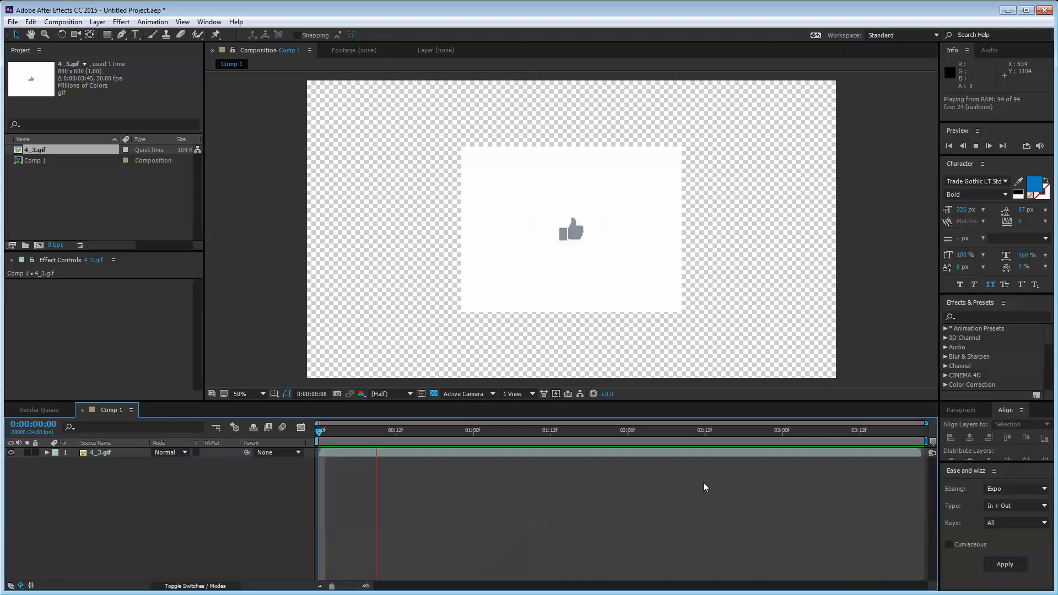
- Stop the preview and move the current time to 0:00:00:02 to show the reference thumb icon
{"action": "key", "text": "space"}
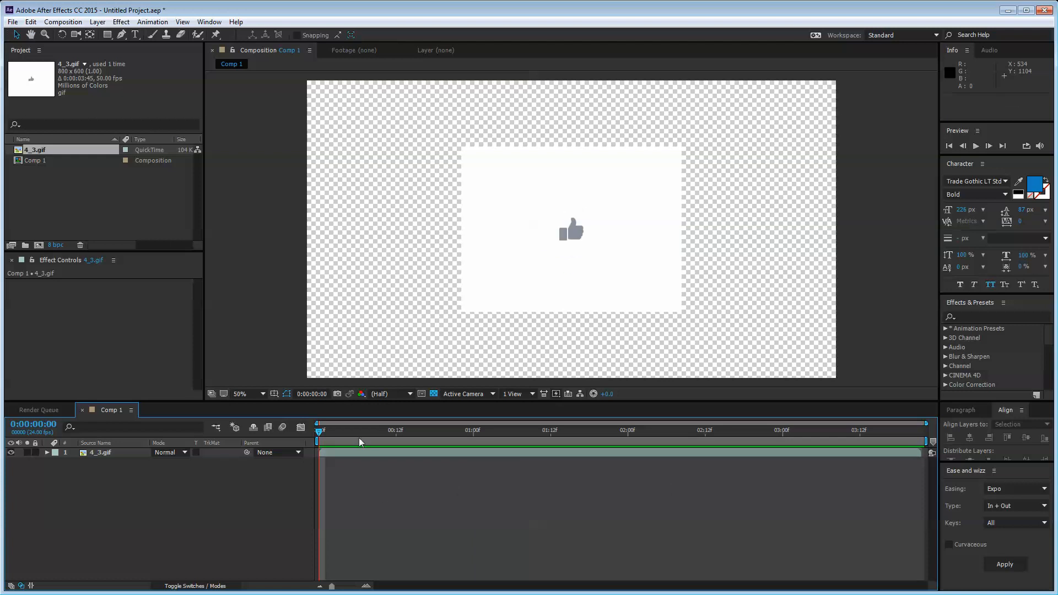
{"action": "left_click_drag", "start_coordinate": [358, 437], "coordinate": [332, 439]}
{"action": "scroll", "coordinate": [484, 276], "scroll_direction": "up", "scroll_amount": 2}
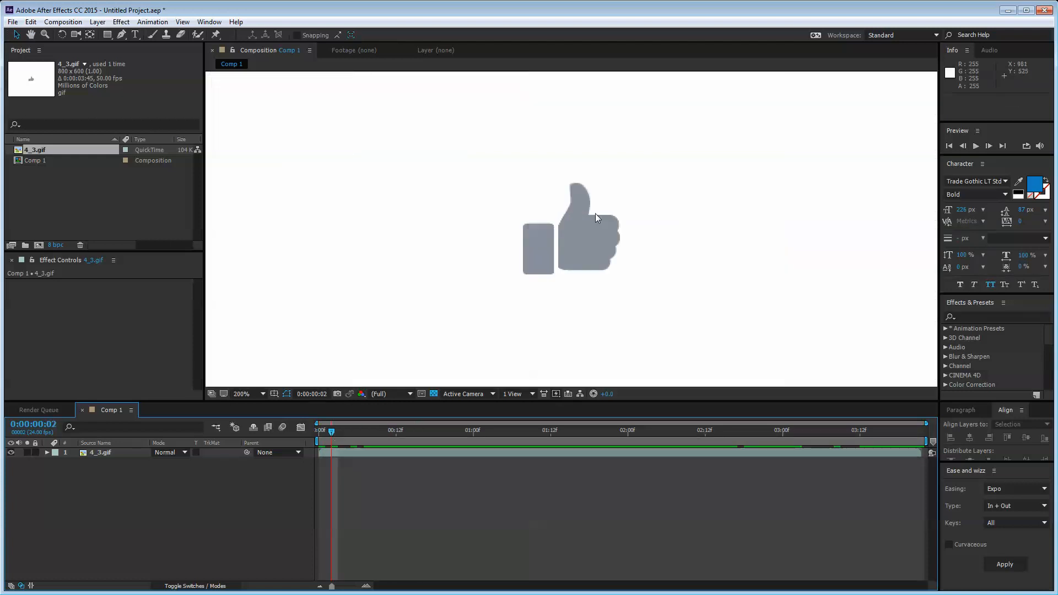
{"action": "scroll", "coordinate": [495, 307], "scroll_direction": "down", "scroll_amount": 1}
{"action": "scroll", "coordinate": [497, 308], "scroll_direction": "up", "scroll_amount": 2}
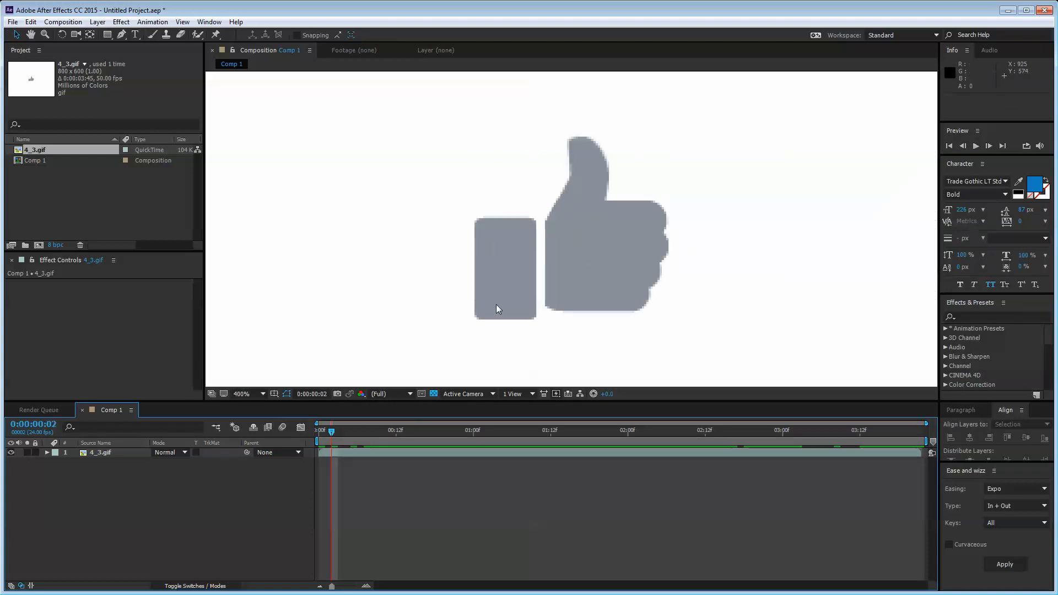
- Start a Pen tool shape at the hand's lower wrist corner, tracing the wrist edge and inner thumb up to the thumb tip
{"action": "left_click", "coordinate": [120, 36]}
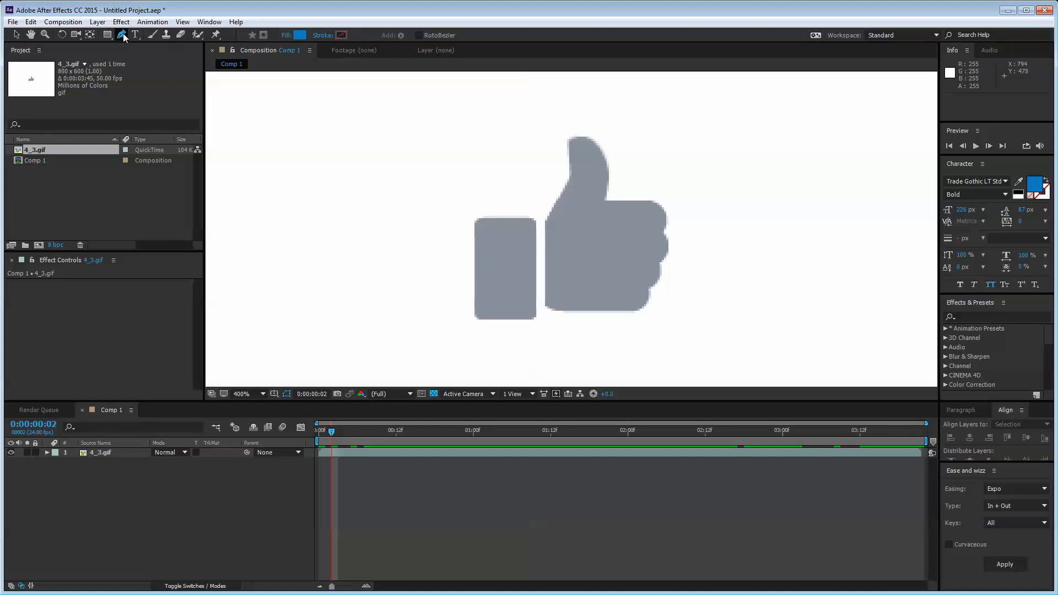
{"action": "left_click", "coordinate": [545, 306]}
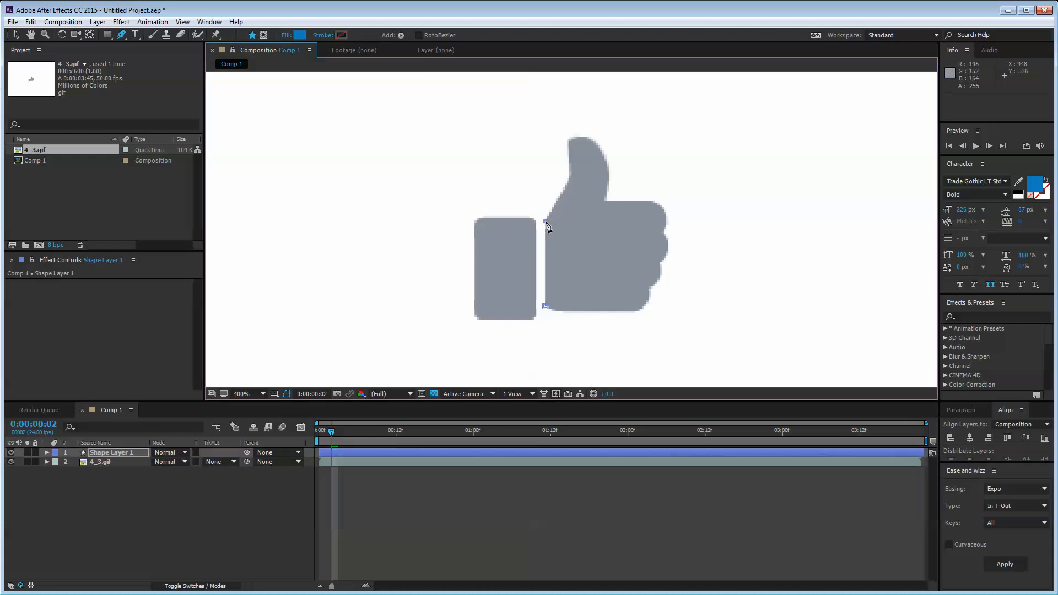
{"action": "left_click_drag", "start_coordinate": [545, 222], "coordinate": [549, 214]}
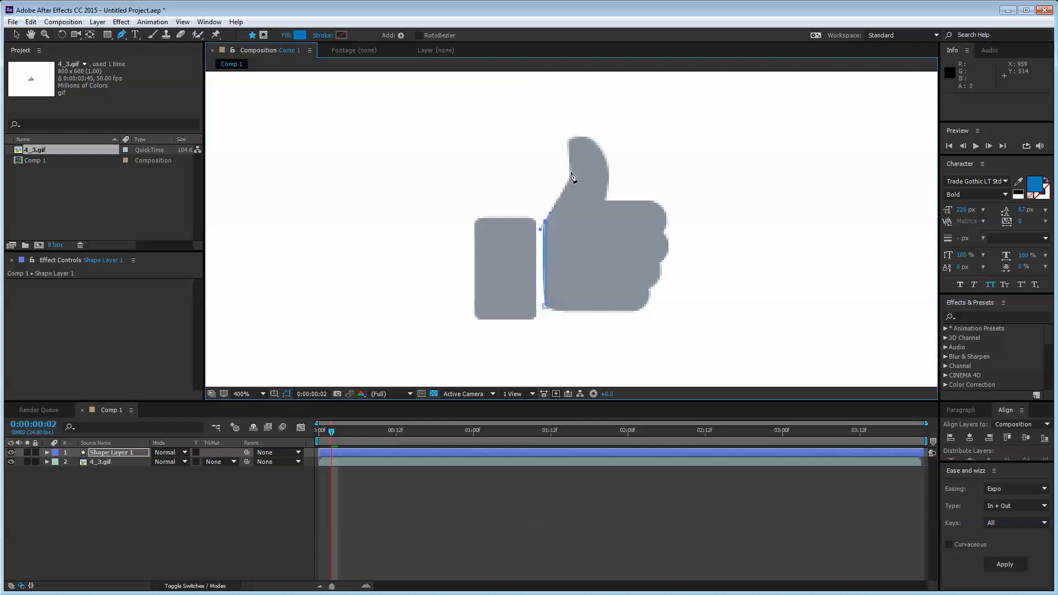
{"action": "left_click_drag", "start_coordinate": [569, 173], "coordinate": [569, 169]}
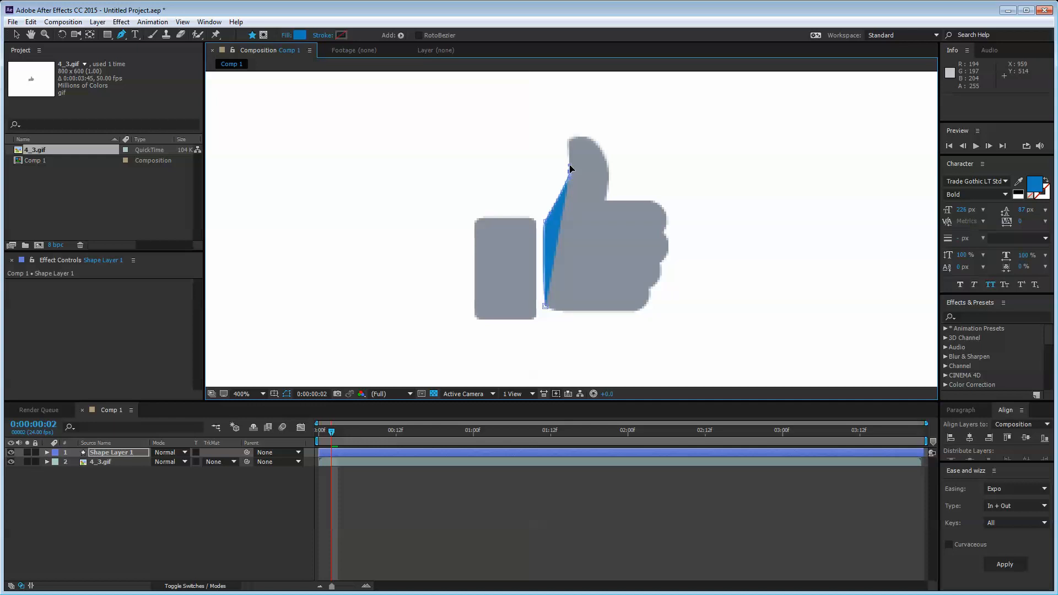
{"action": "left_click", "coordinate": [569, 140]}
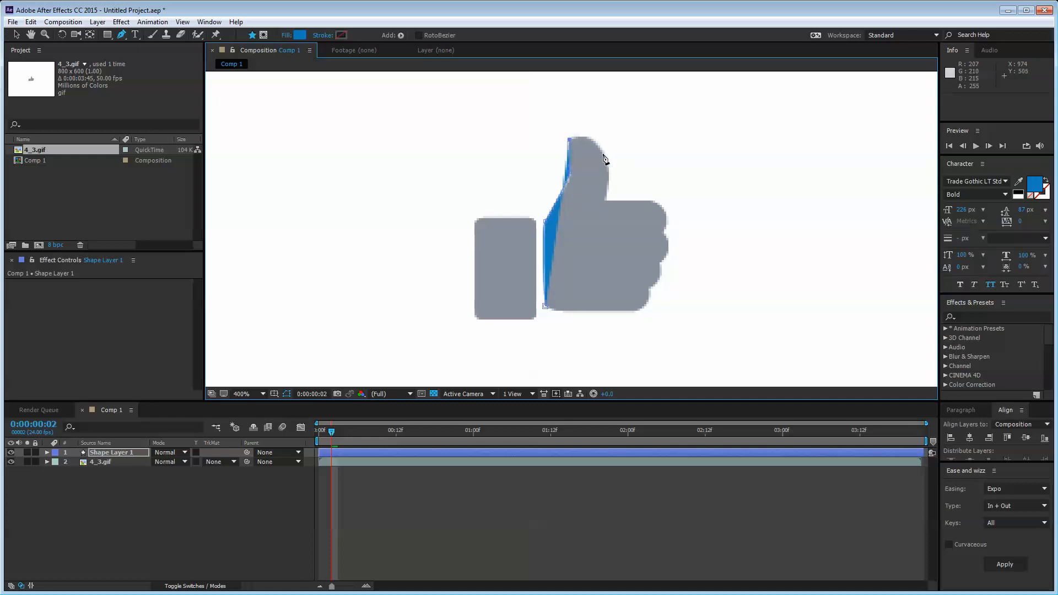
- Trace the rounded thumb tip and outer thumb edge down to the top of the fist, adjusting the curve to match
{"action": "left_click_drag", "start_coordinate": [604, 158], "coordinate": [608, 167]}
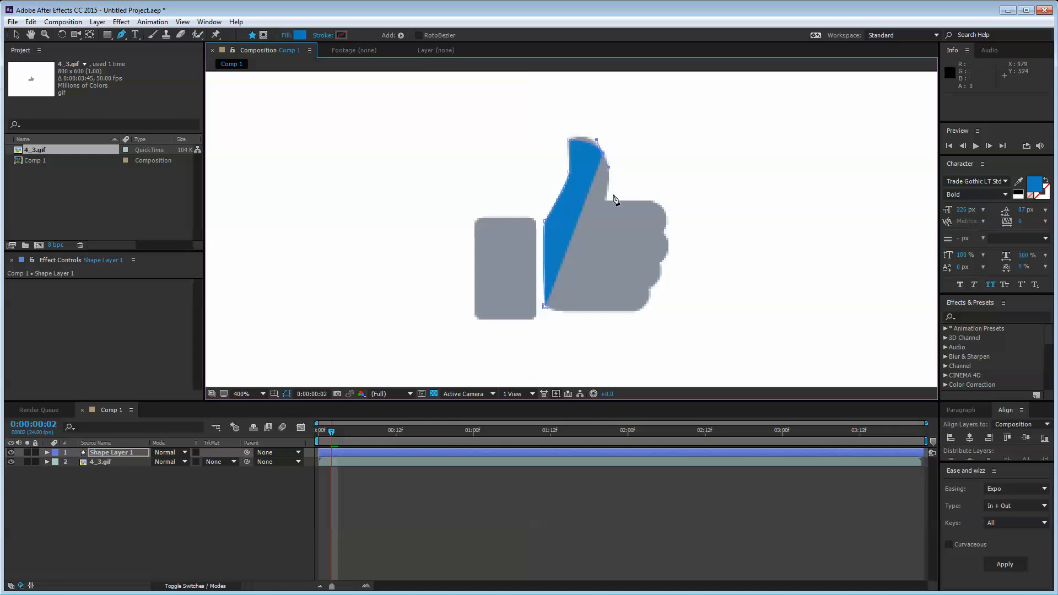
{"action": "left_click_drag", "start_coordinate": [596, 139], "coordinate": [595, 133]}
{"action": "left_click_drag", "start_coordinate": [606, 200], "coordinate": [612, 200]}
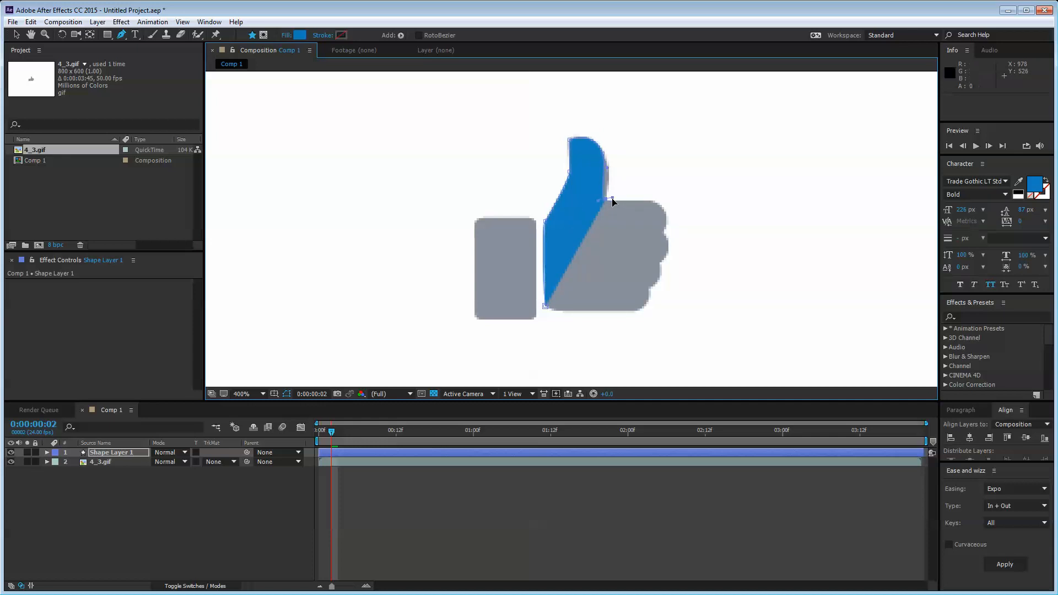
{"action": "key", "text": "ctrl+z"}
{"action": "left_click", "coordinate": [610, 167]}
{"action": "key", "text": "ctrl+z"}
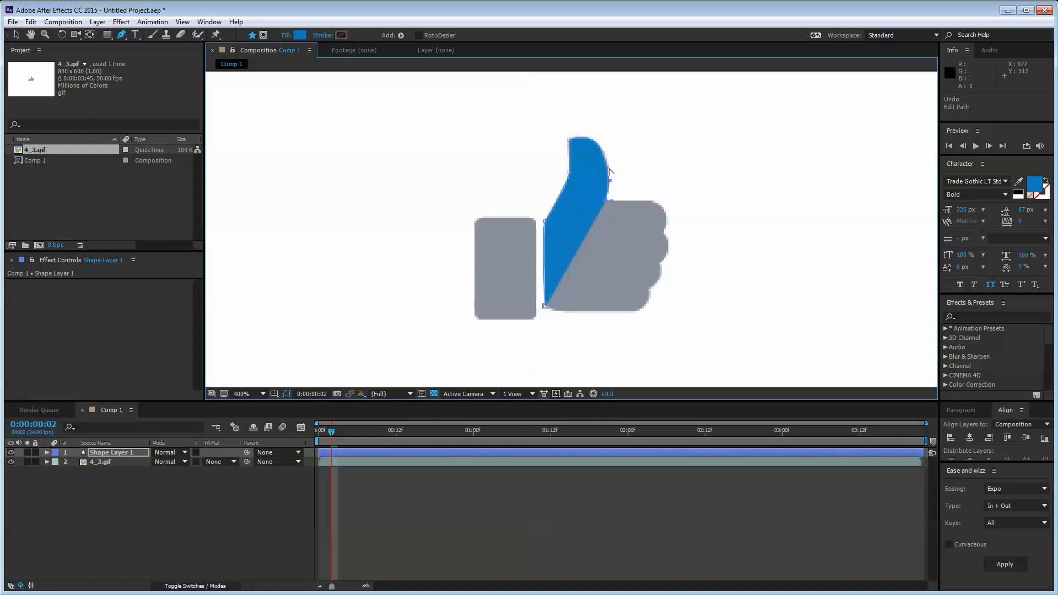
- Trace the top of the fist, the finger notches and the bottom edge, and close the path at the starting point
{"action": "left_click", "coordinate": [654, 202]}
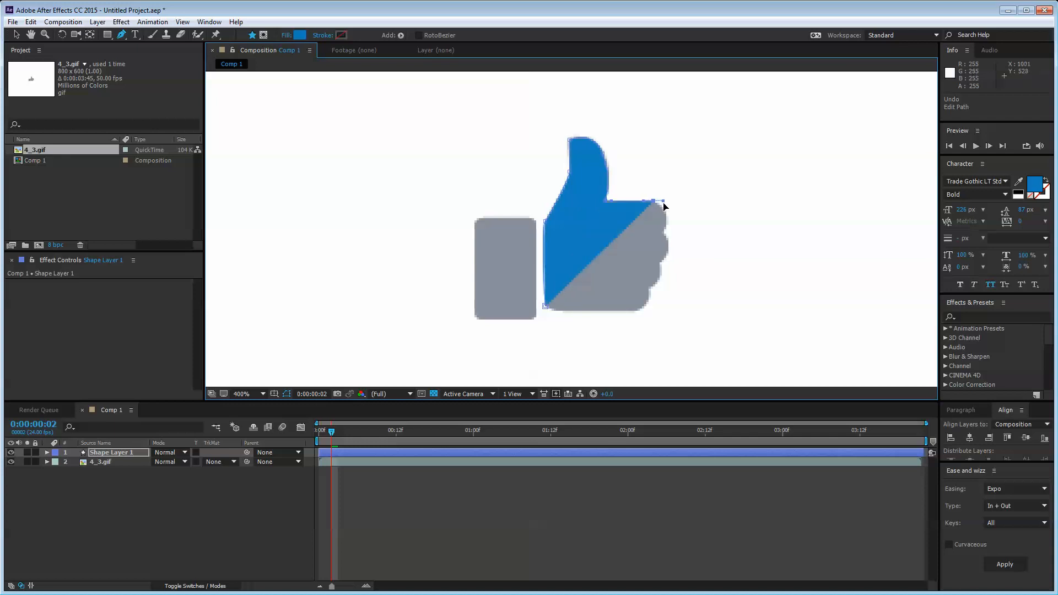
{"action": "left_click", "coordinate": [664, 235]}
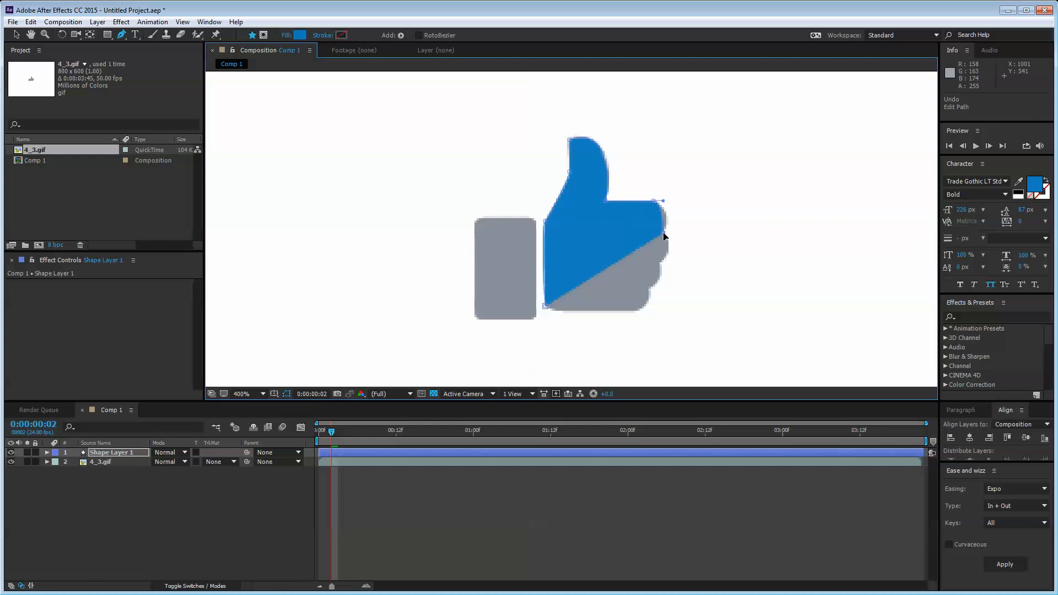
{"action": "left_click", "coordinate": [661, 265]}
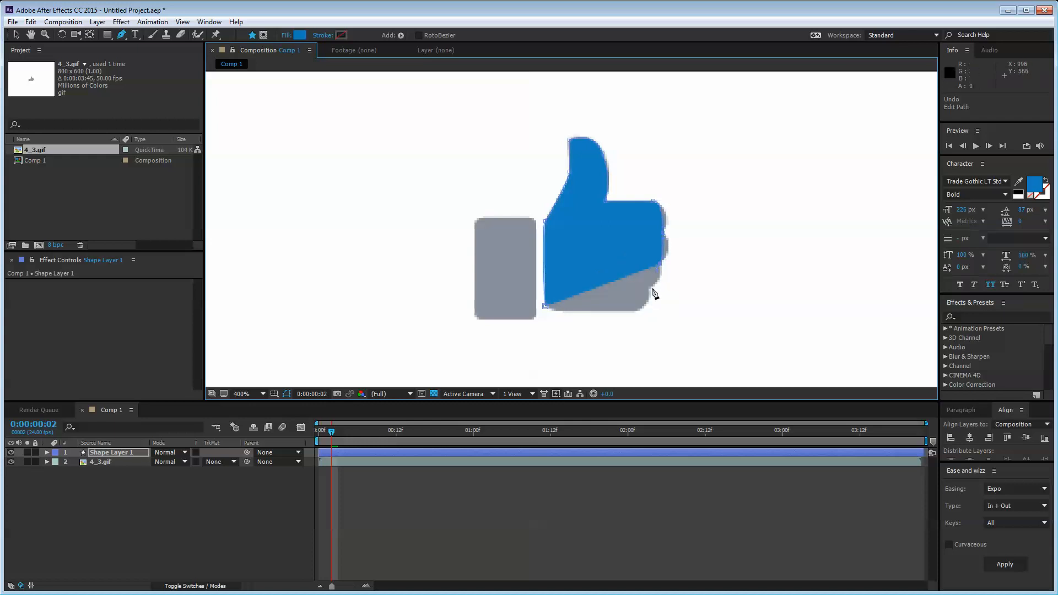
{"action": "left_click", "coordinate": [650, 290]}
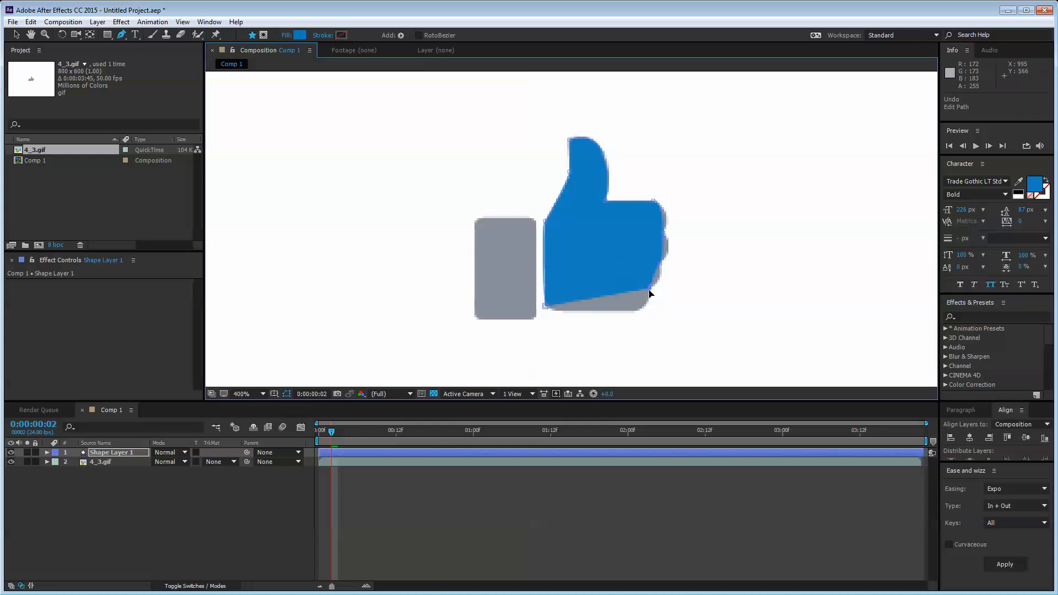
{"action": "left_click", "coordinate": [637, 313]}
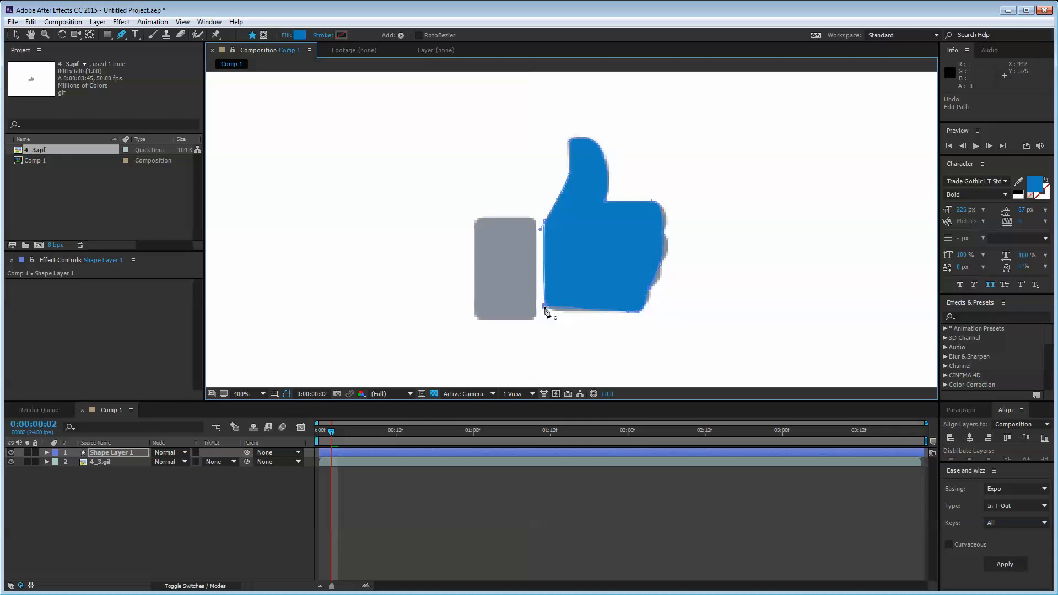
{"action": "left_click", "coordinate": [546, 312]}
- Pull curve handles out of the hand's lower wrist corner and straighten the wrist-side edge against the reference
{"action": "key", "text": "period"}
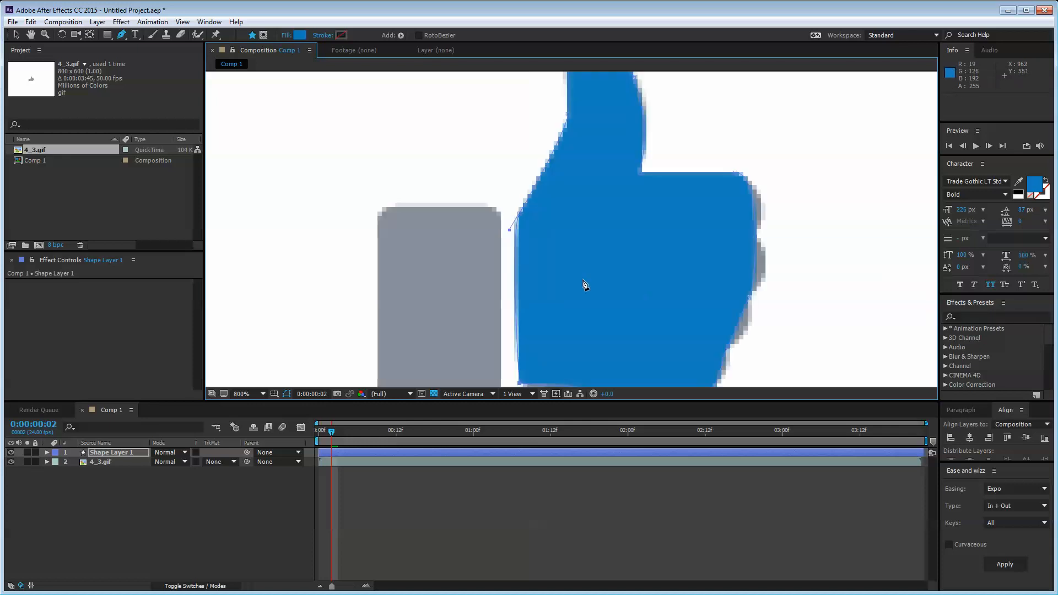
{"action": "left_click_drag", "start_coordinate": [598, 338], "coordinate": [583, 196]}
{"action": "key", "text": "period"}
{"action": "left_click_drag", "start_coordinate": [529, 258], "coordinate": [534, 304]}
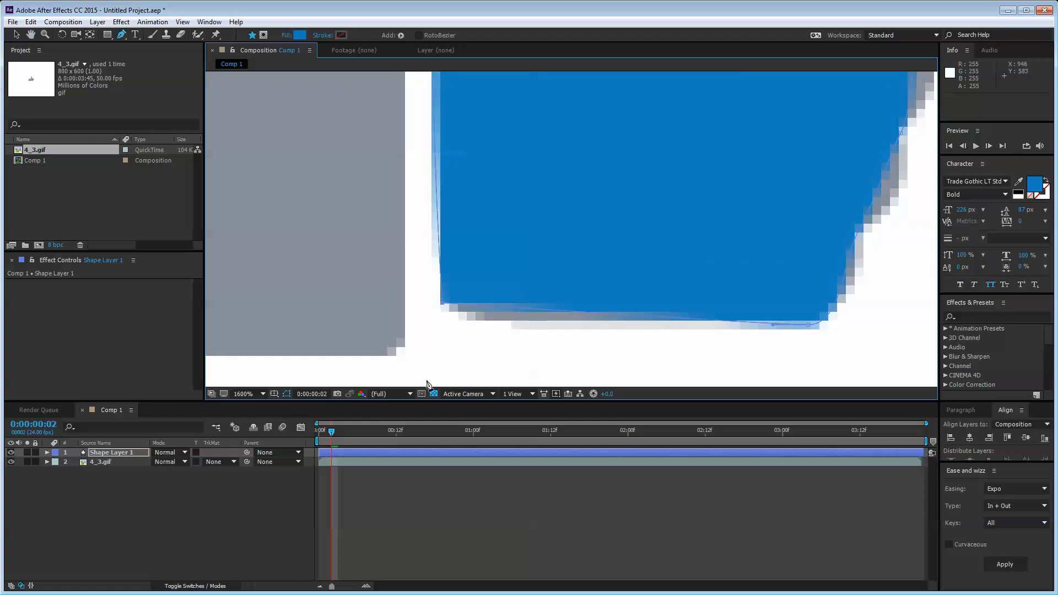
{"action": "key", "text": "comma"}
{"action": "key", "text": "comma"}
{"action": "left_click_drag", "start_coordinate": [527, 199], "coordinate": [532, 258]}
{"action": "key", "text": "comma"}
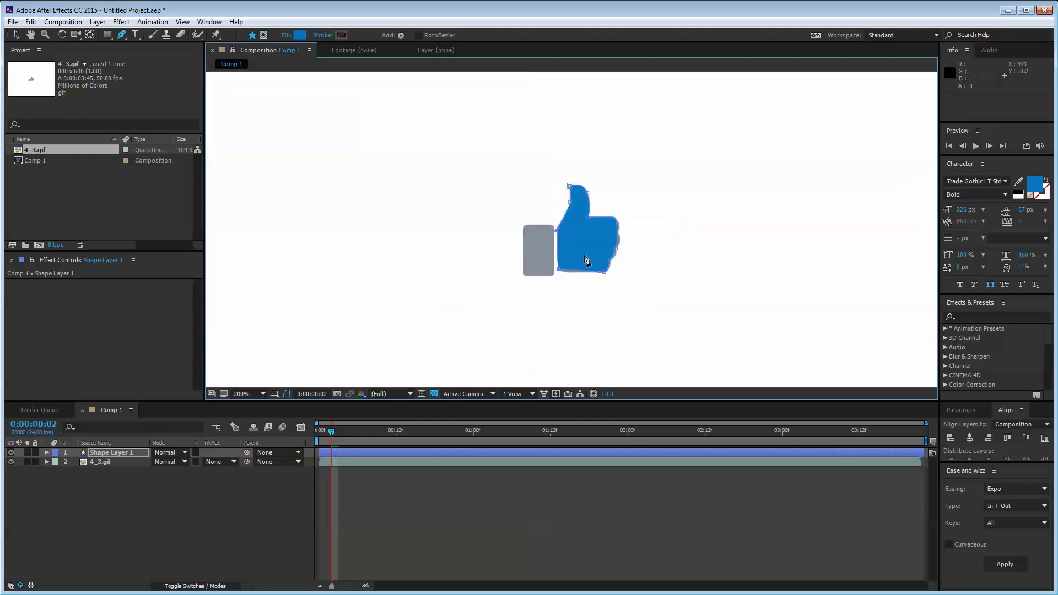
{"action": "key", "text": "period"}
{"action": "key", "text": "period"}
{"action": "left_click_drag", "start_coordinate": [606, 350], "coordinate": [522, 264]}
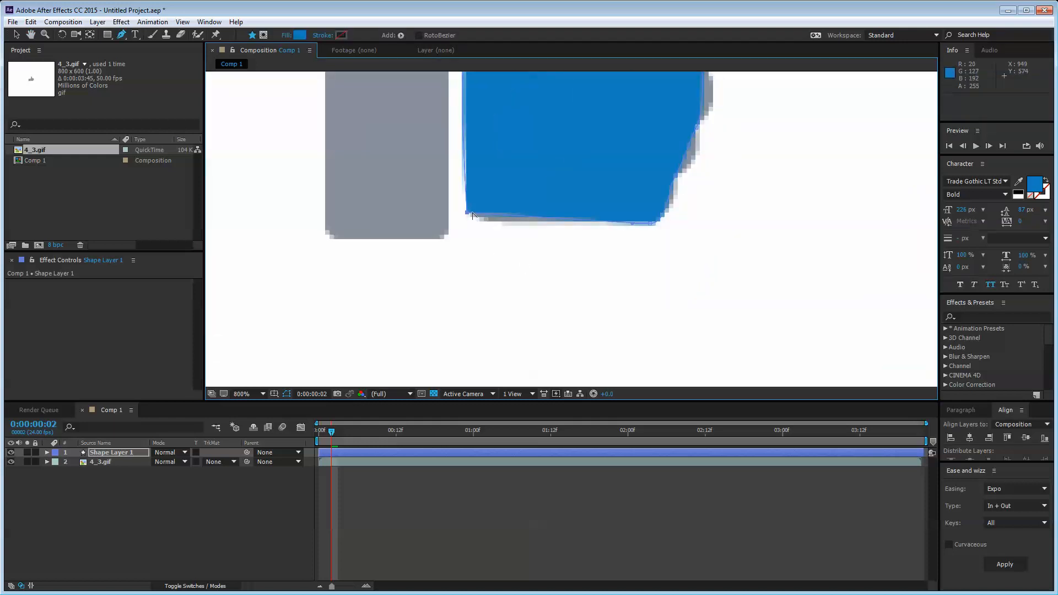
{"action": "left_click_drag", "start_coordinate": [469, 214], "coordinate": [468, 186]}
{"action": "left_click_drag", "start_coordinate": [506, 120], "coordinate": [472, 179]}
{"action": "left_click_drag", "start_coordinate": [423, 116], "coordinate": [432, 132]}
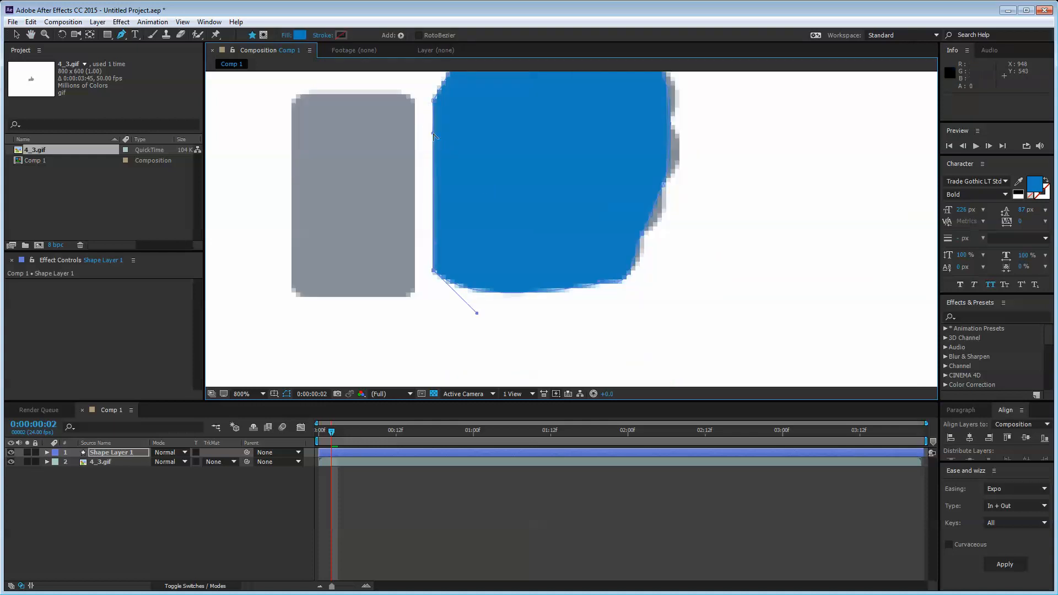
- Adjust the handles at both ends of the hand's bottom edge so its curve follows the reference
{"action": "left_click_drag", "start_coordinate": [477, 314], "coordinate": [458, 293]}
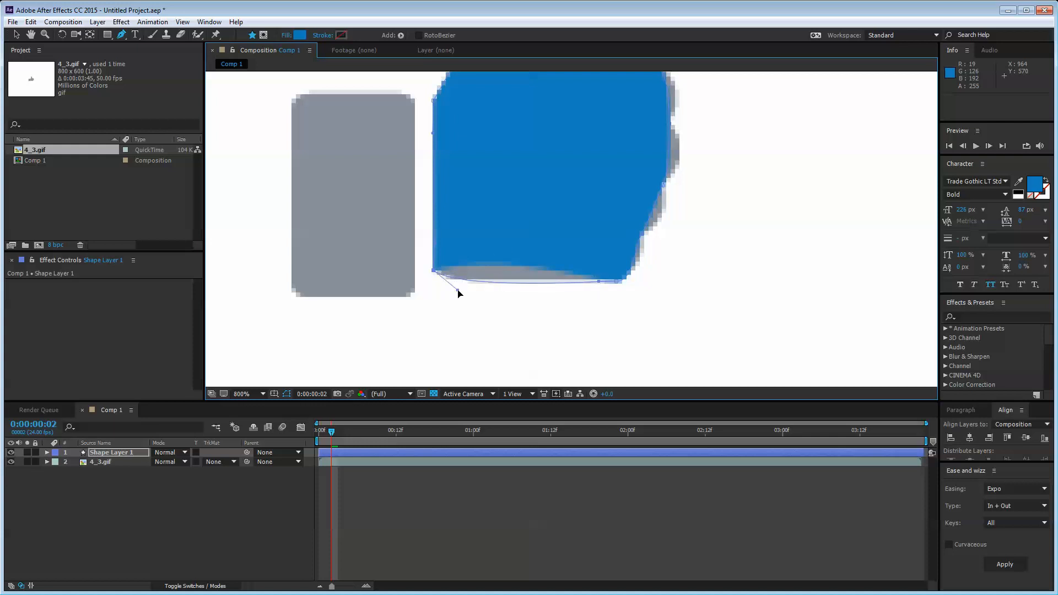
{"action": "left_click", "coordinate": [620, 281]}
{"action": "left_click_drag", "start_coordinate": [594, 263], "coordinate": [586, 282]}
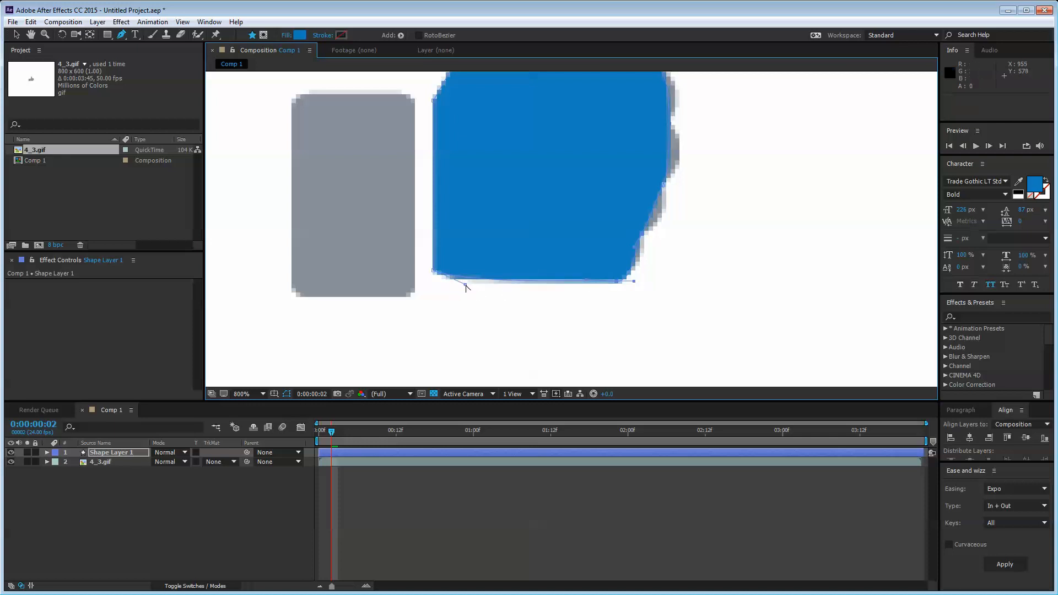
- Adjust the path handles between the upper fingers so their bumps bulge outward like the reference
{"action": "key", "text": "h"}
{"action": "left_click_drag", "start_coordinate": [692, 275], "coordinate": [540, 301]}
{"action": "key", "text": "g"}
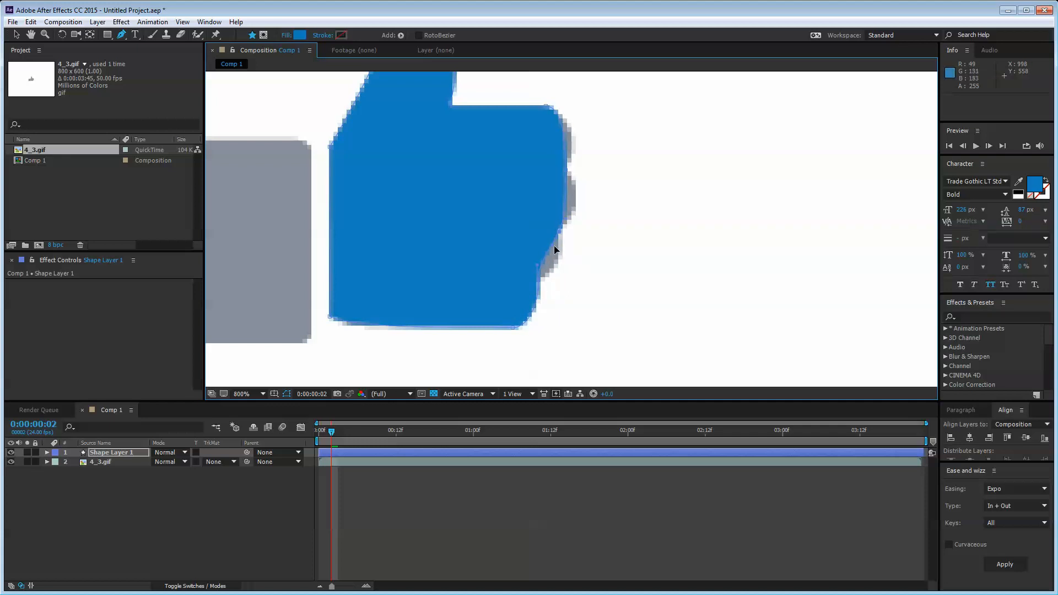
{"action": "left_click_drag", "start_coordinate": [557, 244], "coordinate": [564, 246]}
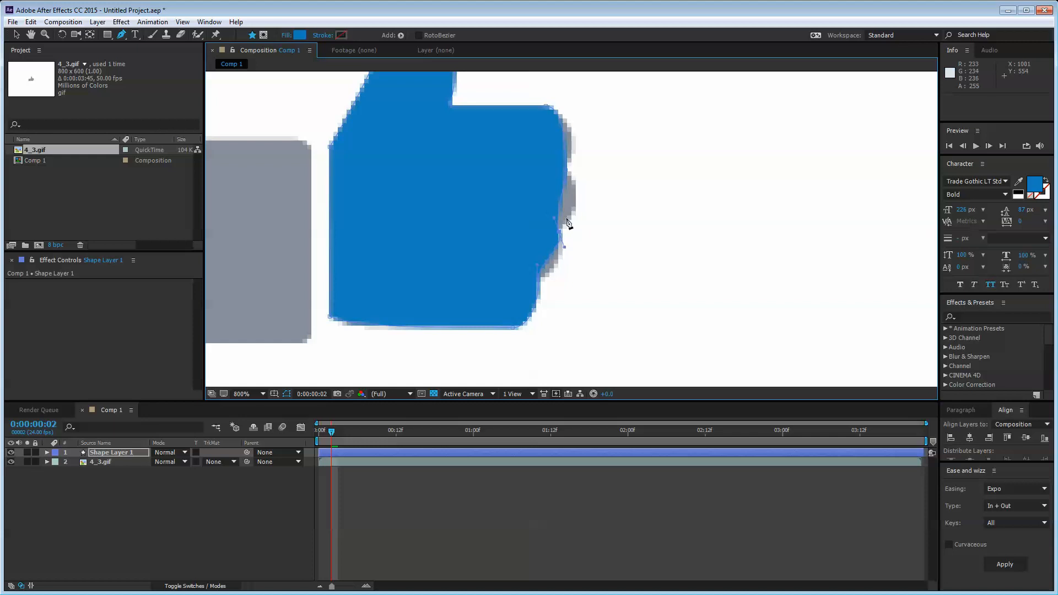
{"action": "left_click", "coordinate": [566, 171]}
{"action": "left_click_drag", "start_coordinate": [564, 186], "coordinate": [580, 148]}
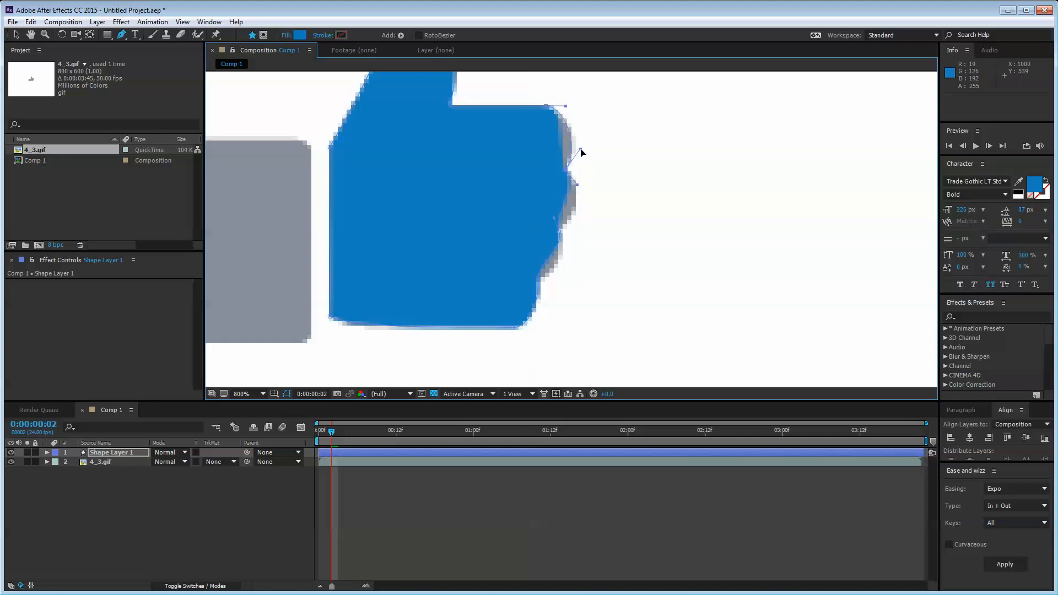
{"action": "left_click_drag", "start_coordinate": [554, 217], "coordinate": [582, 216]}
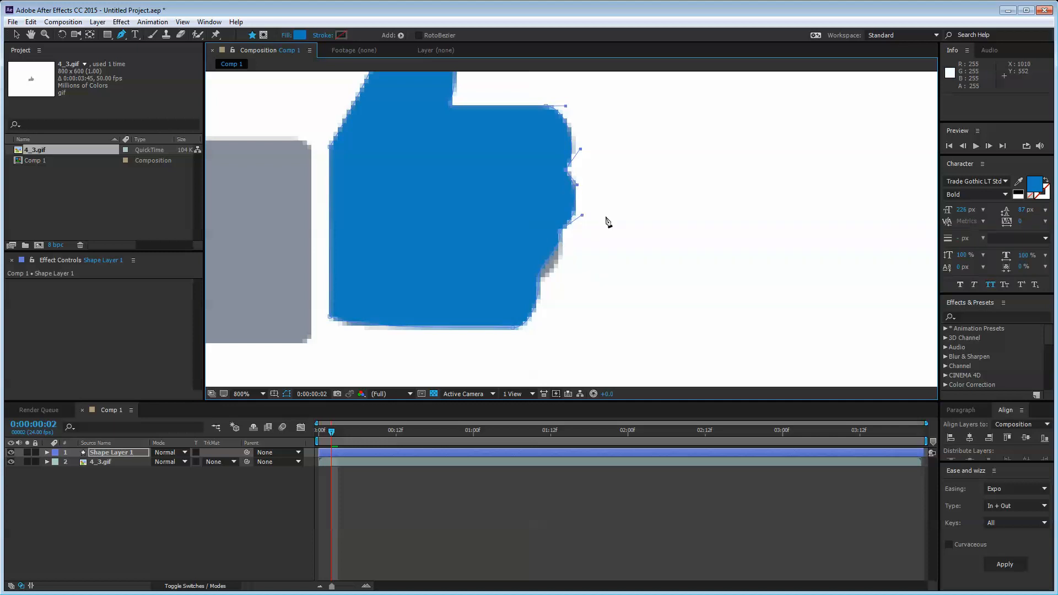
- Round the lower finger bump to match the reference and deselect the hand shape
{"action": "left_click", "coordinate": [539, 283]}
{"action": "left_click_drag", "start_coordinate": [539, 269], "coordinate": [557, 275]}
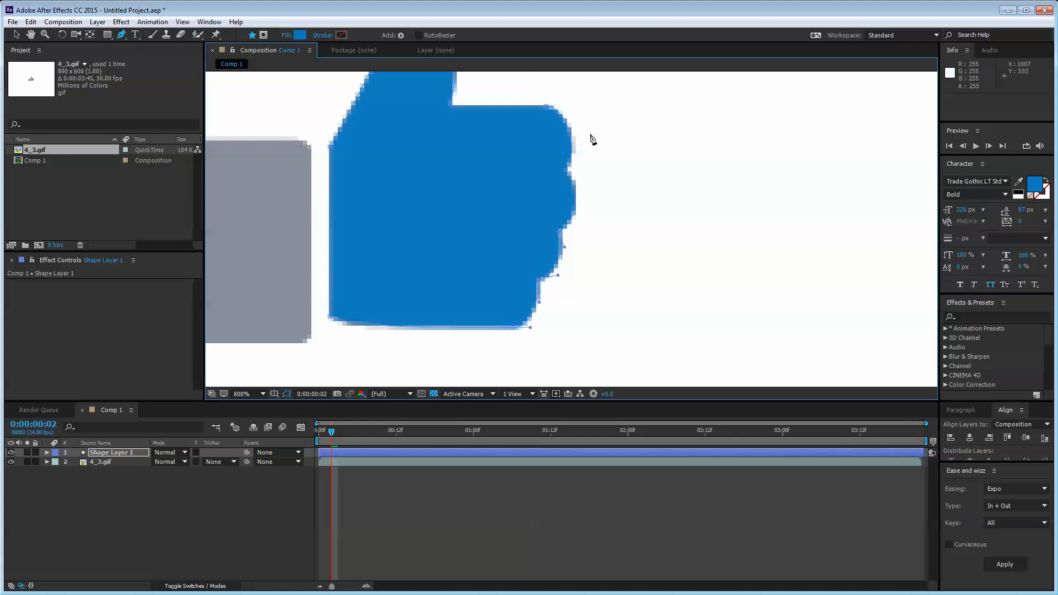
{"action": "scroll", "coordinate": [599, 255], "scroll_direction": "down", "scroll_amount": 4}
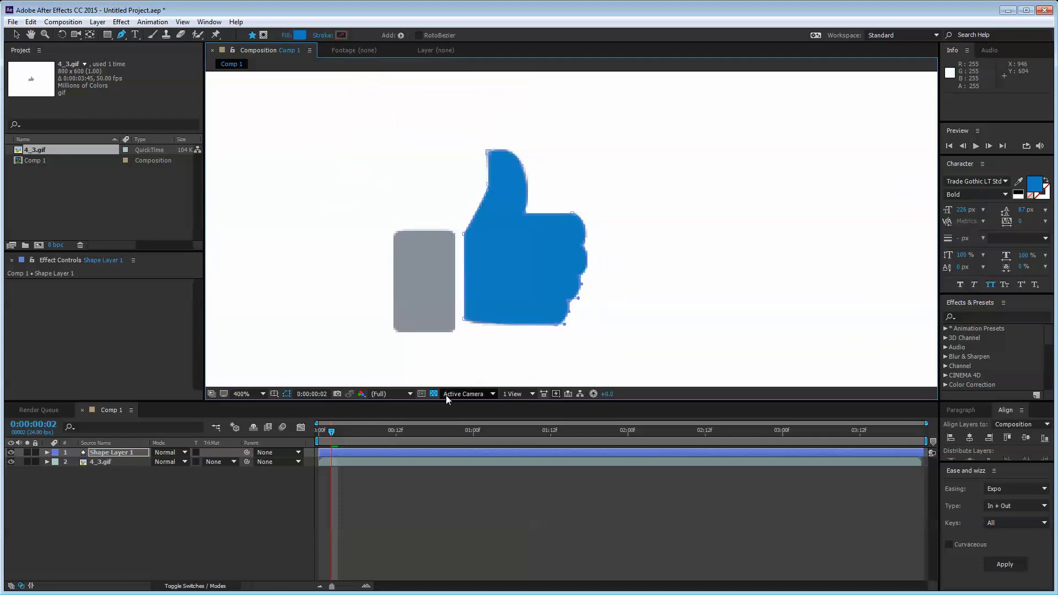
{"action": "left_click", "coordinate": [220, 507]}
{"action": "scroll", "coordinate": [479, 300], "scroll_direction": "down", "scroll_amount": 4}
{"action": "scroll", "coordinate": [479, 300], "scroll_direction": "down", "scroll_amount": 2}
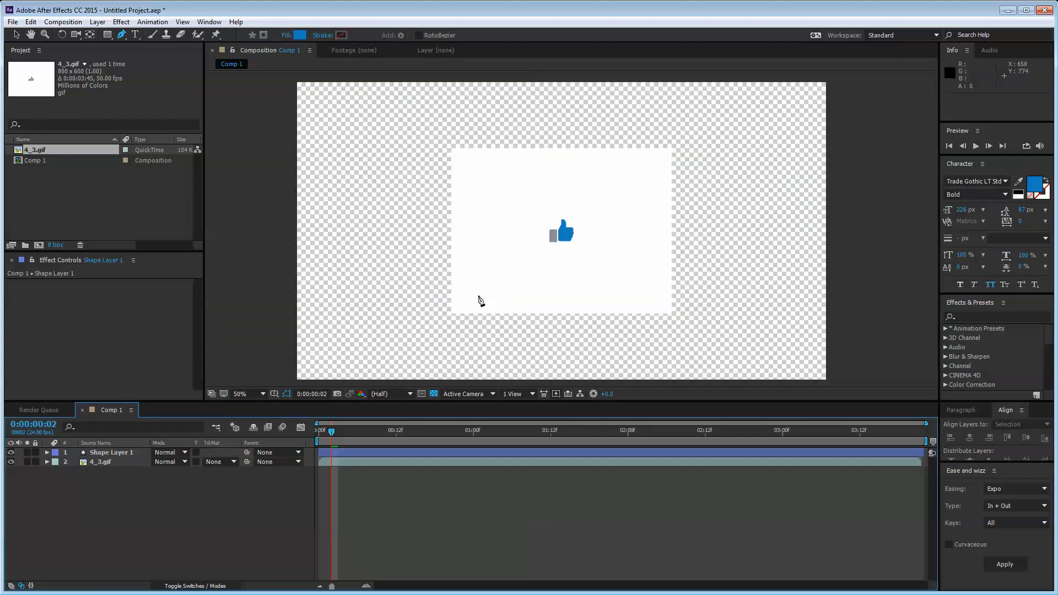
- Try scaling the hand shape layer up to 949% and undo the scaling
{"action": "left_click", "coordinate": [103, 452]}
{"action": "key", "text": "s"}
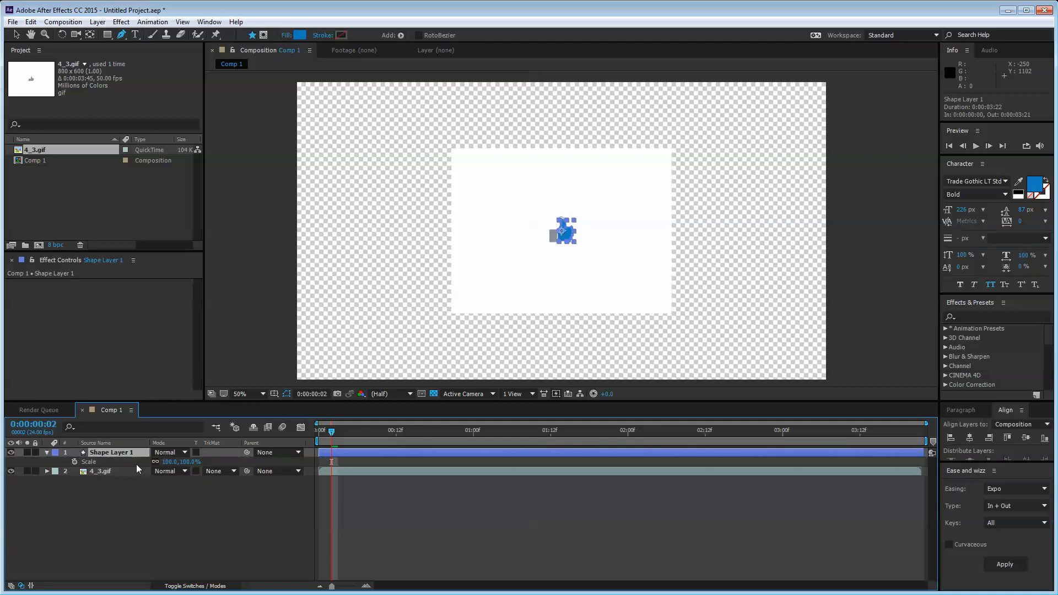
{"action": "left_click_drag", "start_coordinate": [171, 462], "coordinate": [634, 458]}
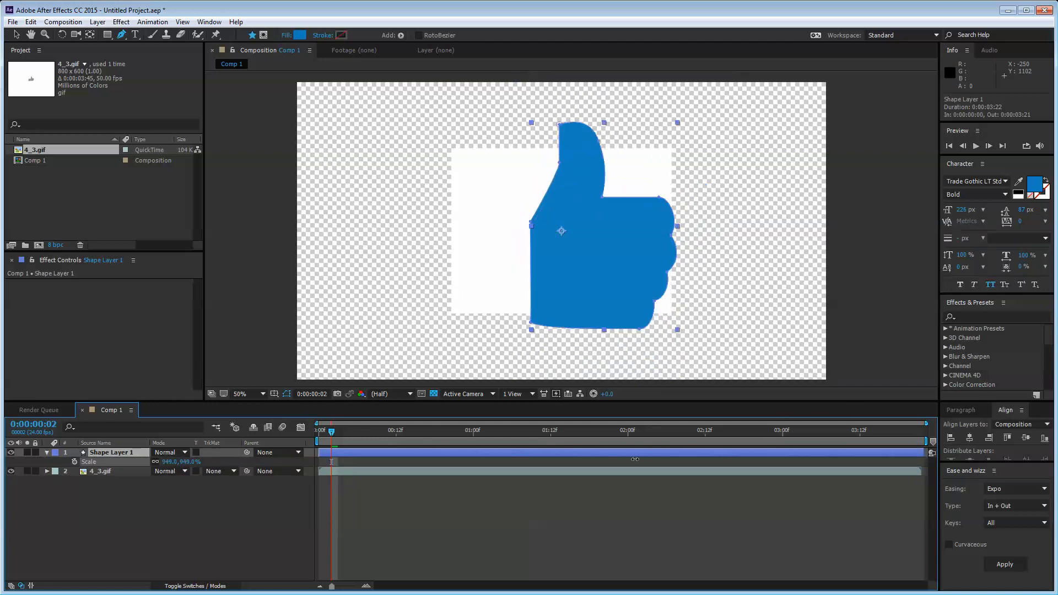
{"action": "left_click", "coordinate": [220, 529]}
{"action": "key", "text": "ctrl+z"}
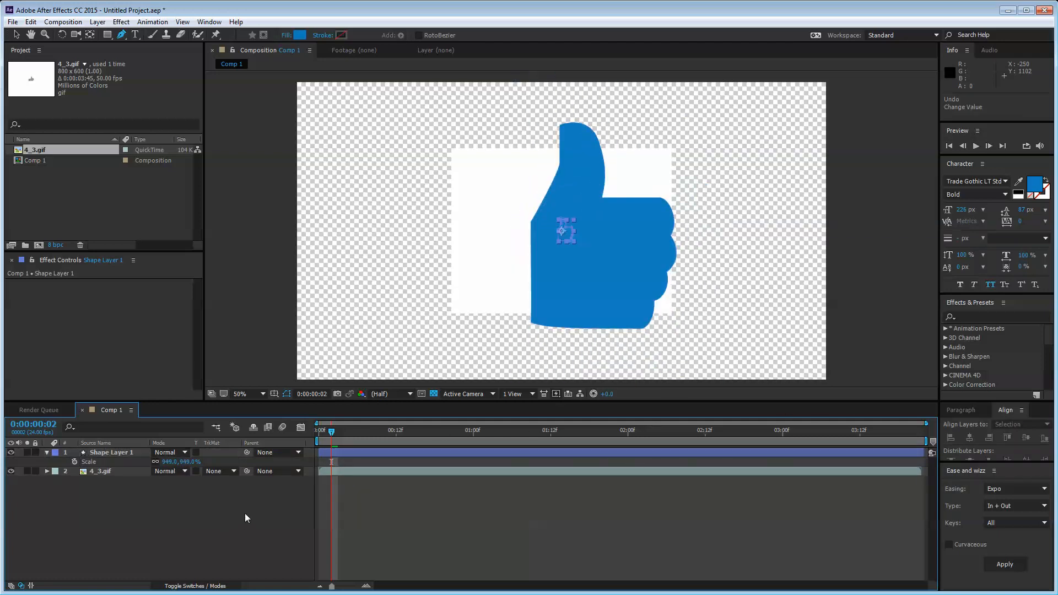
- Draw a rounded rectangle about 28 by 46 px over the reference's grey cuff as a new shape layer
{"action": "scroll", "coordinate": [548, 227], "scroll_direction": "up", "scroll_amount": 4}
{"action": "left_click", "coordinate": [163, 525]}
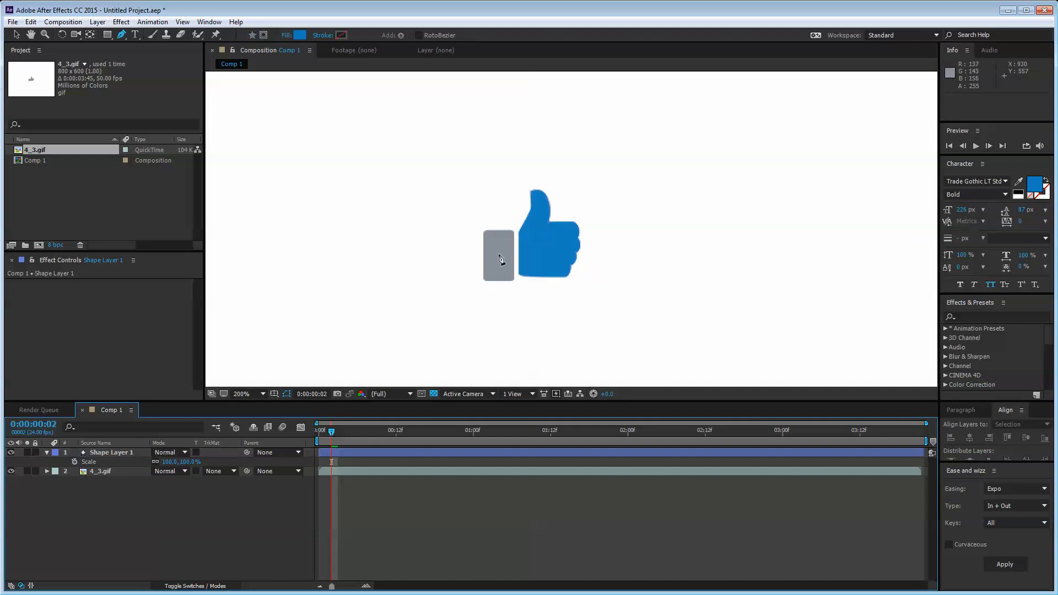
{"action": "left_click", "coordinate": [107, 36]}
{"action": "left_click_drag", "start_coordinate": [108, 37], "coordinate": [144, 47]}
{"action": "scroll", "coordinate": [444, 248], "scroll_direction": "up", "scroll_amount": 2}
{"action": "key", "text": "space"}
{"action": "left_click_drag", "start_coordinate": [409, 290], "coordinate": [636, 227]}
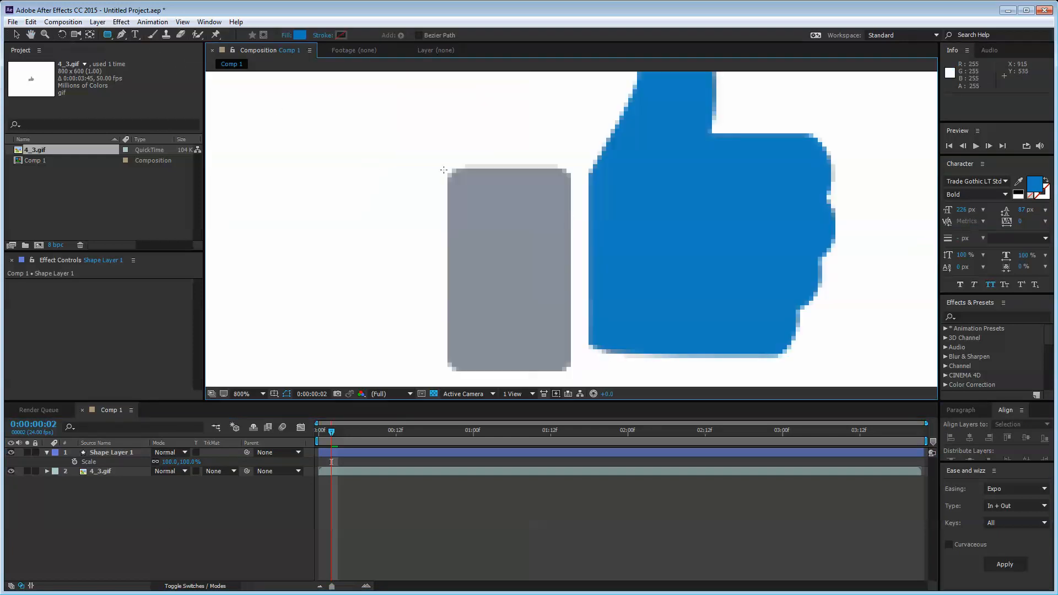
{"action": "left_click_drag", "start_coordinate": [446, 165], "coordinate": [570, 369]}
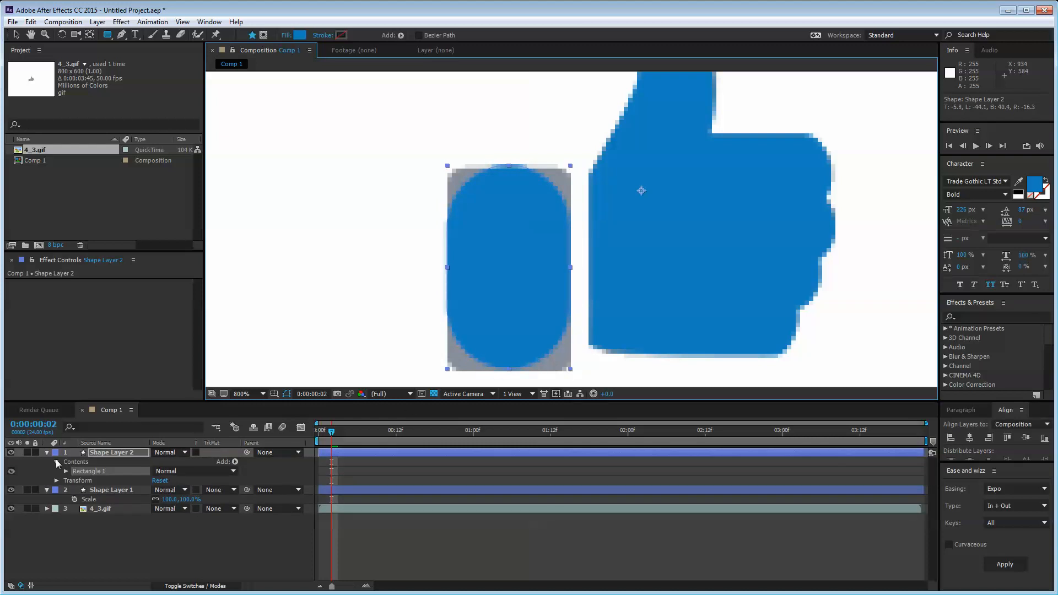
- Set the cuff rectangle's roundness to 4 to match the reference's corners
{"action": "left_click", "coordinate": [66, 471]}
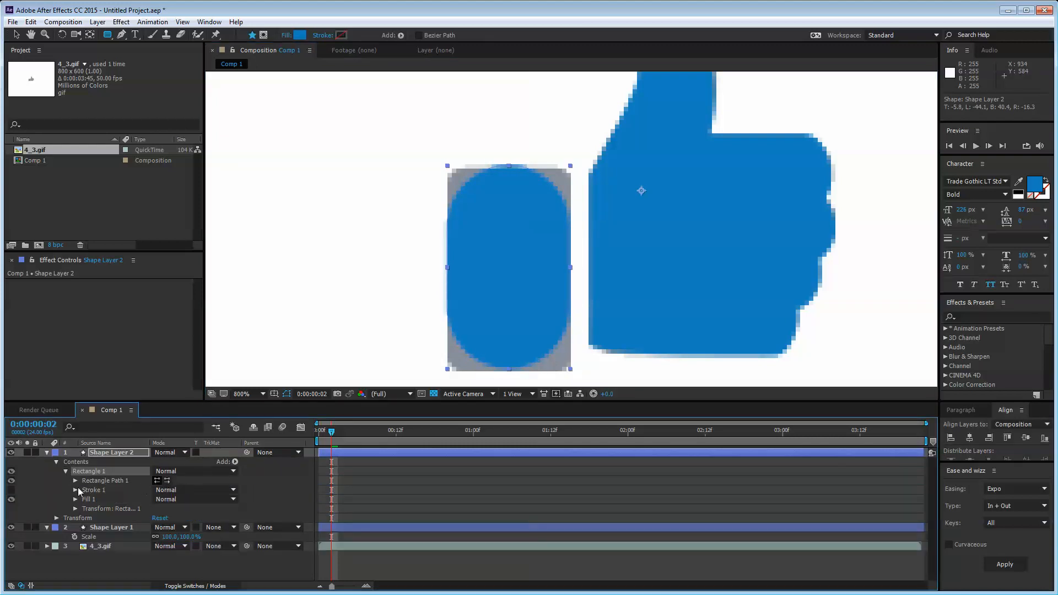
{"action": "left_click", "coordinate": [76, 481]}
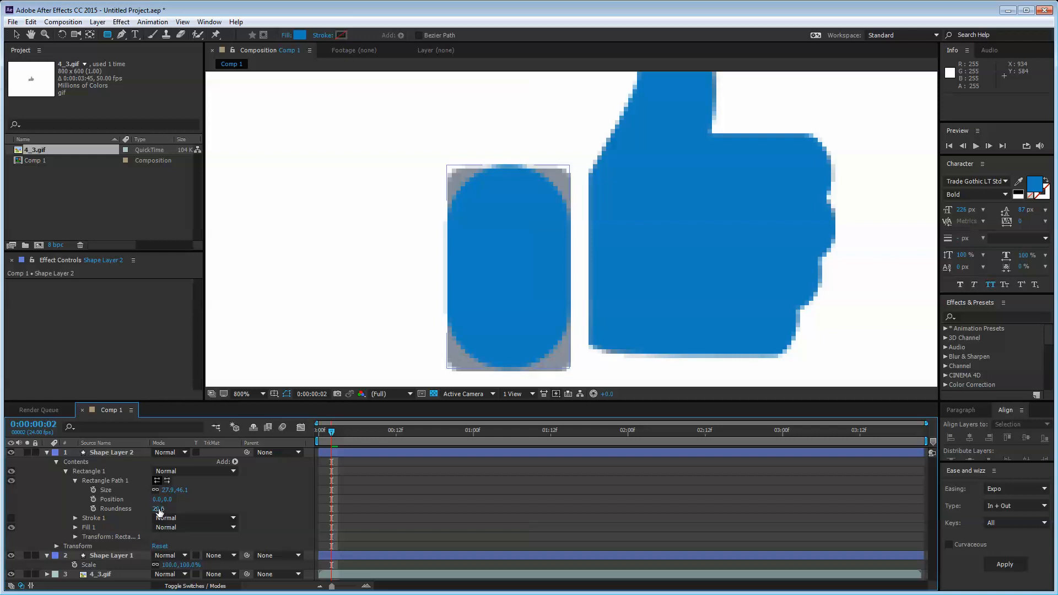
{"action": "left_click_drag", "start_coordinate": [158, 508], "coordinate": [147, 513]}
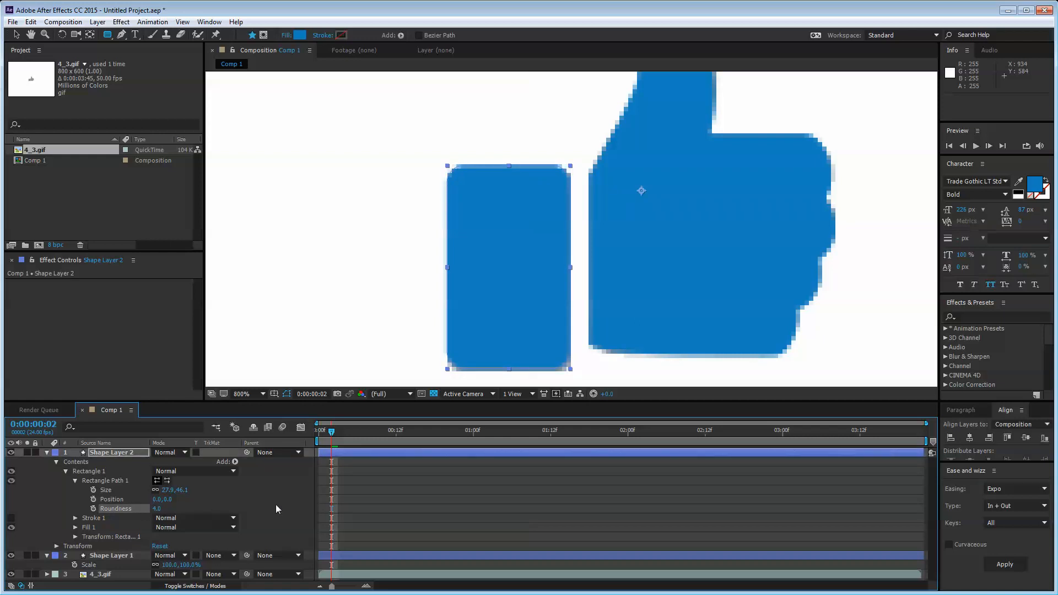
- Sample the reference's grey for the cuff rectangle's fill, hiding Shape Layer 2 while sampling and showing it again
{"action": "left_click", "coordinate": [35, 452]}
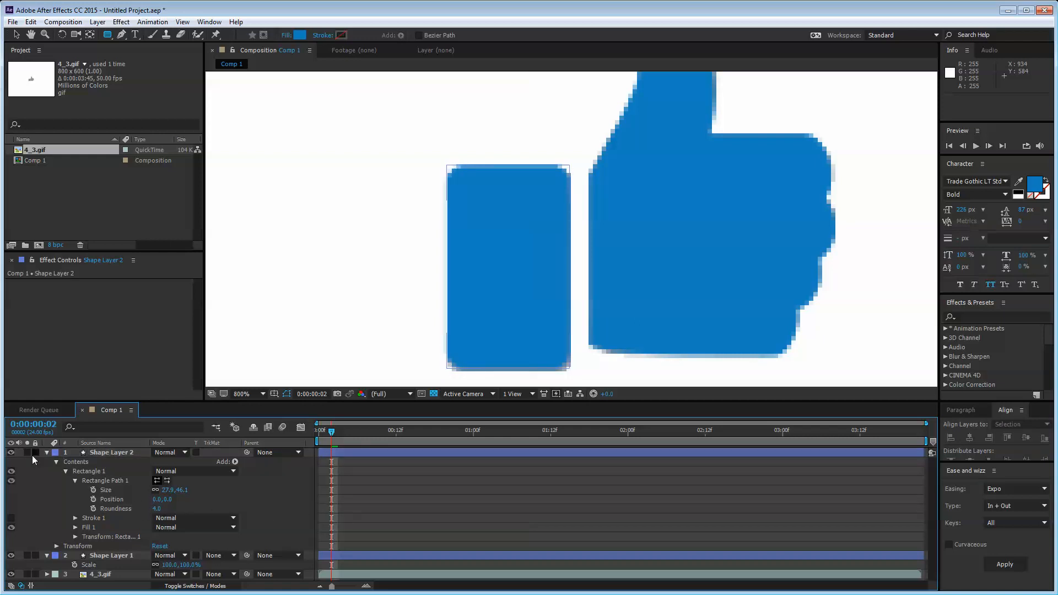
{"action": "left_click", "coordinate": [11, 452]}
{"action": "left_click", "coordinate": [90, 452]}
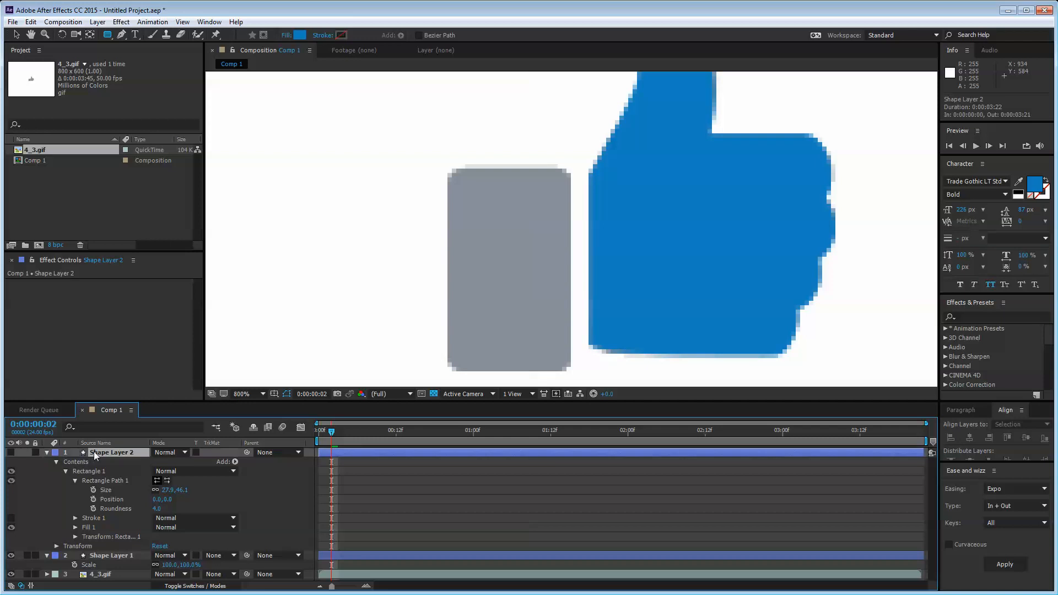
{"action": "left_click", "coordinate": [74, 527]}
{"action": "left_click", "coordinate": [173, 555]}
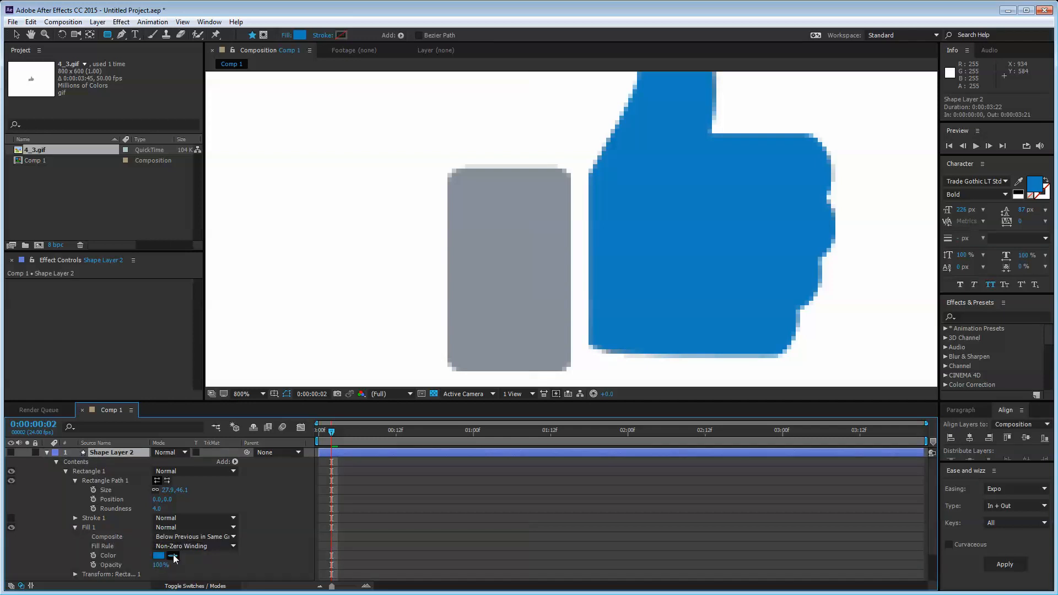
{"action": "left_click", "coordinate": [475, 255]}
{"action": "left_click", "coordinate": [48, 452]}
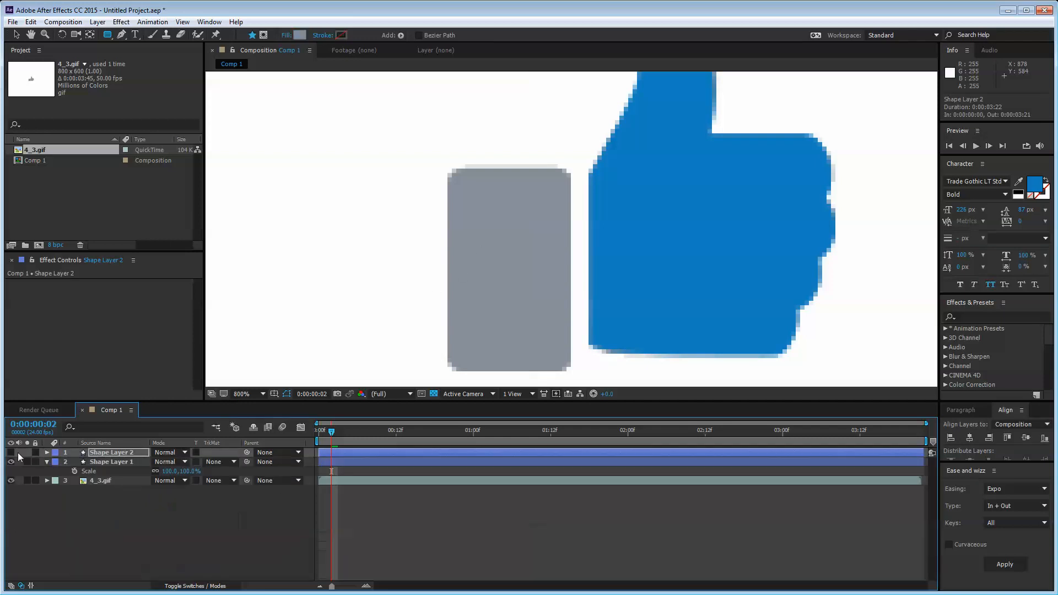
{"action": "left_click", "coordinate": [12, 451]}
- Hide Shape Layer 1, sample the reference hand's grey as its fill colour, and show the layer again
{"action": "left_click", "coordinate": [100, 472]}
{"action": "left_click", "coordinate": [92, 464]}
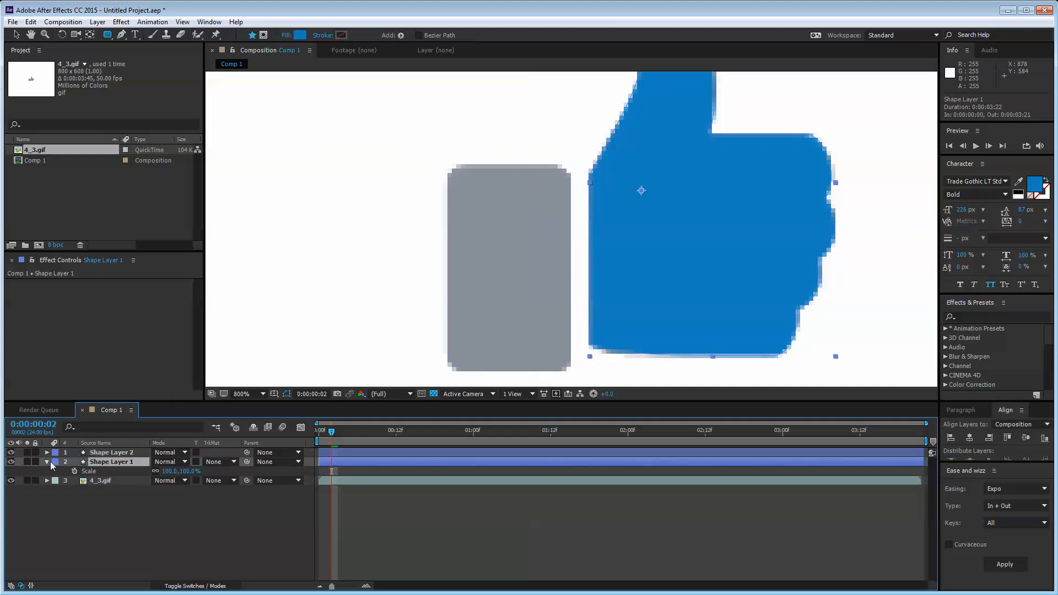
{"action": "left_click", "coordinate": [10, 462]}
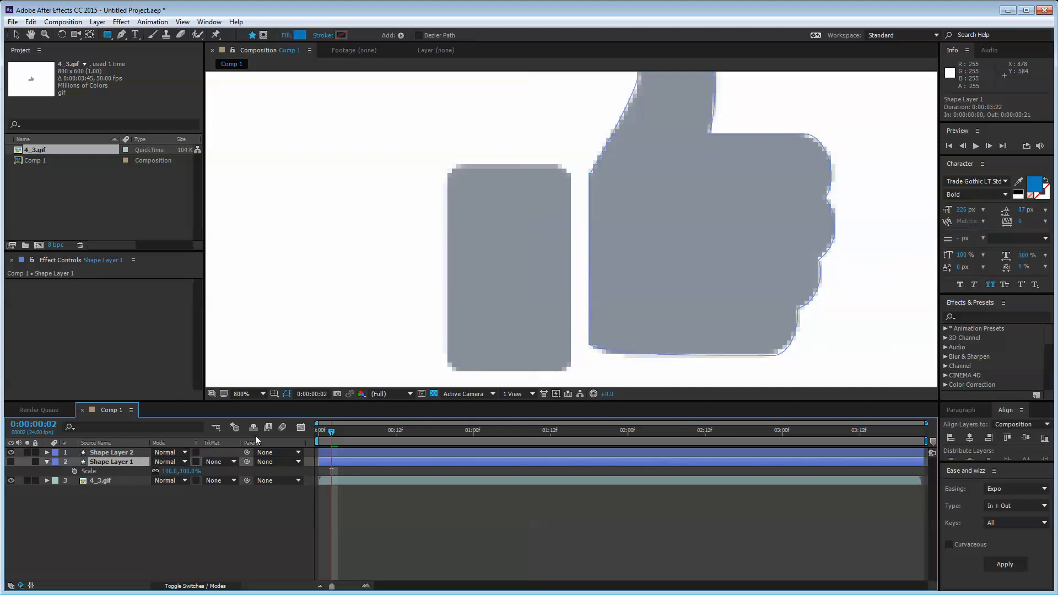
{"action": "left_click", "coordinate": [46, 462]}
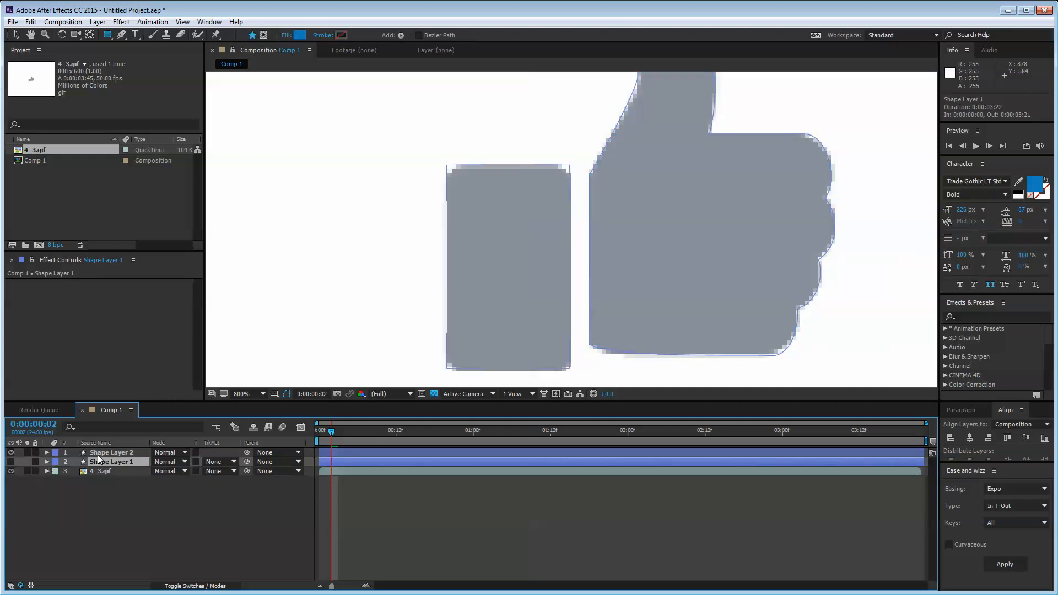
{"action": "left_click", "coordinate": [46, 462]}
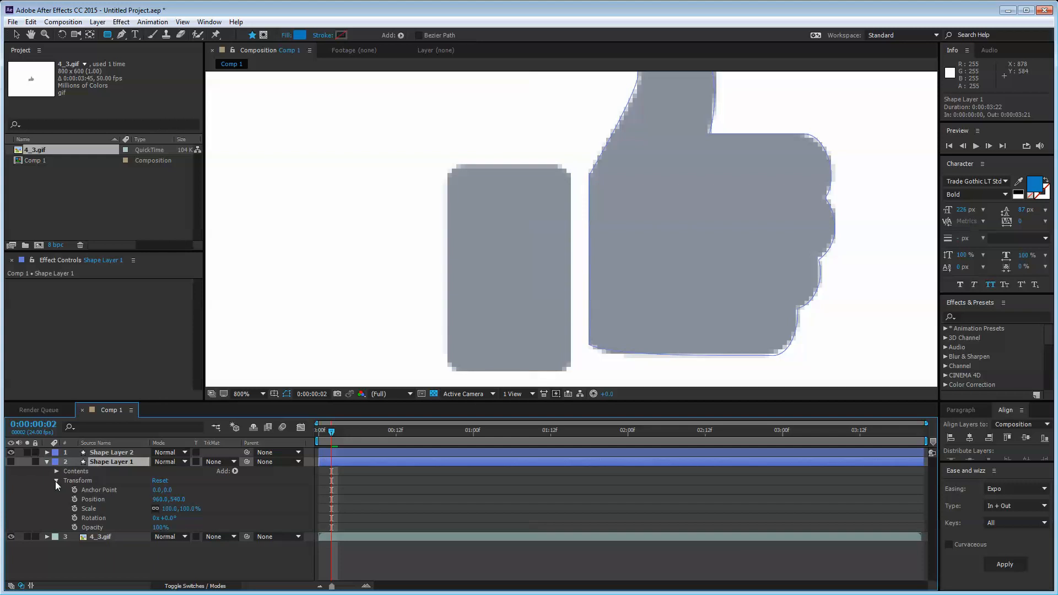
{"action": "left_click", "coordinate": [56, 481]}
{"action": "left_click", "coordinate": [57, 471]}
{"action": "left_click", "coordinate": [66, 480]}
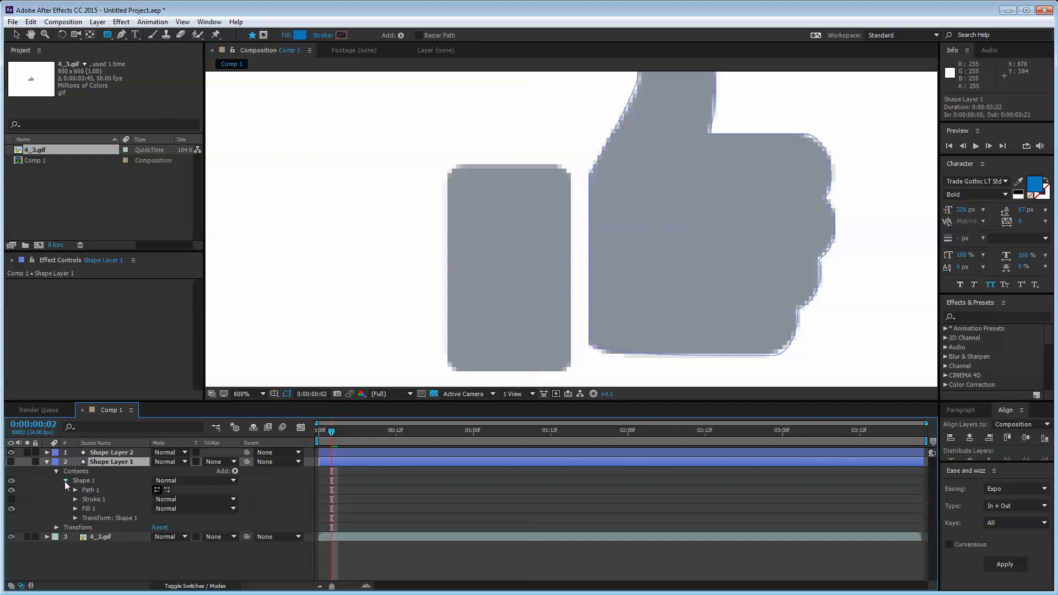
{"action": "left_click", "coordinate": [76, 508]}
{"action": "left_click", "coordinate": [596, 343]}
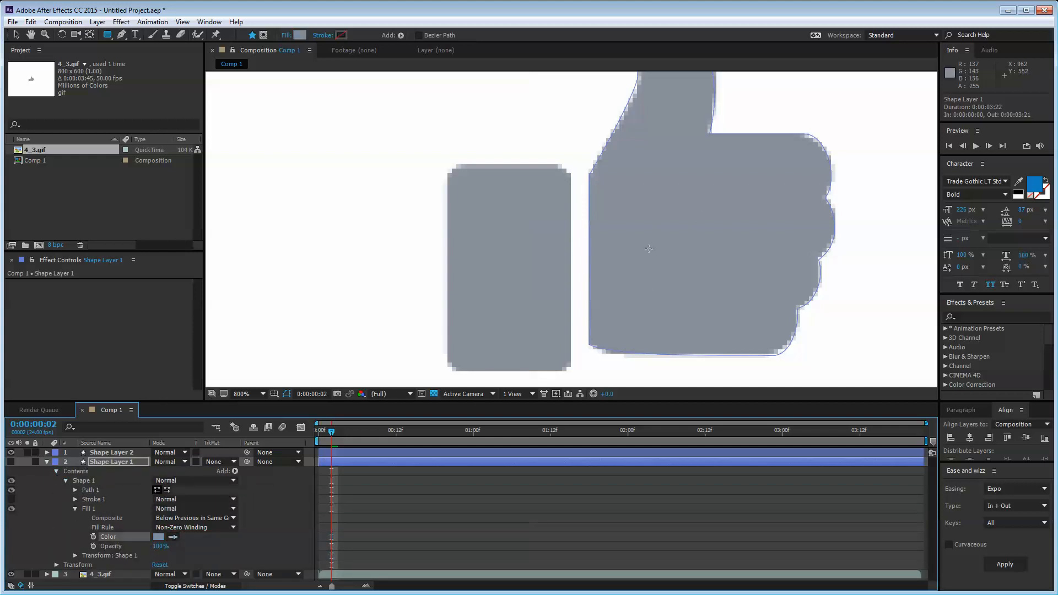
{"action": "left_click", "coordinate": [47, 462]}
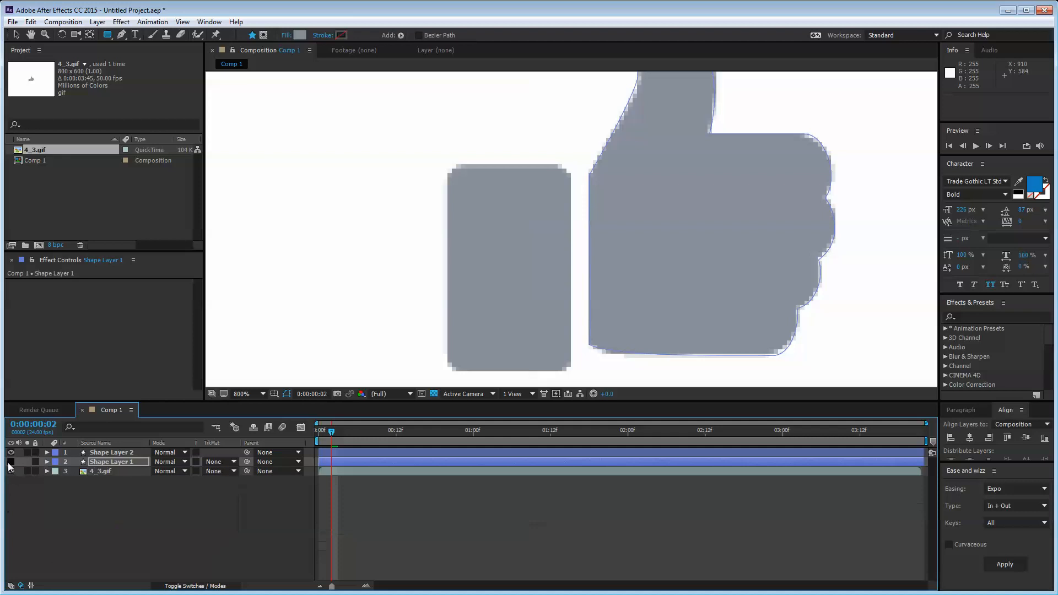
{"action": "left_click", "coordinate": [60, 497]}
- Move both shape layers together about 320 px horizontally to the right of the reference icon and deselect them
{"action": "left_click", "coordinate": [110, 452]}
{"action": "left_click", "coordinate": [114, 461], "text": "ctrl"}
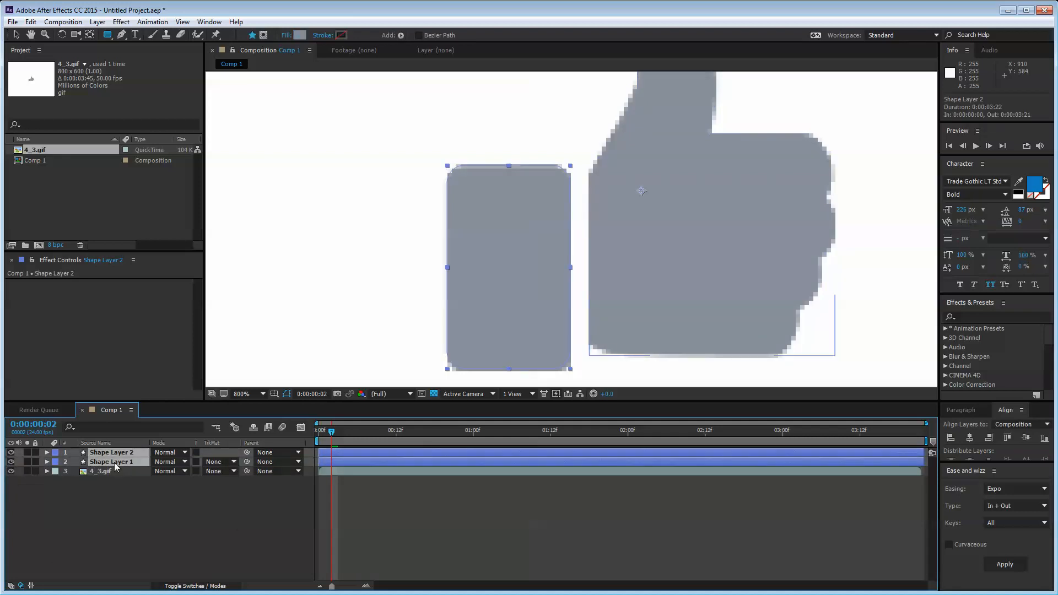
{"action": "scroll", "coordinate": [549, 236], "scroll_direction": "down", "scroll_amount": 8}
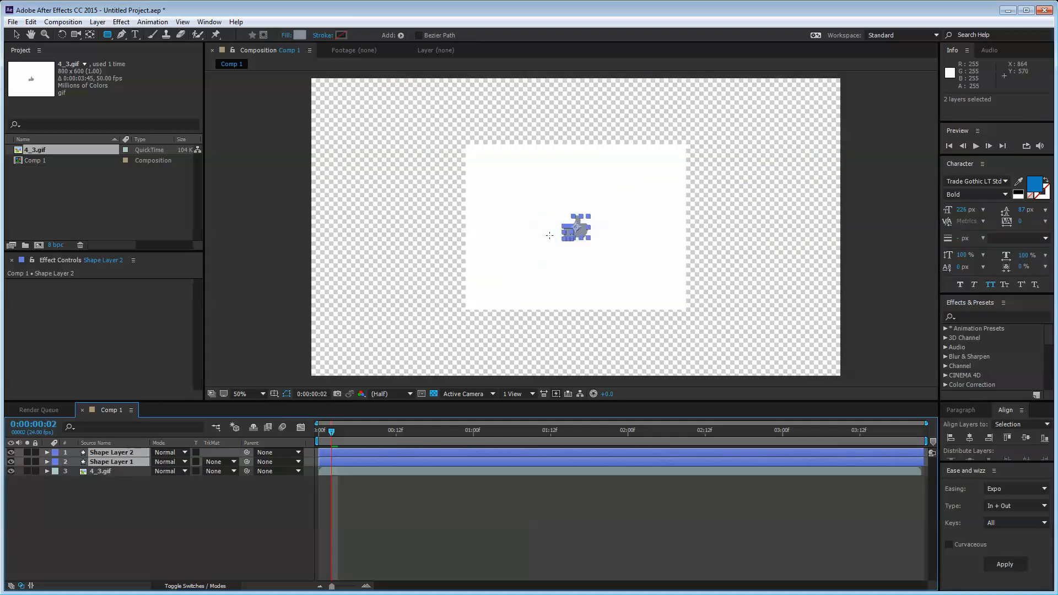
{"action": "scroll", "coordinate": [549, 235], "scroll_direction": "up", "scroll_amount": 2}
{"action": "left_click", "coordinate": [16, 34]}
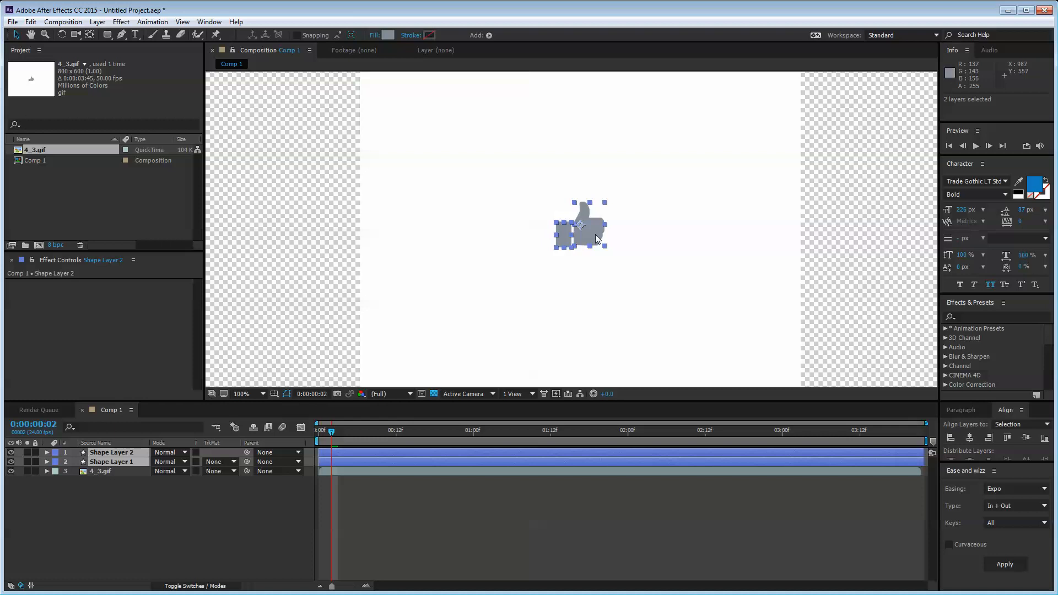
{"action": "left_click_drag", "start_coordinate": [596, 238], "coordinate": [808, 257]}
{"action": "left_click_drag", "start_coordinate": [762, 261], "coordinate": [770, 255]}
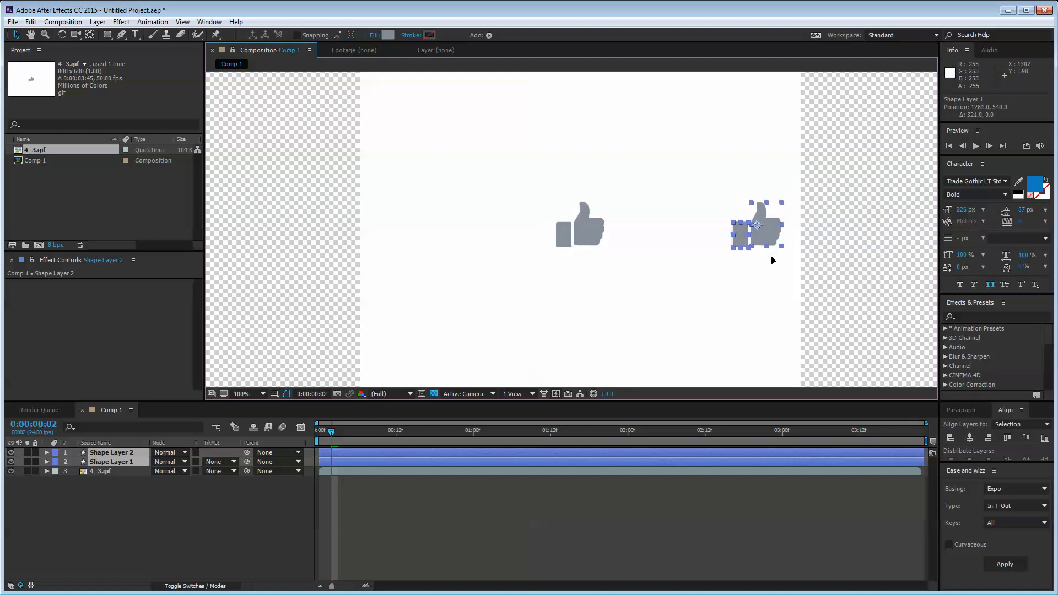
{"action": "left_click", "coordinate": [265, 507]}
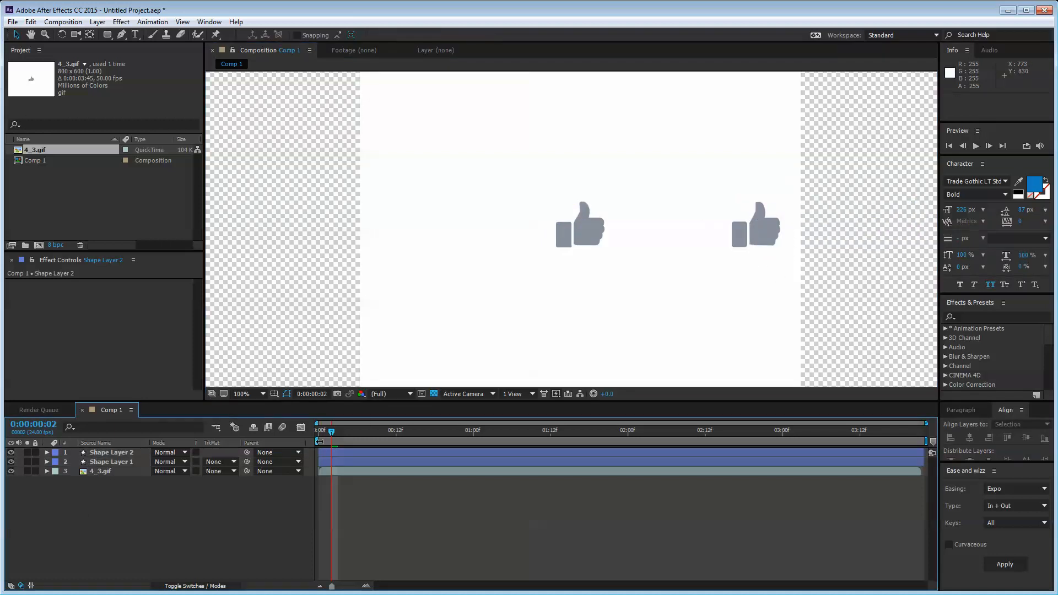
- Scrub the reference animation and step frame by frame around 0:00:00:19 to examine when its thumb icon changes
{"action": "left_click_drag", "start_coordinate": [332, 437], "coordinate": [447, 445]}
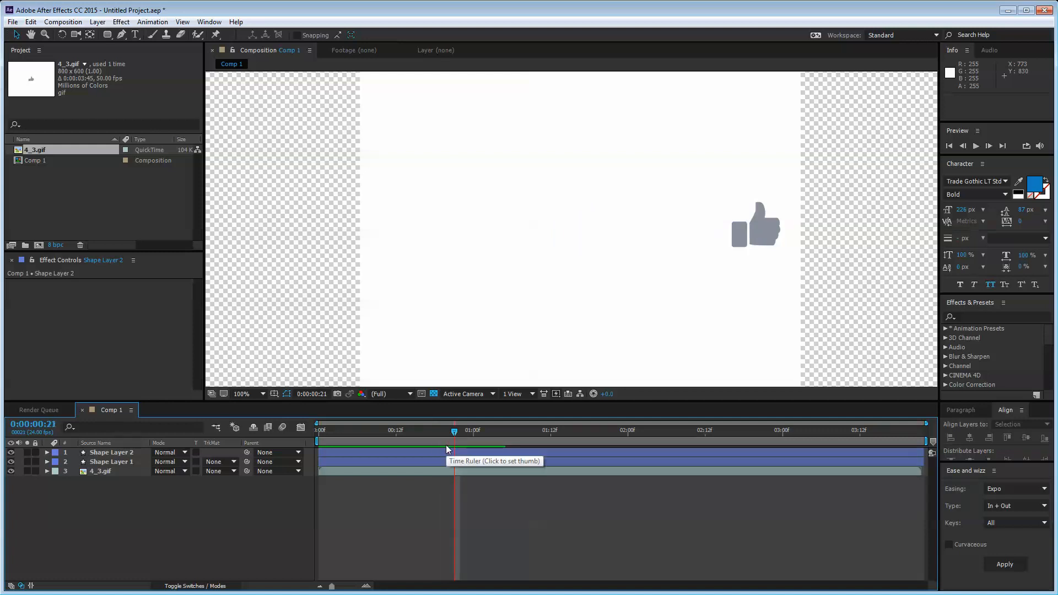
{"action": "key", "text": "Page_Down"}
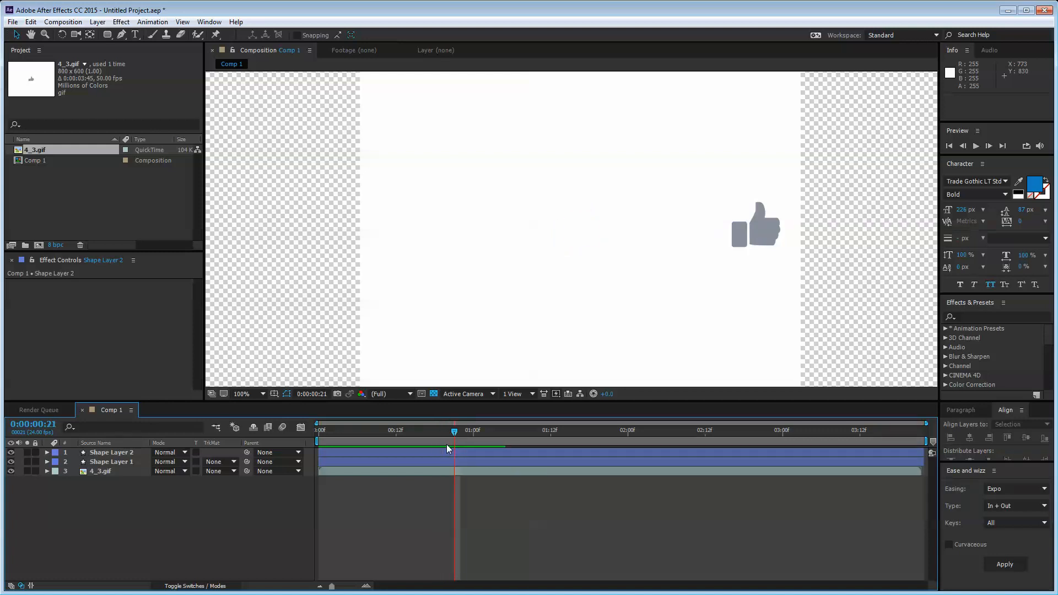
{"action": "key", "text": "Page_Down"}
{"action": "key", "text": "Page_Up"}
{"action": "key", "text": "Page_Up"}
{"action": "key", "text": "Page_Up"}
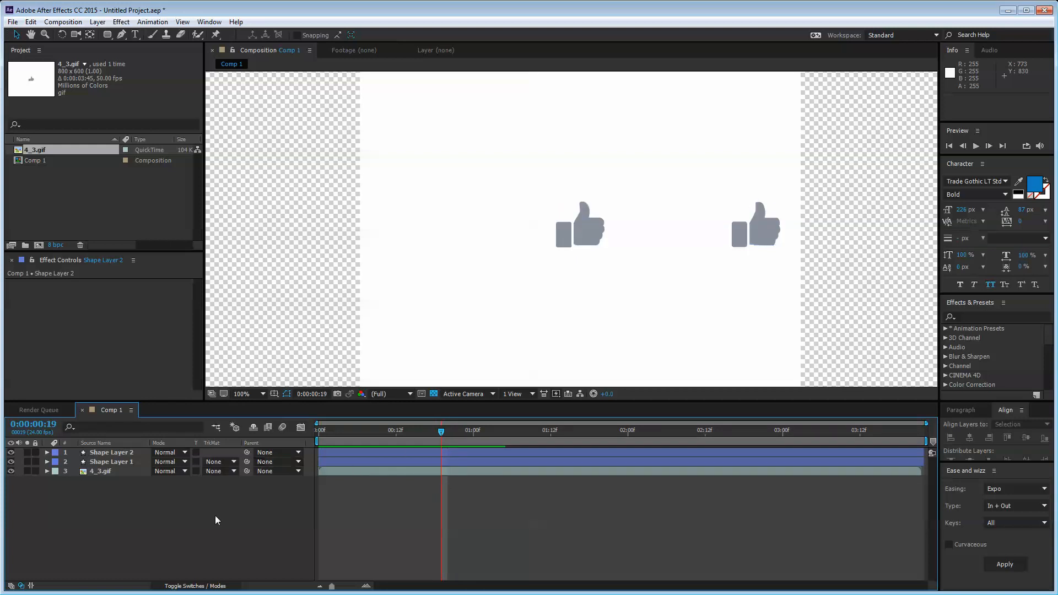
- With both shape layers selected, scrub the reference from 0:00:01:06 to 0:00:01:13 and examine how its thumb bends
{"action": "left_click", "coordinate": [370, 458]}
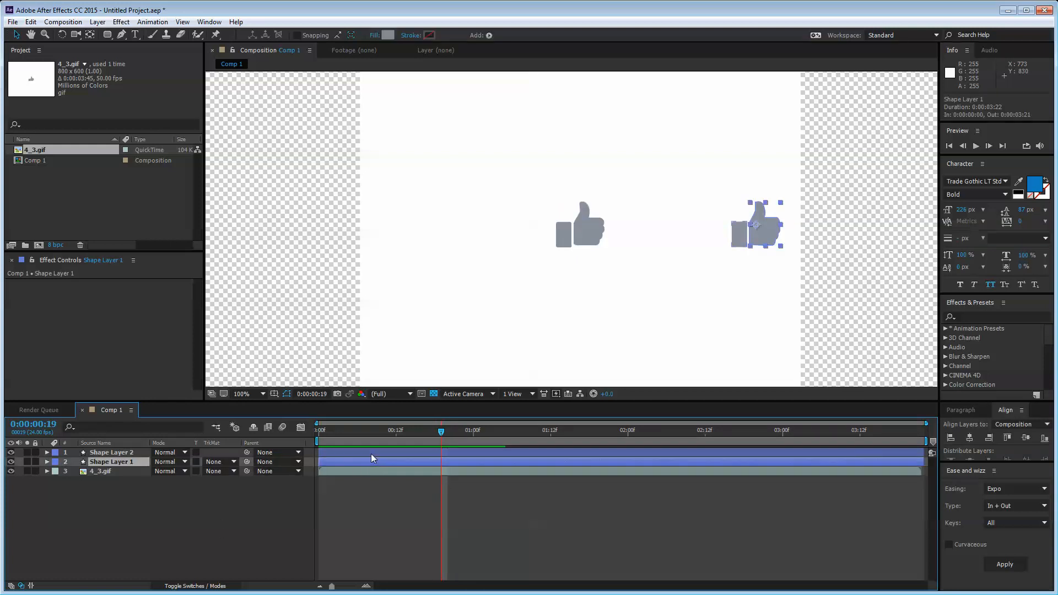
{"action": "left_click", "coordinate": [369, 452], "text": "shift"}
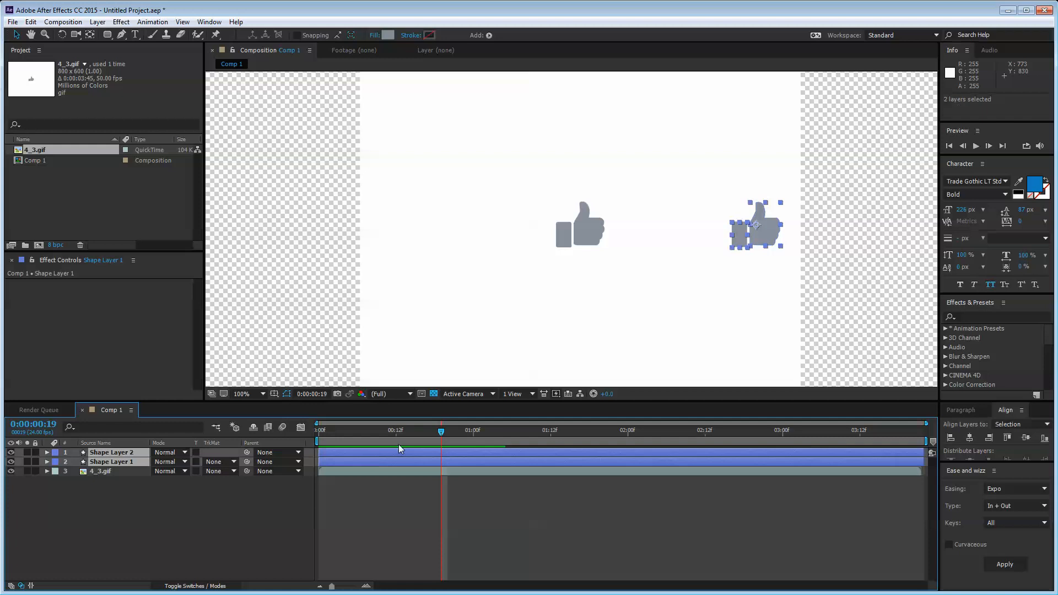
{"action": "left_click_drag", "start_coordinate": [441, 432], "coordinate": [511, 432]}
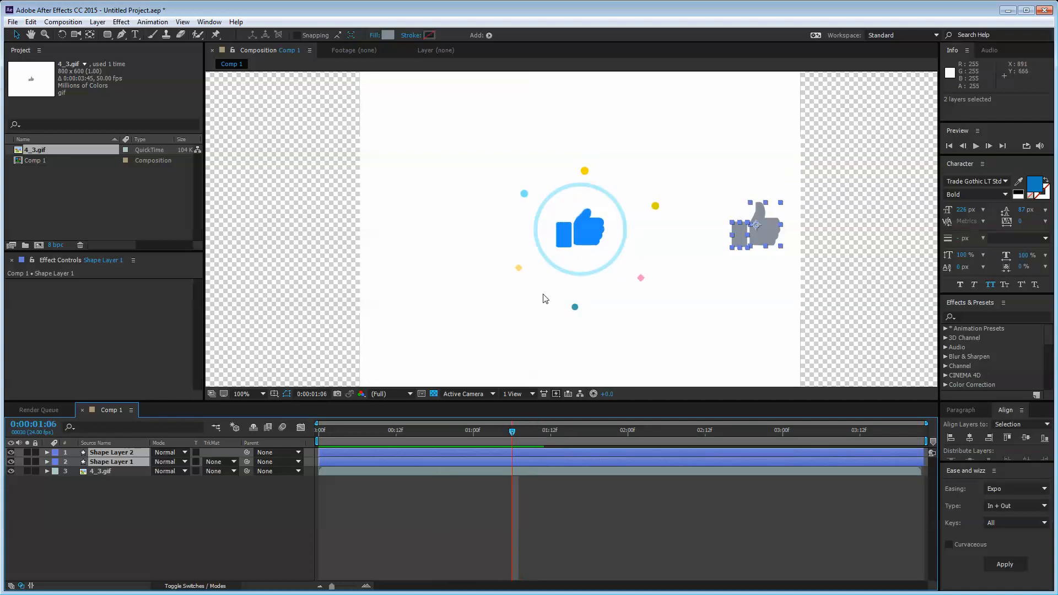
{"action": "scroll", "coordinate": [615, 234], "scroll_direction": "up", "scroll_amount": 4}
{"action": "key", "text": "h"}
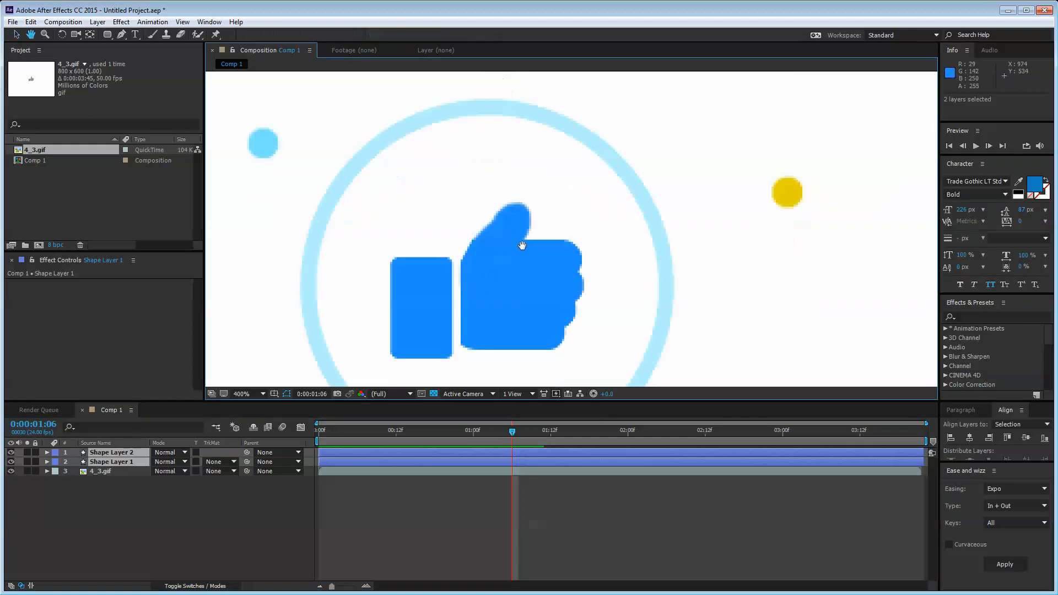
{"action": "left_click_drag", "start_coordinate": [522, 245], "coordinate": [528, 231]}
{"action": "left_click_drag", "start_coordinate": [508, 433], "coordinate": [553, 441]}
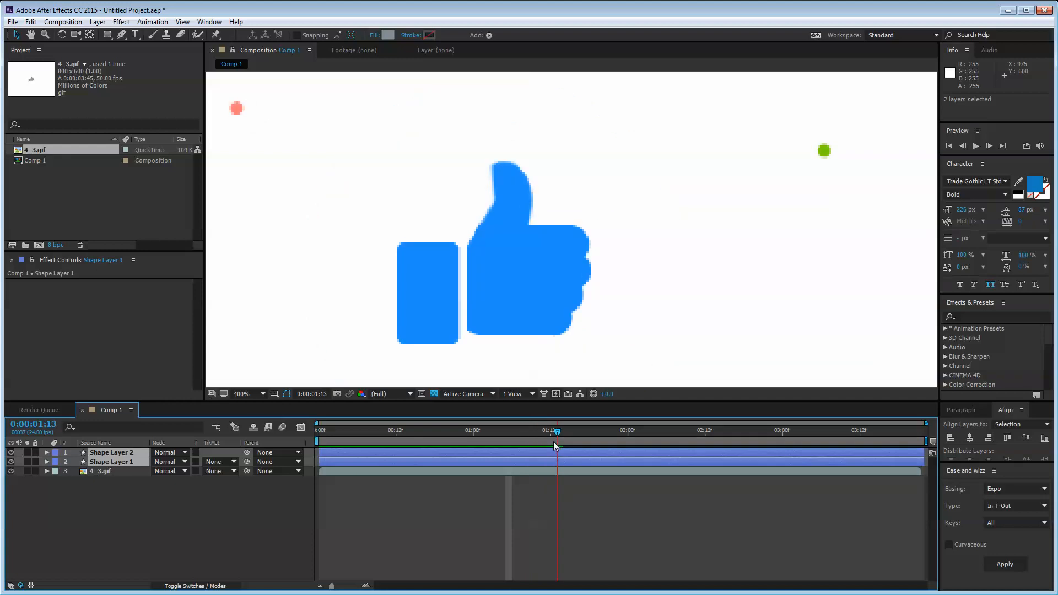
- Rename the cuff's layer, Shape Layer 2, as Wrist
{"action": "scroll", "coordinate": [677, 274], "scroll_direction": "down", "scroll_amount": 4}
{"action": "left_click_drag", "start_coordinate": [642, 264], "coordinate": [516, 251]}
{"action": "scroll", "coordinate": [517, 277], "scroll_direction": "up", "scroll_amount": 2}
{"action": "left_click", "coordinate": [289, 504]}
{"action": "left_click", "coordinate": [111, 452]}
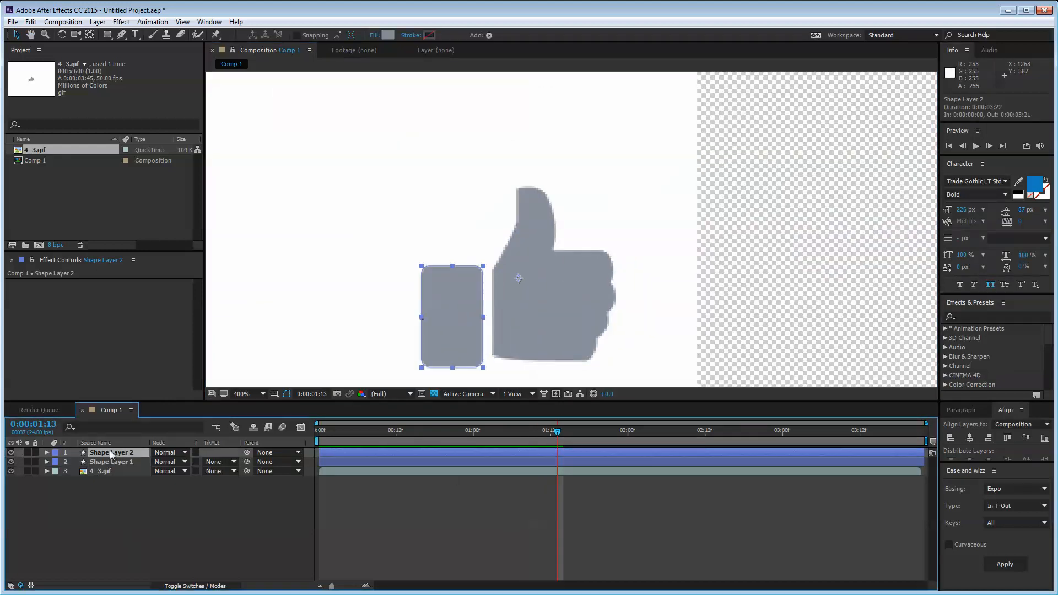
{"action": "key", "text": "Return"}
{"action": "type", "text": "Wrist"}
{"action": "key", "text": "Return"}
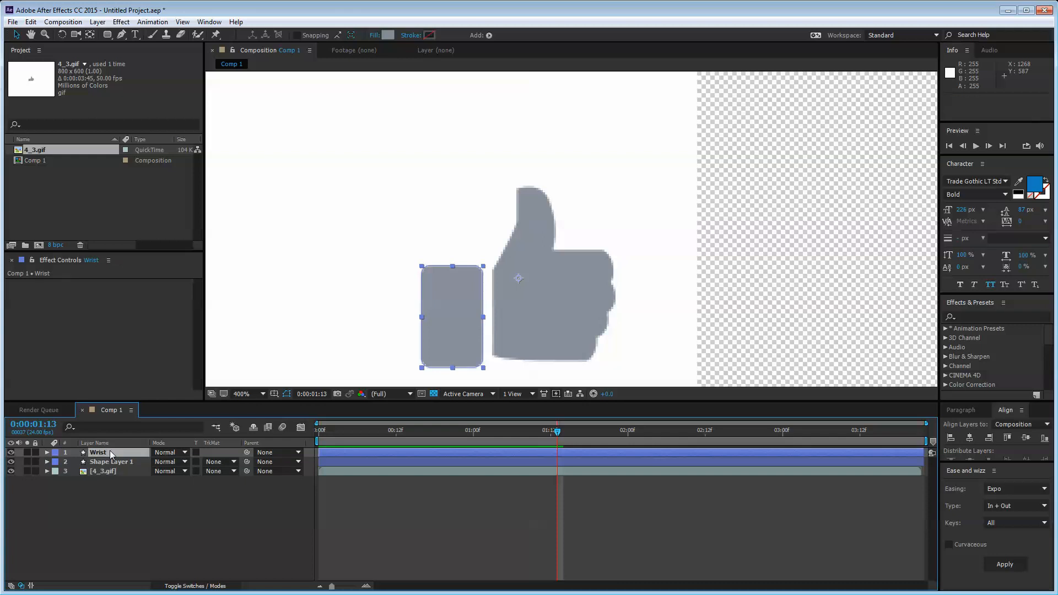
- Rename Shape Layer 1 as Hand and reveal all of its modified properties in the timeline
{"action": "left_click", "coordinate": [111, 461]}
{"action": "key", "text": "Return"}
{"action": "type", "text": "Hand"}
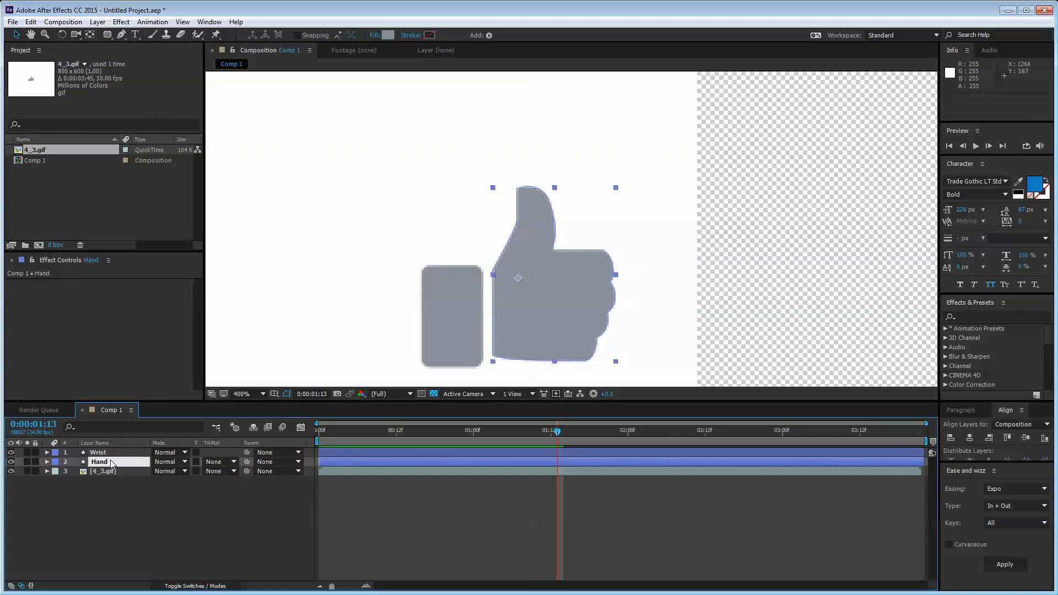
{"action": "key", "text": "Return"}
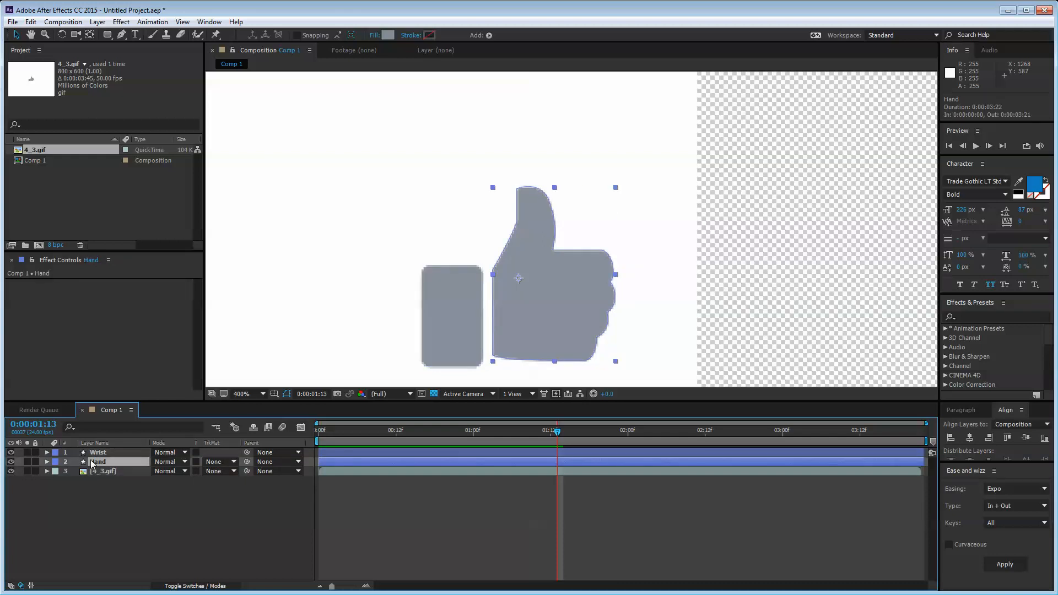
{"action": "key", "text": "u"}
{"action": "key", "text": "u"}
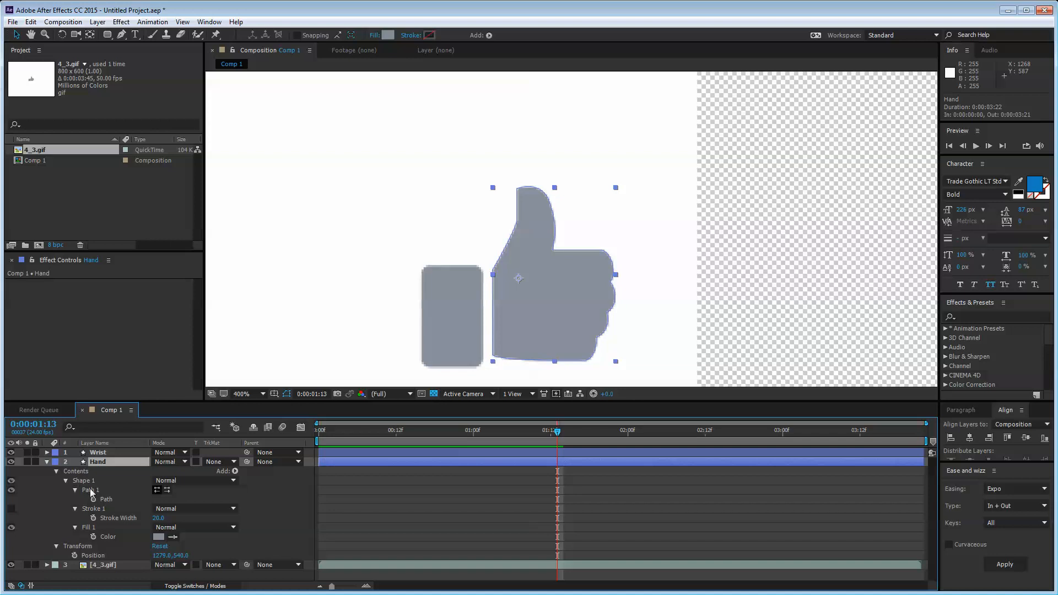
- Try reshaping the Hand path's thumb by moving its tip vertex and deleting it
{"action": "left_click", "coordinate": [92, 490]}
{"action": "left_click", "coordinate": [516, 189]}
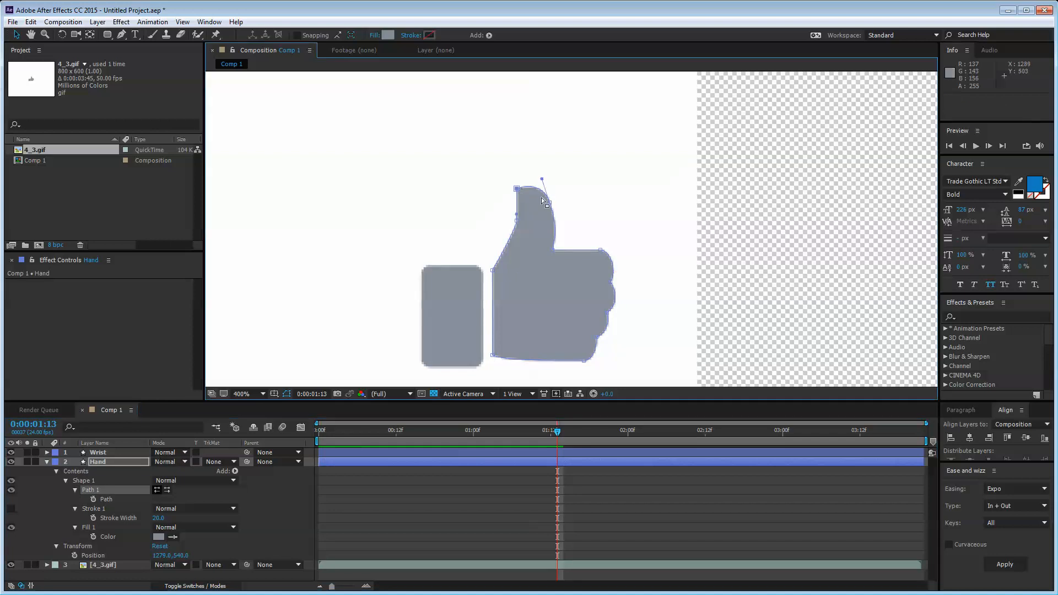
{"action": "left_click_drag", "start_coordinate": [521, 190], "coordinate": [538, 199]}
{"action": "key", "text": "ctrl+z"}
{"action": "left_click_drag", "start_coordinate": [535, 207], "coordinate": [547, 205]}
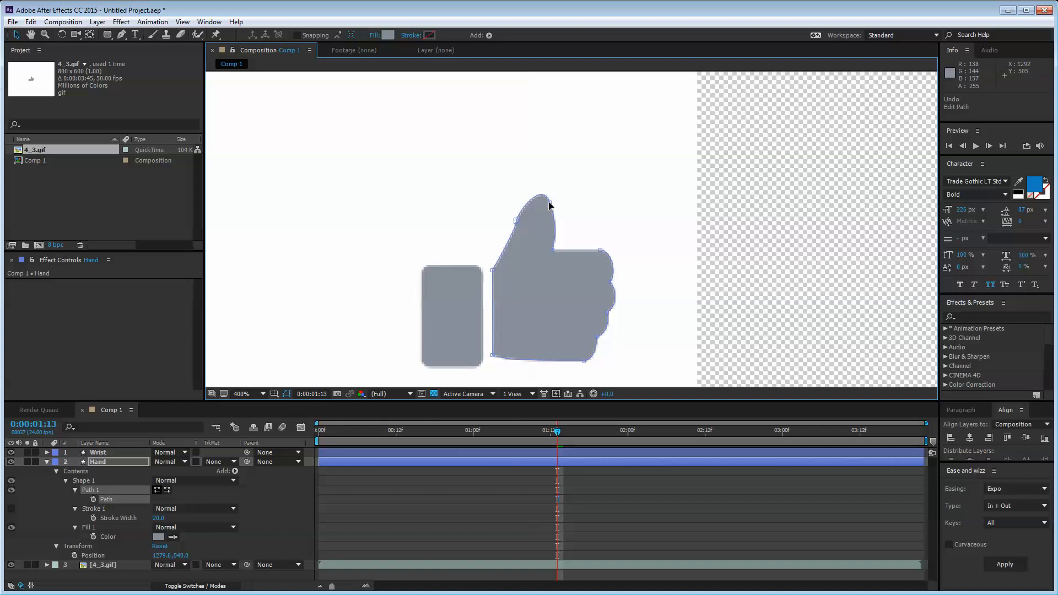
{"action": "key", "text": "Delete"}
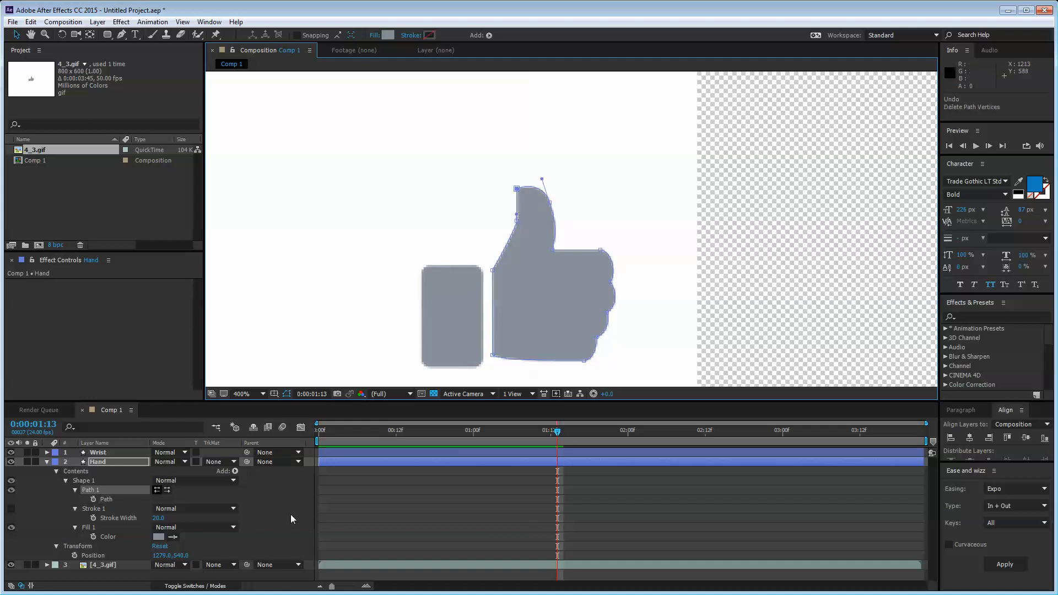
- Duplicate the Hand layer and rename the copy Thumb
{"action": "left_click", "coordinate": [104, 459]}
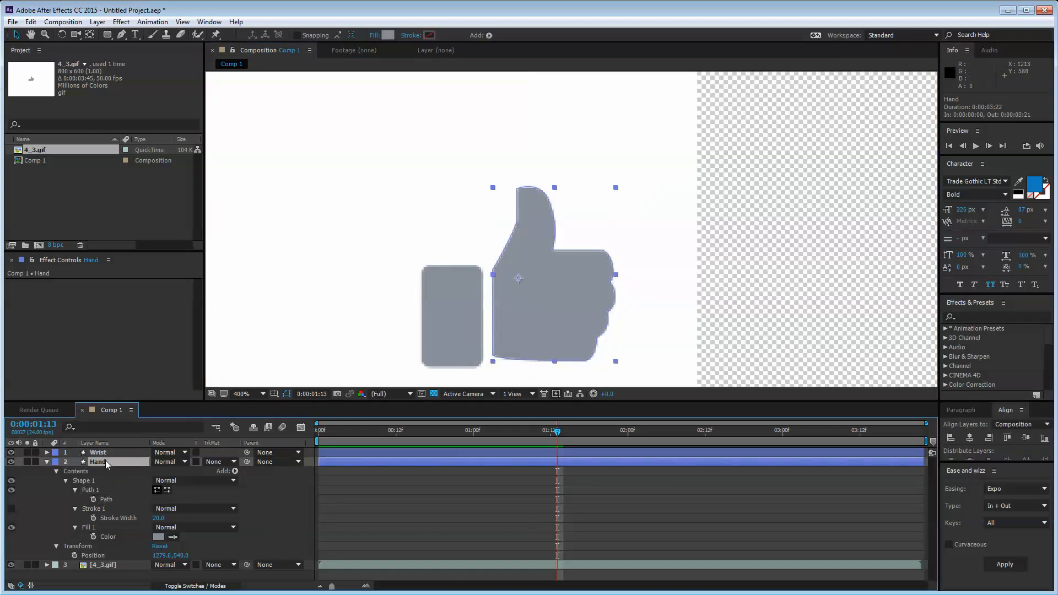
{"action": "key", "text": "ctrl+d"}
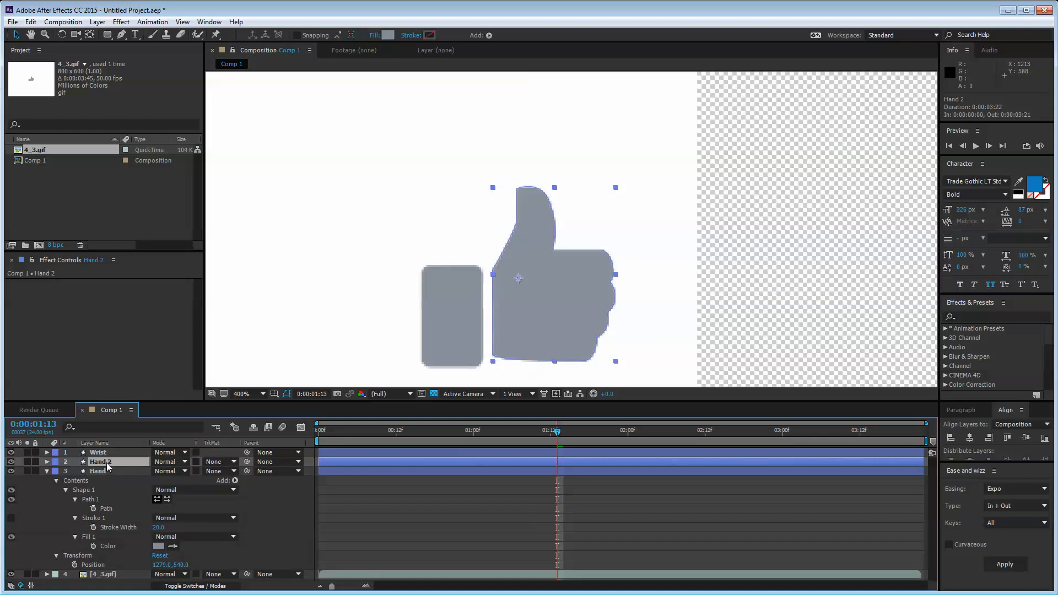
{"action": "key", "text": "Return"}
{"action": "type", "text": "Thumb"}
{"action": "key", "text": "Return"}
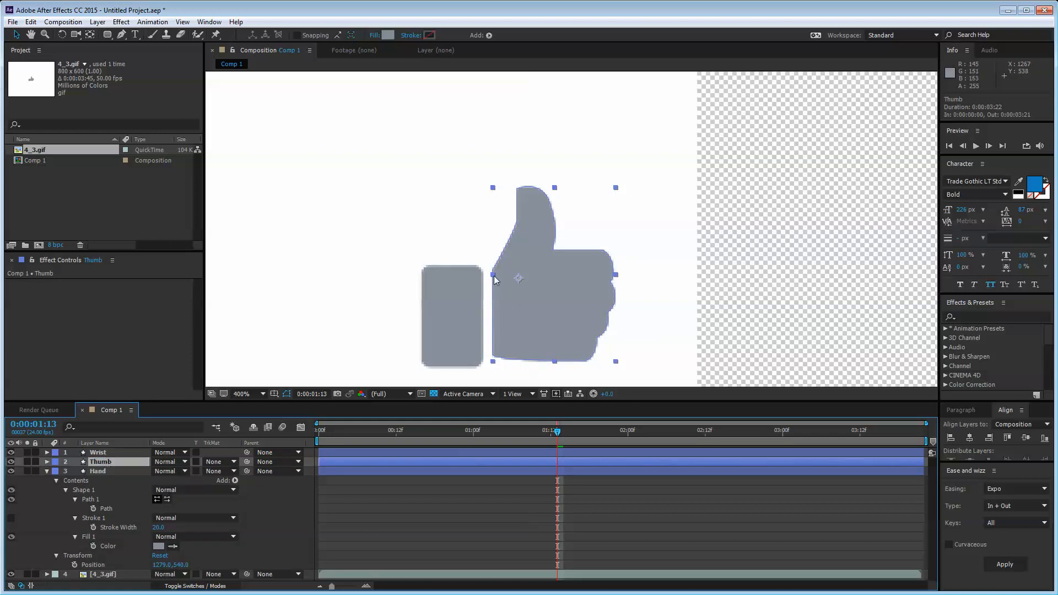
- Reveal the Thumb layer's modified properties and solo the layer in the composition
{"action": "key", "text": "u"}
{"action": "key", "text": "u"}
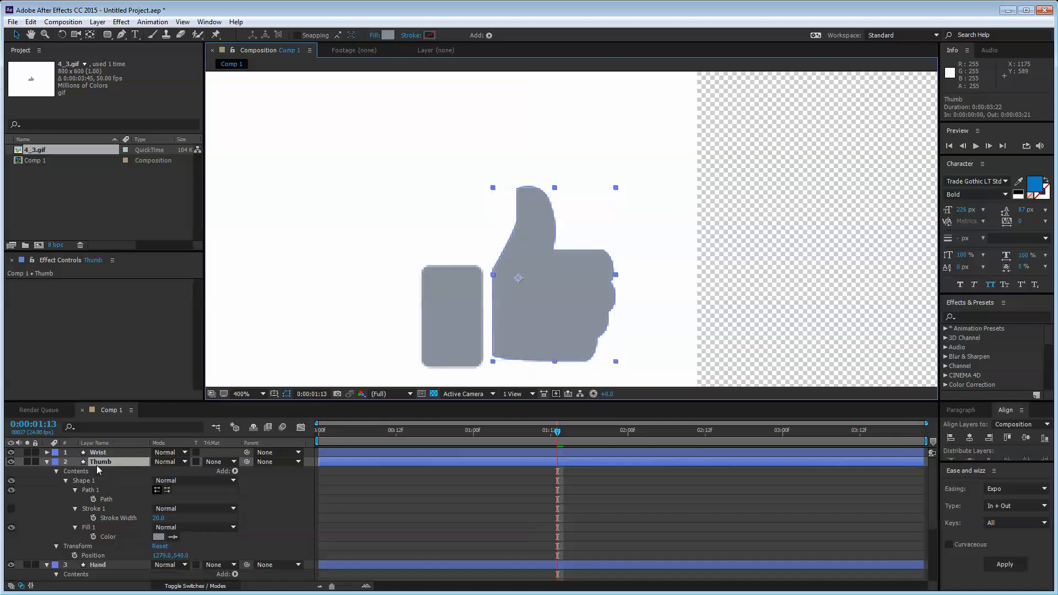
{"action": "left_click", "coordinate": [83, 481]}
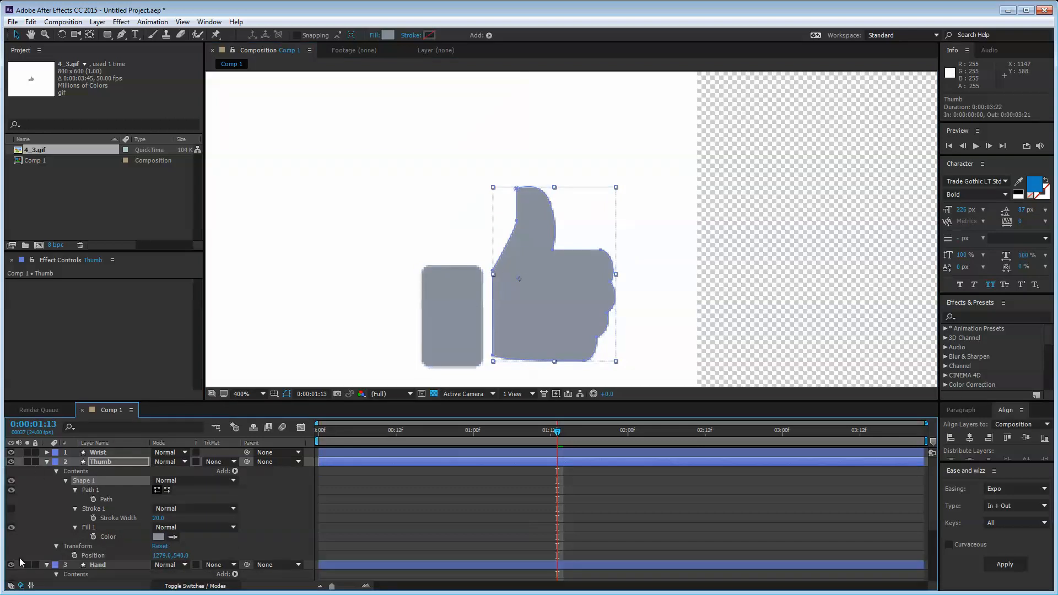
{"action": "left_click", "coordinate": [27, 461]}
{"action": "left_click", "coordinate": [106, 463]}
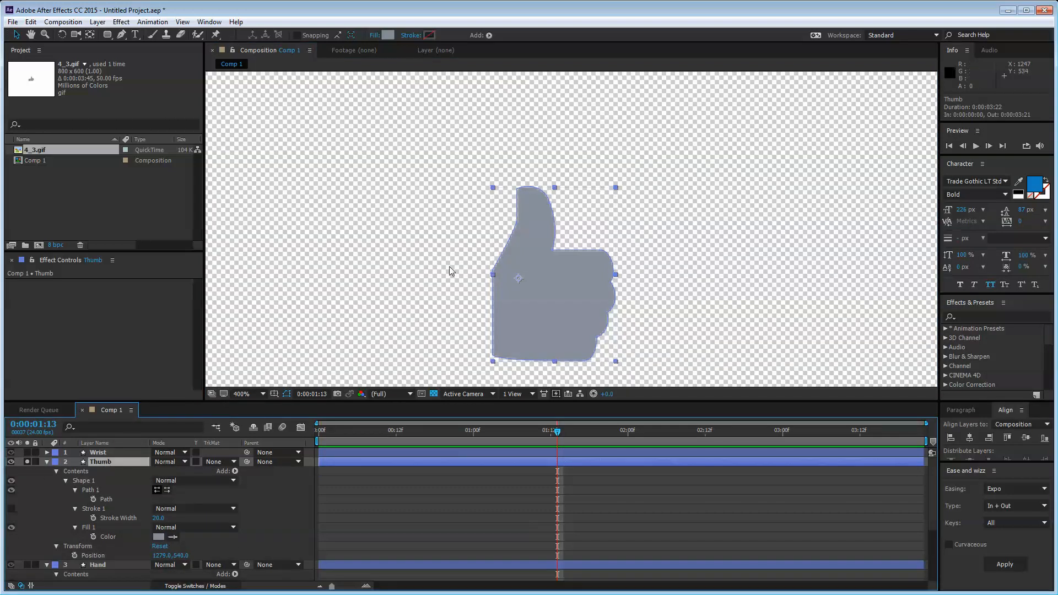
- Delete the vertices forming the upper palm corner and the finger bumps from the Thumb layer's path
{"action": "left_click", "coordinate": [97, 491]}
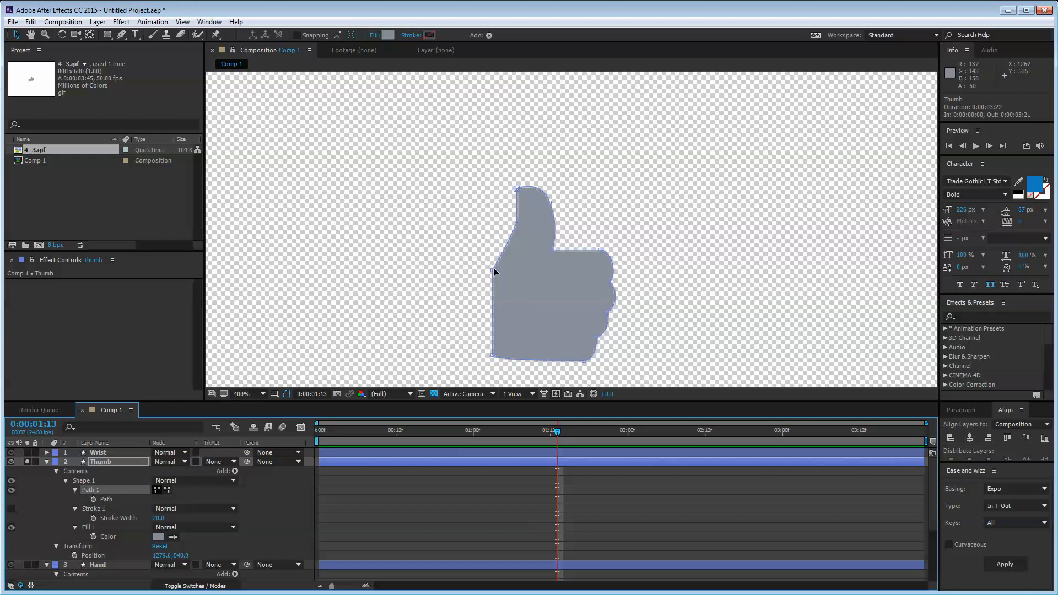
{"action": "left_click", "coordinate": [516, 222]}
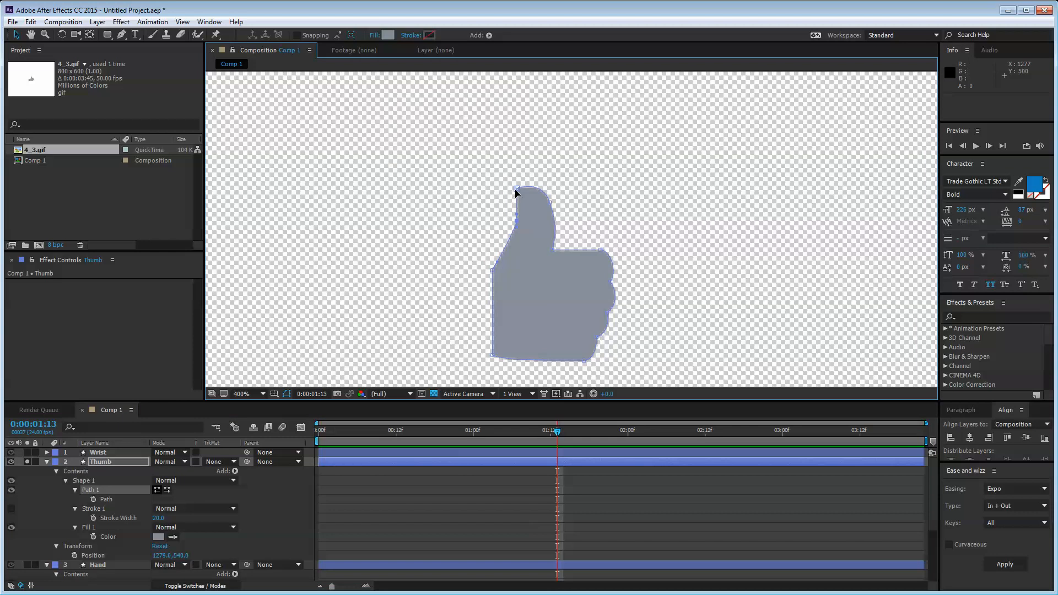
{"action": "left_click", "coordinate": [601, 250]}
{"action": "key", "text": "Delete"}
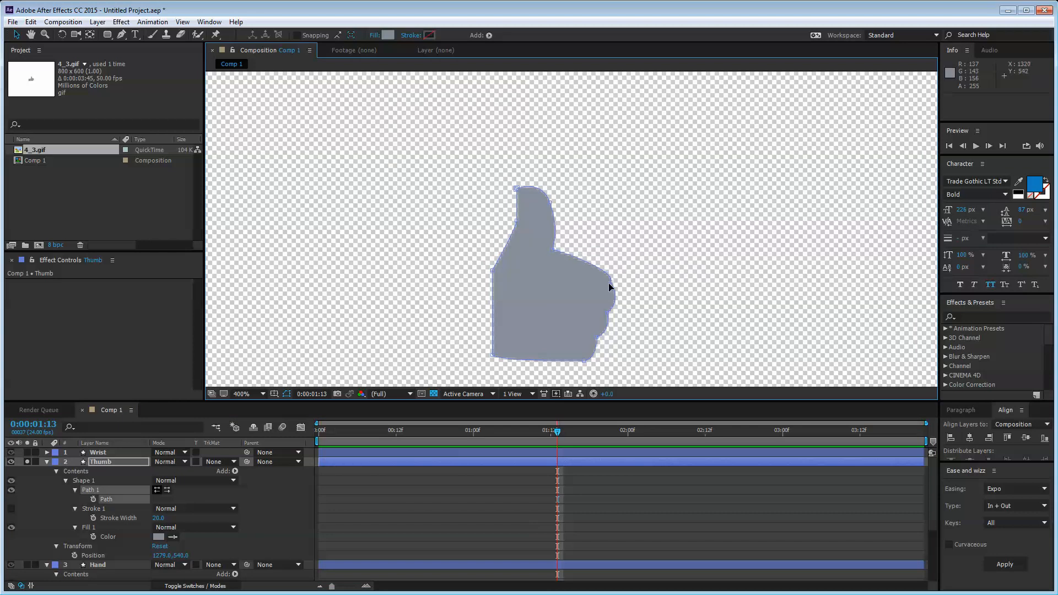
{"action": "left_click", "coordinate": [611, 282]}
{"action": "key", "text": "Delete"}
{"action": "left_click", "coordinate": [608, 310]}
{"action": "key", "text": "Delete"}
{"action": "left_click", "coordinate": [597, 338]}
{"action": "key", "text": "Delete"}
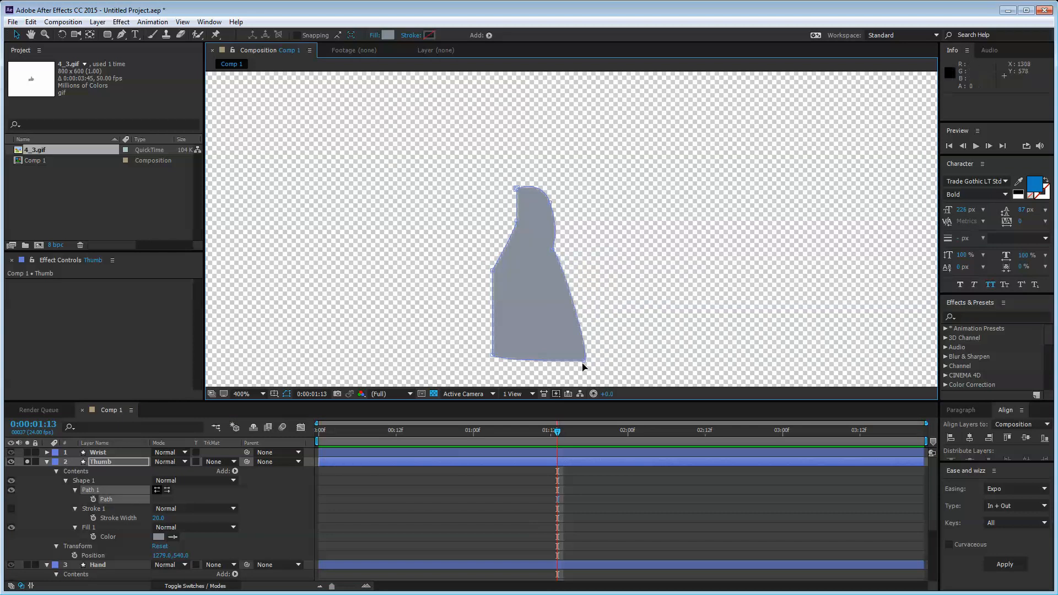
- Delete the two lower palm vertices from the Thumb path, then collapse the layer and turn off its solo
{"action": "key", "text": "Delete"}
{"action": "left_click", "coordinate": [492, 355]}
{"action": "key", "text": "Delete"}
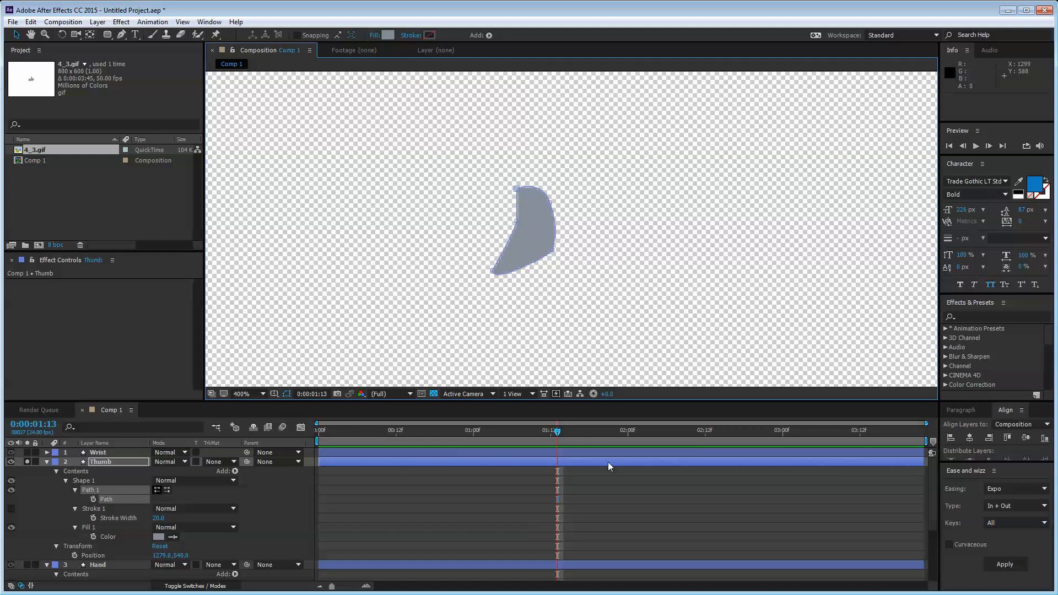
{"action": "left_click", "coordinate": [46, 461]}
{"action": "left_click", "coordinate": [27, 462]}
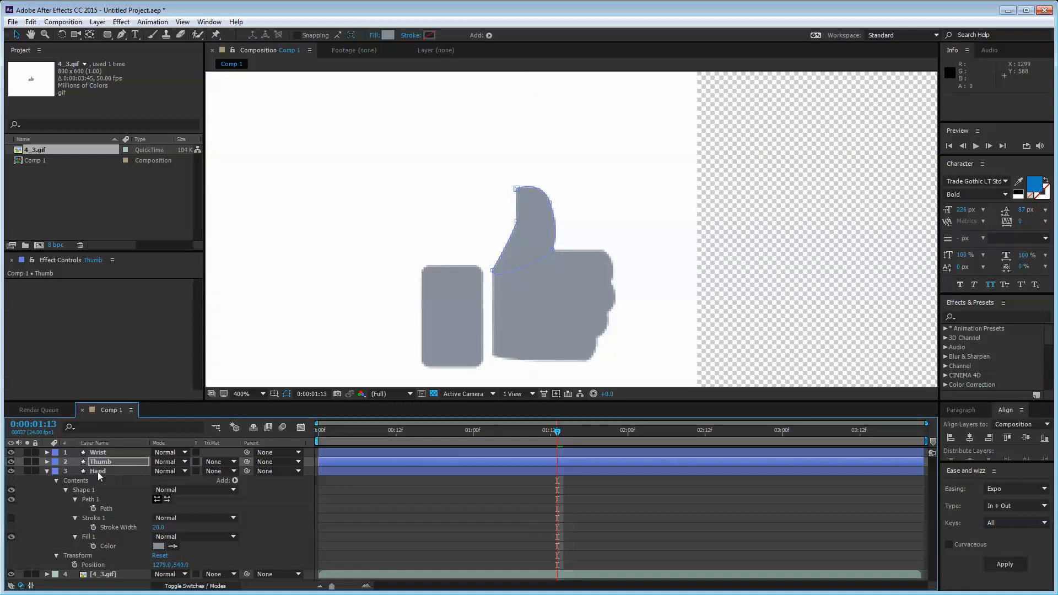
- Delete the thumb's side and tip vertices from the Hand layer's path, leaving only the palm and fingers
{"action": "left_click", "coordinate": [99, 471]}
{"action": "left_click", "coordinate": [92, 499]}
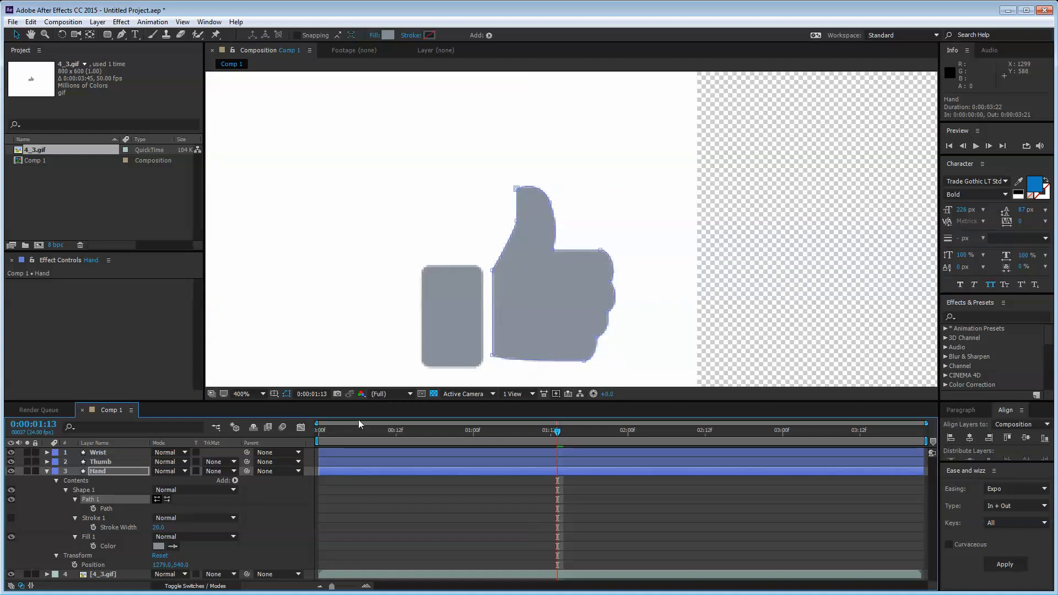
{"action": "left_click", "coordinate": [516, 220]}
{"action": "key", "text": "Delete"}
{"action": "left_click", "coordinate": [516, 189]}
{"action": "key", "text": "Delete"}
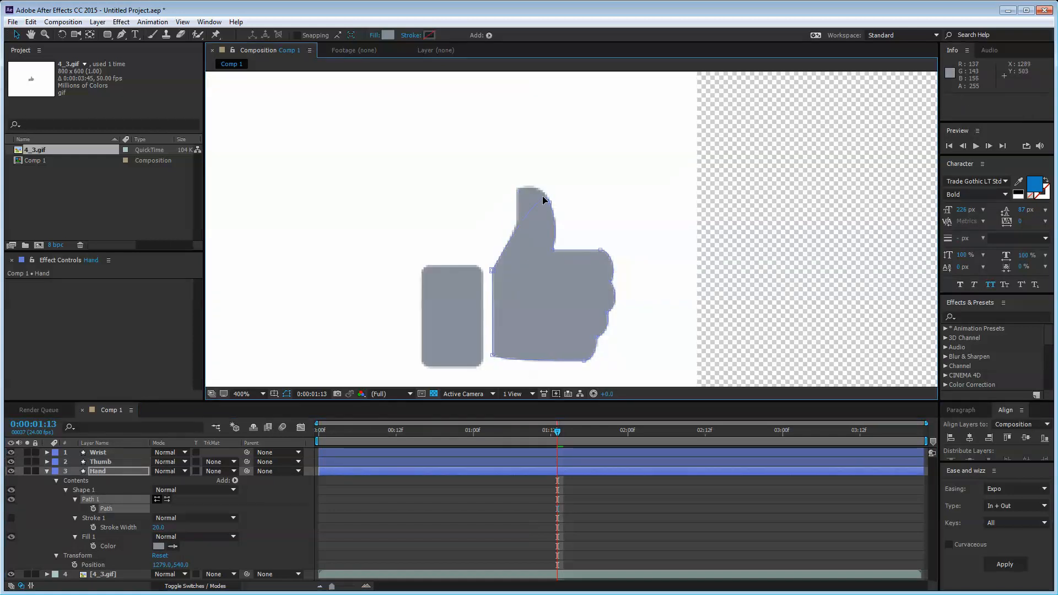
{"action": "left_click", "coordinate": [549, 203]}
{"action": "key", "text": "Delete"}
{"action": "left_click", "coordinate": [553, 249]}
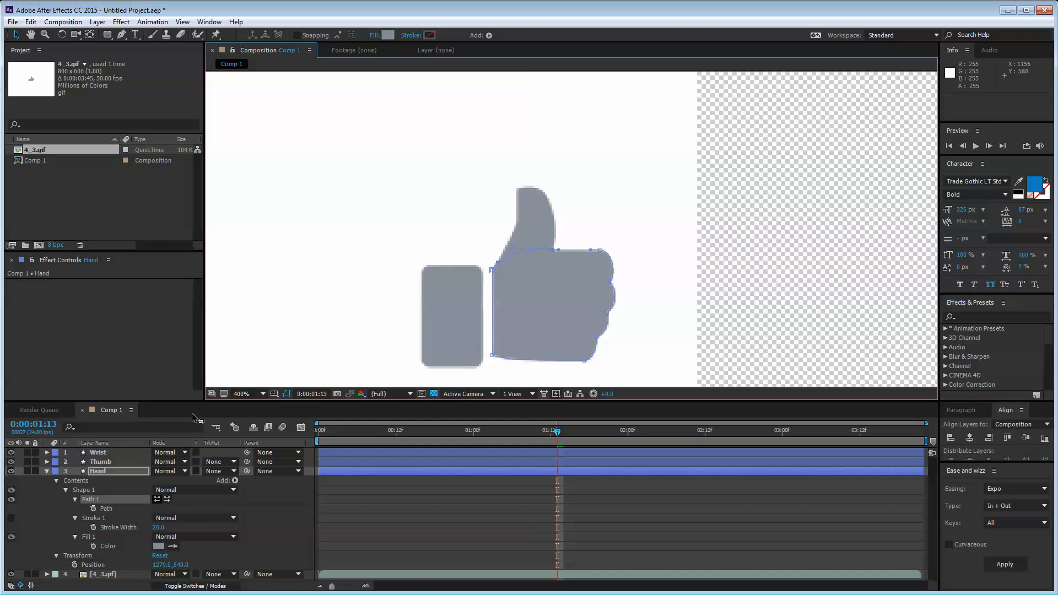
- Straighten the Thumb path's bottom edge by adjusting its lower corner vertex with the Pen tool, and clear the selection
{"action": "left_click", "coordinate": [108, 462]}
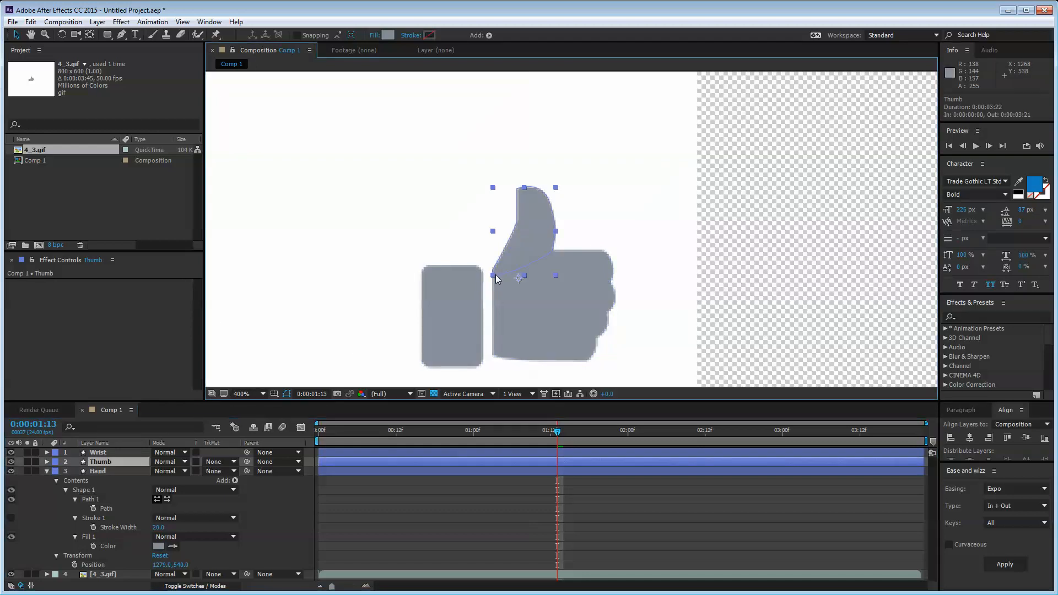
{"action": "left_click", "coordinate": [122, 35]}
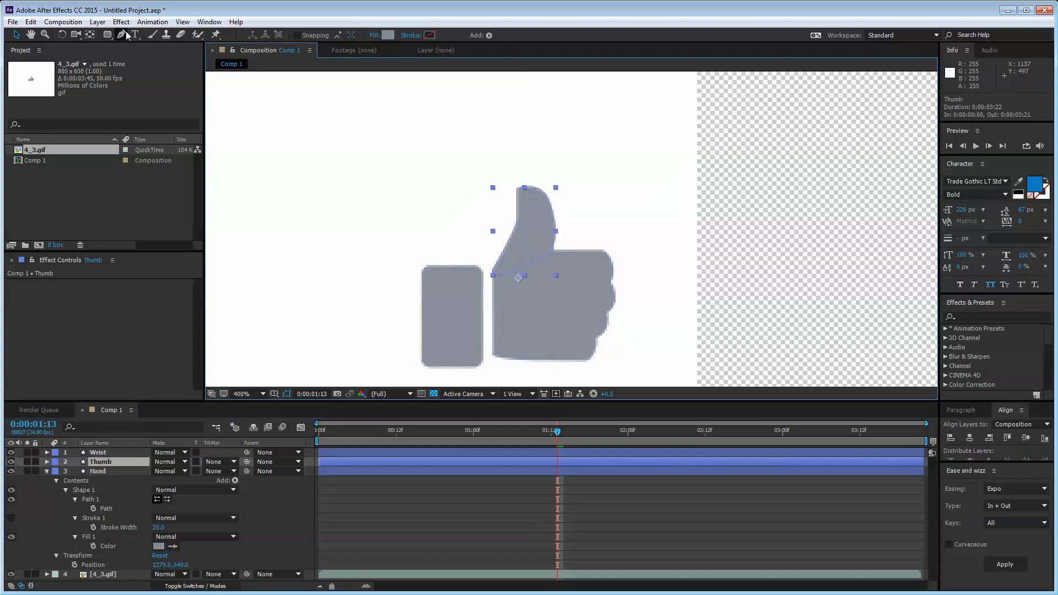
{"action": "left_click", "coordinate": [493, 270]}
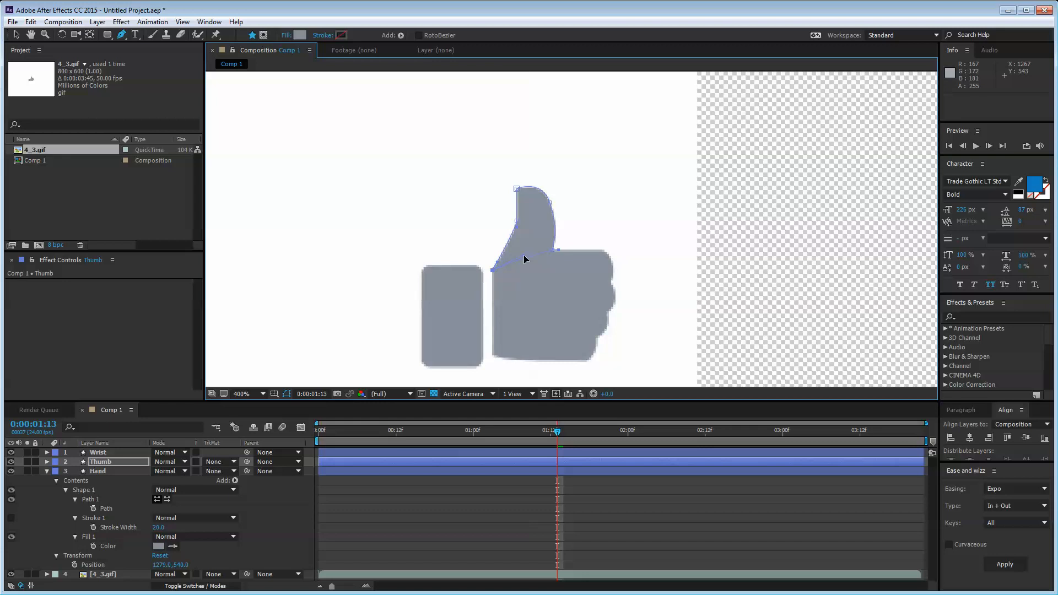
{"action": "left_click", "coordinate": [15, 35]}
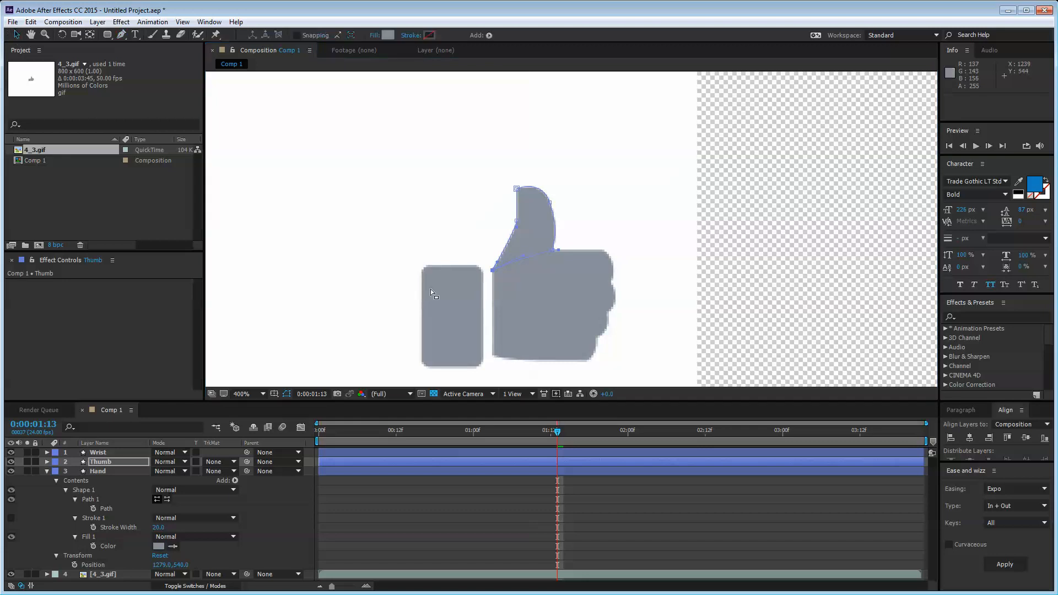
{"action": "left_click", "coordinate": [652, 526]}
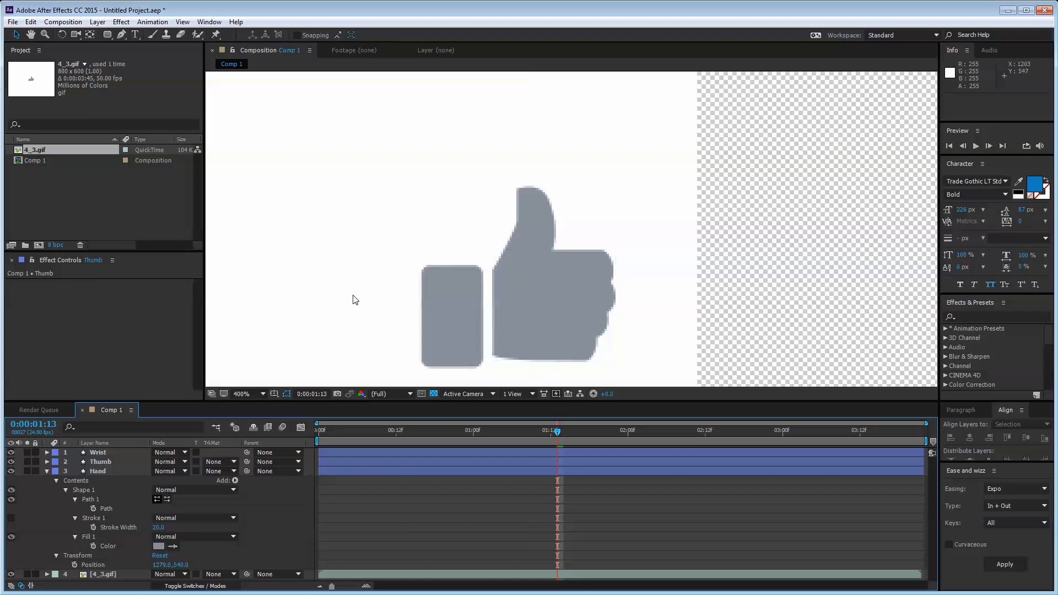
- Scrub the reference back to 0:00:01:06 and 0:00:01:04 to examine its thumb pose beside the shape layers
{"action": "key", "text": "space"}
{"action": "left_click_drag", "start_coordinate": [352, 297], "coordinate": [894, 250]}
{"action": "left_click_drag", "start_coordinate": [556, 431], "coordinate": [512, 434]}
{"action": "scroll", "coordinate": [638, 323], "scroll_direction": "down", "scroll_amount": 1}
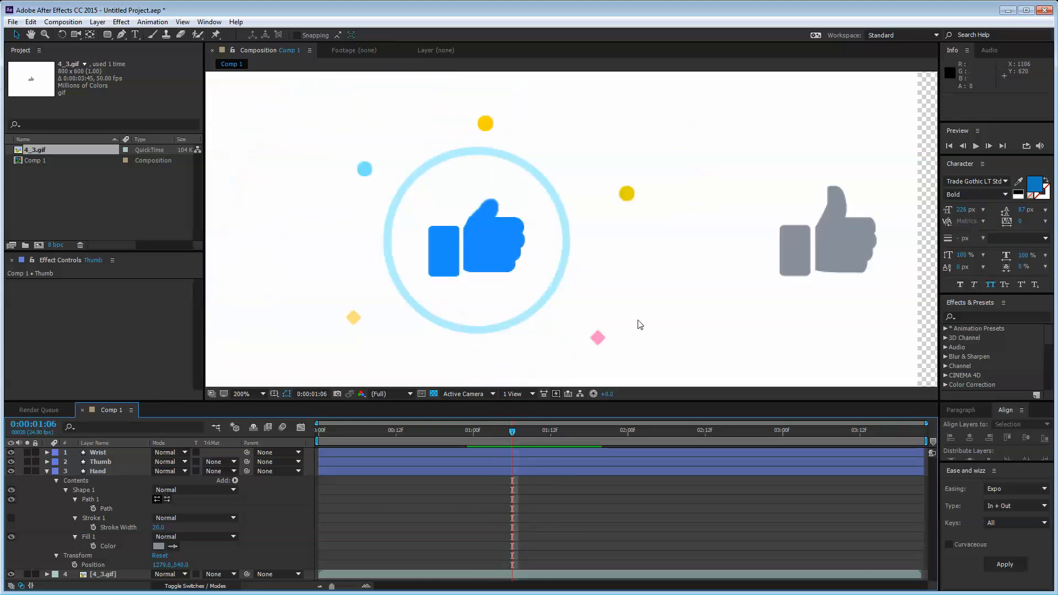
{"action": "key", "text": "space"}
{"action": "left_click_drag", "start_coordinate": [618, 307], "coordinate": [514, 303]}
{"action": "left_click_drag", "start_coordinate": [517, 431], "coordinate": [498, 391]}
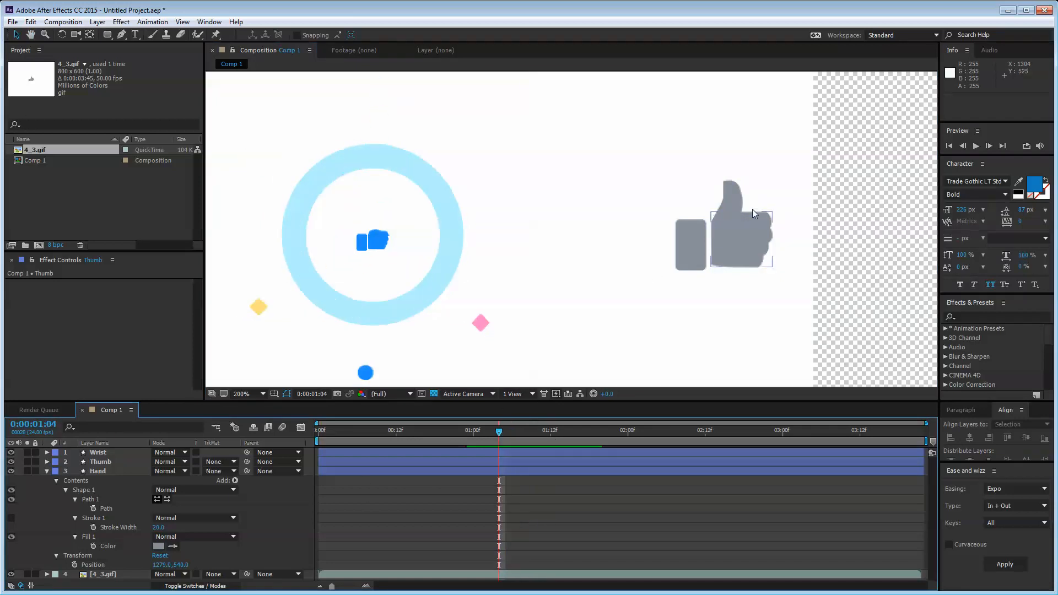
- Try moving the Thumb shape away from the hand to check that the two are separate layers
{"action": "left_click_drag", "start_coordinate": [737, 201], "coordinate": [768, 149]}
{"action": "key", "text": "ctrl+z"}
{"action": "left_click", "coordinate": [742, 256]}
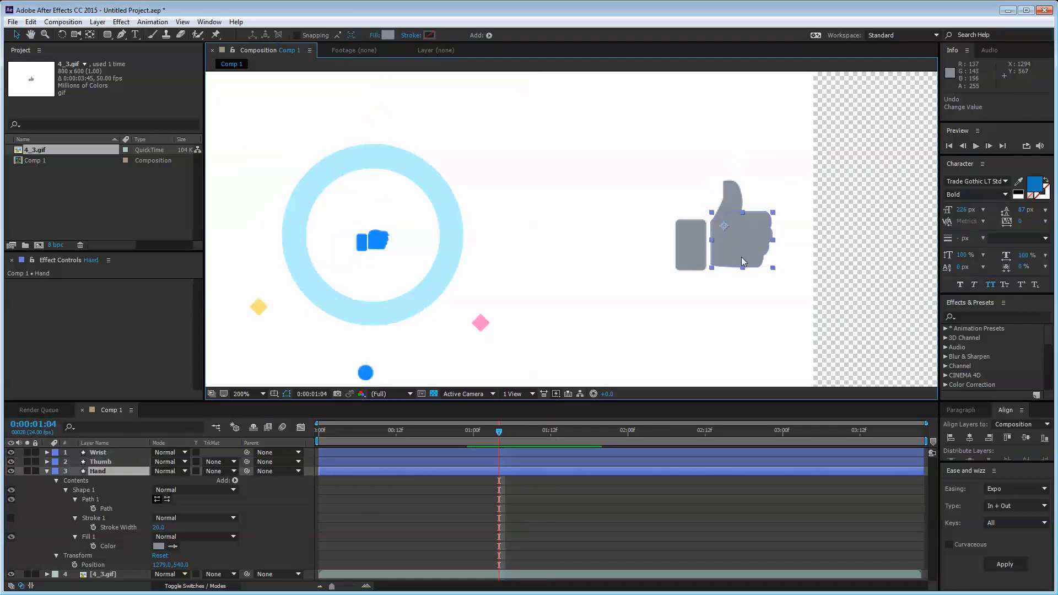
{"action": "left_click", "coordinate": [576, 535]}
- Move the Thumb layer's anchor point slightly up at the thumb's base with the Pan Behind tool
{"action": "left_click", "coordinate": [735, 198]}
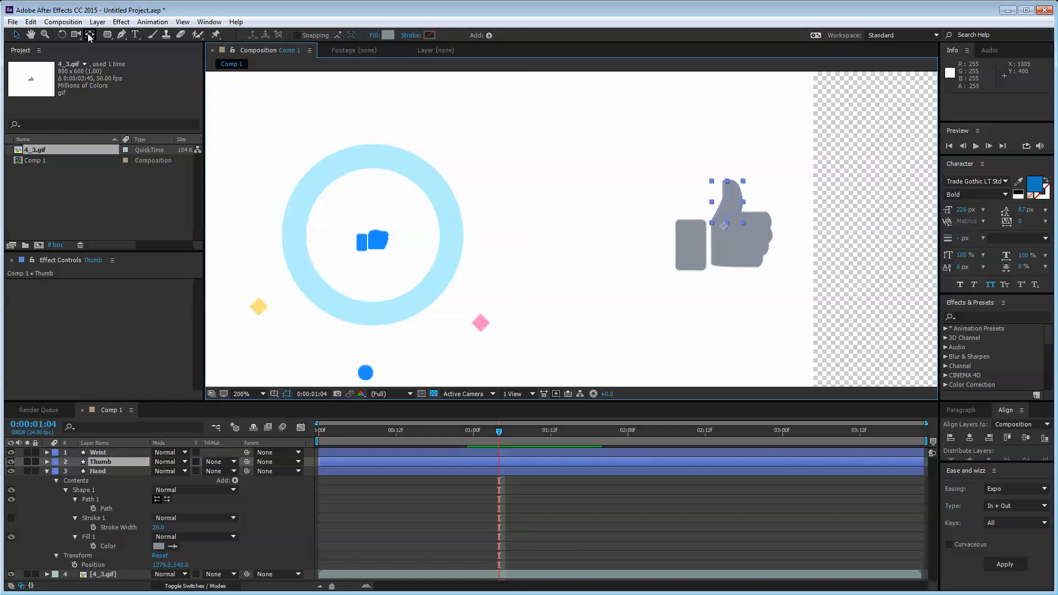
{"action": "left_click", "coordinate": [89, 35]}
{"action": "scroll", "coordinate": [857, 164], "scroll_direction": "up", "scroll_amount": 1}
{"action": "left_click_drag", "start_coordinate": [834, 189], "coordinate": [533, 195]}
{"action": "left_click_drag", "start_coordinate": [579, 229], "coordinate": [579, 215]}
- Reveal the Thumb layer's Rotation and try rotating it to 61°
{"action": "key", "text": "r"}
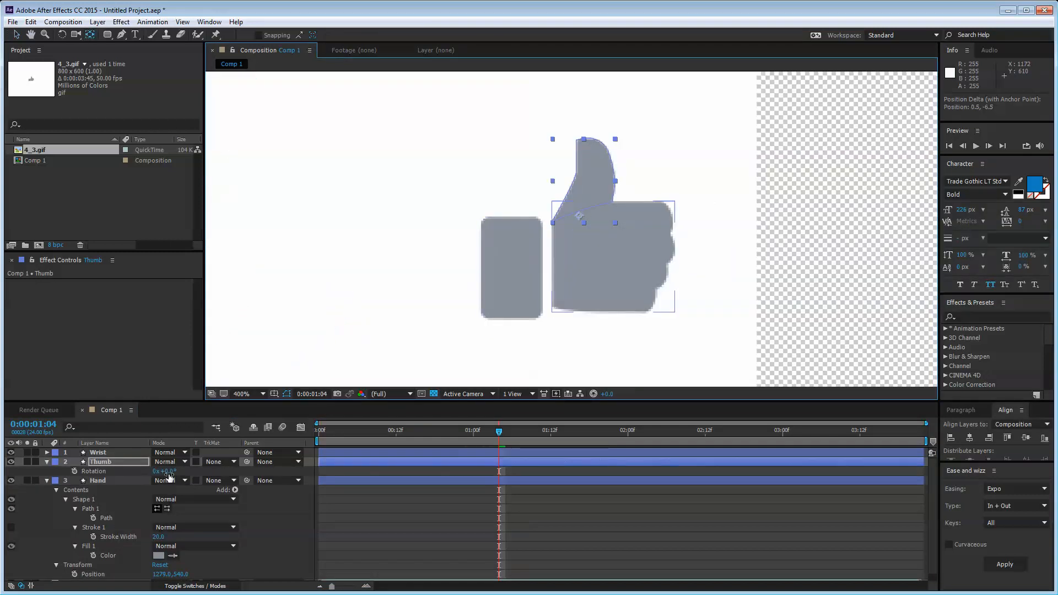
{"action": "left_click_drag", "start_coordinate": [169, 475], "coordinate": [209, 482]}
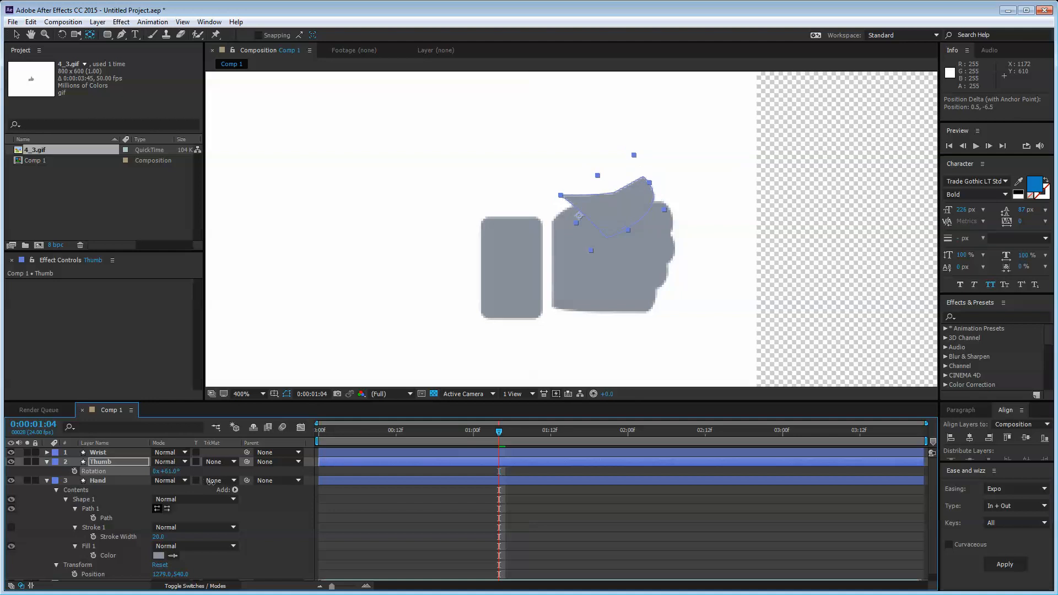
{"action": "key", "text": "ctrl+z"}
- Move the Thumb layer's anchor point to the thumb's lower corner beside the cuff and test its rotation
{"action": "left_click_drag", "start_coordinate": [579, 218], "coordinate": [563, 229]}
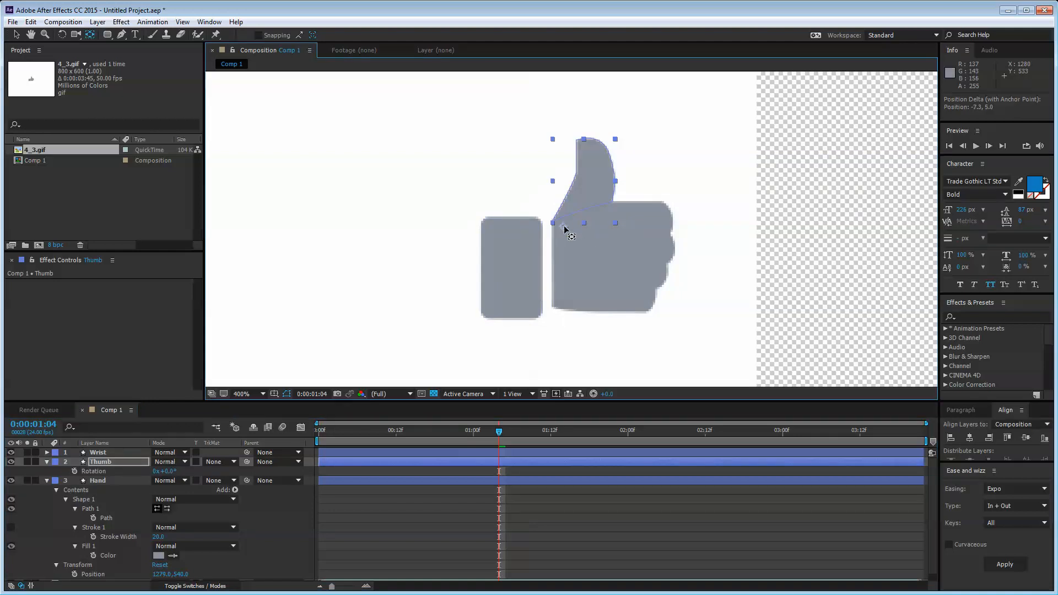
{"action": "mouse_move", "coordinate": [172, 471]}
{"action": "left_mouse_down"}
{"action": "mouse_move", "coordinate": [211, 472]}
{"action": "mouse_move", "coordinate": [172, 471]}
{"action": "left_mouse_up"}
{"action": "key", "text": "ctrl+z"}
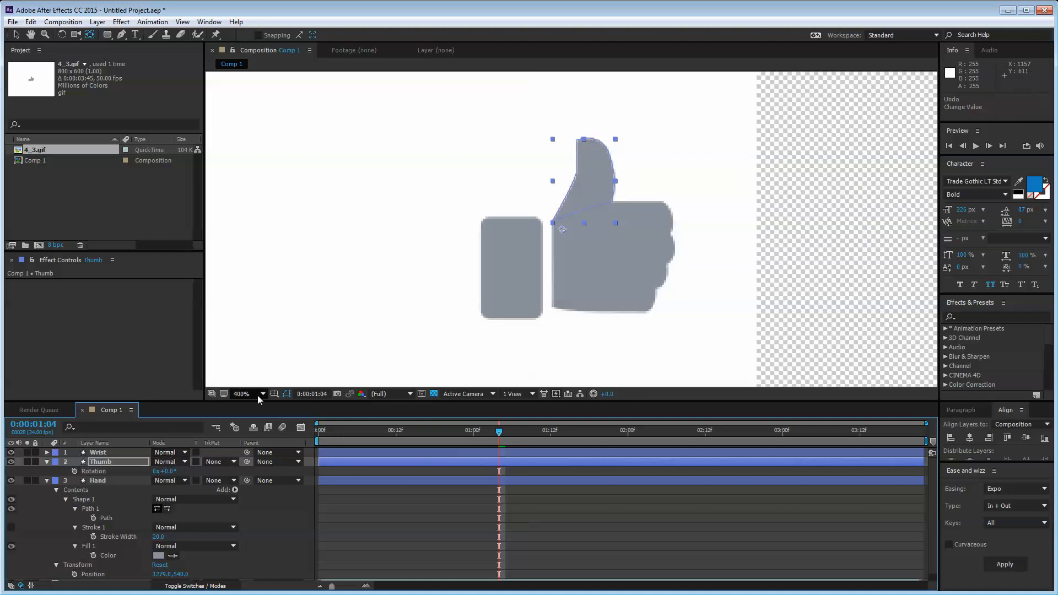
- Collapse the properties of all layers in the timeline and clear the layer selection
{"action": "left_click_drag", "start_coordinate": [467, 250], "coordinate": [595, 253]}
{"action": "scroll", "coordinate": [556, 259], "scroll_direction": "down", "scroll_amount": 2}
{"action": "left_click_drag", "start_coordinate": [500, 271], "coordinate": [593, 262]}
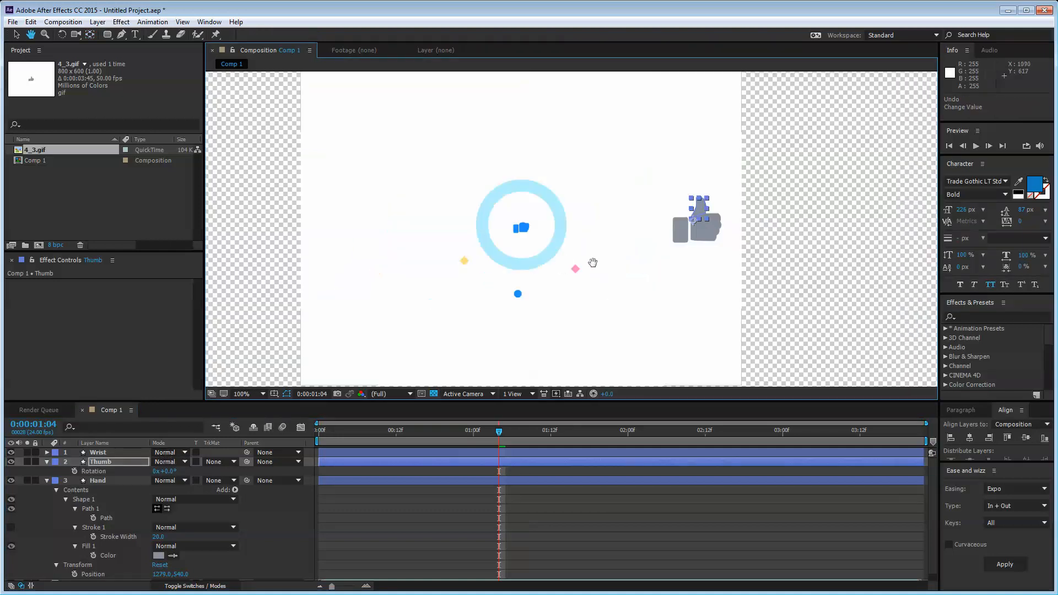
{"action": "left_click", "coordinate": [377, 532]}
{"action": "key", "text": "ctrl+a"}
{"action": "key", "text": "u"}
{"action": "left_click", "coordinate": [98, 499]}
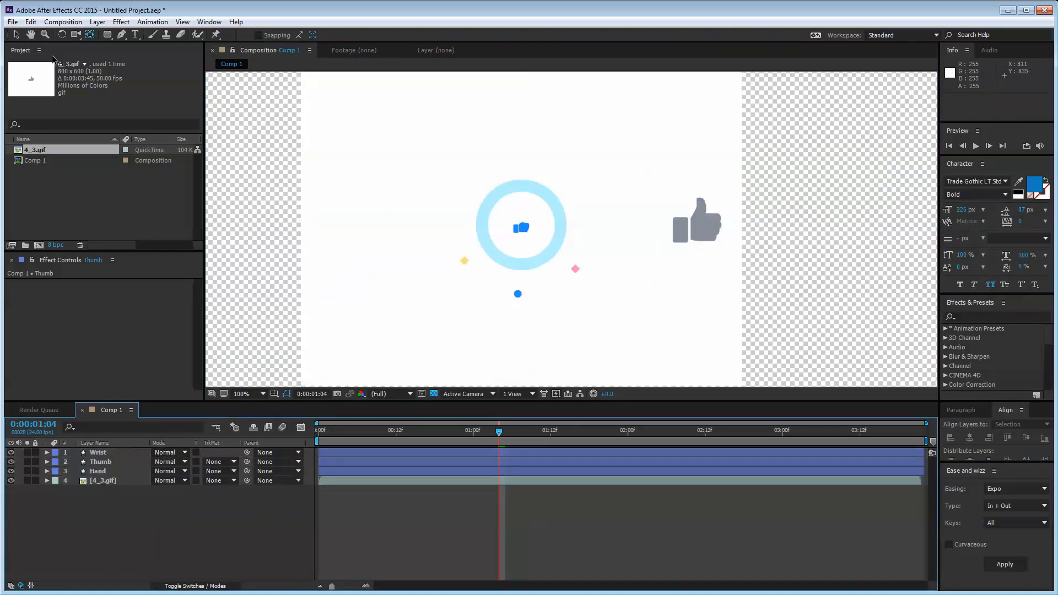
- Play the GIF reference from 0:00:00:15 to frame 19 to examine the thumbs-up icon before its change
{"action": "left_click_drag", "start_coordinate": [484, 429], "coordinate": [416, 430]}
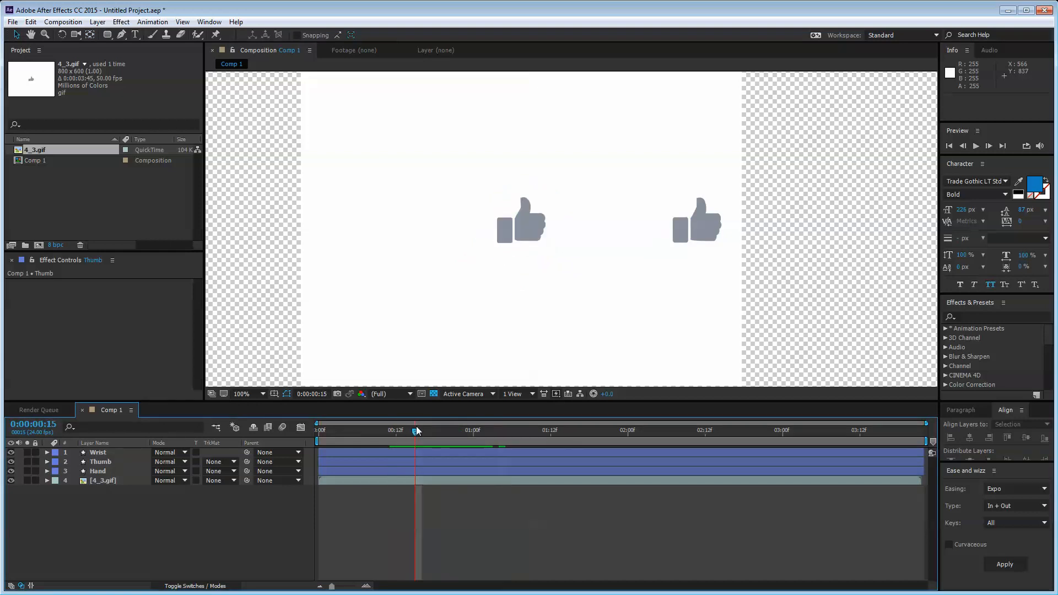
{"action": "key", "text": "space"}
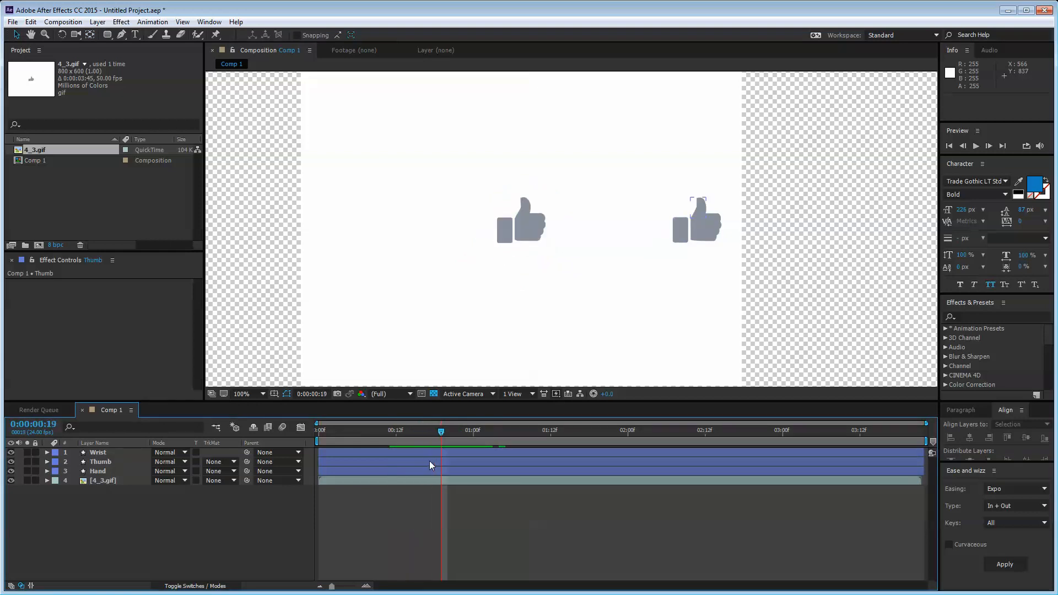
{"action": "key", "text": "Page_Up"}
- Try pre-composing the Wrist, Thumb and Hand layers into a composition named Hand
{"action": "left_click", "coordinate": [106, 472]}
{"action": "left_click", "coordinate": [106, 453], "text": "shift"}
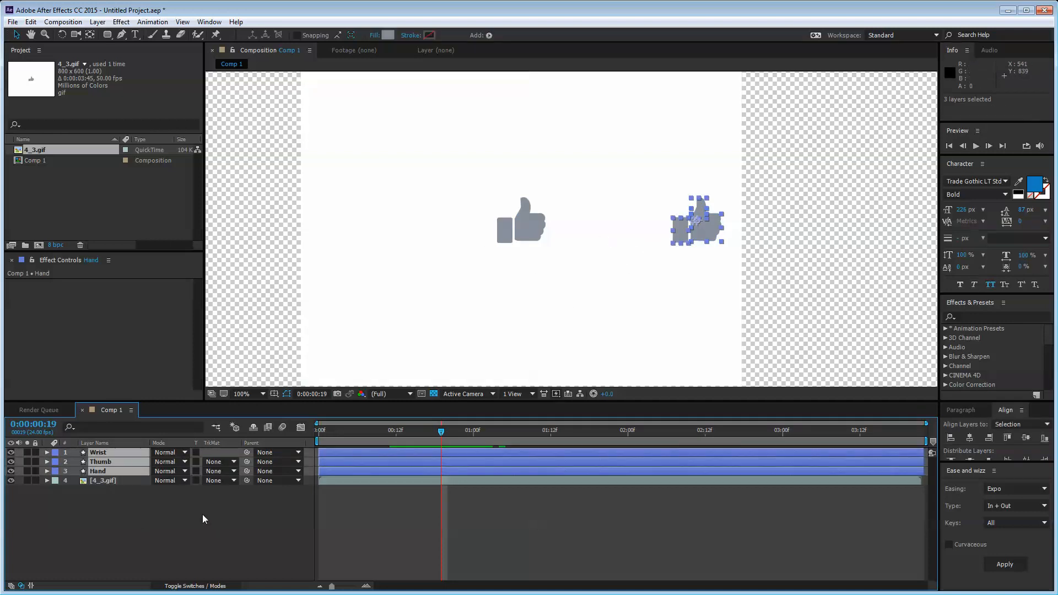
{"action": "key", "text": "ctrl+shift+c"}
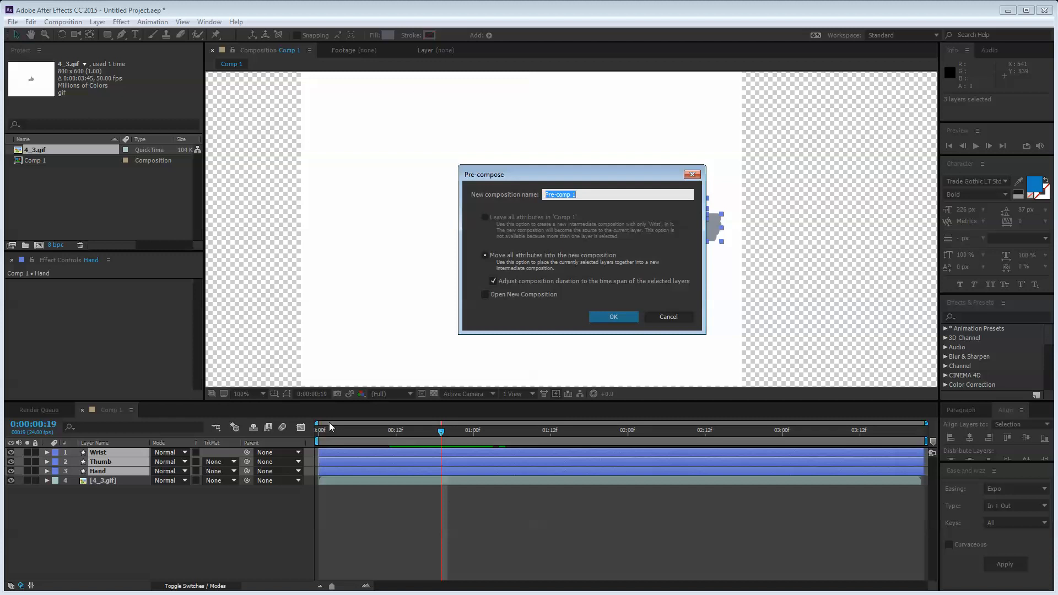
{"action": "type", "text": "Hand"}
{"action": "key", "text": "Return"}
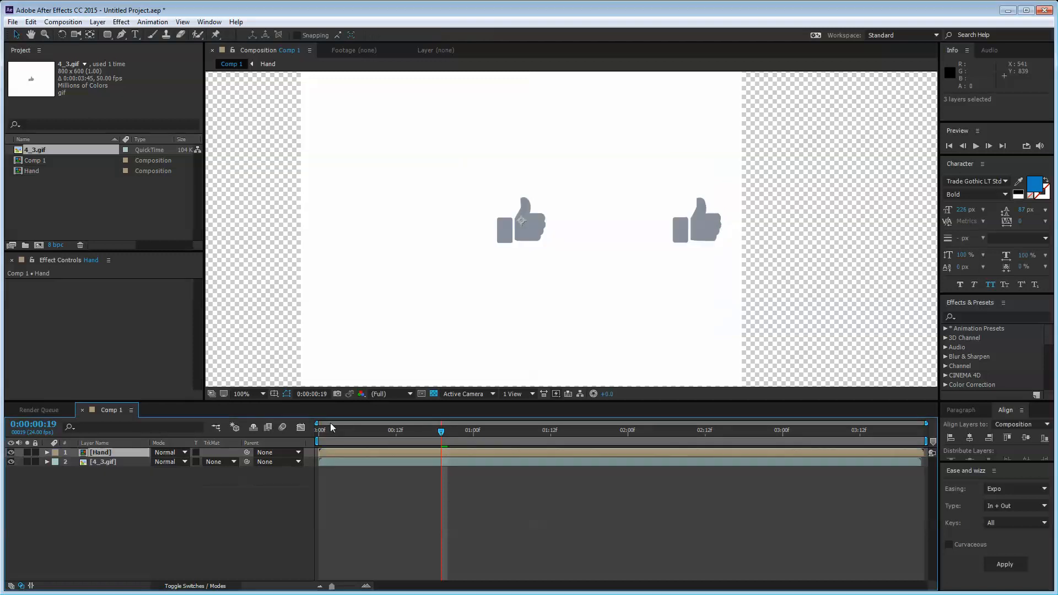
- Step back and forth between frames 19 and 21 to examine how the GIF's icon shrinks and changes colour
{"action": "left_click", "coordinate": [118, 456]}
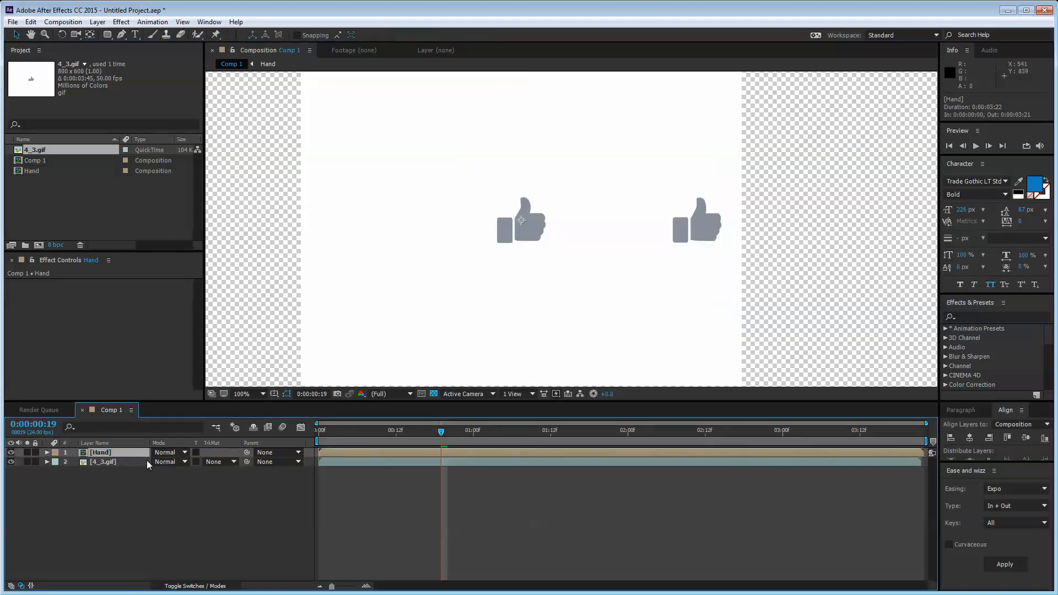
{"action": "key", "text": "Page_Down"}
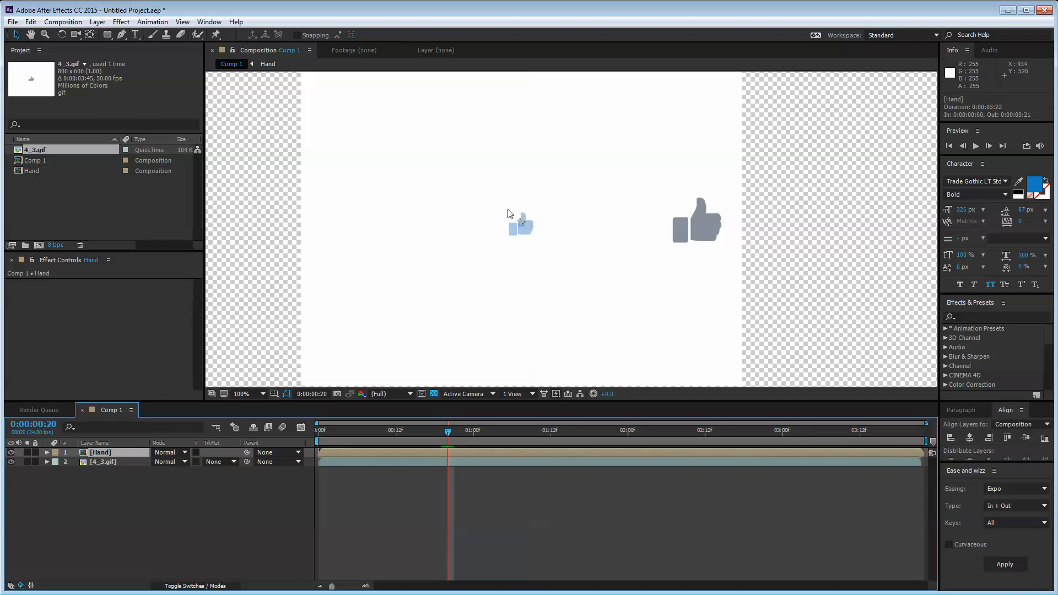
{"action": "key", "text": "Page_Down"}
{"action": "key", "text": "Page_Up"}
{"action": "key", "text": "Page_Up"}
{"action": "key", "text": "Page_Down"}
{"action": "key", "text": "Page_Down"}
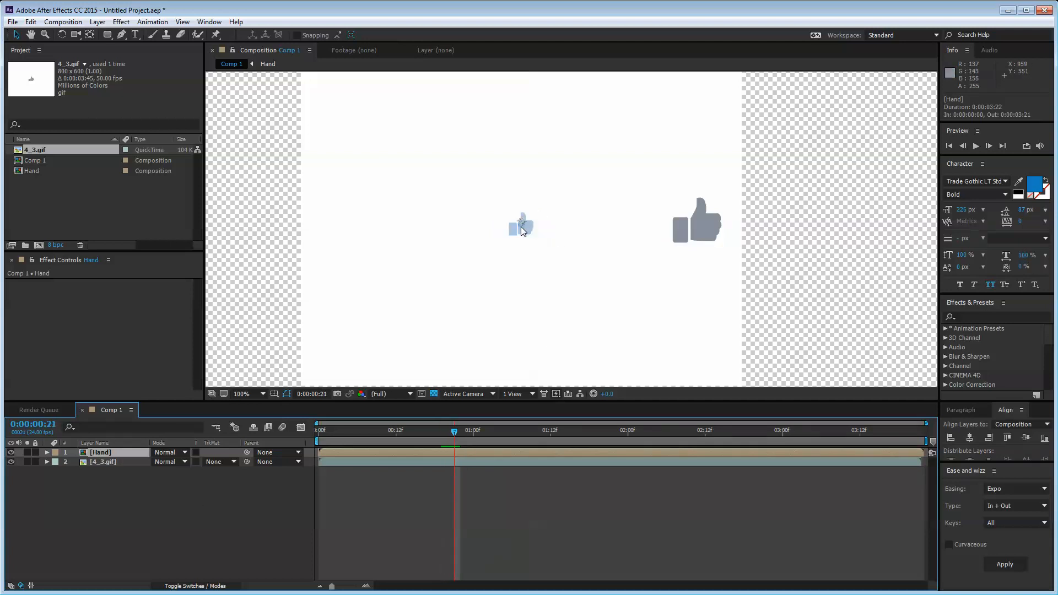
{"action": "key", "text": "Page_Up"}
{"action": "key", "text": "Page_Up"}
{"action": "left_click", "coordinate": [133, 493]}
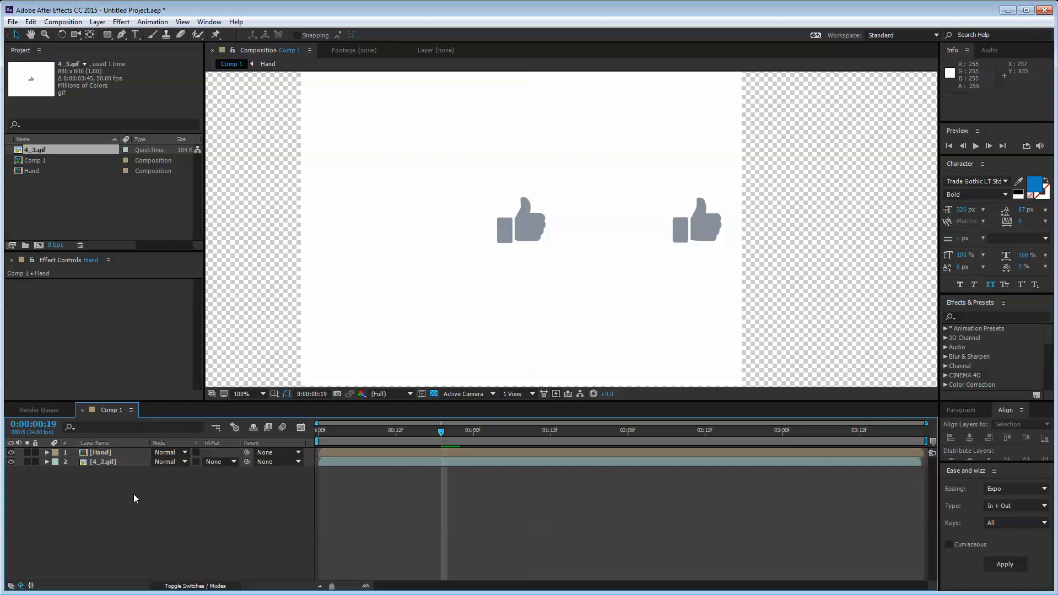
- Look through the Hand pre-composition's transform options and undo the pre-compose
{"action": "left_click", "coordinate": [110, 454]}
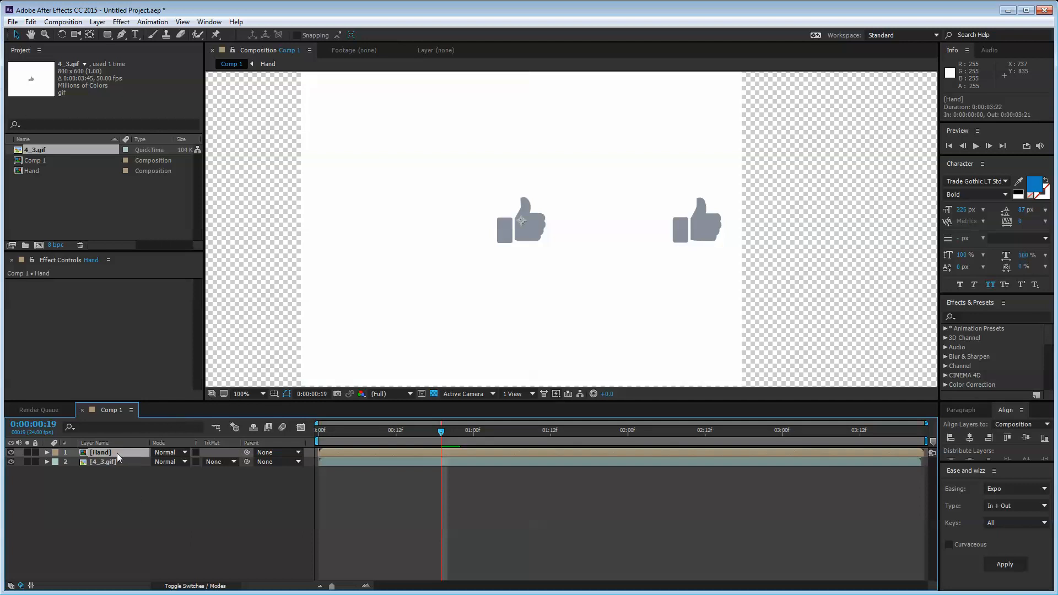
{"action": "key", "text": "comma"}
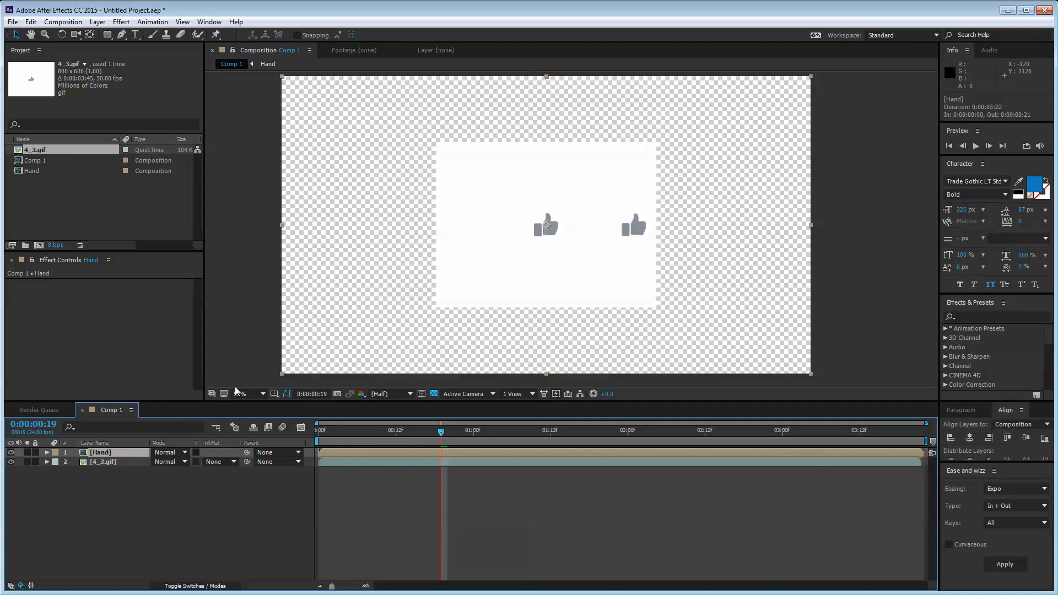
{"action": "right_click", "coordinate": [117, 454]}
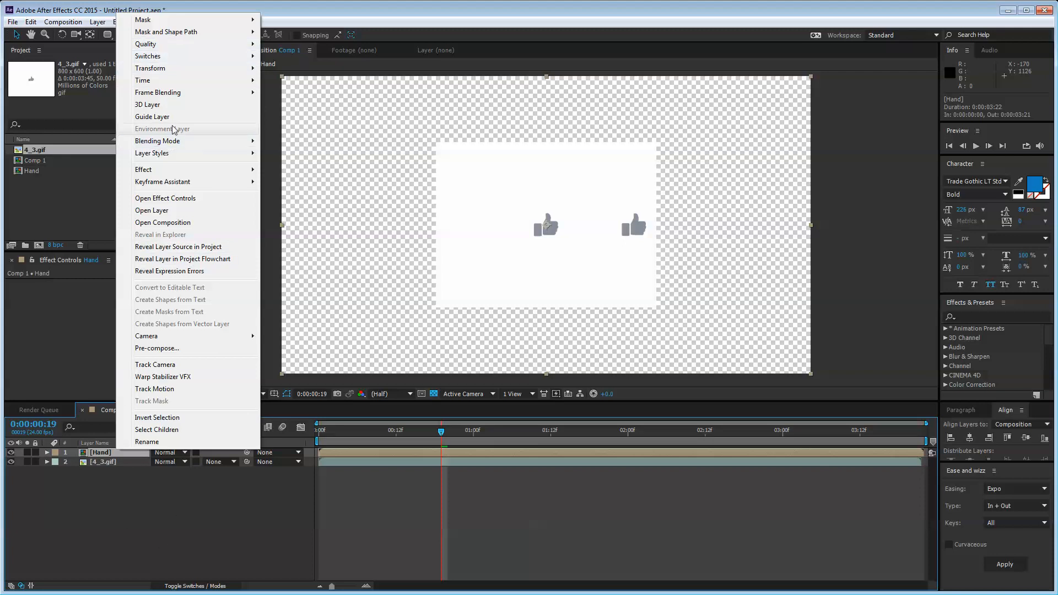
{"action": "mouse_move", "coordinate": [163, 83]}
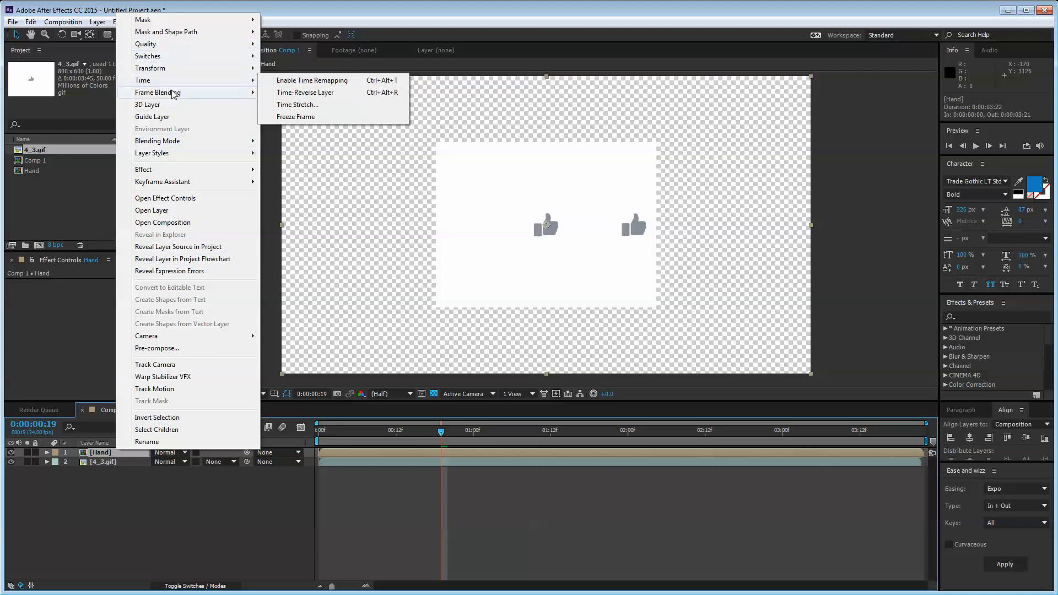
{"action": "mouse_move", "coordinate": [179, 71]}
{"action": "left_click", "coordinate": [340, 201]}
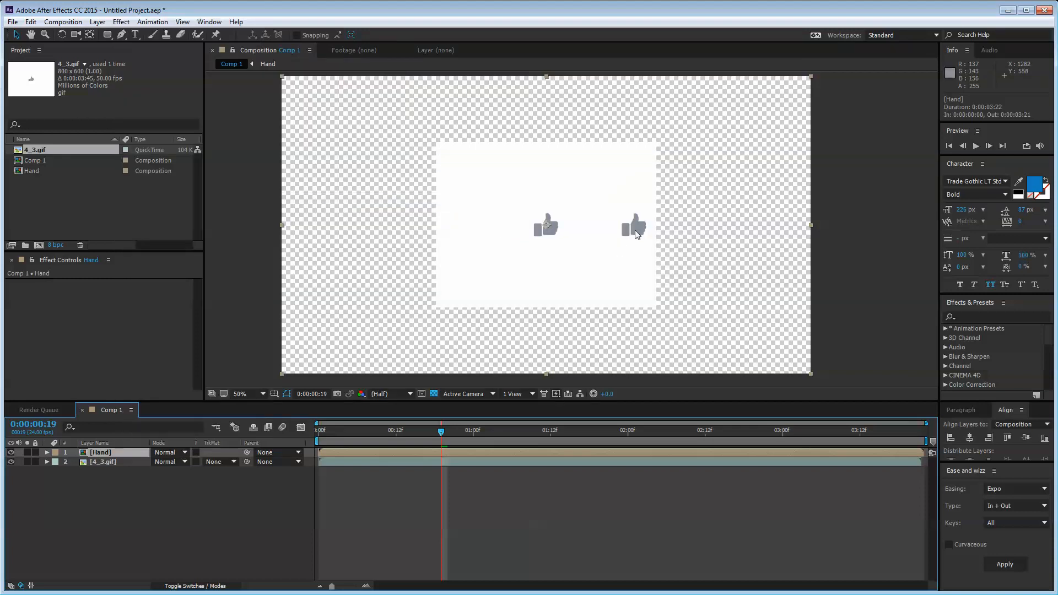
{"action": "key", "text": "ctrl+z"}
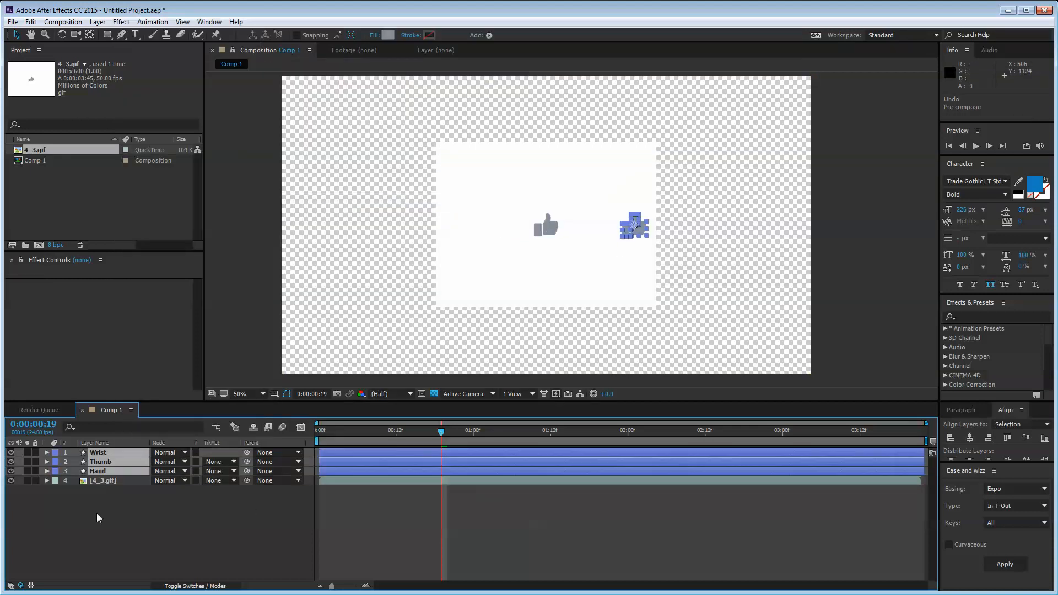
- Try parenting the Wrist and Thumb layers to the Hand layer, and undo the parenting
{"action": "left_click", "coordinate": [99, 515]}
{"action": "left_click", "coordinate": [106, 453]}
{"action": "left_click", "coordinate": [101, 471], "text": "shift"}
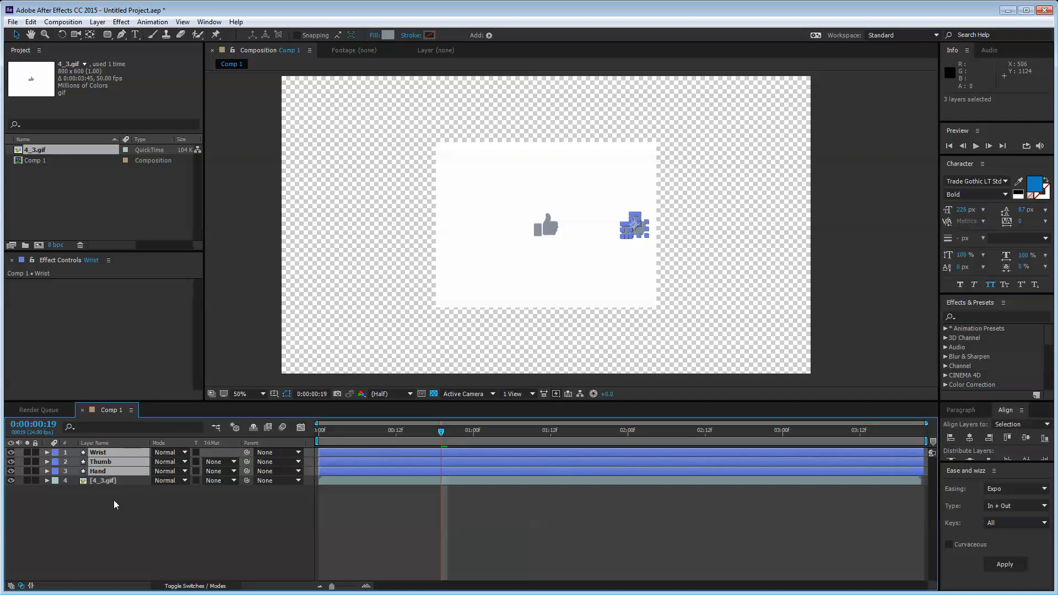
{"action": "left_click", "coordinate": [114, 503]}
{"action": "scroll", "coordinate": [683, 249], "scroll_direction": "up", "scroll_amount": 1}
{"action": "left_click", "coordinate": [701, 200]}
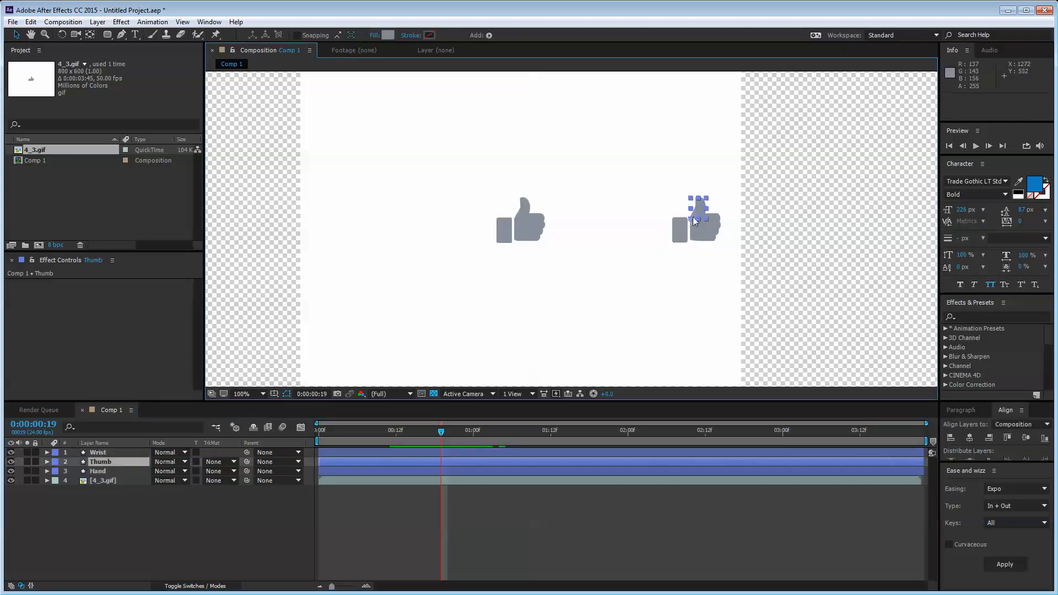
{"action": "left_click", "coordinate": [680, 228], "text": "shift"}
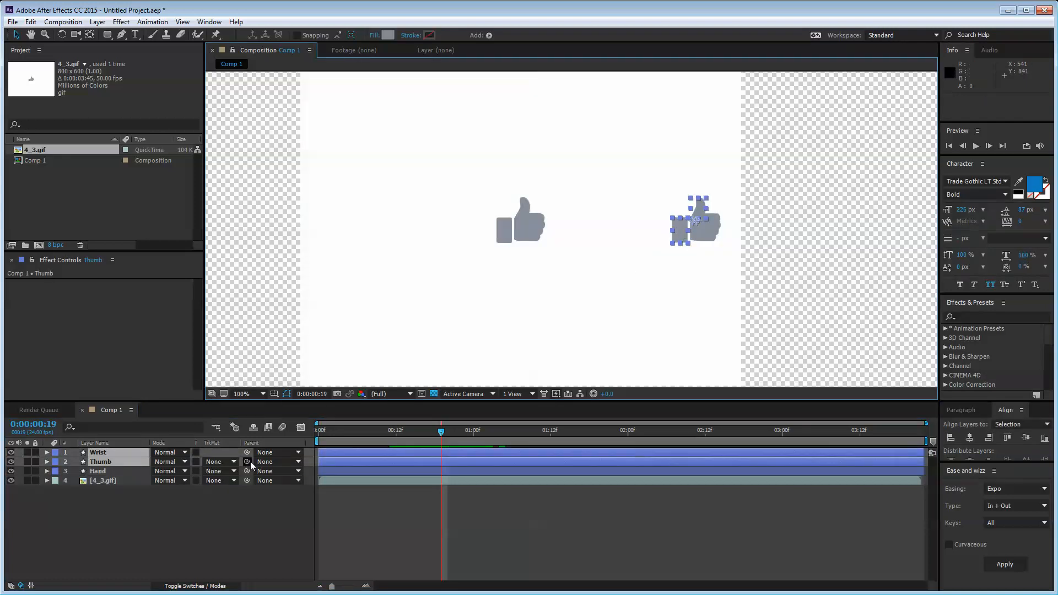
{"action": "left_click_drag", "start_coordinate": [246, 461], "coordinate": [102, 472]}
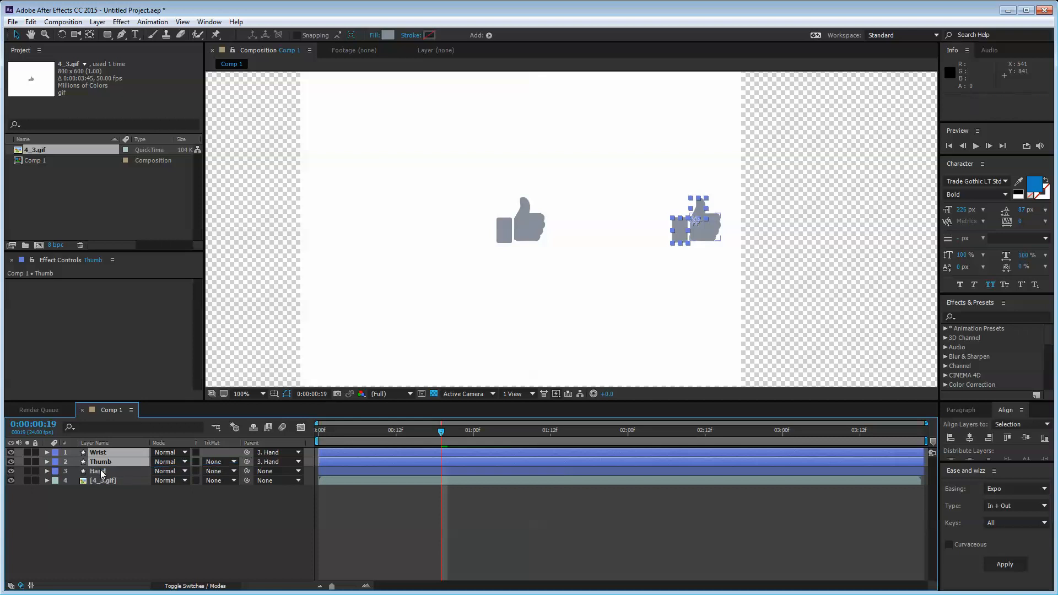
{"action": "left_click", "coordinate": [165, 533]}
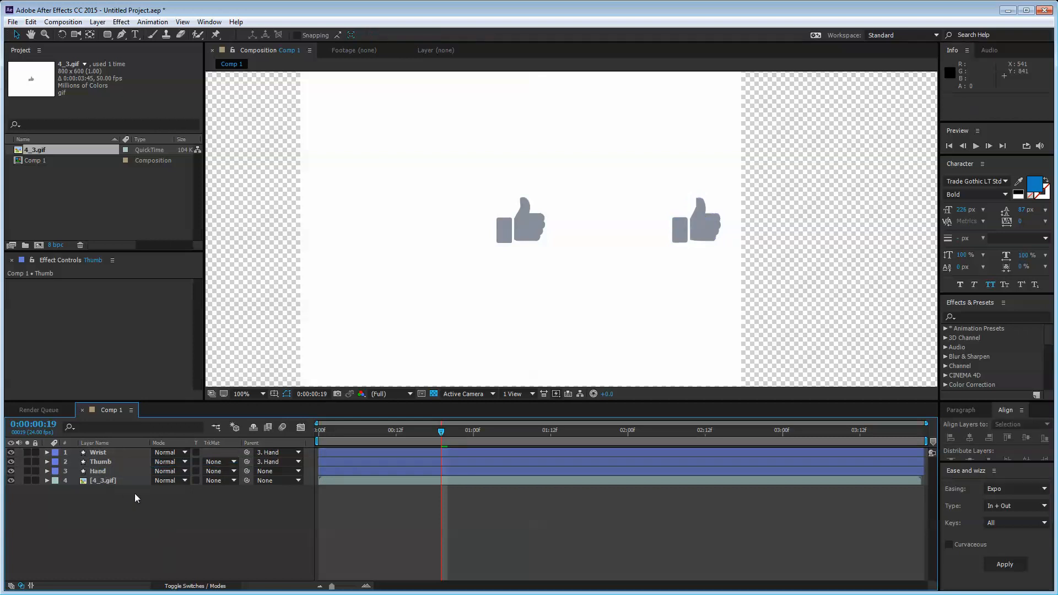
{"action": "key", "text": "ctrl+z"}
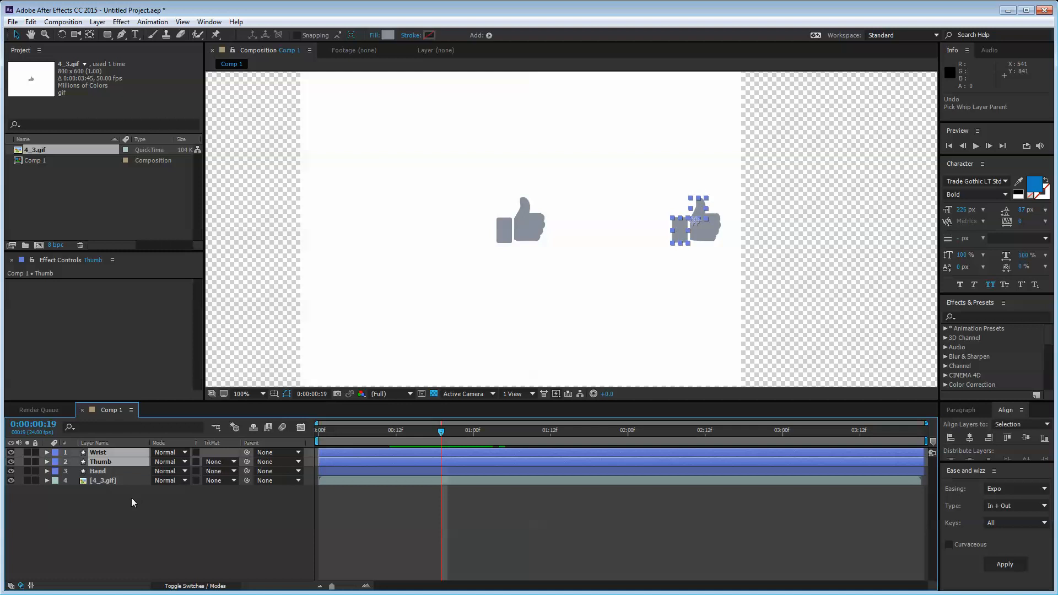
- Center the anchor points of the Wrist, Thumb and Hand layers in their layer content and check each part
{"action": "left_click", "coordinate": [133, 501]}
{"action": "left_click", "coordinate": [106, 472]}
{"action": "left_click", "coordinate": [113, 453], "text": "shift"}
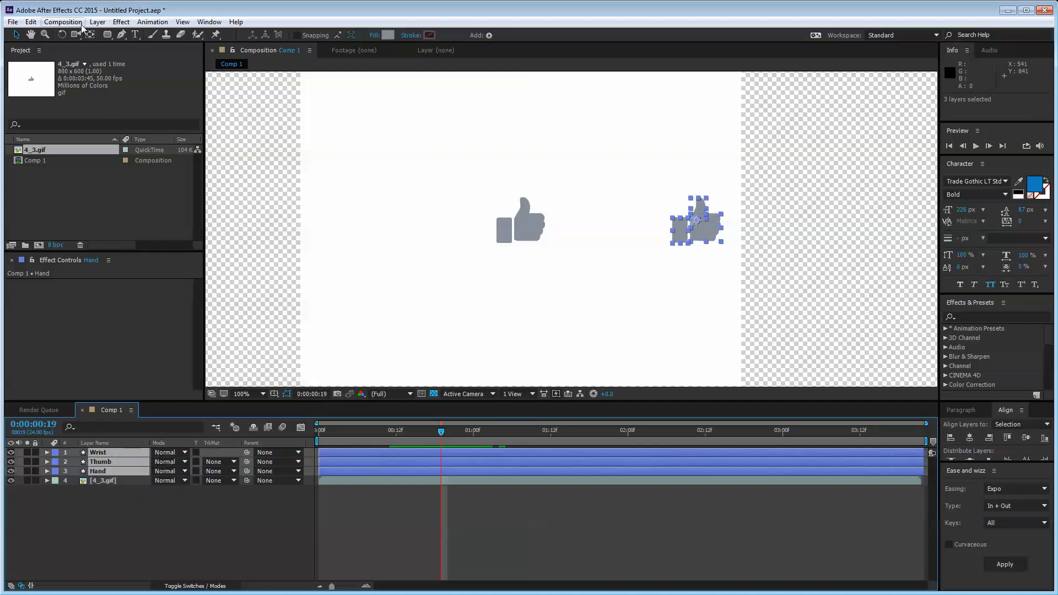
{"action": "right_click", "coordinate": [107, 469]}
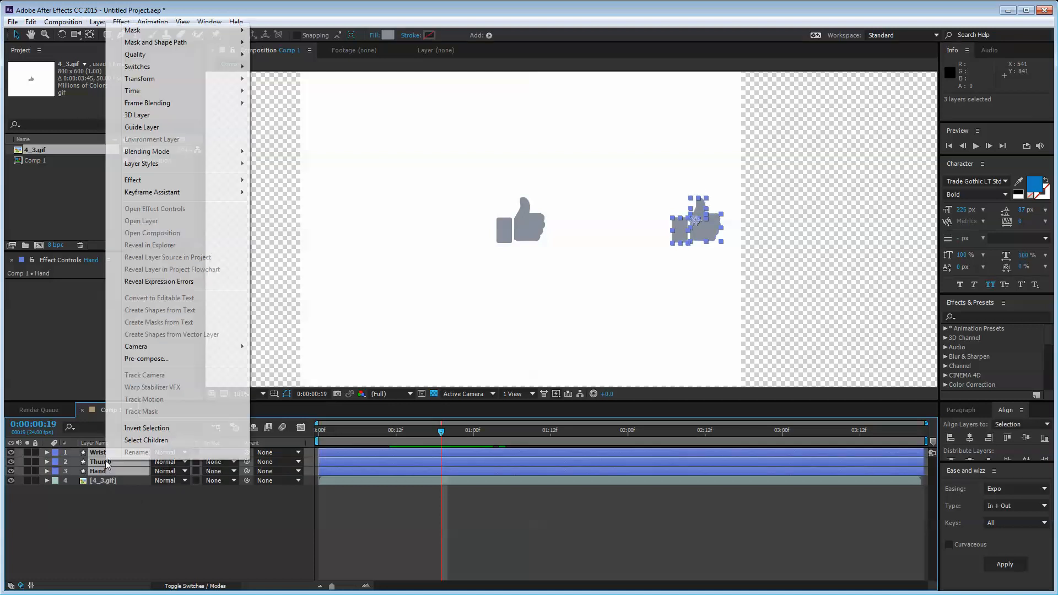
{"action": "mouse_move", "coordinate": [178, 79]}
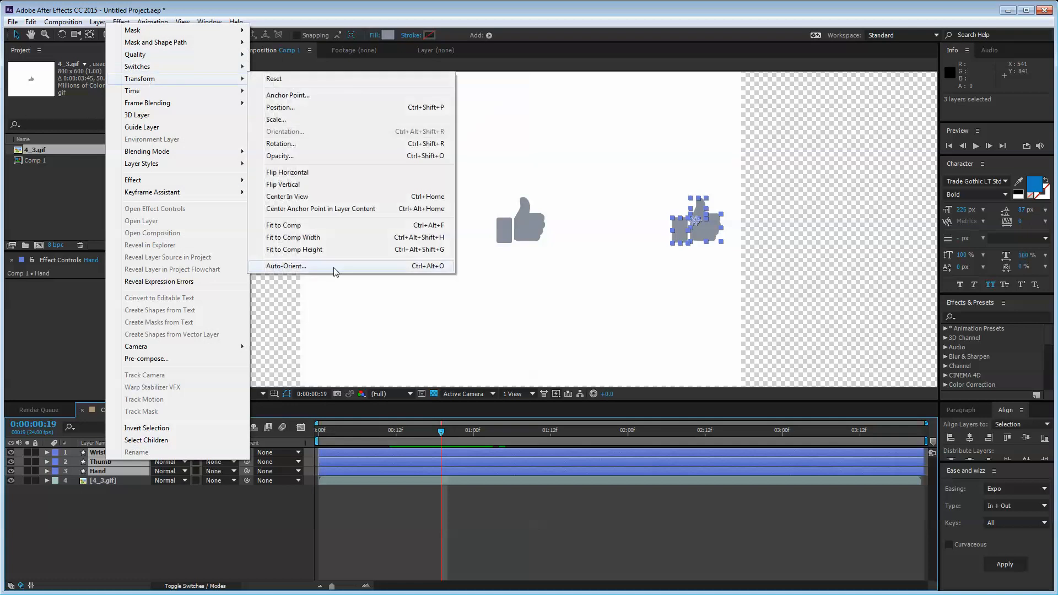
{"action": "left_click", "coordinate": [319, 208]}
{"action": "left_click", "coordinate": [453, 367]}
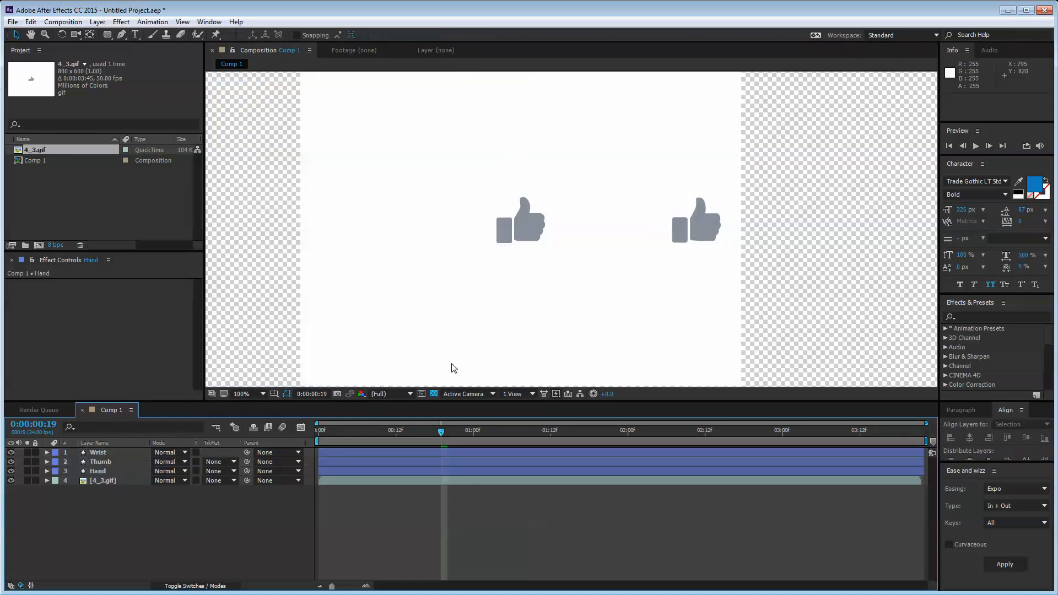
{"action": "left_click", "coordinate": [699, 210]}
{"action": "left_click", "coordinate": [705, 218]}
{"action": "left_click", "coordinate": [683, 234]}
- Move the Thumb layer's anchor point to just below the thumb's lower corner beside the cuff and test its rotation
{"action": "left_click", "coordinate": [701, 209]}
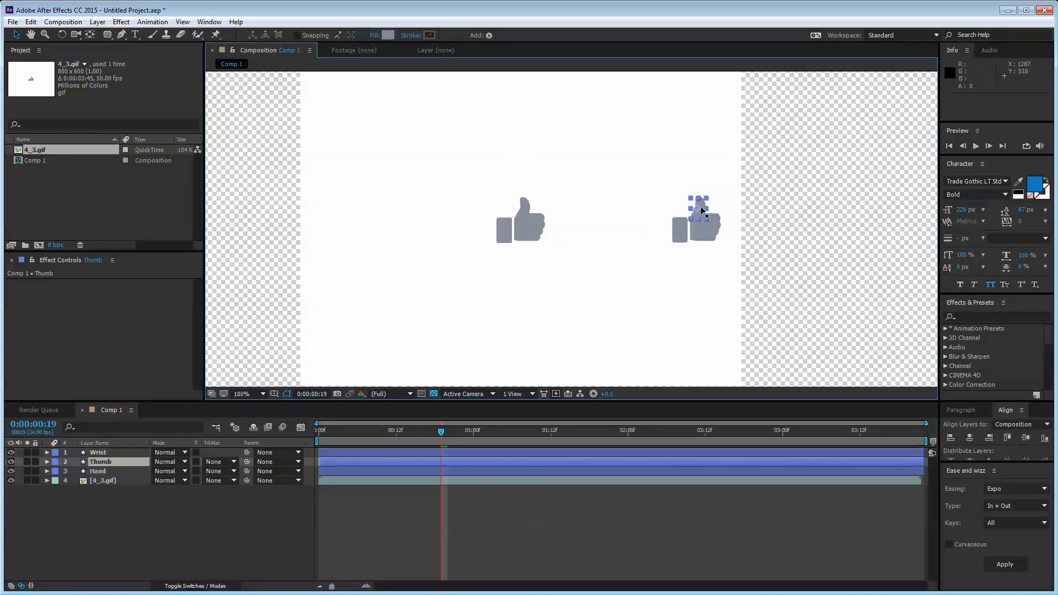
{"action": "scroll", "coordinate": [711, 214], "scroll_direction": "up", "scroll_amount": 2}
{"action": "left_click_drag", "start_coordinate": [860, 228], "coordinate": [328, 281]}
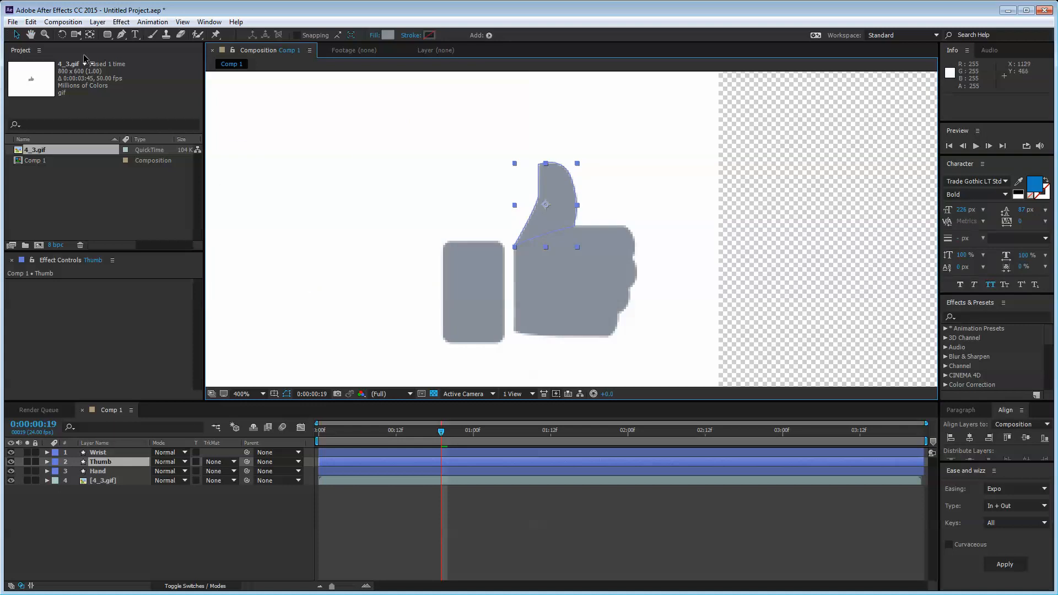
{"action": "left_click", "coordinate": [90, 34]}
{"action": "left_click_drag", "start_coordinate": [547, 207], "coordinate": [523, 256]}
{"action": "key", "text": "r"}
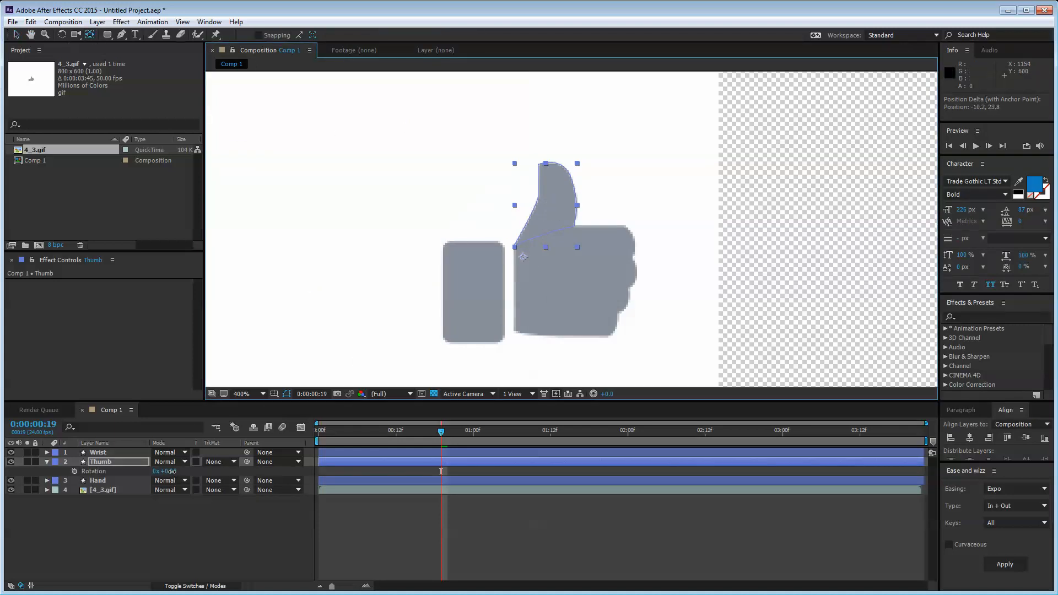
{"action": "mouse_move", "coordinate": [172, 470]}
{"action": "left_mouse_down"}
{"action": "mouse_move", "coordinate": [187, 471]}
{"action": "mouse_move", "coordinate": [178, 470]}
{"action": "left_mouse_up"}
{"action": "key", "text": "ctrl+z"}
{"action": "left_click", "coordinate": [149, 555]}
- Go to 0:00:00:20 and compare the GIF's shrunken blue icon with the recreated shapes
{"action": "scroll", "coordinate": [391, 313], "scroll_direction": "down", "scroll_amount": 2}
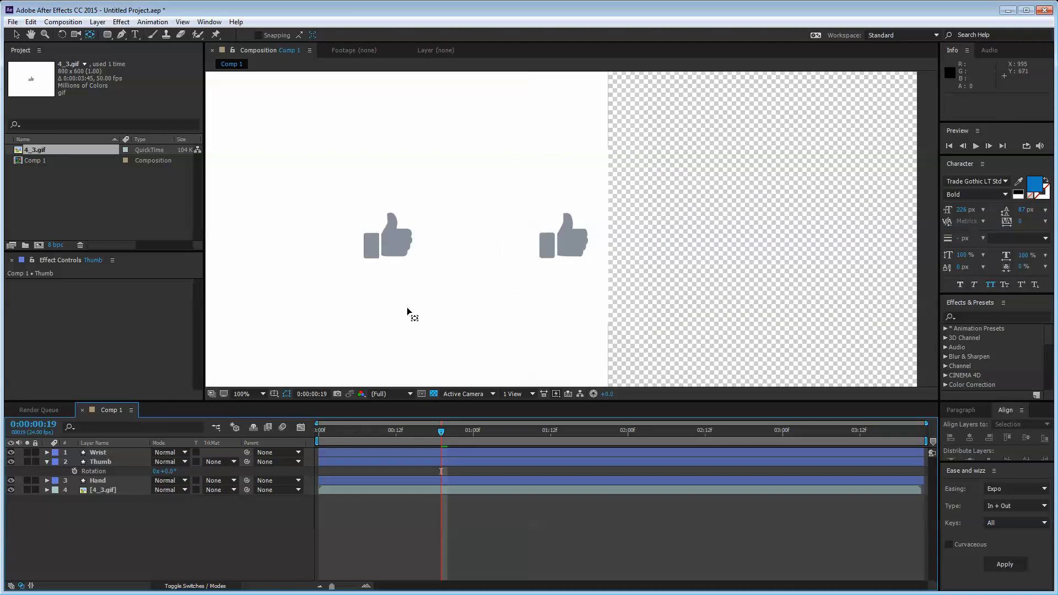
{"action": "left_click_drag", "start_coordinate": [407, 307], "coordinate": [536, 298]}
{"action": "key", "text": "v"}
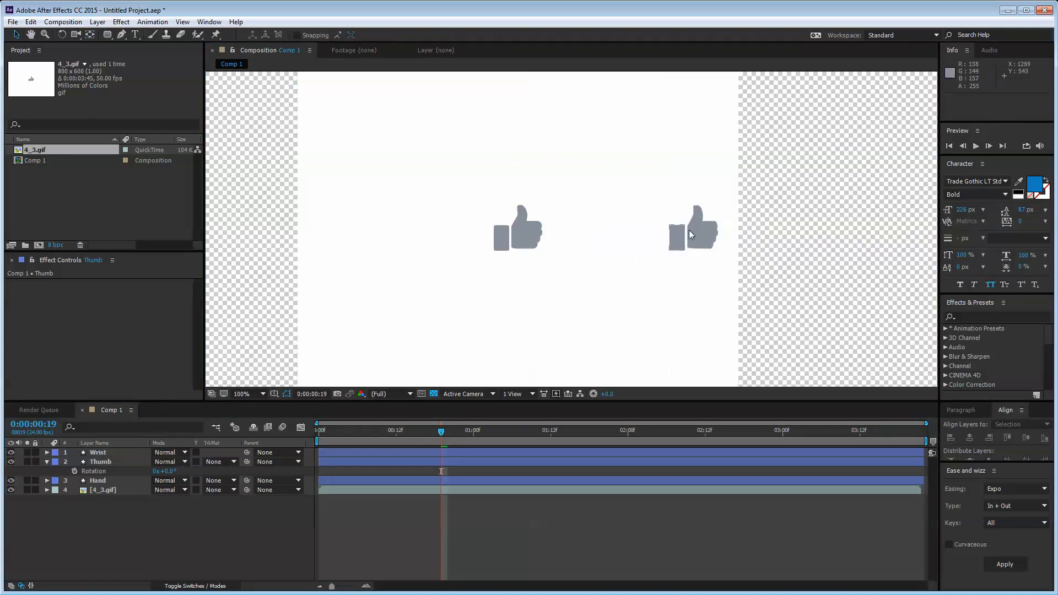
{"action": "left_click_drag", "start_coordinate": [363, 435], "coordinate": [445, 436]}
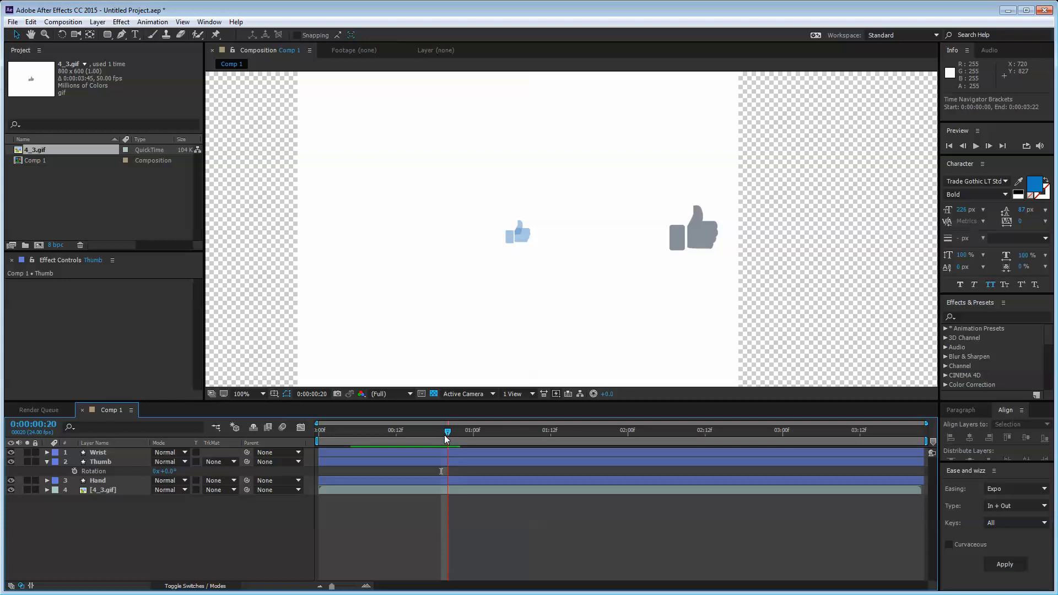
{"action": "key", "text": "period"}
{"action": "key", "text": "period"}
{"action": "key", "text": "period"}
{"action": "key", "text": "period"}
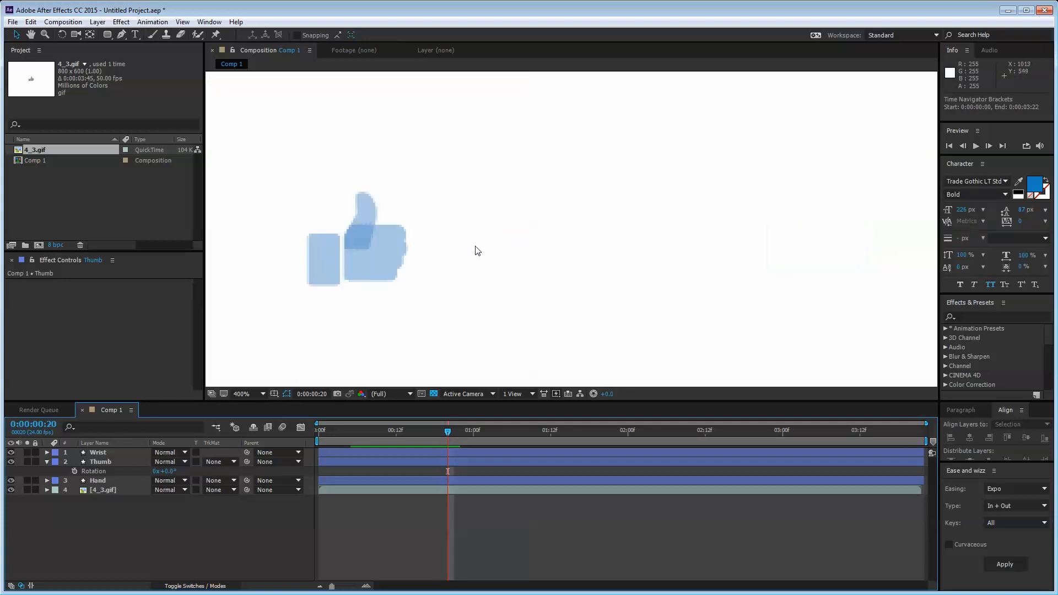
{"action": "left_click_drag", "start_coordinate": [362, 244], "coordinate": [487, 231]}
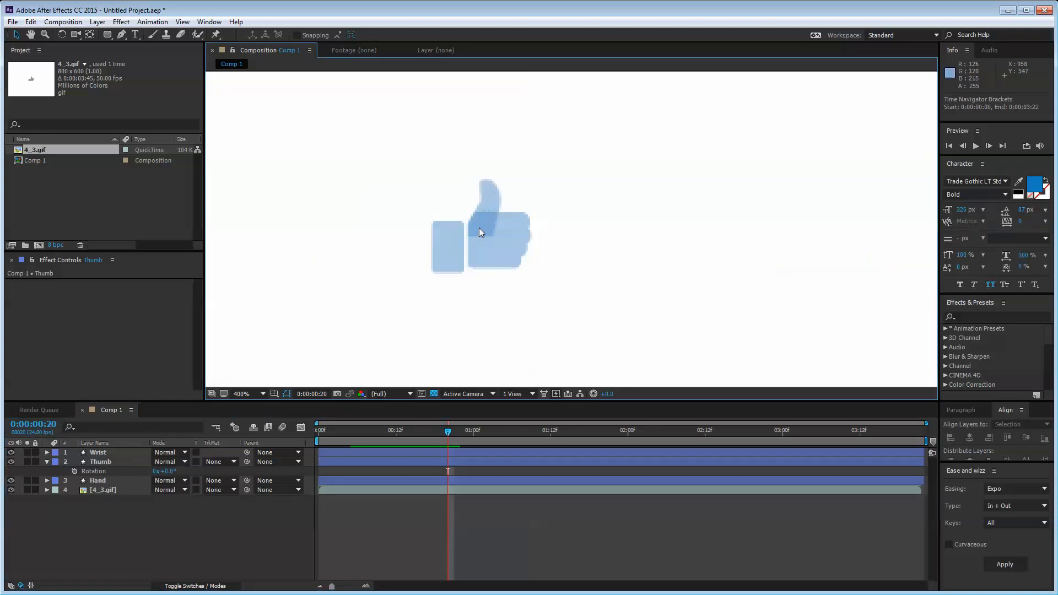
{"action": "scroll", "coordinate": [628, 203], "scroll_direction": "down", "scroll_amount": 2}
{"action": "left_click_drag", "start_coordinate": [673, 225], "coordinate": [602, 227]}
{"action": "scroll", "coordinate": [625, 217], "scroll_direction": "up", "scroll_amount": 1}
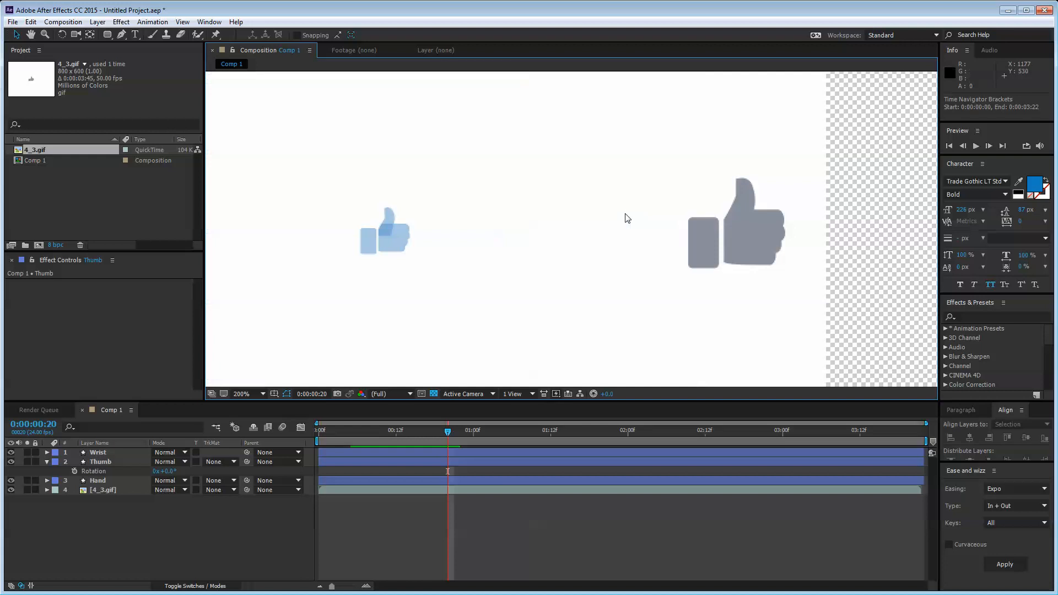
- Pre-compose the Wrist, Thumb and Hand layers into a new composition named HAND
{"action": "left_click", "coordinate": [105, 481]}
{"action": "left_click", "coordinate": [106, 461], "text": "shift"}
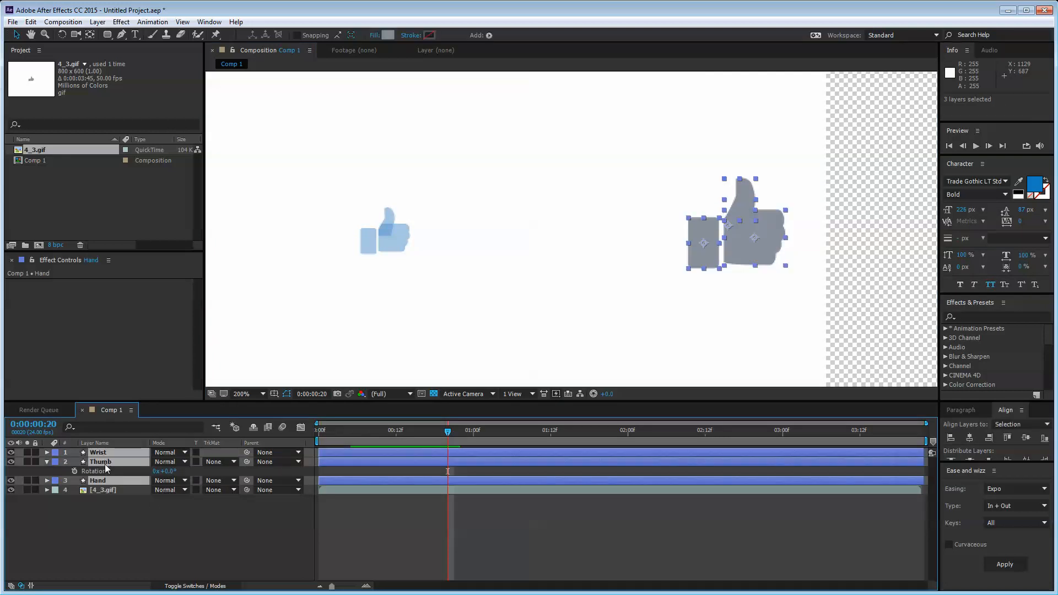
{"action": "left_click", "coordinate": [147, 520]}
{"action": "left_click", "coordinate": [128, 482]}
{"action": "left_click", "coordinate": [113, 451], "text": "shift"}
{"action": "key", "text": "ctrl+shift+c"}
{"action": "type", "text": "HAND"}
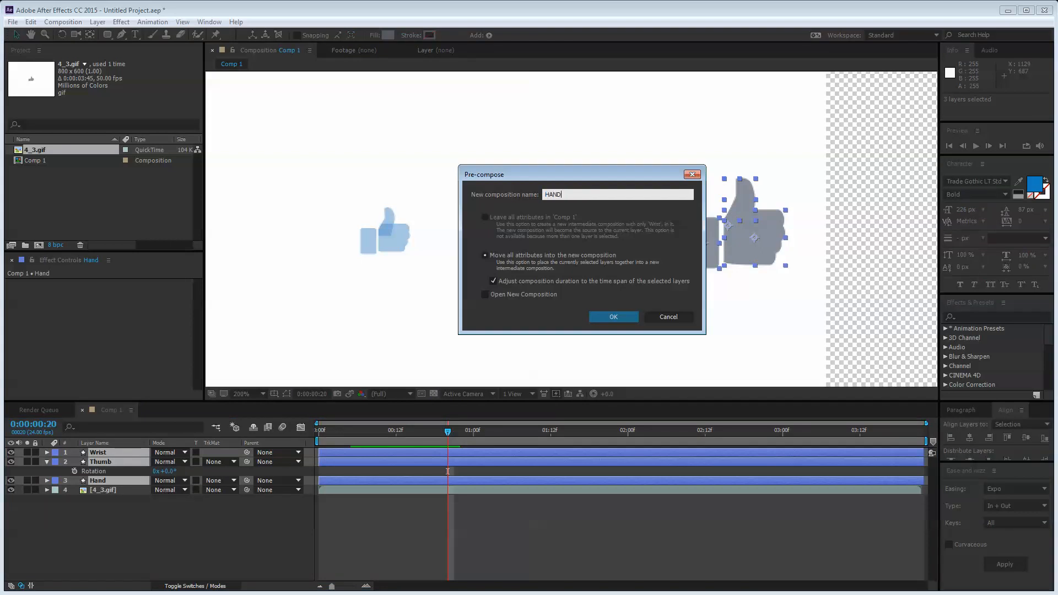
{"action": "key", "text": "Return"}
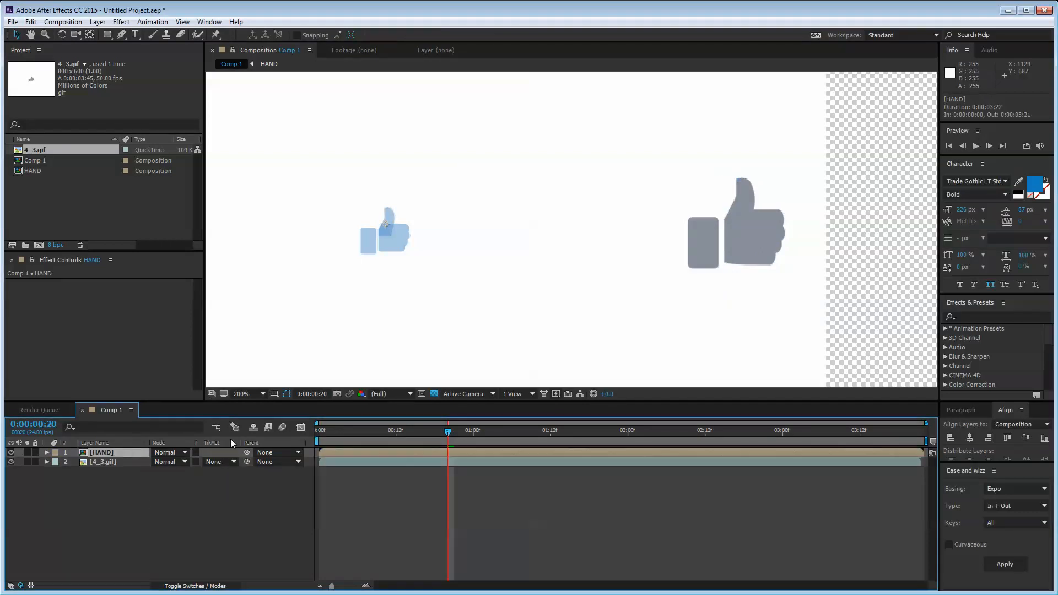
- Compare the GIF at 0:00:00:19 and 0:00:00:20, and move the HAND layer's anchor point onto the recreated icon's palm
{"action": "left_click", "coordinate": [432, 523]}
{"action": "key", "text": "Page_Up"}
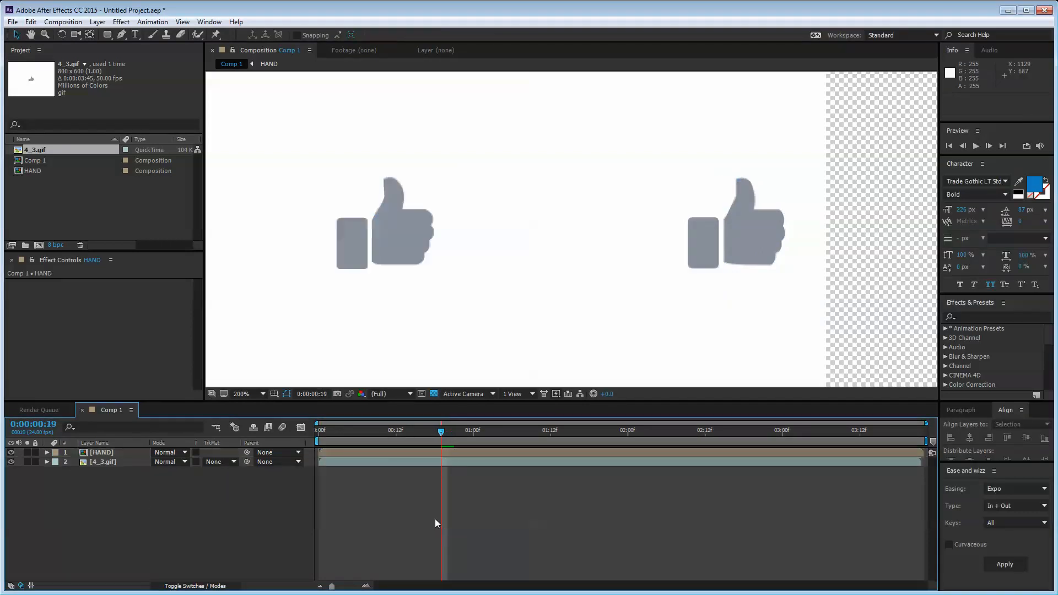
{"action": "key", "text": "Page_Down"}
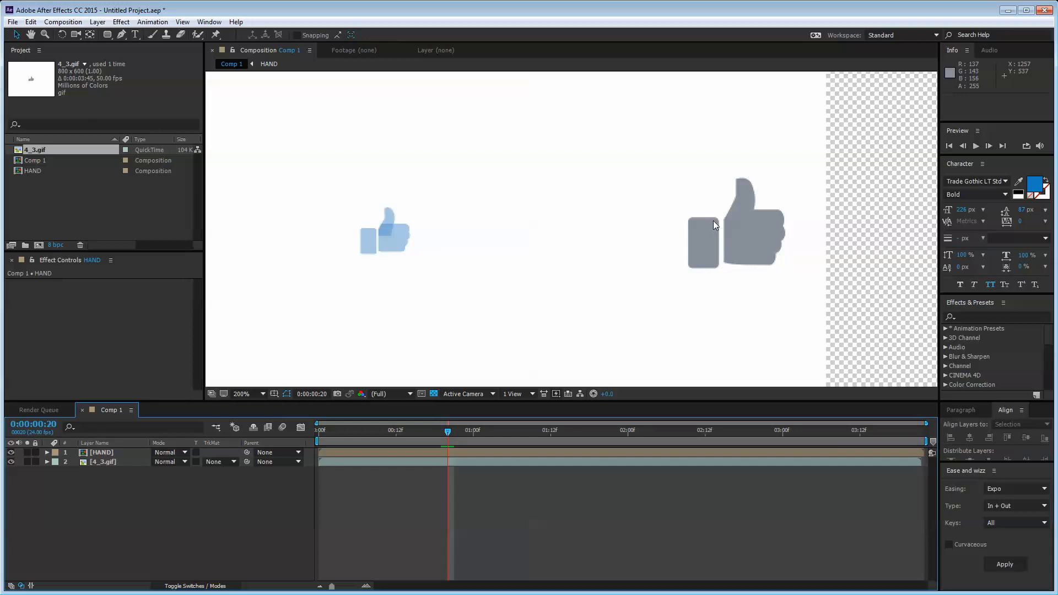
{"action": "key", "text": "Page_Up"}
{"action": "left_click", "coordinate": [99, 453]}
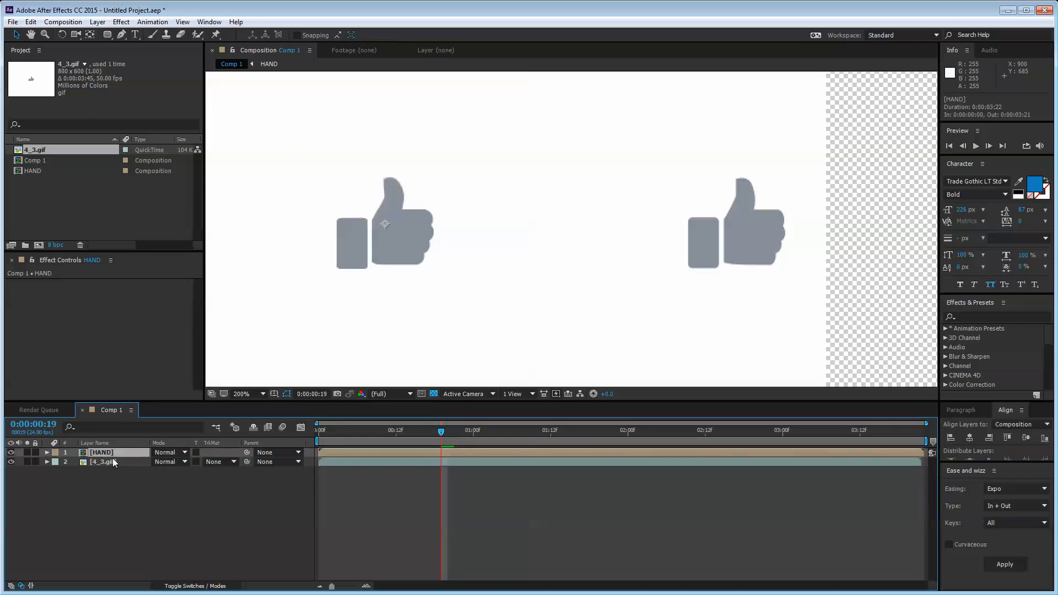
{"action": "left_click", "coordinate": [88, 35]}
{"action": "key", "text": "comma"}
{"action": "key", "text": "comma"}
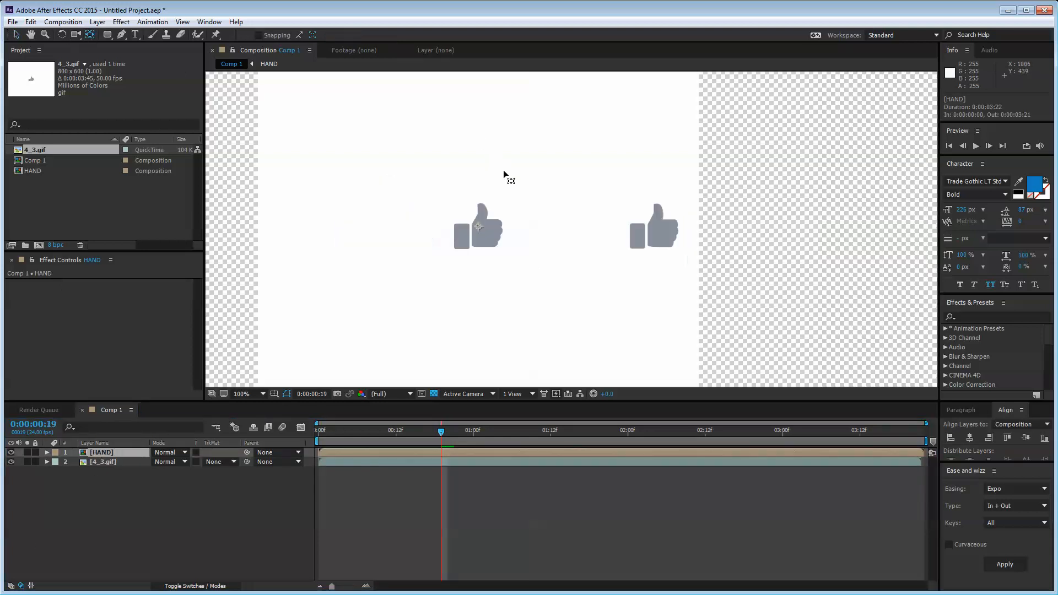
{"action": "left_click_drag", "start_coordinate": [479, 227], "coordinate": [658, 237]}
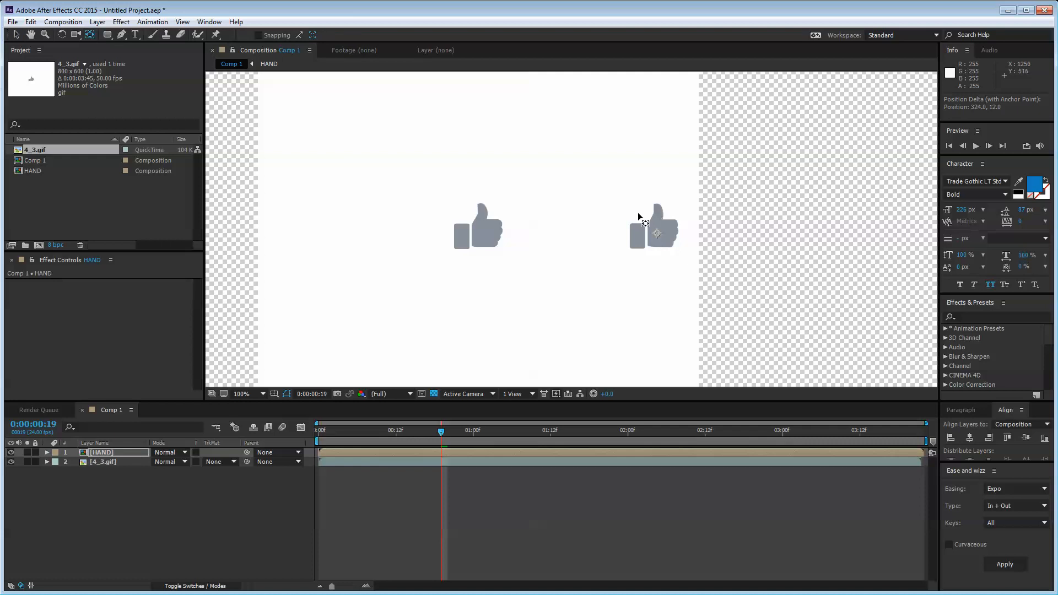
{"action": "left_click", "coordinate": [16, 34]}
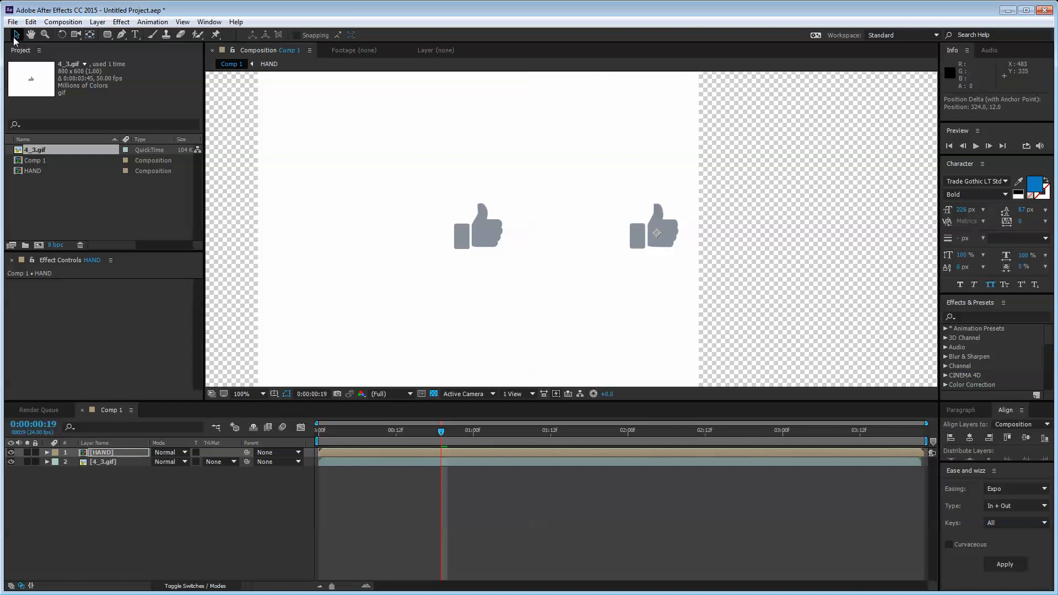
- Keyframe the HAND layer's scale from 100% at 0:00:00:19 to 0% at 0:00:00:21 and check the frame between
{"action": "left_click", "coordinate": [136, 456]}
{"action": "key", "text": "s"}
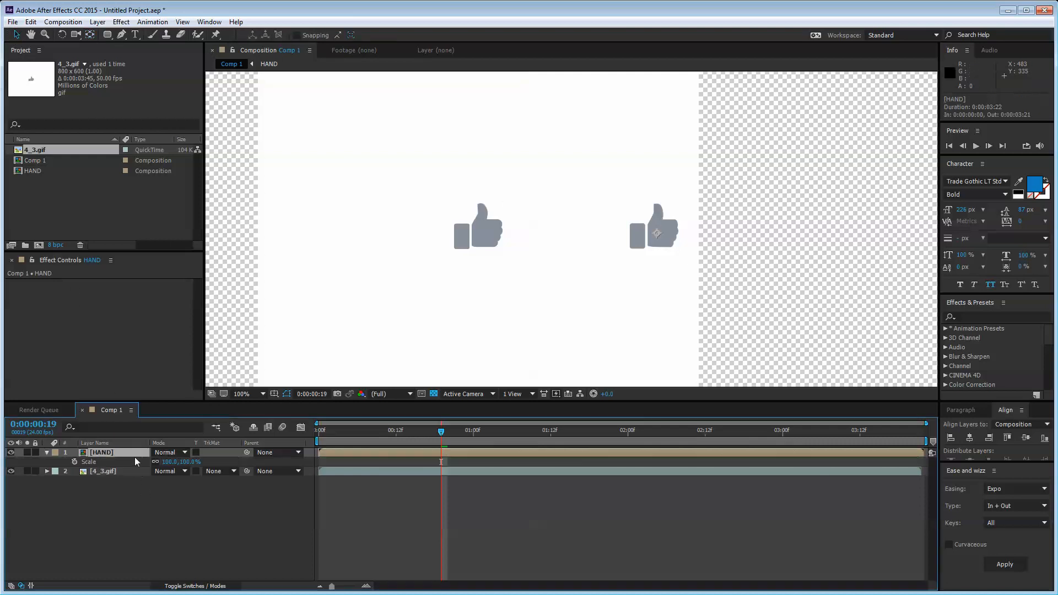
{"action": "left_click", "coordinate": [78, 461]}
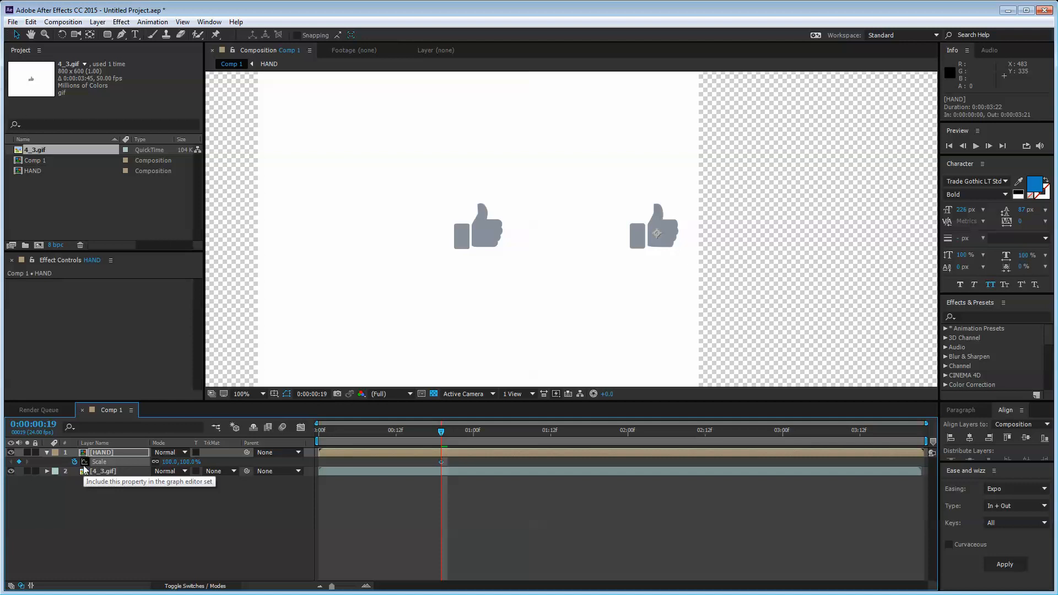
{"action": "key", "text": "Page_Down"}
{"action": "key", "text": "Page_Down"}
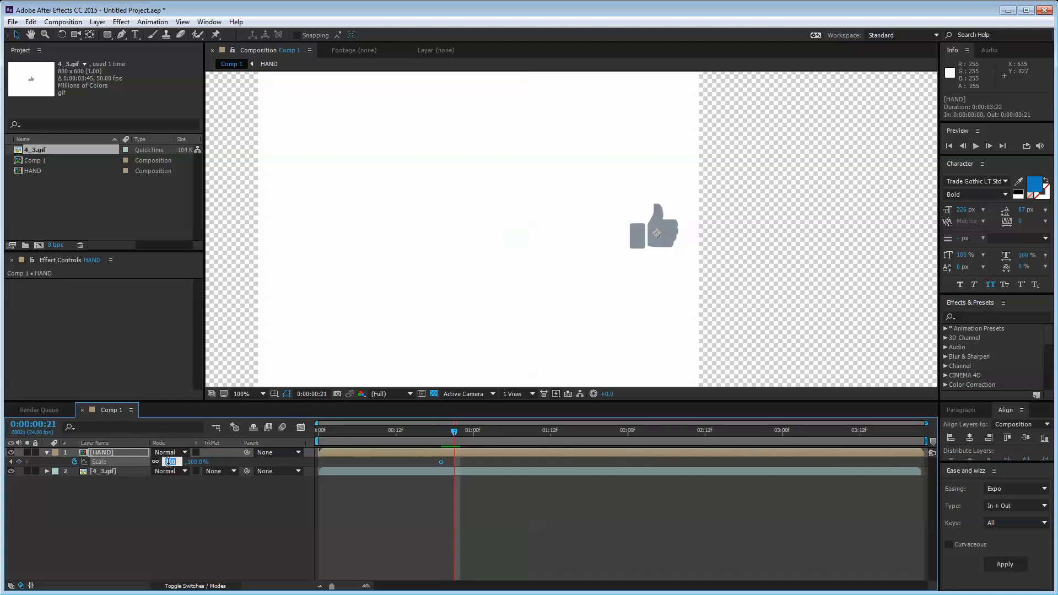
{"action": "left_click", "coordinate": [180, 500]}
{"action": "left_click", "coordinate": [169, 461]}
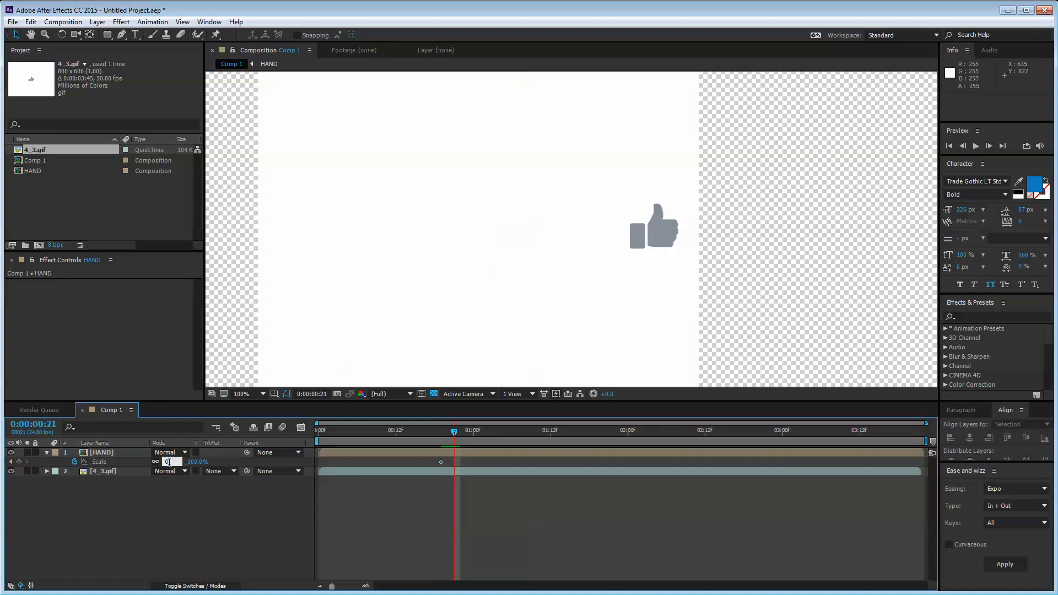
{"action": "key", "text": "Return"}
{"action": "mouse_move", "coordinate": [454, 435]}
{"action": "left_mouse_down"}
{"action": "mouse_move", "coordinate": [433, 436]}
{"action": "mouse_move", "coordinate": [447, 437]}
{"action": "left_mouse_up"}
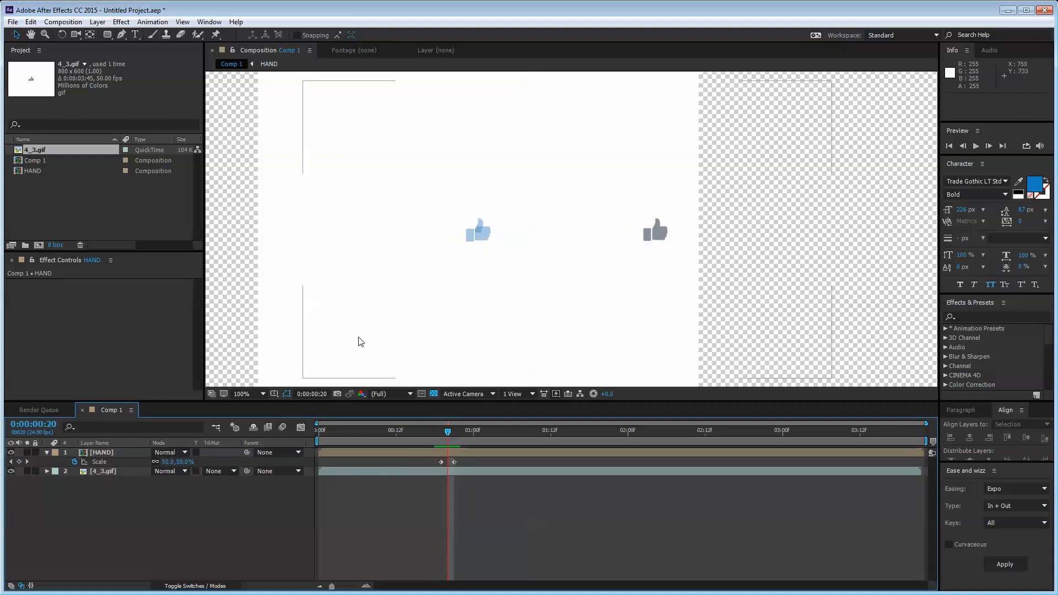
- Apply the Fill effect to the HAND layer and sample its color from the GIF's gray icon at 0:00:00:19
{"action": "left_click", "coordinate": [118, 454]}
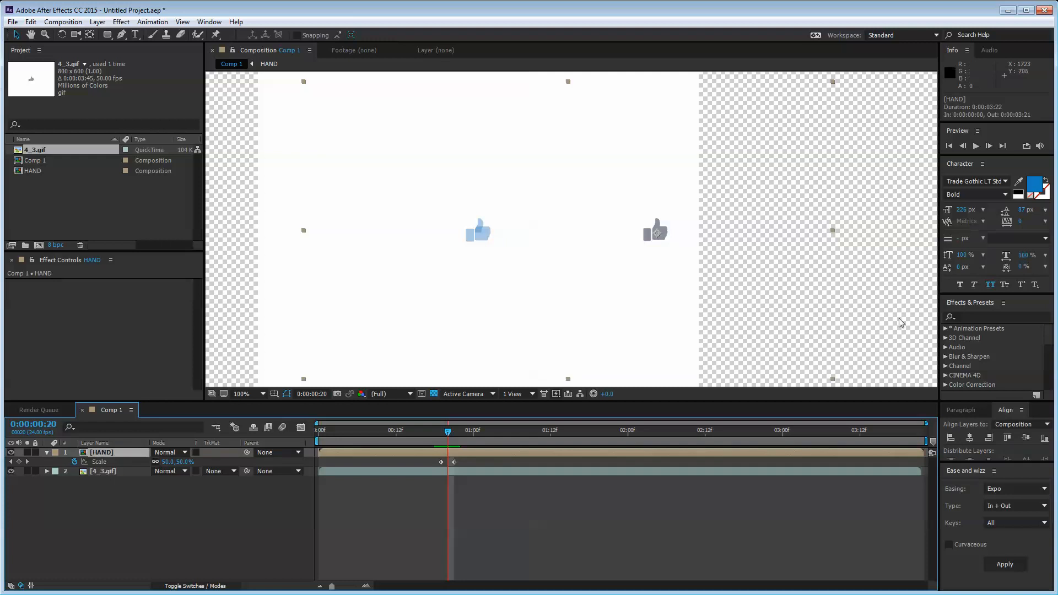
{"action": "left_click", "coordinate": [968, 316]}
{"action": "type", "text": "fill"}
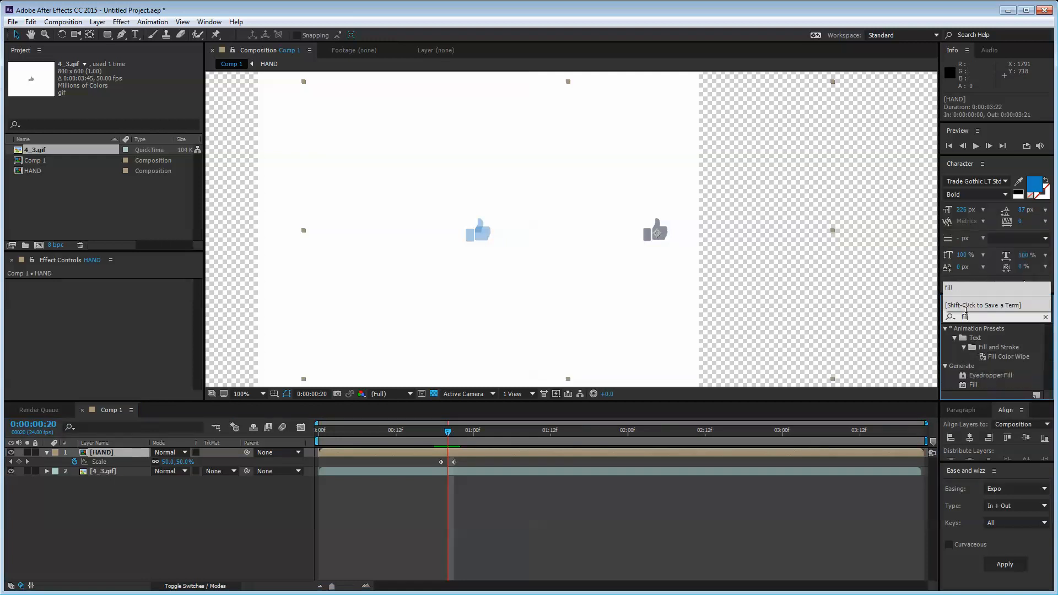
{"action": "left_click_drag", "start_coordinate": [978, 385], "coordinate": [129, 457]}
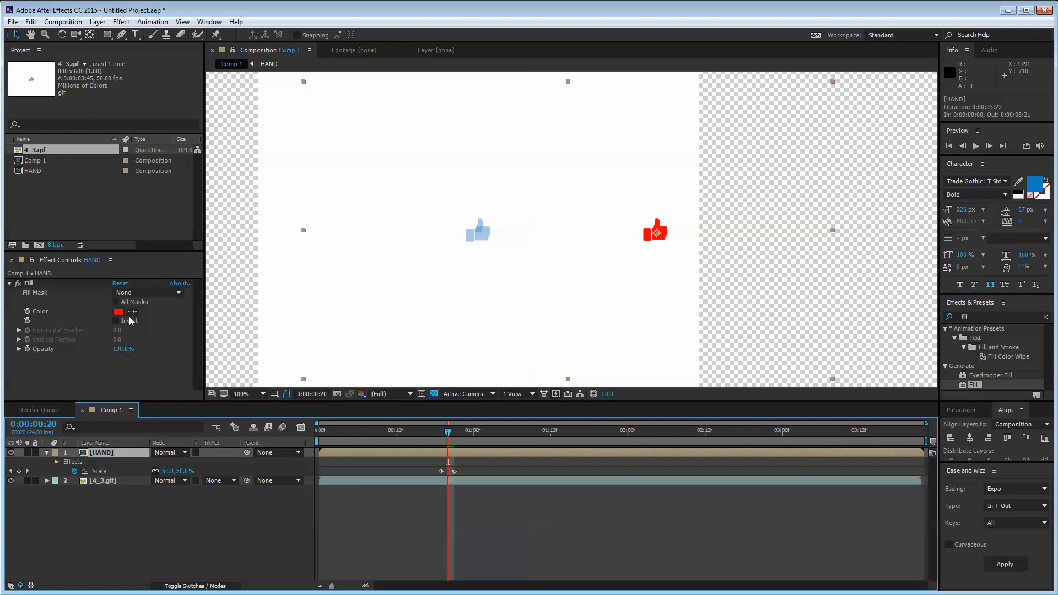
{"action": "left_click", "coordinate": [438, 433]}
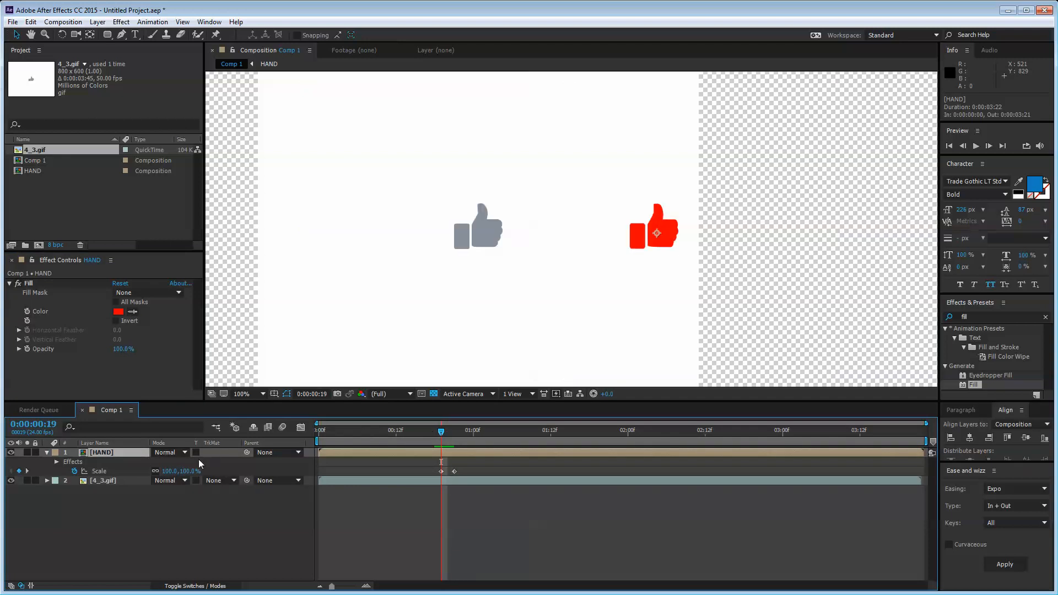
{"action": "left_click", "coordinate": [132, 313]}
{"action": "left_click", "coordinate": [490, 237]}
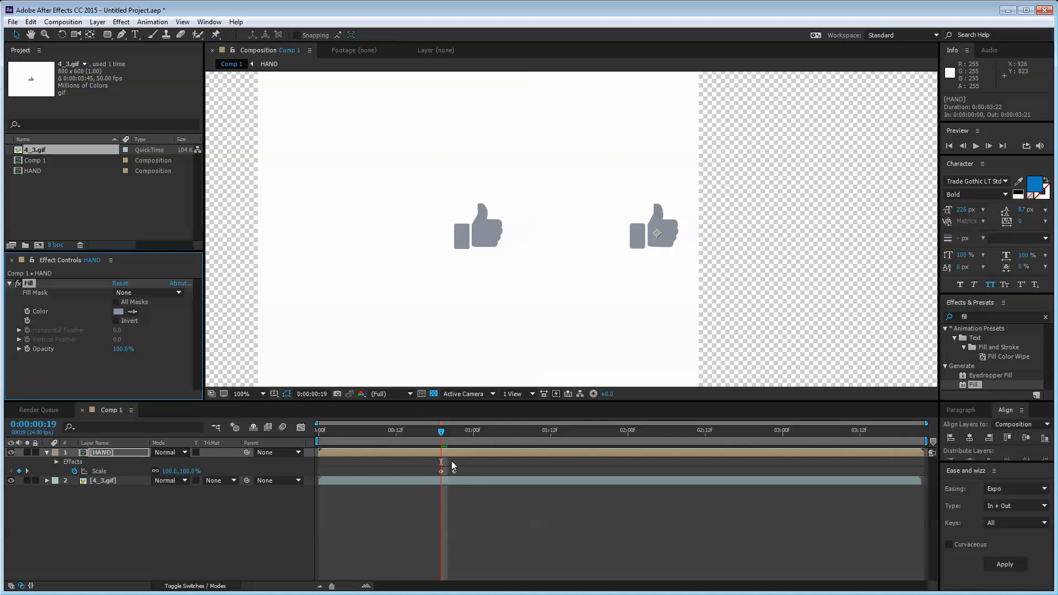
- Keyframe the HAND layer's Fill color at 0:00:00:19 and sample the GIF's light blue for it at 0:00:00:20
{"action": "left_click", "coordinate": [441, 435]}
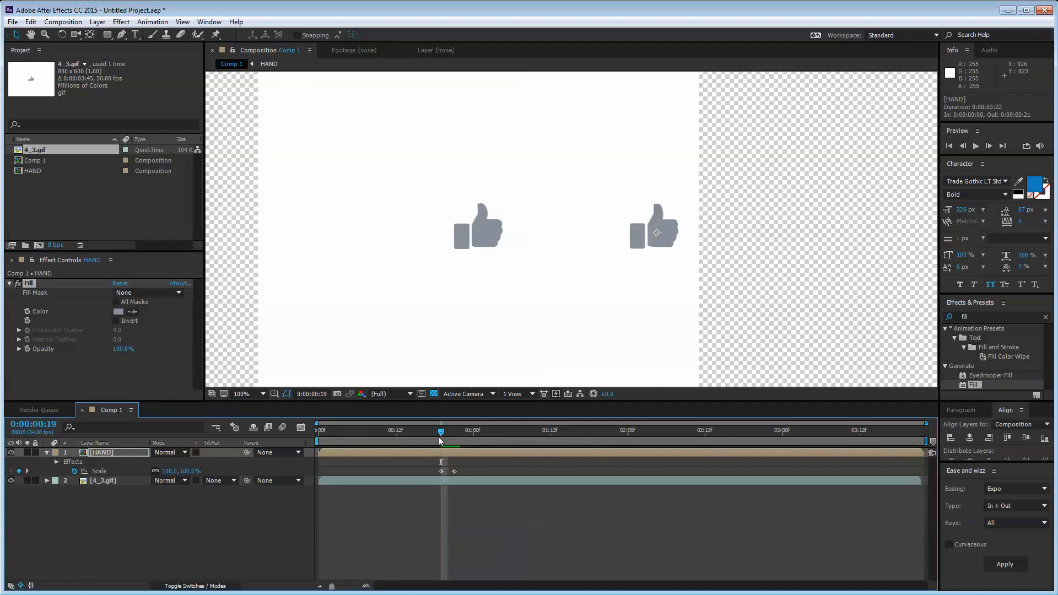
{"action": "left_click", "coordinate": [99, 453]}
{"action": "key", "text": "u"}
{"action": "key", "text": "u"}
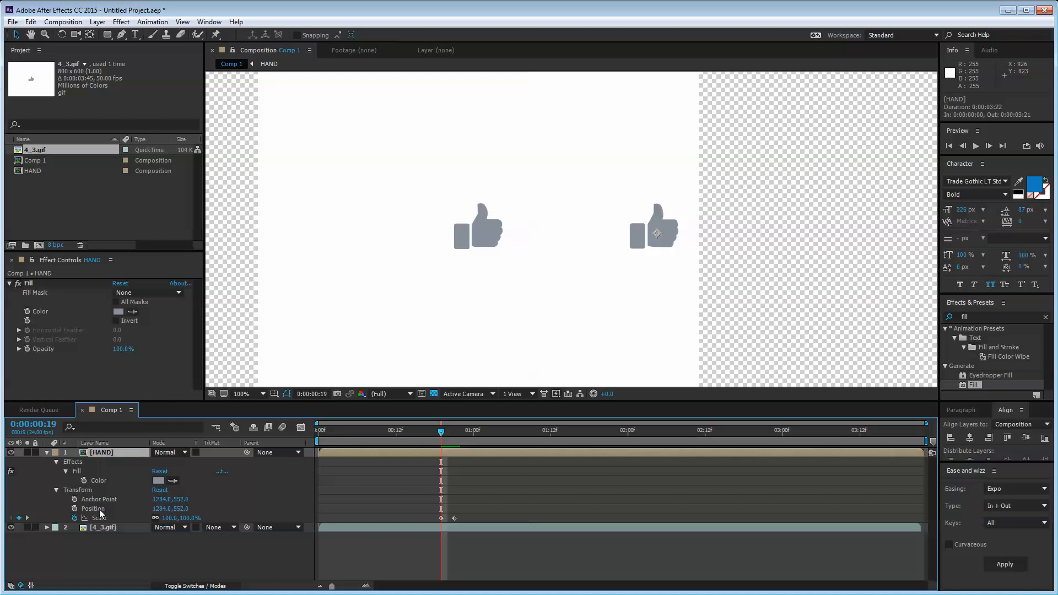
{"action": "left_click", "coordinate": [100, 481]}
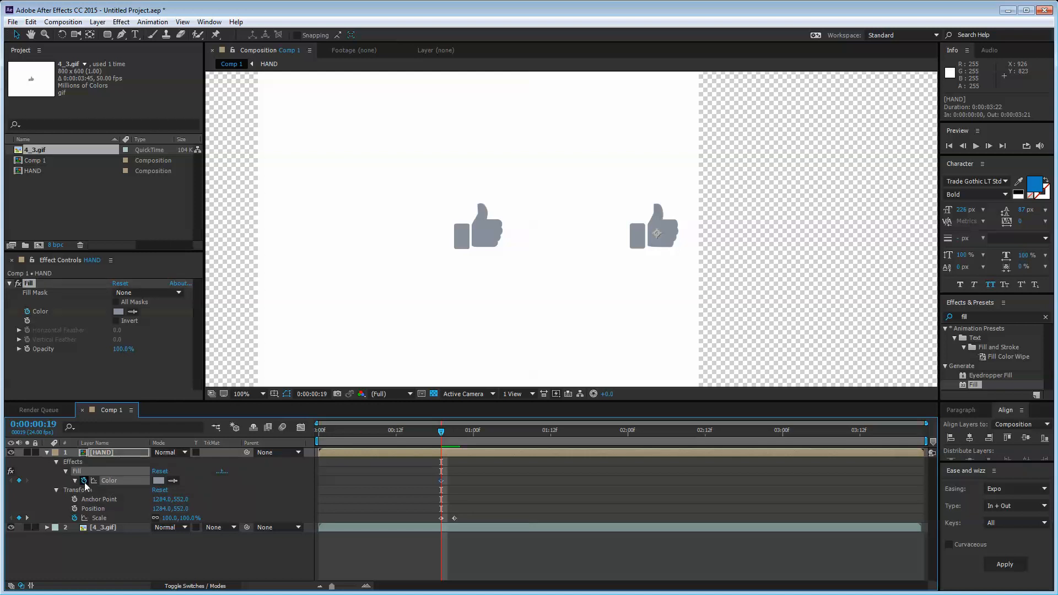
{"action": "left_click_drag", "start_coordinate": [445, 429], "coordinate": [452, 429]}
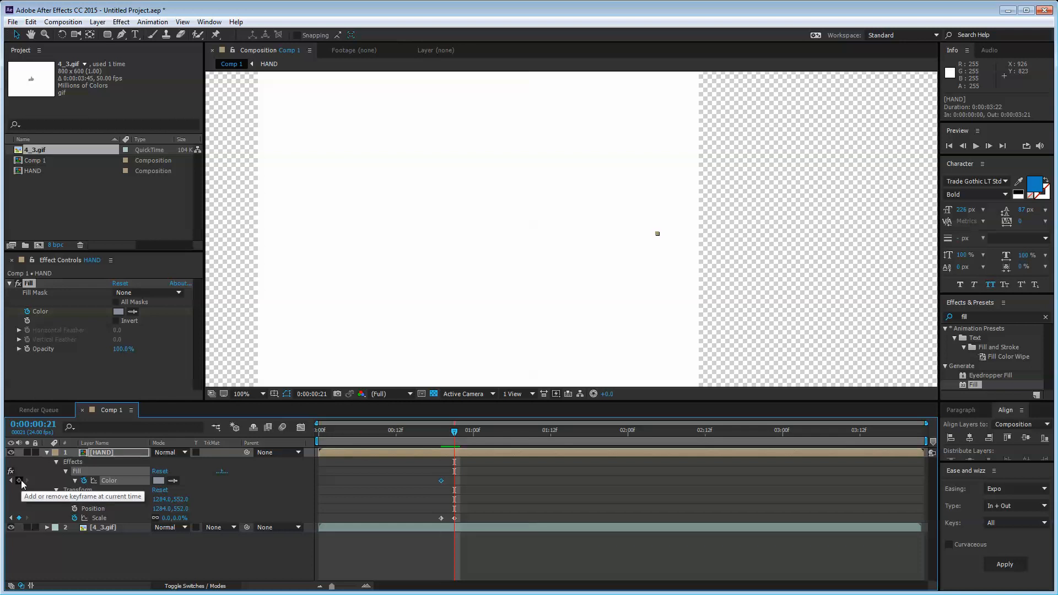
{"action": "left_click_drag", "start_coordinate": [454, 431], "coordinate": [450, 431]}
{"action": "left_click", "coordinate": [449, 431]}
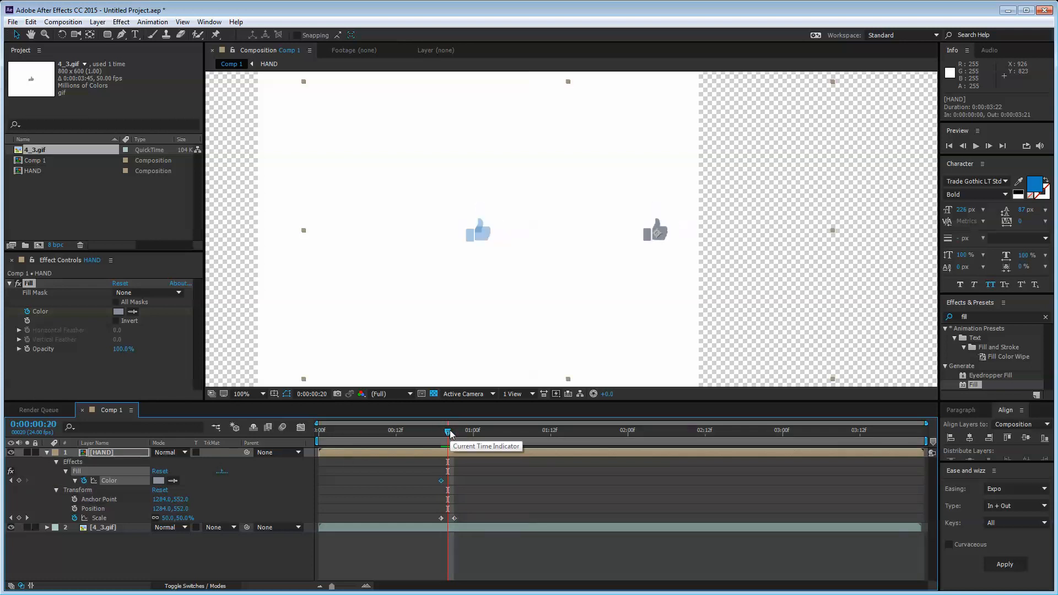
{"action": "left_click", "coordinate": [173, 480]}
{"action": "left_click", "coordinate": [481, 235]}
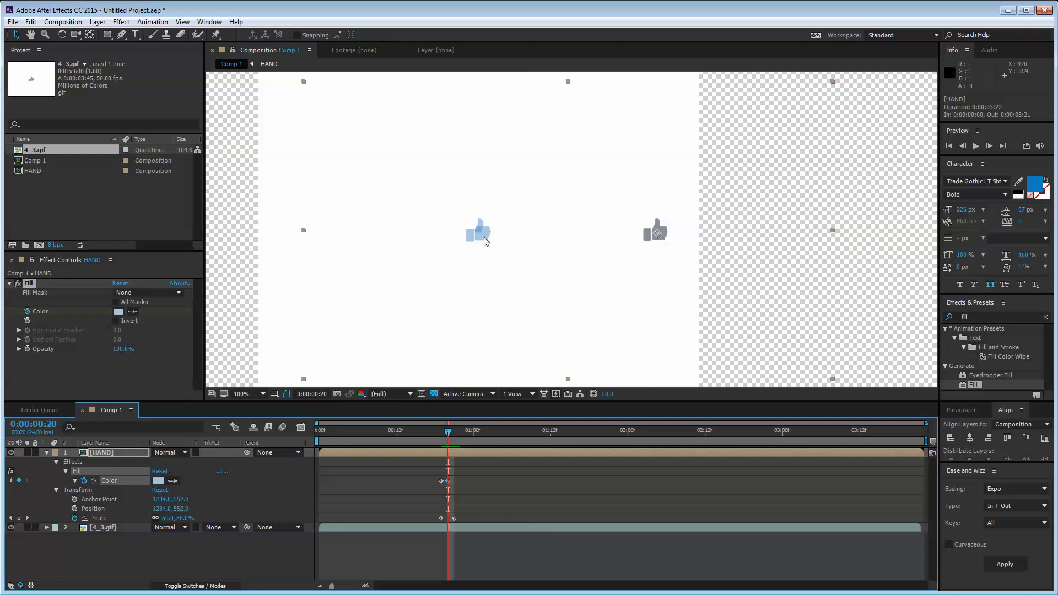
{"action": "left_click", "coordinate": [548, 557]}
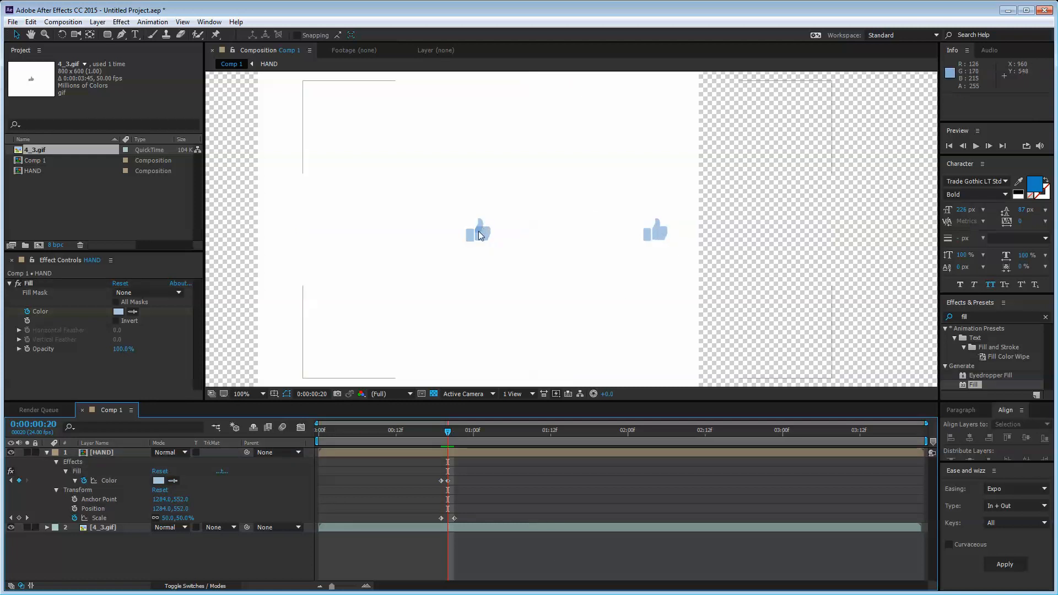
- Delete both Fill color keyframes from the HAND layer and collapse its effects
{"action": "left_click", "coordinate": [447, 481]}
{"action": "key", "text": "Delete"}
{"action": "left_click", "coordinate": [440, 481]}
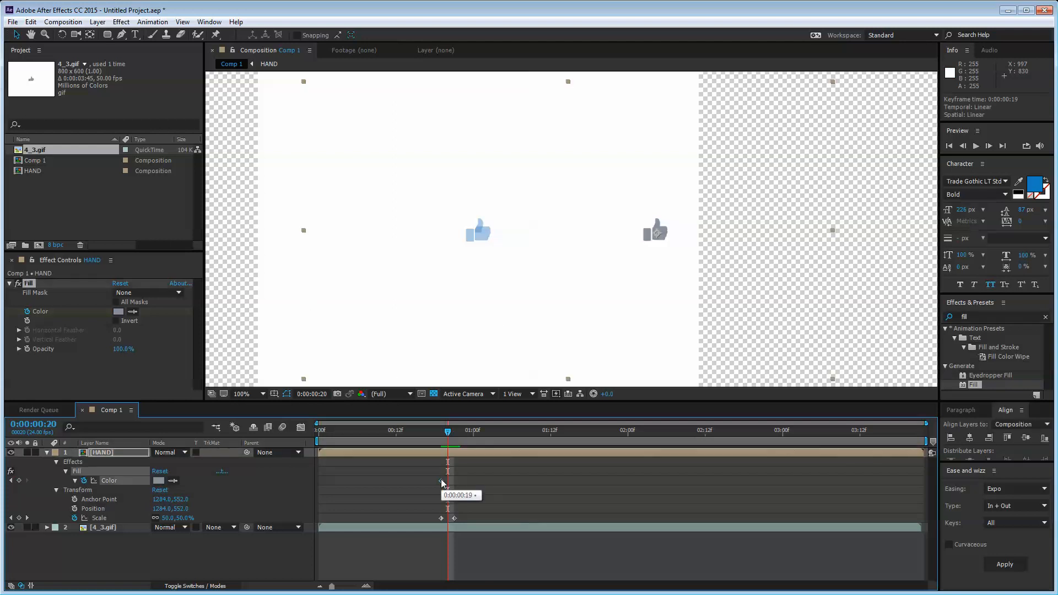
{"action": "key", "text": "Delete"}
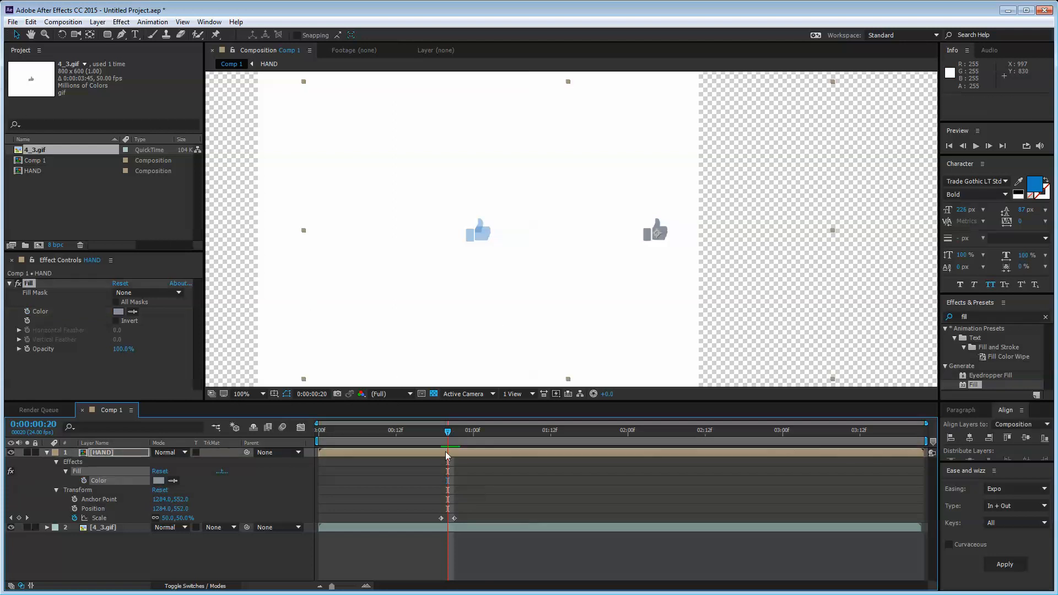
{"action": "left_click", "coordinate": [66, 471]}
{"action": "left_click", "coordinate": [56, 462]}
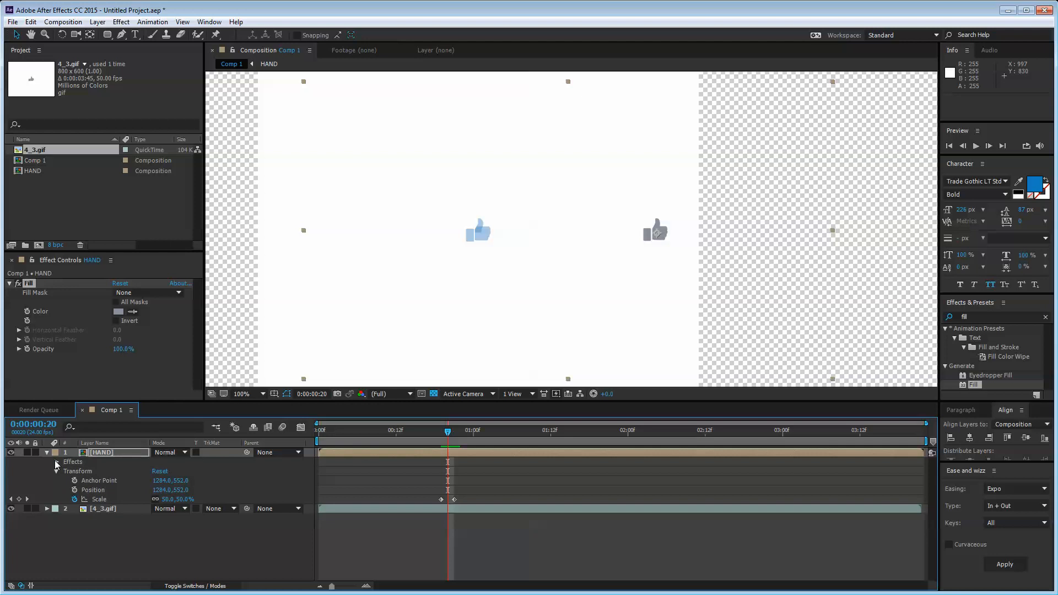
- Keyframe the HAND layer's opacity from 100% at 0:00:00:19 to 0% at 0:00:00:21
{"action": "left_click", "coordinate": [98, 523]}
{"action": "left_click", "coordinate": [98, 456]}
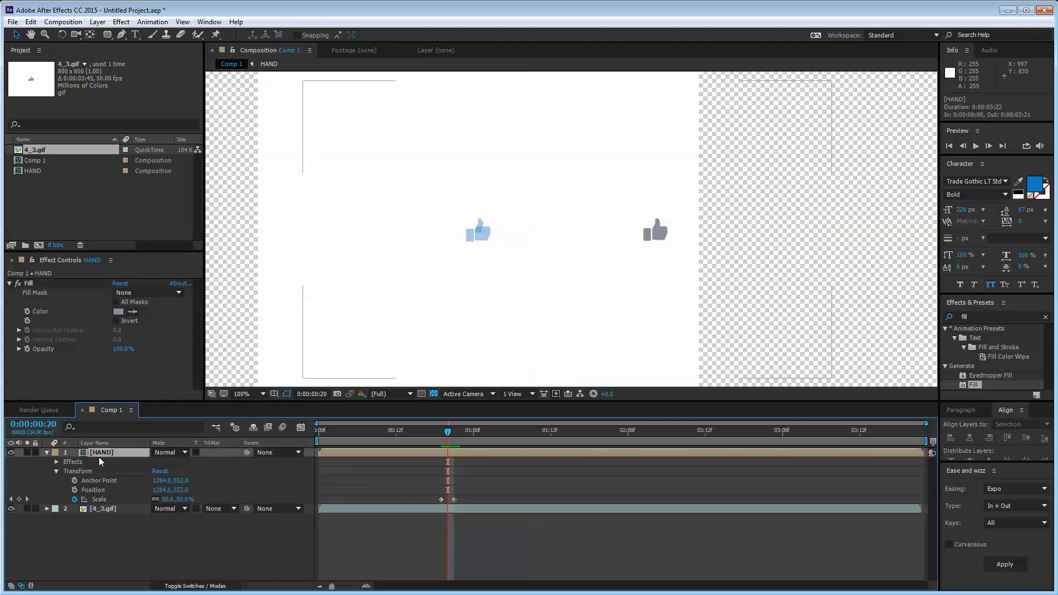
{"action": "key", "text": "t"}
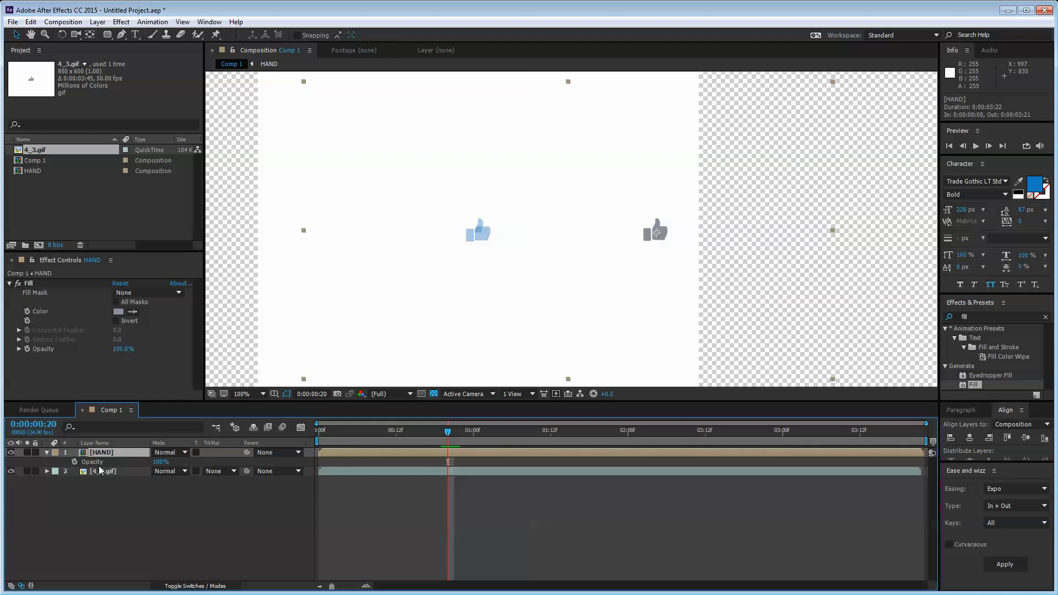
{"action": "key", "text": "shift+s"}
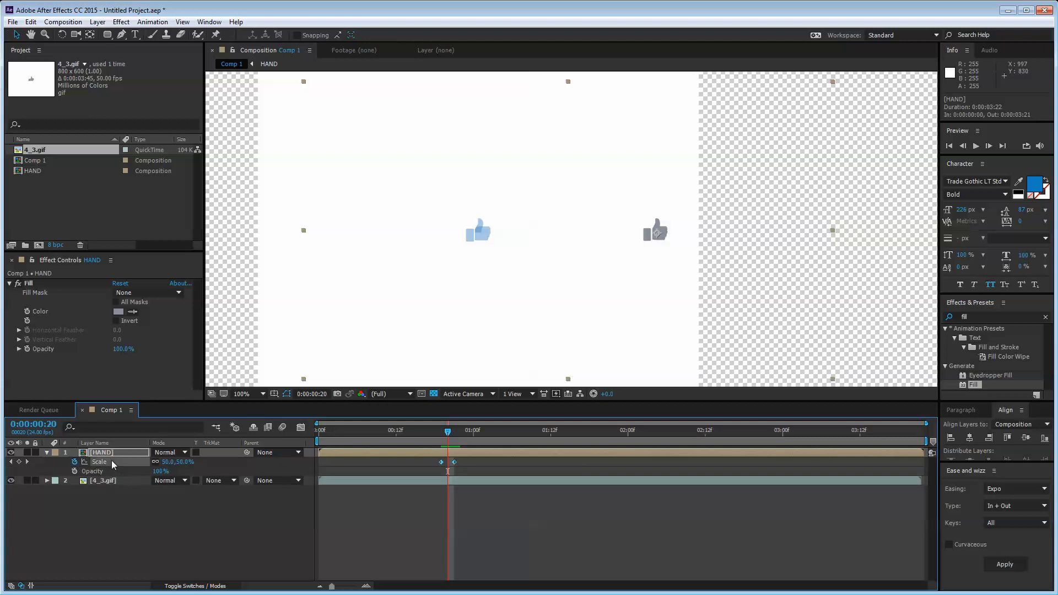
{"action": "left_click", "coordinate": [456, 507]}
{"action": "left_click_drag", "start_coordinate": [448, 435], "coordinate": [442, 434]}
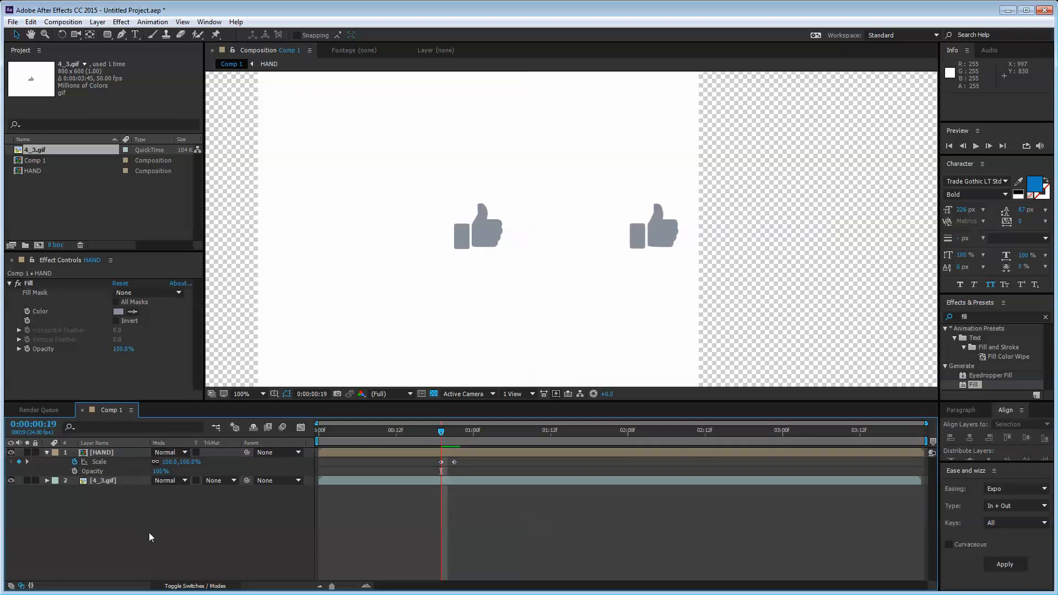
{"action": "left_click", "coordinate": [73, 470]}
{"action": "left_click", "coordinate": [455, 430]}
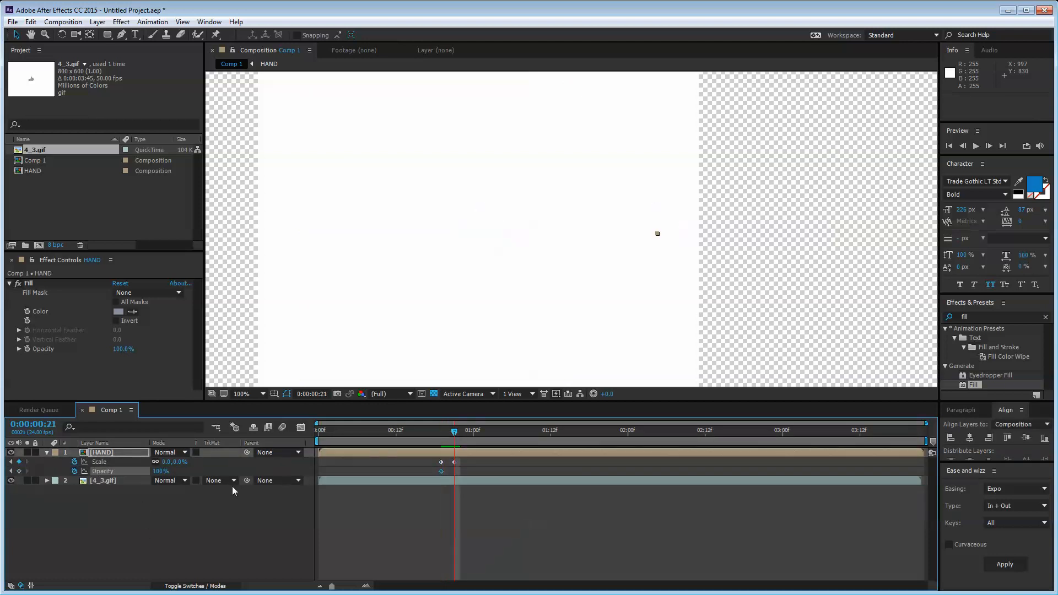
{"action": "left_click", "coordinate": [155, 472]}
{"action": "type", "text": "0"}
{"action": "left_click", "coordinate": [396, 463]}
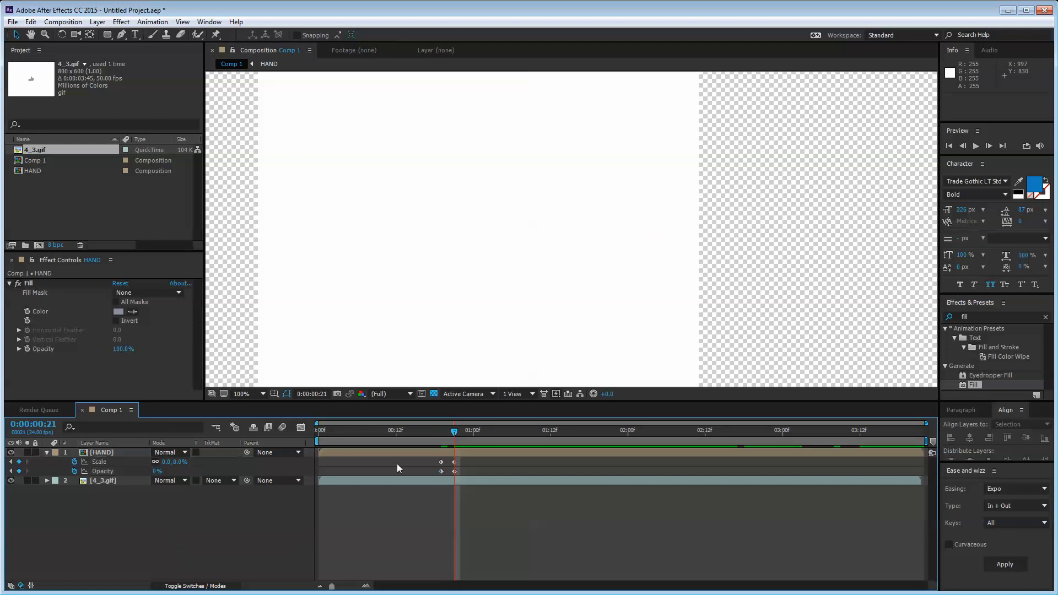
- Undo the HAND layer's opacity keyframes and restore its deleted Fill color keyframes at 0:00:00:19 and 0:00:00:20
{"action": "left_click", "coordinate": [449, 429]}
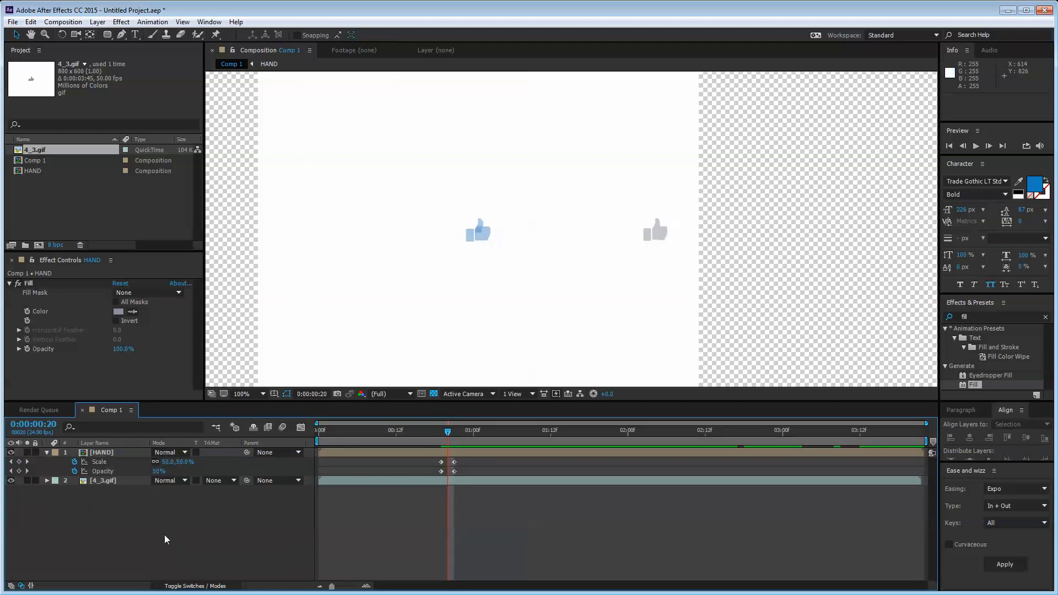
{"action": "key", "text": "ctrl+z"}
{"action": "key", "text": "ctrl+z"}
{"action": "key", "text": "ctrl+z"}
{"action": "key", "text": "ctrl+z"}
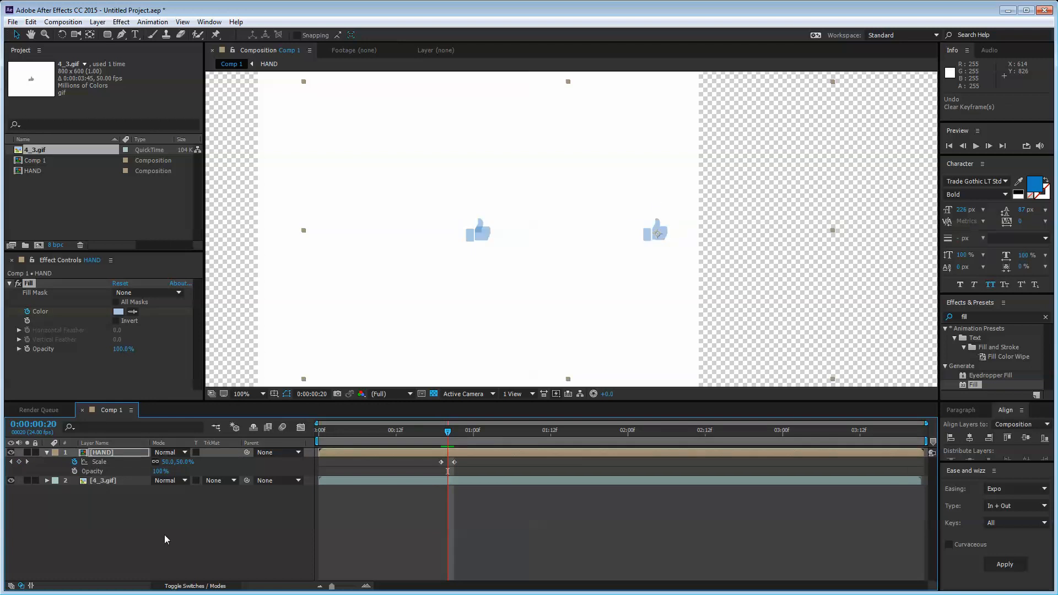
{"action": "key", "text": "ctrl+z"}
{"action": "key", "text": "Page_Up"}
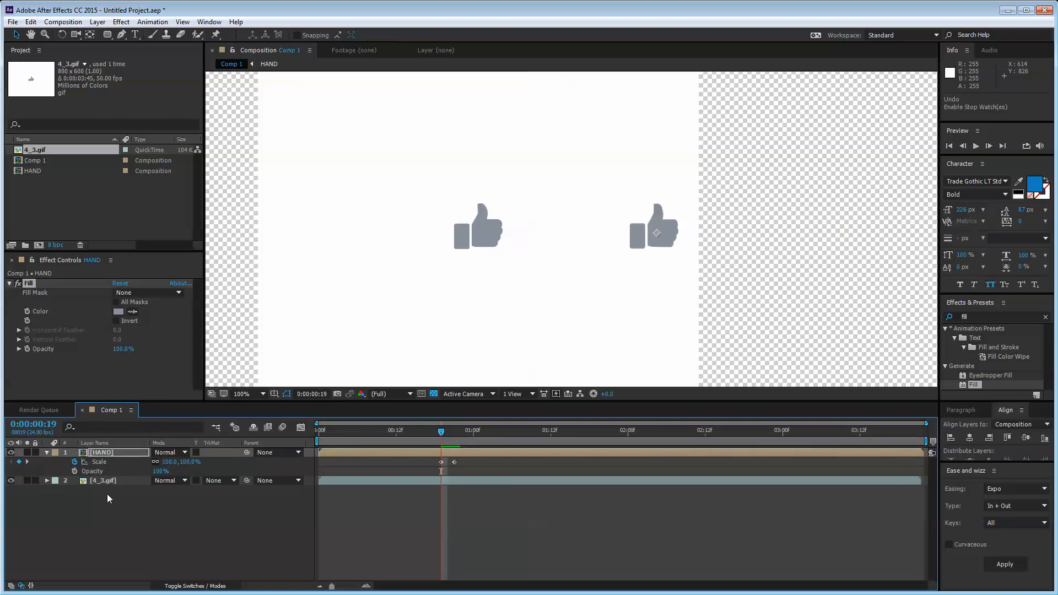
{"action": "left_click", "coordinate": [18, 22]}
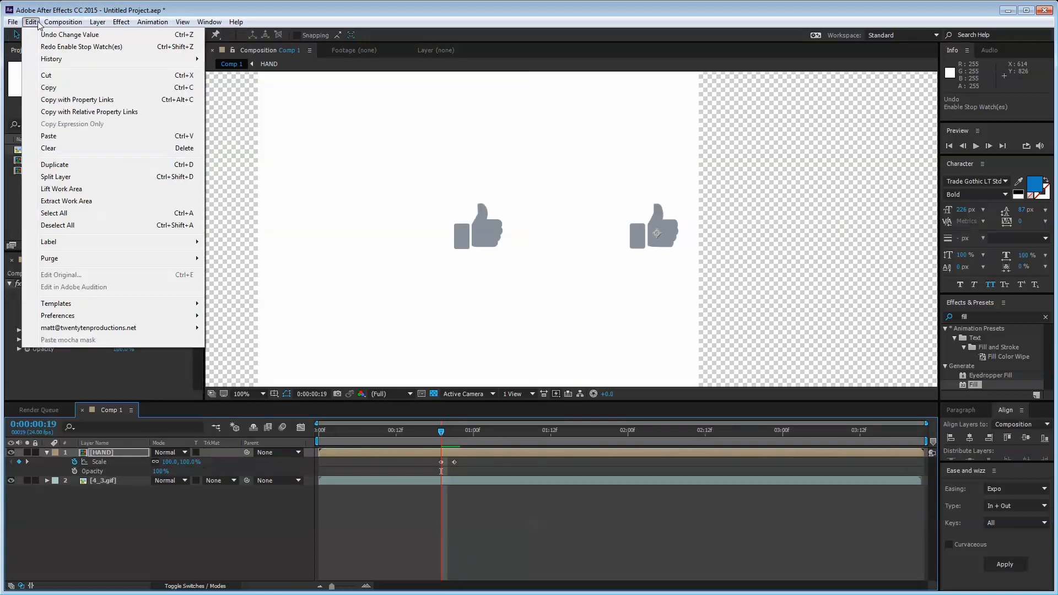
{"action": "left_click", "coordinate": [52, 12]}
{"action": "key", "text": "ctrl+shift+z"}
{"action": "key", "text": "ctrl+shift+z"}
{"action": "key", "text": "Page_Down"}
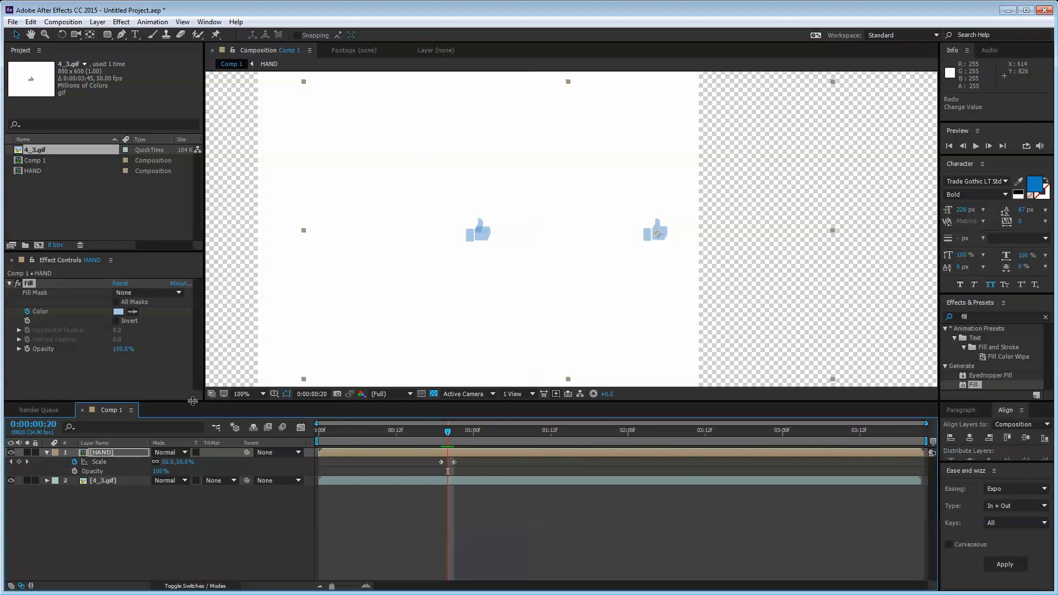
{"action": "left_click", "coordinate": [124, 507]}
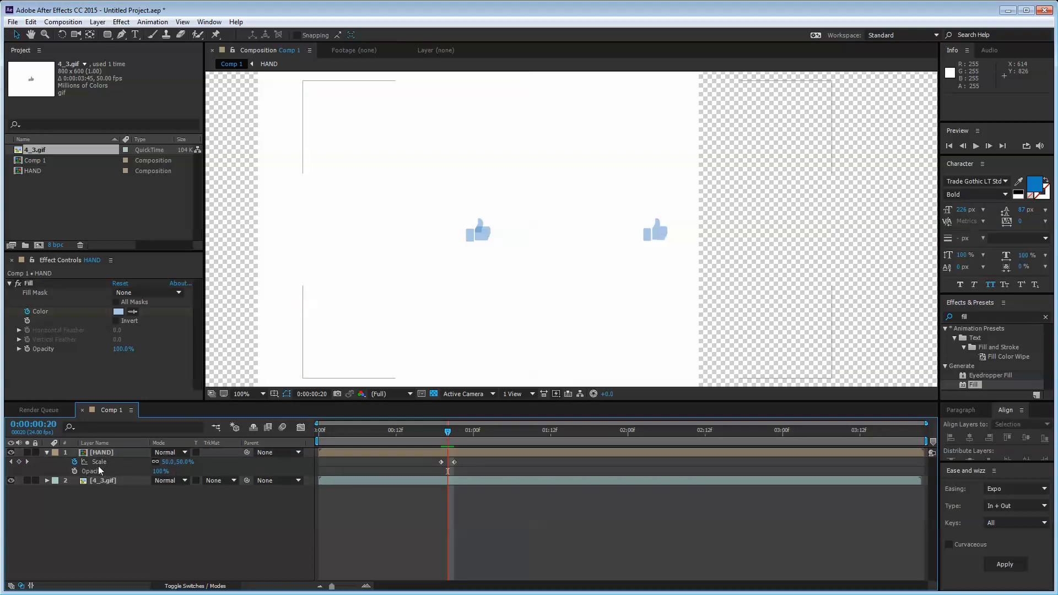
- Review the HAND layer's keyframed properties, collapse them, and change the timeline columns from blending modes to layer switches
{"action": "left_click", "coordinate": [105, 453]}
{"action": "key", "text": "u"}
{"action": "left_click", "coordinate": [120, 528]}
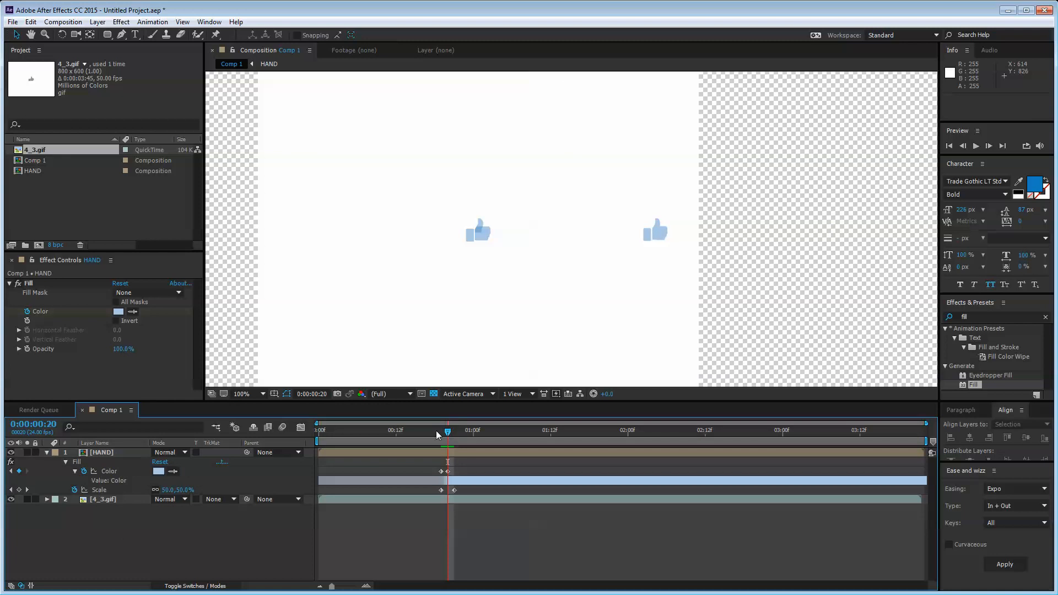
{"action": "left_click_drag", "start_coordinate": [444, 433], "coordinate": [480, 430]}
{"action": "left_click", "coordinate": [198, 585]}
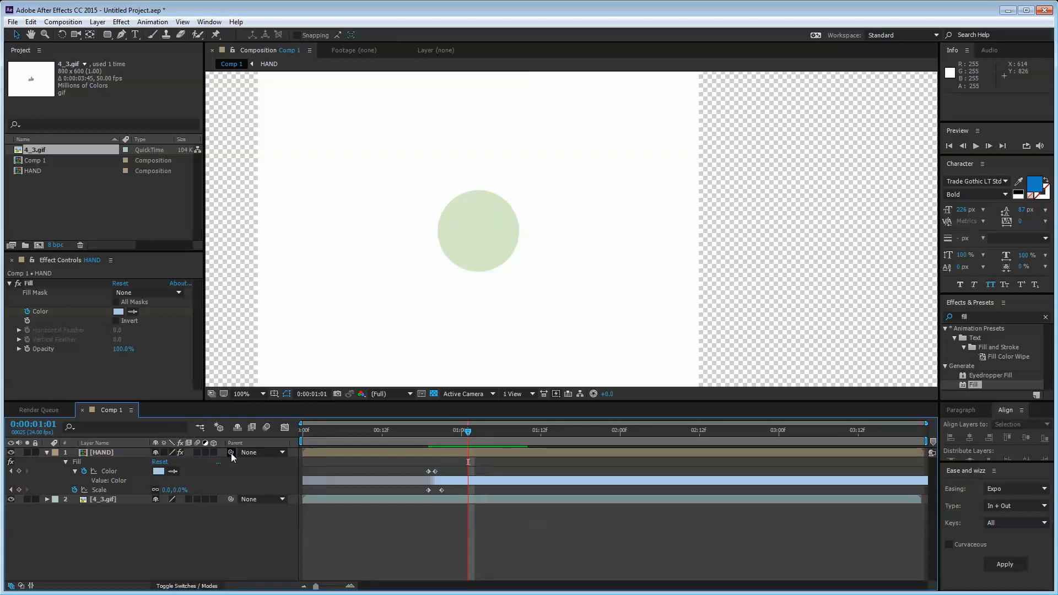
{"action": "key", "text": "u"}
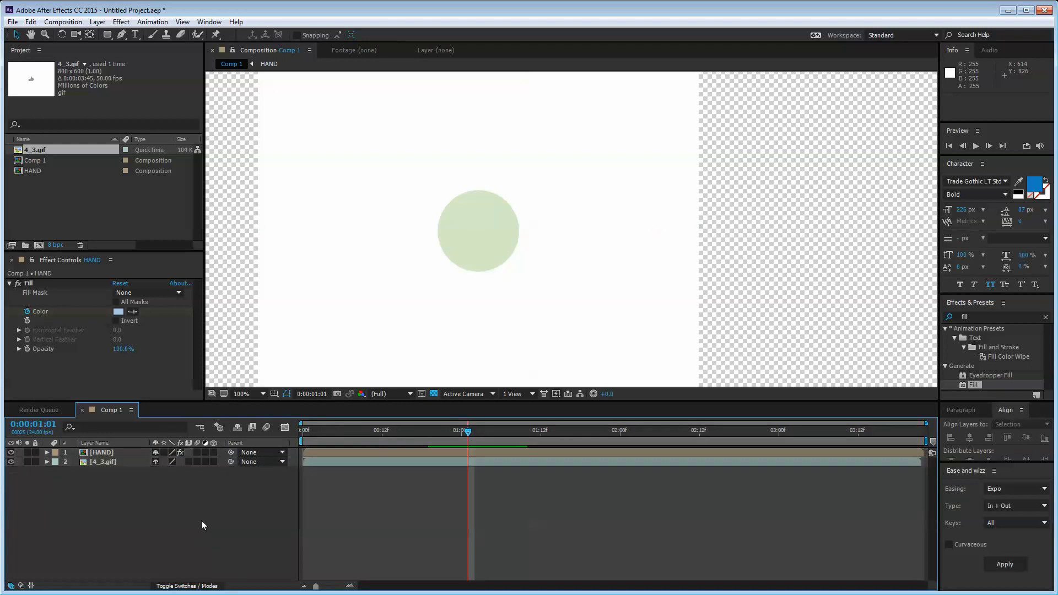
- Create an empty shape layer in Comp 1 with the current time at 0:00:01:09
{"action": "left_click_drag", "start_coordinate": [454, 428], "coordinate": [494, 420]}
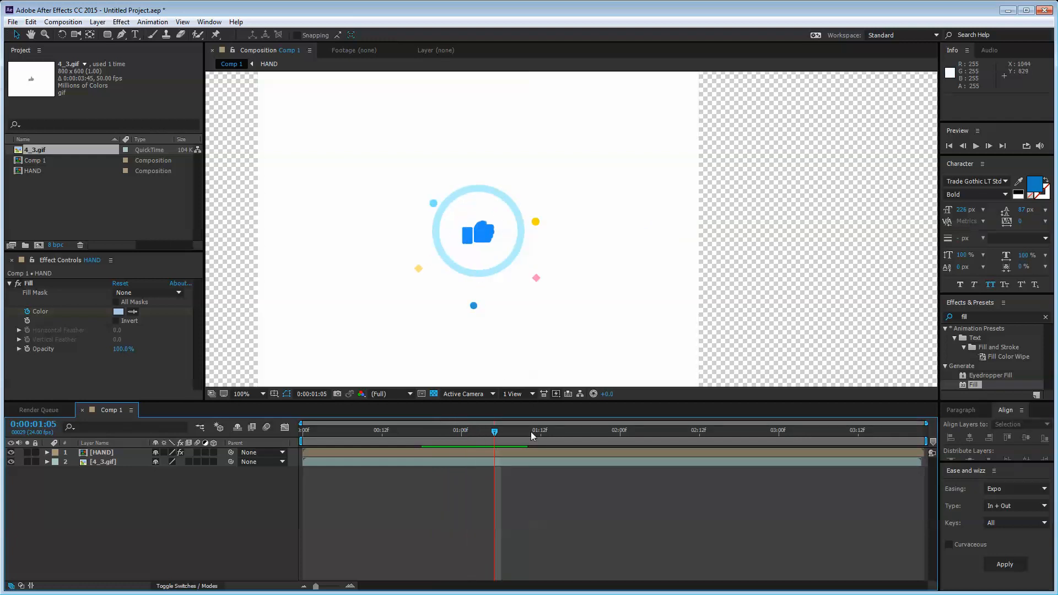
{"action": "left_click_drag", "start_coordinate": [495, 436], "coordinate": [522, 436]}
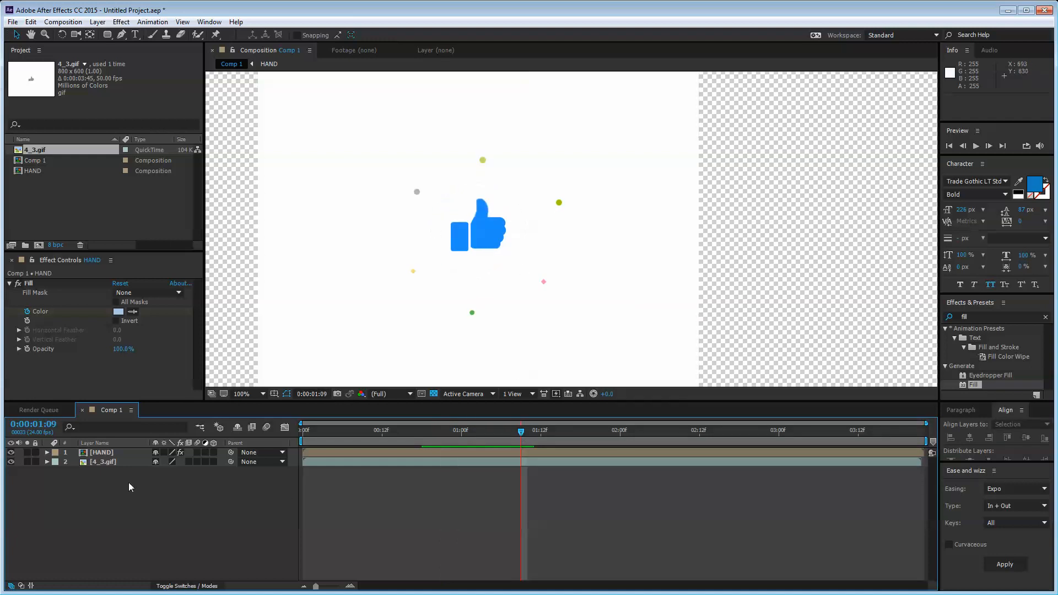
{"action": "right_click", "coordinate": [134, 499]}
{"action": "mouse_move", "coordinate": [176, 504]}
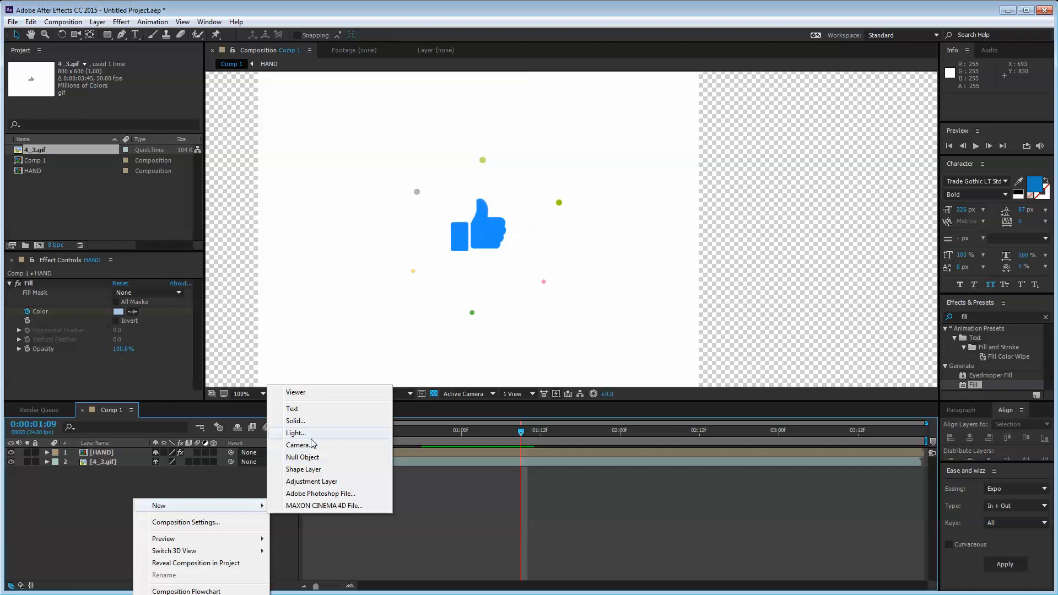
{"action": "left_click", "coordinate": [312, 470]}
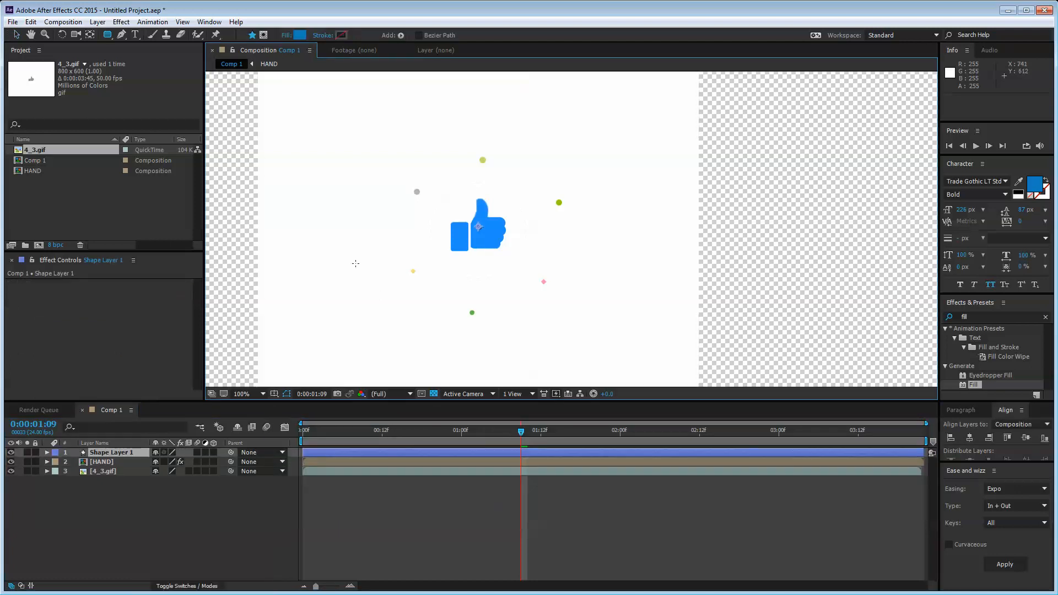
{"action": "key", "text": "comma"}
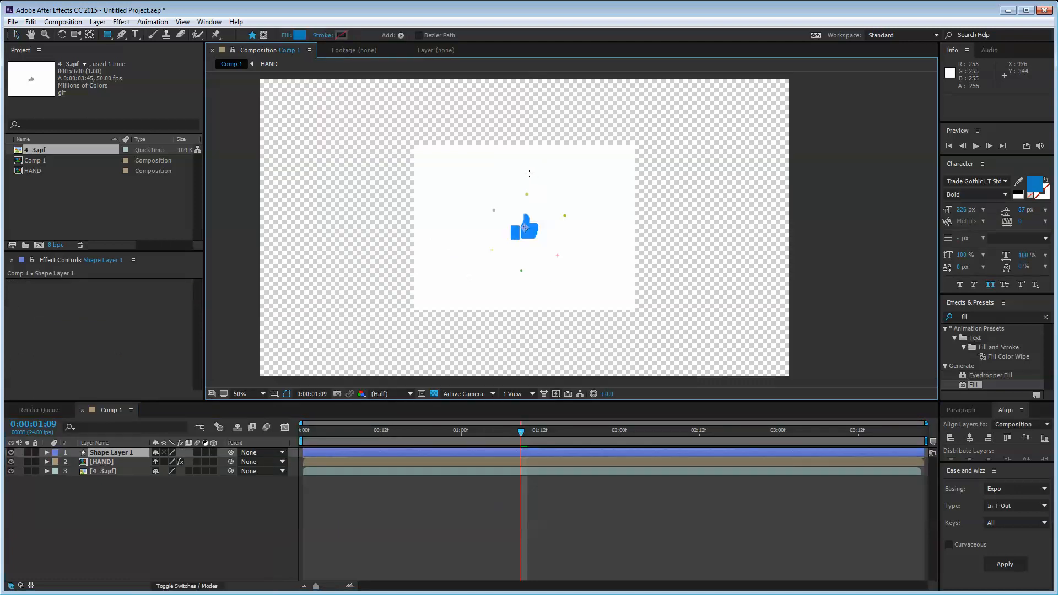
{"action": "key", "text": "period"}
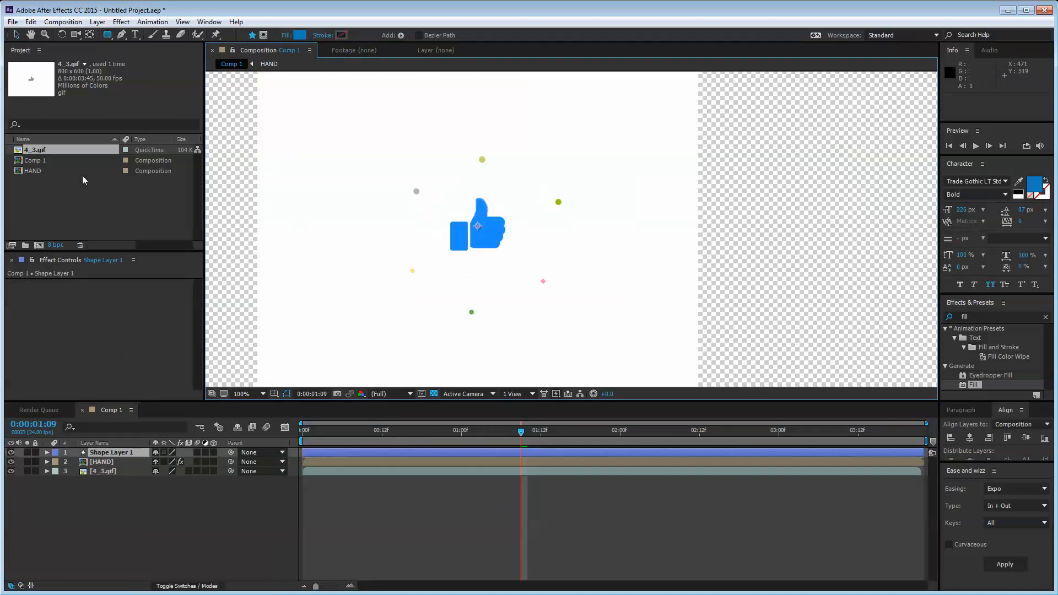
- Add an ellipse path to the new shape layer and enlarge it to about 166 px around the thumbs-up icon
{"action": "left_click", "coordinate": [46, 452]}
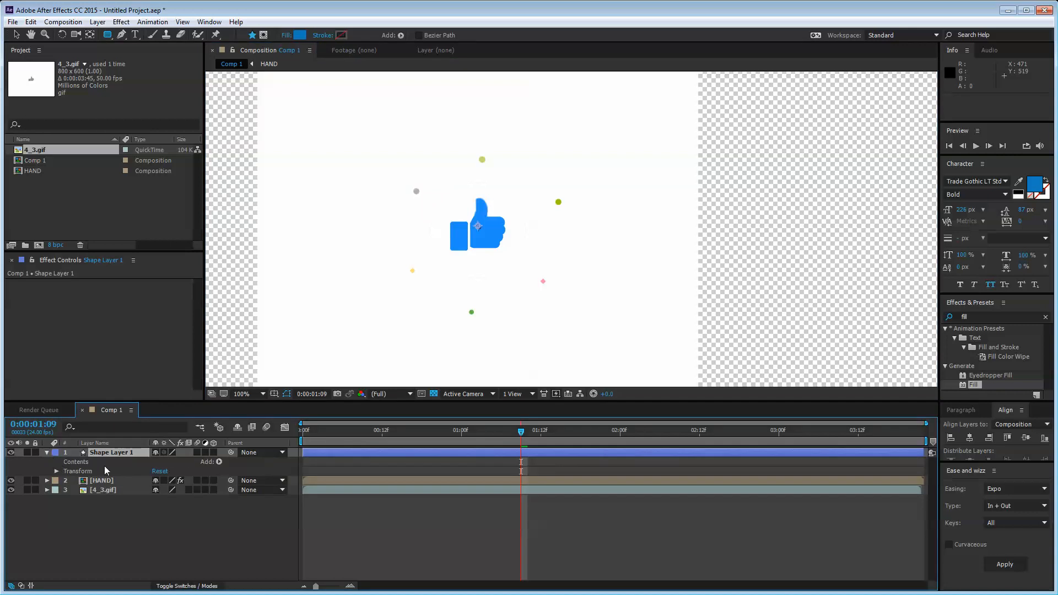
{"action": "left_click", "coordinate": [219, 462]}
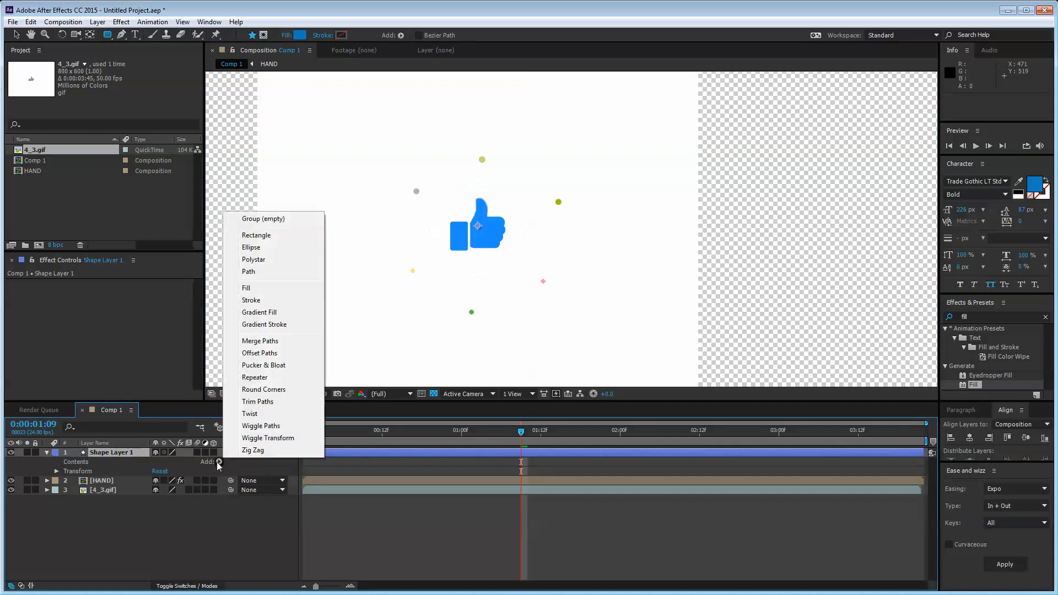
{"action": "left_click", "coordinate": [284, 253]}
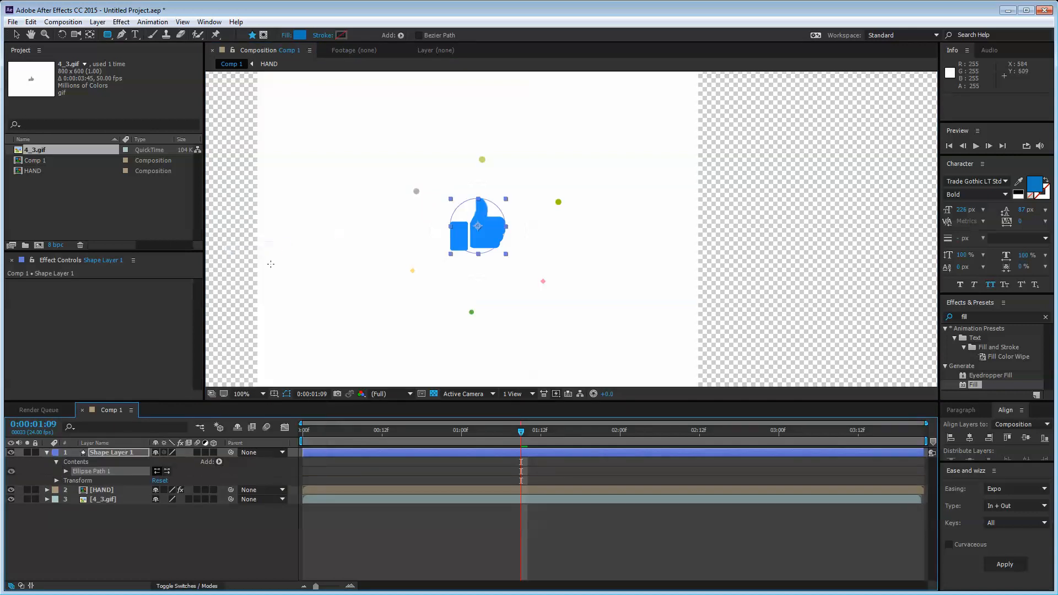
{"action": "left_click", "coordinate": [66, 471]}
{"action": "left_click_drag", "start_coordinate": [164, 480], "coordinate": [204, 483]}
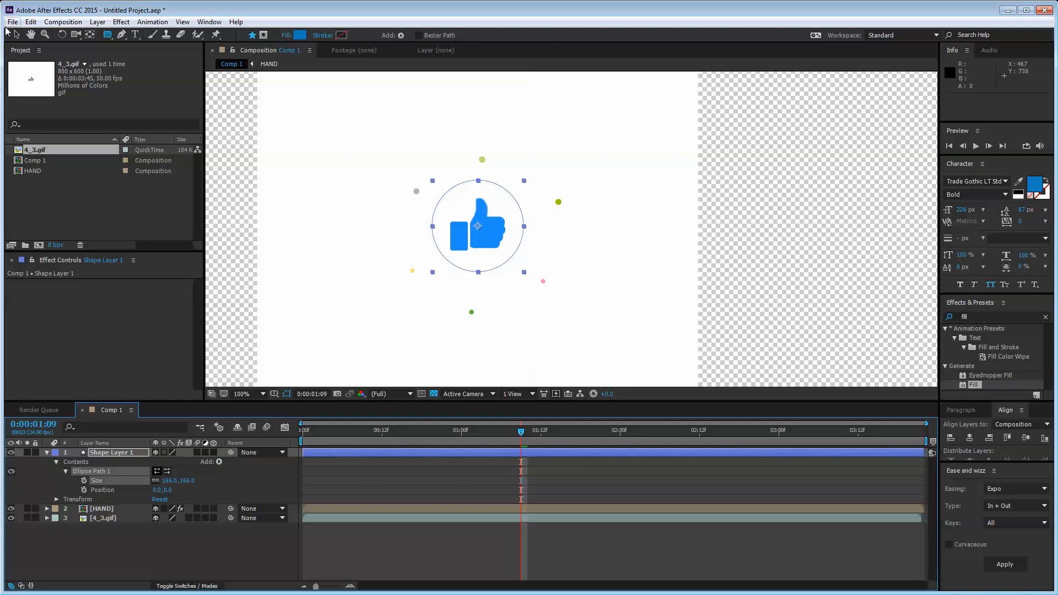
- Center the circle on the GIF's thumbs-up icon, set its size to 172 by 172, and compare it with the GIF's ring at 0:00:01:08
{"action": "left_click", "coordinate": [17, 34]}
{"action": "left_click_drag", "start_coordinate": [481, 224], "coordinate": [481, 230]}
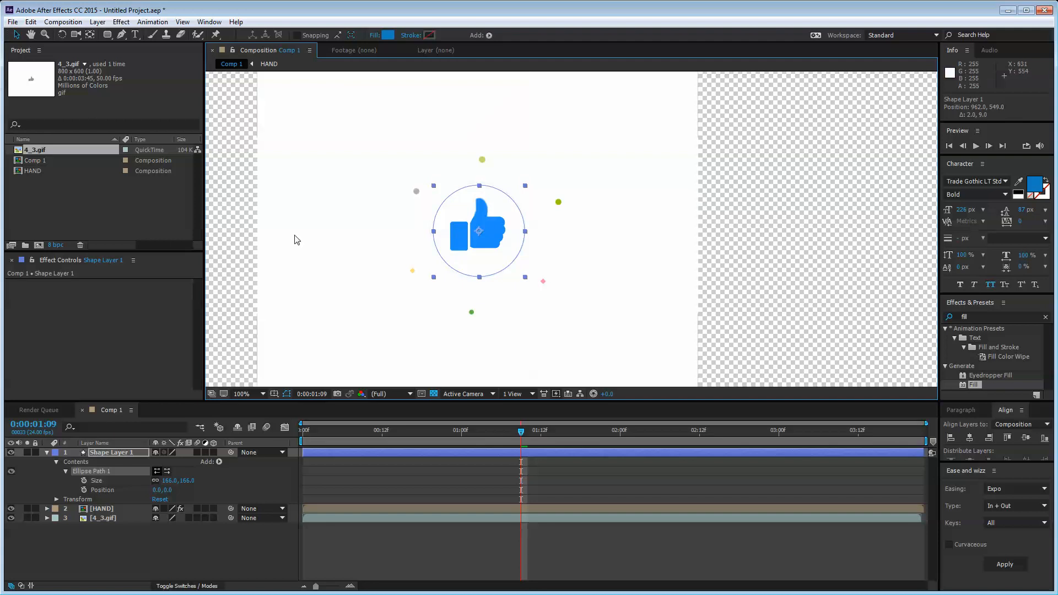
{"action": "left_click_drag", "start_coordinate": [168, 483], "coordinate": [171, 484]}
{"action": "left_click_drag", "start_coordinate": [494, 238], "coordinate": [493, 239]}
{"action": "left_click", "coordinate": [440, 479]}
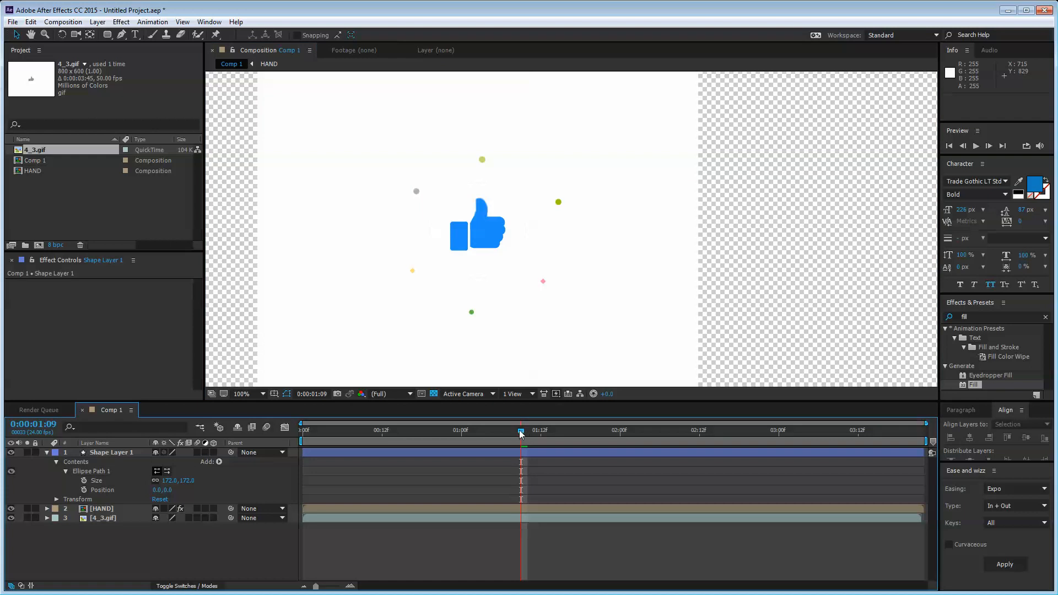
{"action": "mouse_move", "coordinate": [521, 434]}
{"action": "left_mouse_down"}
{"action": "mouse_move", "coordinate": [425, 438]}
{"action": "mouse_move", "coordinate": [515, 445]}
{"action": "left_mouse_up"}
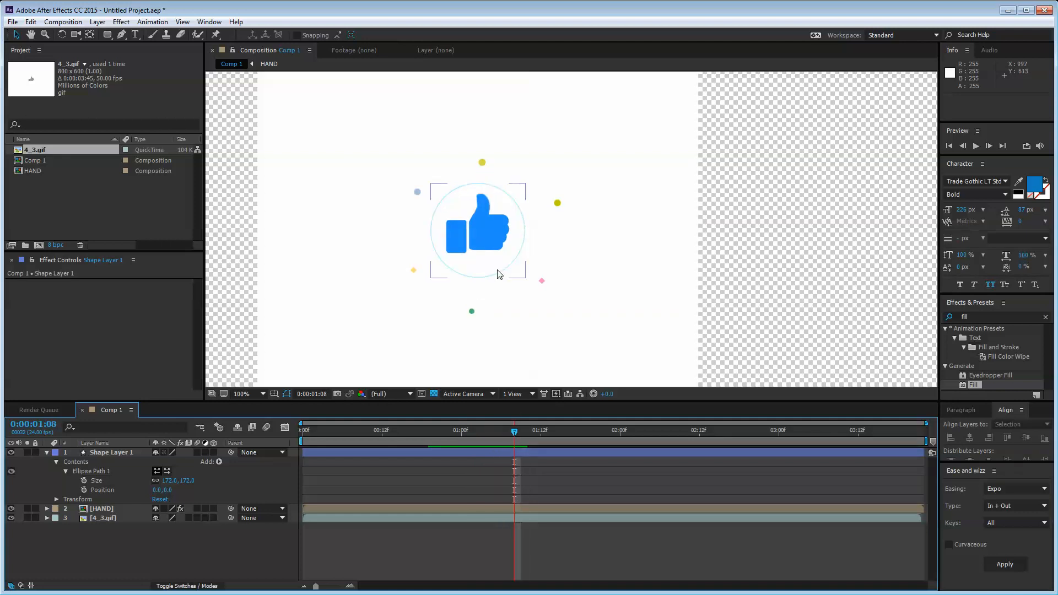
- Add a fill to the shape layer's circle and hide the layer to expose the GIF beneath it
{"action": "left_click", "coordinate": [132, 453]}
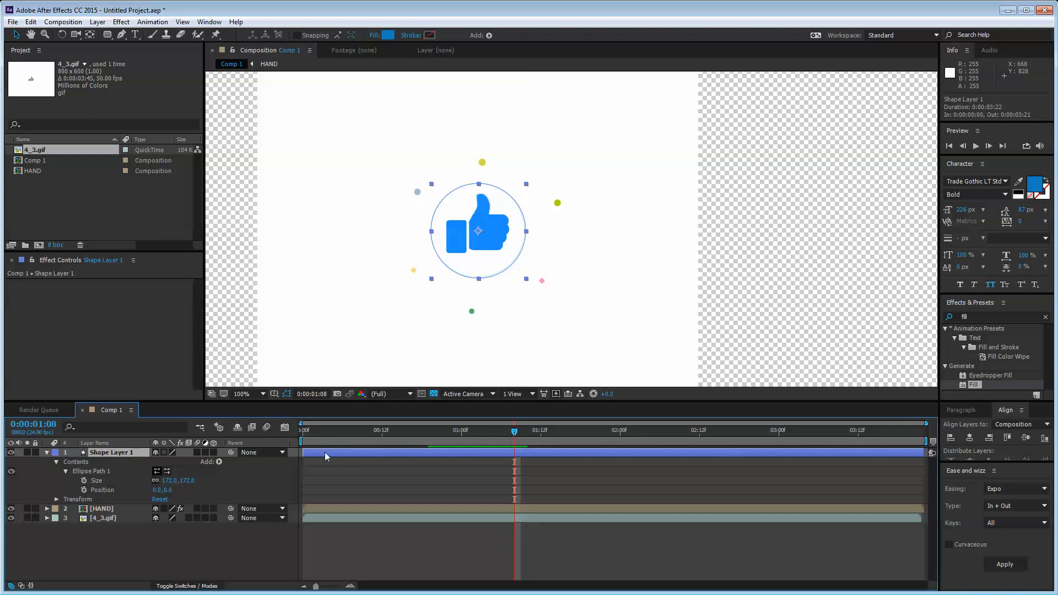
{"action": "left_click", "coordinate": [218, 461]}
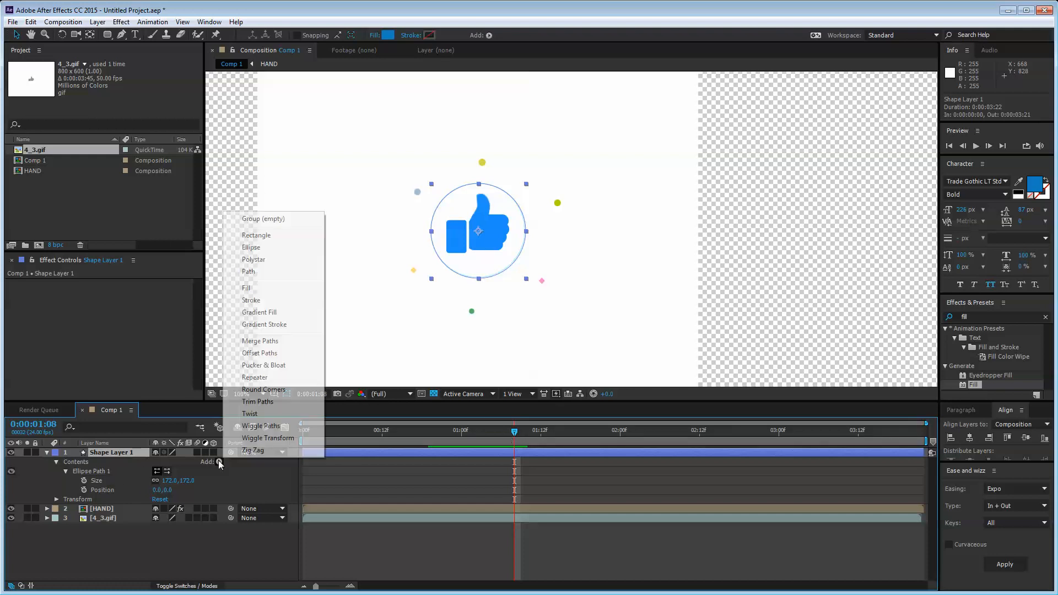
{"action": "left_click", "coordinate": [272, 286]}
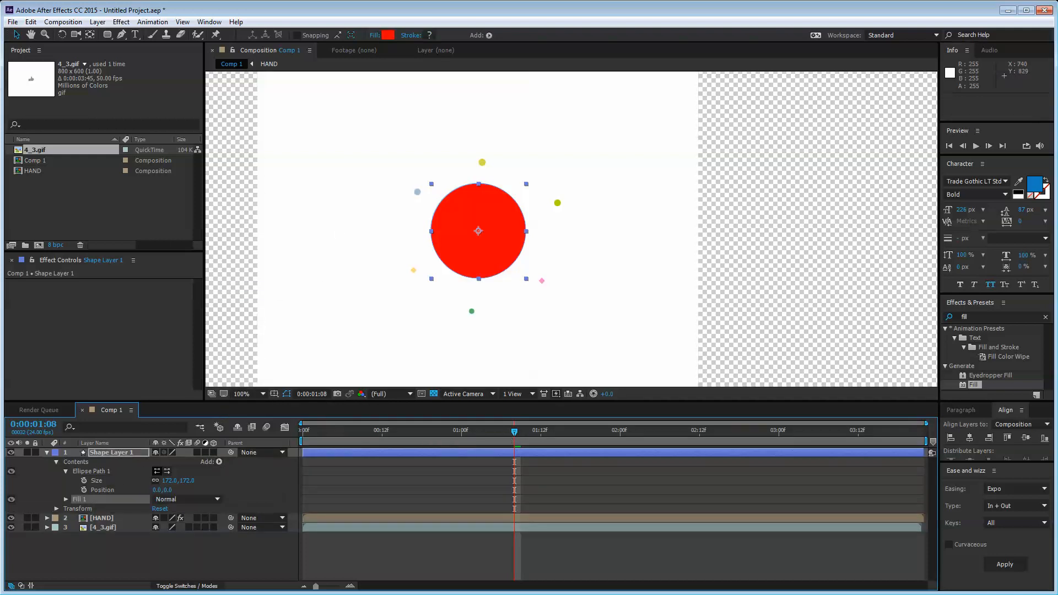
{"action": "left_click", "coordinate": [100, 489]}
{"action": "left_click", "coordinate": [123, 453]}
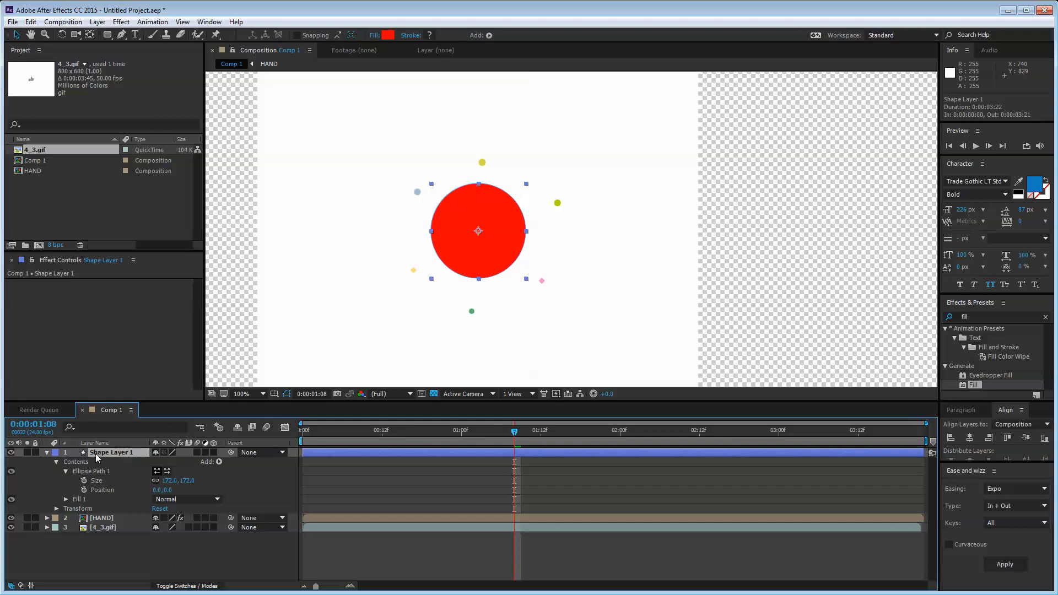
{"action": "left_click", "coordinate": [11, 452]}
{"action": "left_click", "coordinate": [109, 554]}
{"action": "left_click", "coordinate": [115, 452]}
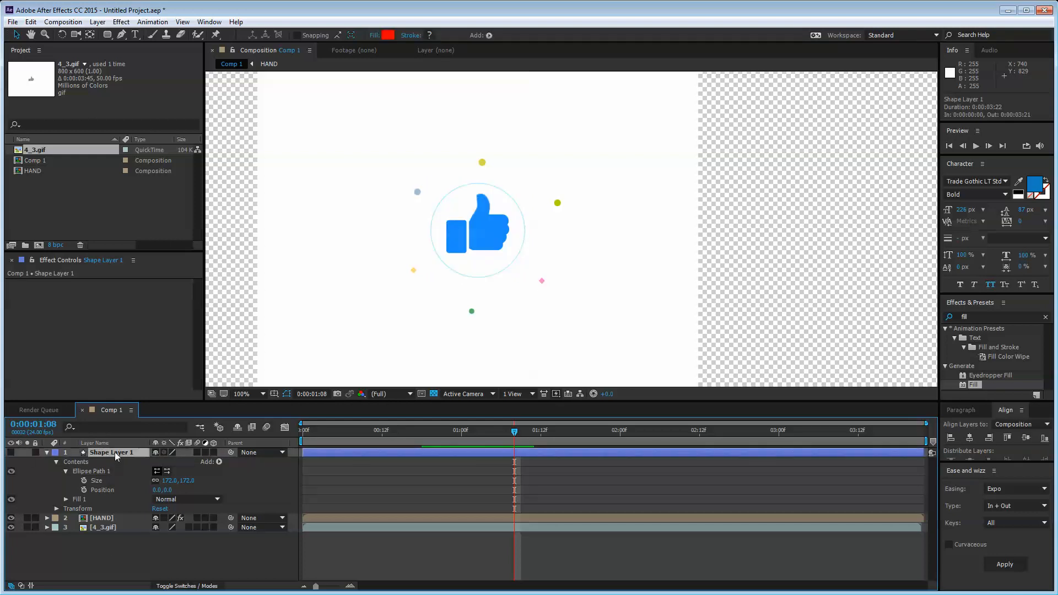
- Keyframe the ellipse's size at 172 at 0:00:01:10 and 61 at 0:00:00:22, turning the shape layer visible again
{"action": "left_click_drag", "start_coordinate": [514, 431], "coordinate": [521, 431]}
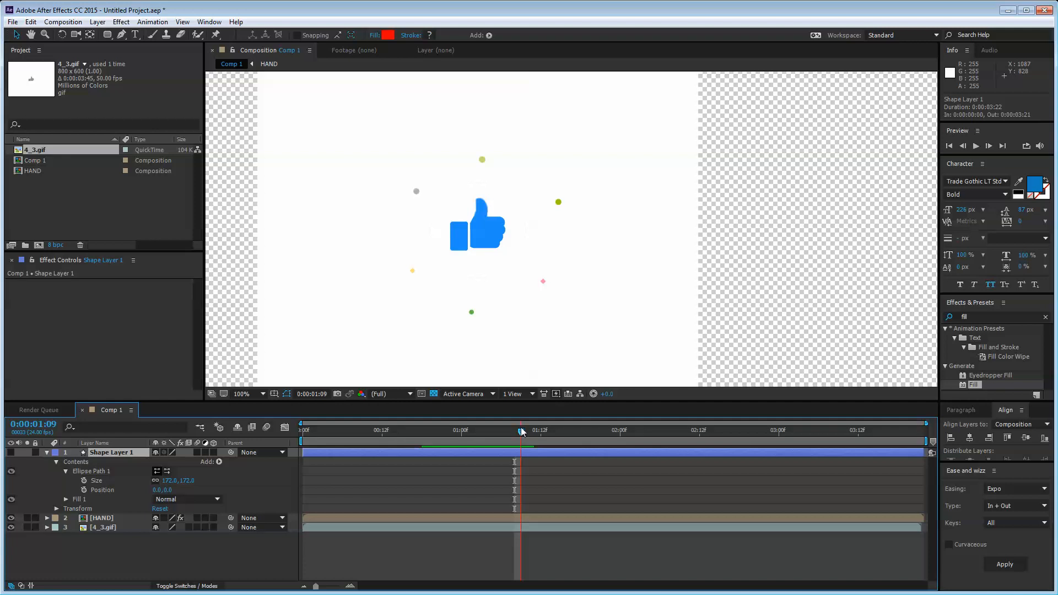
{"action": "left_click_drag", "start_coordinate": [524, 431], "coordinate": [528, 431]}
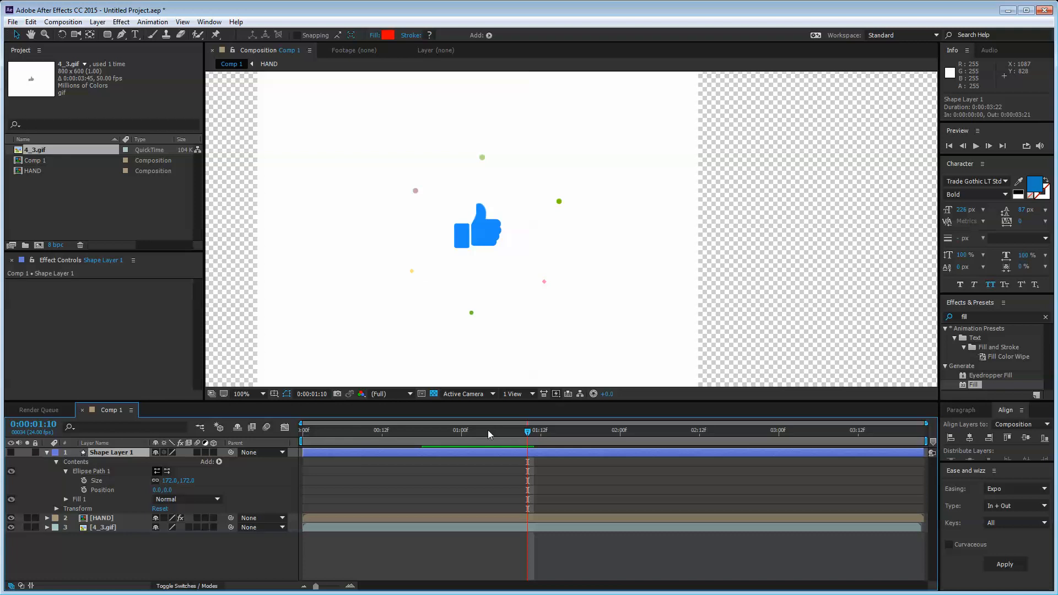
{"action": "left_click", "coordinate": [84, 481]}
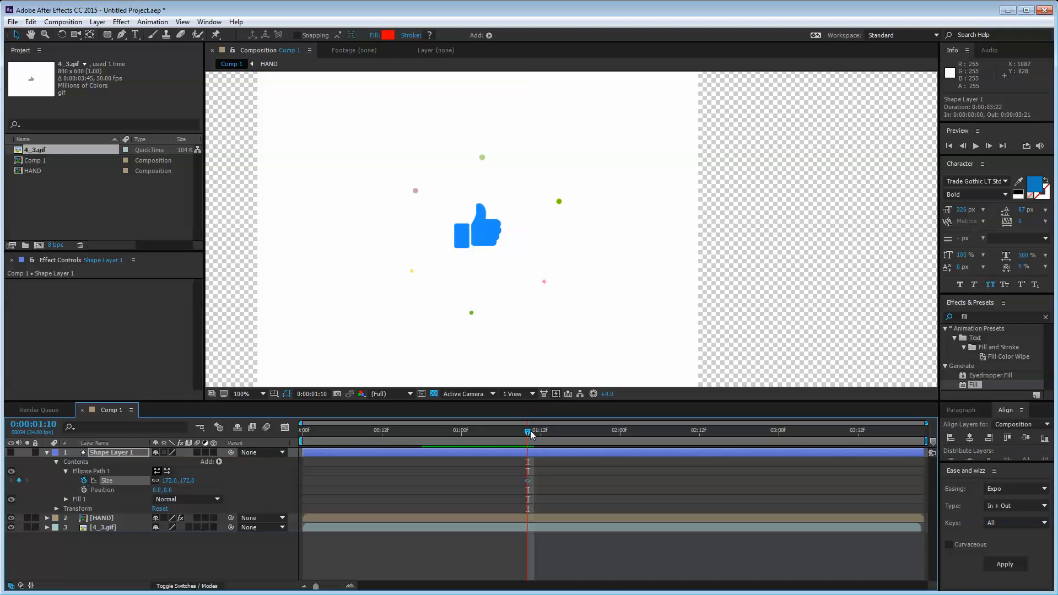
{"action": "left_click_drag", "start_coordinate": [526, 435], "coordinate": [445, 437]}
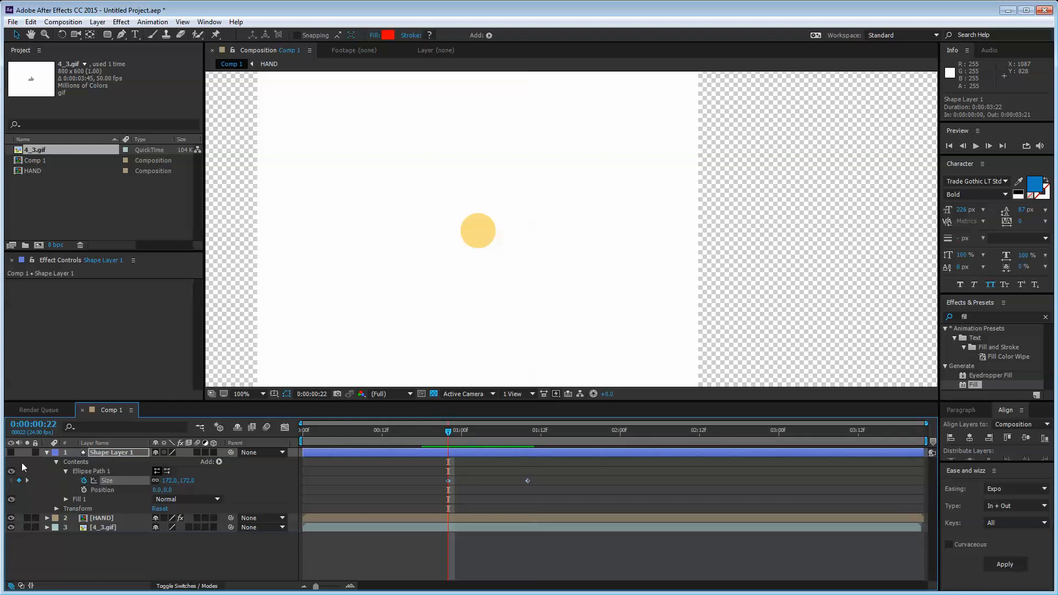
{"action": "left_click", "coordinate": [11, 453]}
{"action": "left_click_drag", "start_coordinate": [170, 481], "coordinate": [109, 480]}
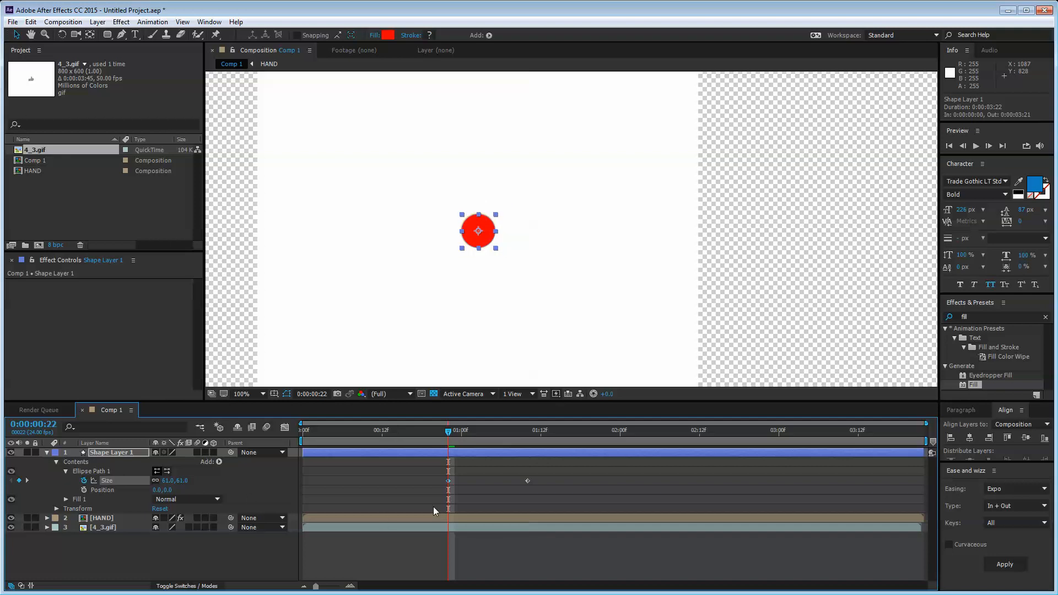
- Trim the start of the shape layer to 0:00:00:22 and check the circle at 0:00:01:10
{"action": "left_click", "coordinate": [327, 462]}
{"action": "mouse_move", "coordinate": [304, 453]}
{"action": "left_mouse_down"}
{"action": "mouse_move", "coordinate": [449, 454]}
{"action": "mouse_move", "coordinate": [431, 431]}
{"action": "mouse_move", "coordinate": [528, 433]}
{"action": "left_mouse_up"}
{"action": "left_click", "coordinate": [498, 482]}
{"action": "left_click_drag", "start_coordinate": [545, 492], "coordinate": [424, 466]}
{"action": "left_click", "coordinate": [415, 467]}
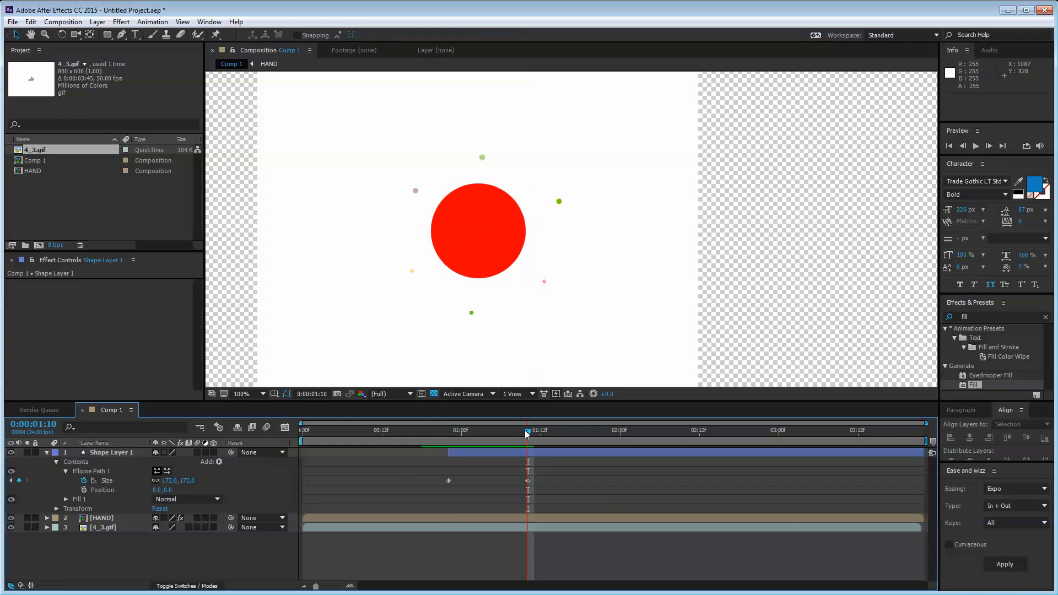
- Hide the shape layer at 0:00:01:06 to examine the GIF's ring, keeping the layer selected
{"action": "left_click_drag", "start_coordinate": [525, 429], "coordinate": [497, 438]}
{"action": "left_click", "coordinate": [11, 452]}
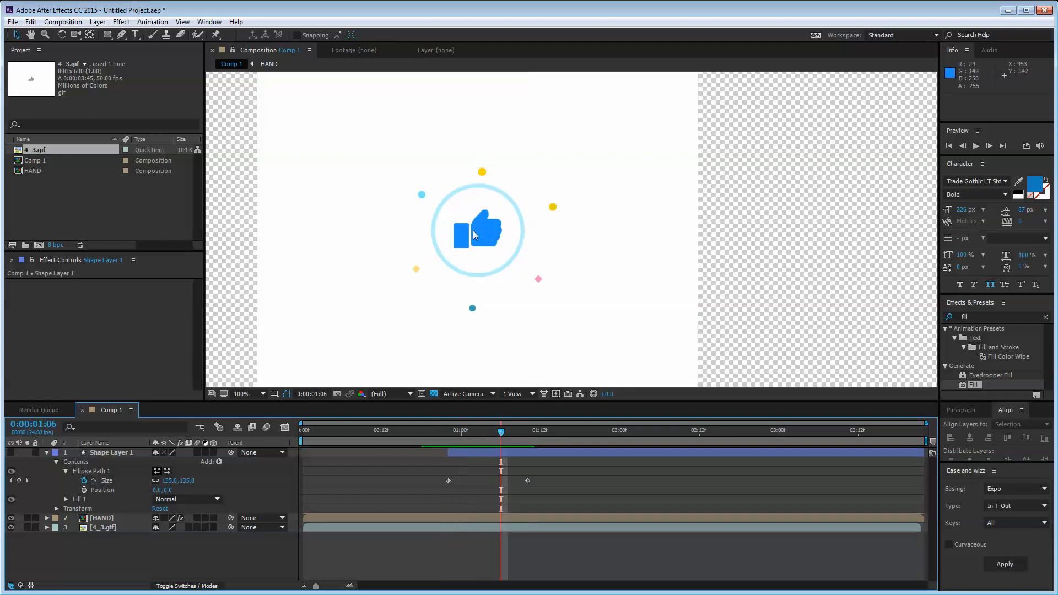
{"action": "left_click", "coordinate": [108, 451]}
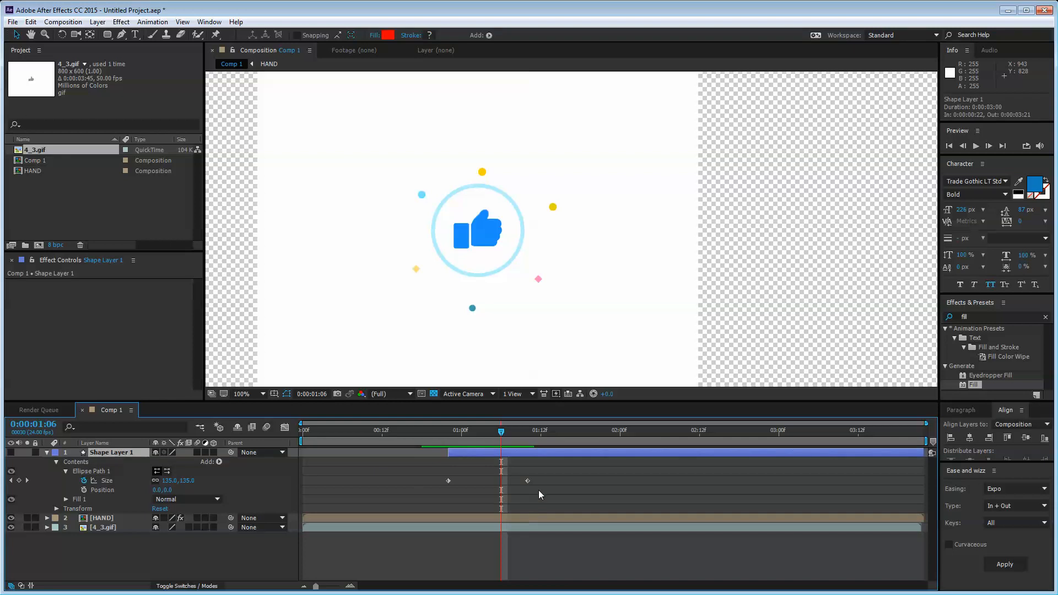
- Apply easing to the ellipse's two Size keyframes and display their curve as a speed graph
{"action": "left_click_drag", "start_coordinate": [539, 488], "coordinate": [376, 448]}
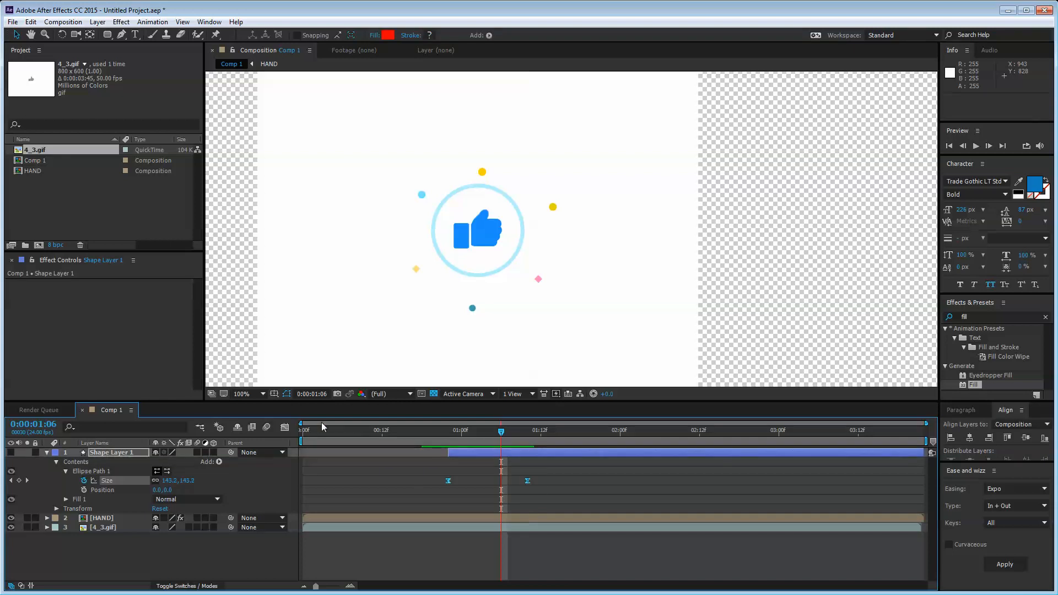
{"action": "left_click", "coordinate": [284, 428]}
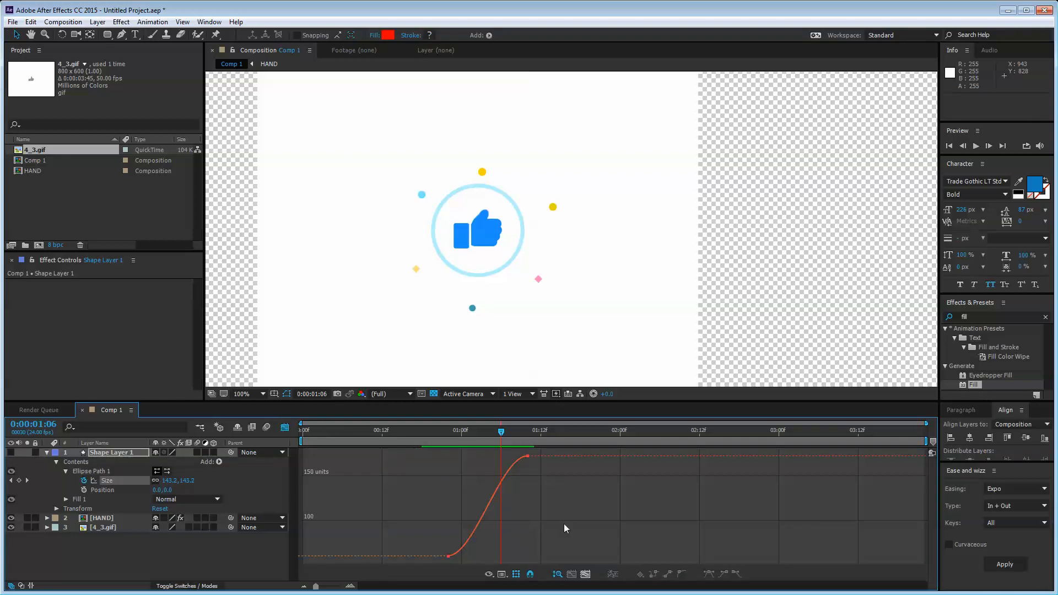
{"action": "left_click_drag", "start_coordinate": [537, 450], "coordinate": [463, 557]}
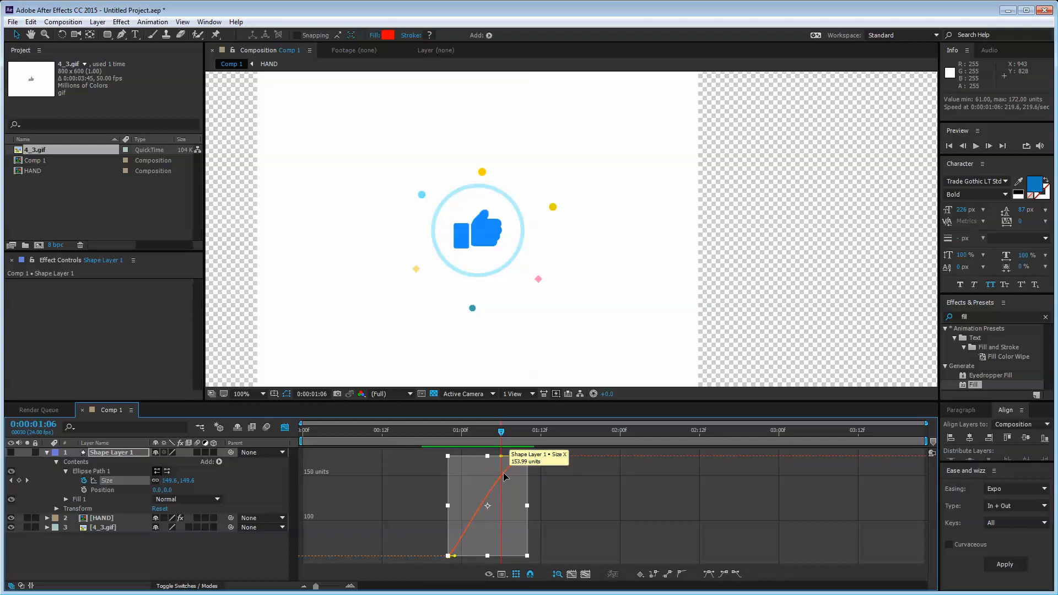
{"action": "left_click", "coordinate": [501, 574]}
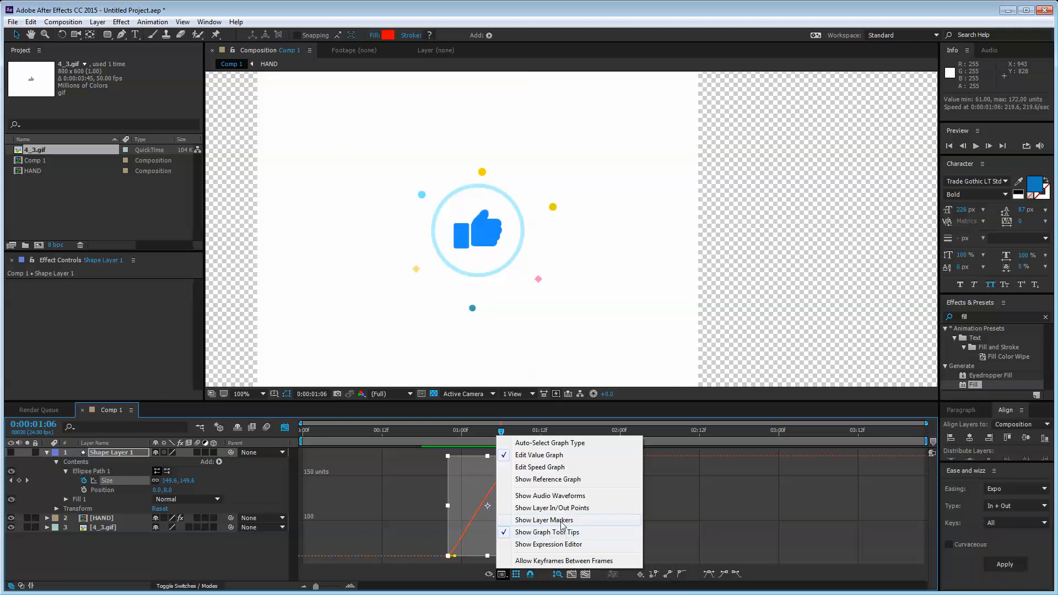
{"action": "left_click", "coordinate": [557, 468]}
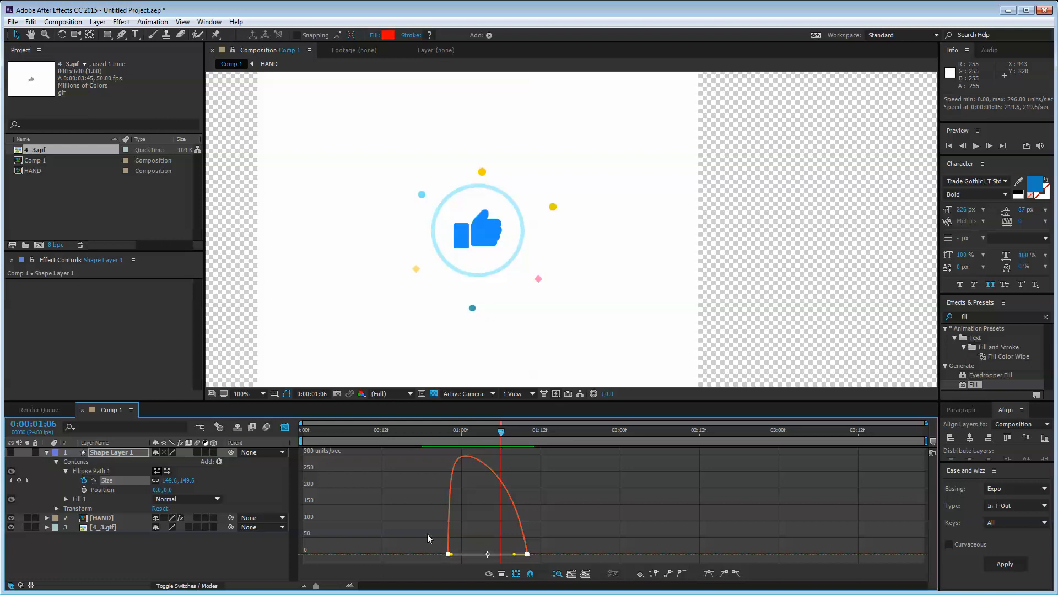
- Reshape the Size speed curve so the circle grows fastest at the start and slows gradually towards the second keyframe
{"action": "left_click_drag", "start_coordinate": [427, 534], "coordinate": [472, 558]}
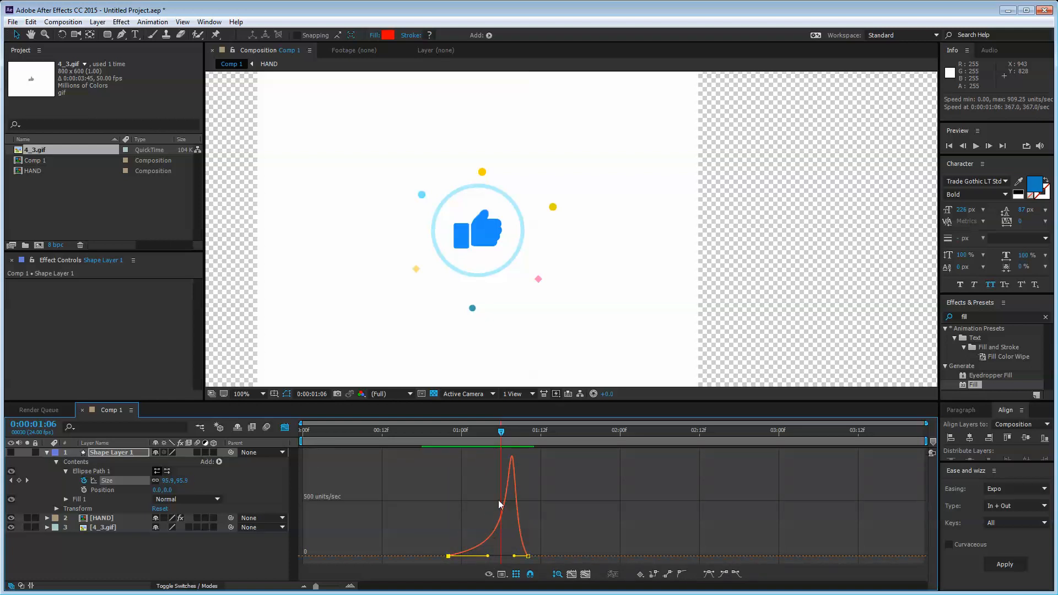
{"action": "left_click_drag", "start_coordinate": [488, 556], "coordinate": [449, 556]}
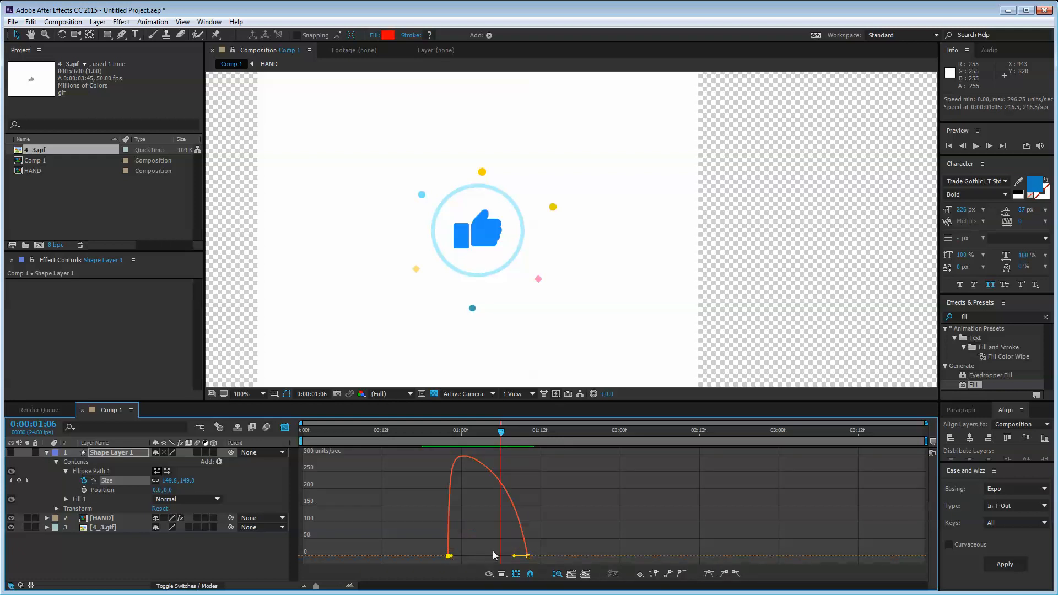
{"action": "left_click_drag", "start_coordinate": [515, 556], "coordinate": [487, 555]}
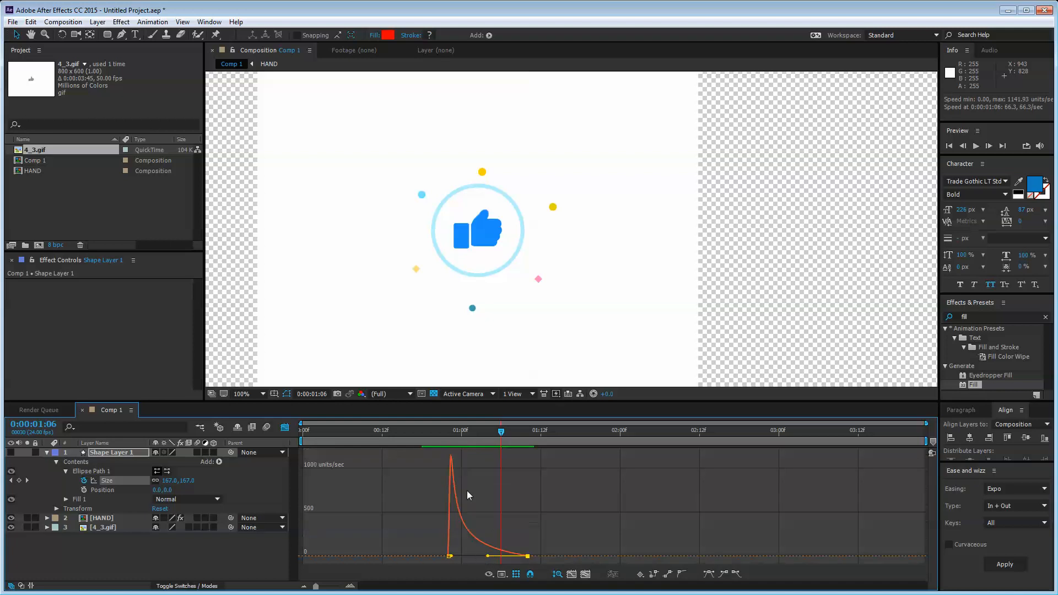
{"action": "left_click", "coordinate": [285, 427]}
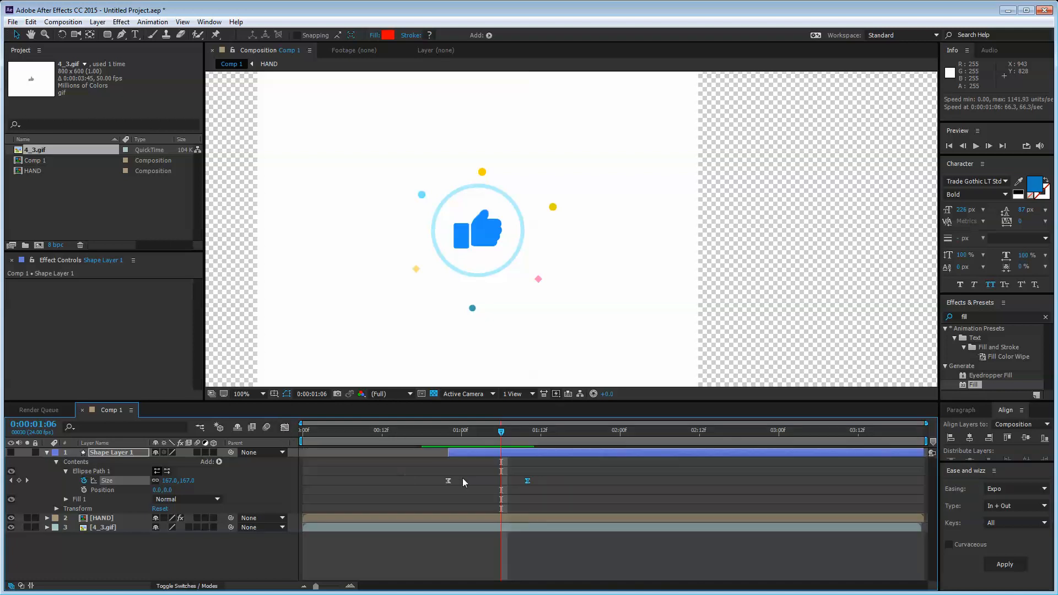
- Turn the shape layer visible again and compare its circle with the GIF's at 0:00:01:00 and 0:00:00:23
{"action": "left_click", "coordinate": [457, 449]}
{"action": "left_click_drag", "start_coordinate": [447, 433], "coordinate": [461, 436]}
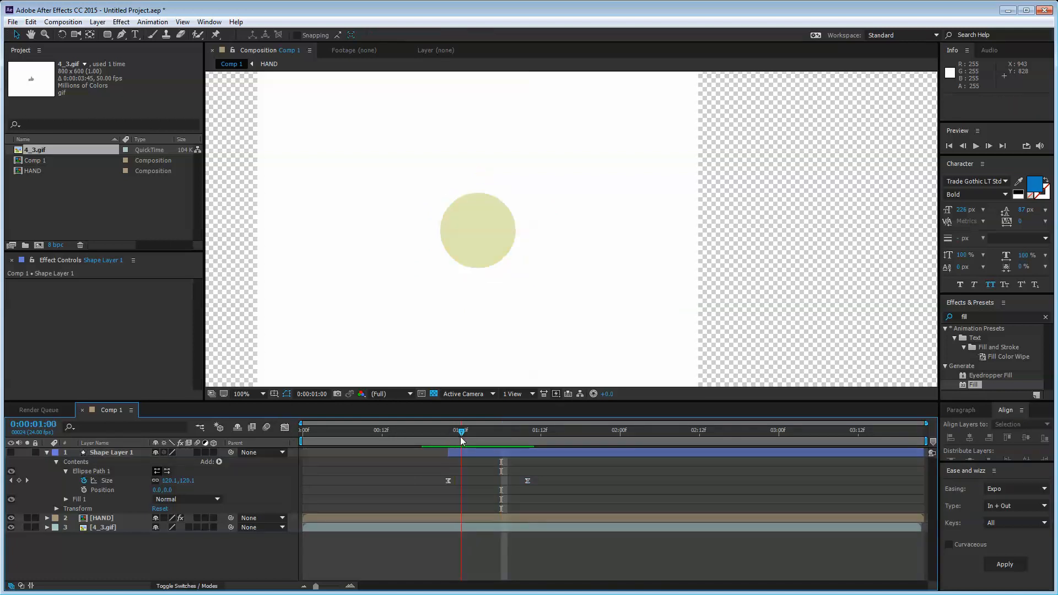
{"action": "left_click", "coordinate": [11, 452]}
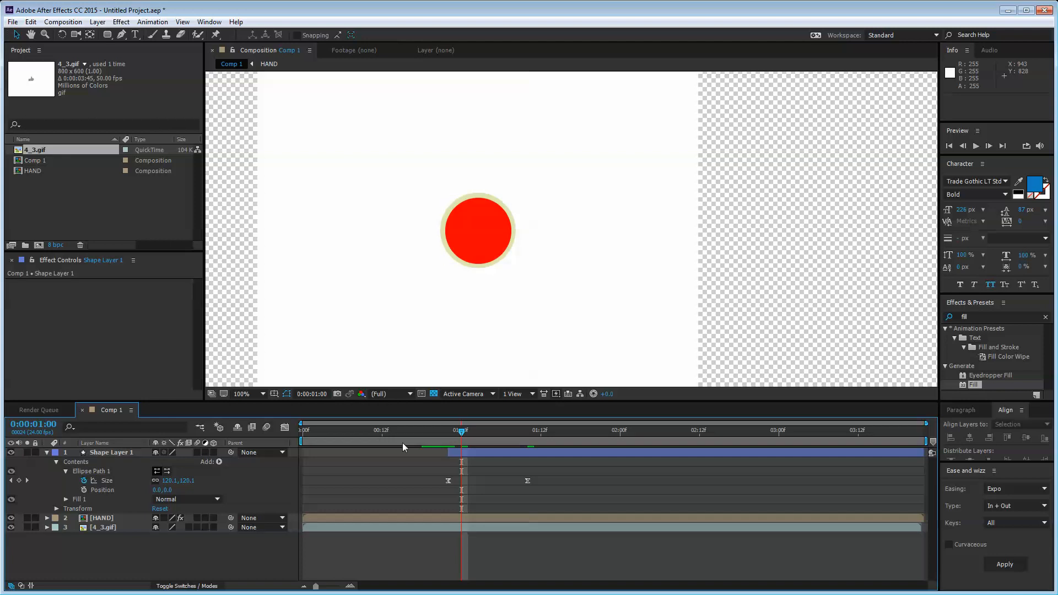
{"action": "mouse_move", "coordinate": [459, 433]}
{"action": "left_mouse_down"}
{"action": "mouse_move", "coordinate": [449, 434]}
{"action": "mouse_move", "coordinate": [488, 434]}
{"action": "mouse_move", "coordinate": [455, 433]}
{"action": "left_mouse_up"}
- Steepen the start of the Size speed curve to match the GIF's circle at 0:00:00:23 and check it up to 0:00:01:03
{"action": "left_click", "coordinate": [284, 428]}
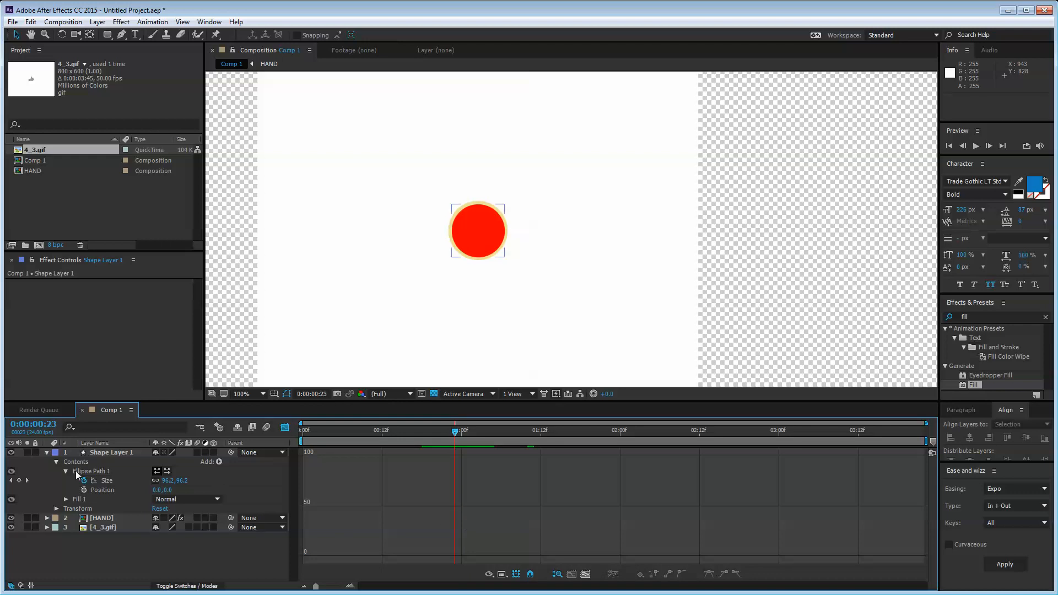
{"action": "left_click", "coordinate": [108, 480]}
{"action": "left_click", "coordinate": [449, 557]}
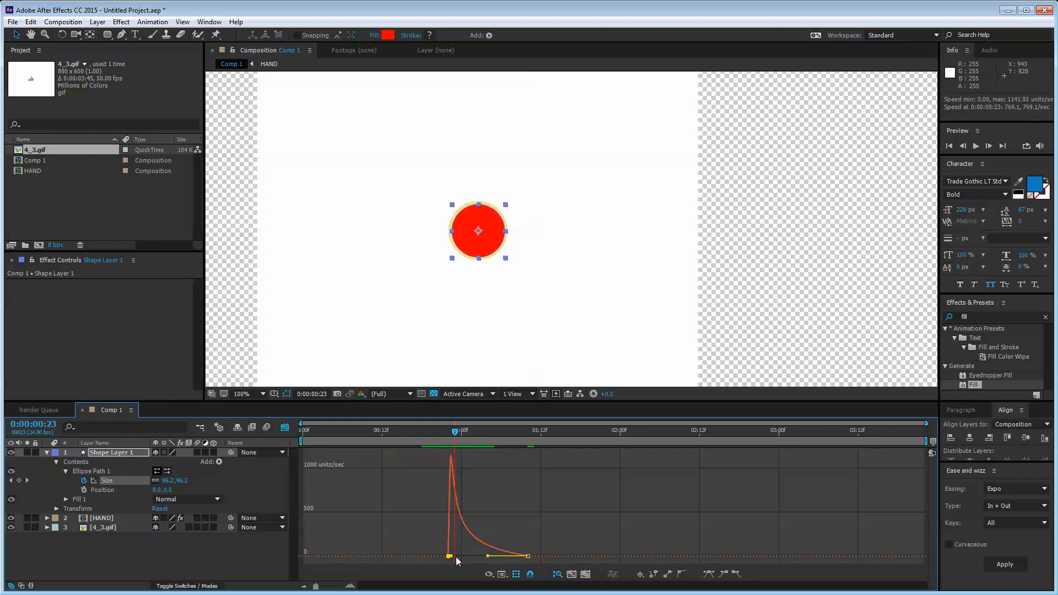
{"action": "left_click_drag", "start_coordinate": [489, 557], "coordinate": [444, 558]}
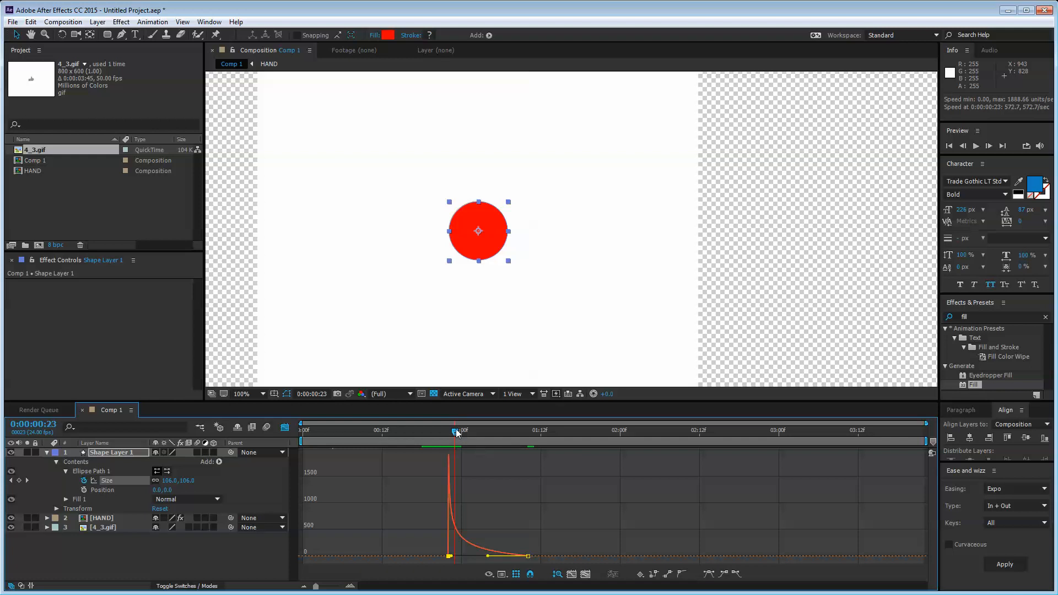
{"action": "left_click_drag", "start_coordinate": [456, 433], "coordinate": [481, 433]}
{"action": "left_click", "coordinate": [285, 427]}
- Compare the circle with the GIF at 8% layer opacity, ending with the opacity restored to 100%
{"action": "left_click", "coordinate": [441, 433]}
{"action": "left_click", "coordinate": [103, 453]}
{"action": "key", "text": "t"}
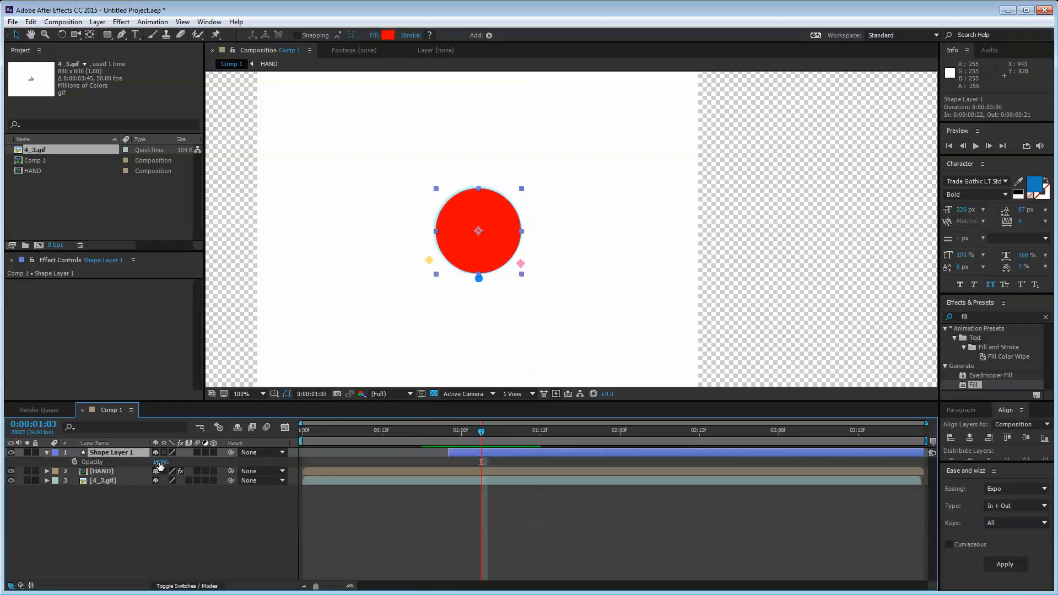
{"action": "left_click_drag", "start_coordinate": [159, 462], "coordinate": [112, 469]}
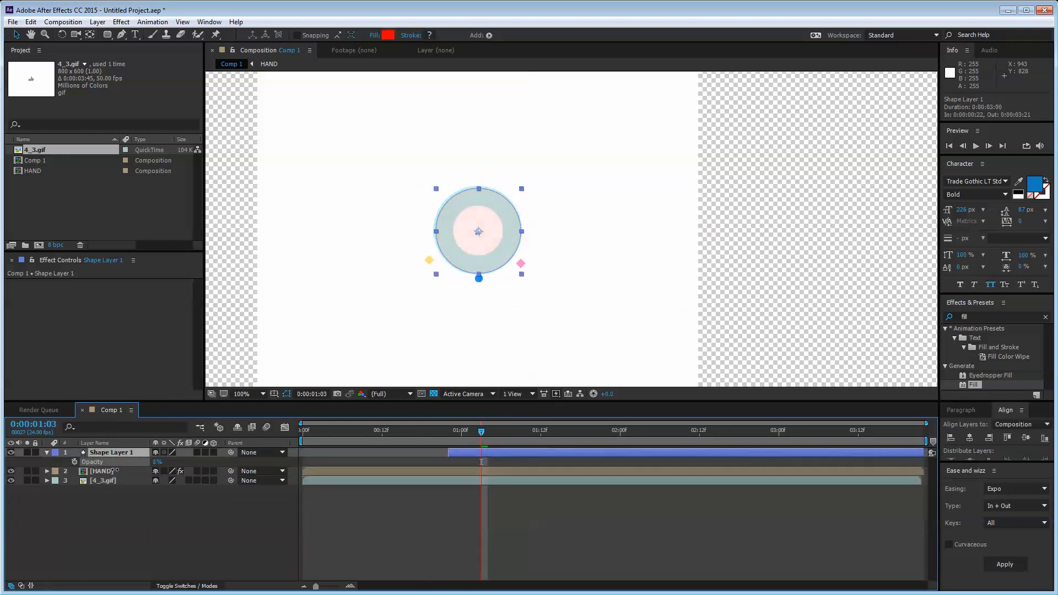
{"action": "left_click", "coordinate": [150, 526]}
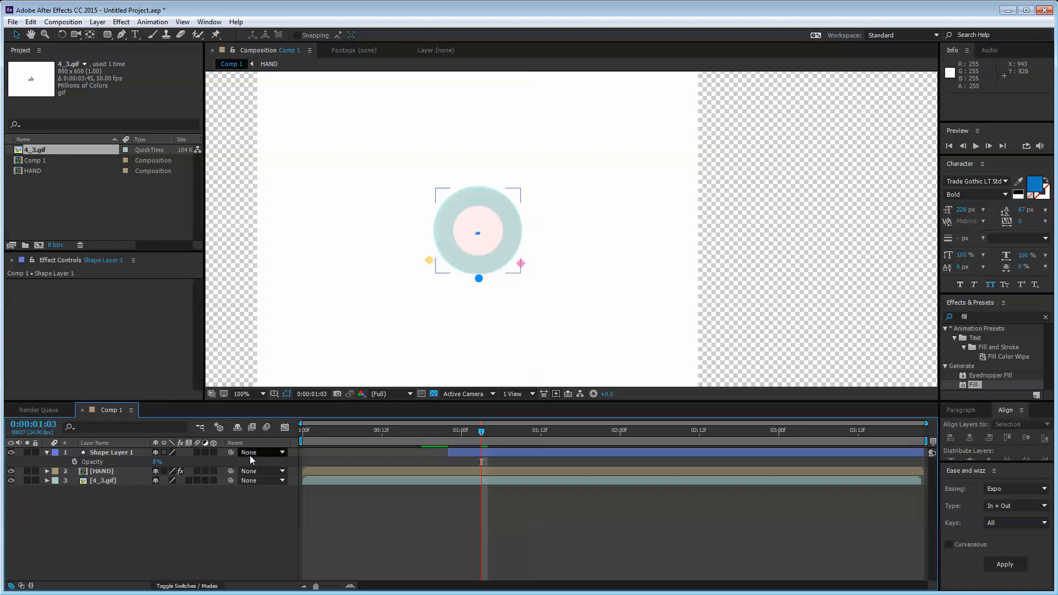
{"action": "mouse_move", "coordinate": [487, 435]}
{"action": "left_mouse_down"}
{"action": "mouse_move", "coordinate": [456, 430]}
{"action": "mouse_move", "coordinate": [507, 423]}
{"action": "mouse_move", "coordinate": [478, 427]}
{"action": "left_mouse_up"}
{"action": "key", "text": "space"}
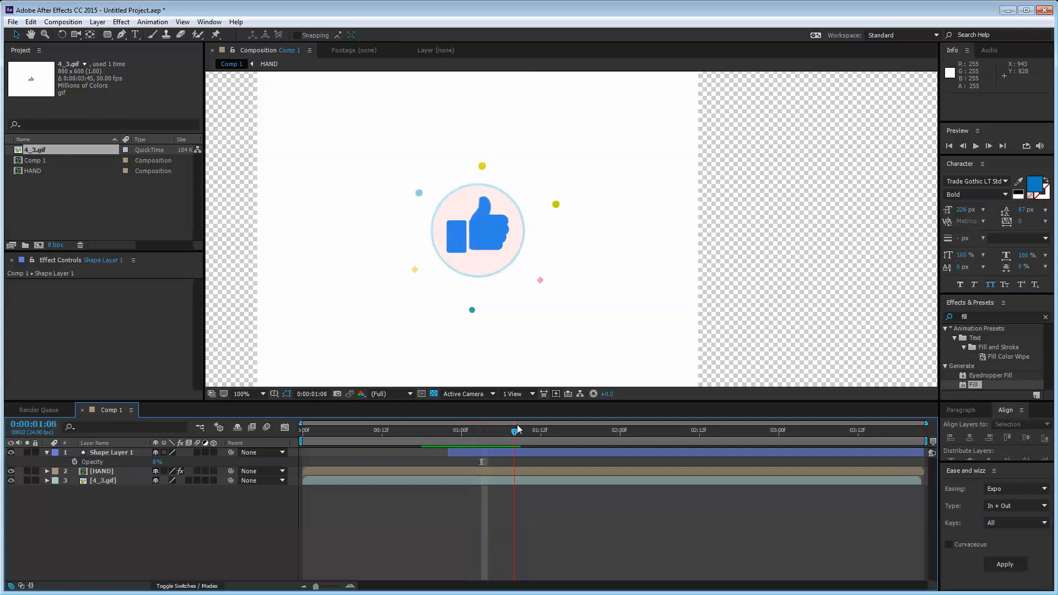
{"action": "left_click_drag", "start_coordinate": [157, 461], "coordinate": [208, 462]}
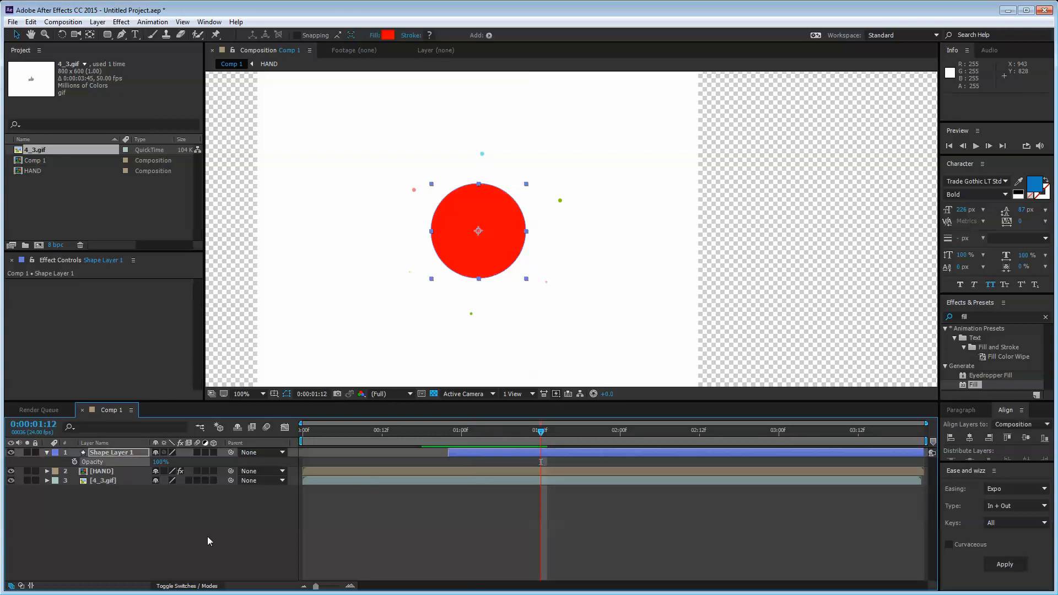
{"action": "left_click", "coordinate": [208, 541]}
- Move the red circle horizontally beside the GIF's ring to position 1248, 549 and compare both at 0:00:01:05
{"action": "left_click_drag", "start_coordinate": [489, 265], "coordinate": [661, 248]}
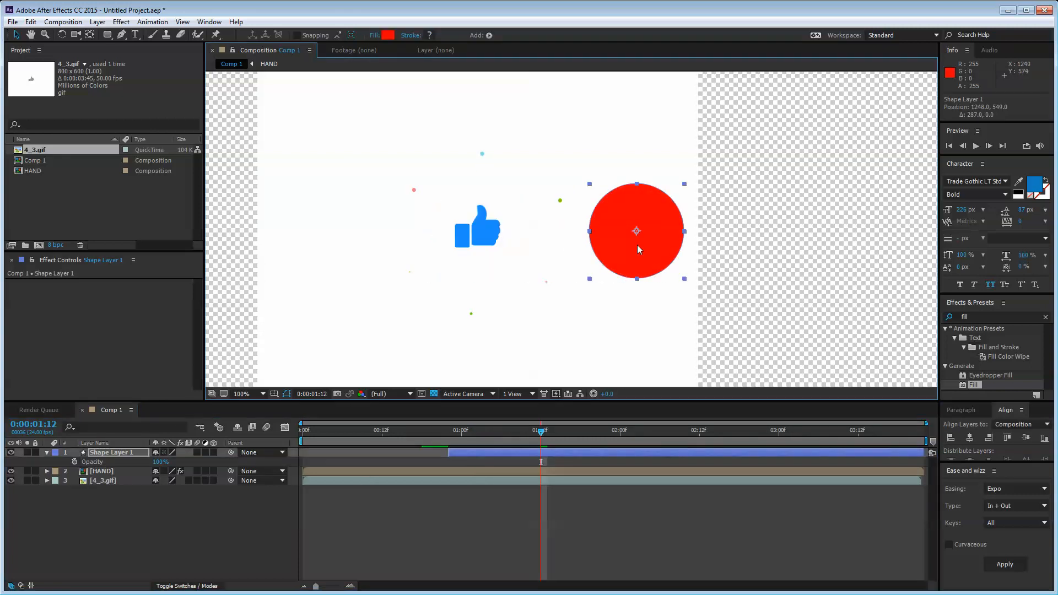
{"action": "left_click", "coordinate": [501, 432]}
{"action": "left_click_drag", "start_coordinate": [441, 429], "coordinate": [494, 420]}
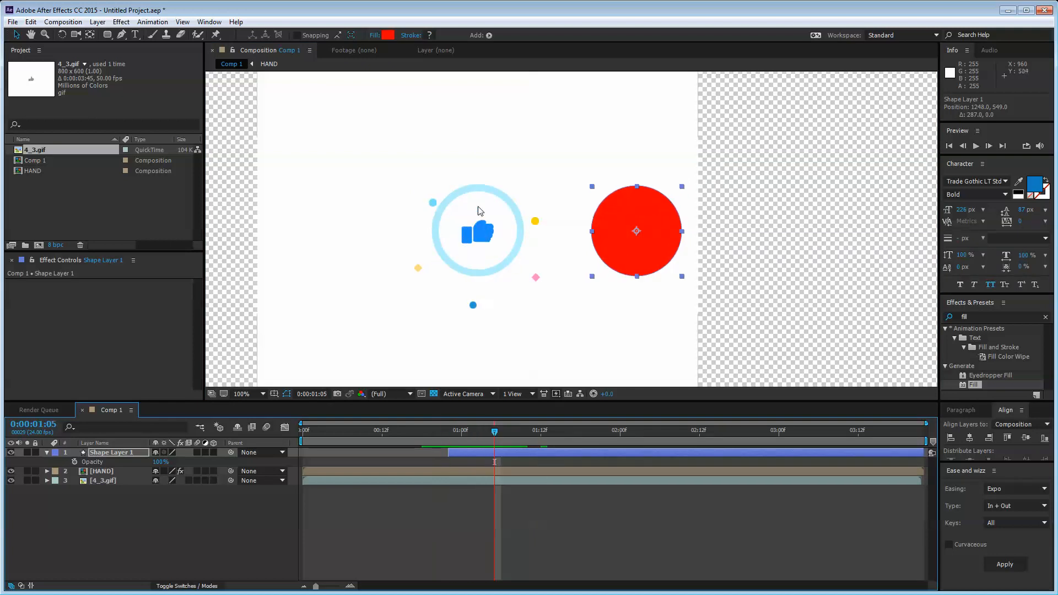
- Duplicate Shape Layer 1 and display the blending mode and track matte columns in the timeline
{"action": "left_click", "coordinate": [99, 535]}
{"action": "left_click", "coordinate": [110, 453]}
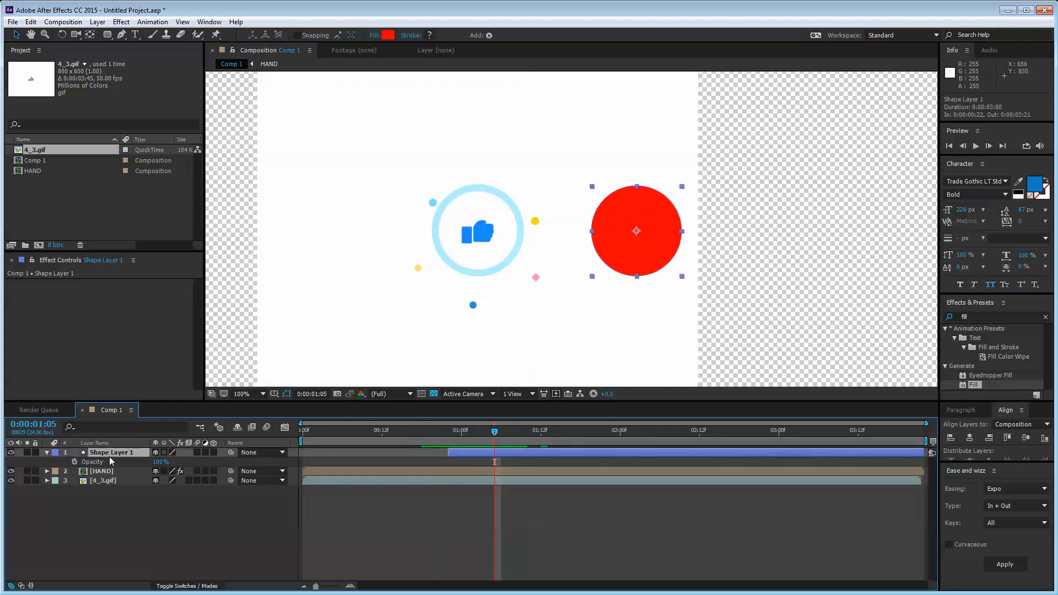
{"action": "key", "text": "ctrl+d"}
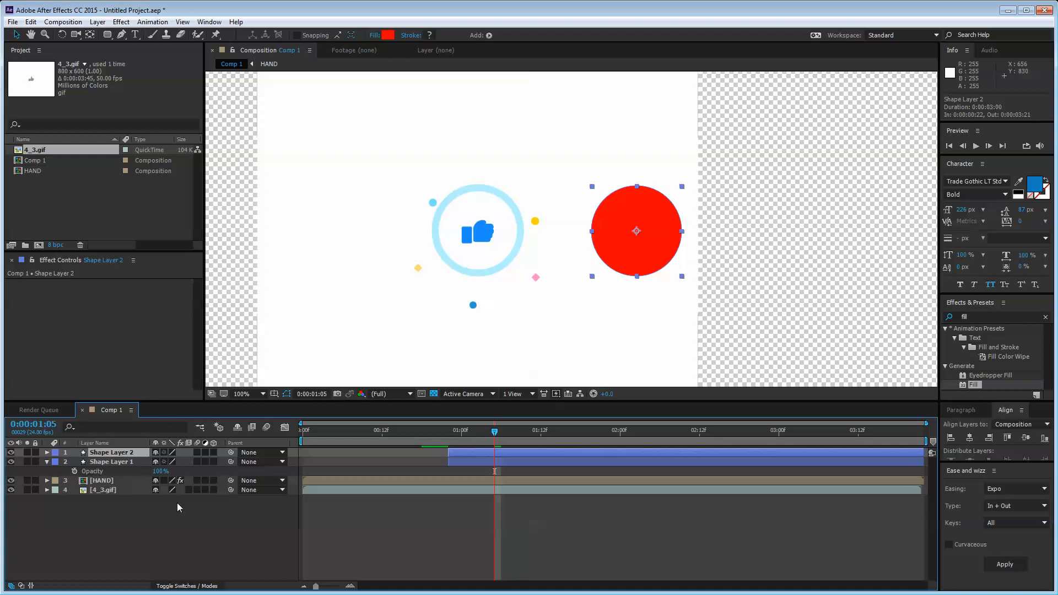
{"action": "left_click", "coordinate": [199, 585]}
{"action": "left_click", "coordinate": [220, 461]}
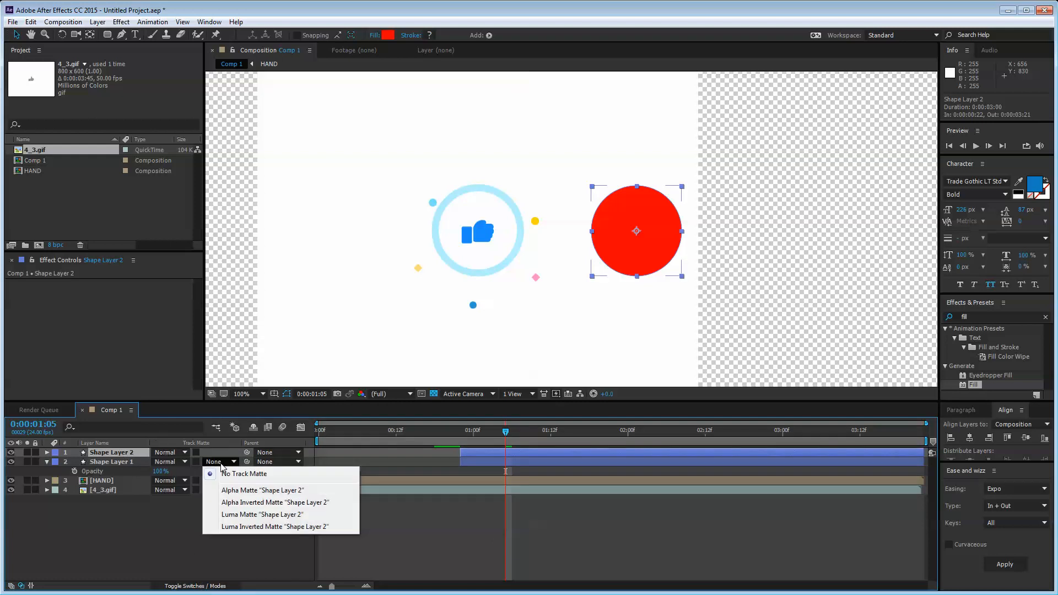
{"action": "left_click", "coordinate": [113, 524]}
- Hide Shape Layer 1 and shift Shape Layer 2 in time to start at 0:00:01:02, where the GIF's inner circle grows
{"action": "left_click", "coordinate": [132, 453]}
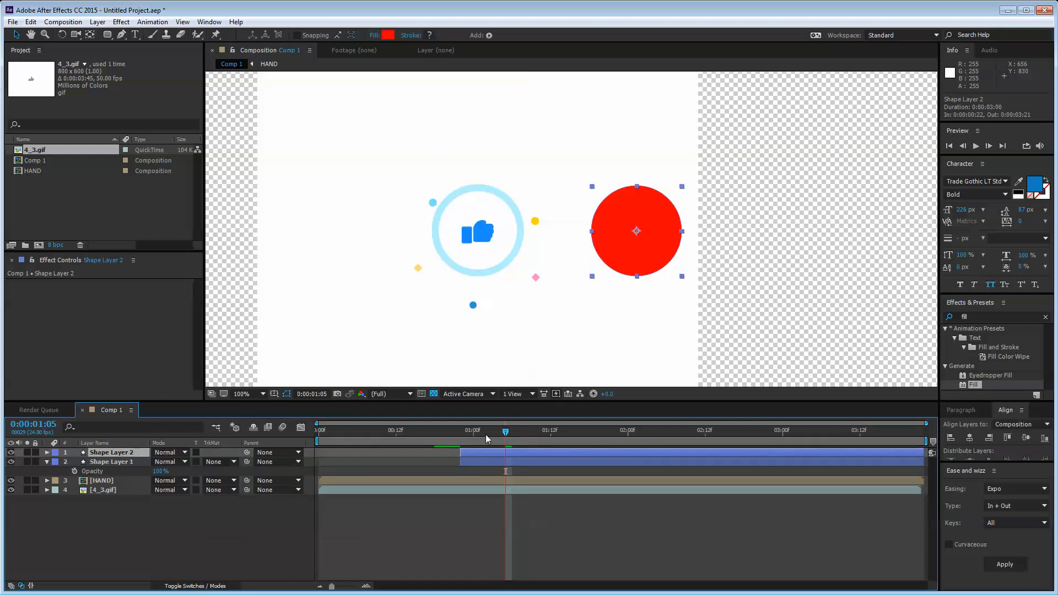
{"action": "left_click", "coordinate": [466, 431]}
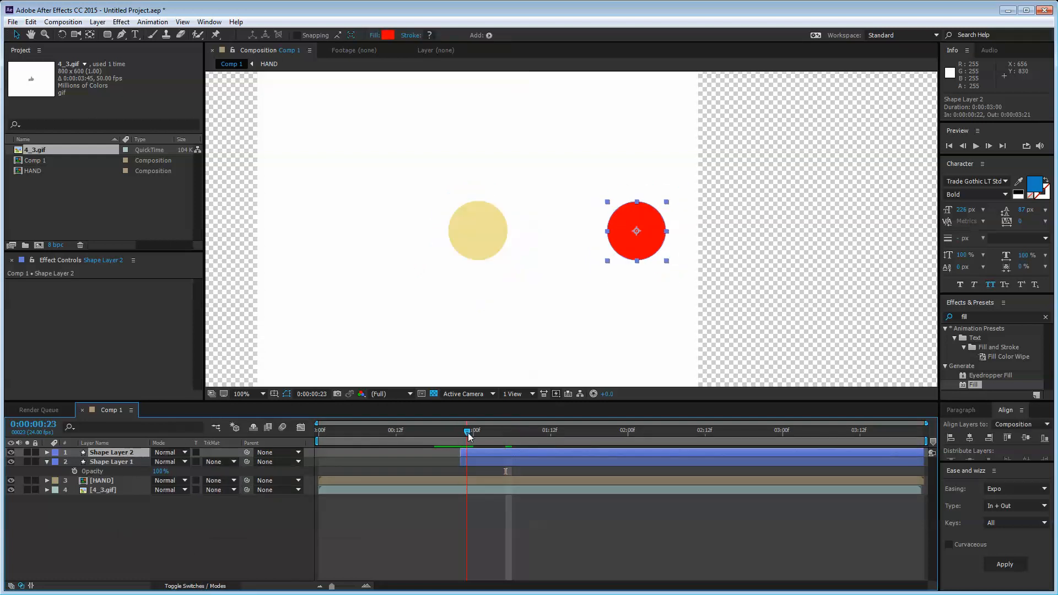
{"action": "left_click_drag", "start_coordinate": [470, 437], "coordinate": [486, 437]}
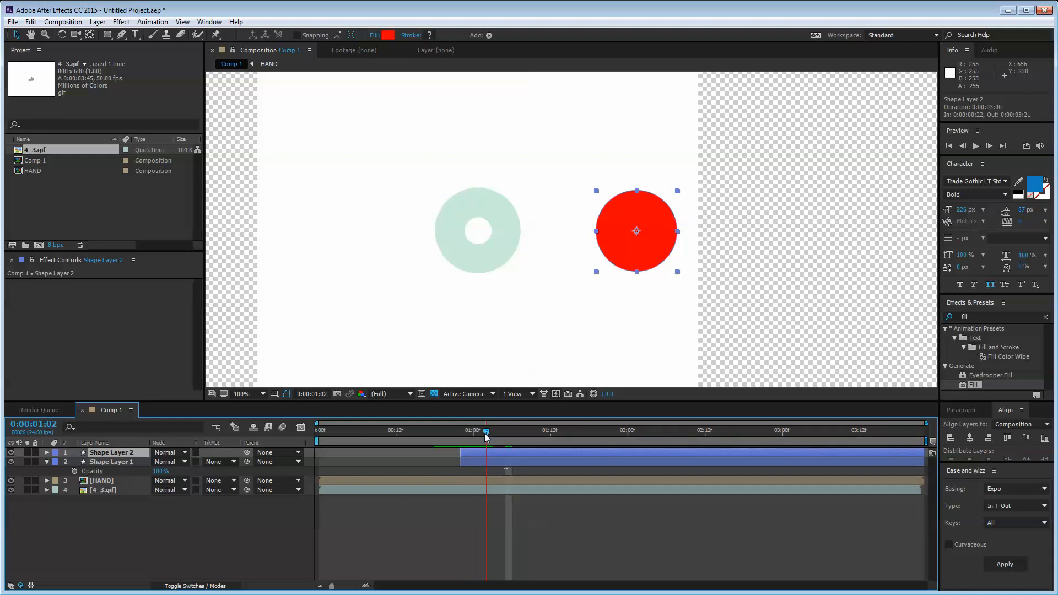
{"action": "left_click", "coordinate": [11, 462]}
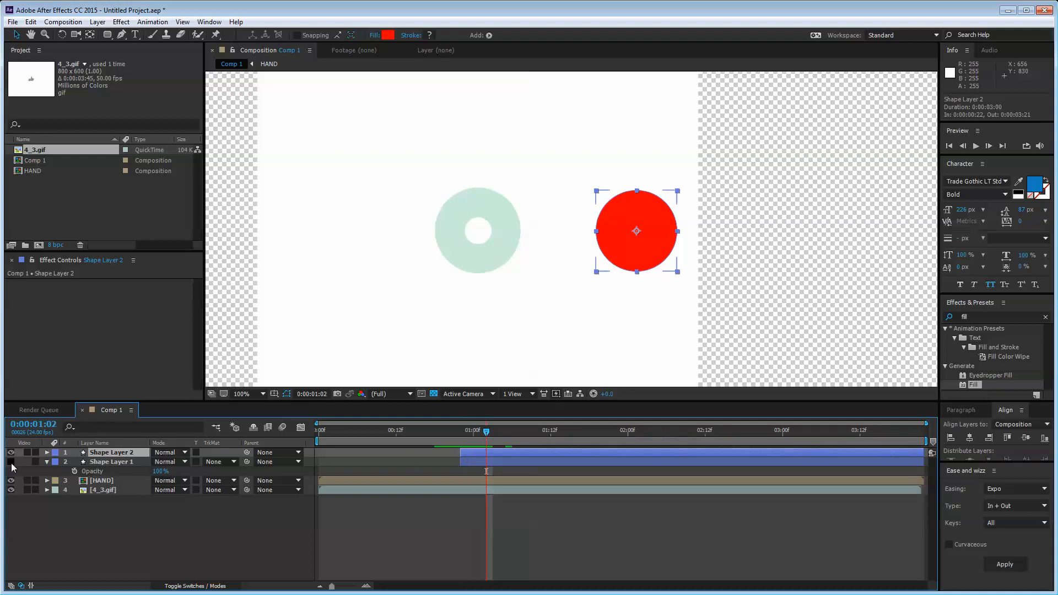
{"action": "left_click", "coordinate": [94, 567]}
{"action": "left_click", "coordinate": [127, 456]}
{"action": "left_click_drag", "start_coordinate": [485, 460], "coordinate": [510, 451]}
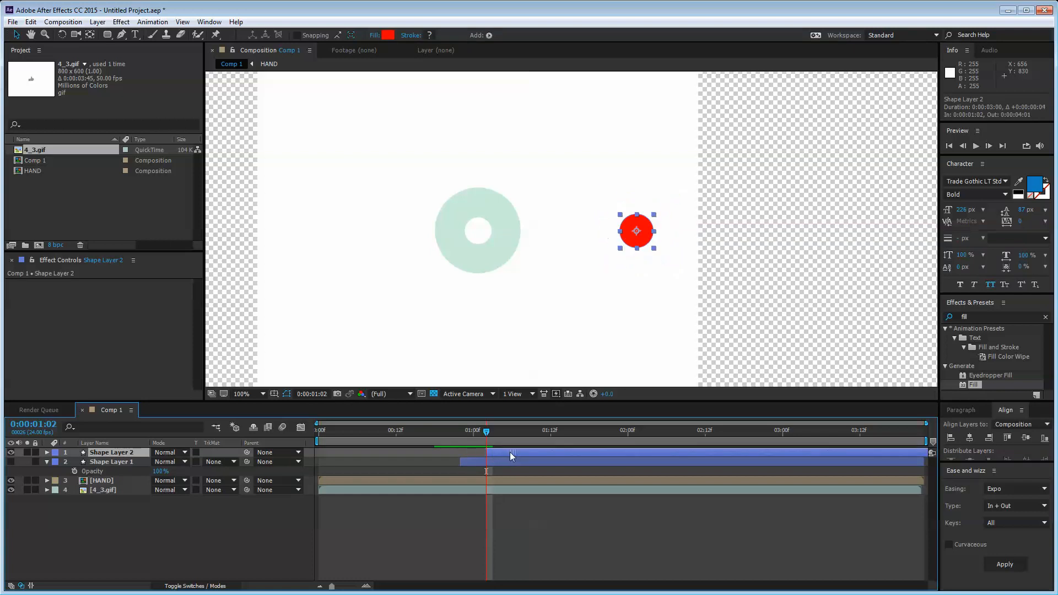
{"action": "left_click", "coordinate": [445, 536]}
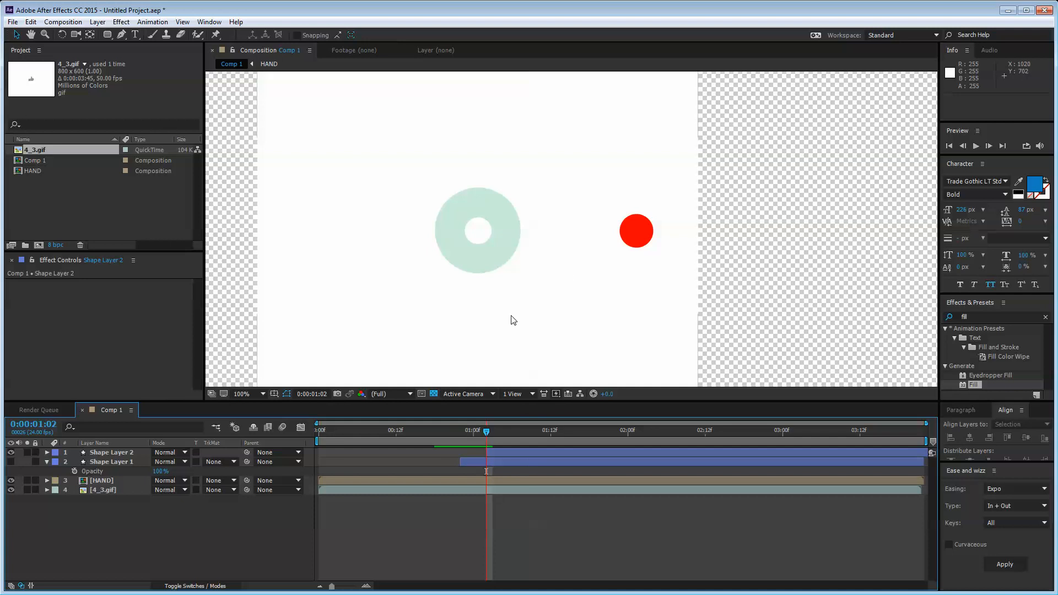
- Turn Shape Layer 1 visible again and fill Shape Layer 2 with white, checking the ring up to 0:00:01:07
{"action": "left_click", "coordinate": [10, 461]}
{"action": "left_click", "coordinate": [110, 452]}
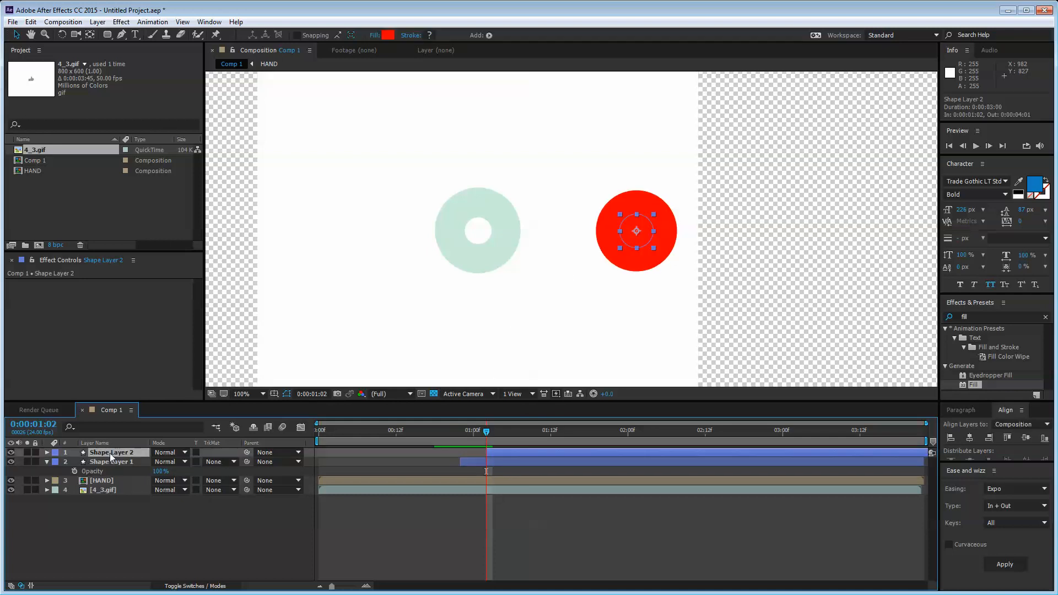
{"action": "left_click", "coordinate": [387, 36]}
{"action": "left_click_drag", "start_coordinate": [340, 308], "coordinate": [246, 233]}
{"action": "key", "text": "Return"}
{"action": "left_click", "coordinate": [201, 564]}
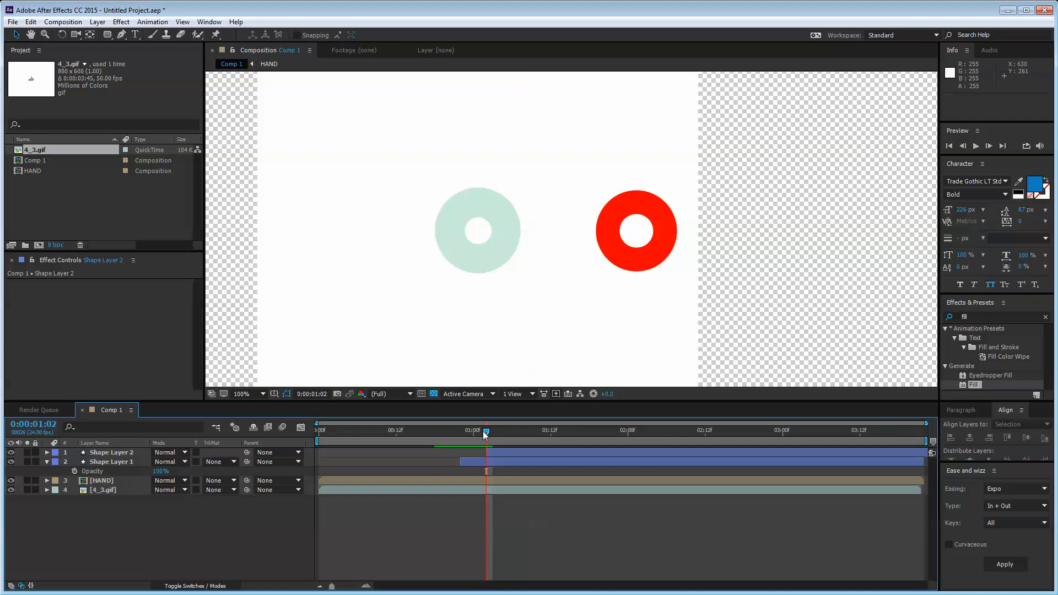
{"action": "left_click_drag", "start_coordinate": [482, 430], "coordinate": [518, 440]}
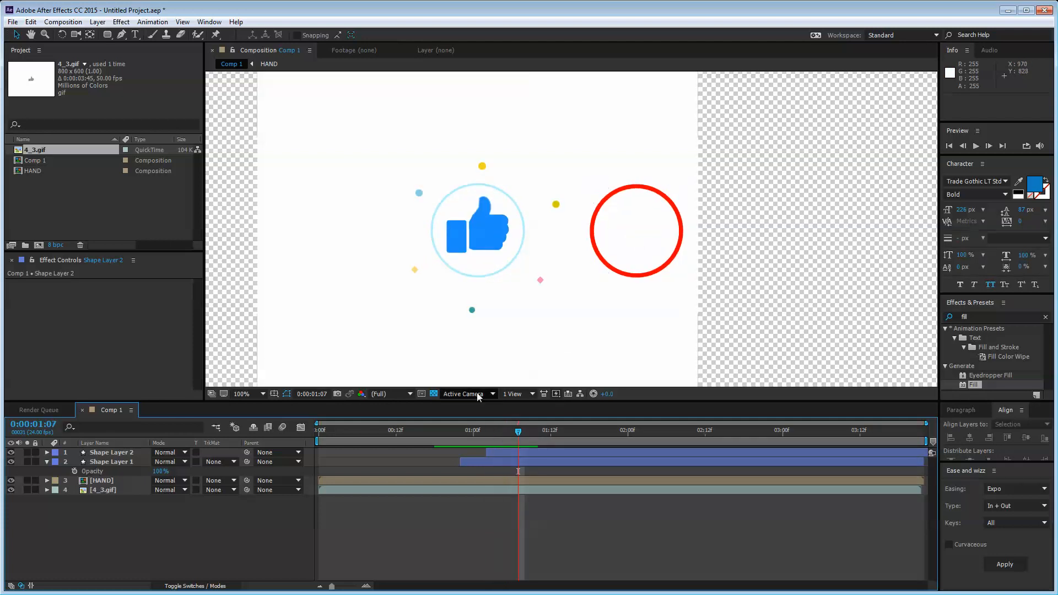
- Set Shape Layer 1's track matte to Alpha Inverted Matte using Shape Layer 2, after trying Alpha Matte
{"action": "left_click", "coordinate": [219, 461]}
{"action": "left_click", "coordinate": [231, 490]}
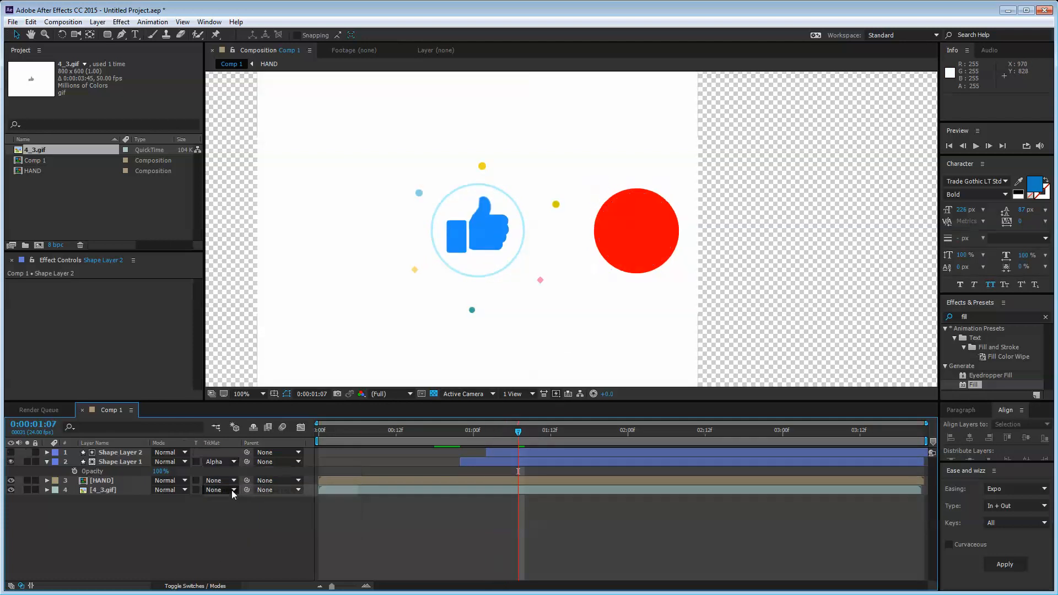
{"action": "left_click", "coordinate": [219, 461]}
{"action": "left_click", "coordinate": [229, 501]}
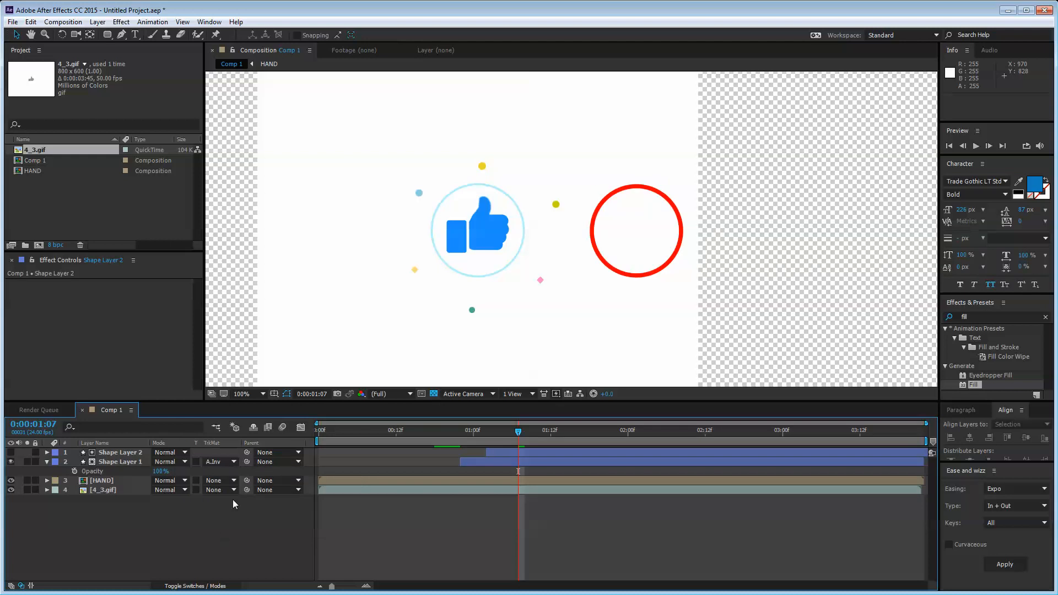
- Parent Shape Layer 2 to Shape Layer 1 so both circles of the ring move together
{"action": "left_click", "coordinate": [621, 210]}
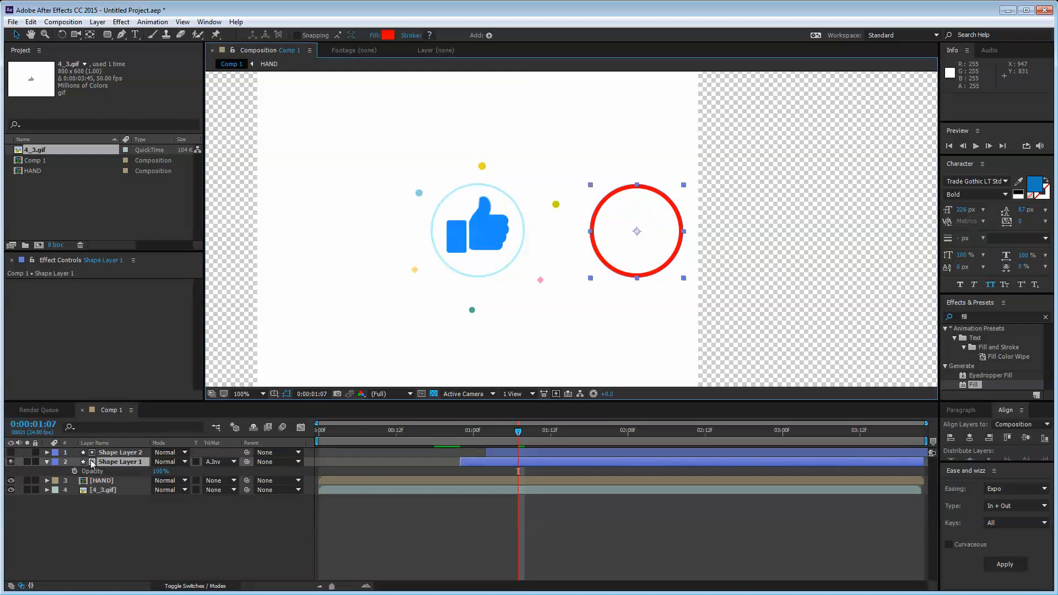
{"action": "left_click", "coordinate": [120, 453]}
{"action": "left_click", "coordinate": [339, 495]}
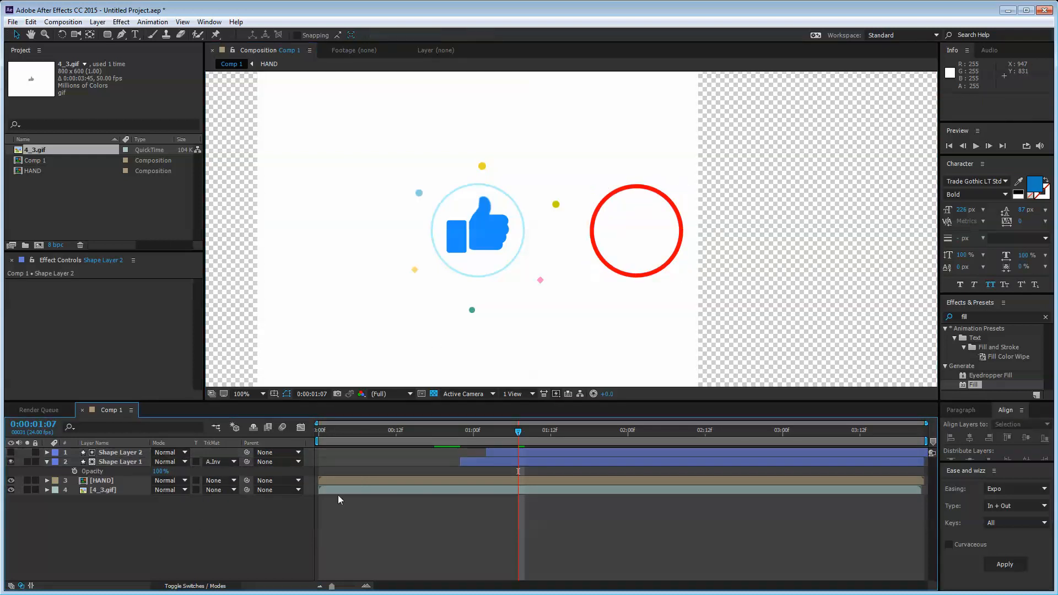
{"action": "left_click_drag", "start_coordinate": [521, 436], "coordinate": [536, 450]}
{"action": "key", "text": "comma"}
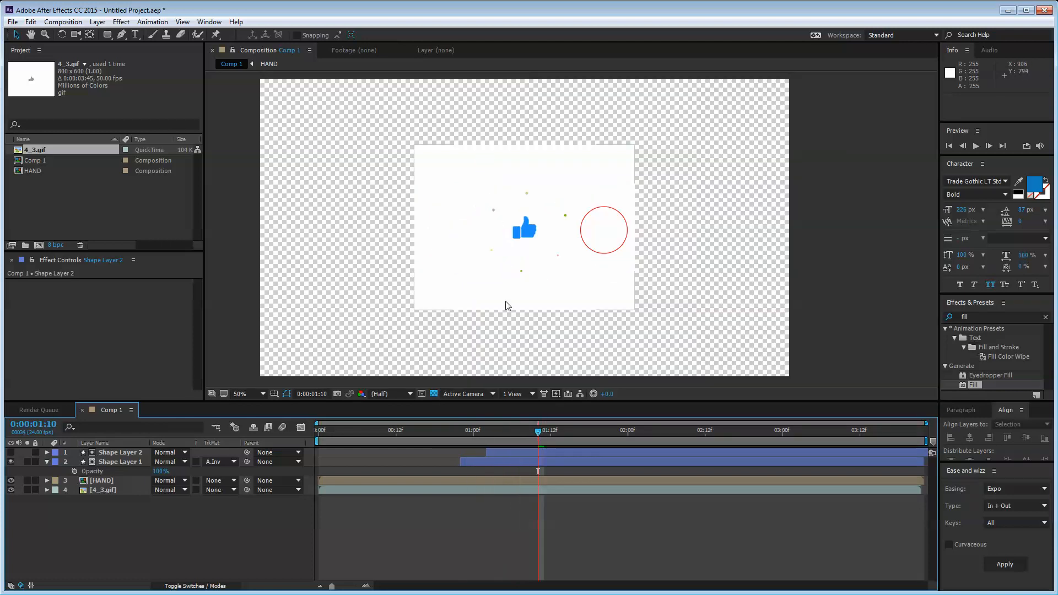
{"action": "left_click", "coordinate": [141, 461]}
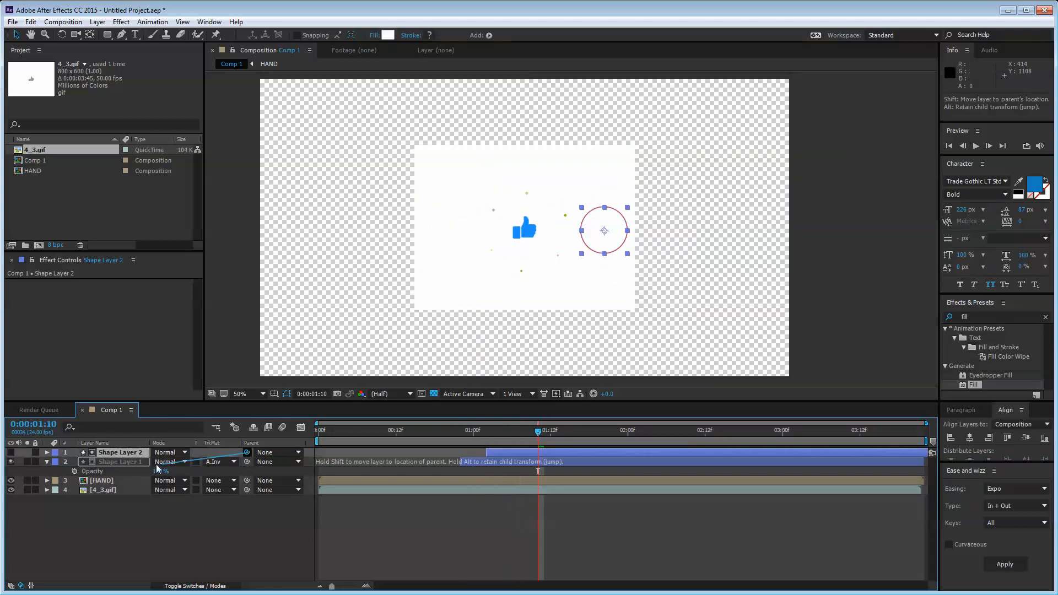
{"action": "left_click_drag", "start_coordinate": [247, 452], "coordinate": [118, 462]}
- Move Shape Layer 1 away from the GIF and back beside its circle, checking the ring at 0:00:01:03
{"action": "left_click_drag", "start_coordinate": [625, 231], "coordinate": [709, 255]}
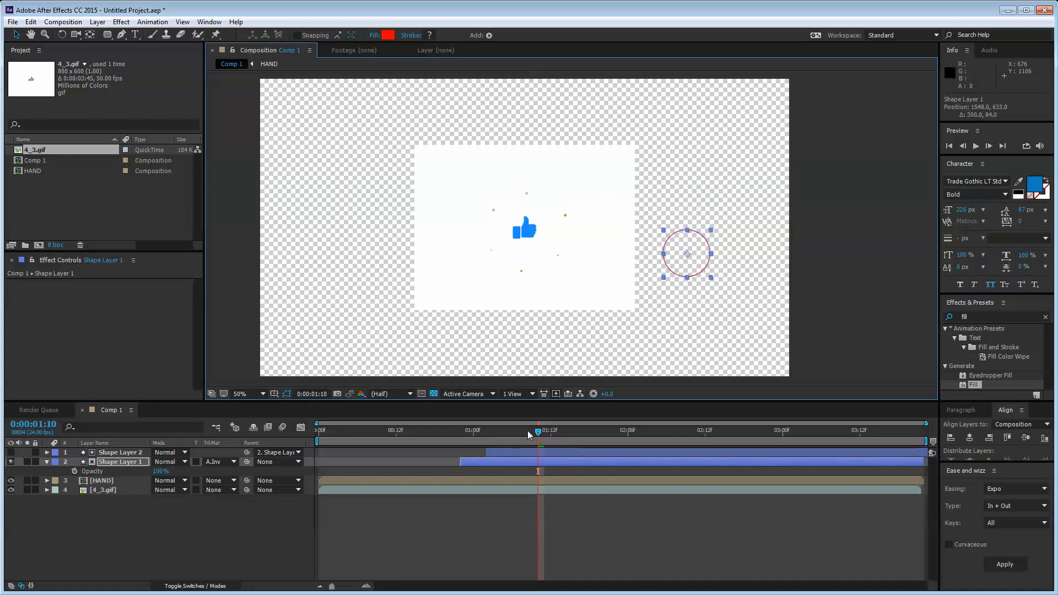
{"action": "left_click_drag", "start_coordinate": [527, 430], "coordinate": [492, 430]}
{"action": "left_click_drag", "start_coordinate": [695, 251], "coordinate": [601, 217]}
{"action": "scroll", "coordinate": [598, 220], "scroll_direction": "up", "scroll_amount": 1}
{"action": "left_click", "coordinate": [224, 518]}
{"action": "left_click", "coordinate": [141, 452]}
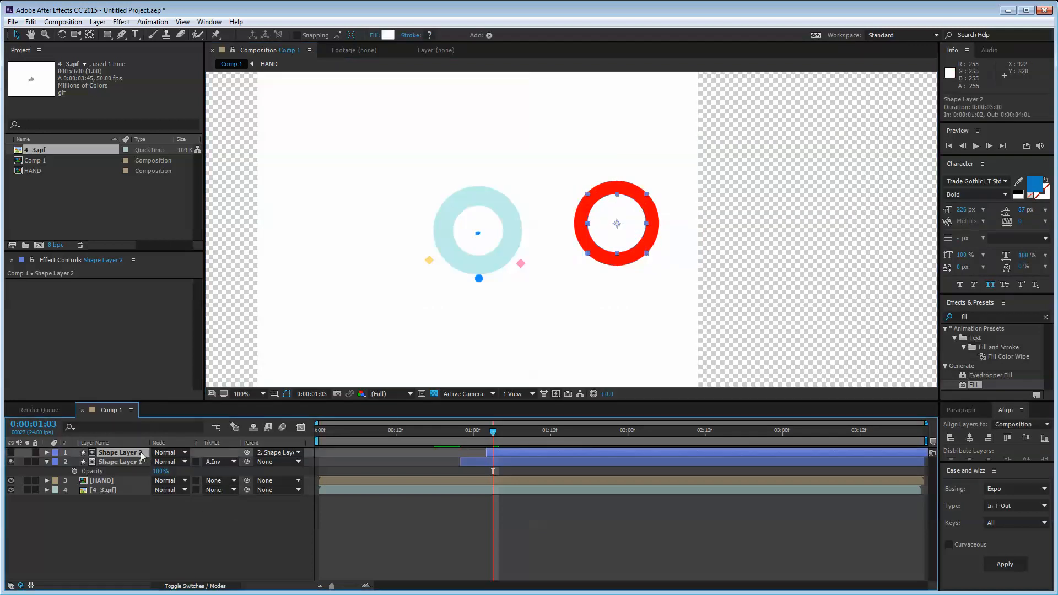
{"action": "left_click", "coordinate": [219, 462]}
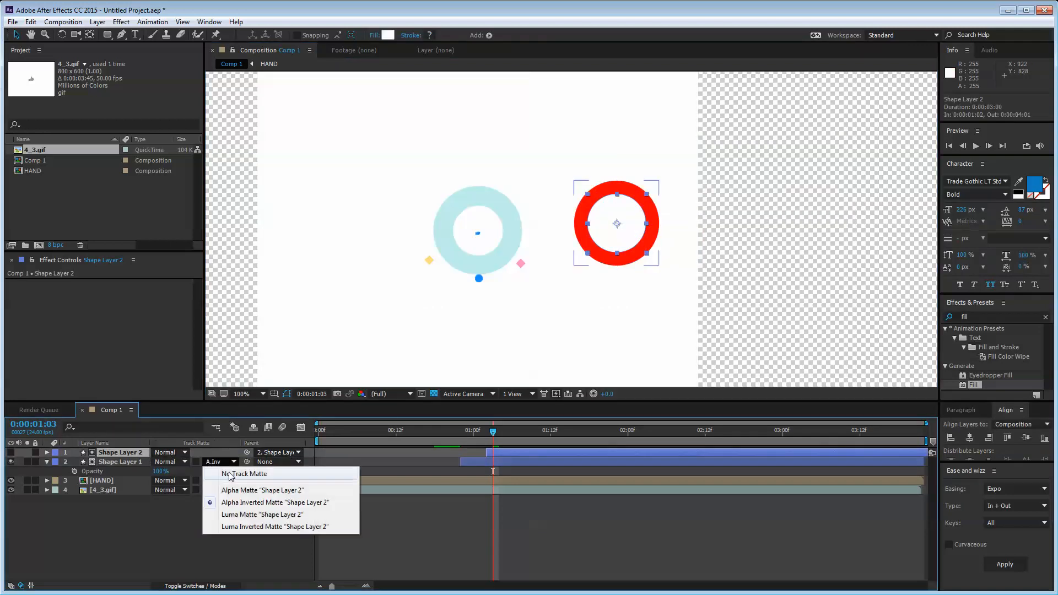
{"action": "left_click", "coordinate": [114, 510]}
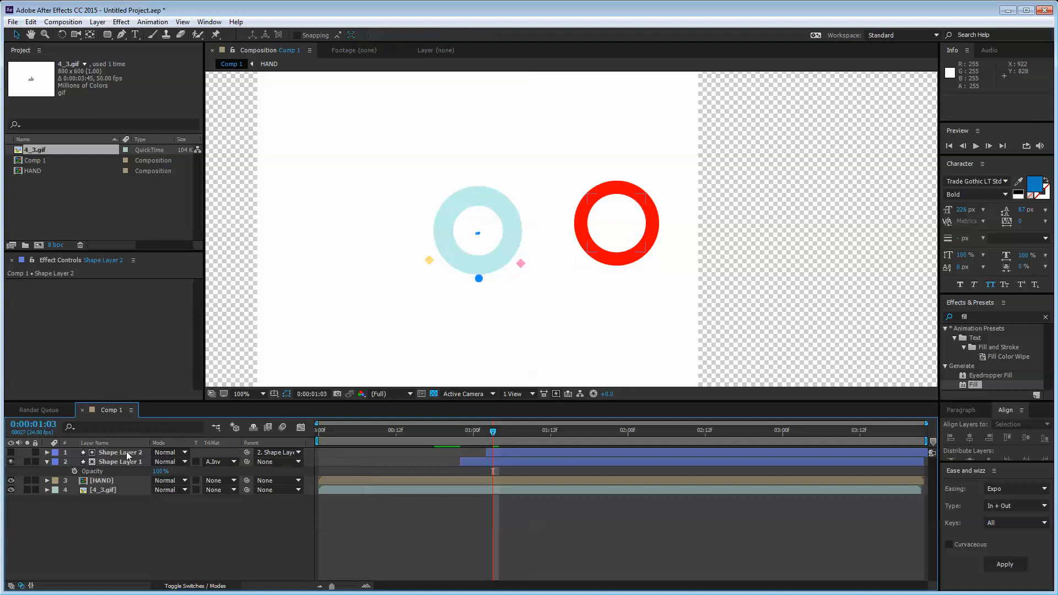
- Reposition Shape Layer 1 at about 1207, 555, placing the ring beside the GIF's circle
{"action": "left_click", "coordinate": [125, 460]}
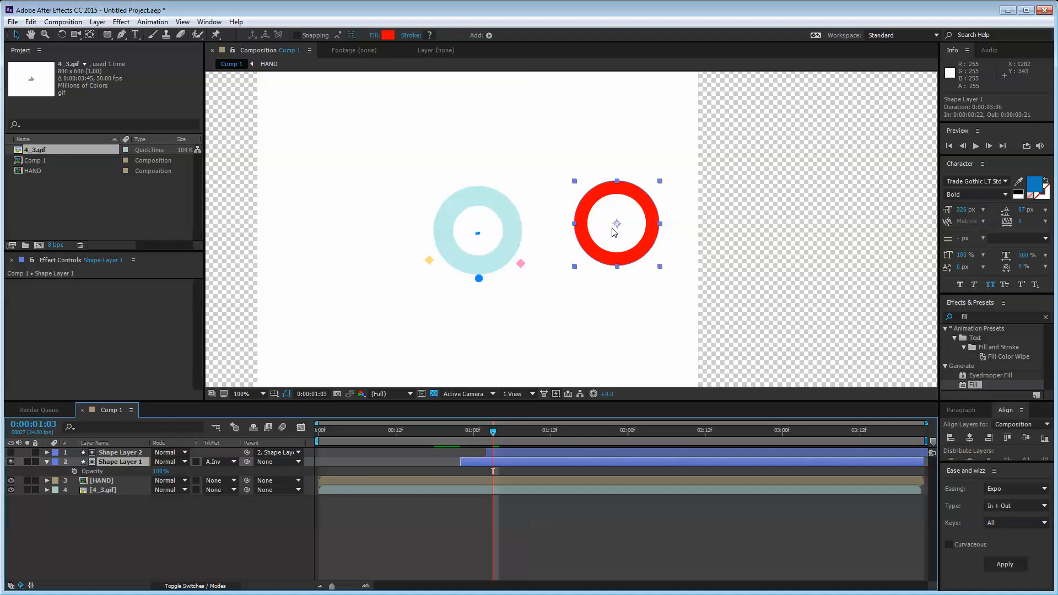
{"action": "left_click_drag", "start_coordinate": [614, 232], "coordinate": [600, 259]}
{"action": "key", "text": "ctrl+z"}
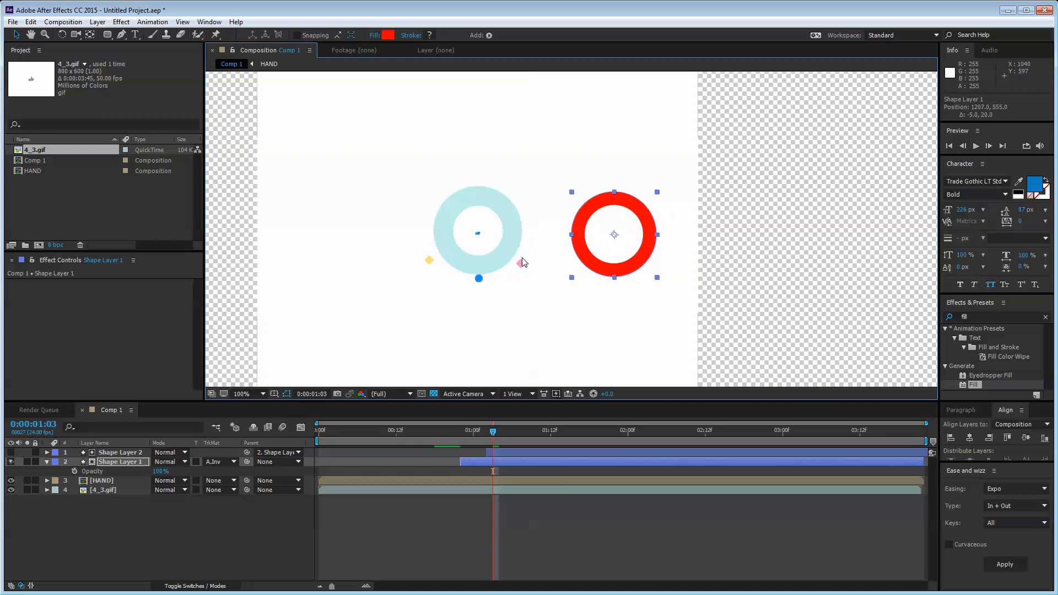
{"action": "left_click", "coordinate": [366, 462]}
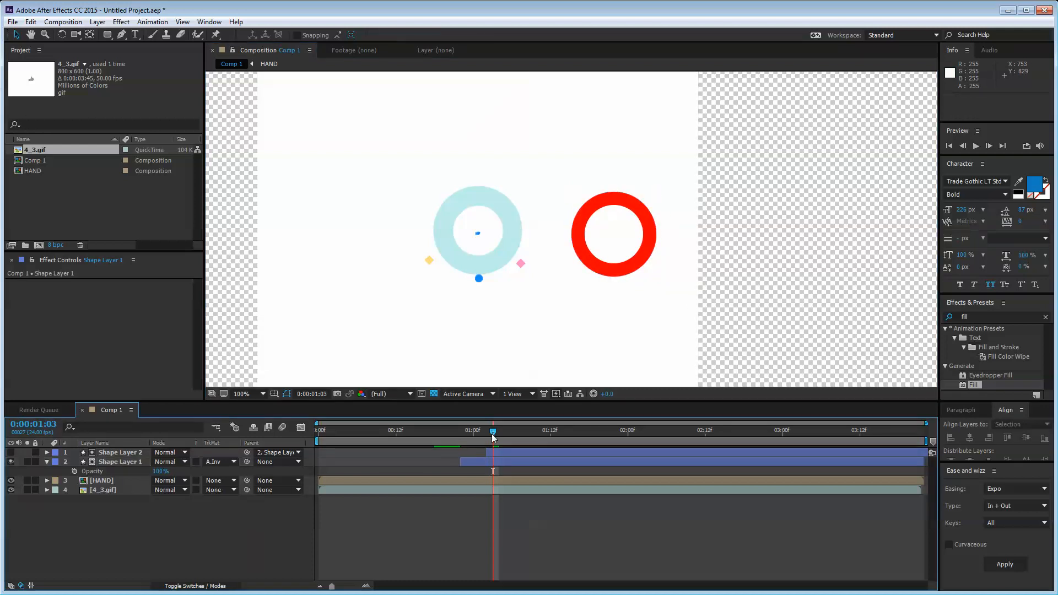
- Reveal both shape layers' keyframes and shift Shape Layer 2's last Size keyframe to 0:00:01:10
{"action": "left_click_drag", "start_coordinate": [488, 429], "coordinate": [533, 435]}
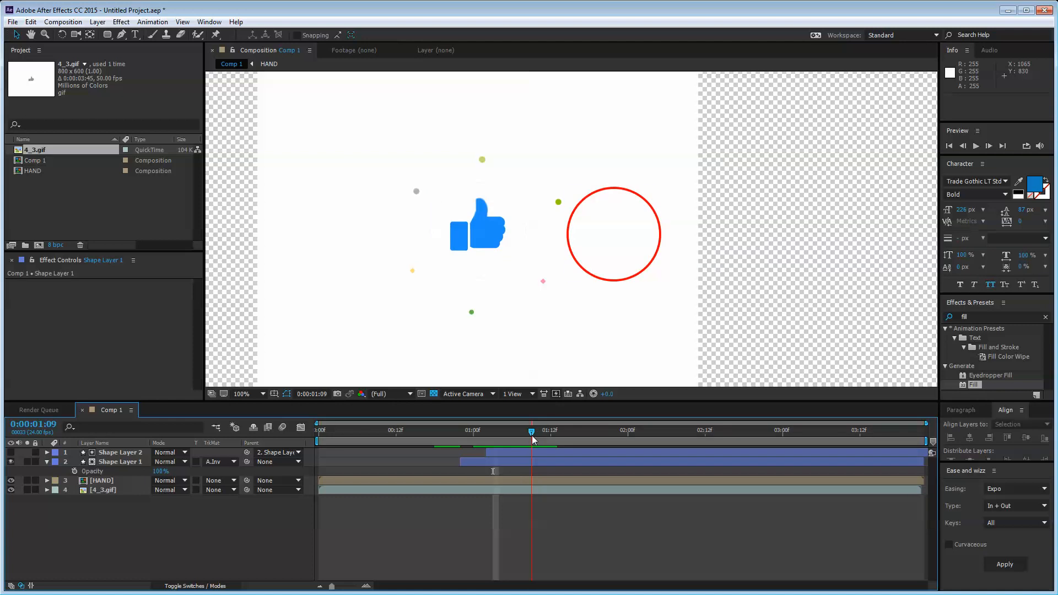
{"action": "left_click", "coordinate": [534, 452]}
{"action": "left_click", "coordinate": [536, 461], "text": "shift"}
{"action": "key", "text": "u"}
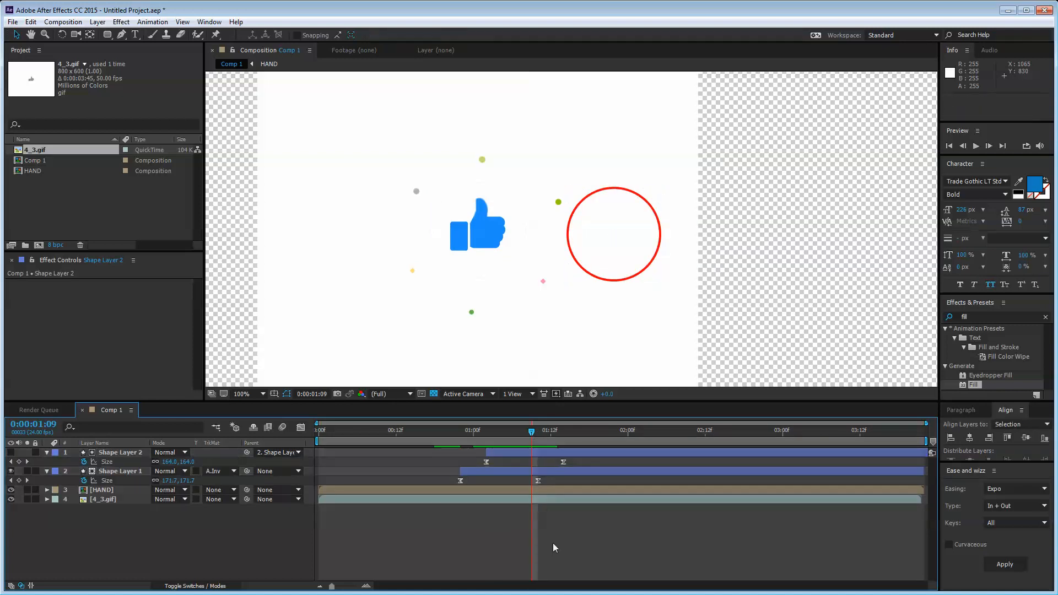
{"action": "left_click_drag", "start_coordinate": [564, 461], "coordinate": [539, 463]}
{"action": "left_click", "coordinate": [596, 543]}
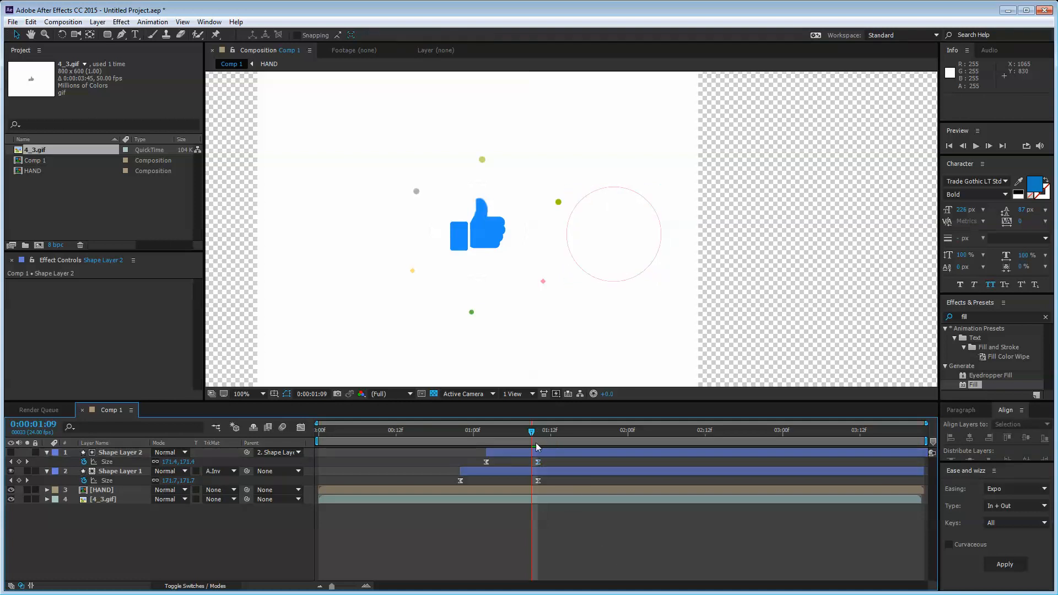
- Place Shape Layer 1's last Size keyframe at 0:00:01:09 and Shape Layer 2's at 0:00:01:10
{"action": "left_click", "coordinate": [546, 471]}
{"action": "mouse_move", "coordinate": [530, 431]}
{"action": "left_mouse_down"}
{"action": "mouse_move", "coordinate": [468, 432]}
{"action": "mouse_move", "coordinate": [527, 439]}
{"action": "mouse_move", "coordinate": [543, 462]}
{"action": "mouse_move", "coordinate": [540, 438]}
{"action": "left_mouse_up"}
{"action": "left_click", "coordinate": [563, 541]}
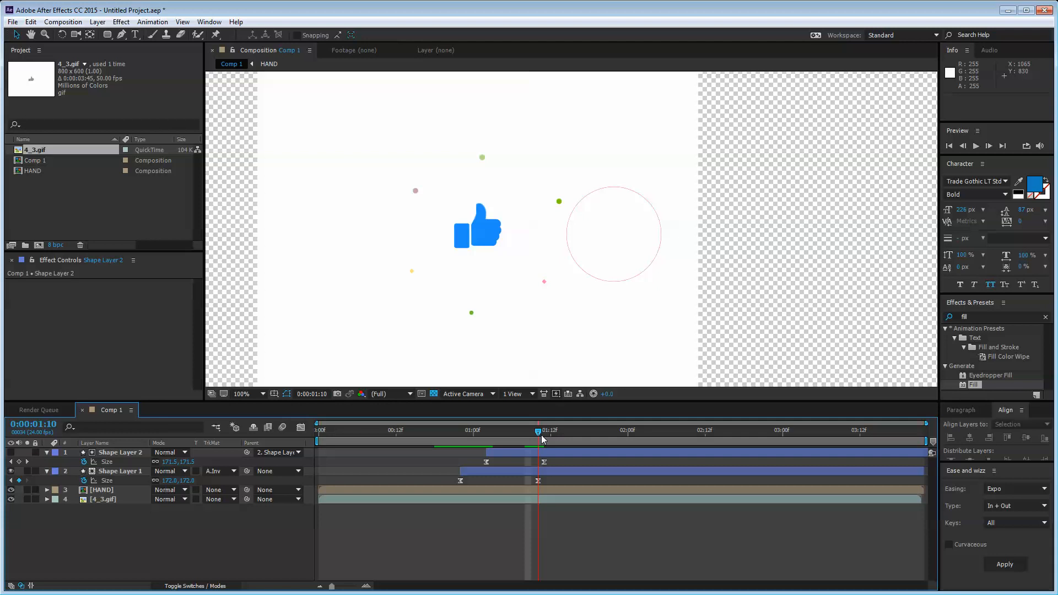
{"action": "left_click_drag", "start_coordinate": [544, 461], "coordinate": [531, 481]}
{"action": "left_click", "coordinate": [538, 480]}
{"action": "left_click", "coordinate": [545, 478]}
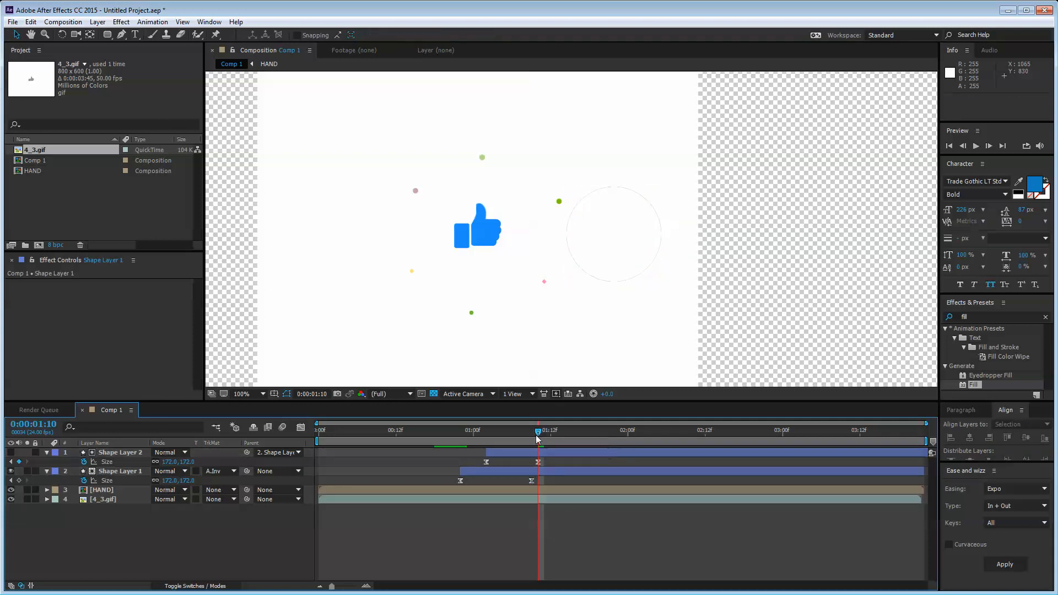
{"action": "mouse_move", "coordinate": [538, 438]}
{"action": "left_mouse_down"}
{"action": "mouse_move", "coordinate": [502, 433]}
{"action": "mouse_move", "coordinate": [555, 449]}
{"action": "mouse_move", "coordinate": [540, 447]}
{"action": "left_mouse_up"}
- Trim the ends of the ring layers, Shape Layer 1 at 0:00:01:09 and Shape Layer 2 at 0:00:01:10
{"action": "left_click", "coordinate": [126, 453]}
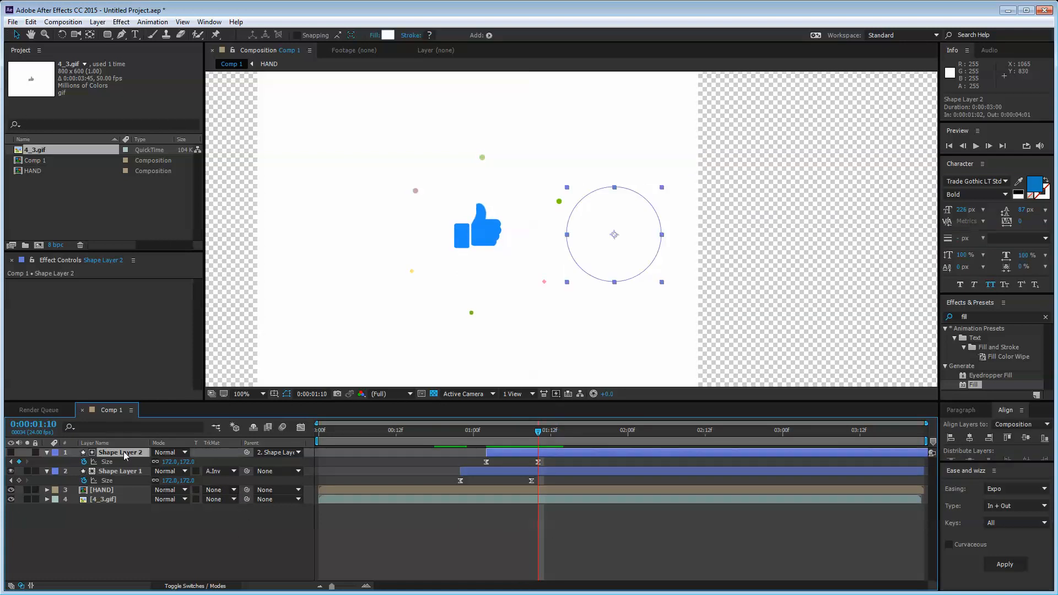
{"action": "left_click", "coordinate": [571, 566]}
{"action": "left_click", "coordinate": [554, 452]}
{"action": "left_click_drag", "start_coordinate": [539, 432], "coordinate": [532, 438]}
{"action": "left_click", "coordinate": [546, 471]}
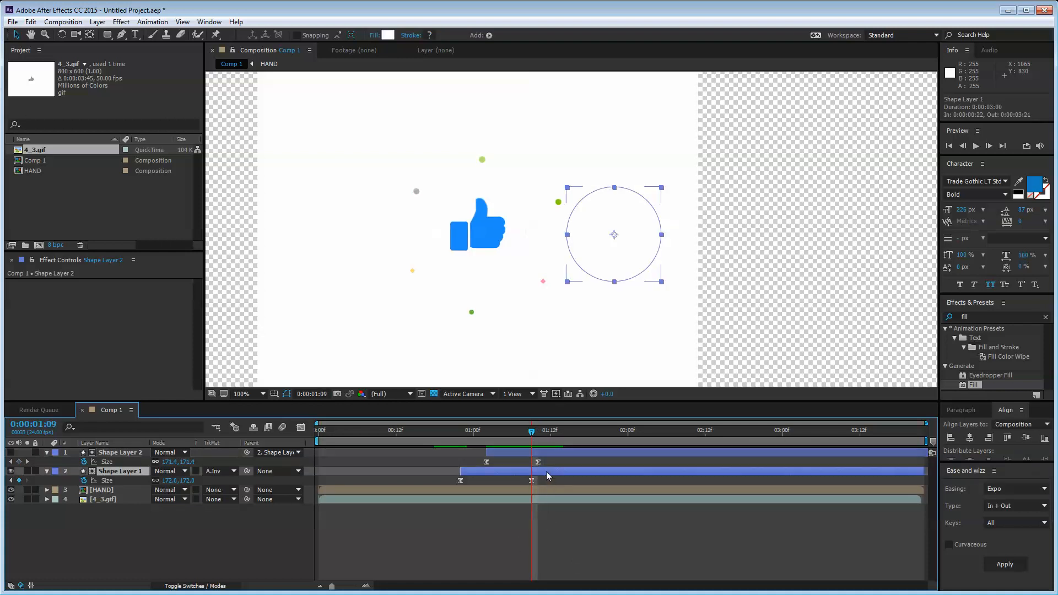
{"action": "key", "text": "alt+space"}
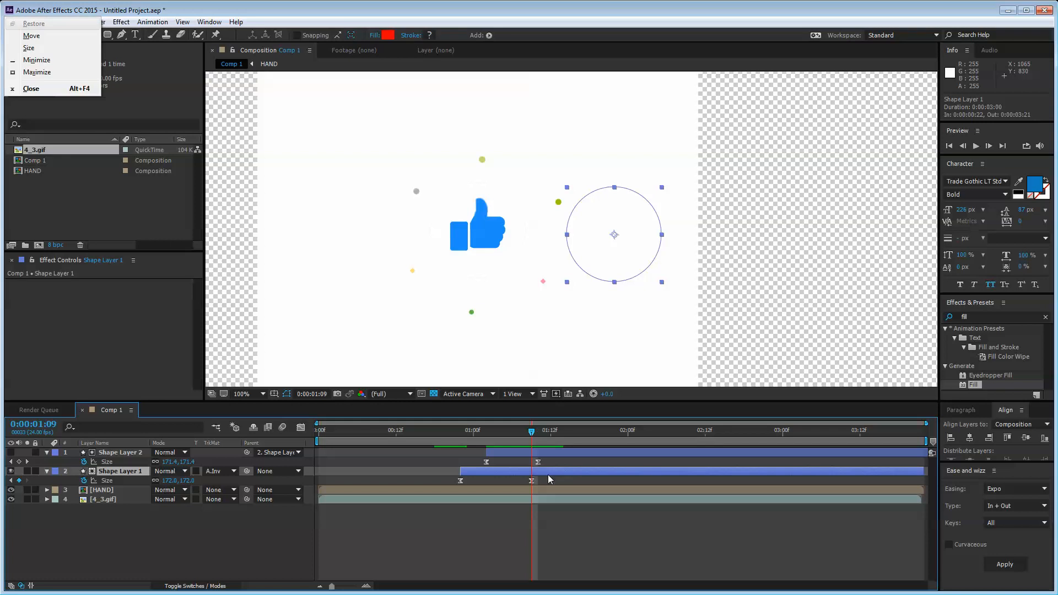
{"action": "key", "text": "alt+]"}
{"action": "left_click", "coordinate": [550, 454]}
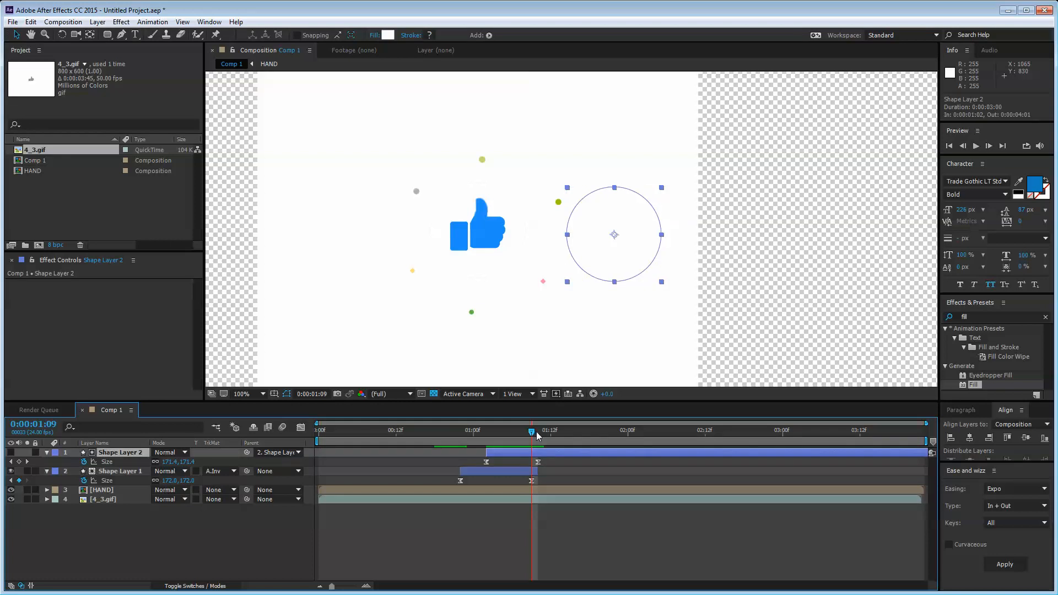
{"action": "left_click", "coordinate": [537, 432]}
{"action": "key", "text": "alt+]"}
{"action": "left_click", "coordinate": [572, 507]}
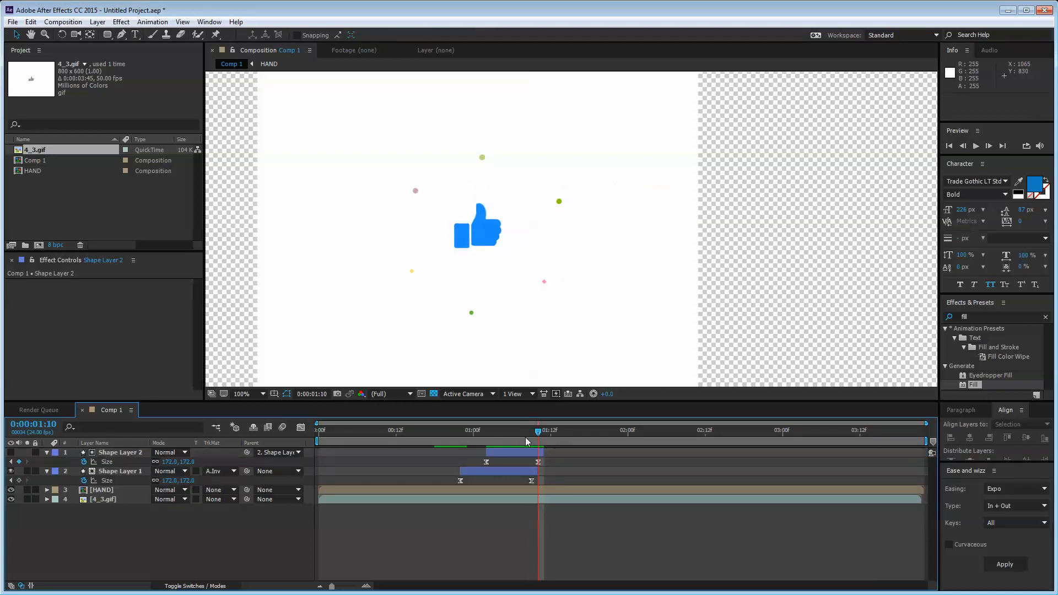
- Apply a Fill effect to Shape Layer 1 and keyframe its color at 0:00:00:22, sampling the GIF's yellow circle
{"action": "mouse_move", "coordinate": [526, 433]}
{"action": "left_mouse_down"}
{"action": "mouse_move", "coordinate": [479, 433]}
{"action": "mouse_move", "coordinate": [543, 433]}
{"action": "mouse_move", "coordinate": [460, 433]}
{"action": "left_mouse_up"}
{"action": "left_click", "coordinate": [466, 471]}
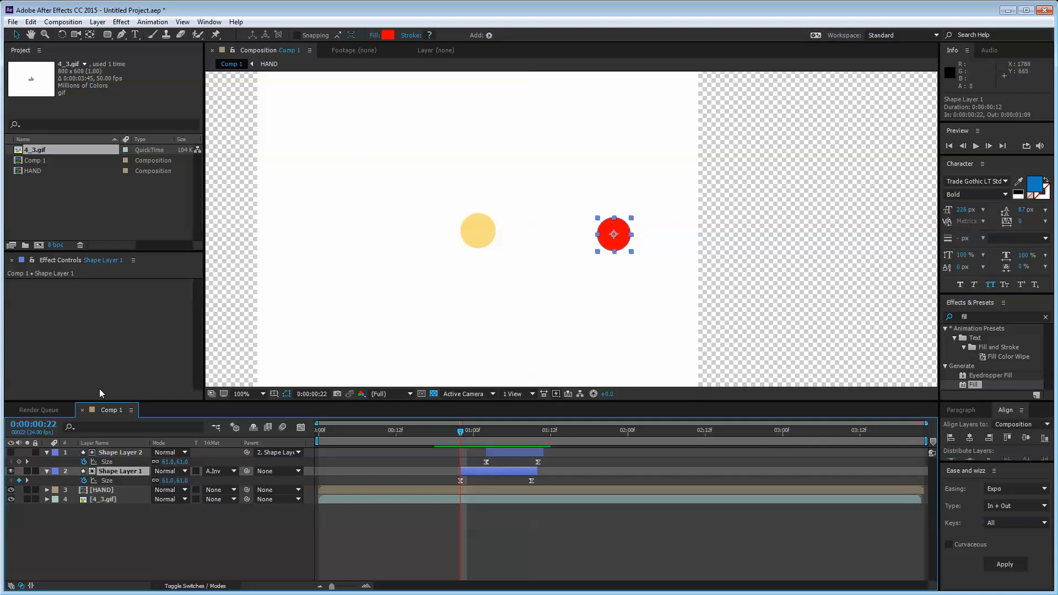
{"action": "left_click_drag", "start_coordinate": [970, 389], "coordinate": [130, 474]}
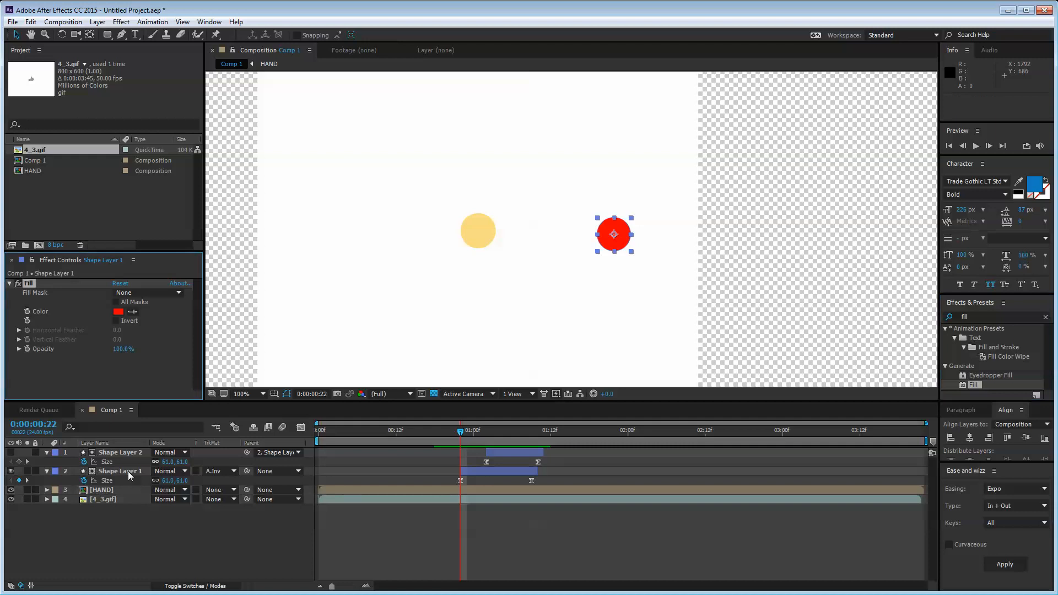
{"action": "left_click", "coordinate": [133, 312]}
{"action": "left_click", "coordinate": [478, 231]}
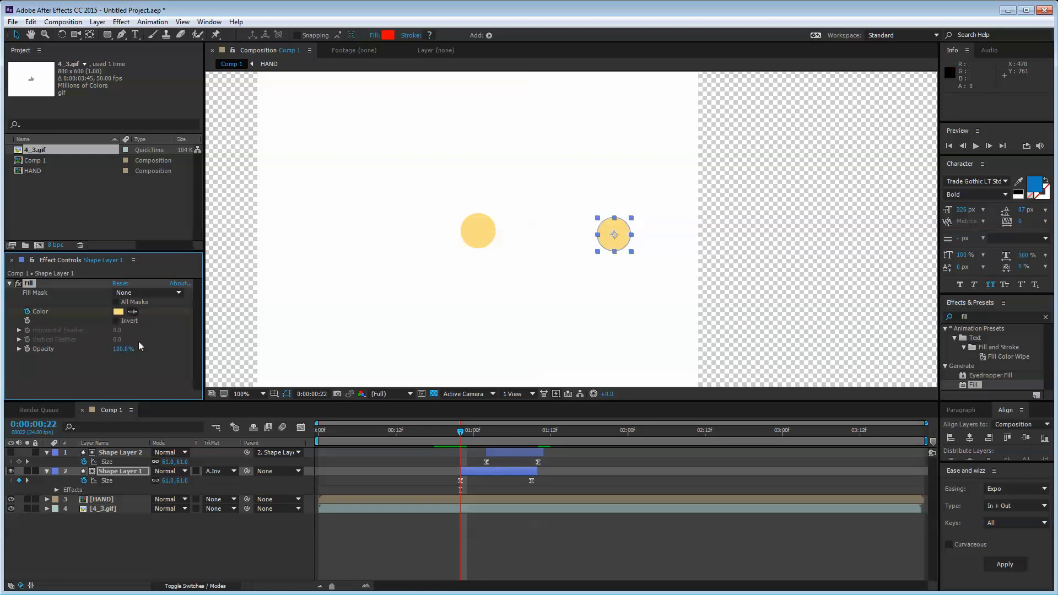
- Keyframe Shape Layer 1's Fill color at 0:00:01:07 with the light blue sampled from the GIF's ring
{"action": "key", "text": "space"}
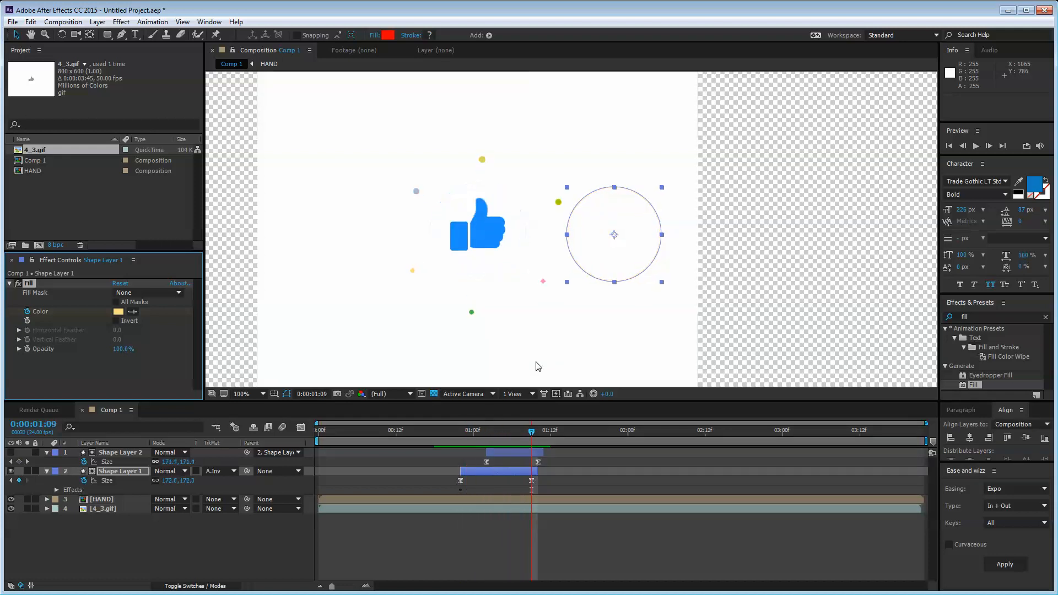
{"action": "key", "text": "Page_Up"}
{"action": "key", "text": "Page_Up"}
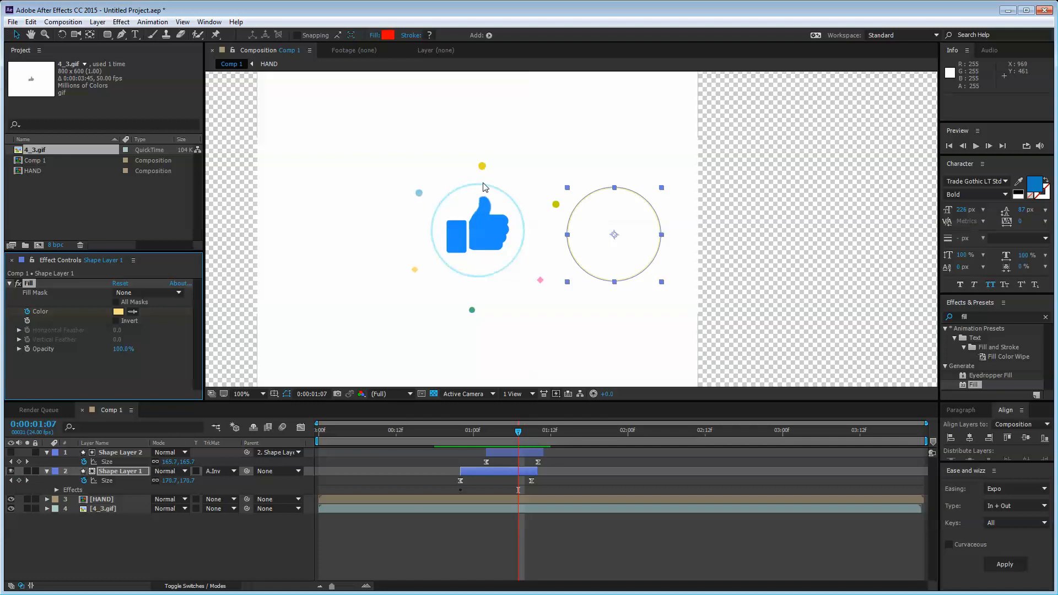
{"action": "left_click", "coordinate": [133, 312]}
{"action": "left_click", "coordinate": [506, 199]}
{"action": "key", "text": "u"}
{"action": "key", "text": "u"}
{"action": "left_click", "coordinate": [519, 566]}
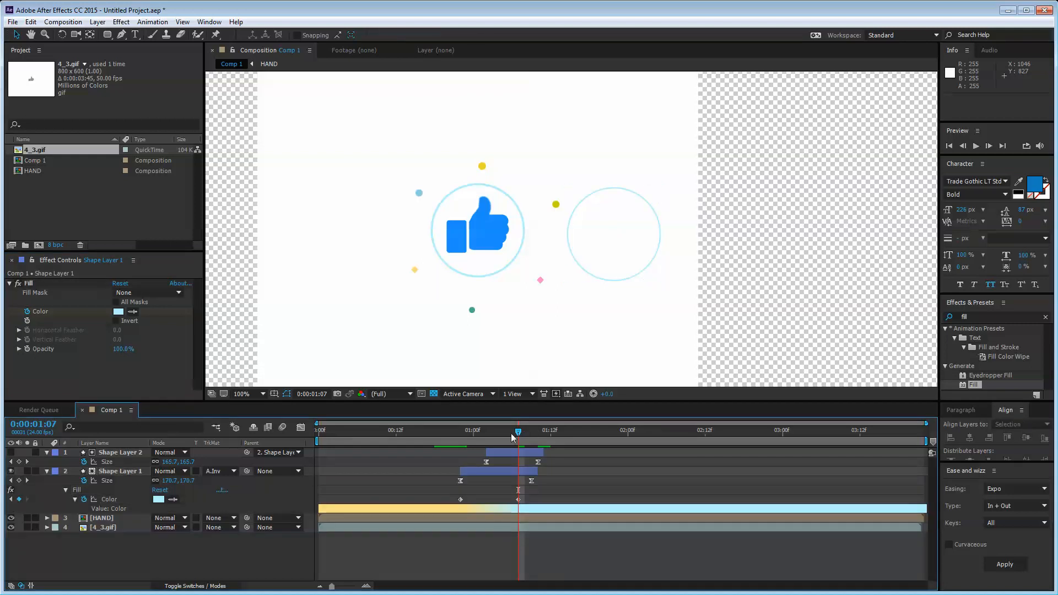
- Add a Fill color keyframe to Shape Layer 1 at 0:00:01:02, sampling the pale green of the GIF's ring
{"action": "key", "text": "Page_Up"}
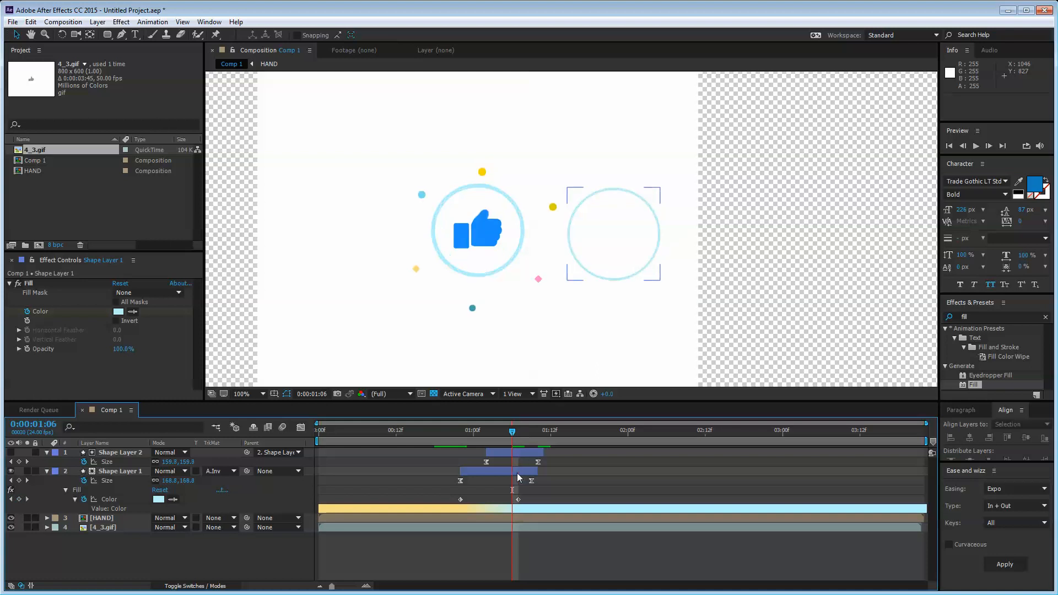
{"action": "key", "text": "Page_Up"}
{"action": "key", "text": "Page_Up"}
{"action": "key", "text": "Page_Up"}
{"action": "key", "text": "Page_Up"}
{"action": "key", "text": "Page_Up"}
{"action": "key", "text": "Page_Up"}
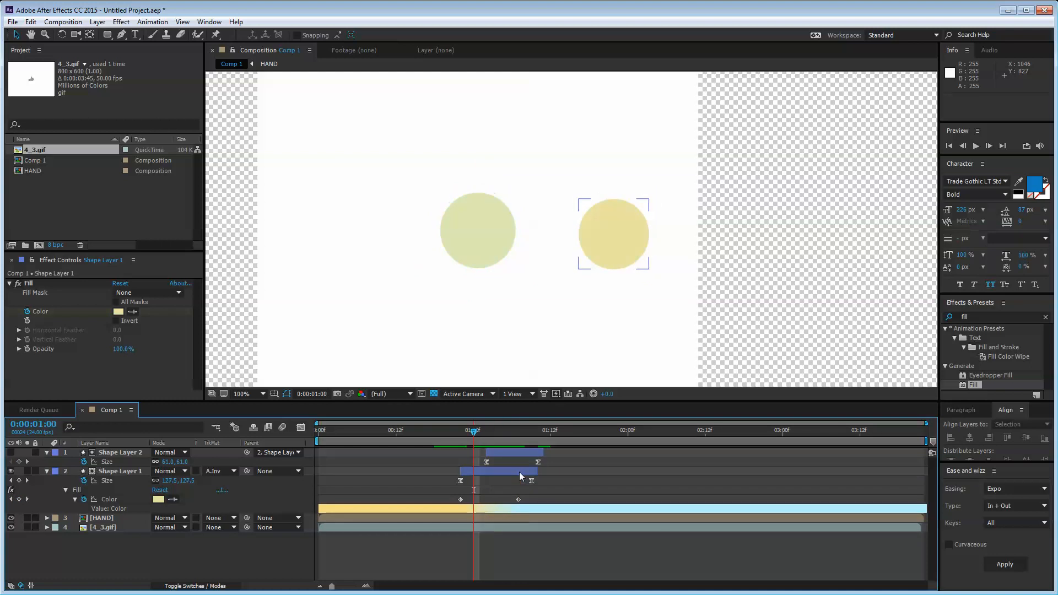
{"action": "key", "text": "Page_Down"}
{"action": "key", "text": "Page_Down"}
{"action": "left_click", "coordinate": [496, 470]}
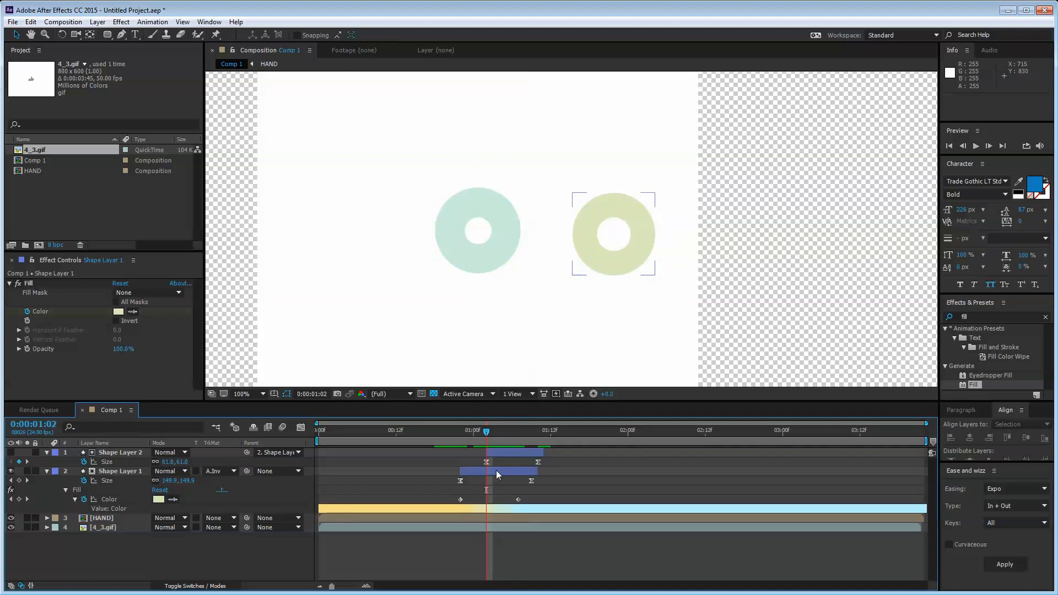
{"action": "left_click", "coordinate": [132, 311]}
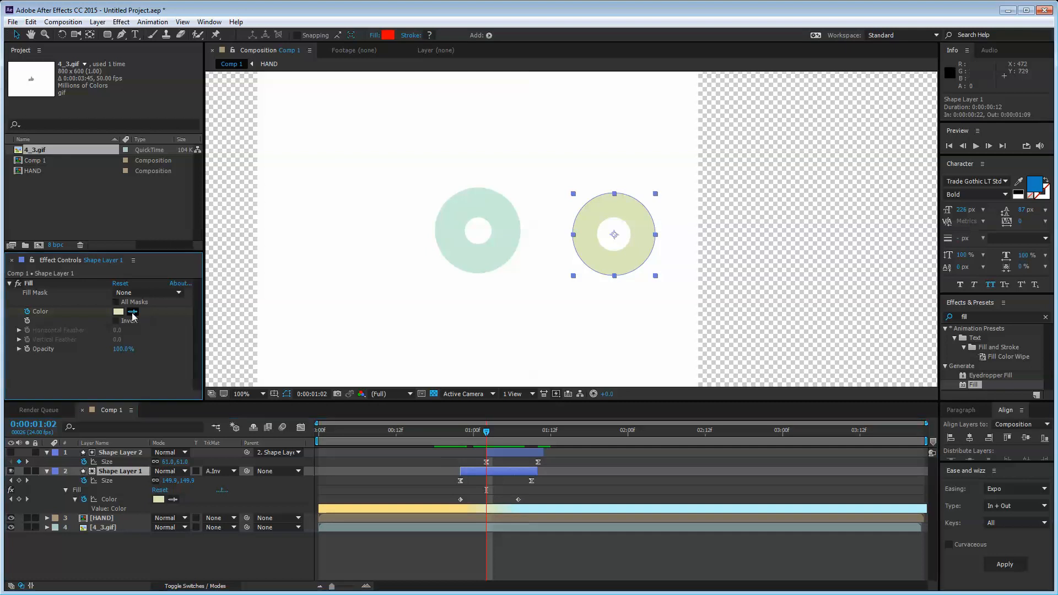
{"action": "left_click", "coordinate": [487, 199]}
{"action": "left_click", "coordinate": [540, 529]}
- Add a Fill color keyframe at 0:00:01:05 with the GIF ring's light blue and review the ring up to 0:00:01:10
{"action": "mouse_move", "coordinate": [487, 434]}
{"action": "left_mouse_down"}
{"action": "mouse_move", "coordinate": [518, 435]}
{"action": "mouse_move", "coordinate": [478, 433]}
{"action": "mouse_move", "coordinate": [505, 432]}
{"action": "left_mouse_up"}
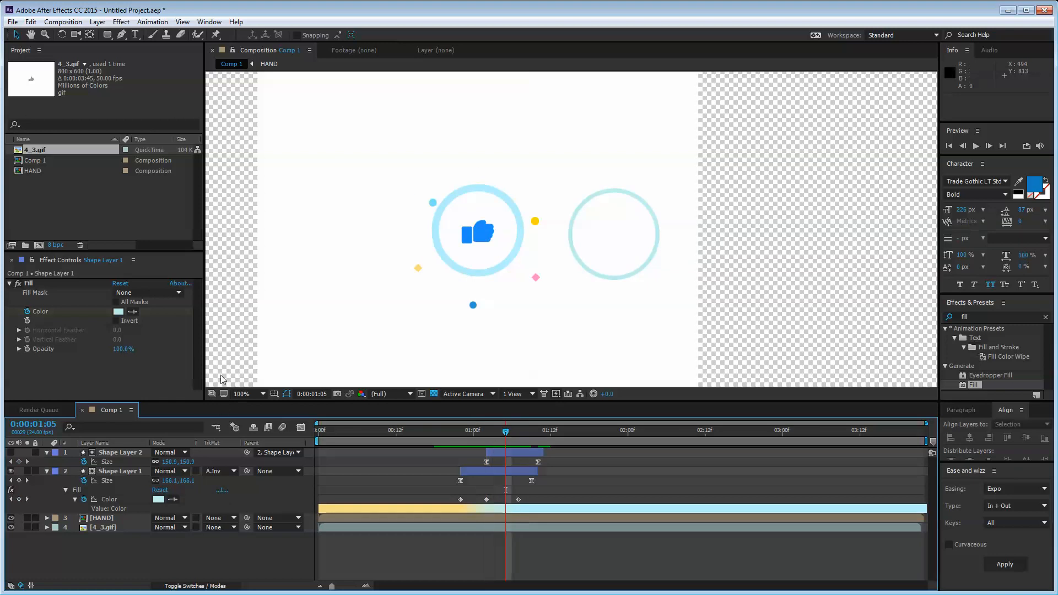
{"action": "left_click", "coordinate": [132, 311]}
{"action": "left_click", "coordinate": [495, 187]}
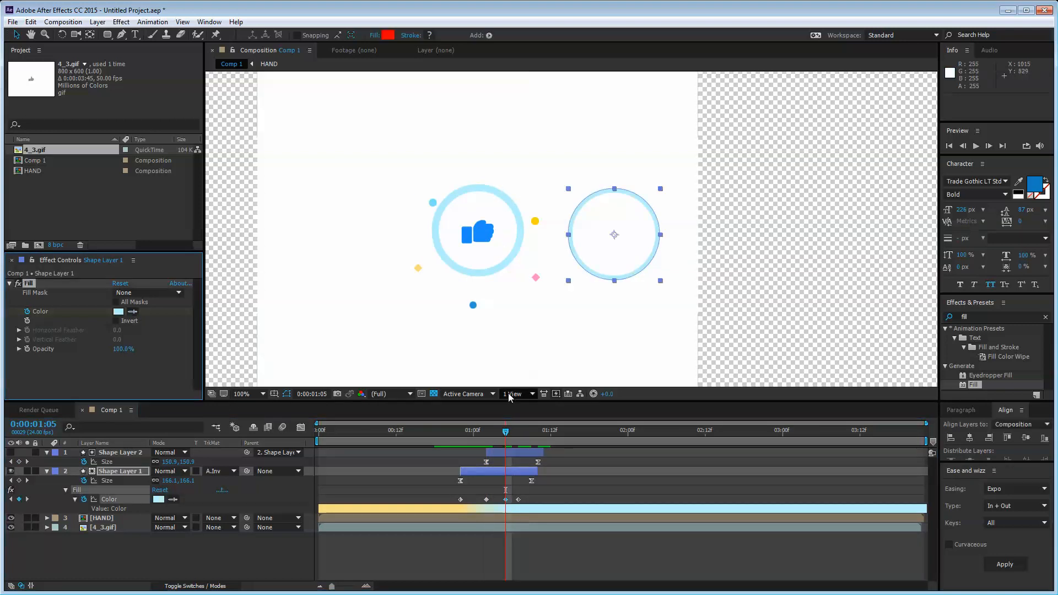
{"action": "left_click_drag", "start_coordinate": [506, 431], "coordinate": [535, 418]}
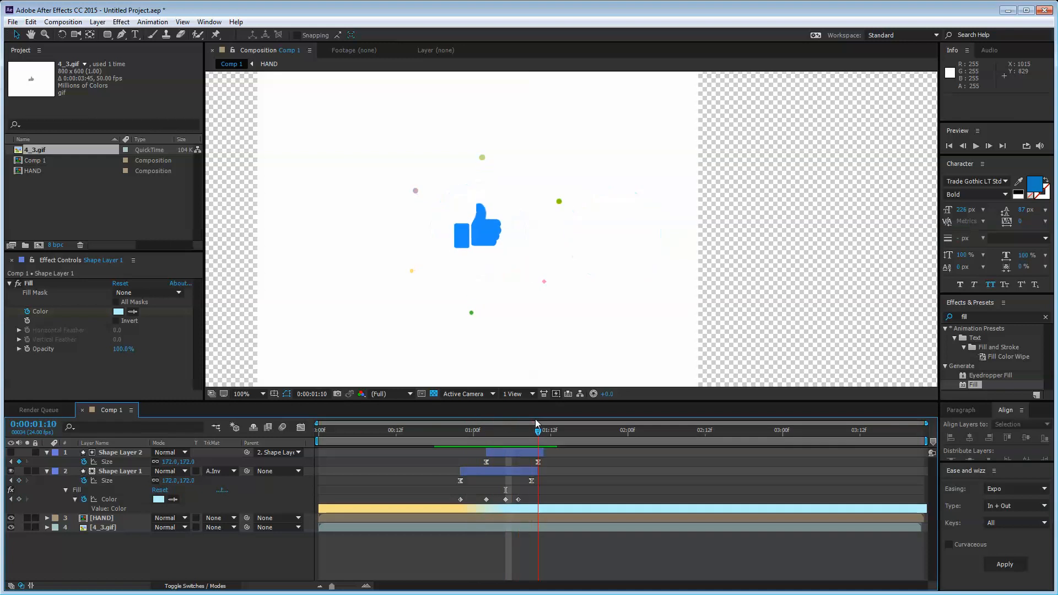
- Collapse the properties of all layers in the timeline and clear the selection
{"action": "key", "text": "ctrl+a"}
{"action": "key", "text": "s"}
{"action": "key", "text": "s"}
{"action": "left_click", "coordinate": [124, 511]}
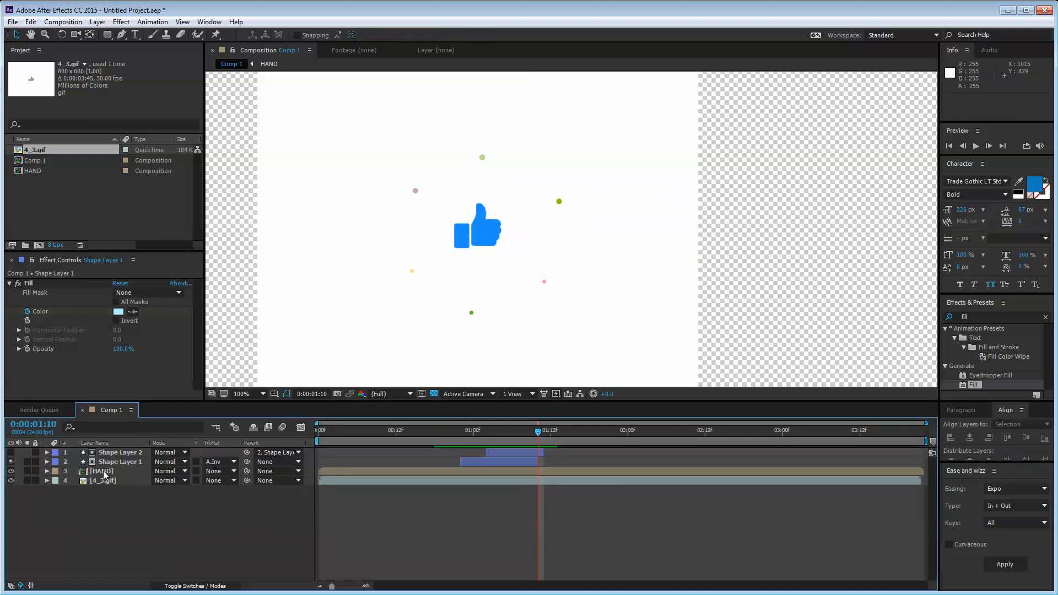
- Try to move Shape Layer 1 and Shape Layer 2 together 18 frames earlier in the timeline
{"action": "left_click", "coordinate": [102, 470]}
{"action": "left_click", "coordinate": [94, 496]}
{"action": "left_click", "coordinate": [329, 430]}
{"action": "key", "text": "period"}
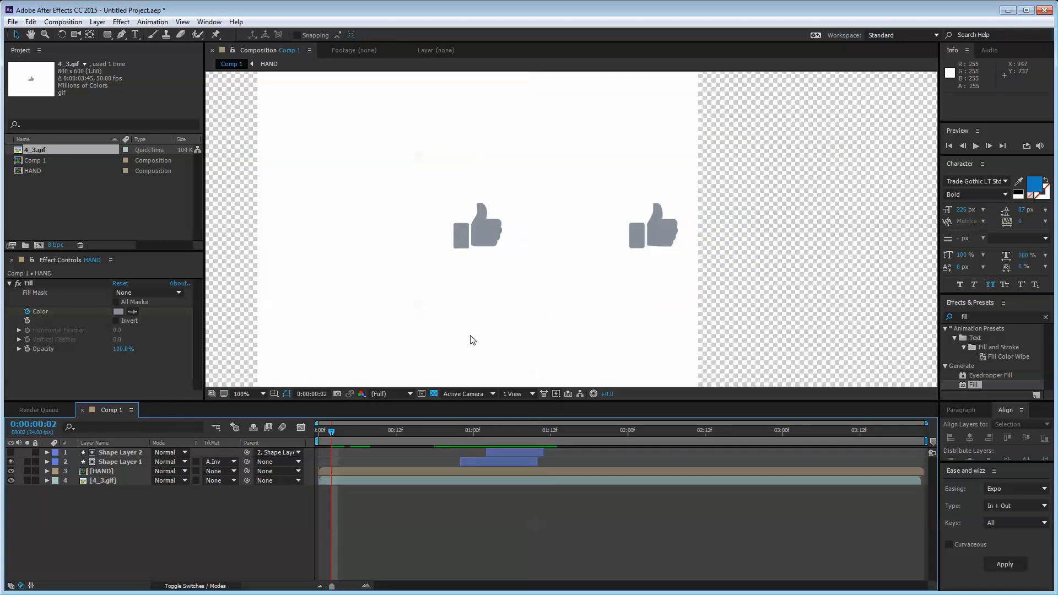
{"action": "left_click", "coordinate": [485, 461]}
{"action": "left_click", "coordinate": [489, 455], "text": "shift"}
{"action": "left_click_drag", "start_coordinate": [478, 460], "coordinate": [361, 465]}
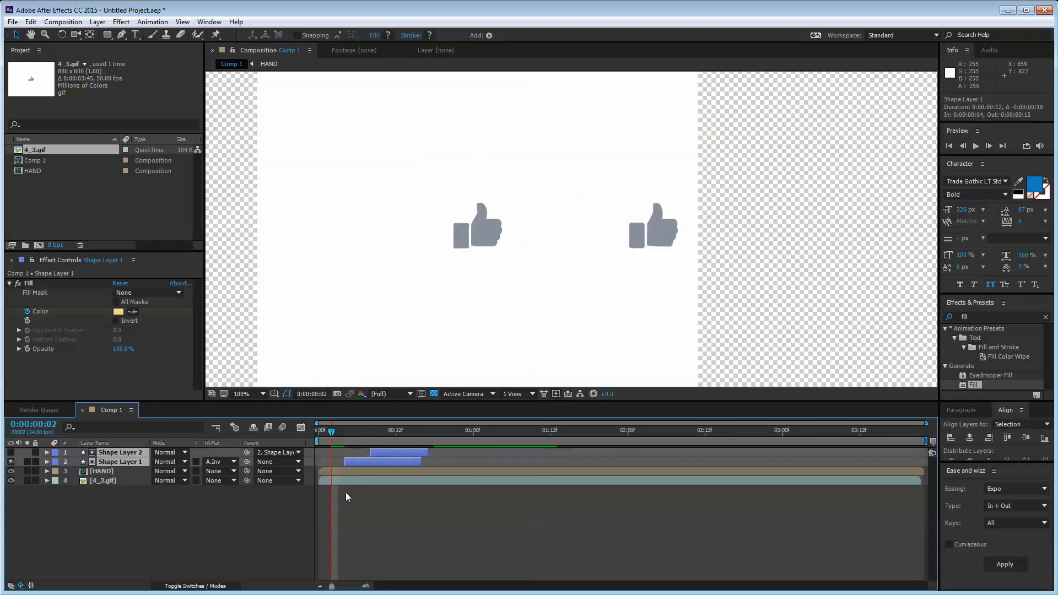
{"action": "key", "text": "ctrl+z"}
{"action": "left_click", "coordinate": [277, 514]}
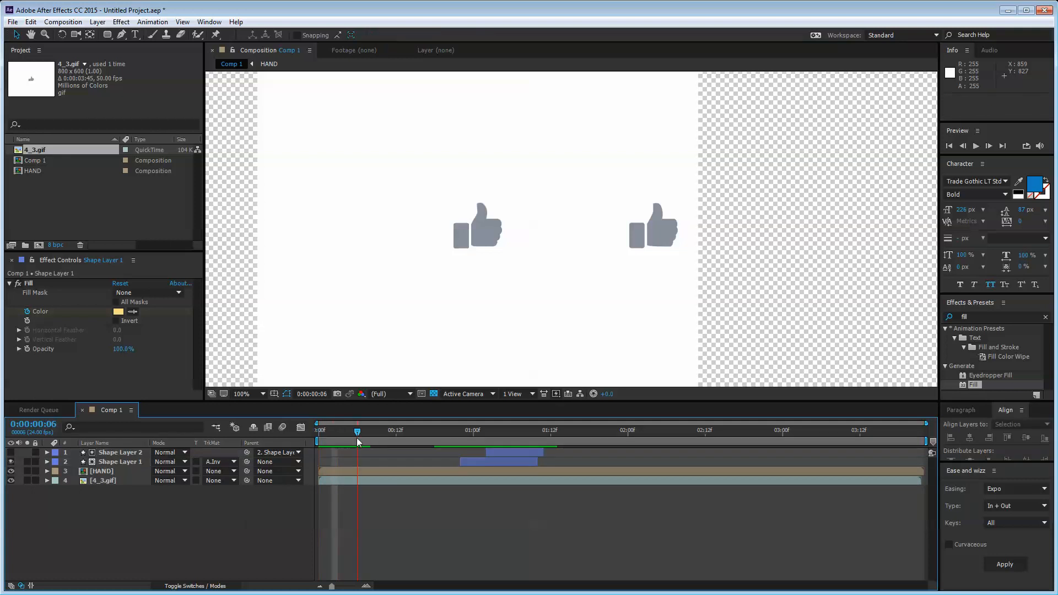
- Scrub Comp 1 to 0:00:01:02 and turn on the Title/Action Safe guides
{"action": "mouse_move", "coordinate": [445, 439]}
{"action": "left_mouse_down"}
{"action": "mouse_move", "coordinate": [471, 433]}
{"action": "mouse_move", "coordinate": [442, 437]}
{"action": "left_mouse_up"}
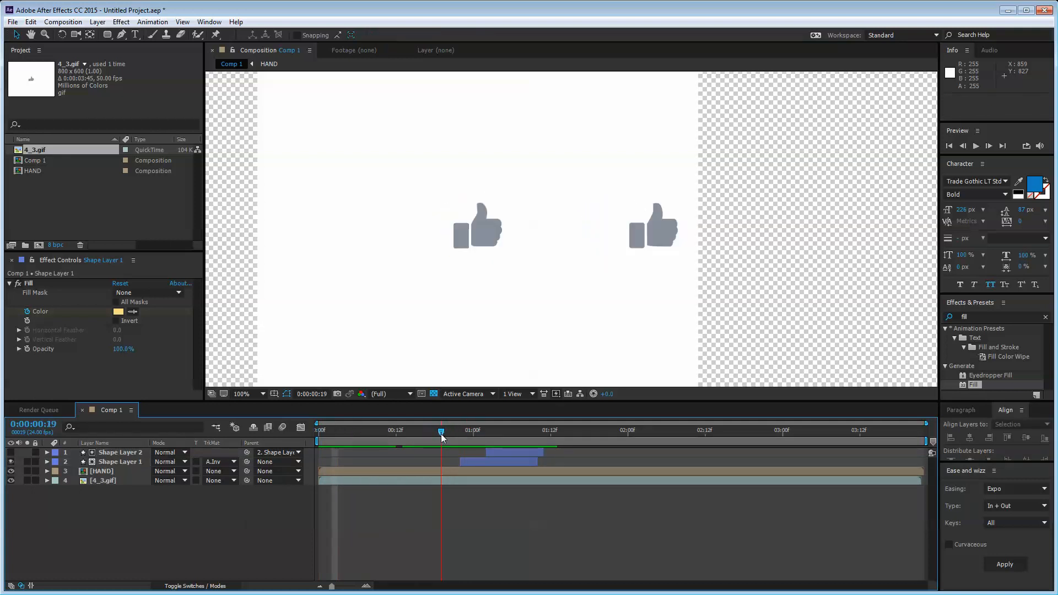
{"action": "left_click", "coordinate": [498, 452]}
{"action": "left_click", "coordinate": [476, 462], "text": "shift"}
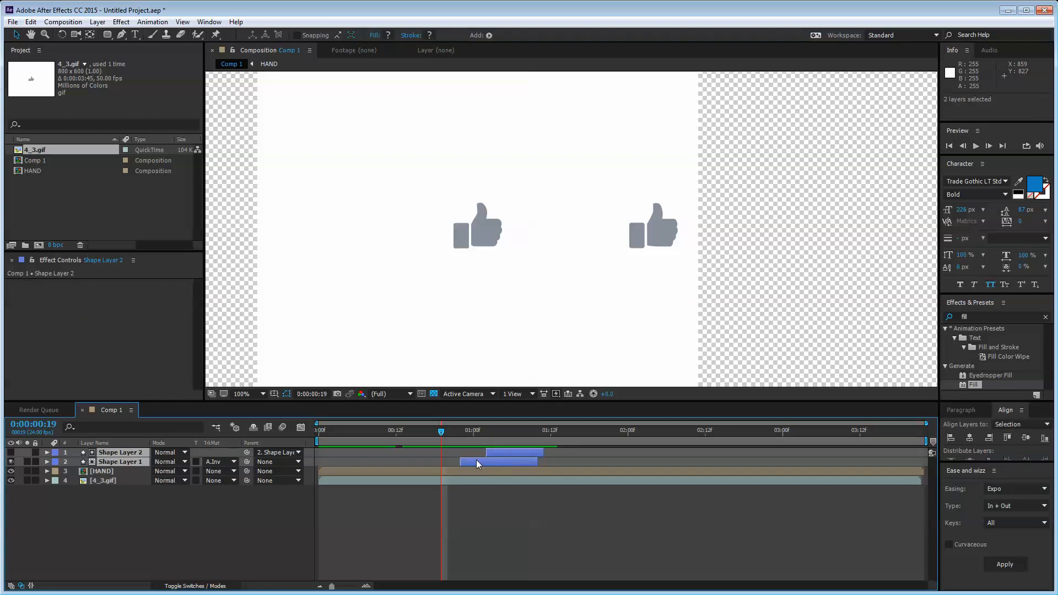
{"action": "left_click_drag", "start_coordinate": [447, 431], "coordinate": [485, 425]}
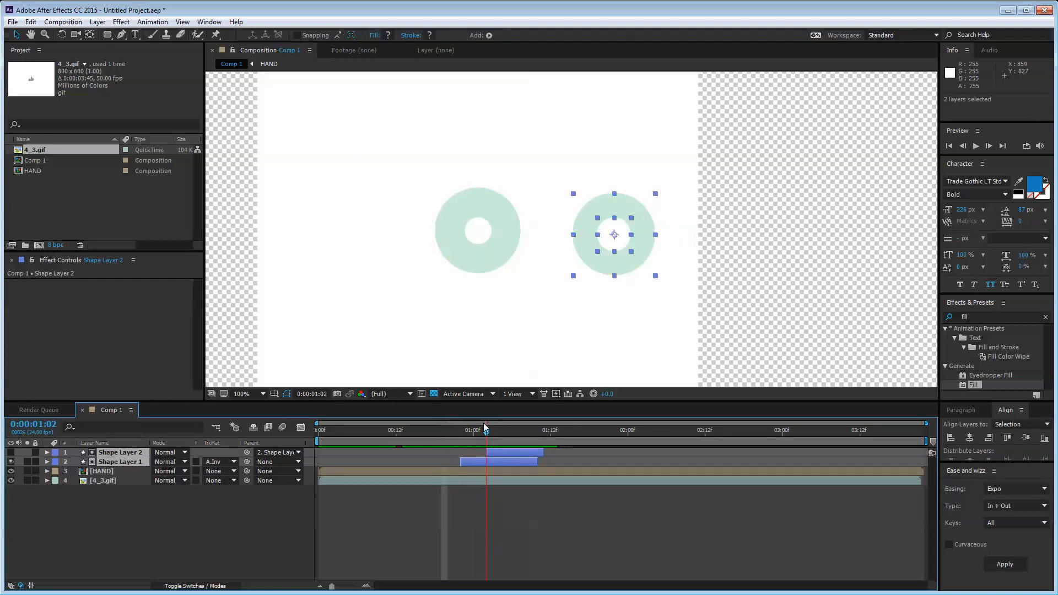
{"action": "left_click", "coordinate": [274, 393]}
{"action": "left_click", "coordinate": [312, 407]}
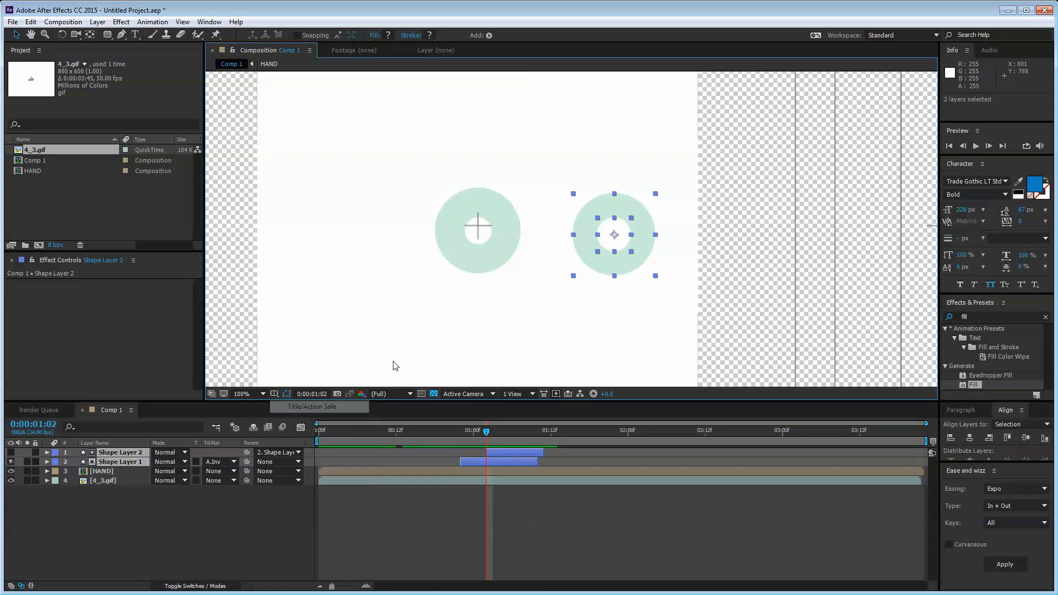
{"action": "left_click", "coordinate": [182, 543]}
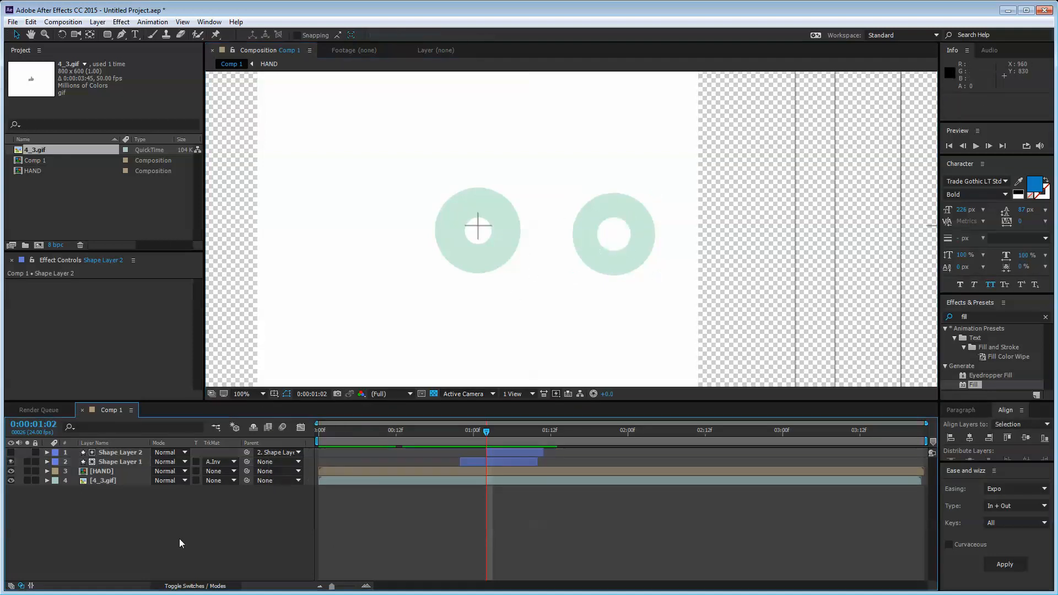
- Move the Shape Layer 1 ring to about 963, 539 and the HAND layer to about 961, 541, at the composition's center
{"action": "left_click", "coordinate": [116, 461]}
{"action": "left_click_drag", "start_coordinate": [636, 260], "coordinate": [499, 251]}
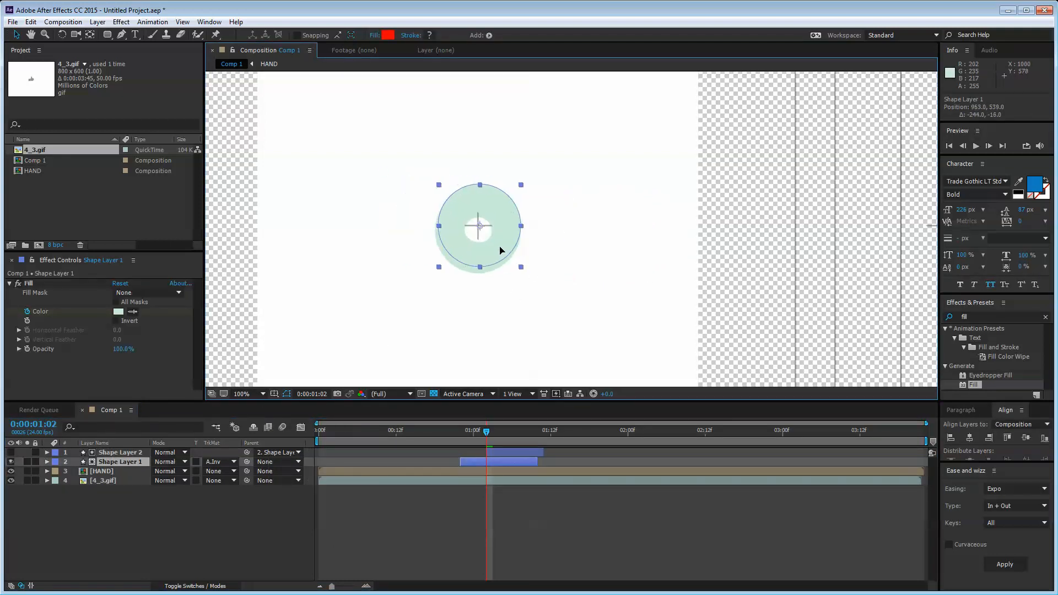
{"action": "left_click", "coordinate": [113, 472]}
{"action": "left_click", "coordinate": [338, 433]}
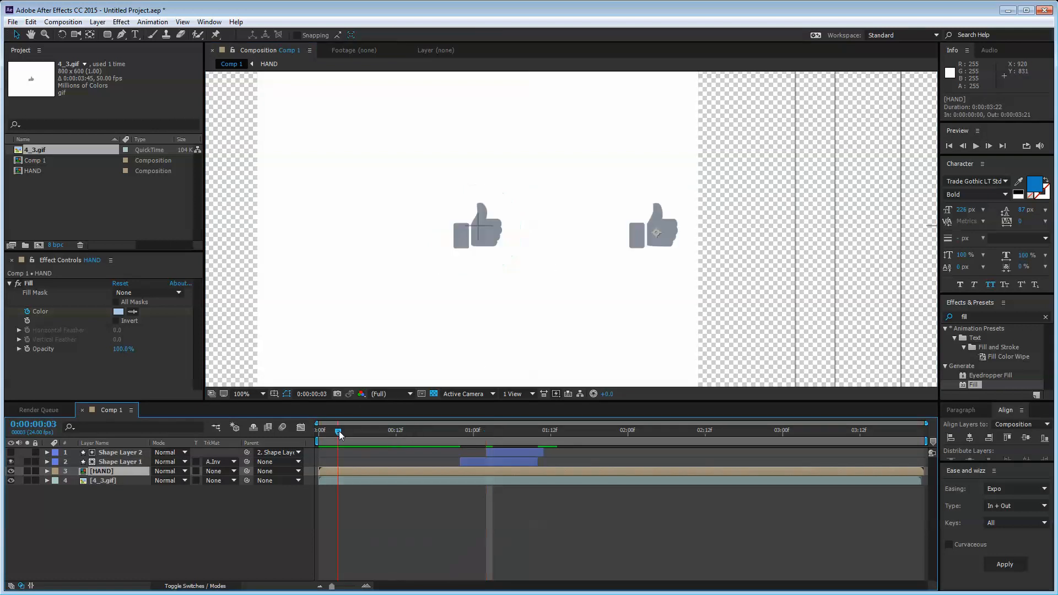
{"action": "left_click_drag", "start_coordinate": [339, 434], "coordinate": [363, 434]}
{"action": "left_click_drag", "start_coordinate": [642, 238], "coordinate": [467, 233]}
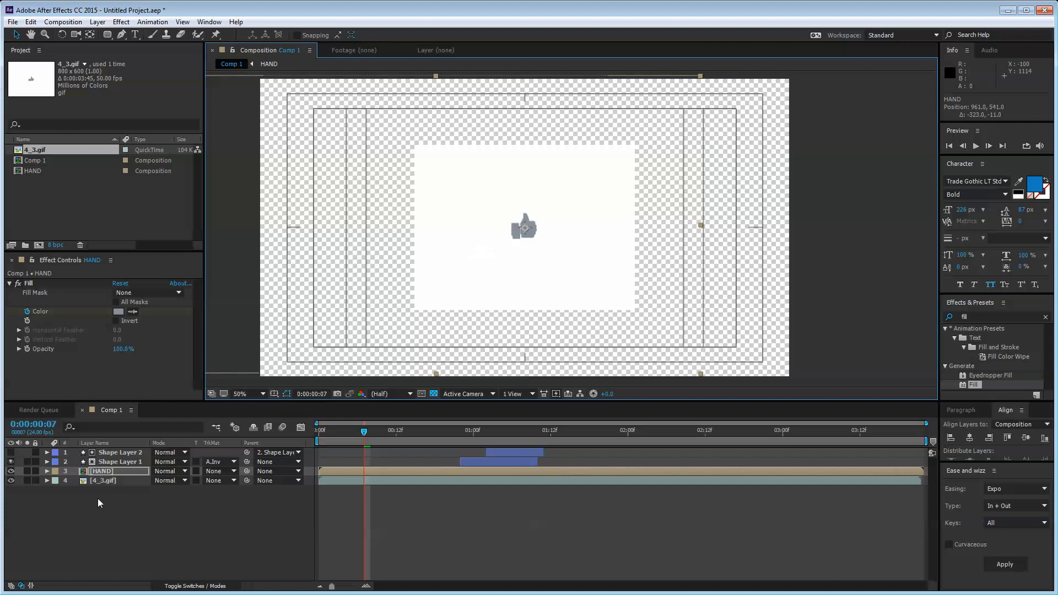
- Move the 4_3.gif layer beside the recreated icon, to about 502, 526, and scrub the animation to 0:00:01:06
{"action": "left_click", "coordinate": [110, 480]}
{"action": "left_click_drag", "start_coordinate": [559, 281], "coordinate": [640, 324]}
{"action": "key", "text": "."}
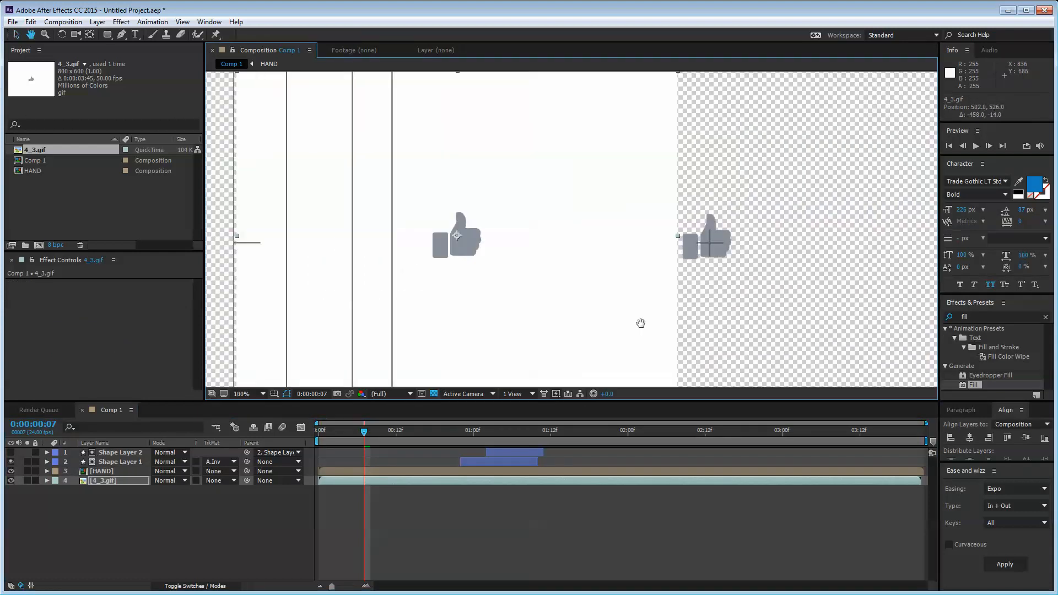
{"action": "left_click", "coordinate": [197, 537]}
{"action": "left_click_drag", "start_coordinate": [341, 436], "coordinate": [513, 433]}
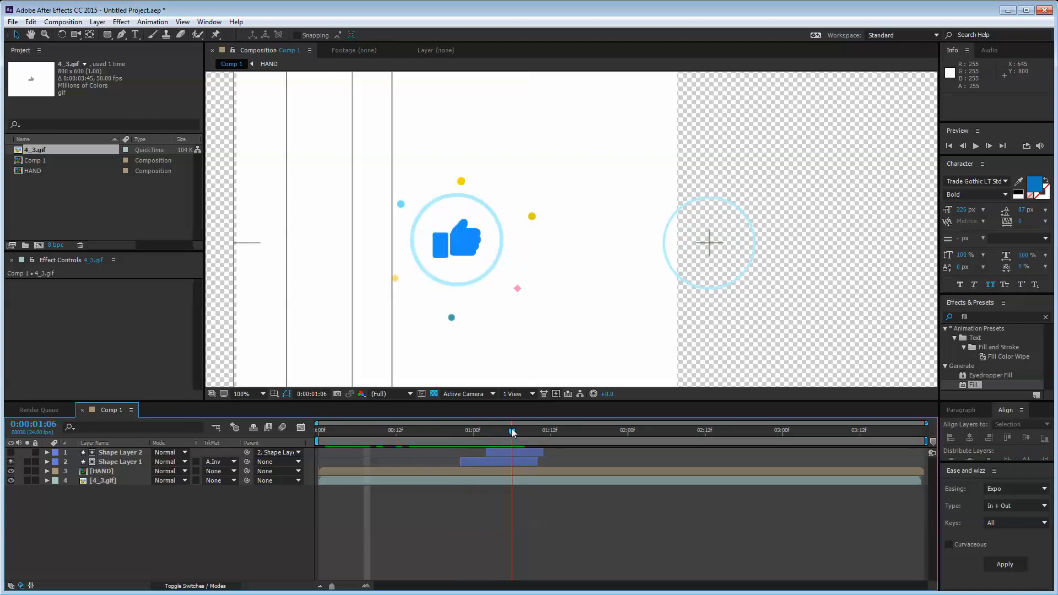
{"action": "left_click", "coordinate": [114, 470]}
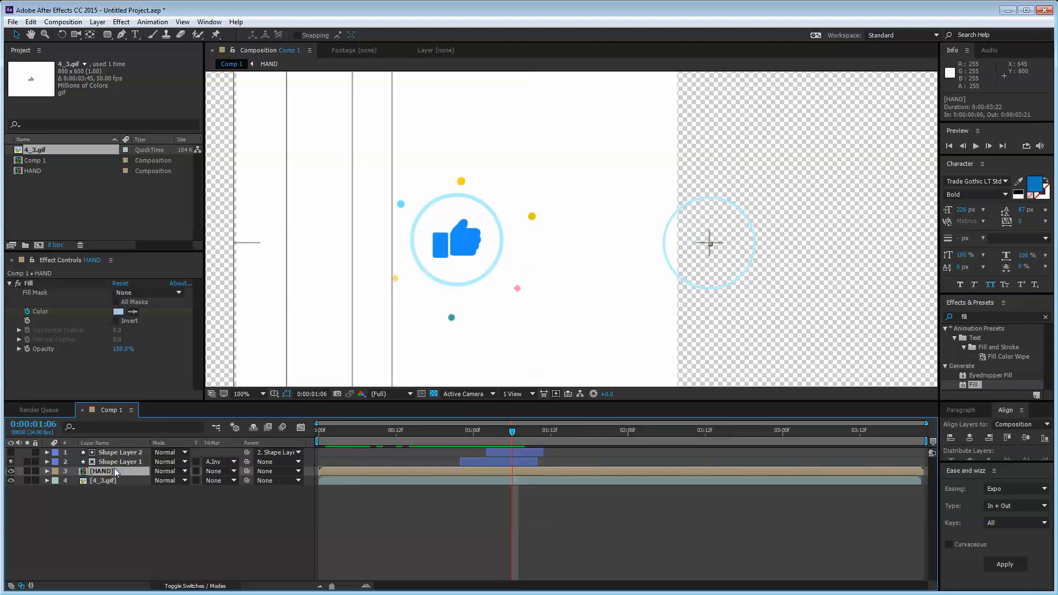
{"action": "key", "text": "u"}
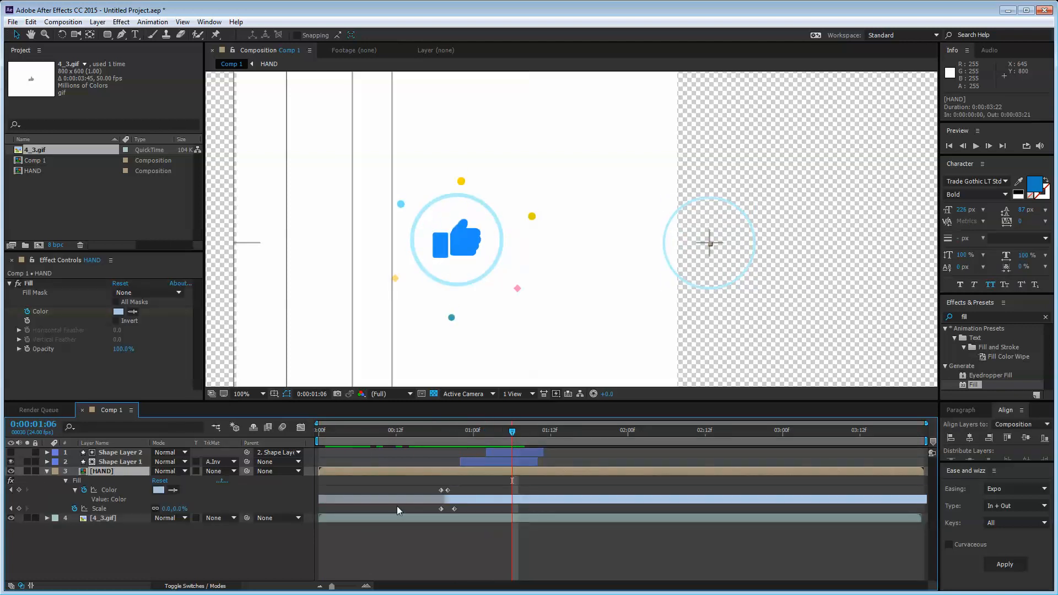
{"action": "left_click", "coordinate": [137, 538]}
{"action": "left_click", "coordinate": [123, 470]}
{"action": "key", "text": "u"}
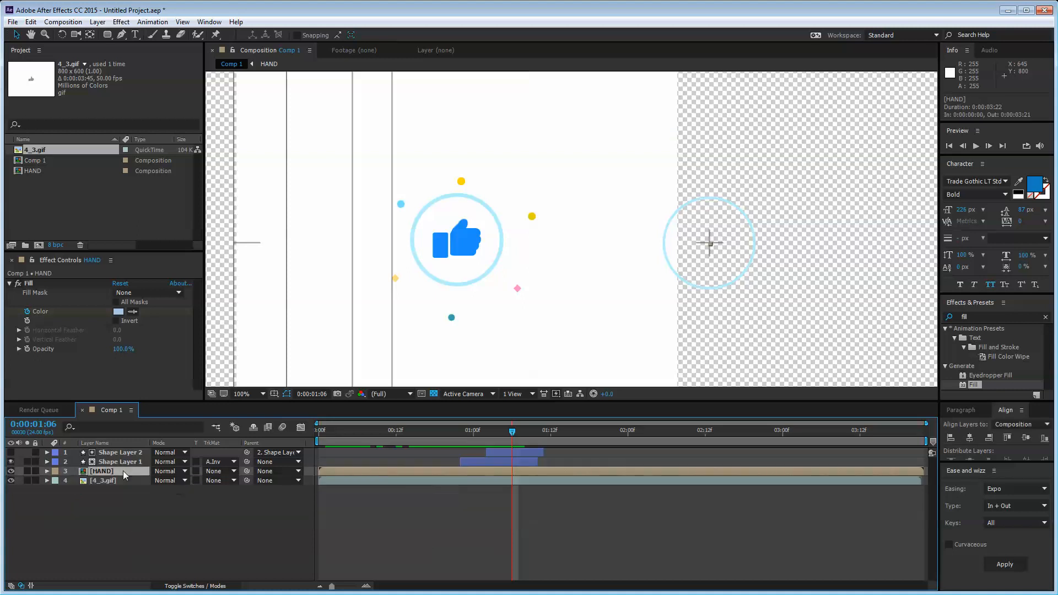
- Add a Fill color keyframe to Shape Layer 1 at 0:00:01:06, sampling the light blue of the GIF's ring
{"action": "left_click", "coordinate": [124, 462]}
{"action": "key", "text": "u"}
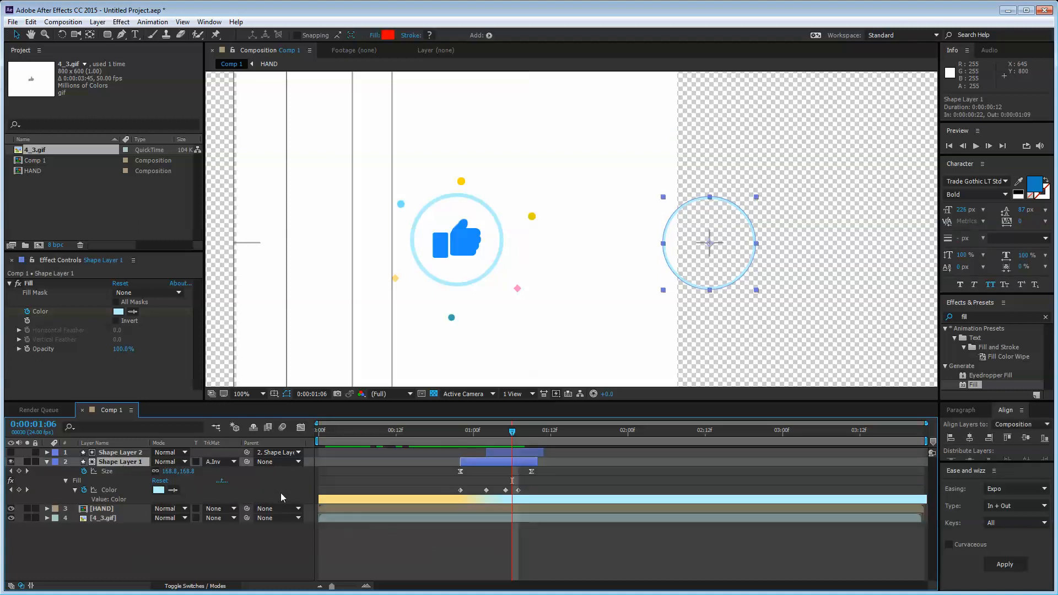
{"action": "left_click", "coordinate": [172, 490]}
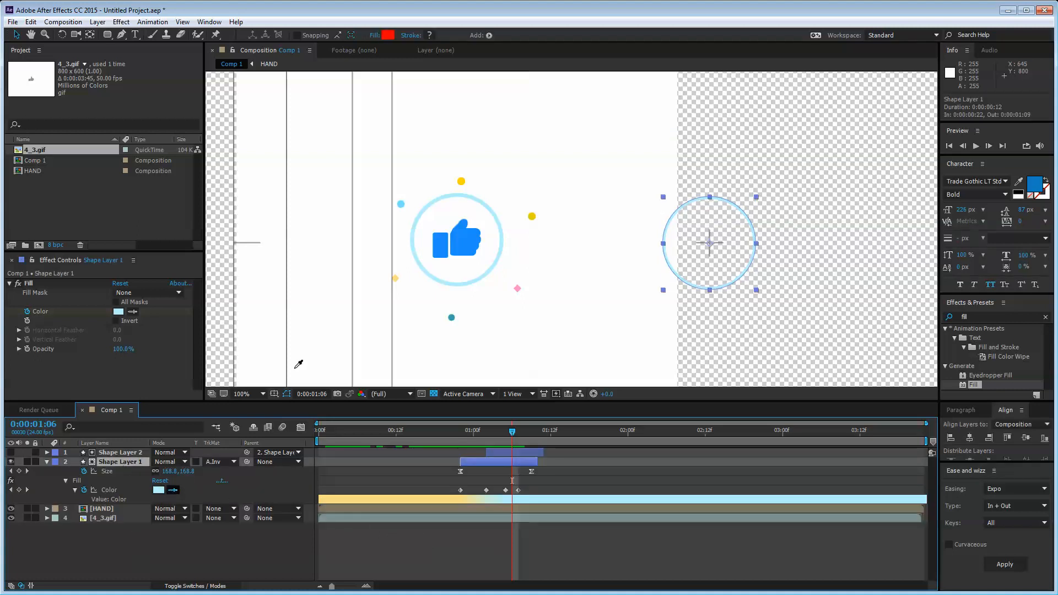
{"action": "left_click", "coordinate": [424, 210]}
{"action": "left_click", "coordinate": [207, 537]}
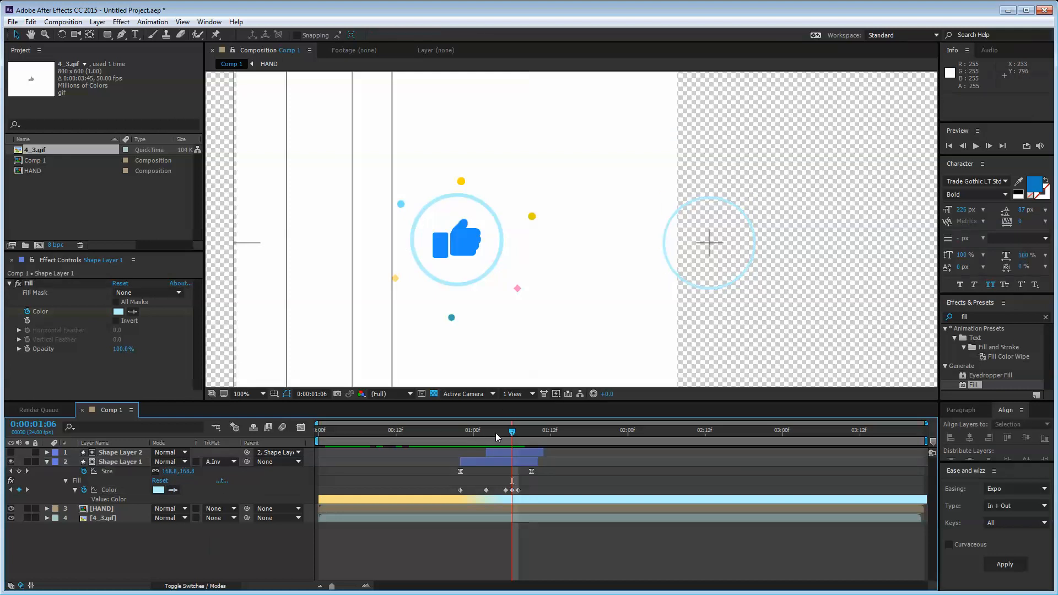
- Add a Fill color keyframe to Shape Layer 1 at 0:00:01:00, sampling the pale yellow-green of the GIF's circle
{"action": "left_click_drag", "start_coordinate": [494, 432], "coordinate": [474, 432]}
{"action": "left_click", "coordinate": [172, 490]}
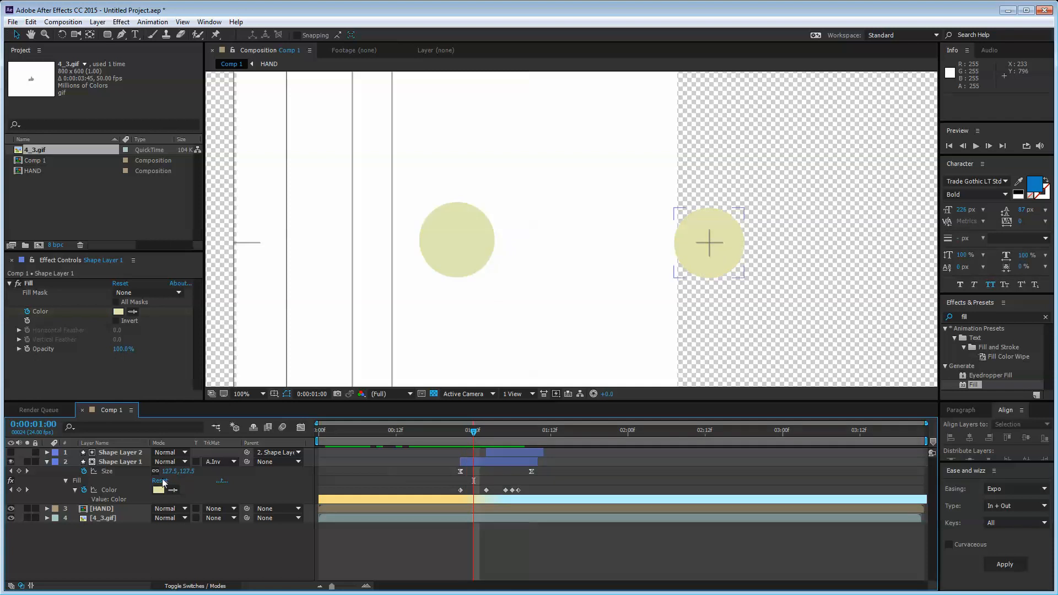
{"action": "left_click", "coordinate": [444, 243]}
- Add a Scale keyframe to the HAND layer at 0:00:01:02, holding 0%
{"action": "left_click_drag", "start_coordinate": [456, 431], "coordinate": [487, 430]}
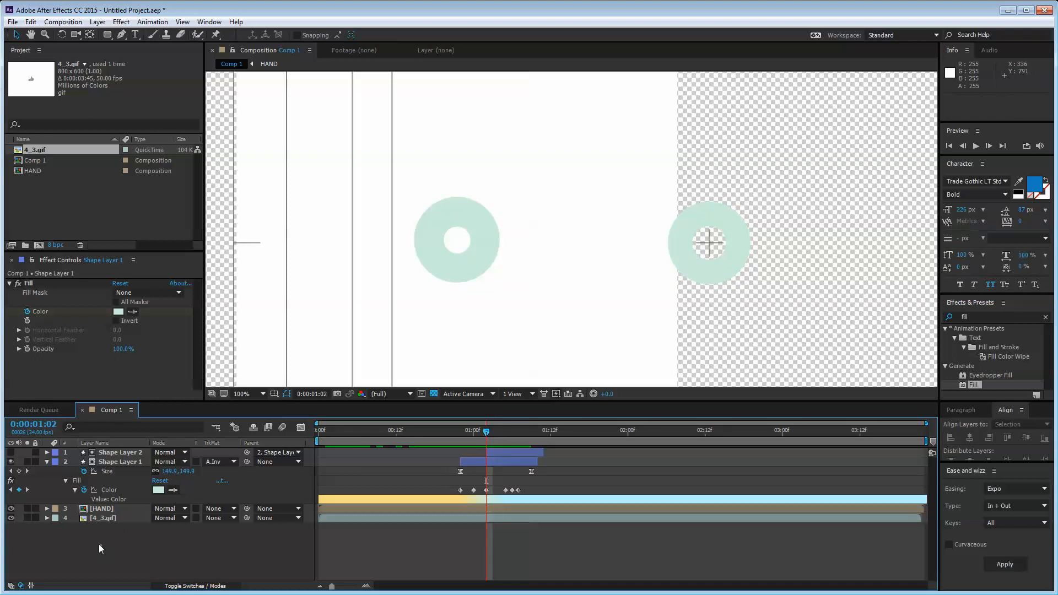
{"action": "left_click", "coordinate": [118, 508]}
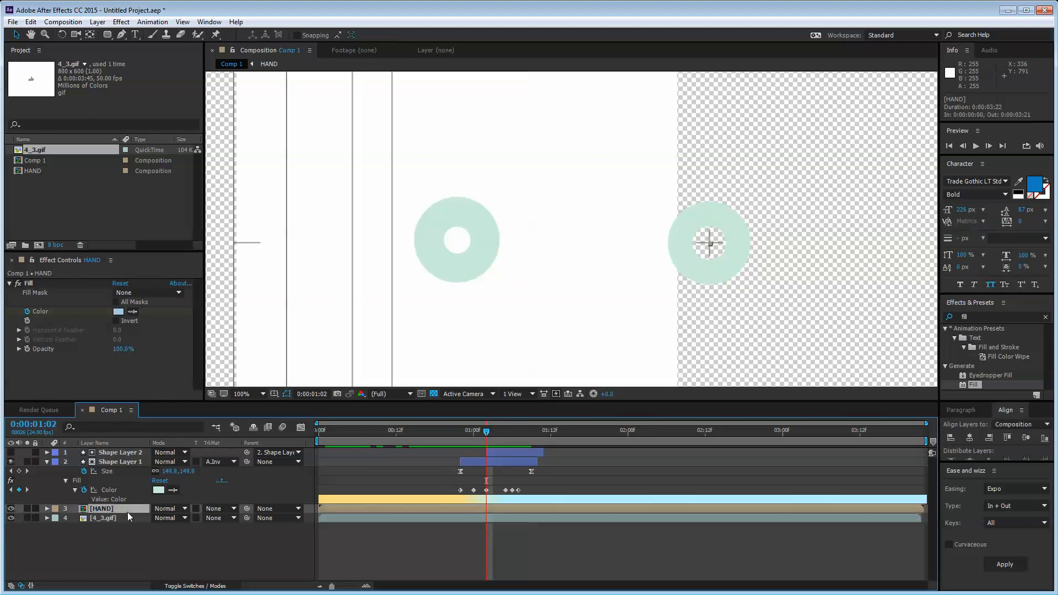
{"action": "key", "text": "u"}
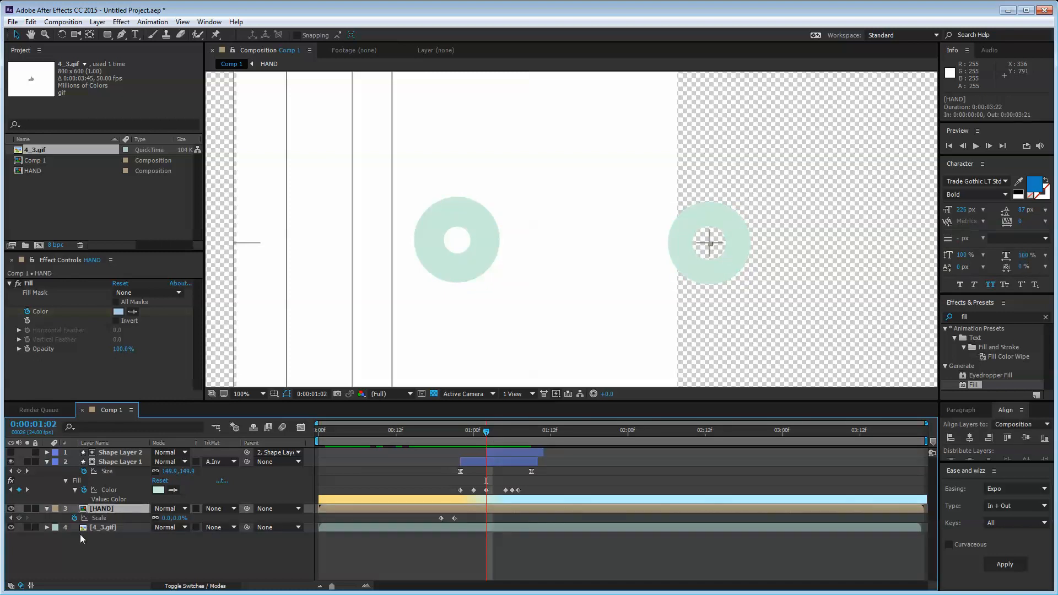
{"action": "left_click", "coordinate": [19, 517]}
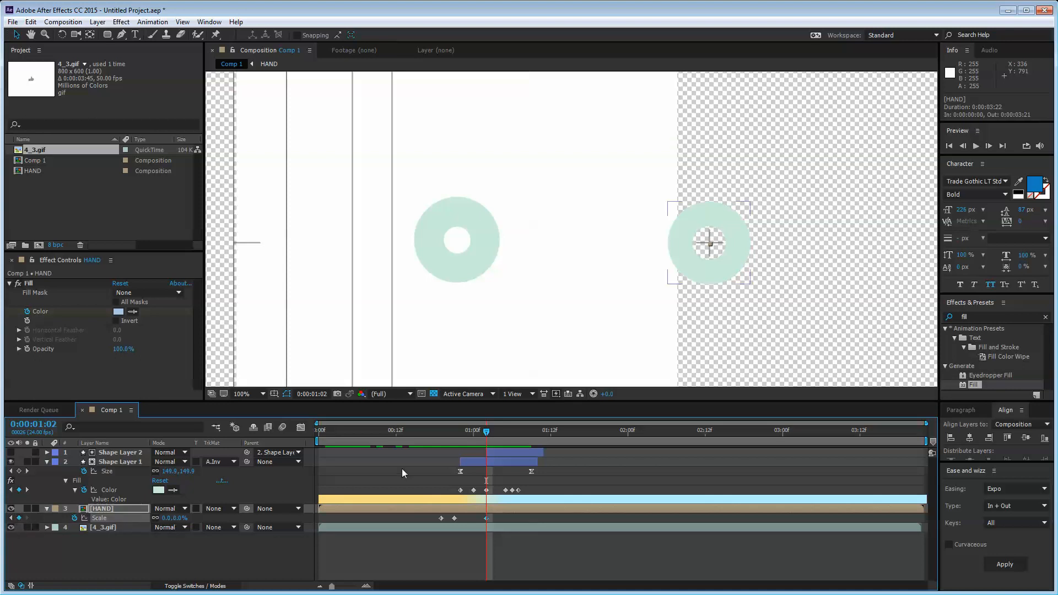
{"action": "left_click_drag", "start_coordinate": [493, 516], "coordinate": [449, 523]}
{"action": "left_click", "coordinate": [494, 475]}
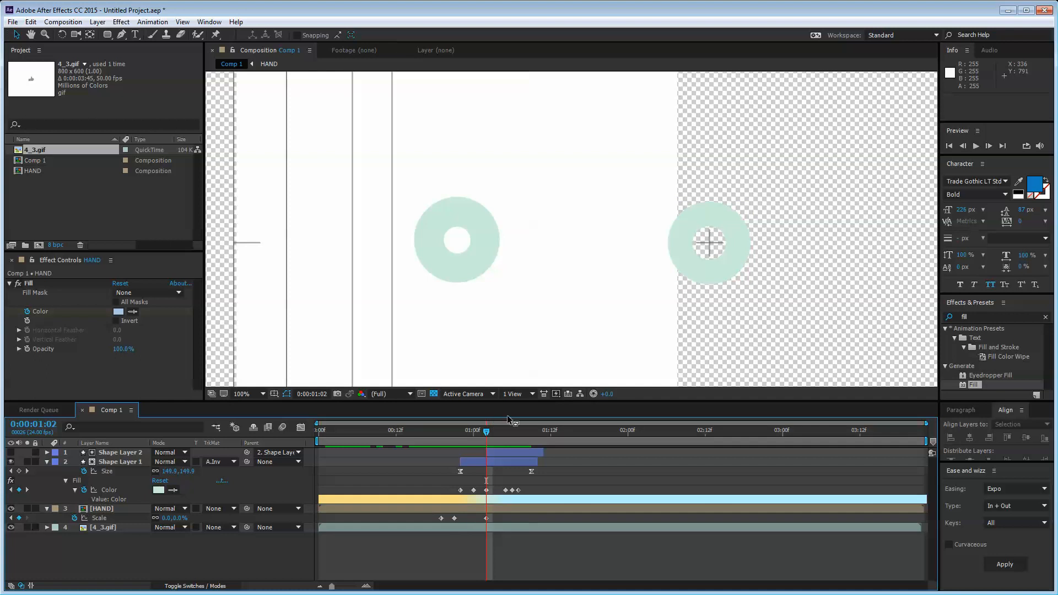
- Step frame by frame around 0:00:01:07 to examine how the GIF's blue hand grows inside the ring
{"action": "key", "text": "space"}
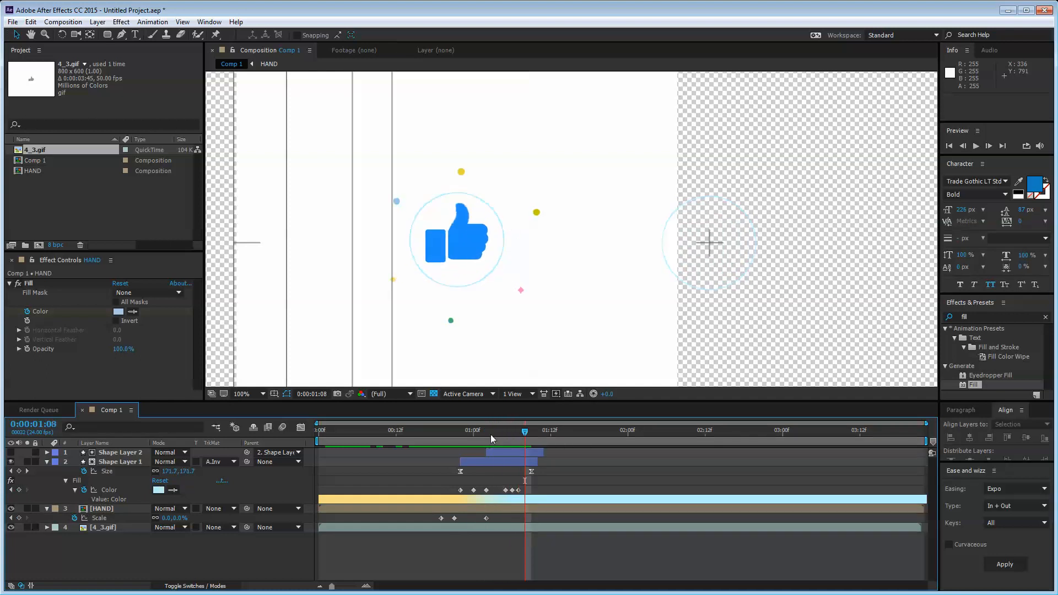
{"action": "key", "text": "Page_Down"}
{"action": "key", "text": "Page_Up"}
{"action": "key", "text": "Page_Up"}
{"action": "key", "text": "Page_Up"}
{"action": "key", "text": "Page_Down"}
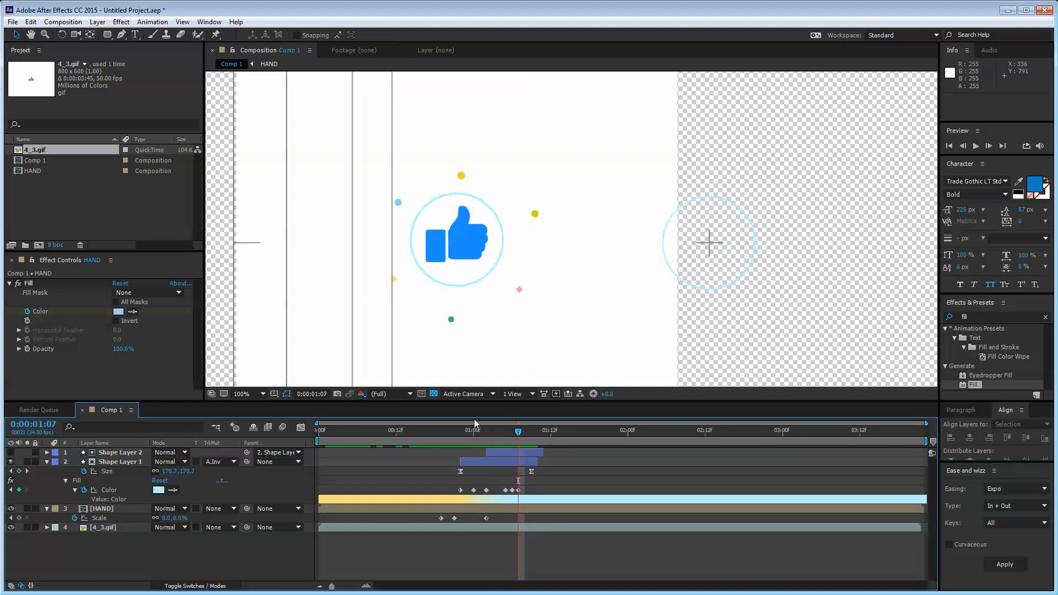
{"action": "key", "text": "Page_Down"}
{"action": "key", "text": "Page_Up"}
{"action": "key", "text": "Page_Down"}
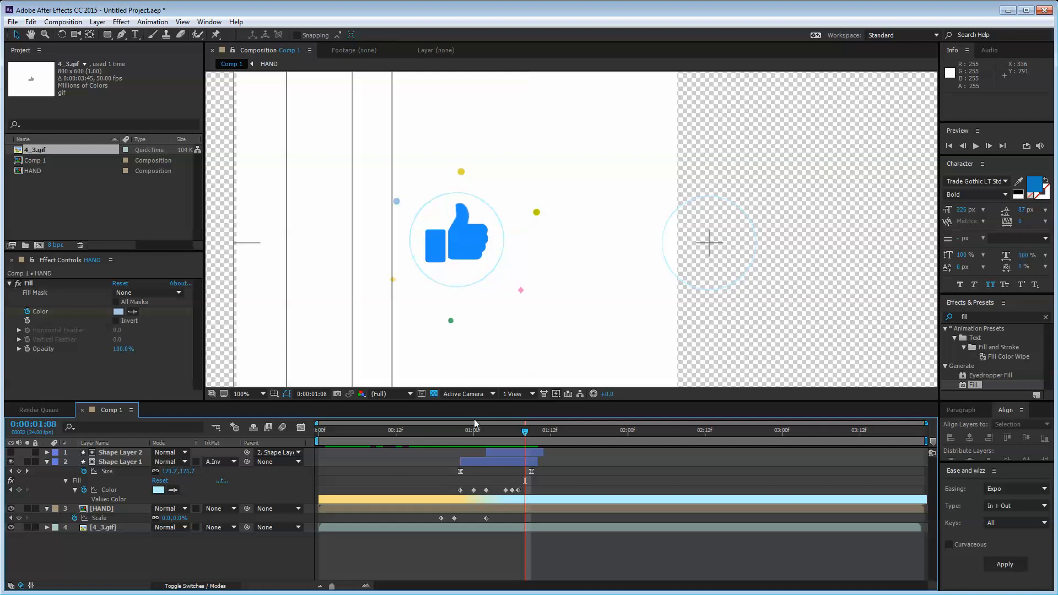
{"action": "key", "text": "Page_Down"}
{"action": "key", "text": "Page_Up"}
{"action": "key", "text": "Page_Up"}
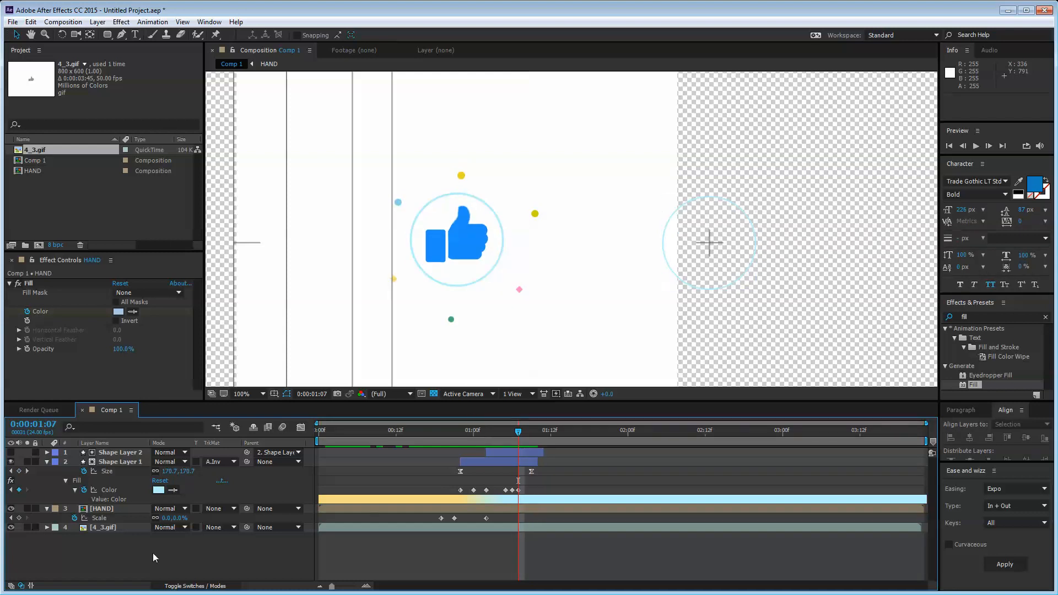
- Add a HAND Scale keyframe at 0:00:01:07, keeping 0%, and reveal all of the layer's keyframed properties
{"action": "left_click", "coordinate": [19, 518]}
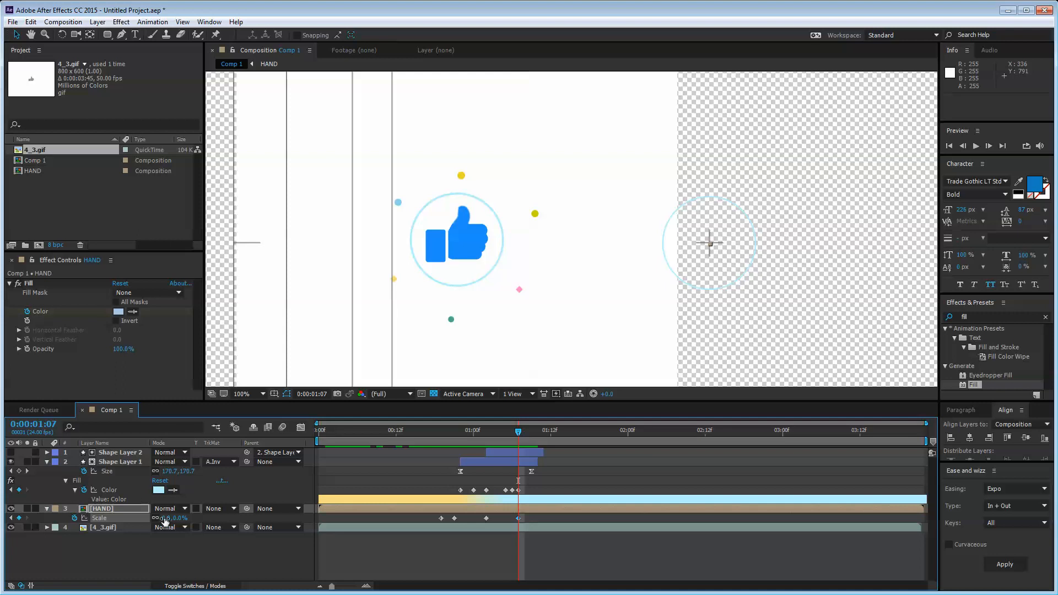
{"action": "left_click_drag", "start_coordinate": [165, 517], "coordinate": [173, 520]}
{"action": "key", "text": "ctrl+z"}
{"action": "key", "text": "u"}
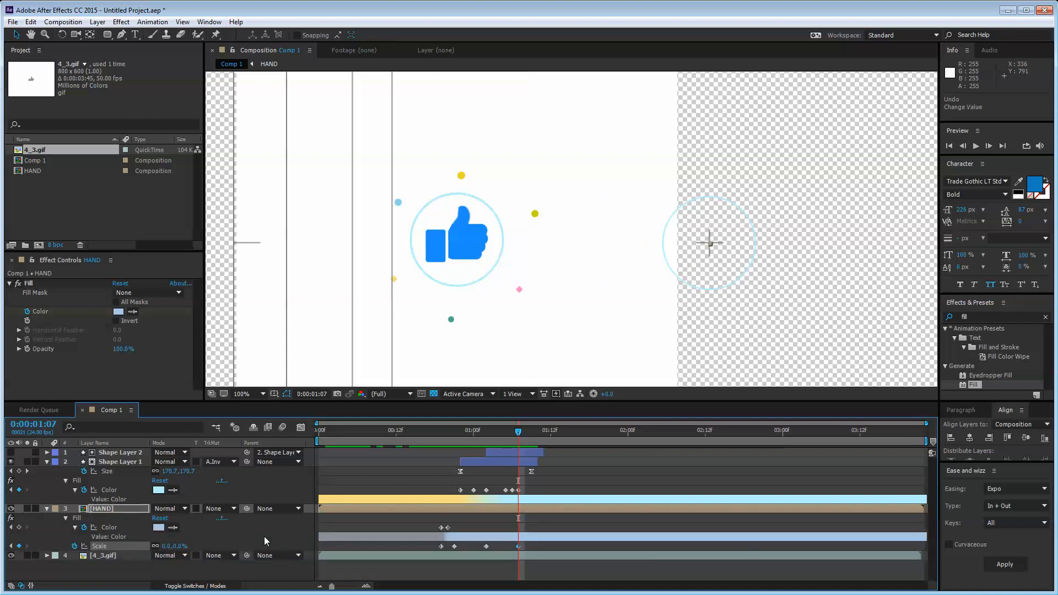
- Return to 0:00:01:02, collapse the properties of all layers, and select only the HAND layer
{"action": "left_click_drag", "start_coordinate": [516, 433], "coordinate": [485, 433]}
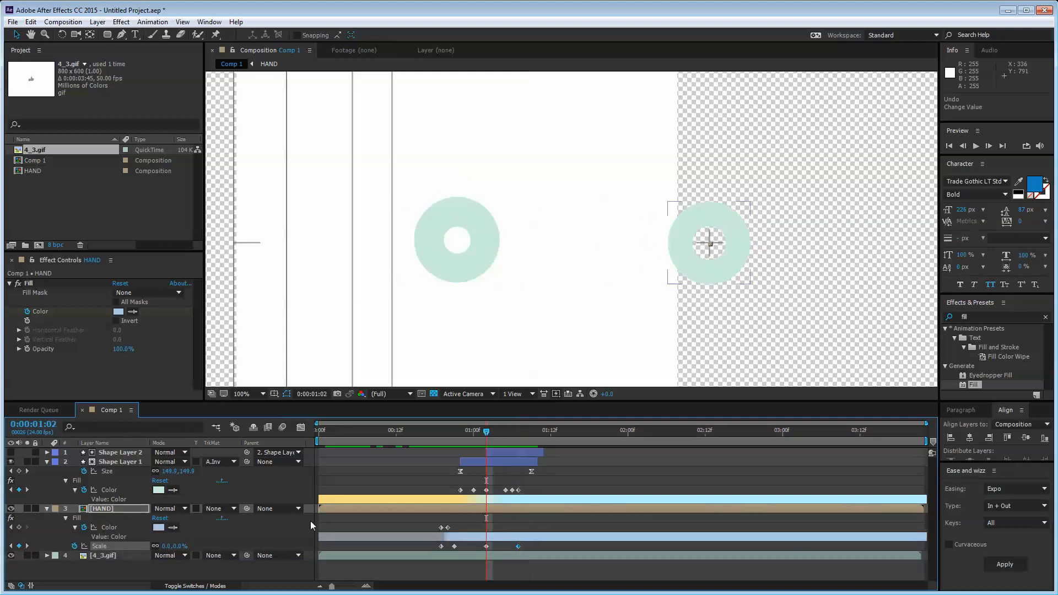
{"action": "left_click", "coordinate": [141, 568]}
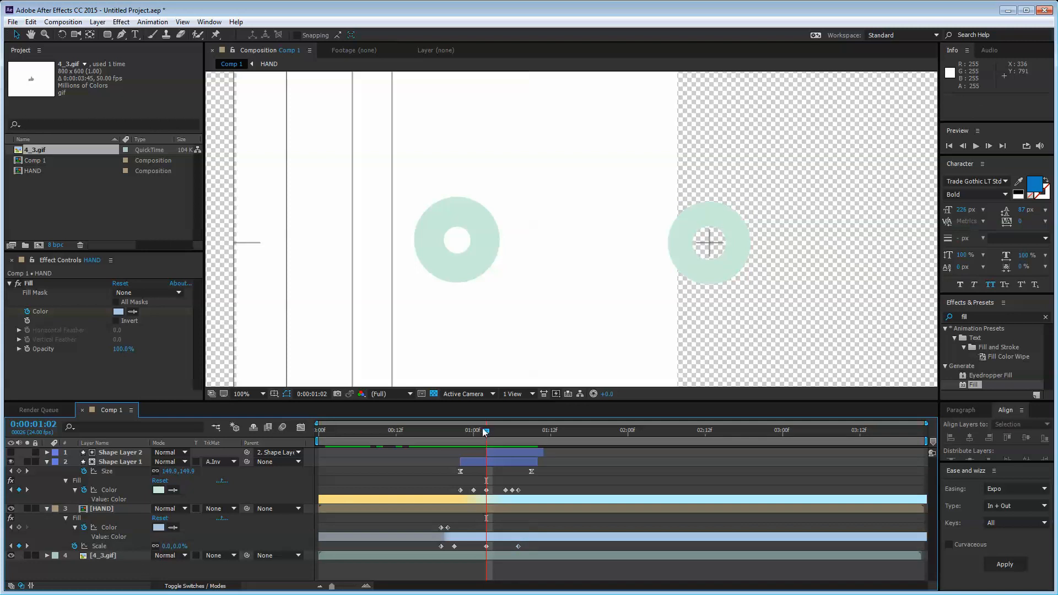
{"action": "key", "text": "ctrl+a"}
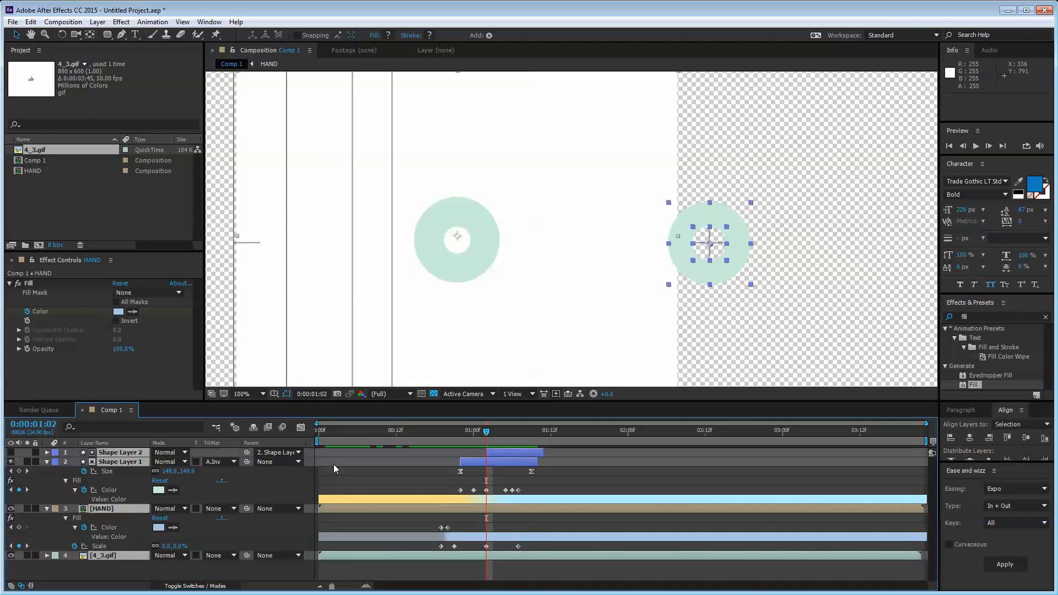
{"action": "key", "text": "u"}
{"action": "left_click", "coordinate": [119, 550]}
{"action": "left_click", "coordinate": [105, 471]}
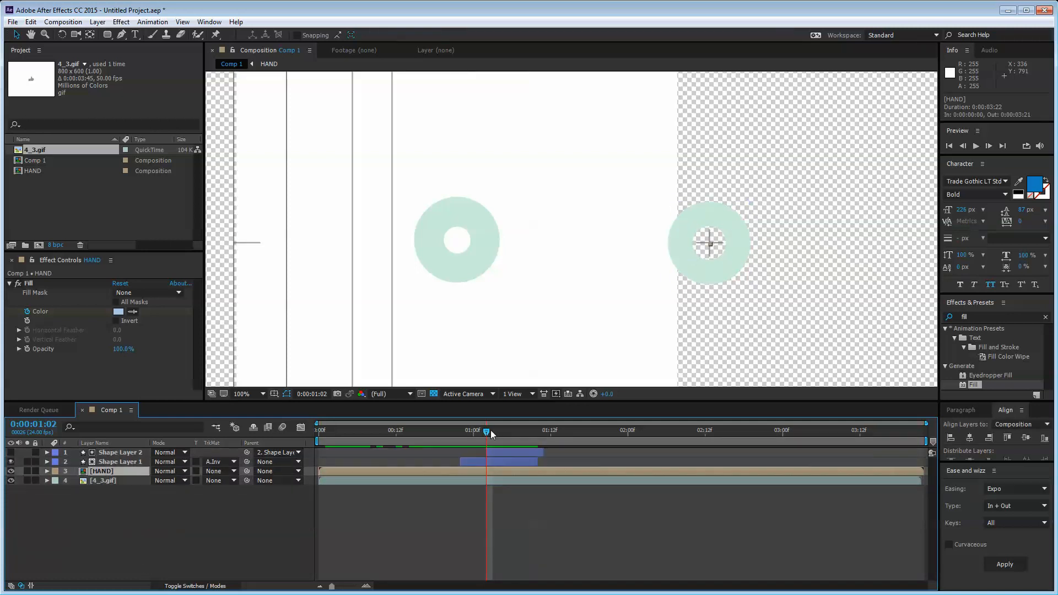
- Reveal the HAND layer's Scale keyframes and set its Scale at 0:00:01:07 to 100%
{"action": "left_click_drag", "start_coordinate": [488, 432], "coordinate": [511, 438]}
{"action": "key", "text": "u"}
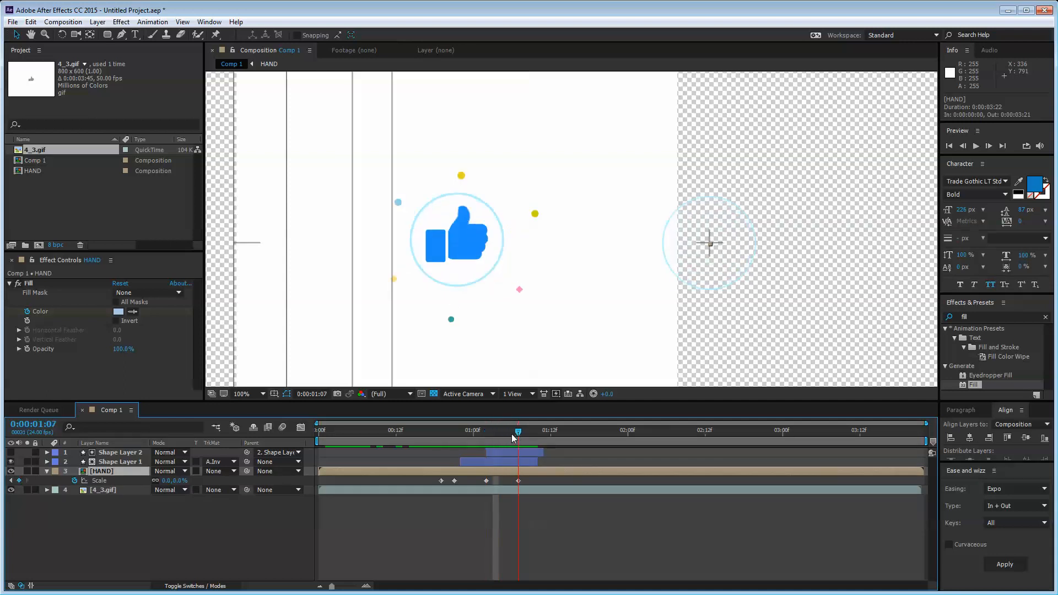
{"action": "left_click", "coordinate": [177, 480]}
{"action": "type", "text": "1"}
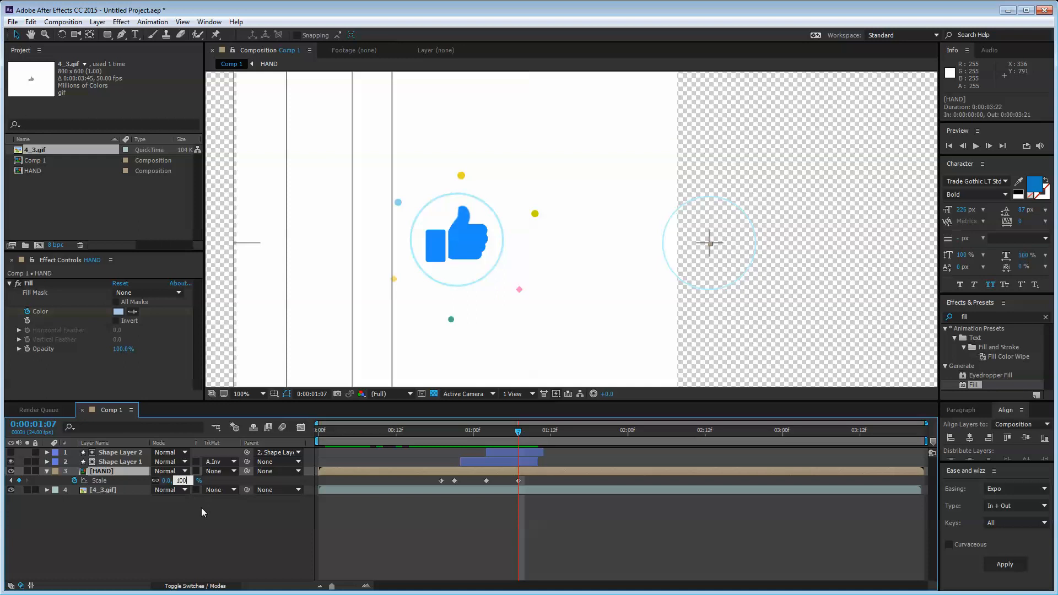
{"action": "left_click", "coordinate": [202, 515]}
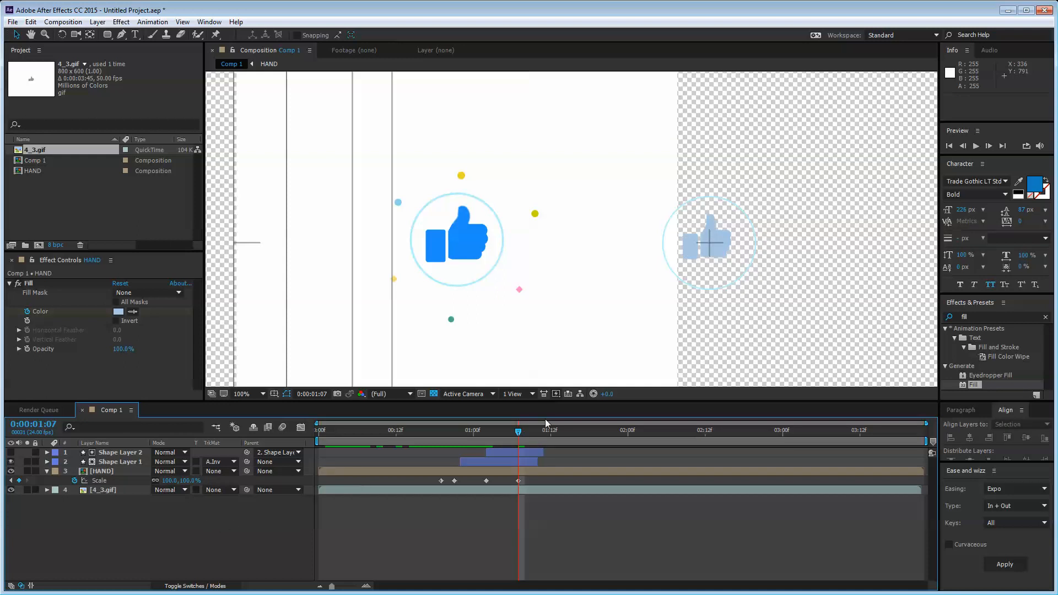
{"action": "mouse_move", "coordinate": [520, 431]}
{"action": "left_mouse_down"}
{"action": "mouse_move", "coordinate": [504, 432]}
{"action": "mouse_move", "coordinate": [570, 433]}
{"action": "mouse_move", "coordinate": [518, 433]}
{"action": "left_mouse_up"}
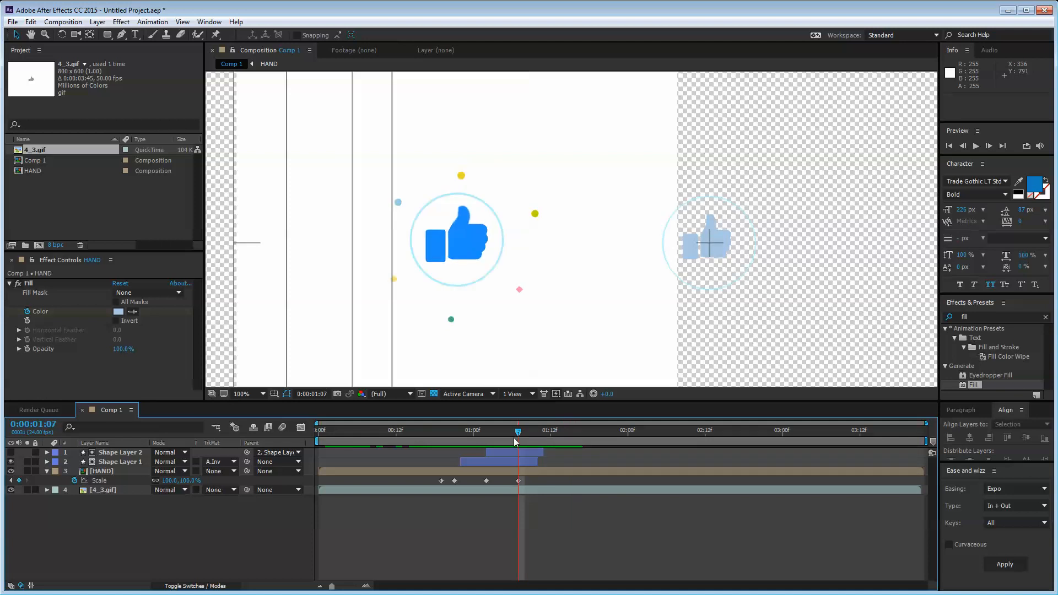
- Enlarge the HAND layer's Scale keyframe at 0:00:01:07 to 120% and finally 130% to match the GIF's hand
{"action": "left_click", "coordinate": [169, 481]}
{"action": "type", "text": "120"}
{"action": "key", "text": "Return"}
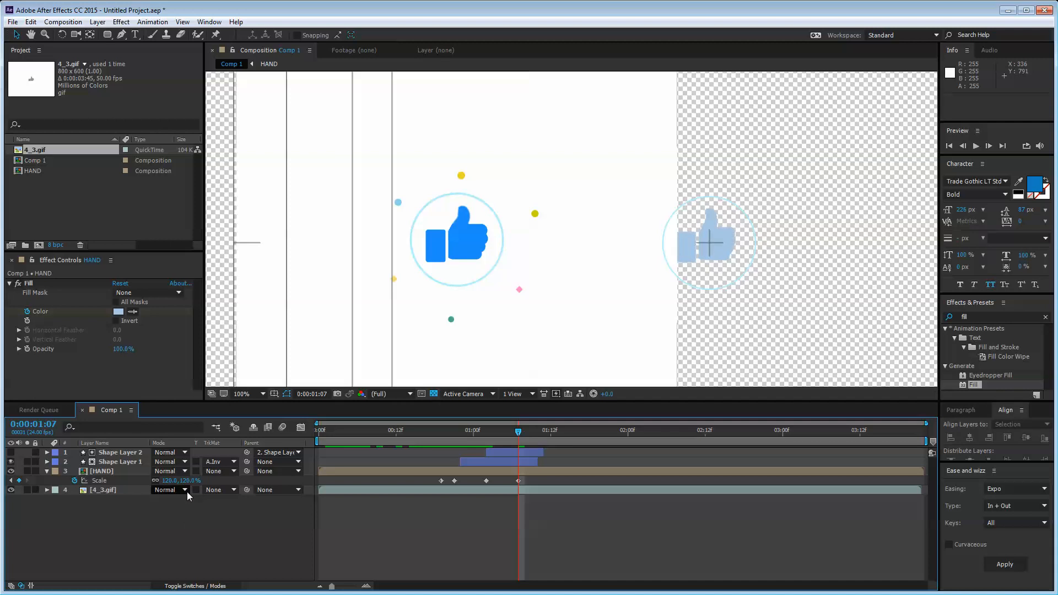
{"action": "left_click", "coordinate": [171, 480]}
{"action": "type", "text": "130"}
{"action": "key", "text": "Return"}
{"action": "left_click", "coordinate": [705, 254]}
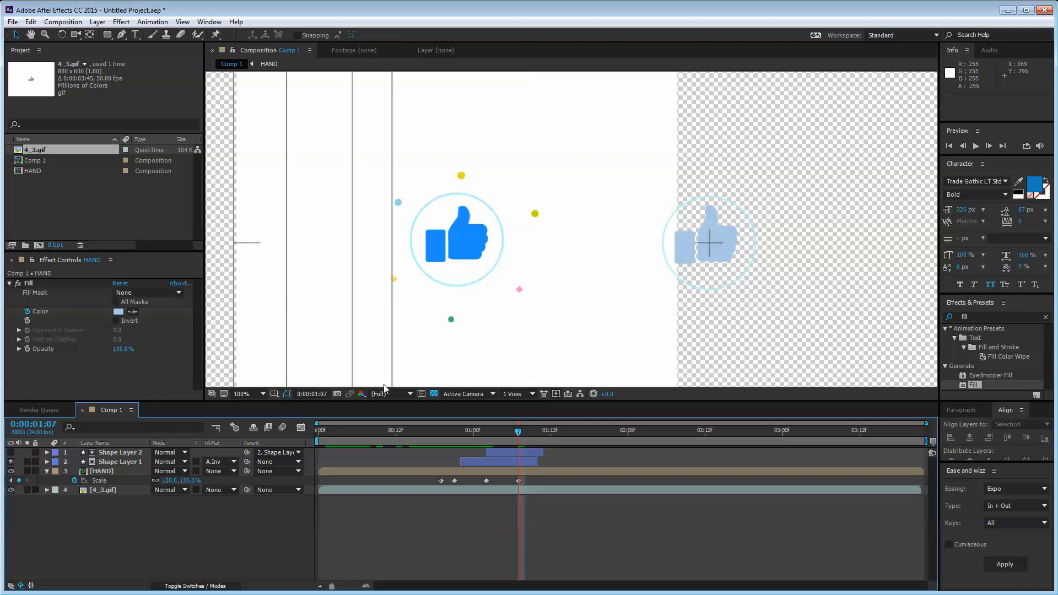
- Return to 0:00:01:02 and turn off the composition's transparency grid
{"action": "left_click", "coordinate": [485, 432]}
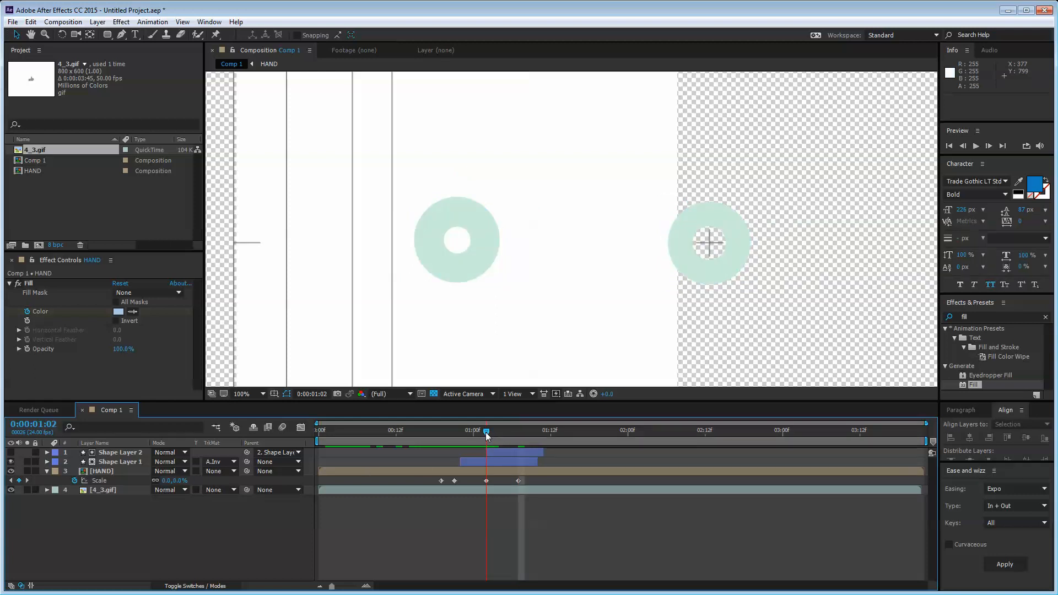
{"action": "mouse_move", "coordinate": [486, 435]}
{"action": "left_mouse_down"}
{"action": "mouse_move", "coordinate": [453, 433]}
{"action": "mouse_move", "coordinate": [527, 437]}
{"action": "mouse_move", "coordinate": [488, 433]}
{"action": "left_mouse_up"}
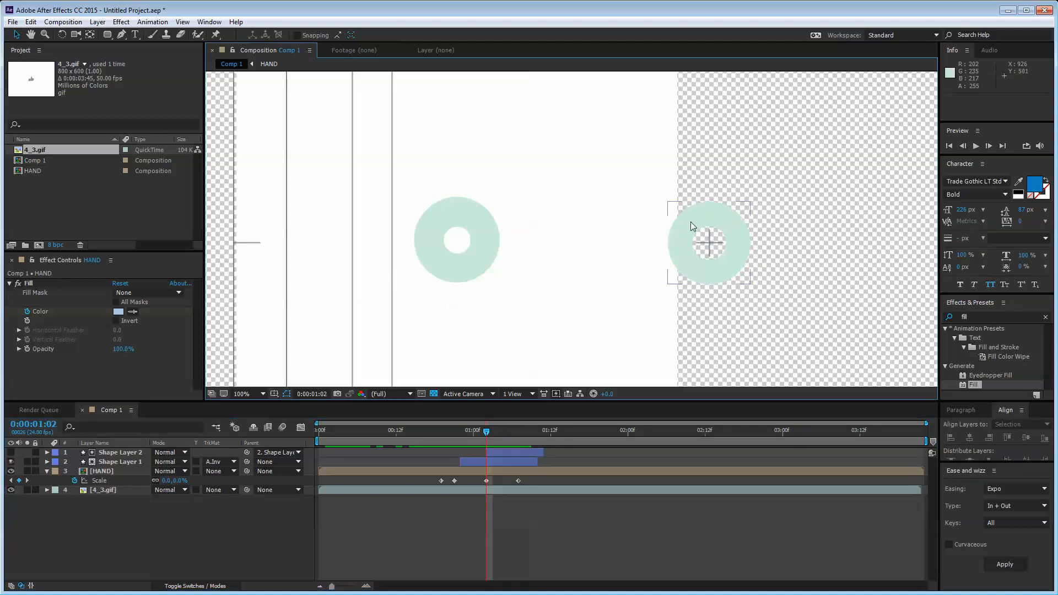
{"action": "left_click", "coordinate": [432, 393]}
{"action": "left_click", "coordinate": [203, 521]}
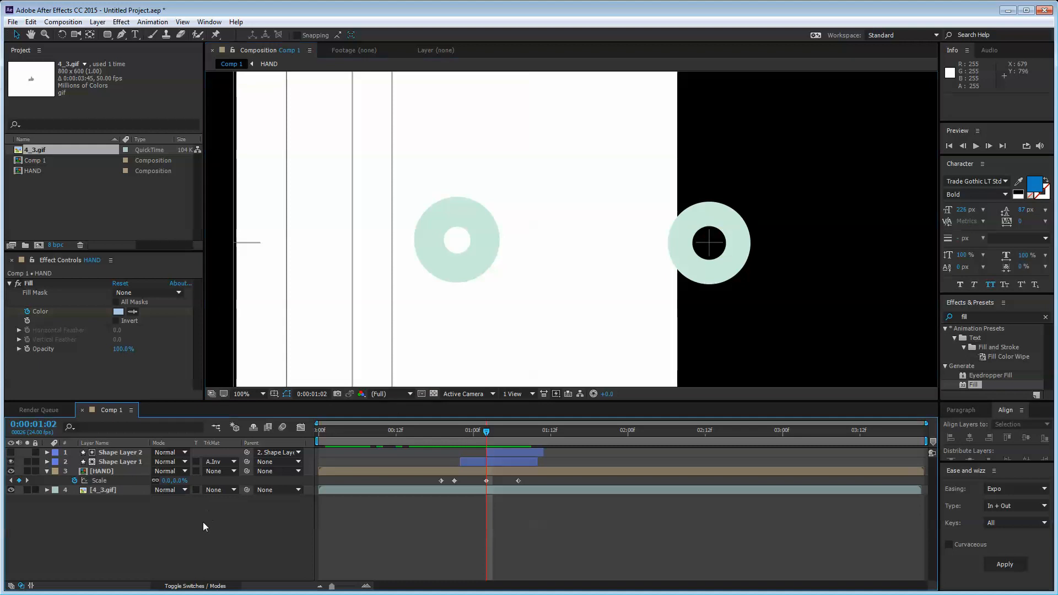
- Add a white solid to Comp 1 and place it beneath all other layers
{"action": "key", "text": "comma"}
{"action": "key", "text": "comma"}
{"action": "right_click", "coordinate": [199, 539]}
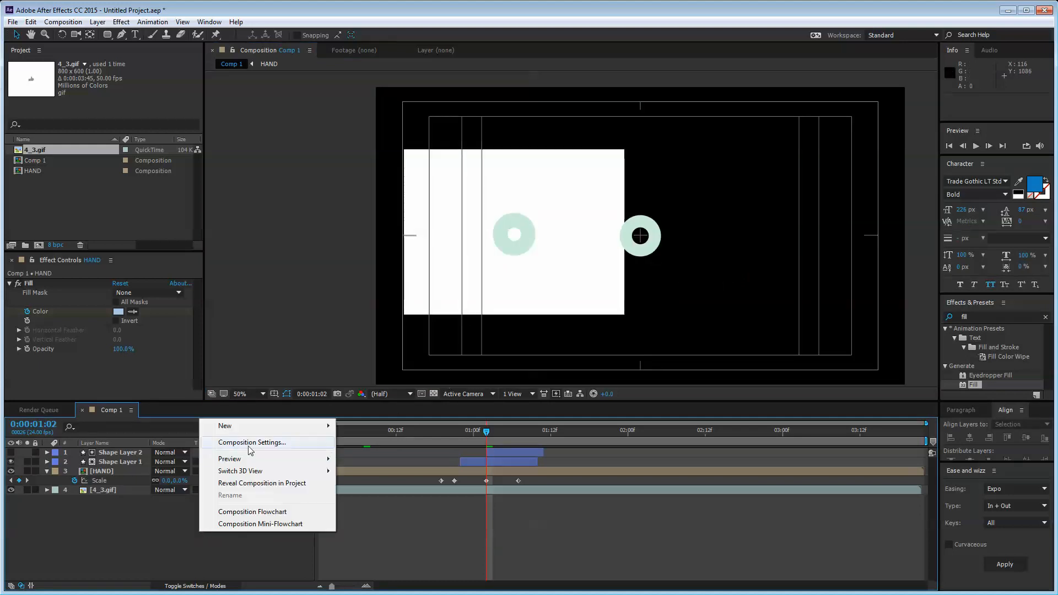
{"action": "mouse_move", "coordinate": [232, 424]}
{"action": "left_click", "coordinate": [353, 453]}
{"action": "left_click", "coordinate": [503, 319]}
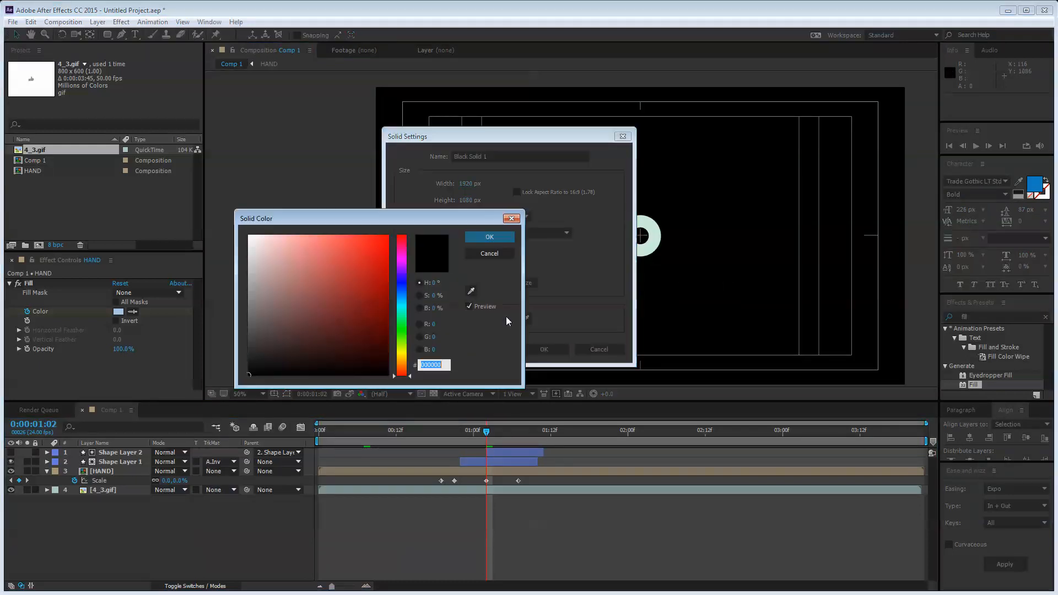
{"action": "left_click", "coordinate": [241, 240]}
{"action": "key", "text": "Return"}
{"action": "key", "text": "Return"}
{"action": "left_click_drag", "start_coordinate": [132, 453], "coordinate": [119, 543]}
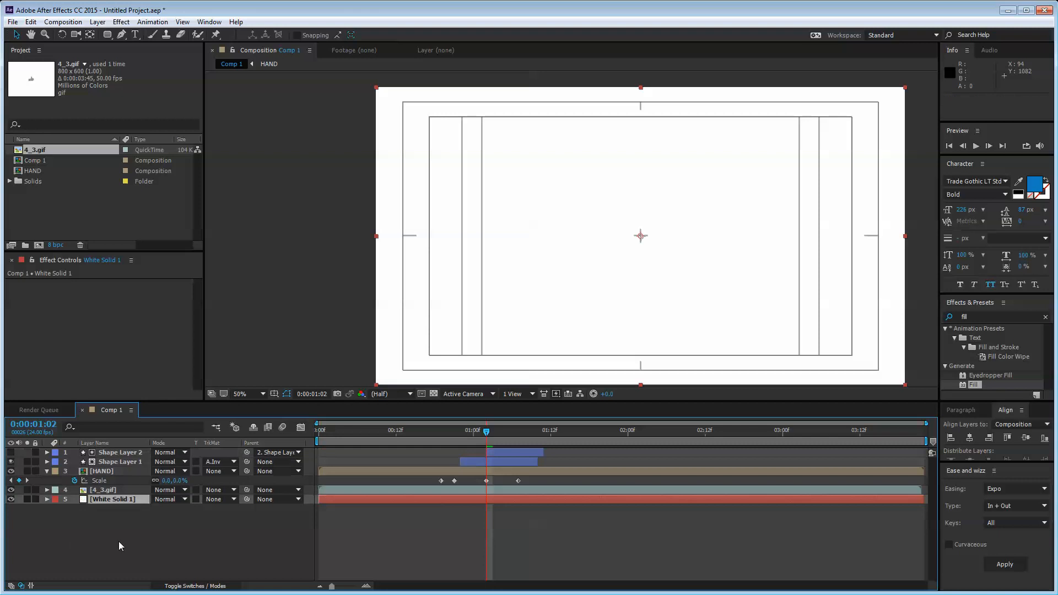
{"action": "left_click", "coordinate": [206, 530]}
{"action": "key", "text": "period"}
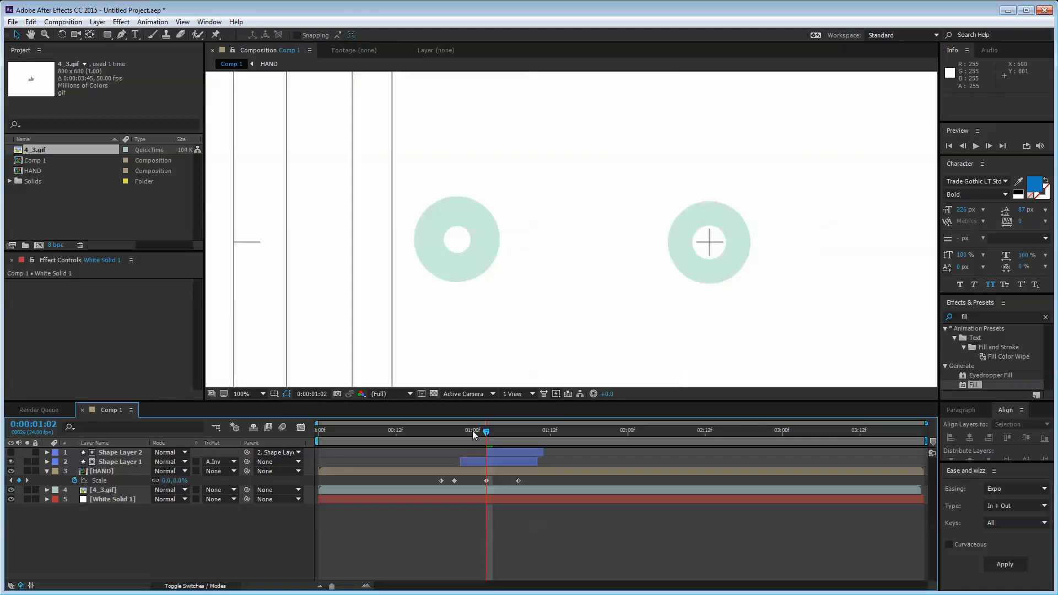
- Limit the work area to 0:00:00:18 through 0:00:01:13 and preview the animation
{"action": "left_click_drag", "start_coordinate": [484, 434], "coordinate": [492, 434]}
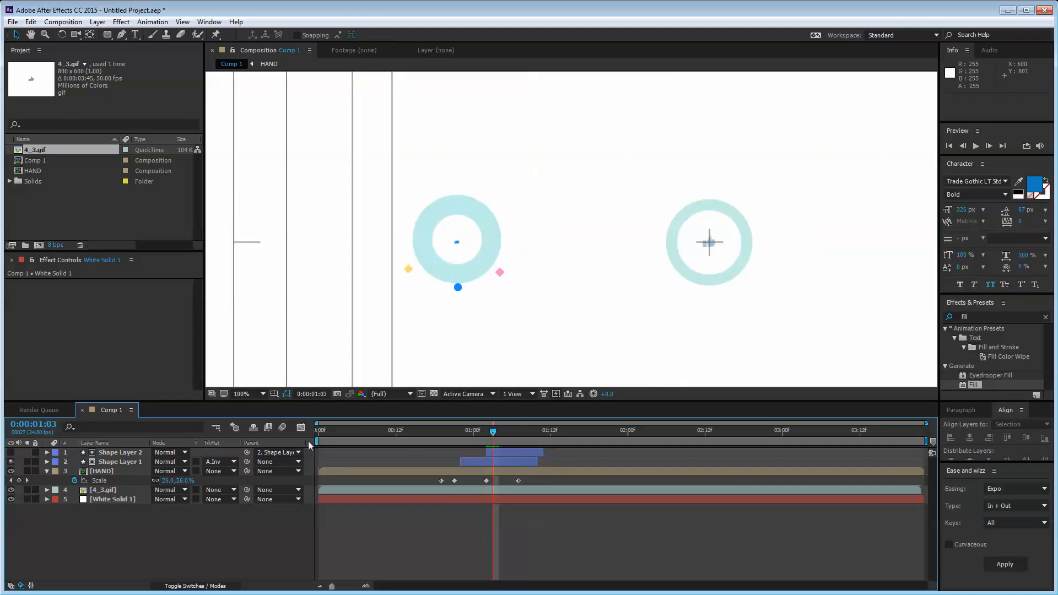
{"action": "left_click_drag", "start_coordinate": [317, 441], "coordinate": [433, 440]}
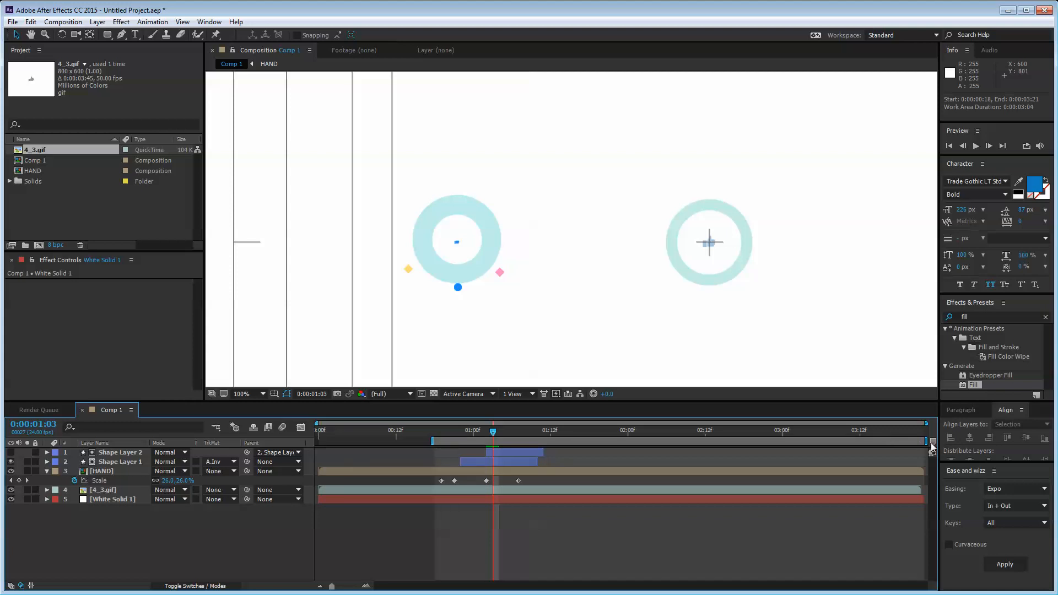
{"action": "left_click_drag", "start_coordinate": [931, 444], "coordinate": [565, 441]}
{"action": "left_click_drag", "start_coordinate": [489, 437], "coordinate": [505, 434]}
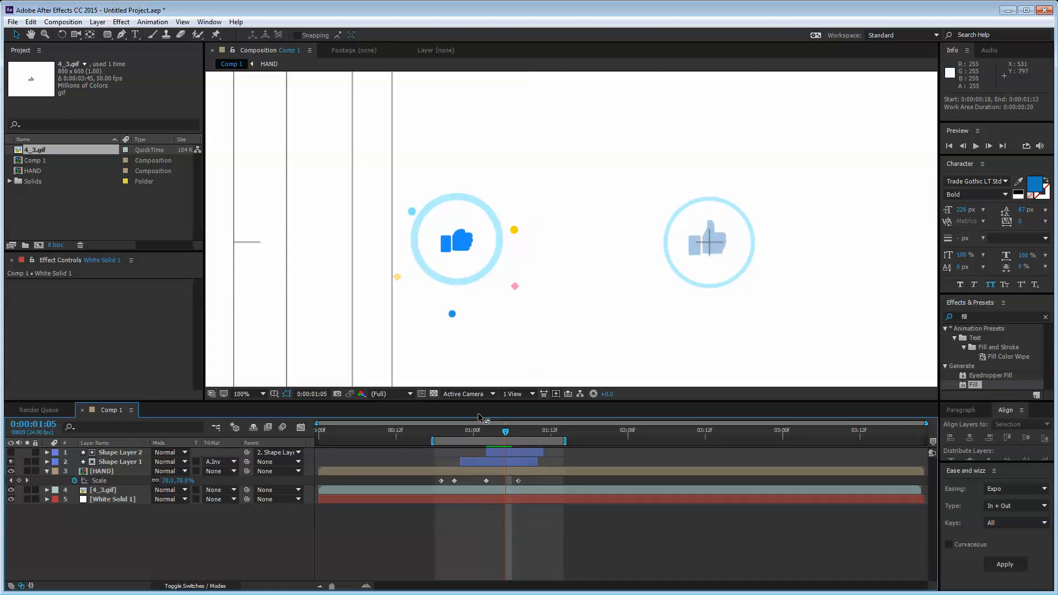
{"action": "left_click_drag", "start_coordinate": [501, 431], "coordinate": [465, 471]}
{"action": "key", "text": "space"}
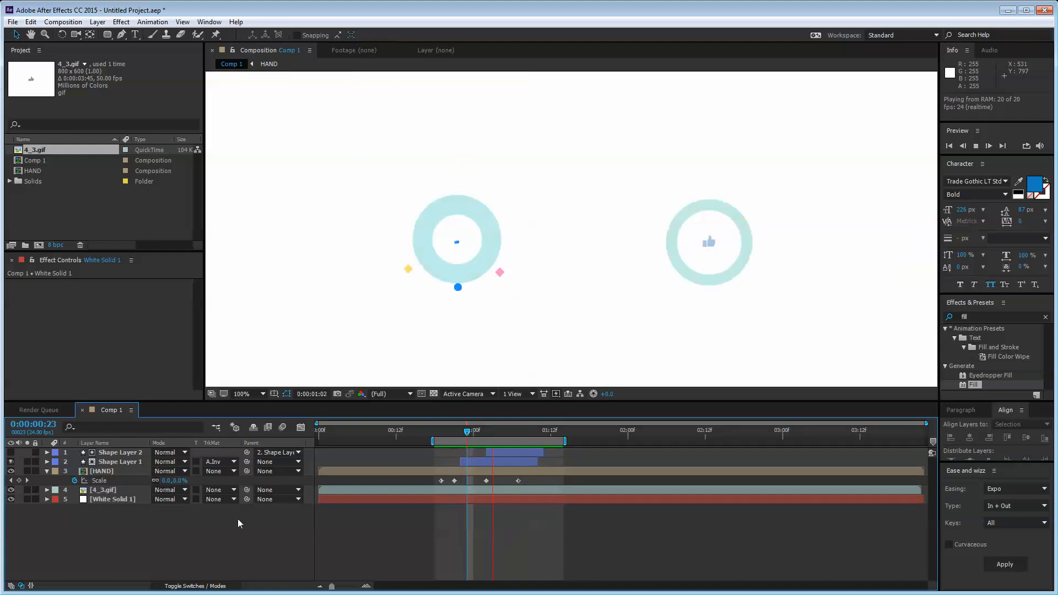
- Add a HAND Scale keyframe at 0:00:01:08 that holds 130%
{"action": "left_click_drag", "start_coordinate": [498, 429], "coordinate": [518, 439]}
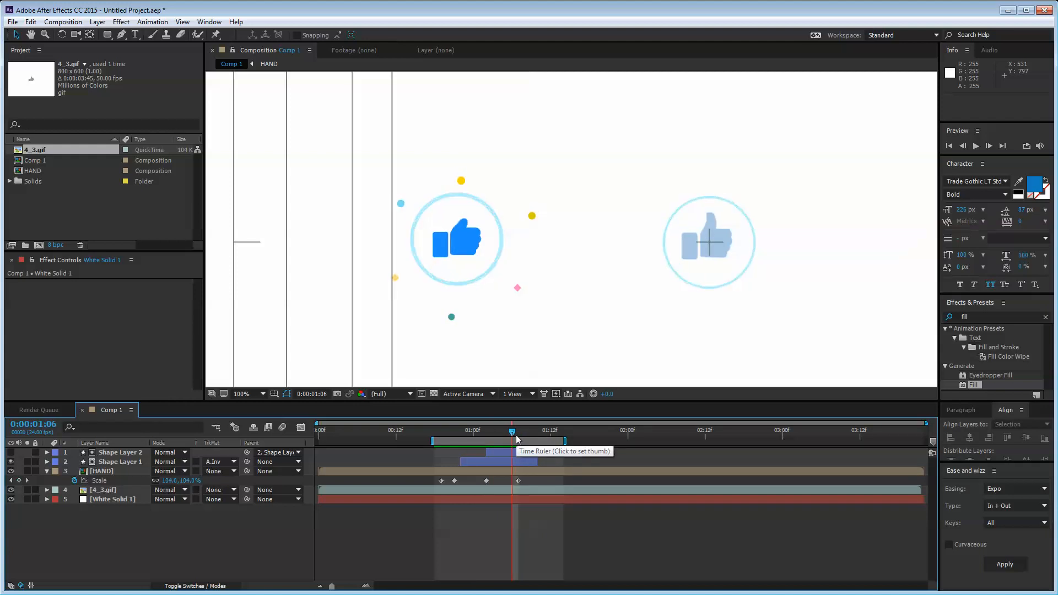
{"action": "key", "text": "Page_Down"}
{"action": "key", "text": "Page_Down"}
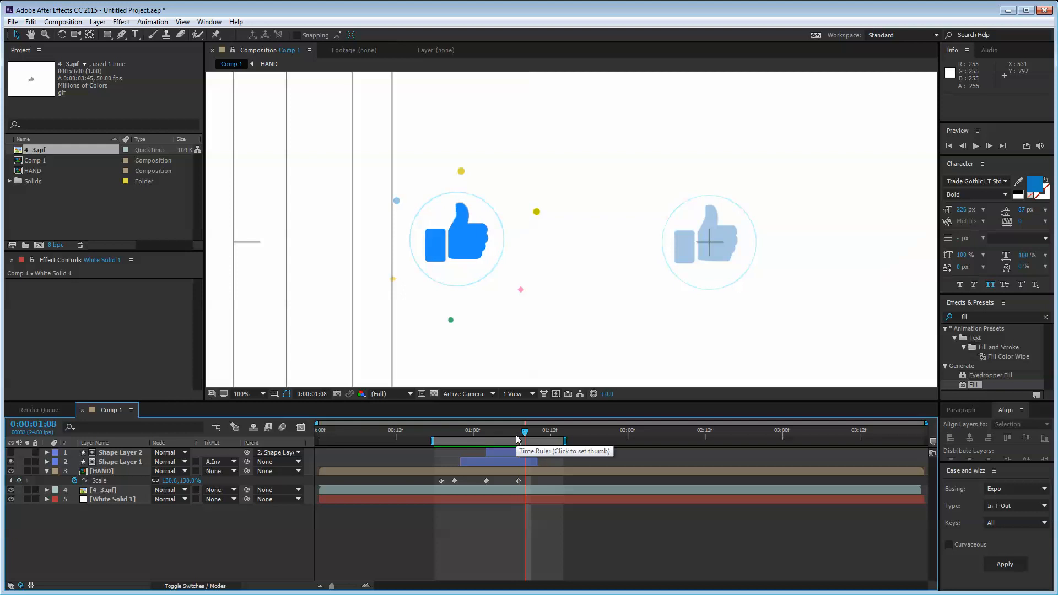
{"action": "key", "text": "Page_Up"}
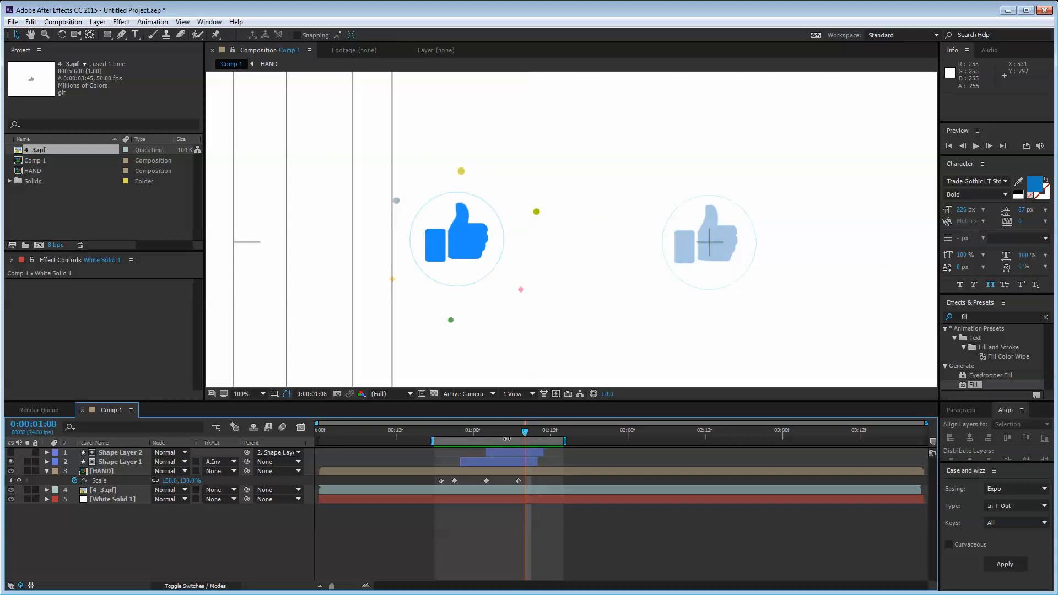
{"action": "left_click", "coordinate": [18, 480]}
{"action": "left_click", "coordinate": [513, 472]}
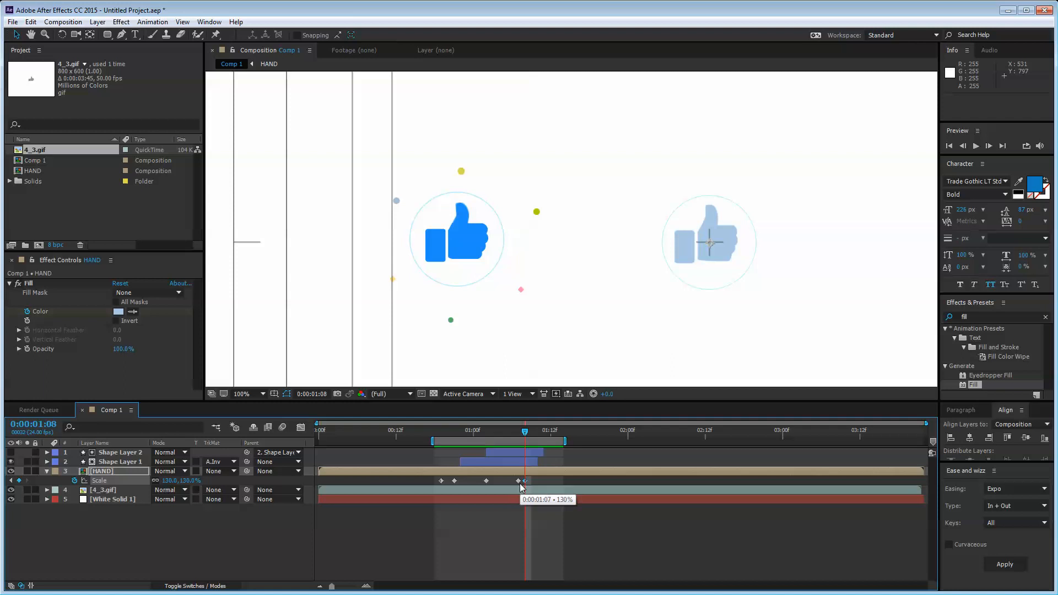
- Set the HAND layer's Scale to 85% at 0:00:01:11 to match the GIF's shrinking hand
{"action": "key", "text": "Page_Down"}
{"action": "key", "text": "Page_Down"}
{"action": "key", "text": "Page_Down"}
{"action": "key", "text": "Page_Down"}
{"action": "key", "text": "Page_Up"}
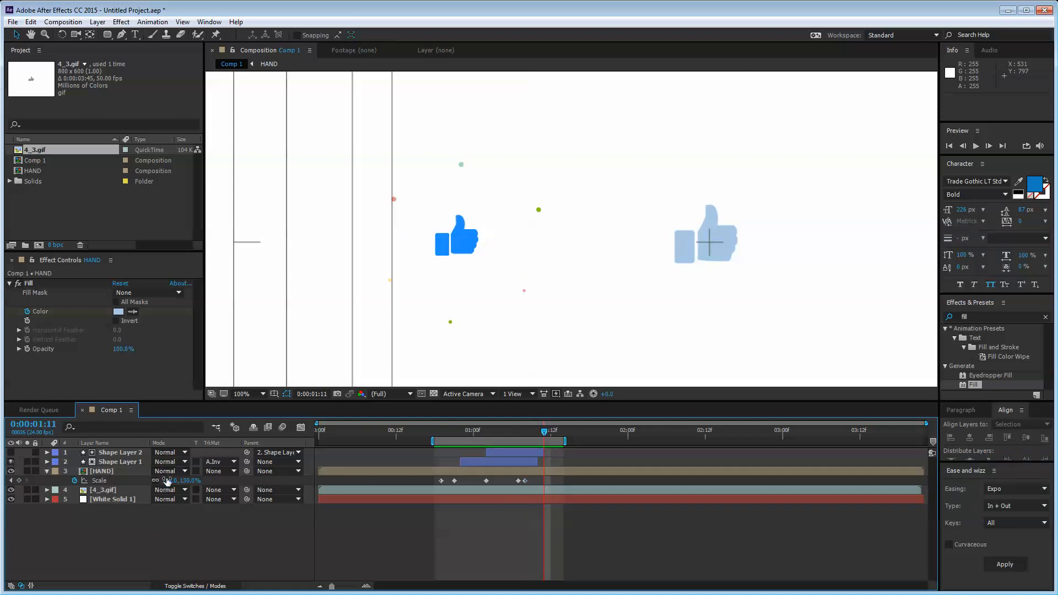
{"action": "left_click", "coordinate": [168, 481]}
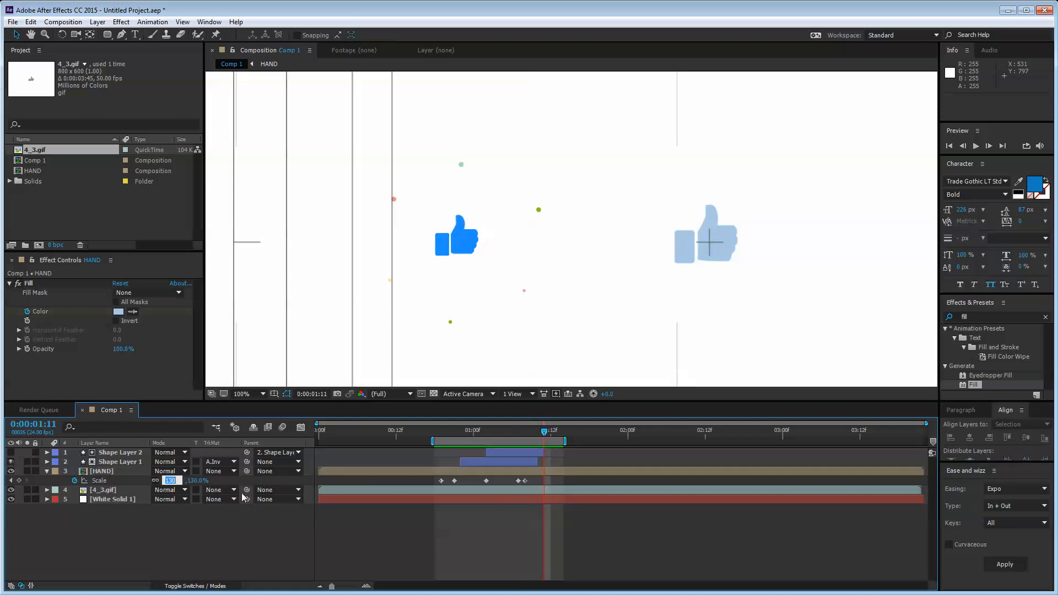
{"action": "type", "text": "85"}
{"action": "key", "text": "Return"}
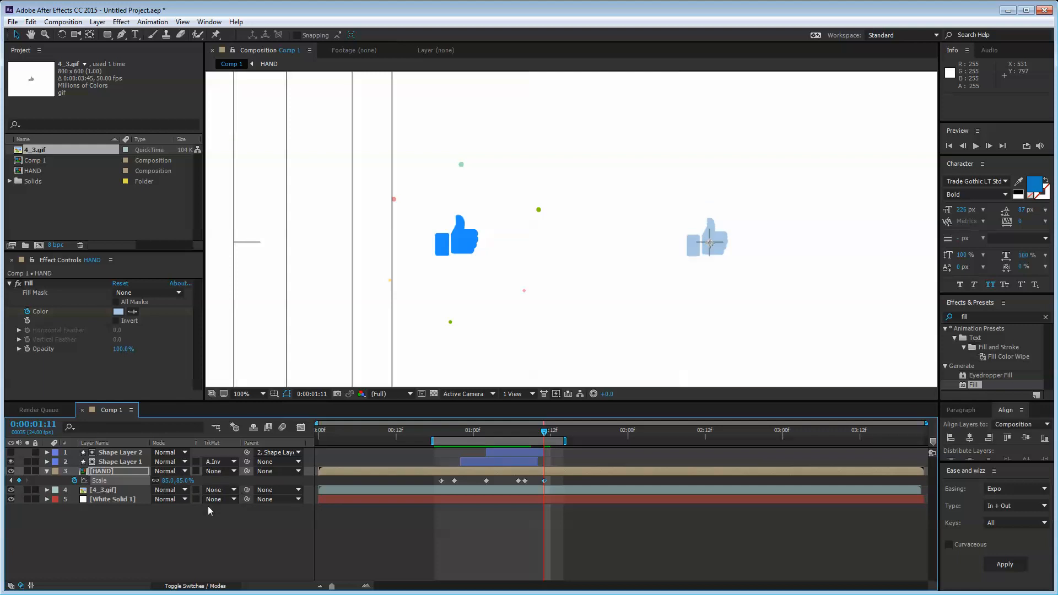
{"action": "left_click", "coordinate": [115, 529]}
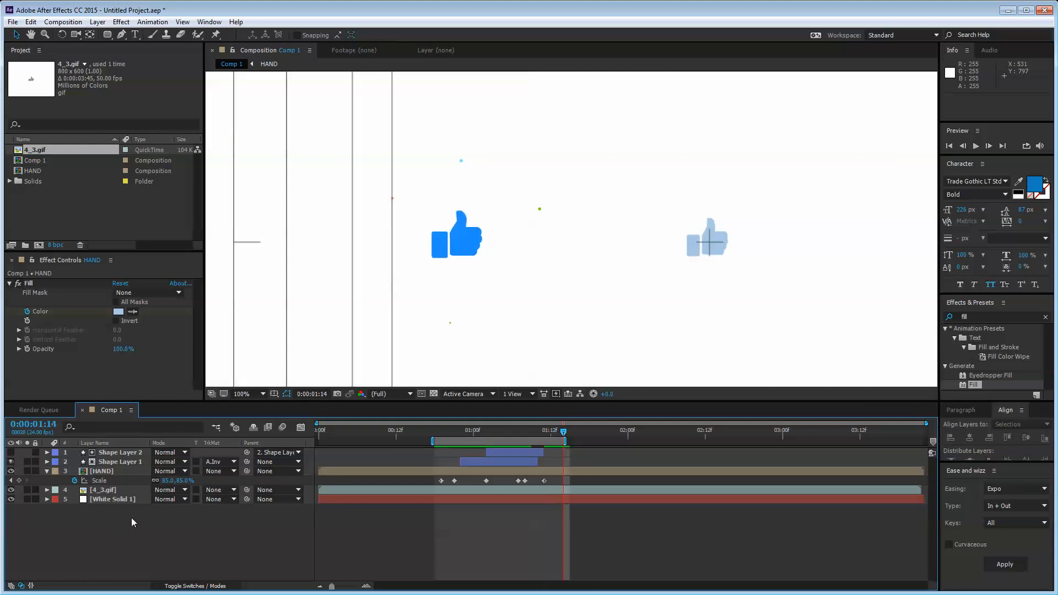
- Key the HAND layer's Scale at 0:00:01:14 and play back the work area to compare it with the GIF
{"action": "key", "text": "Page_Up"}
{"action": "left_click", "coordinate": [169, 481]}
{"action": "key", "text": "Return"}
{"action": "left_click_drag", "start_coordinate": [564, 432], "coordinate": [479, 431]}
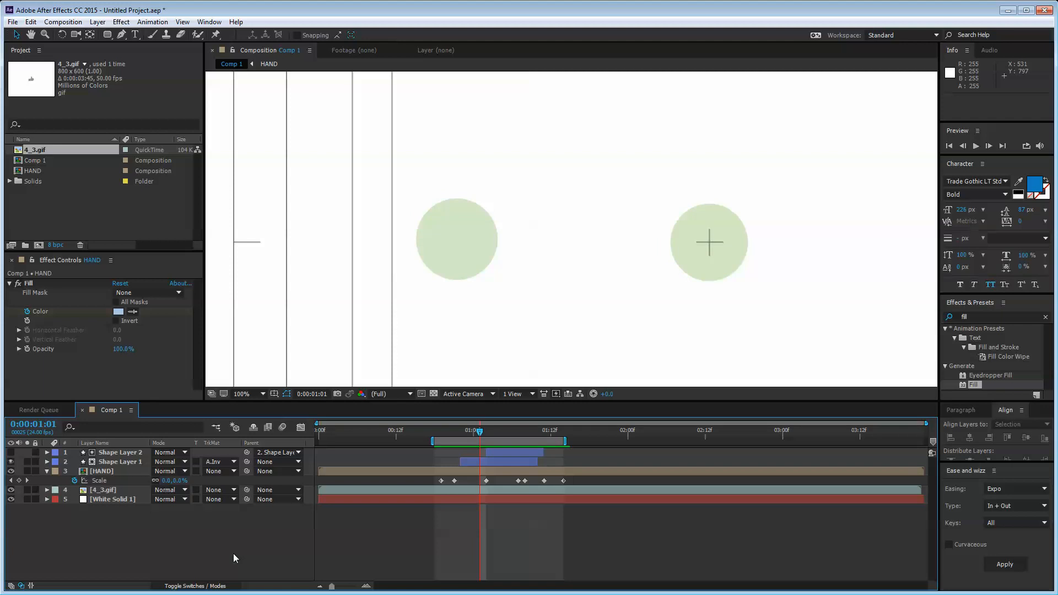
{"action": "key", "text": "space"}
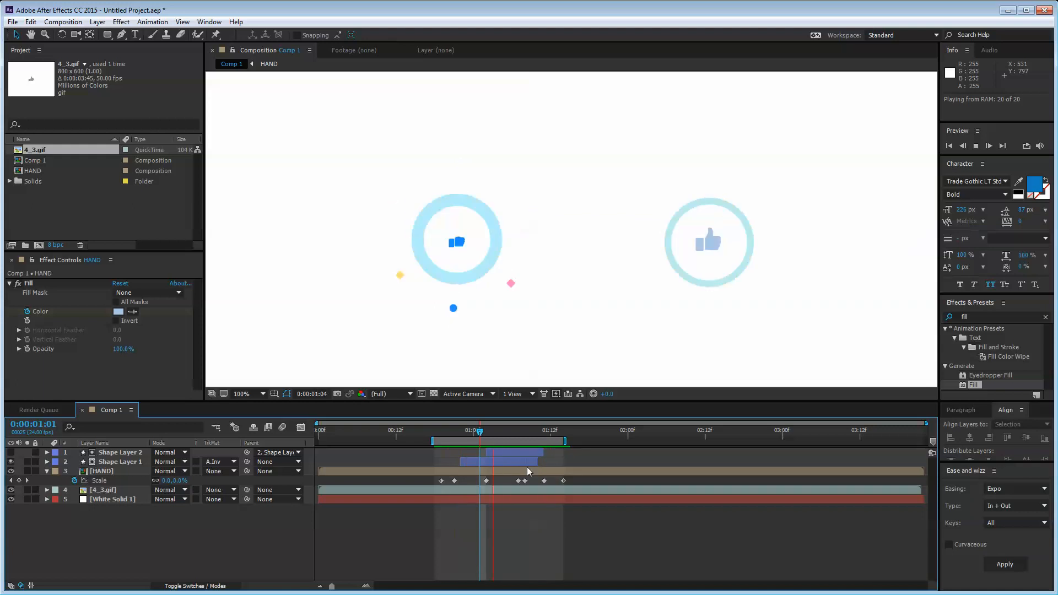
{"action": "key", "text": "space"}
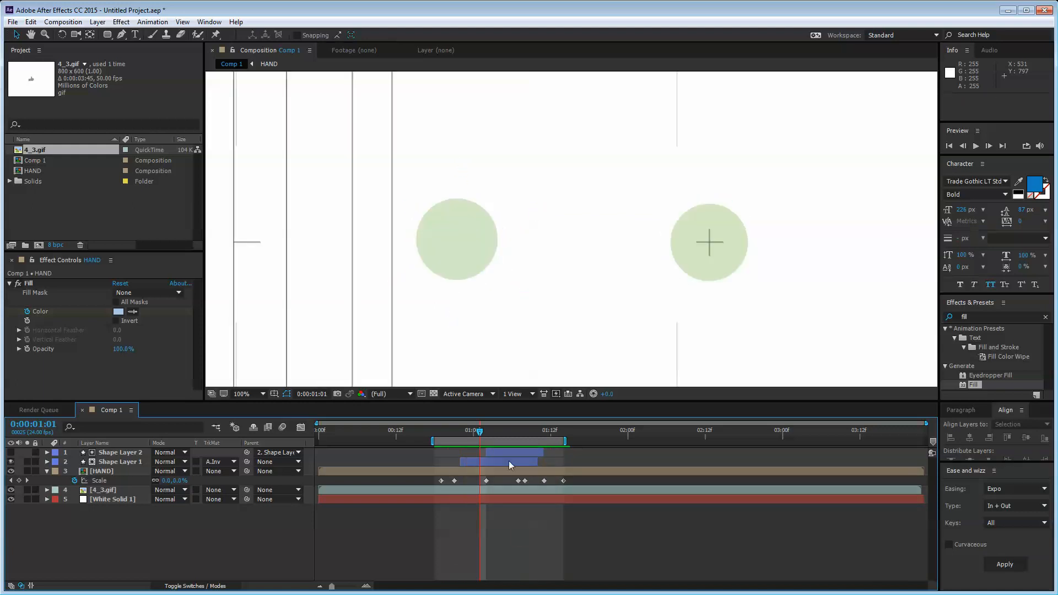
- Add Fill Color keyframes to the HAND layer at 0:00:01:01 and 0:00:01:02, keeping the current light blue
{"action": "left_click", "coordinate": [504, 435]}
{"action": "mouse_move", "coordinate": [505, 439]}
{"action": "left_mouse_down"}
{"action": "mouse_move", "coordinate": [491, 439]}
{"action": "mouse_move", "coordinate": [529, 441]}
{"action": "mouse_move", "coordinate": [511, 441]}
{"action": "left_mouse_up"}
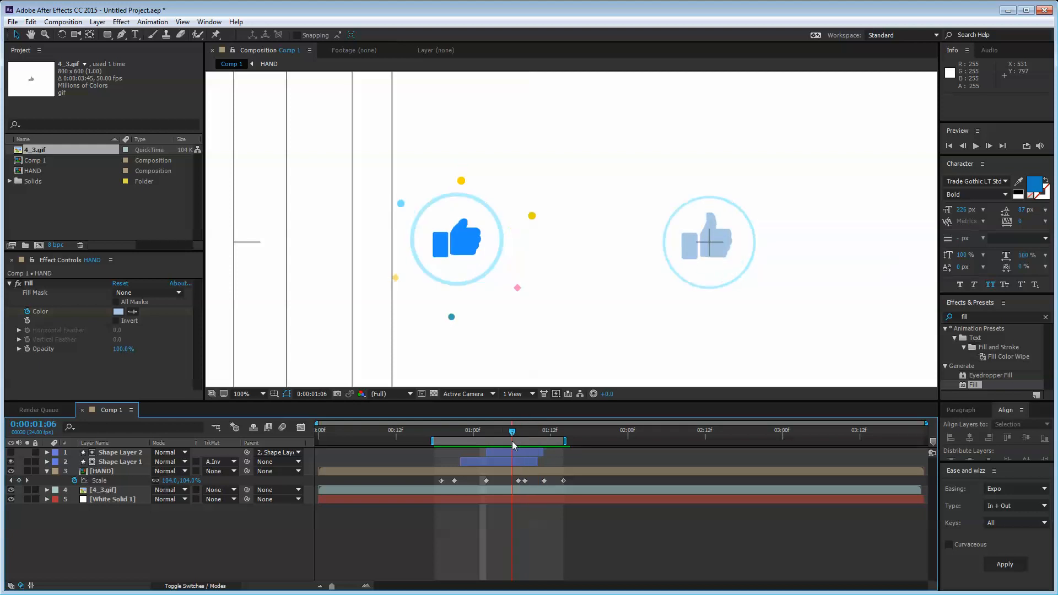
{"action": "left_click", "coordinate": [101, 470]}
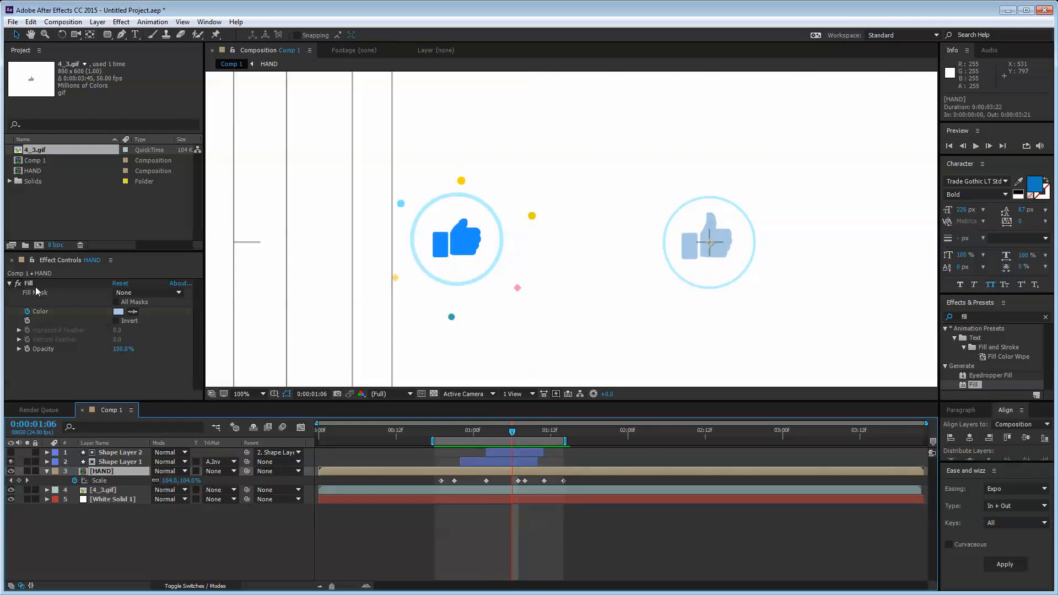
{"action": "left_click_drag", "start_coordinate": [512, 431], "coordinate": [518, 439]}
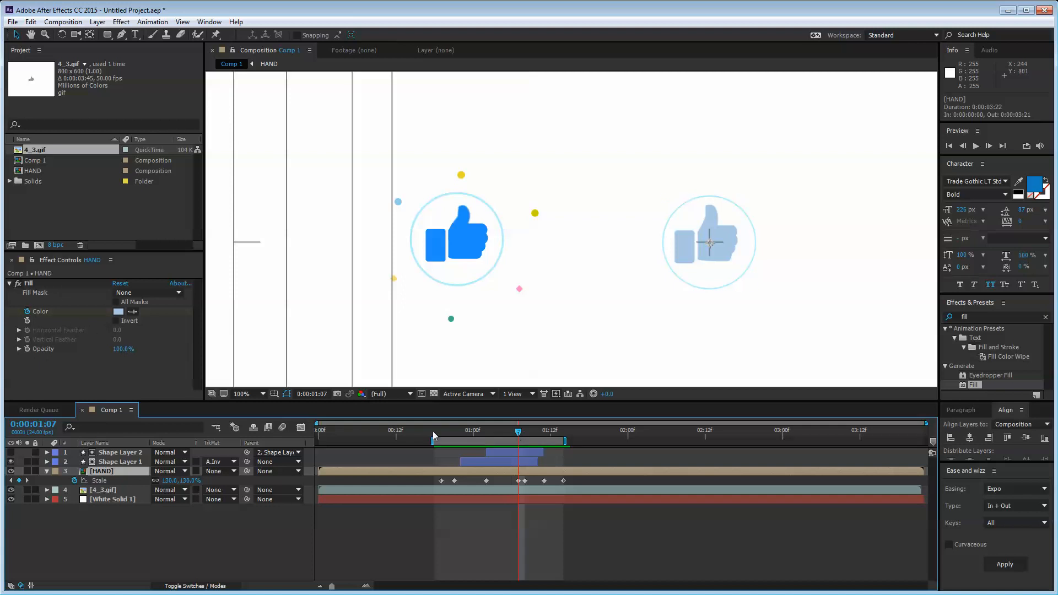
{"action": "left_click_drag", "start_coordinate": [518, 431], "coordinate": [486, 434]}
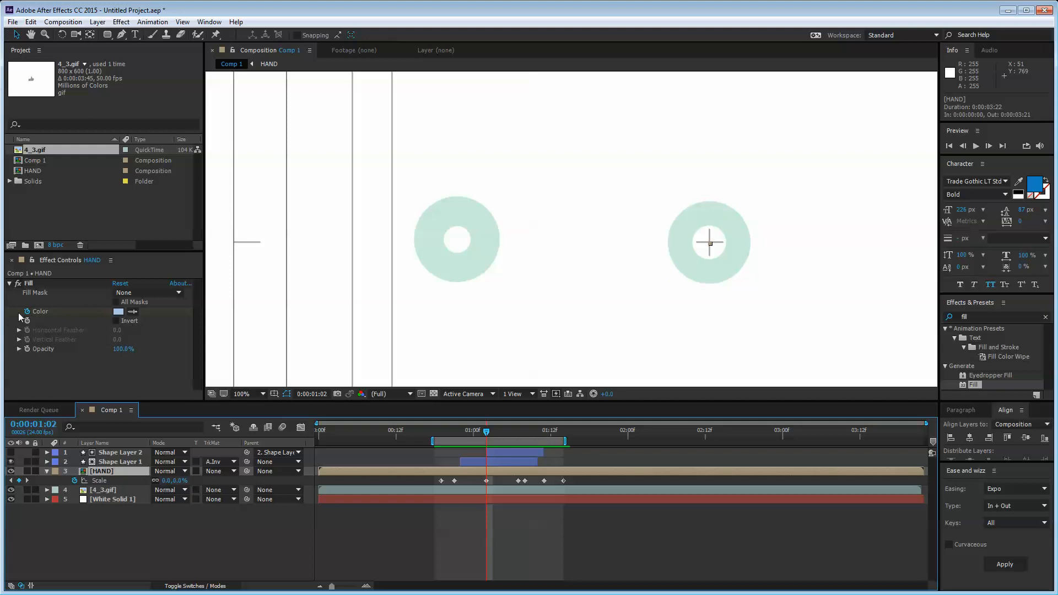
{"action": "key", "text": "u"}
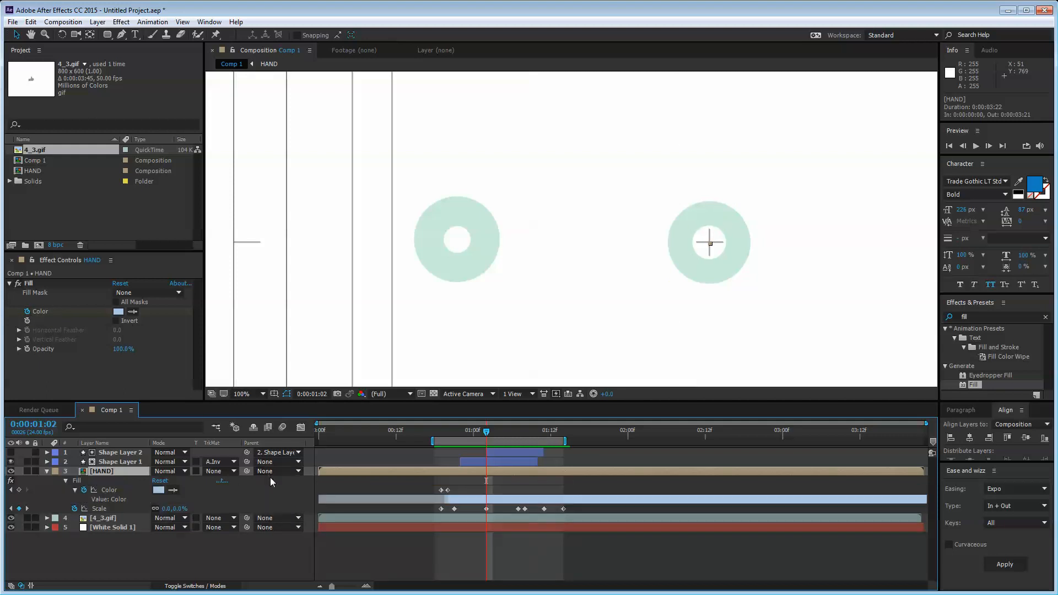
{"action": "left_click", "coordinate": [19, 490]}
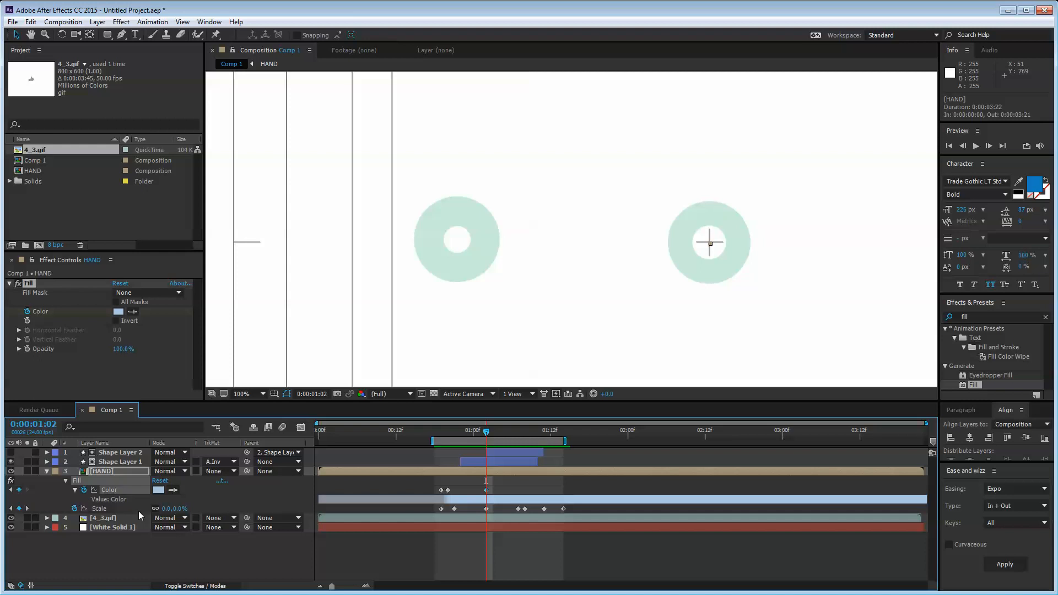
{"action": "left_click", "coordinate": [480, 440]}
{"action": "key", "text": "Page_Down"}
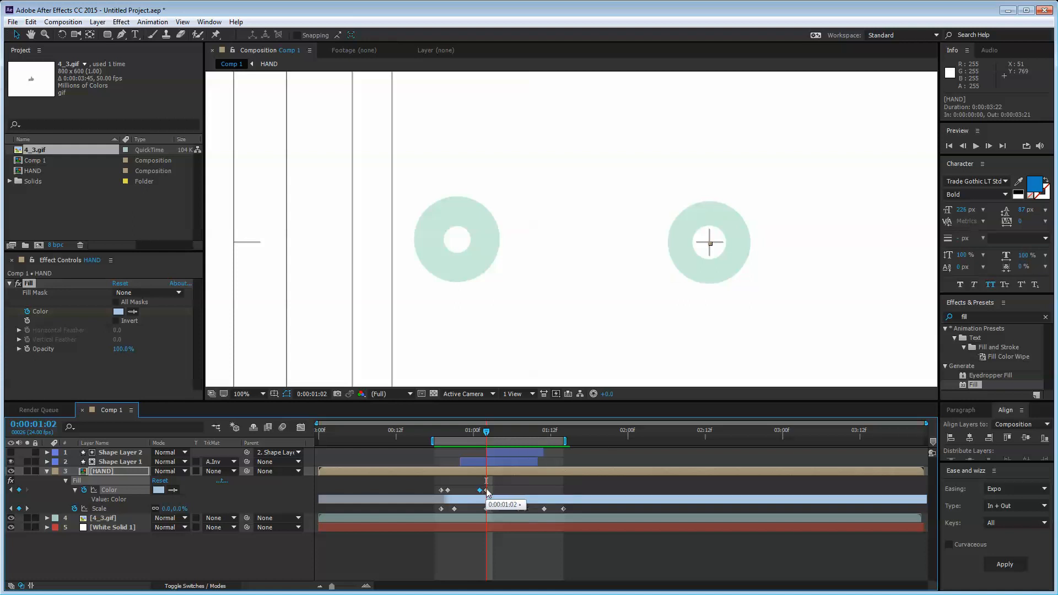
- Sample the GIF hand's bright blue for the HAND layer's Fill Color and place that keyframe at 0:00:01:02
{"action": "left_click", "coordinate": [487, 490]}
{"action": "key", "text": "End"}
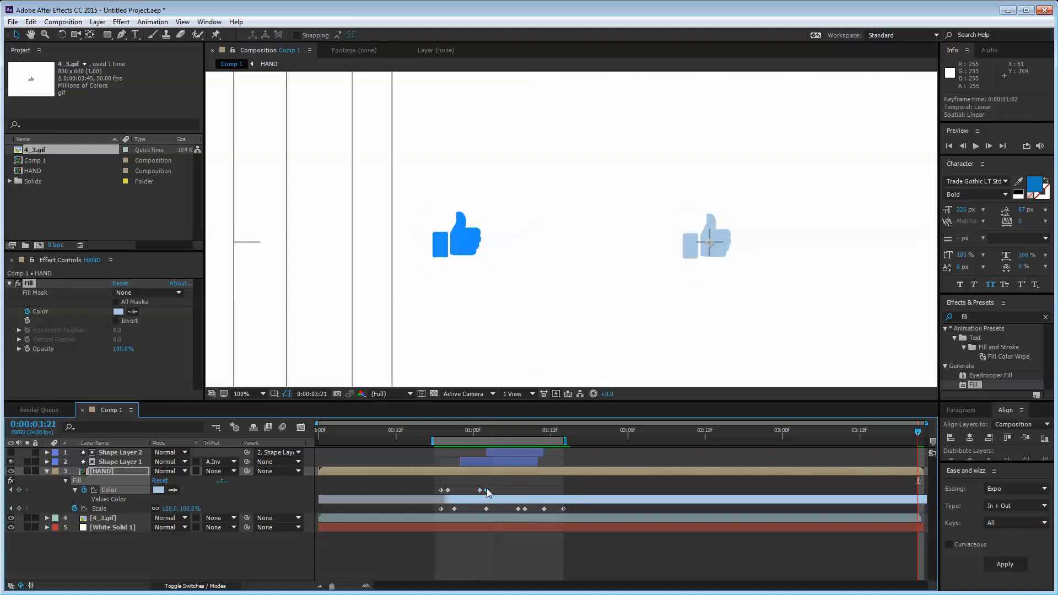
{"action": "left_click", "coordinate": [507, 433]}
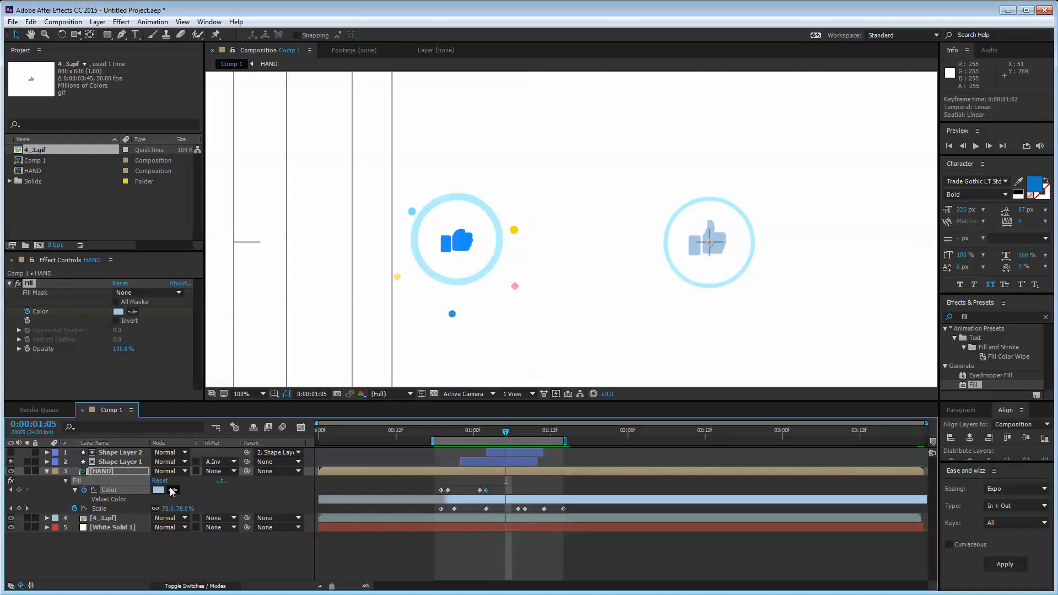
{"action": "left_click", "coordinate": [172, 490]}
{"action": "left_click", "coordinate": [466, 235]}
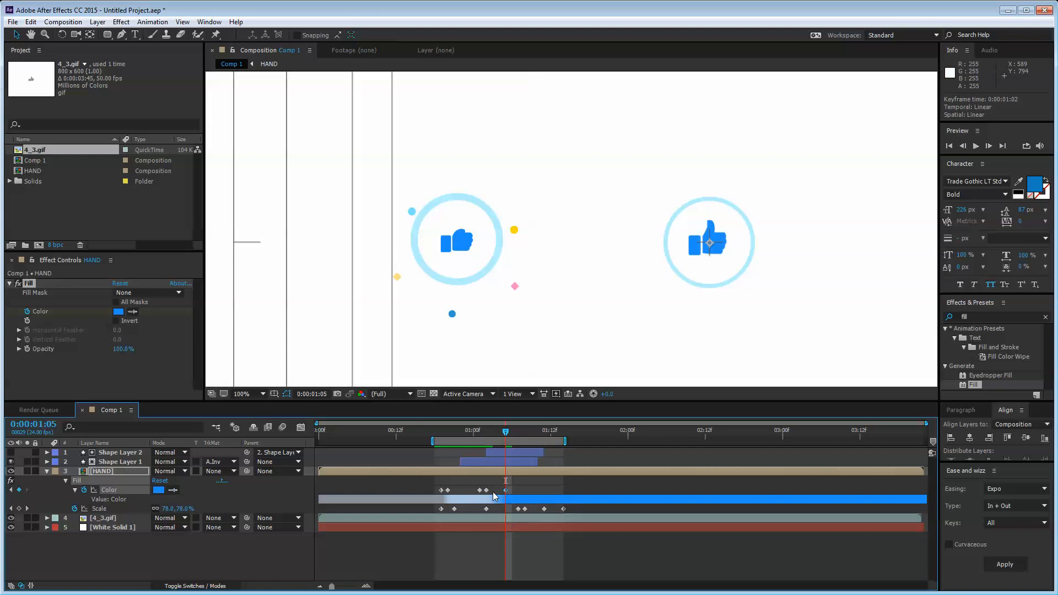
{"action": "left_click_drag", "start_coordinate": [508, 493], "coordinate": [493, 494]}
{"action": "left_click_drag", "start_coordinate": [494, 429], "coordinate": [480, 429]}
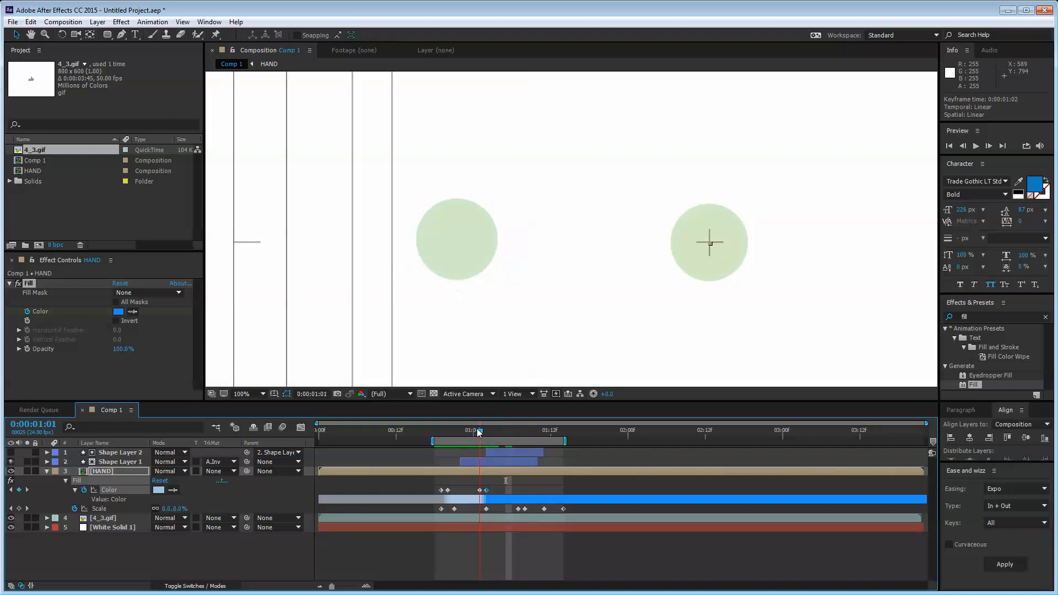
- Extend the work area's end to about 0:00:02:17 and play back the animation to compare it with the GIF
{"action": "left_click", "coordinate": [523, 557]}
{"action": "key", "text": "space"}
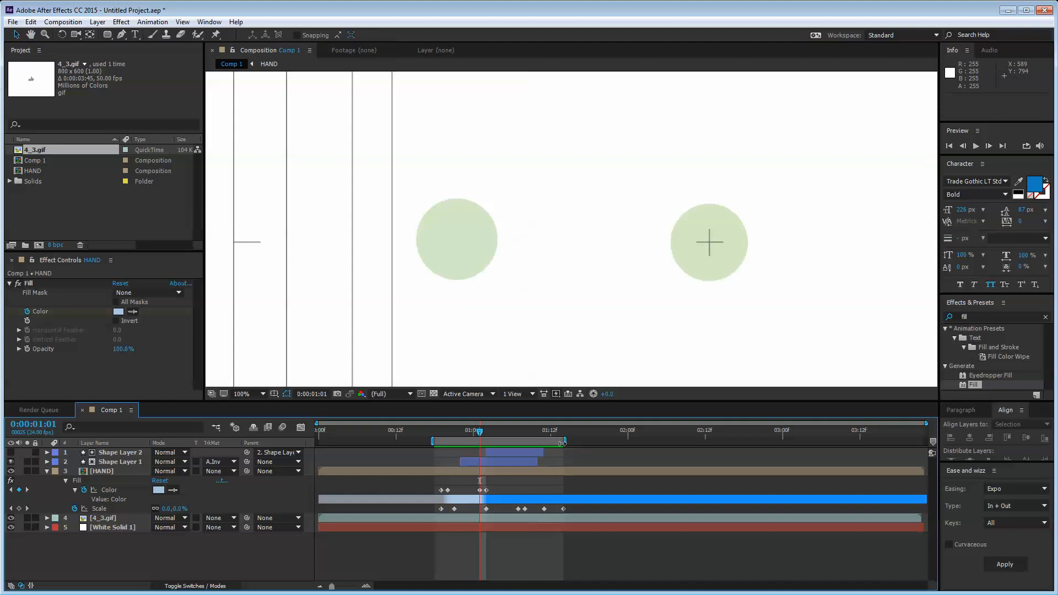
{"action": "left_click_drag", "start_coordinate": [564, 441], "coordinate": [738, 440]}
{"action": "key", "text": "space"}
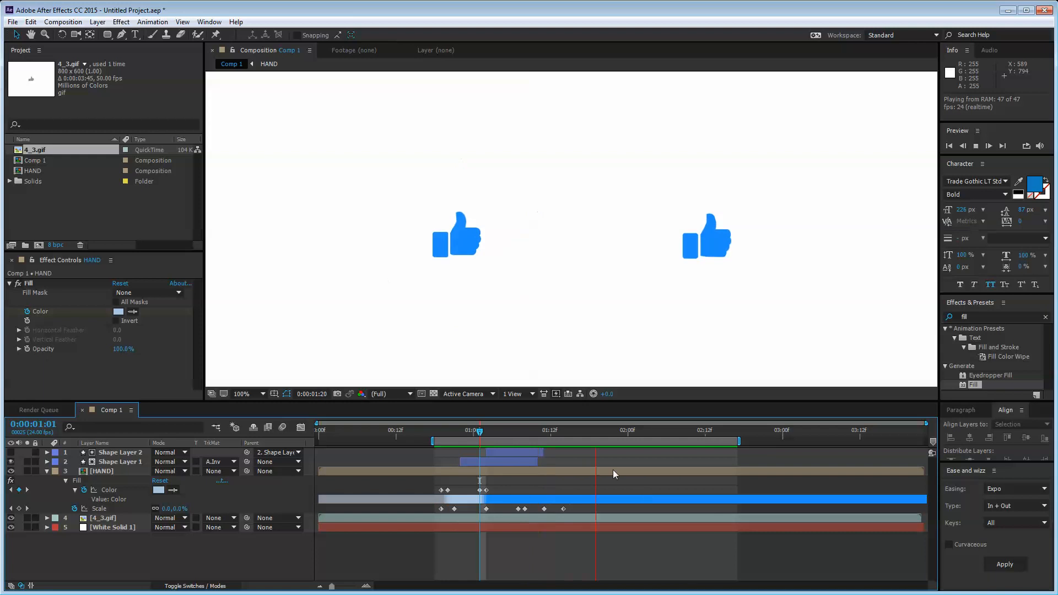
{"action": "key", "text": "space"}
- Compare the two hands at 0:00:01:04 and open the HAND precomposition
{"action": "left_click_drag", "start_coordinate": [483, 433], "coordinate": [499, 436]}
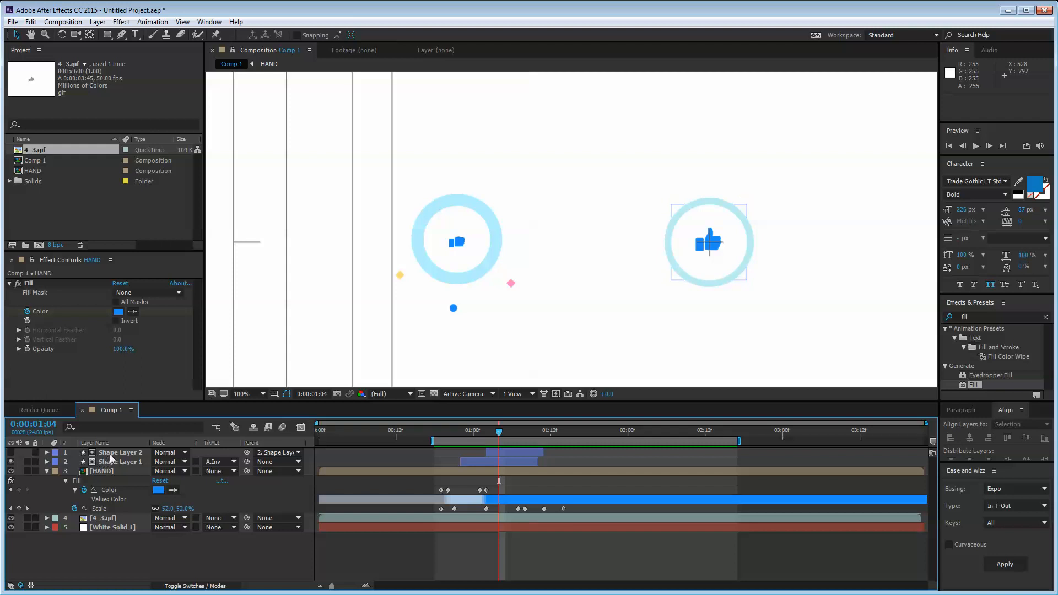
{"action": "double_click", "coordinate": [105, 471]}
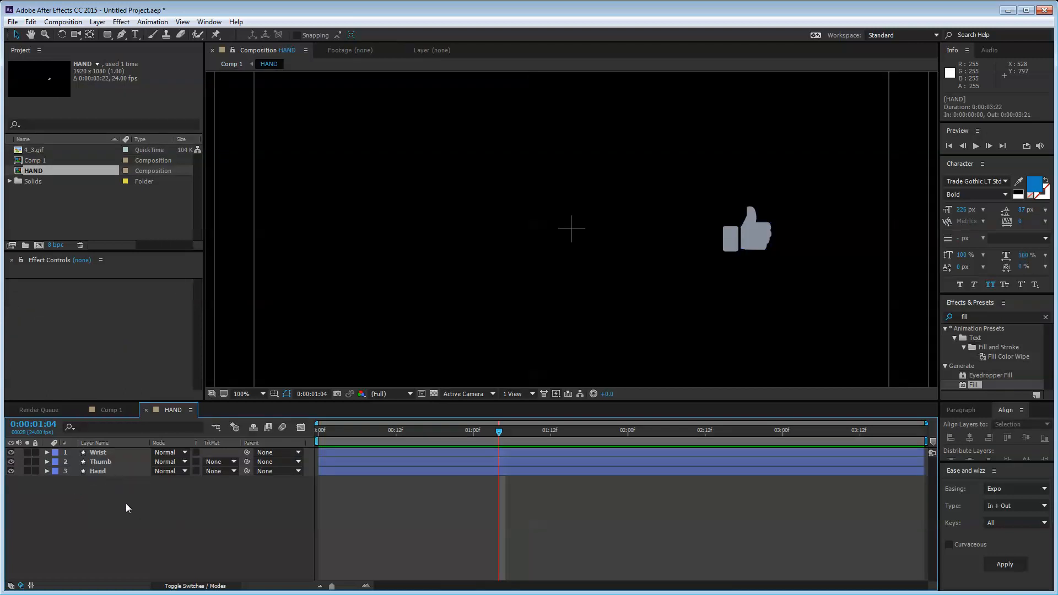
- In the HAND composition, add Thumb layer rotation keyframes of 0° at 0:00:01:04 and 0:00:01:02
{"action": "left_click", "coordinate": [107, 412]}
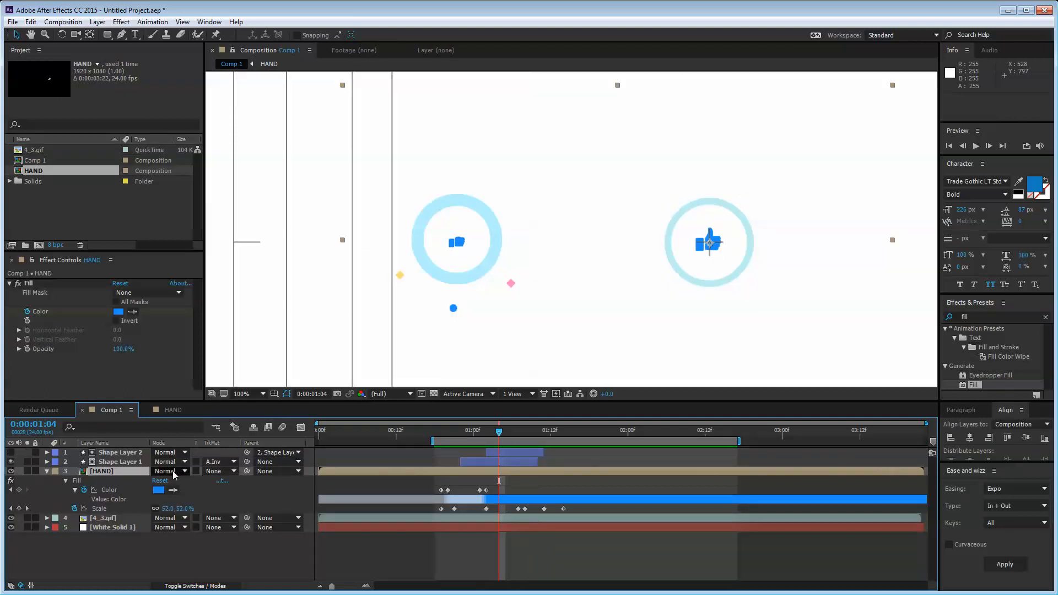
{"action": "double_click", "coordinate": [128, 472]}
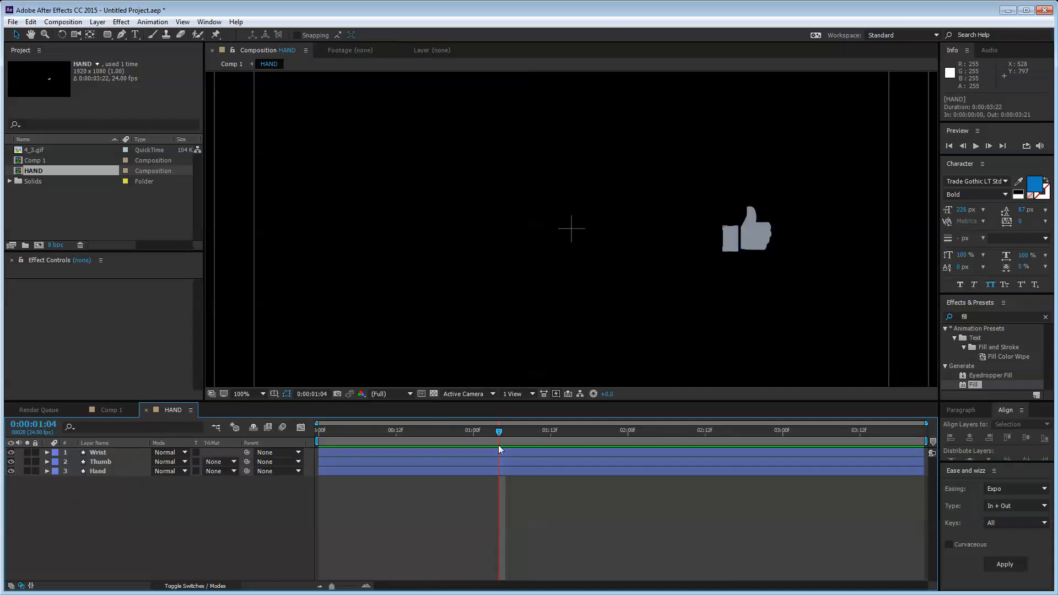
{"action": "left_click", "coordinate": [109, 464]}
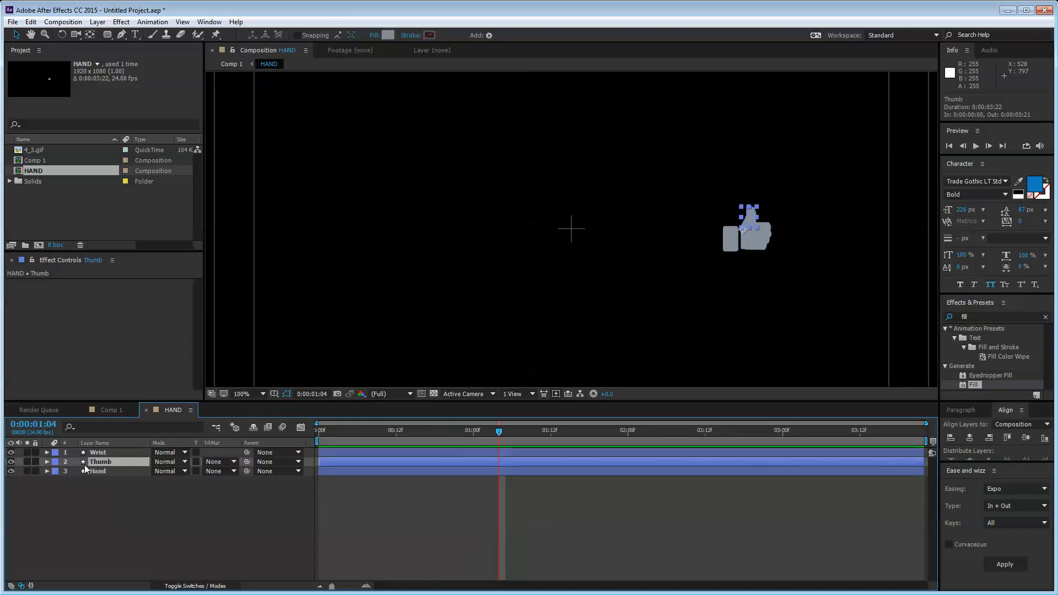
{"action": "key", "text": "r"}
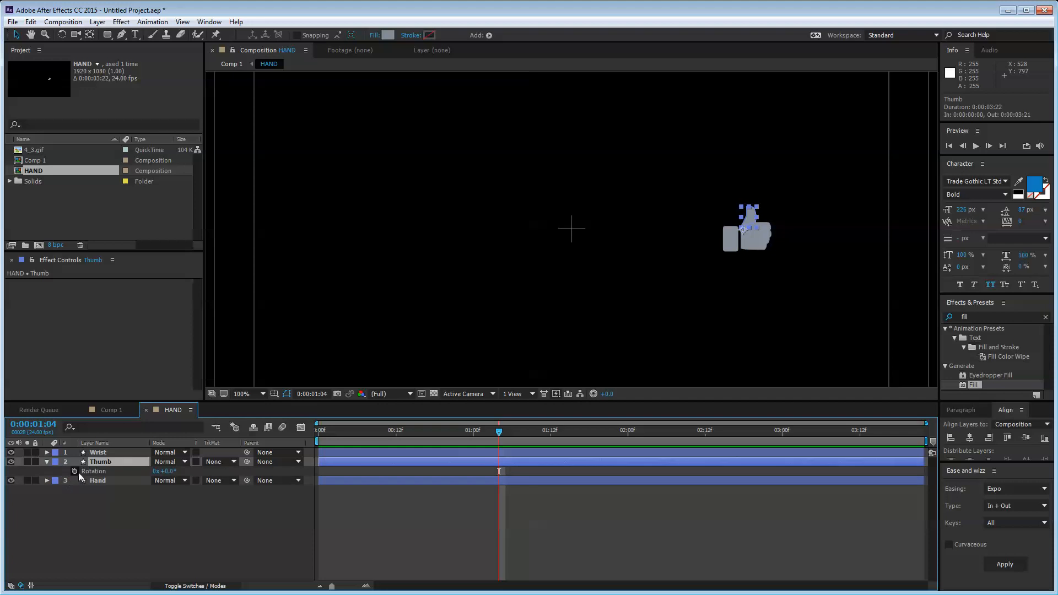
{"action": "left_click", "coordinate": [75, 470]}
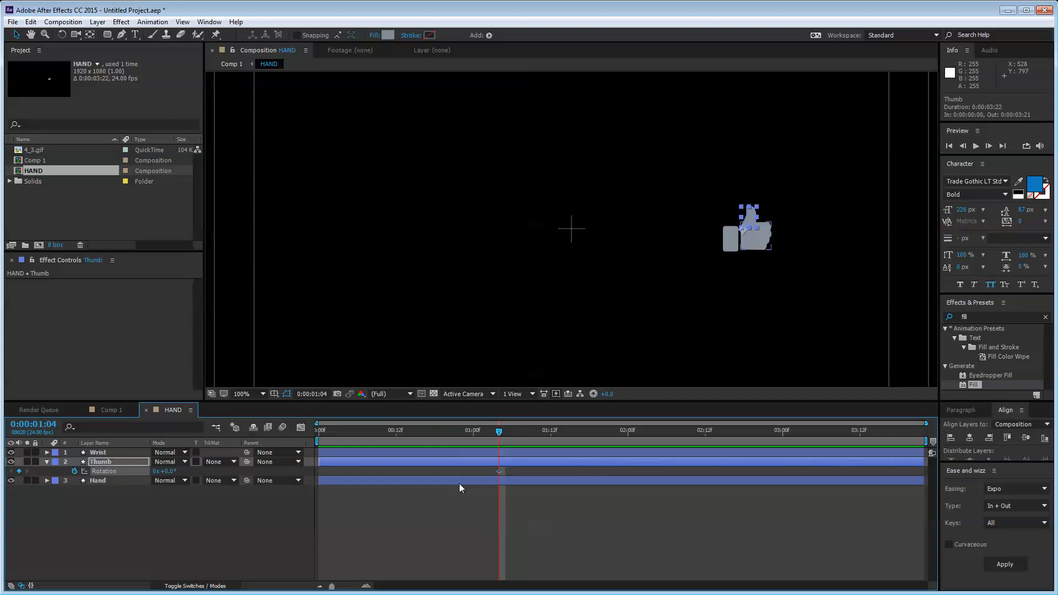
{"action": "key", "text": "Page_Up"}
{"action": "key", "text": "Page_Up"}
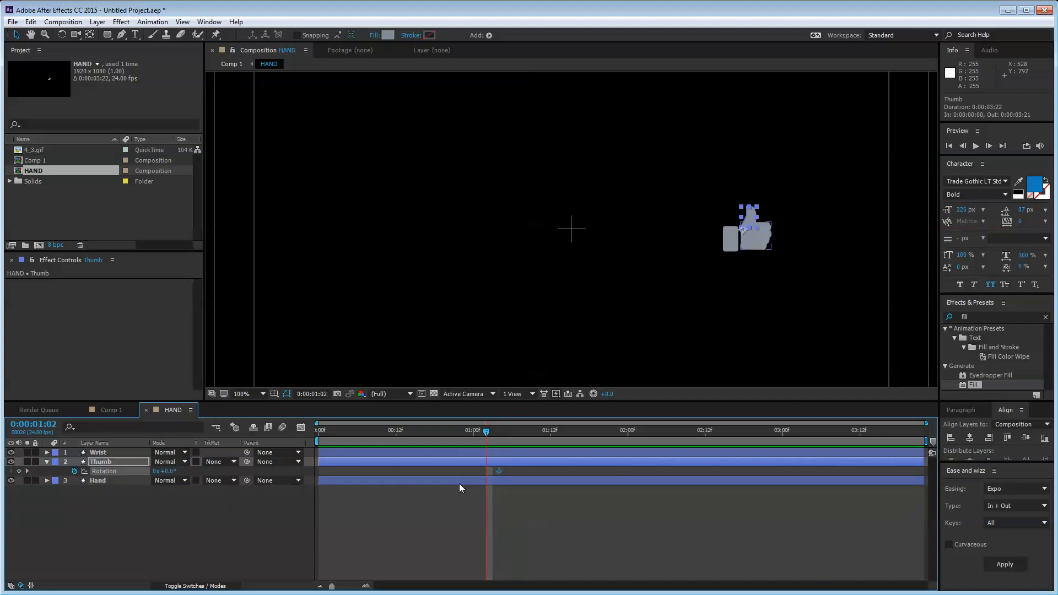
{"action": "left_click", "coordinate": [19, 470]}
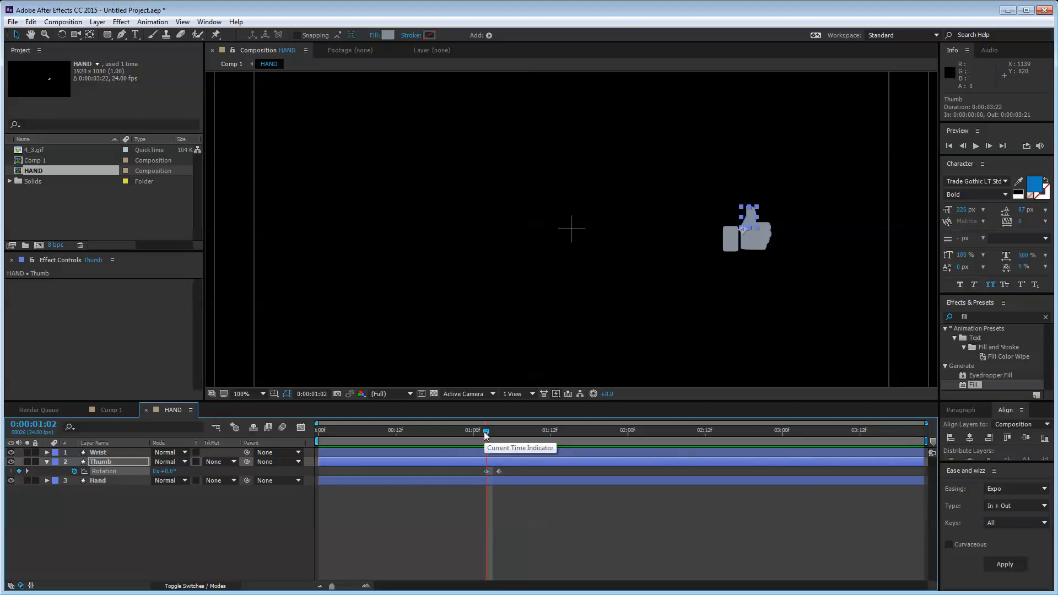
- Set the Thumb layer's rotation to 67° at 0:00:01:04 so the thumb folds into the fist
{"action": "key", "text": "Page_Down"}
{"action": "key", "text": "Page_Down"}
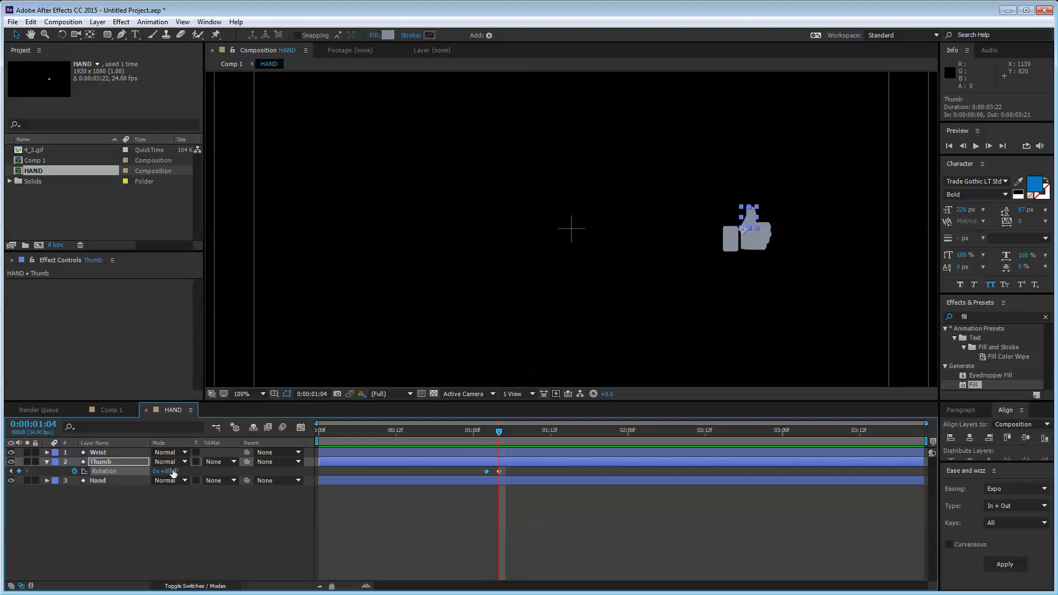
{"action": "left_click_drag", "start_coordinate": [172, 472], "coordinate": [207, 472]}
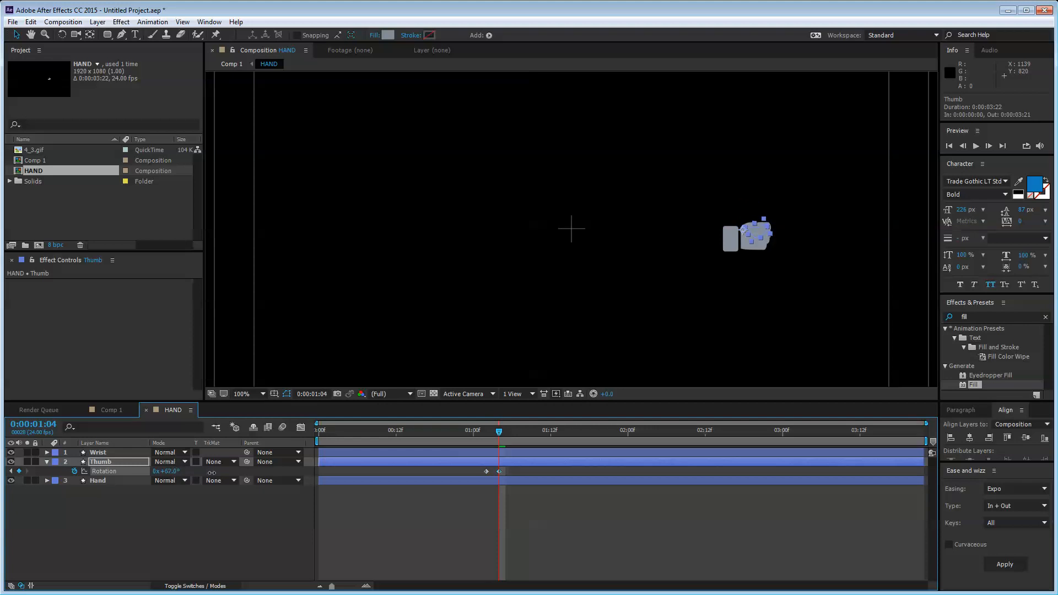
{"action": "left_click", "coordinate": [213, 519]}
- Find the raised-thumb frame at 0:00:01:08 in Comp 1 and set the Thumb's rotation to 0° there in HAND
{"action": "left_click", "coordinate": [112, 412]}
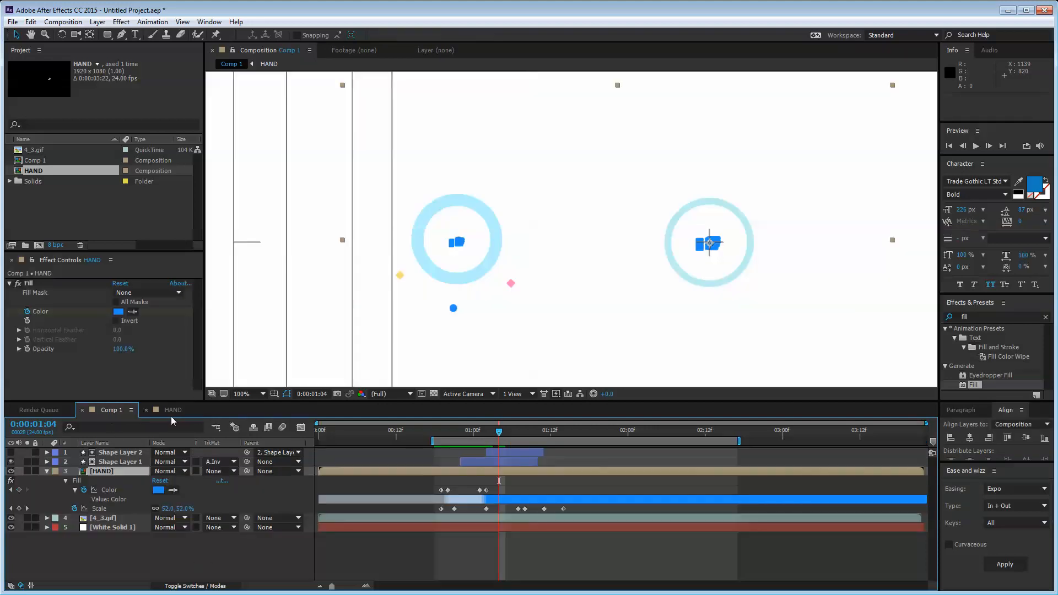
{"action": "key", "text": "Page_Down"}
{"action": "key", "text": "Page_Down"}
{"action": "key", "text": "Page_Down"}
{"action": "key", "text": "Page_Down"}
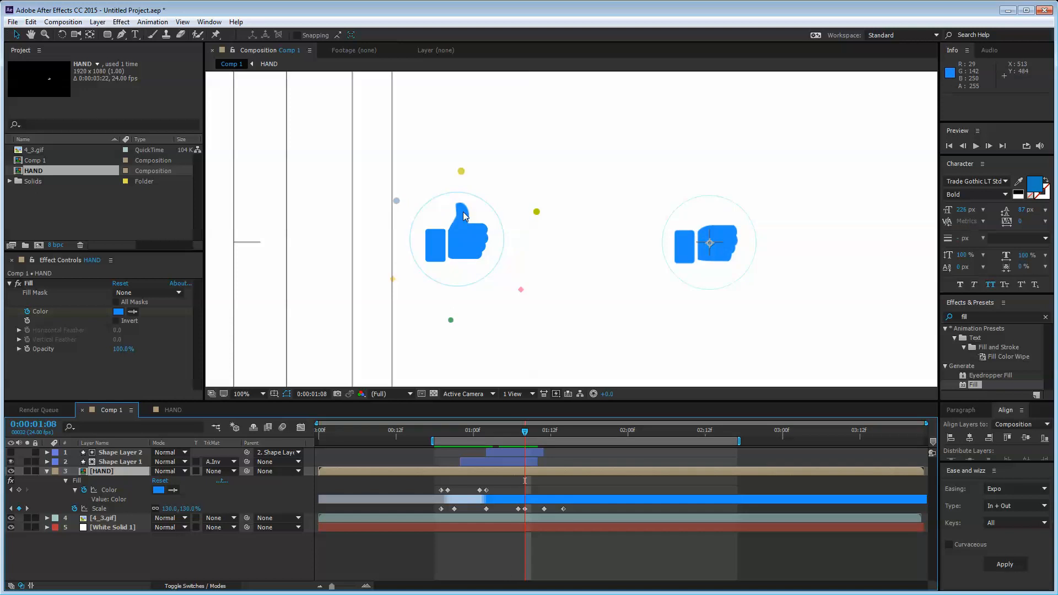
{"action": "left_click", "coordinate": [175, 410]}
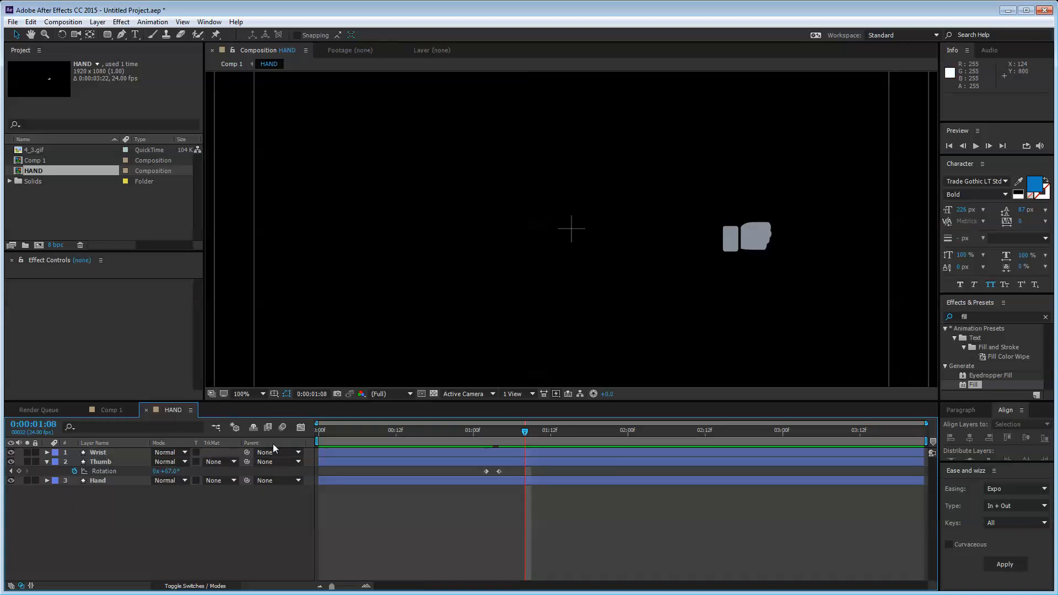
{"action": "left_click", "coordinate": [175, 472]}
{"action": "type", "text": "0"}
{"action": "key", "text": "Return"}
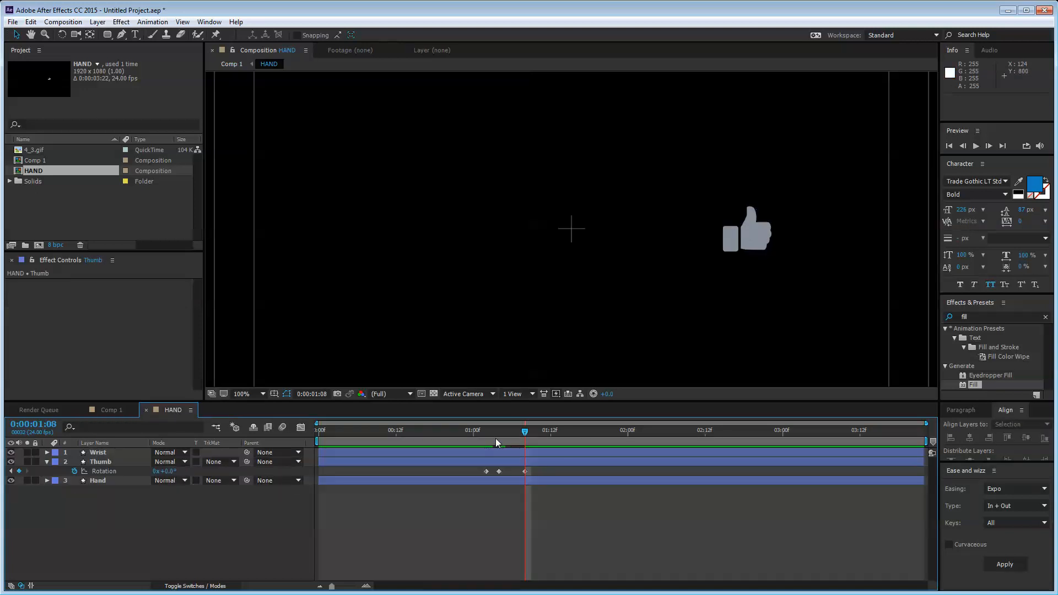
- Check the start of the motion in both compositions and move the Thumb's first rotation keyframe to 0:00:00:21
{"action": "left_click_drag", "start_coordinate": [525, 433], "coordinate": [297, 435]}
{"action": "left_click_drag", "start_coordinate": [465, 440], "coordinate": [453, 438]}
{"action": "left_click", "coordinate": [112, 410]}
{"action": "left_click", "coordinate": [171, 410]}
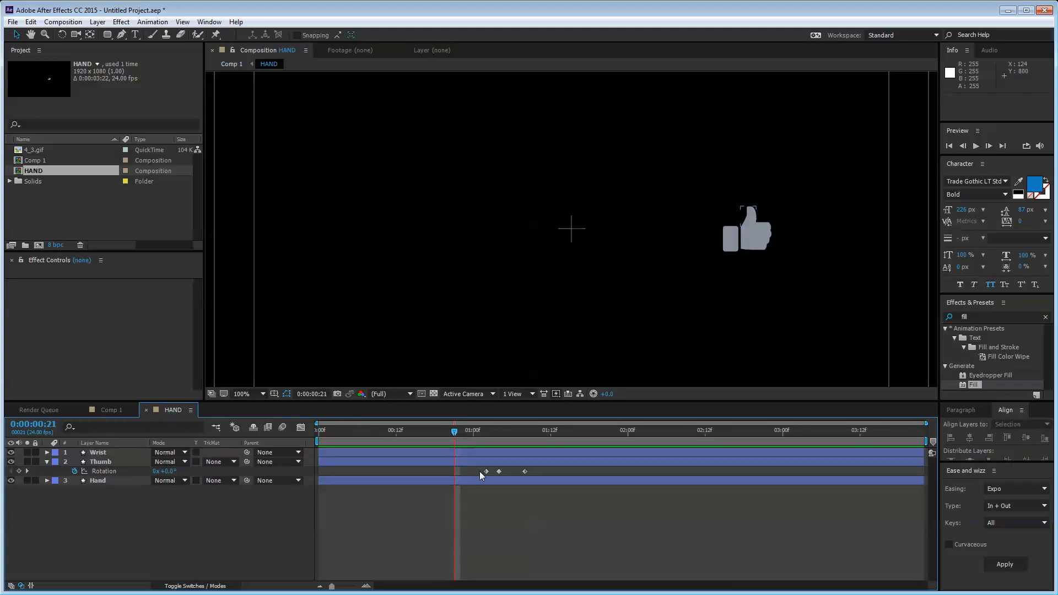
{"action": "left_click_drag", "start_coordinate": [487, 471], "coordinate": [451, 474]}
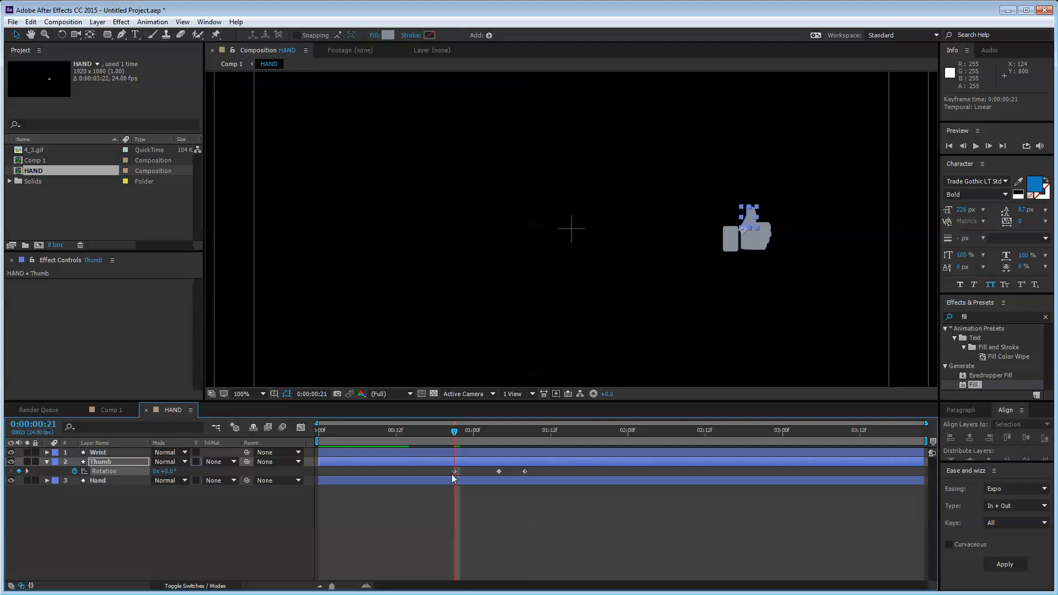
{"action": "left_click", "coordinate": [466, 475]}
- Scrub and play Comp 1 to compare the thumb's rotation with the reference GIF
{"action": "left_click_drag", "start_coordinate": [454, 431], "coordinate": [519, 431]}
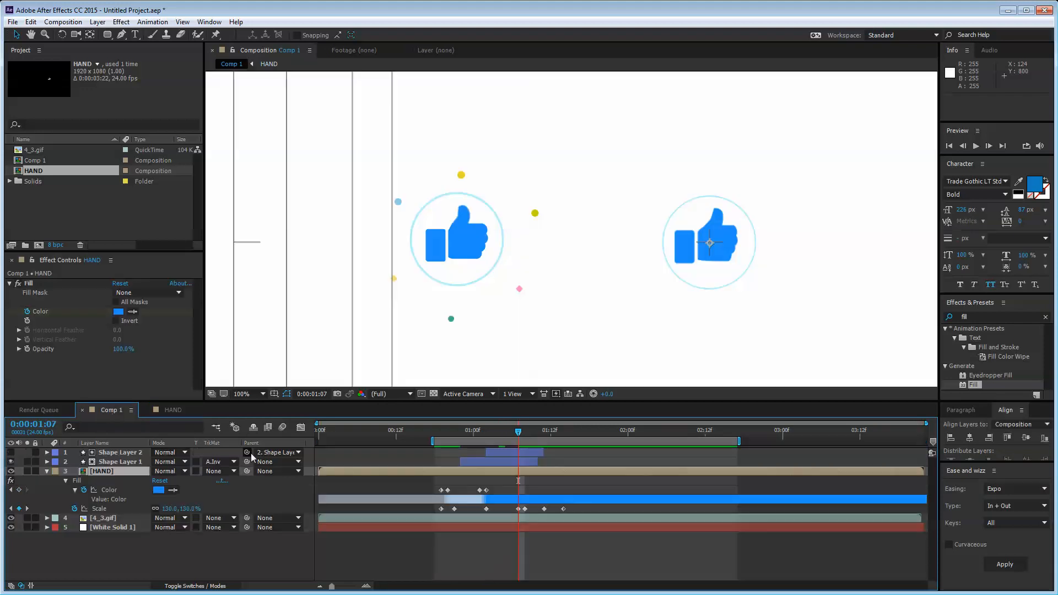
{"action": "left_click_drag", "start_coordinate": [523, 432], "coordinate": [467, 431]}
{"action": "key", "text": "space"}
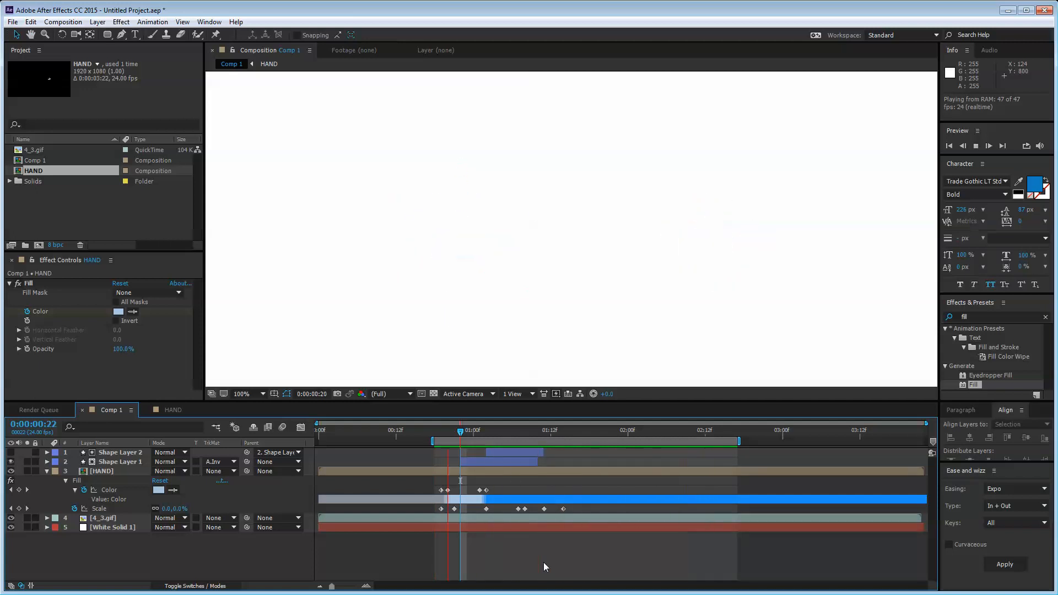
{"action": "key", "text": "space"}
{"action": "left_click_drag", "start_coordinate": [470, 431], "coordinate": [511, 438]}
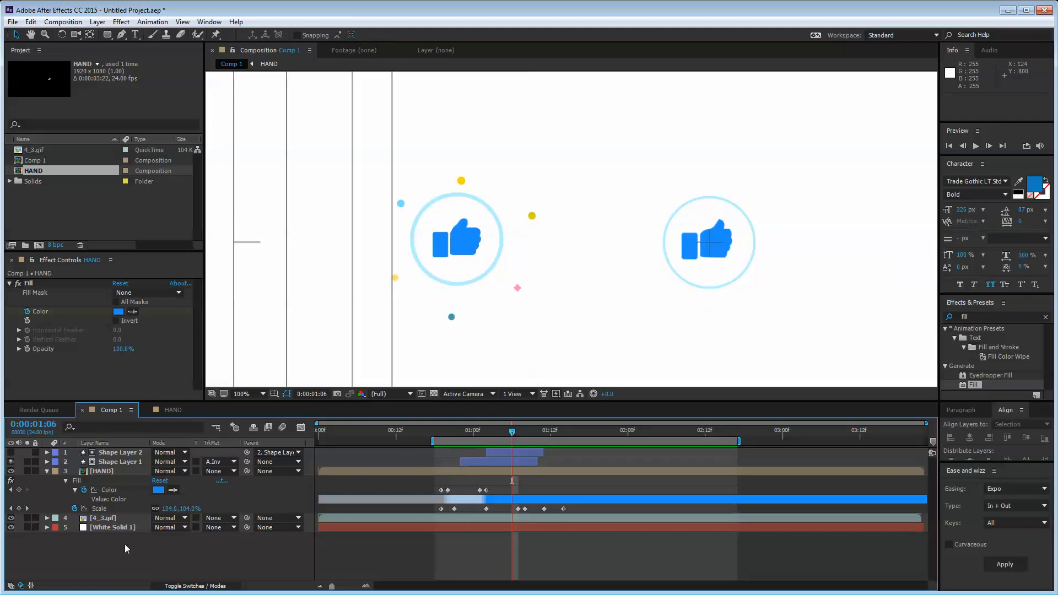
- Enable motion blur for the Thumb layer and for the HAND composition
{"action": "left_click", "coordinate": [173, 410]}
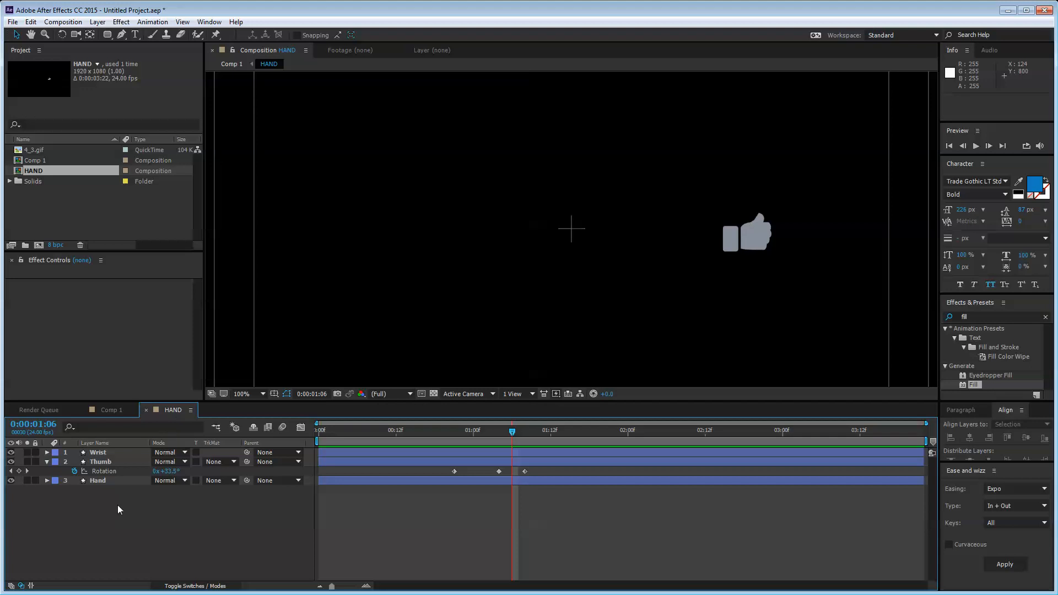
{"action": "left_click", "coordinate": [127, 463]}
{"action": "left_click", "coordinate": [196, 582]}
{"action": "left_click", "coordinate": [252, 427]}
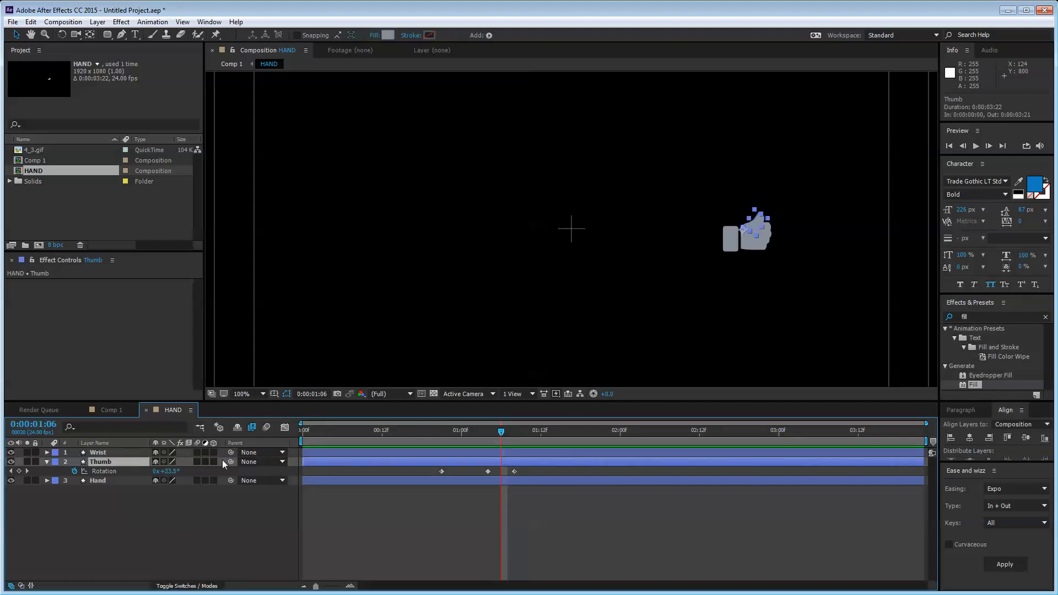
{"action": "left_click", "coordinate": [266, 427]}
{"action": "left_click", "coordinate": [197, 461]}
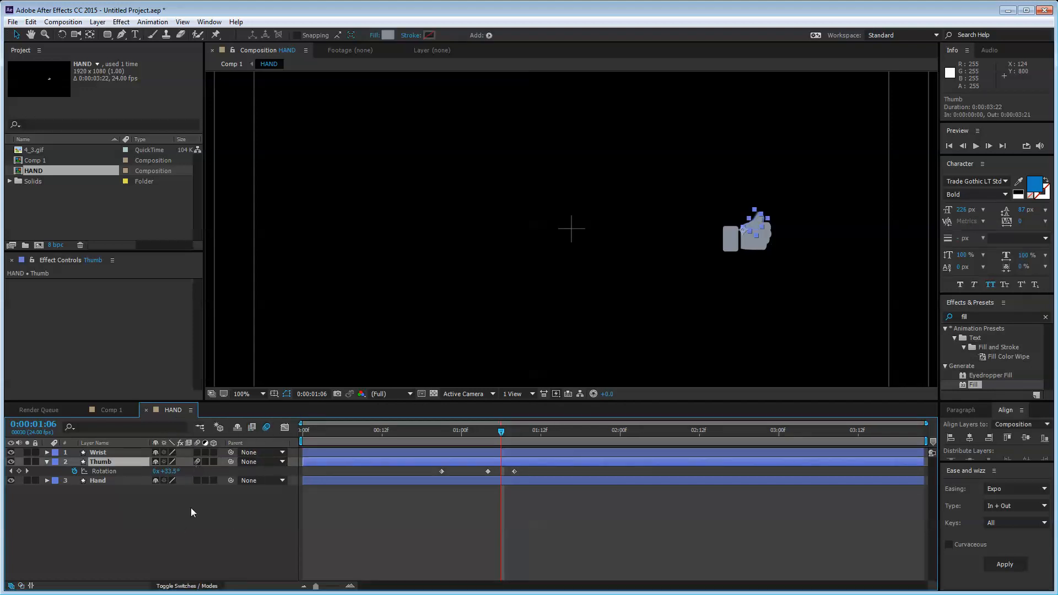
{"action": "left_click", "coordinate": [194, 542]}
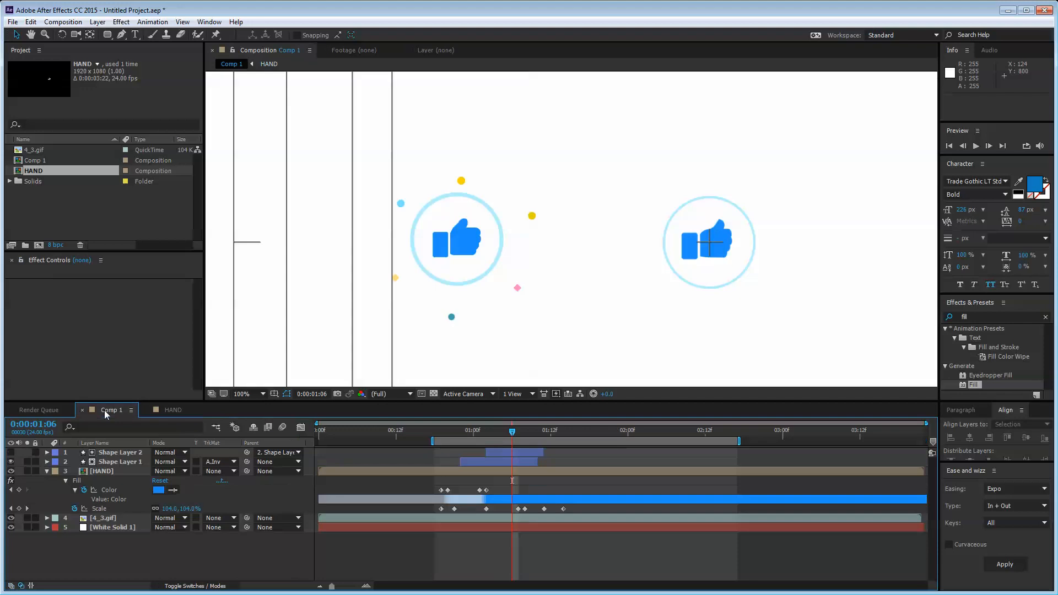
- Play back and scrub Comp 1 to review the motion-blurred thumb against the reference animation
{"action": "left_click", "coordinate": [106, 410]}
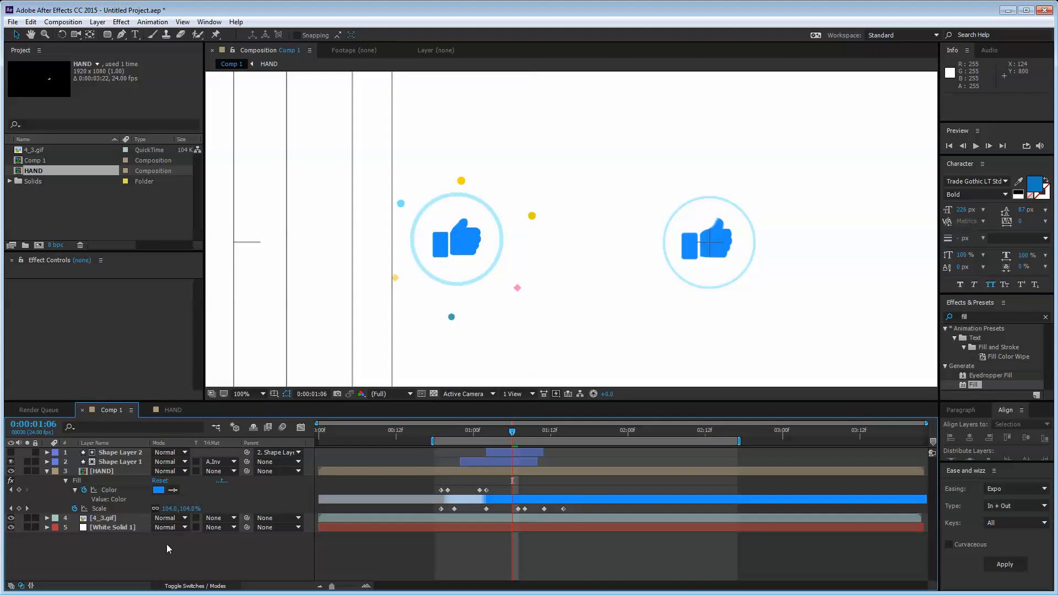
{"action": "left_click_drag", "start_coordinate": [508, 436], "coordinate": [467, 431]}
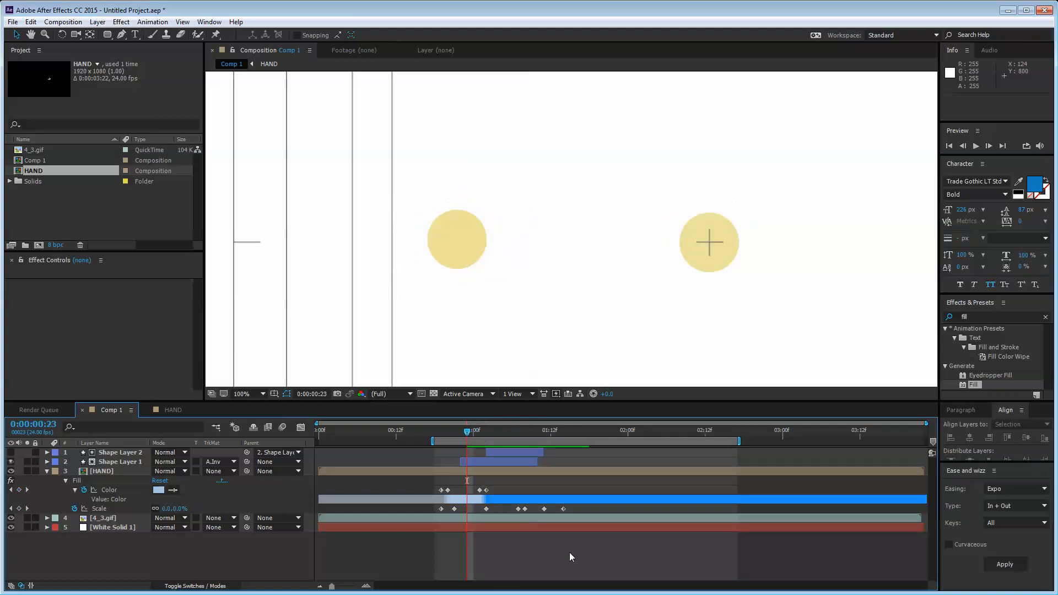
{"action": "key", "text": "space"}
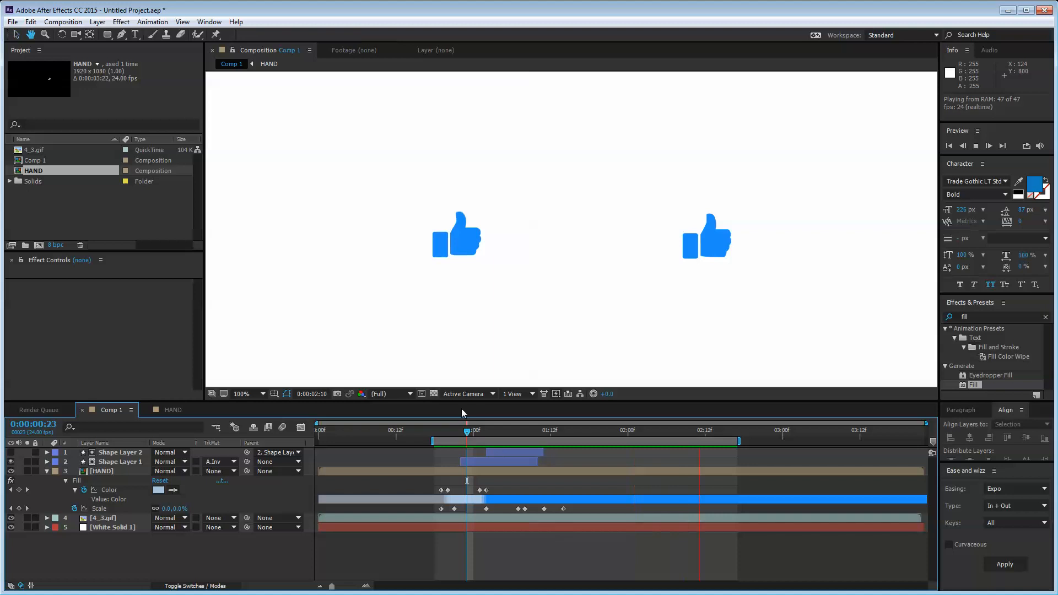
{"action": "key", "text": "space"}
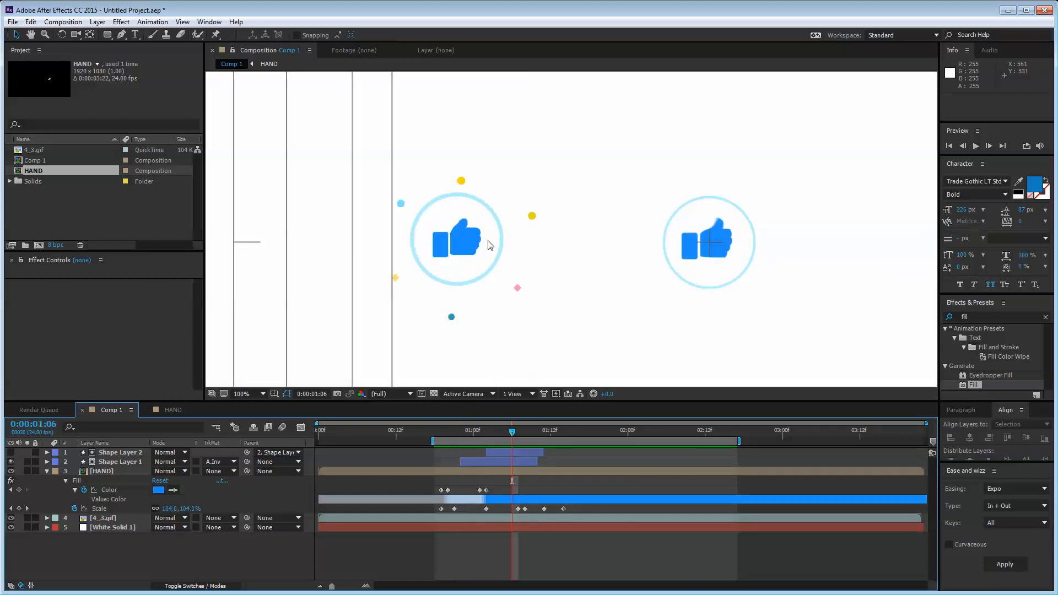
{"action": "left_click_drag", "start_coordinate": [511, 437], "coordinate": [557, 415]}
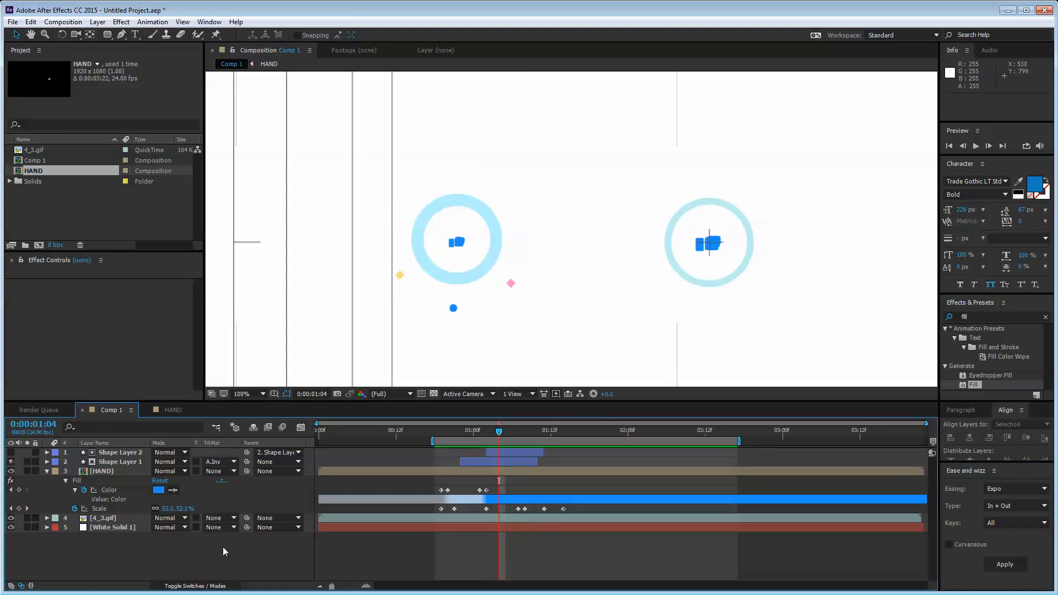
- Collapse the keyframed properties of all layers in Comp 1 and create a new empty shape layer
{"action": "key", "text": "ctrl+a"}
{"action": "key", "text": "u"}
{"action": "left_click", "coordinate": [144, 520]}
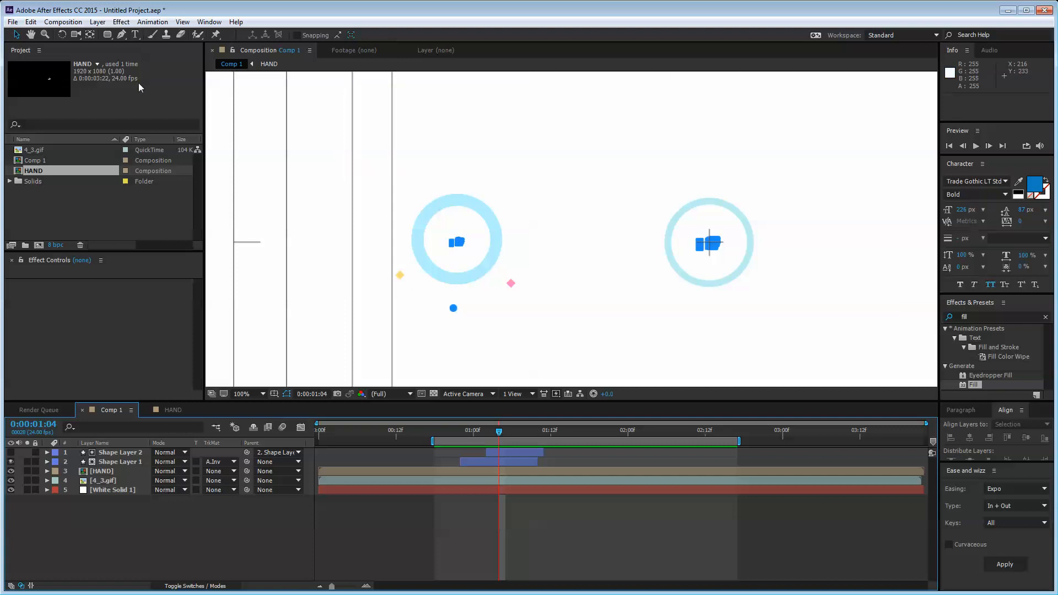
{"action": "right_click", "coordinate": [196, 523]}
{"action": "mouse_move", "coordinate": [248, 417]}
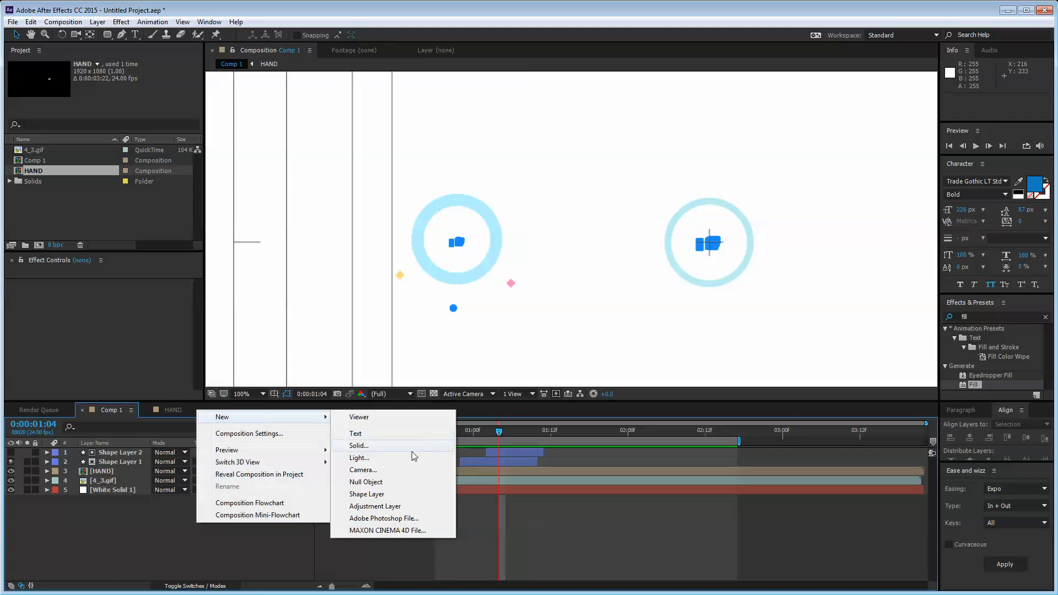
{"action": "left_click", "coordinate": [395, 494]}
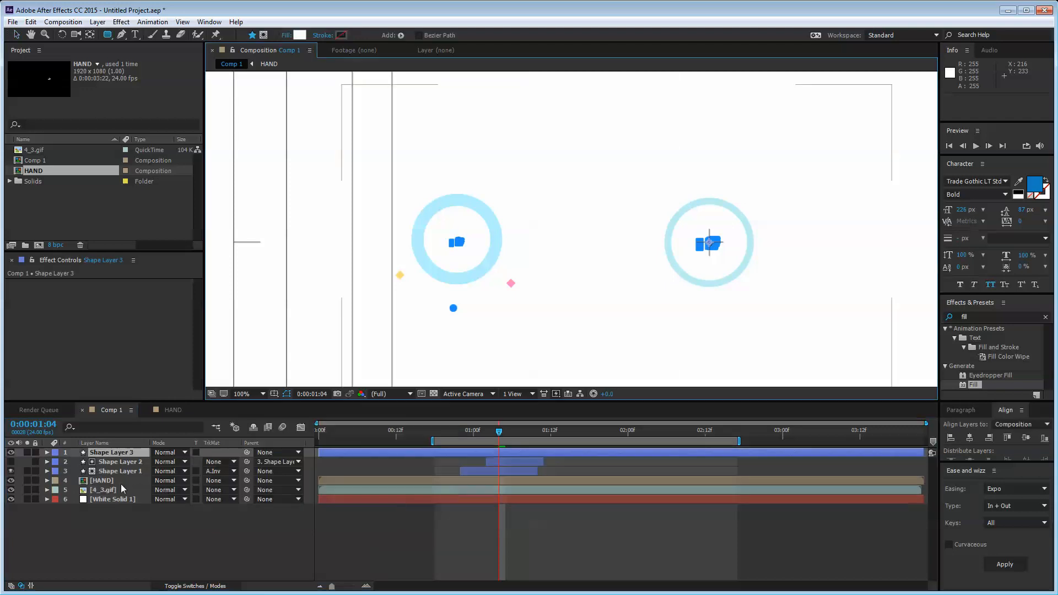
- Add an ellipse path to the new shape layer's contents and reduce its size to 10, 10
{"action": "left_click", "coordinate": [47, 452]}
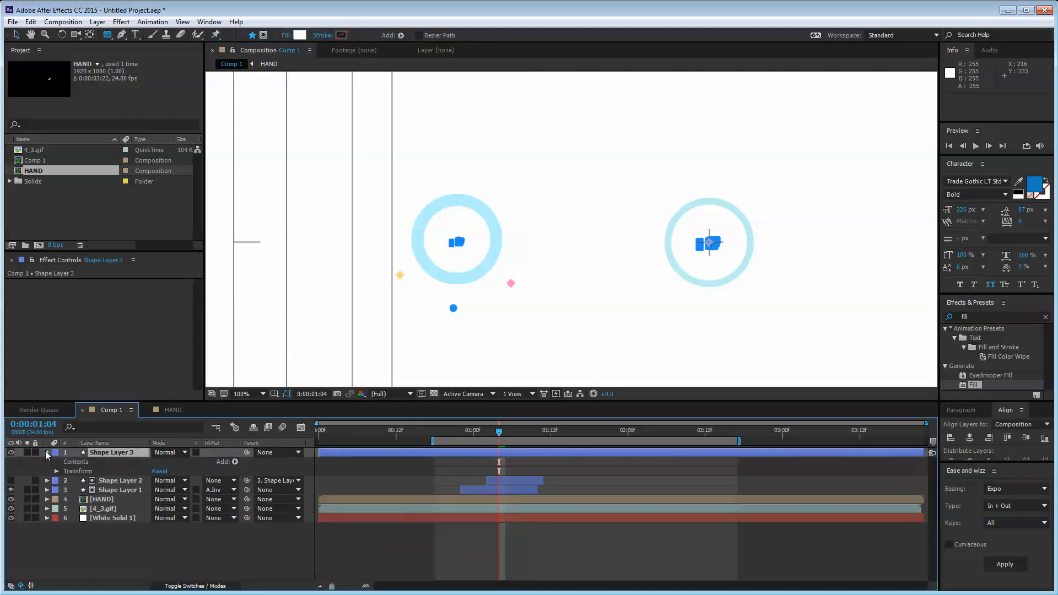
{"action": "left_click", "coordinate": [47, 452]}
{"action": "left_click", "coordinate": [47, 452]}
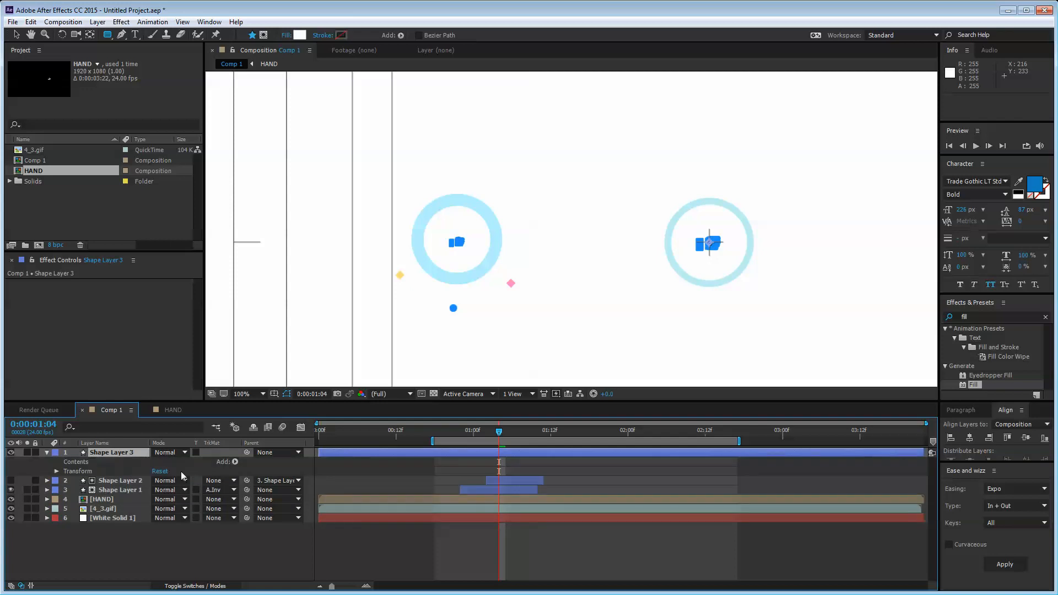
{"action": "left_click", "coordinate": [235, 462]}
{"action": "left_click", "coordinate": [282, 244]}
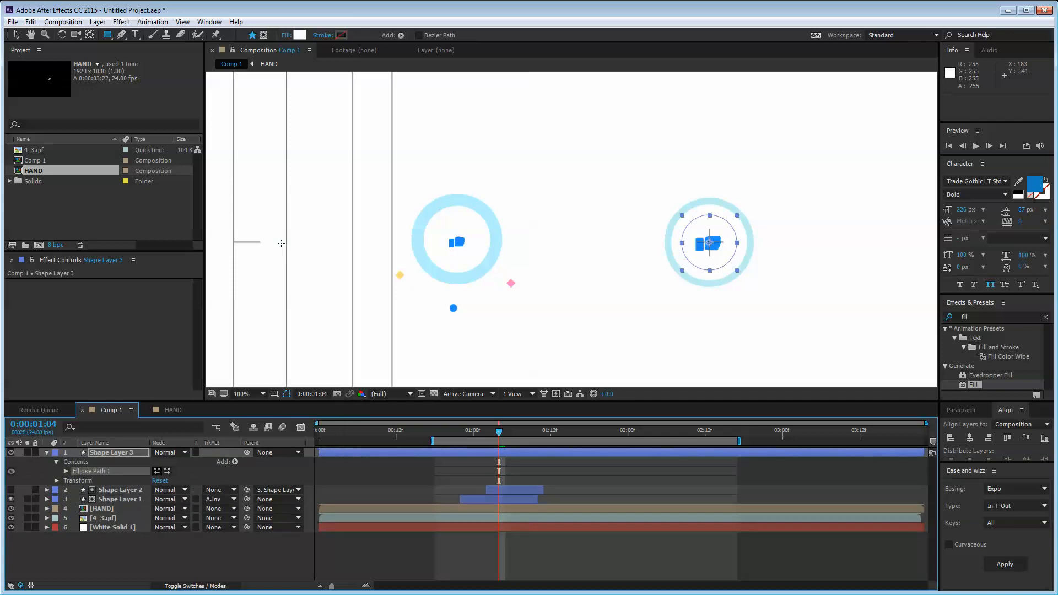
{"action": "left_click", "coordinate": [66, 471]}
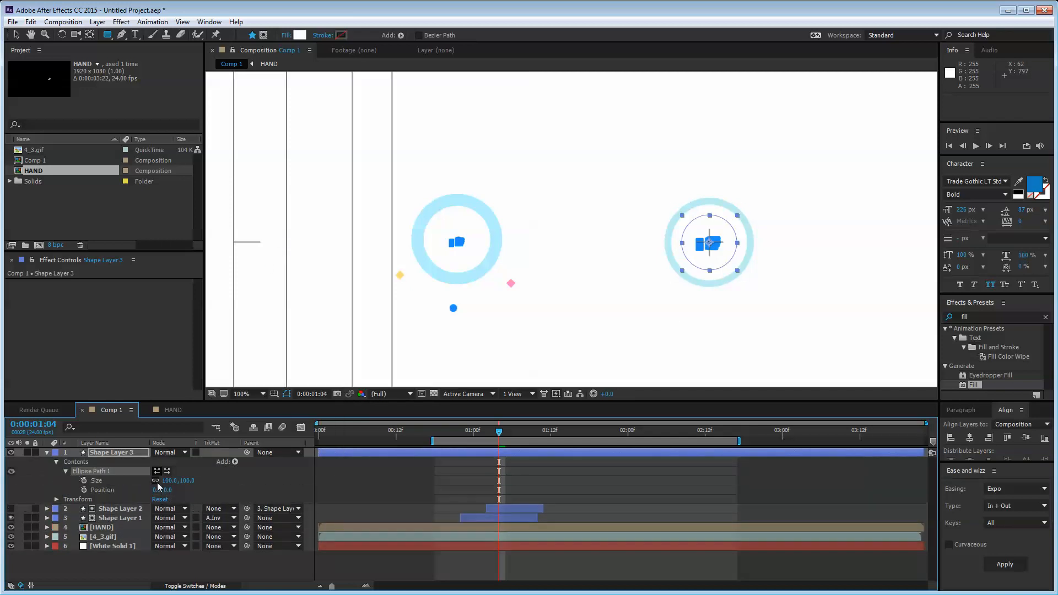
{"action": "left_click_drag", "start_coordinate": [167, 480], "coordinate": [118, 484]}
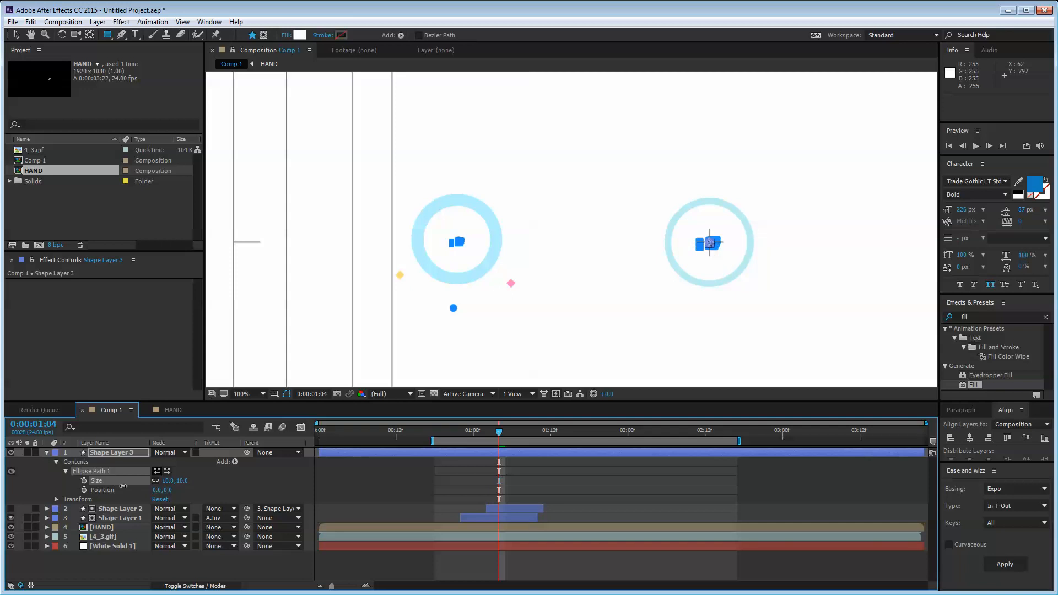
- Enlarge the ellipse to 13, 13 and place it just below the ring, at about 960, 625.5 for frame 0:00:01:03
{"action": "key", "text": "period"}
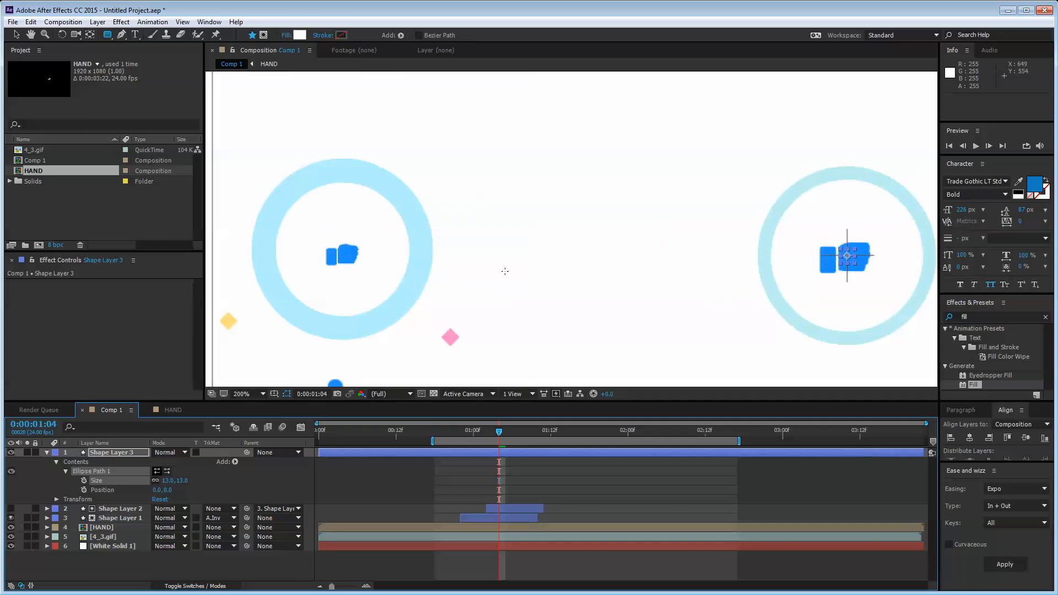
{"action": "left_click_drag", "start_coordinate": [554, 295], "coordinate": [524, 243]}
{"action": "left_click", "coordinate": [16, 35]}
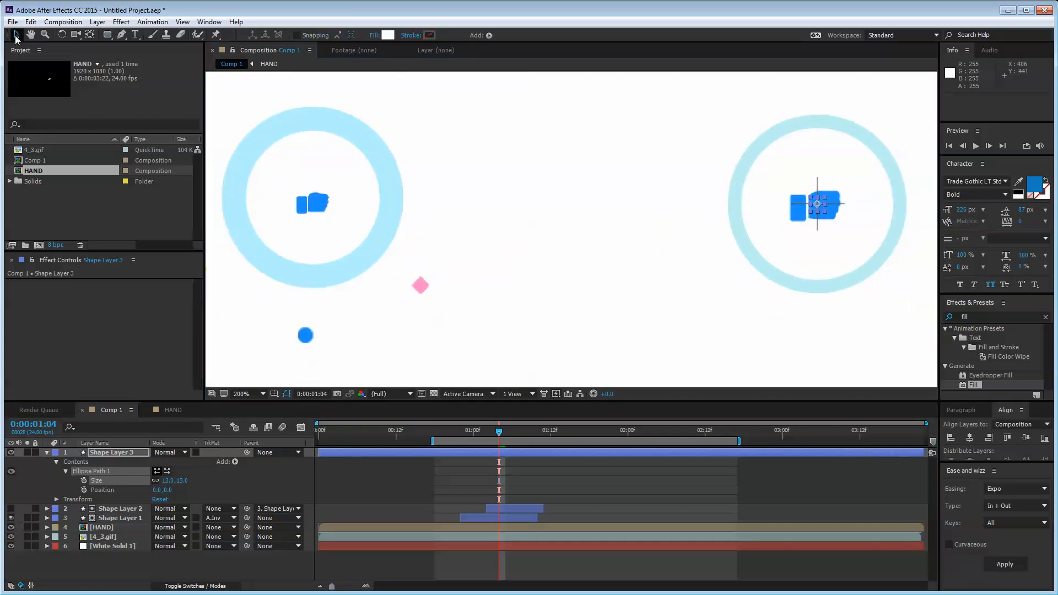
{"action": "left_click_drag", "start_coordinate": [828, 206], "coordinate": [828, 311]}
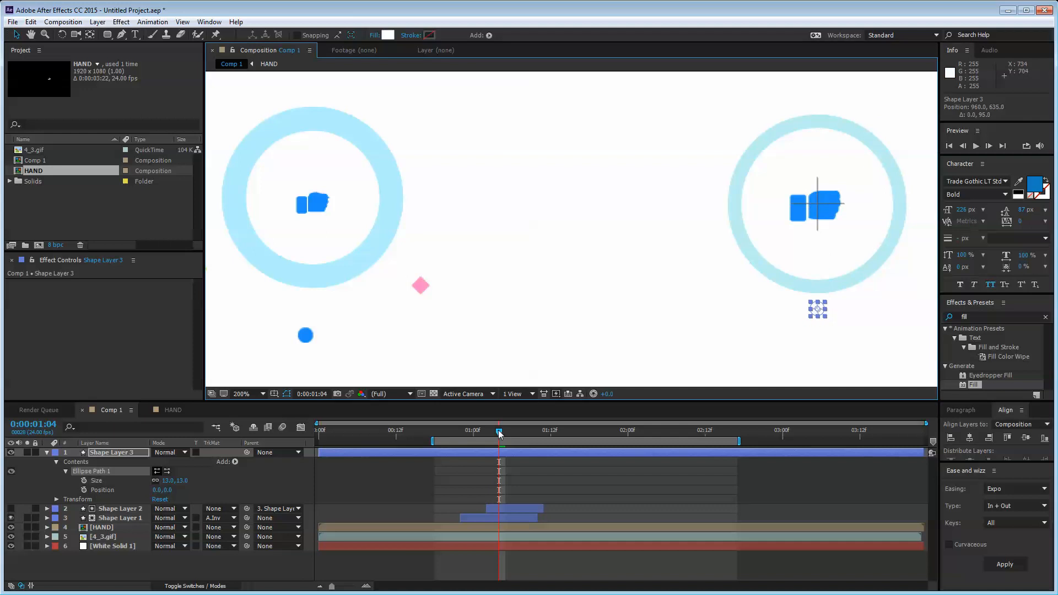
{"action": "left_click_drag", "start_coordinate": [500, 433], "coordinate": [492, 433]}
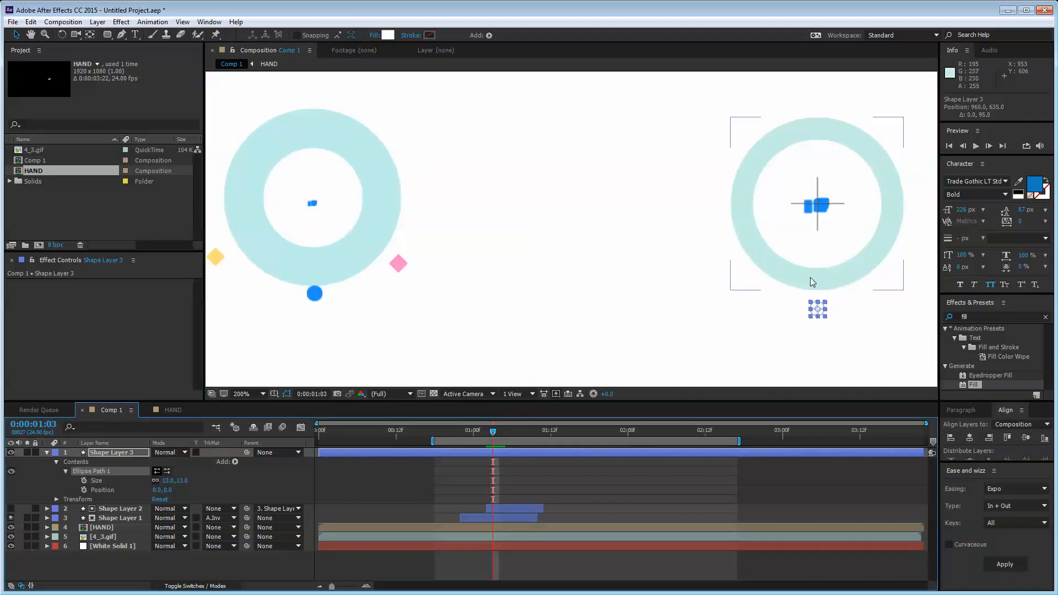
{"action": "left_click_drag", "start_coordinate": [821, 312], "coordinate": [819, 301]}
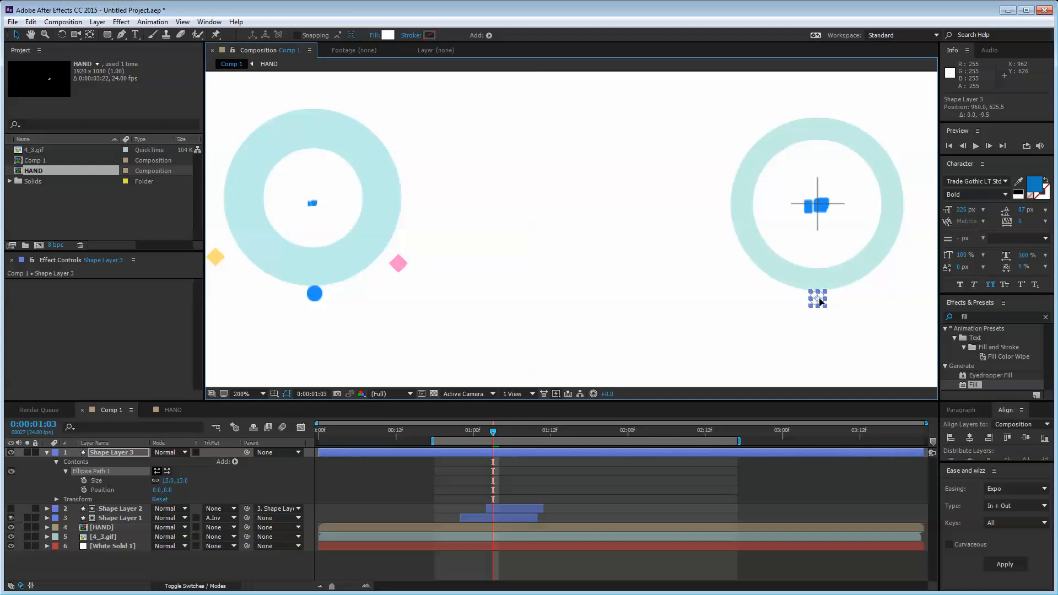
- Add a fill to the ellipse and sample its blue from the dot below the reference ring
{"action": "left_click", "coordinate": [235, 461]}
{"action": "left_click", "coordinate": [263, 288]}
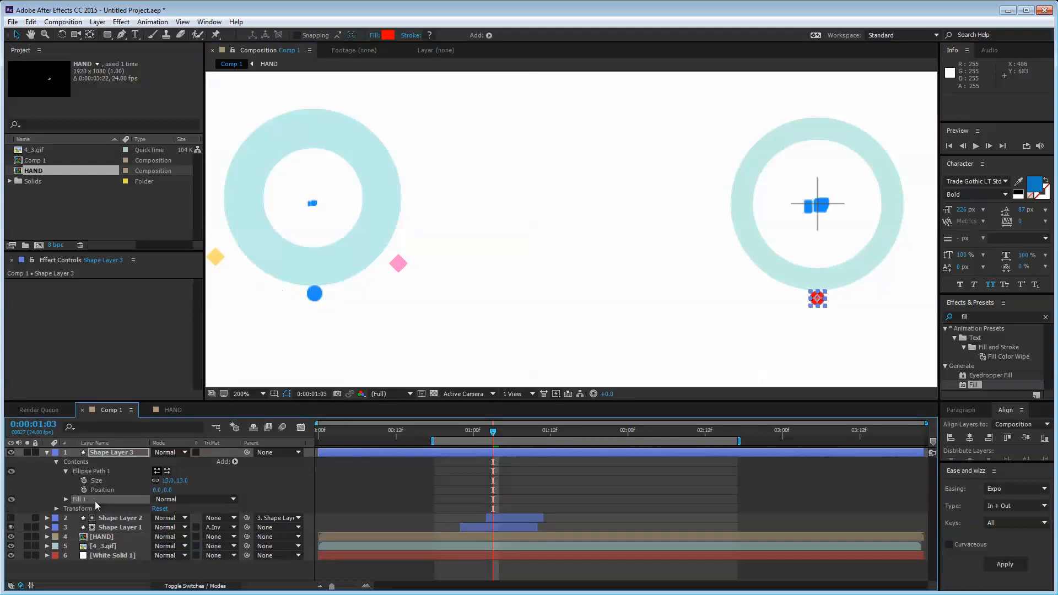
{"action": "left_click", "coordinate": [379, 35]}
{"action": "left_click", "coordinate": [587, 299]}
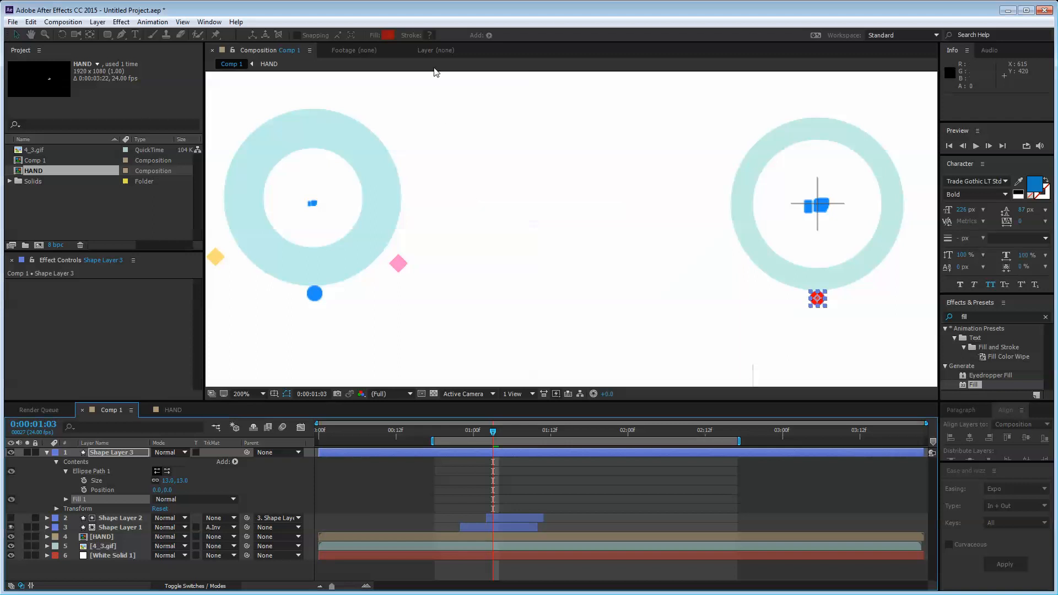
{"action": "left_click", "coordinate": [390, 36]}
{"action": "left_click_drag", "start_coordinate": [382, 224], "coordinate": [519, 205]}
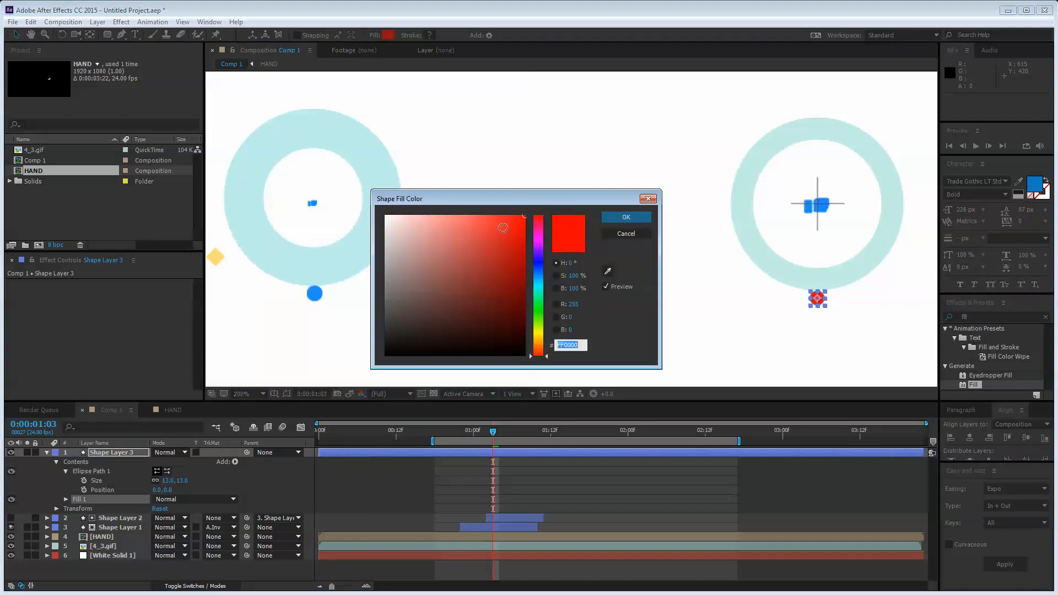
{"action": "left_click", "coordinate": [608, 270]}
{"action": "left_click", "coordinate": [313, 293]}
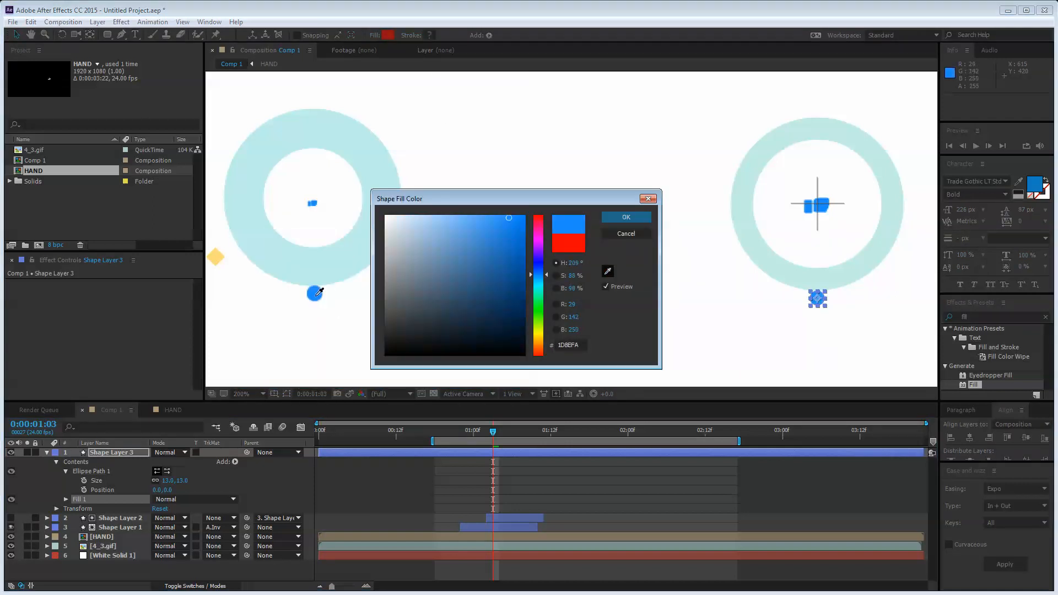
{"action": "key", "text": "Return"}
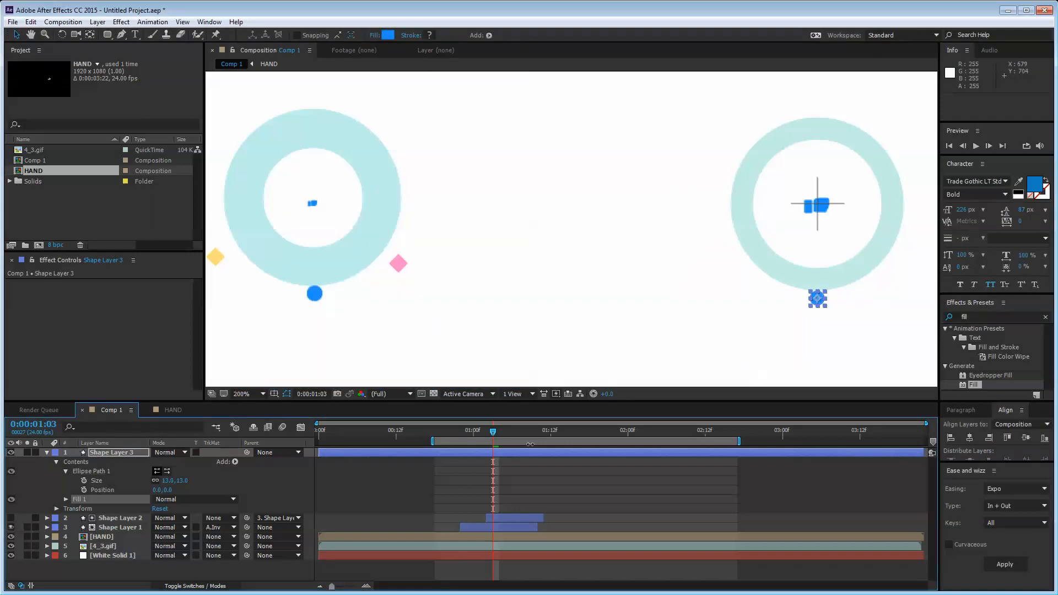
- Trim the start of Shape Layer 3 to 0:00:01:03
{"action": "scroll", "coordinate": [527, 319], "scroll_direction": "down", "scroll_amount": 2}
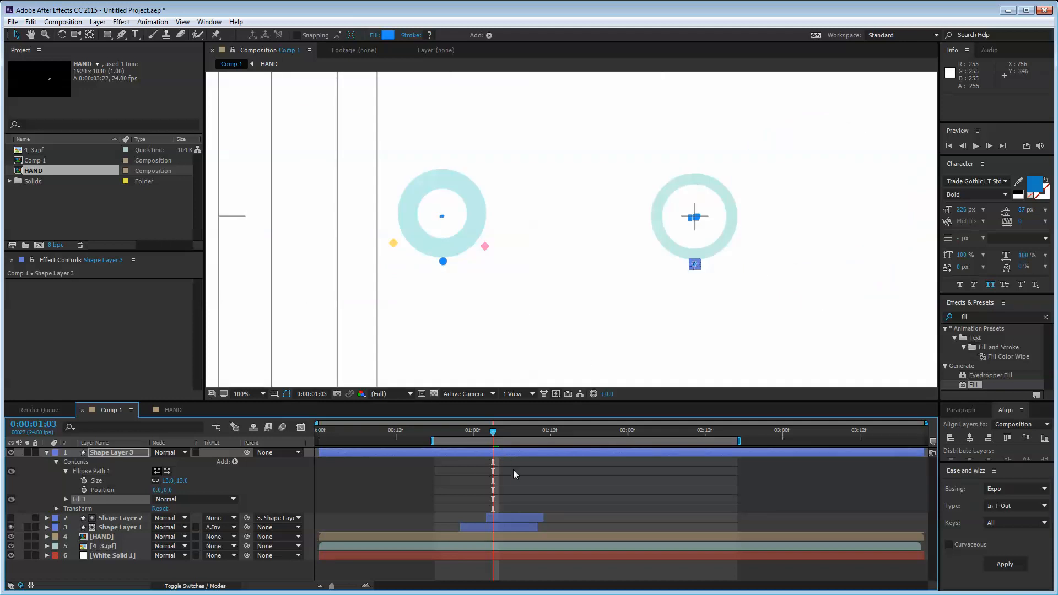
{"action": "mouse_move", "coordinate": [494, 433]}
{"action": "left_mouse_down"}
{"action": "mouse_move", "coordinate": [505, 437]}
{"action": "mouse_move", "coordinate": [494, 438]}
{"action": "left_mouse_up"}
{"action": "key", "text": "alt+bracketleft"}
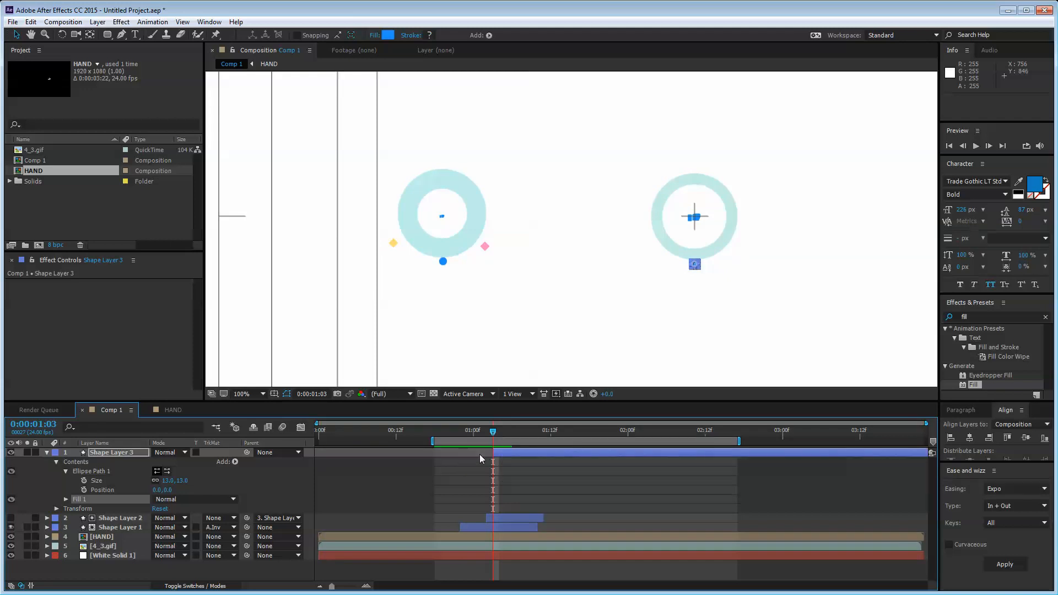
- Step through the frames after 0:00:01:03 to examine how the reference's lower dot travels, shrinks and disappears
{"action": "key", "text": "Page_Down"}
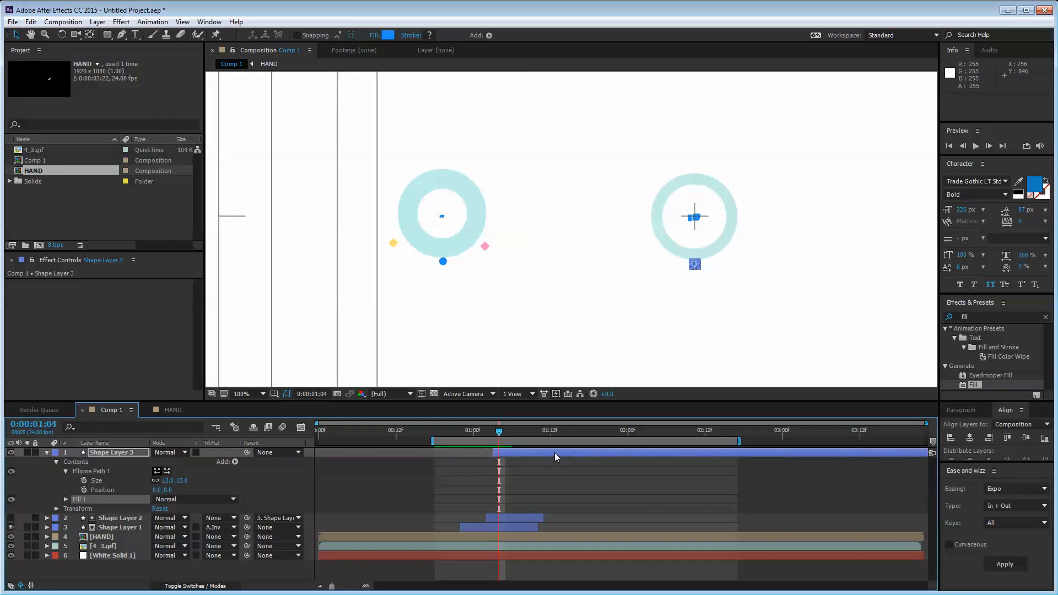
{"action": "key", "text": "Page_Down"}
{"action": "key", "text": "Page_Down"}
{"action": "key", "text": "Page_Down"}
{"action": "key", "text": "Page_Down"}
{"action": "key", "text": "Page_Down"}
{"action": "key", "text": "Page_Down"}
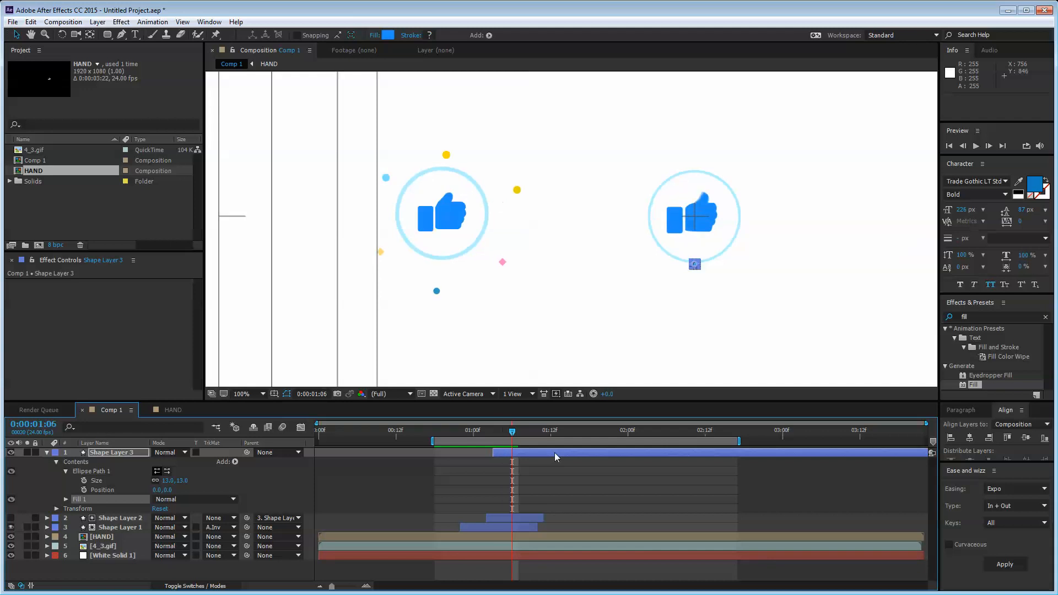
{"action": "key", "text": "Page_Down"}
{"action": "key", "text": "Page_Down"}
{"action": "key", "text": "Page_Down"}
{"action": "key", "text": "Page_Down"}
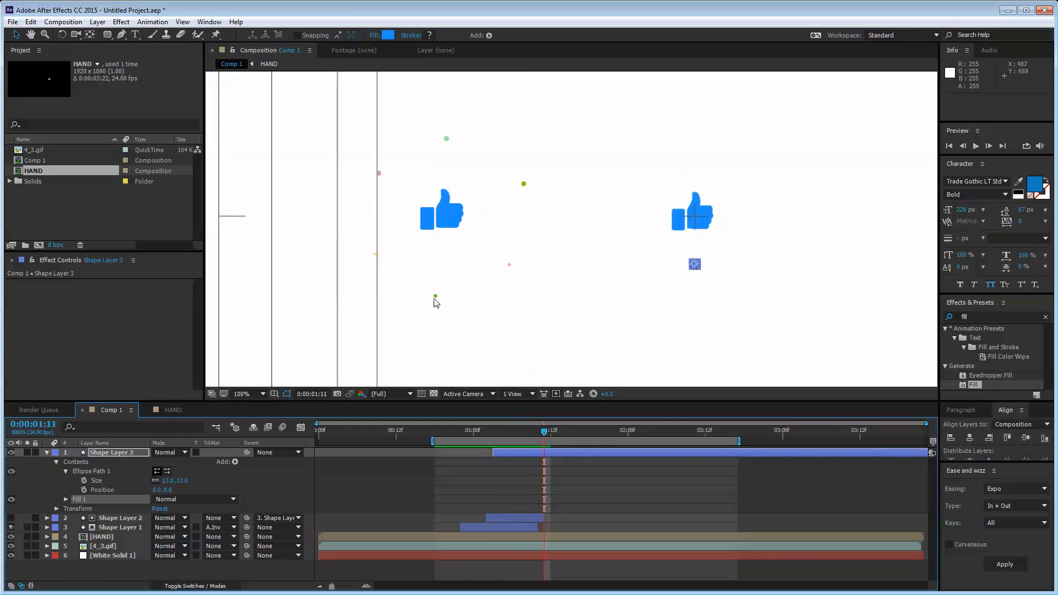
{"action": "key", "text": "Page_Down"}
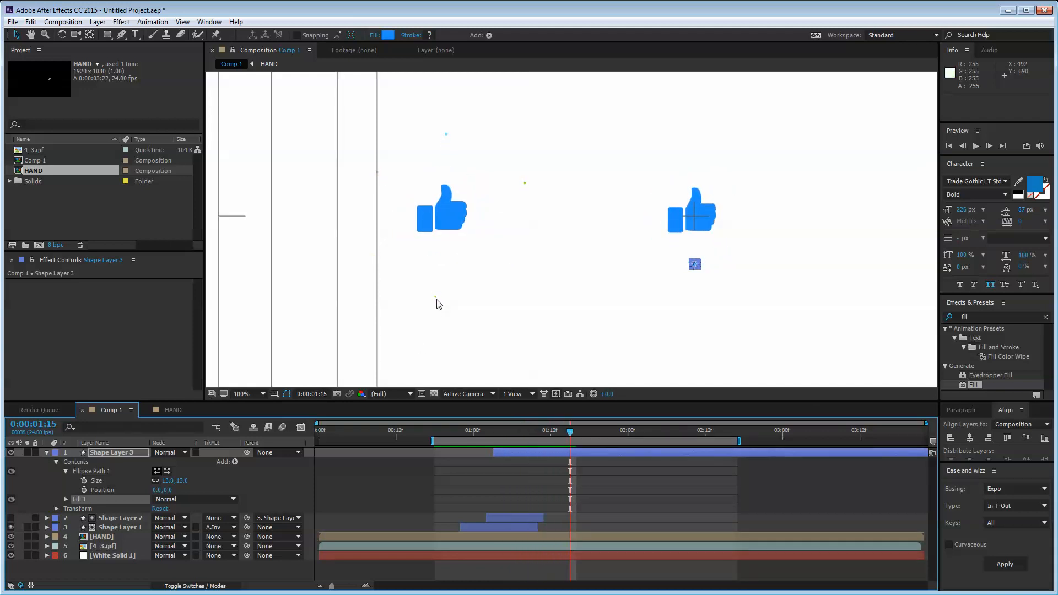
{"action": "key", "text": "Page_Up"}
{"action": "key", "text": "Page_Up"}
{"action": "key", "text": "Page_Up"}
{"action": "key", "text": "Page_Up"}
{"action": "key", "text": "Page_Up"}
{"action": "key", "text": "Page_Up"}
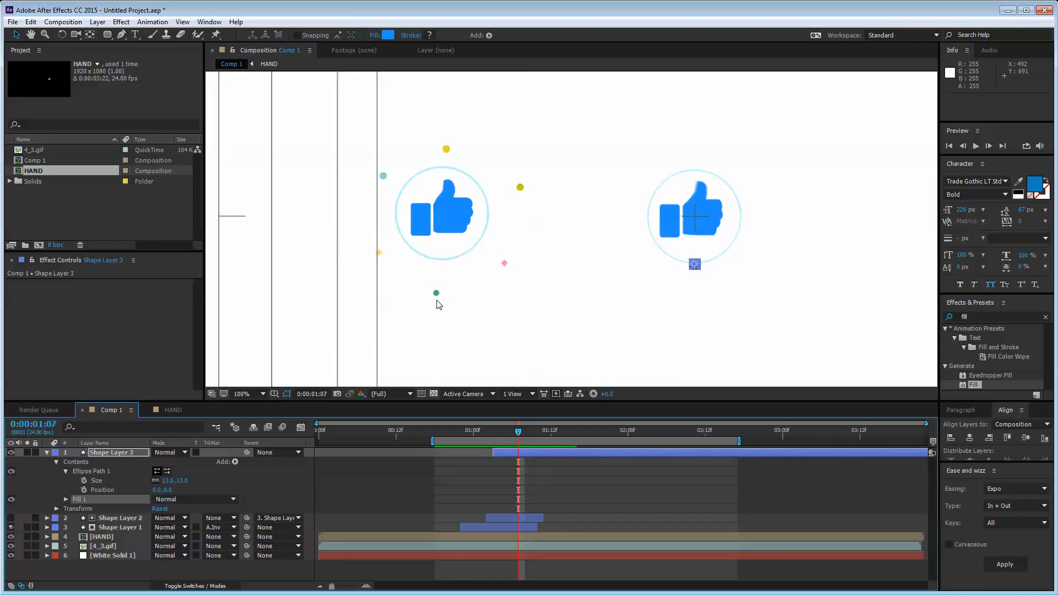
{"action": "key", "text": "Page_Up"}
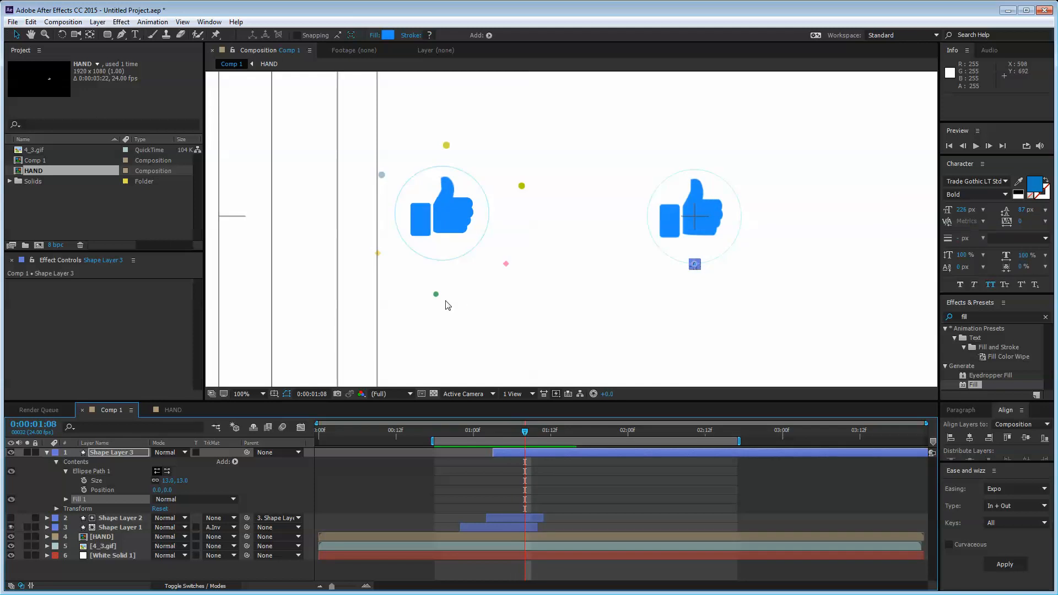
- At 0:00:01:08, move the dot down to about 955, 683 to match the reference and keyframe its Position
{"action": "scroll", "coordinate": [693, 269], "scroll_direction": "up", "scroll_amount": 2}
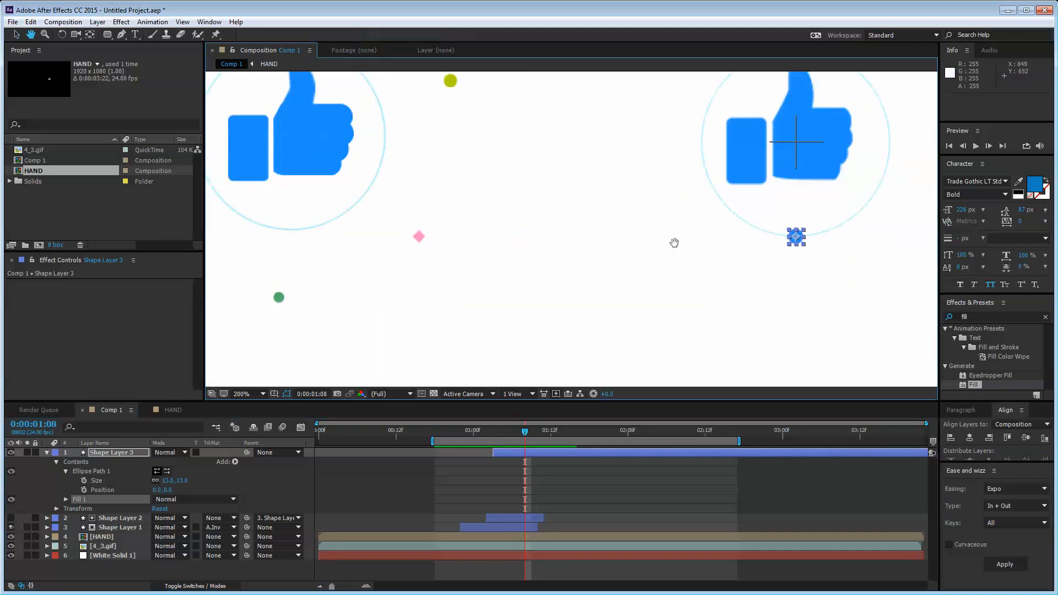
{"action": "left_click_drag", "start_coordinate": [802, 227], "coordinate": [797, 291]}
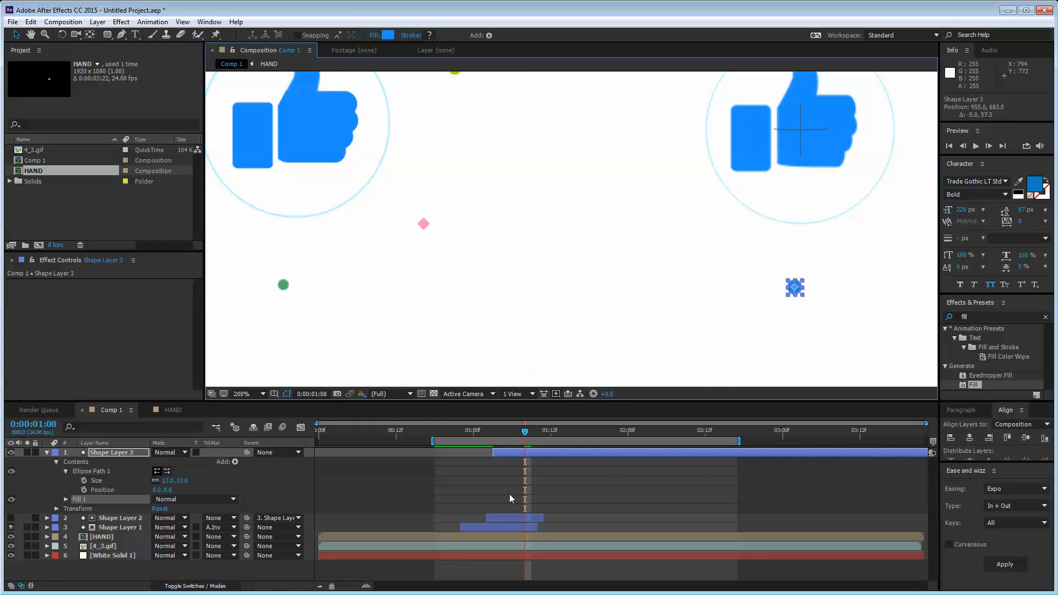
{"action": "key", "text": "p"}
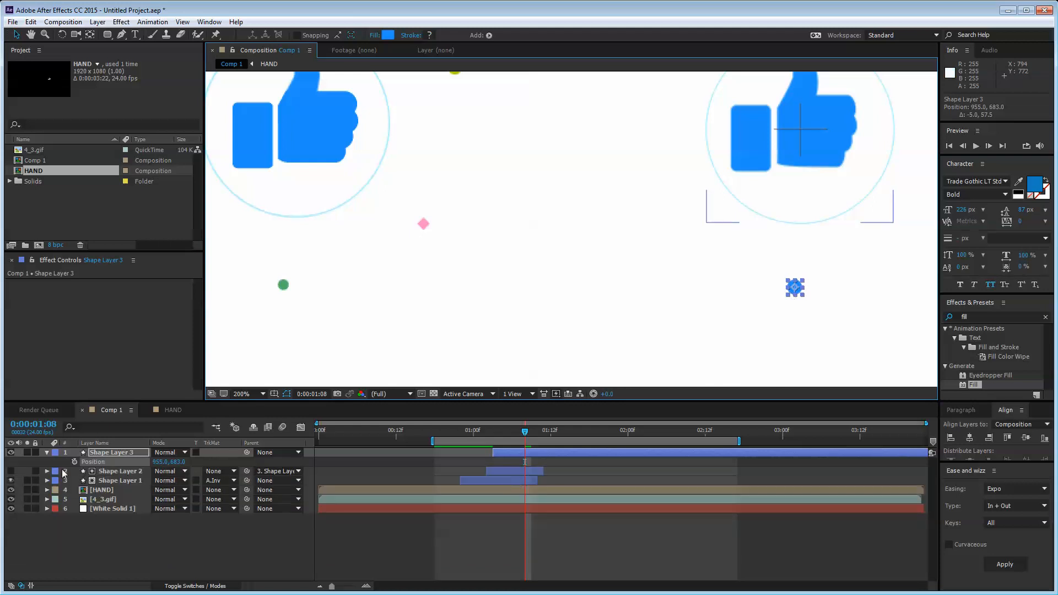
{"action": "left_click", "coordinate": [74, 462]}
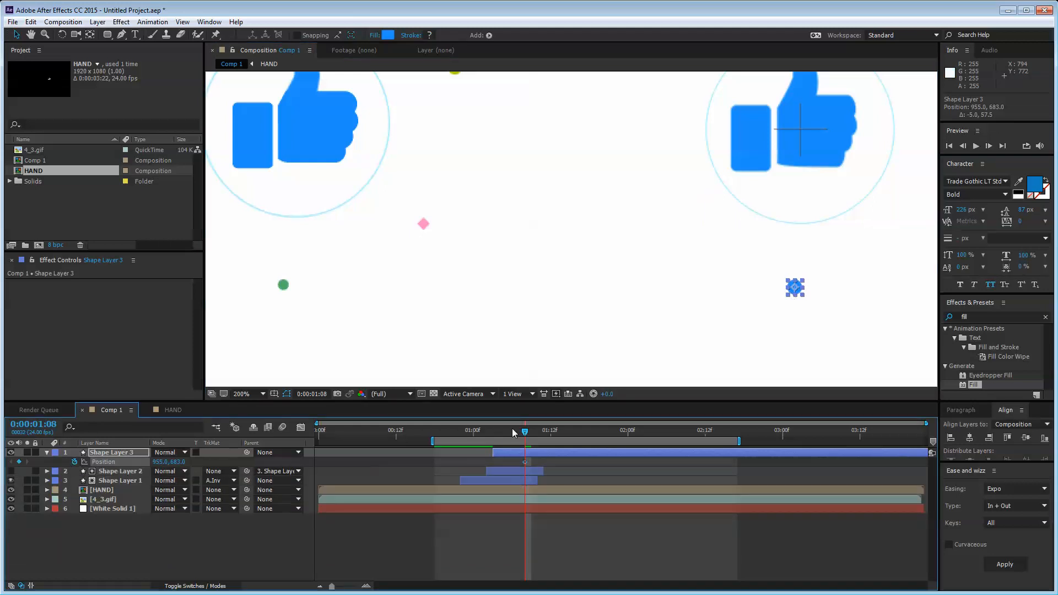
- At 0:00:01:03, keyframe the dot's starting position just below the ring, at about 959.5, 625.5
{"action": "left_click", "coordinate": [493, 429]}
{"action": "left_click_drag", "start_coordinate": [795, 287], "coordinate": [797, 223]}
{"action": "left_click", "coordinate": [526, 552]}
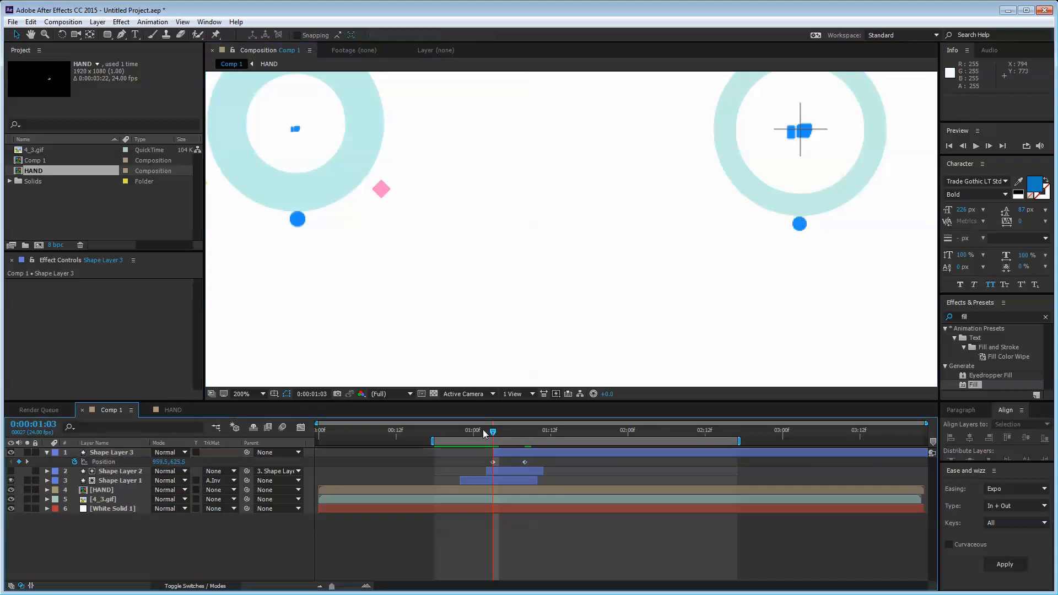
- Apply Easy Ease to both position keyframes and reshape the speed curve for a fast start and gradual slowdown
{"action": "mouse_move", "coordinate": [495, 433]}
{"action": "left_mouse_down"}
{"action": "mouse_move", "coordinate": [527, 436]}
{"action": "mouse_move", "coordinate": [493, 436]}
{"action": "left_mouse_up"}
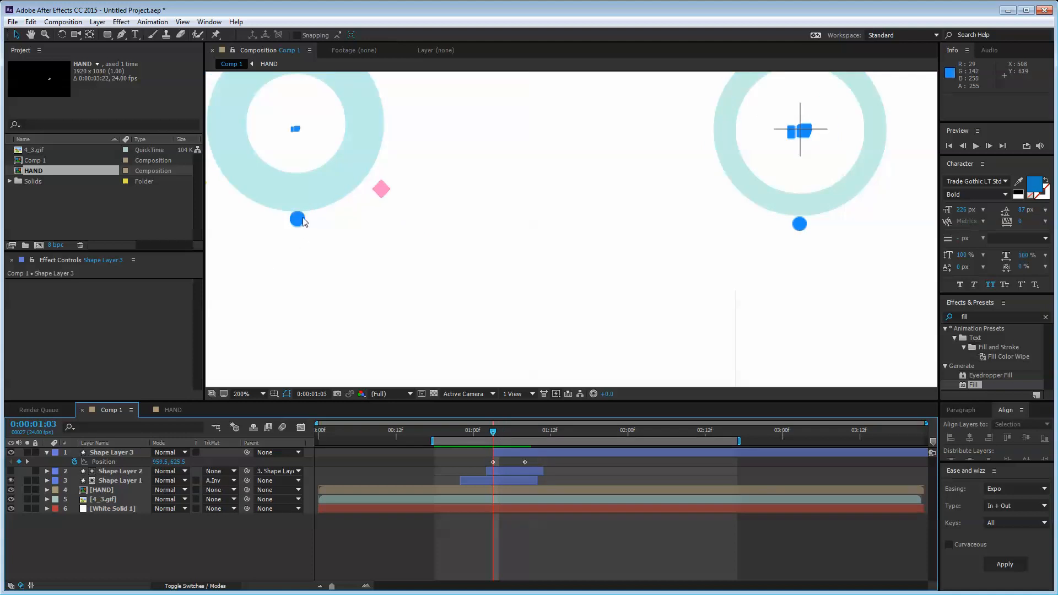
{"action": "left_click_drag", "start_coordinate": [494, 435], "coordinate": [478, 466]}
{"action": "key", "text": "F9"}
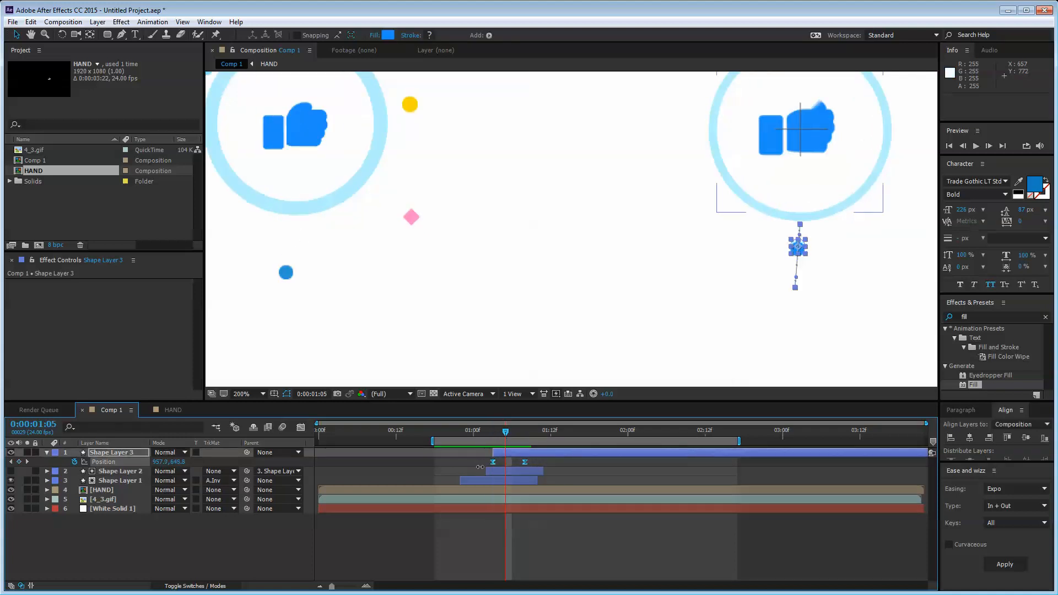
{"action": "left_click", "coordinate": [301, 430]}
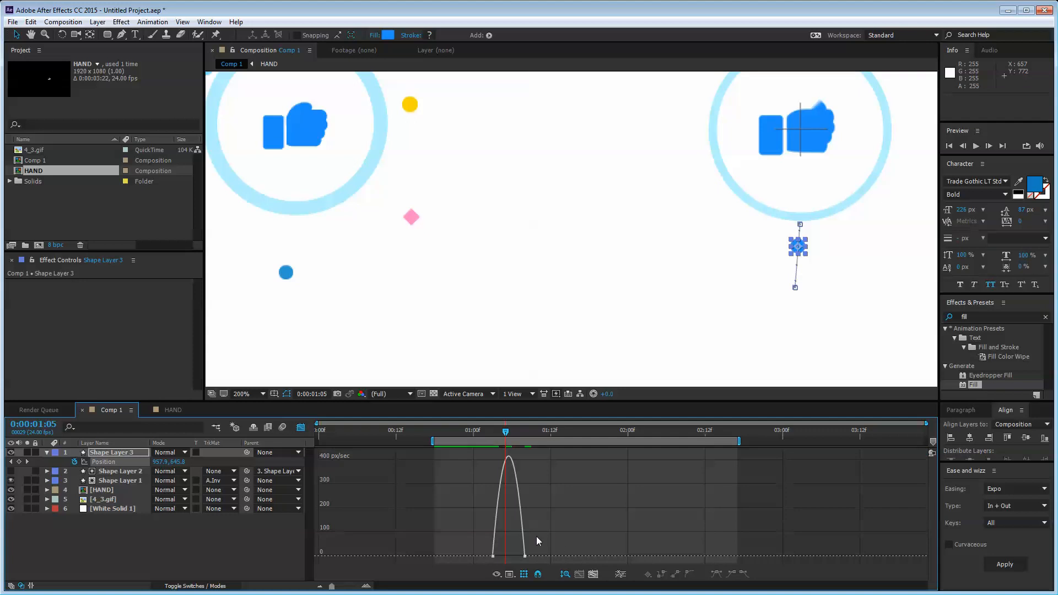
{"action": "left_click_drag", "start_coordinate": [538, 541], "coordinate": [484, 548]}
{"action": "key", "text": "="}
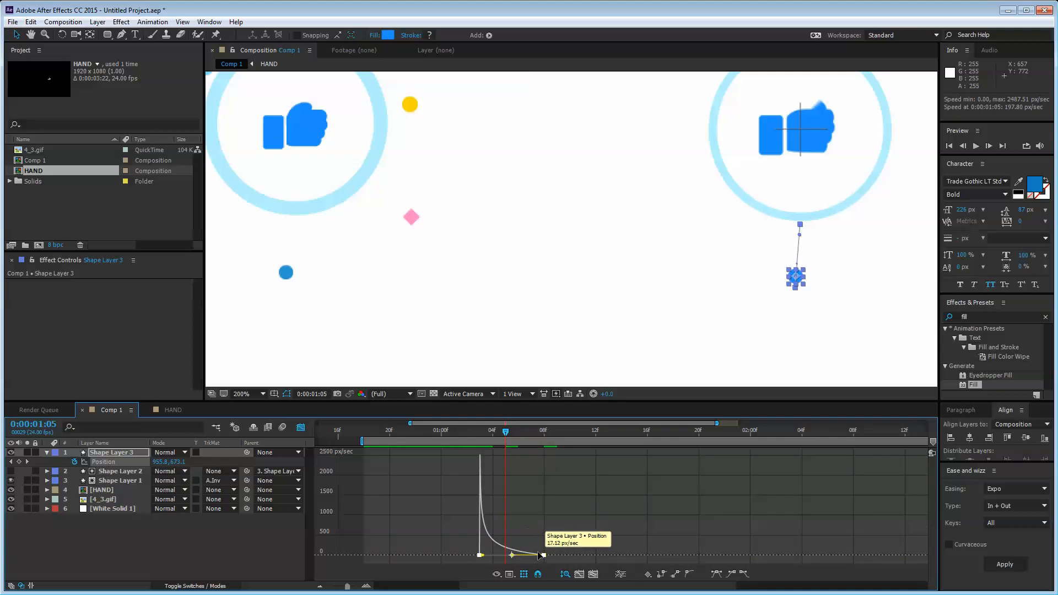
{"action": "left_click", "coordinate": [301, 427]}
{"action": "left_click", "coordinate": [521, 543]}
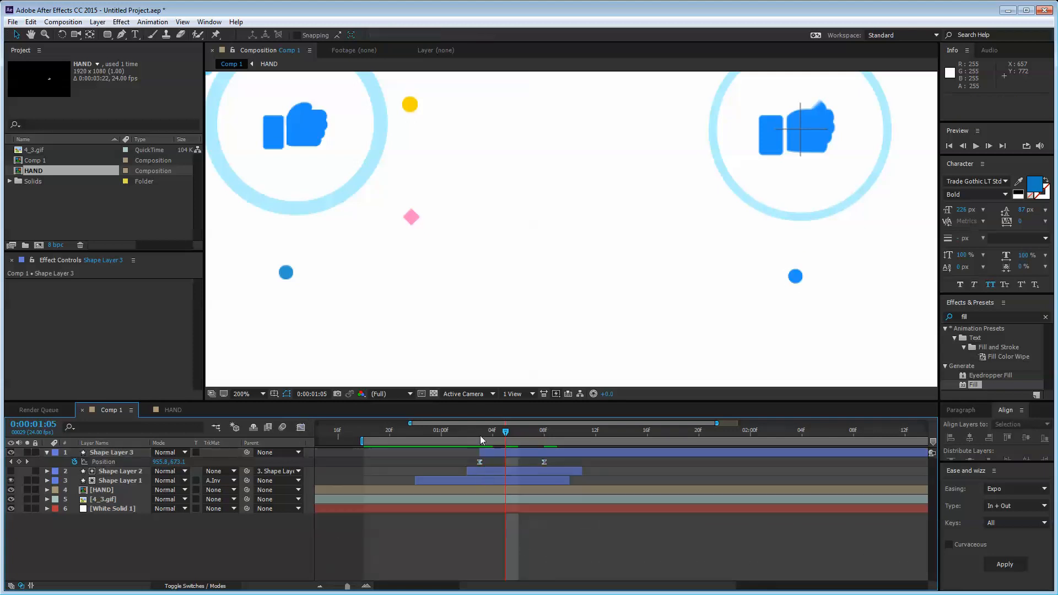
- Reveal the Scale property of Shape Layer 3 and, at 0:00:01:10, move its anchor point to the dot's bottom edge
{"action": "left_click_drag", "start_coordinate": [480, 434], "coordinate": [544, 440]}
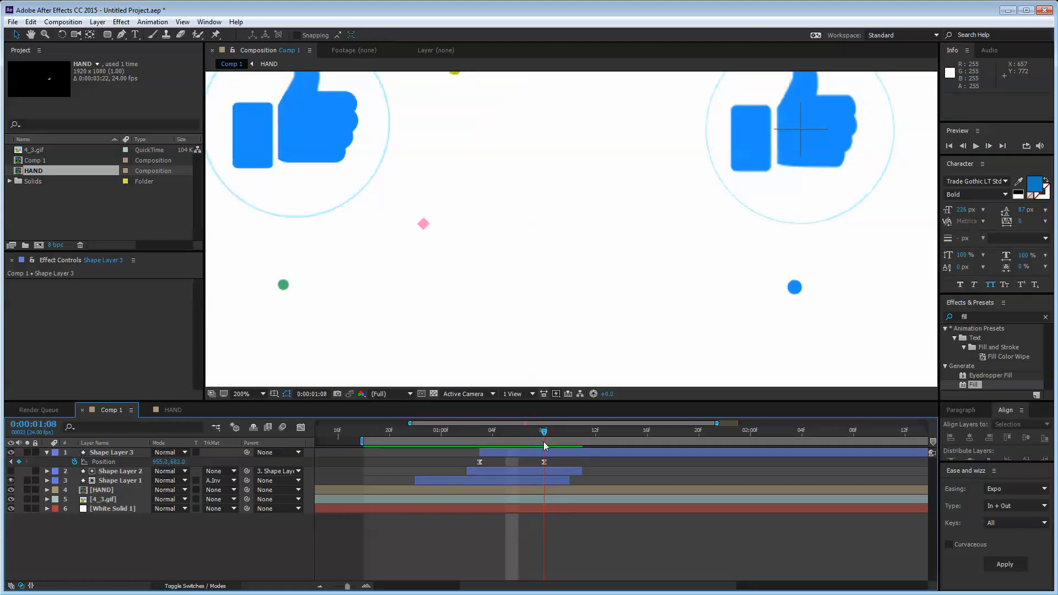
{"action": "left_click", "coordinate": [124, 453]}
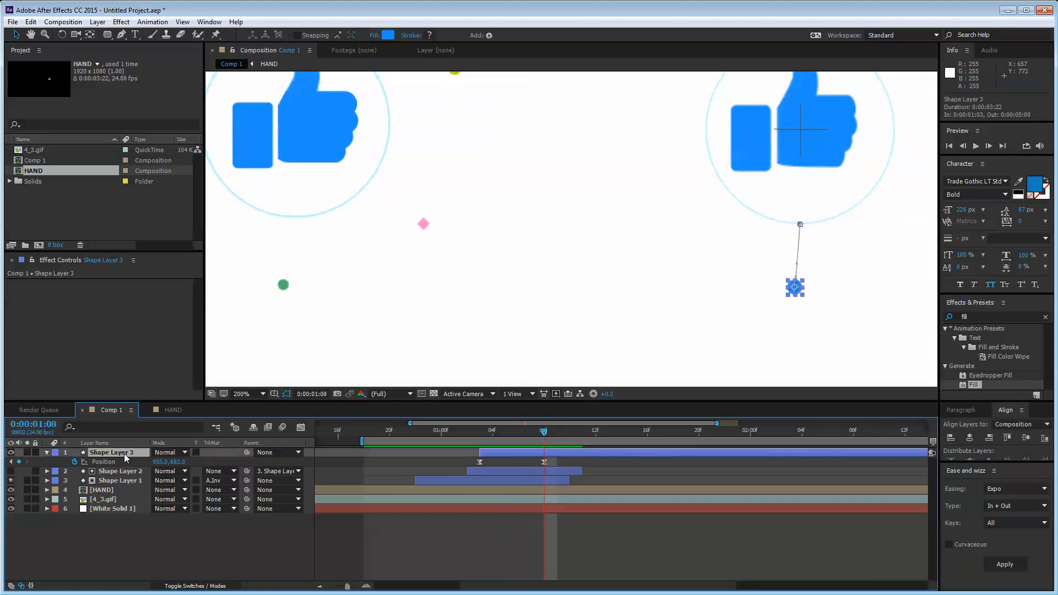
{"action": "key", "text": "s"}
{"action": "mouse_move", "coordinate": [549, 433]}
{"action": "left_mouse_down"}
{"action": "mouse_move", "coordinate": [603, 431]}
{"action": "mouse_move", "coordinate": [564, 430]}
{"action": "left_mouse_up"}
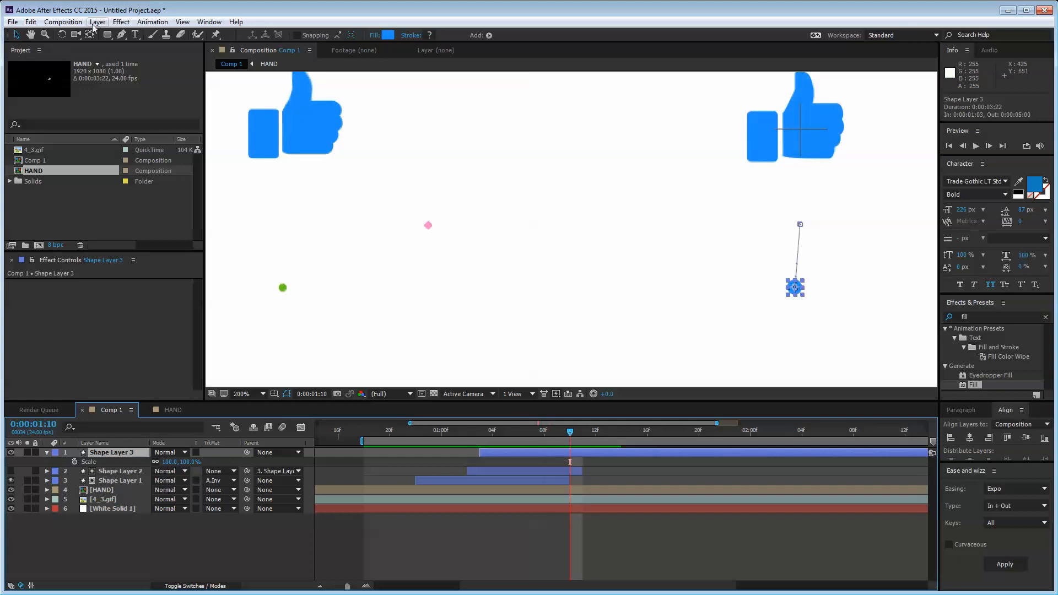
{"action": "key", "text": "y"}
{"action": "left_click_drag", "start_coordinate": [794, 290], "coordinate": [793, 298]}
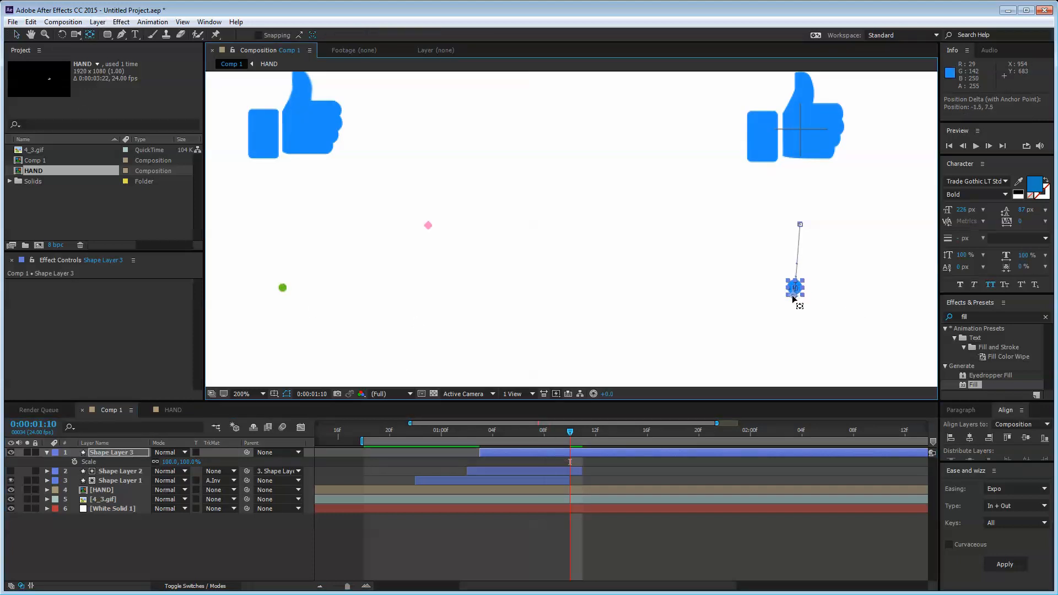
{"action": "left_click", "coordinate": [16, 34]}
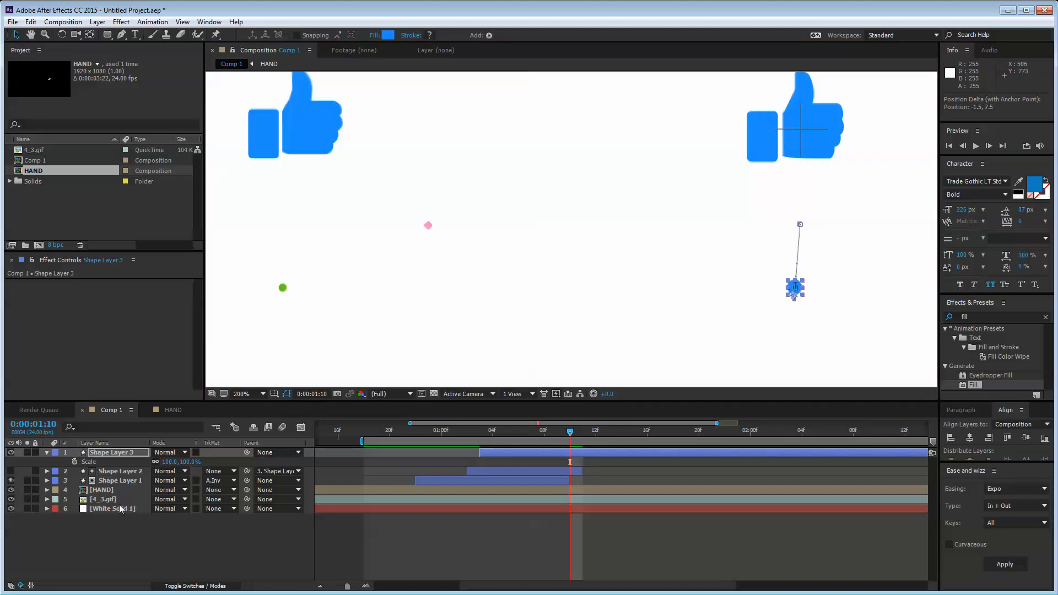
- Keyframe the dot's Scale at 100% at 0:00:01:10 and at 0% at 0:00:01:18
{"action": "left_click", "coordinate": [75, 461]}
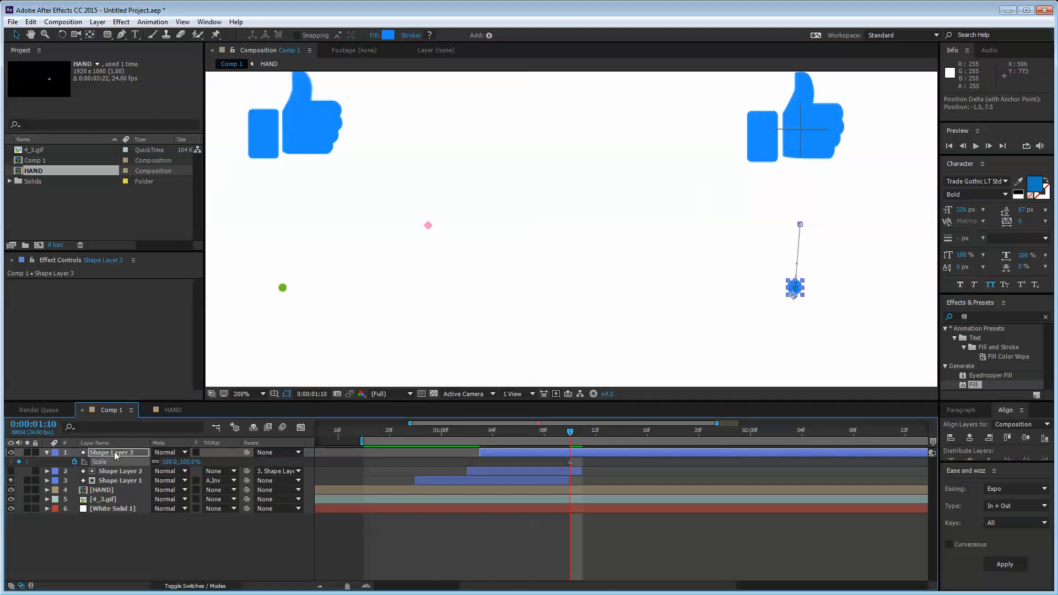
{"action": "key", "text": "space"}
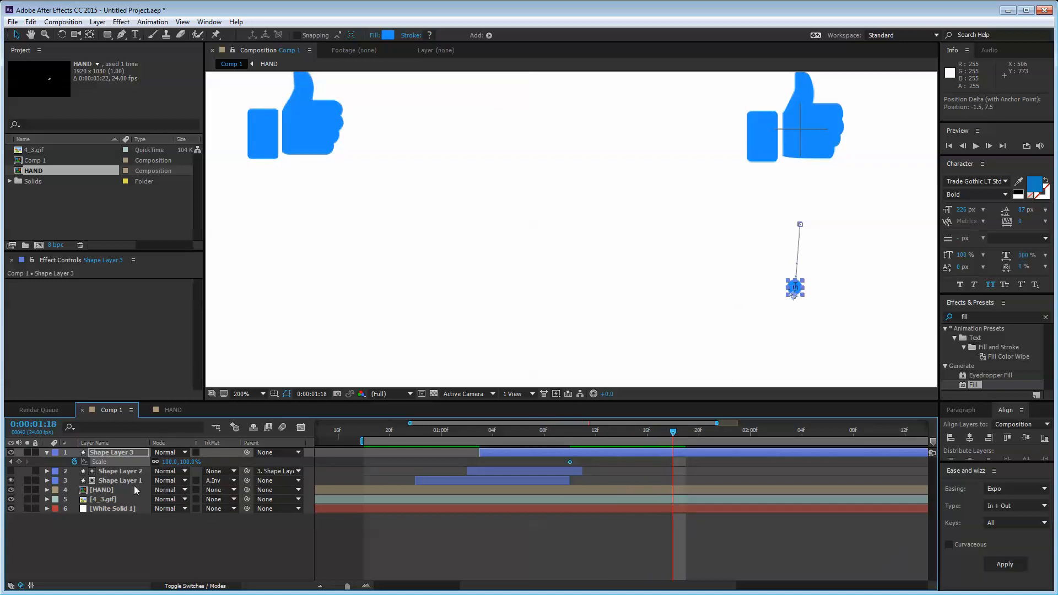
{"action": "left_click", "coordinate": [171, 462]}
{"action": "type", "text": "0"}
{"action": "left_click", "coordinate": [386, 529]}
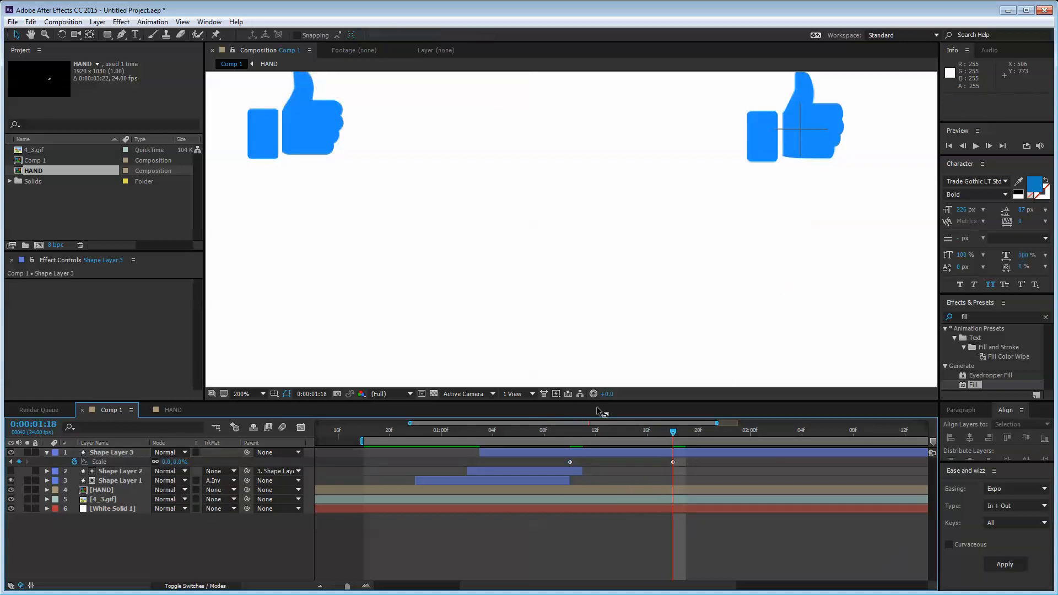
- Move the dot's first Scale keyframe to 0:00:01:04 so the shrinking starts earlier, and preview the frames up to 0:00:01:13
{"action": "left_click_drag", "start_coordinate": [619, 431], "coordinate": [560, 442]}
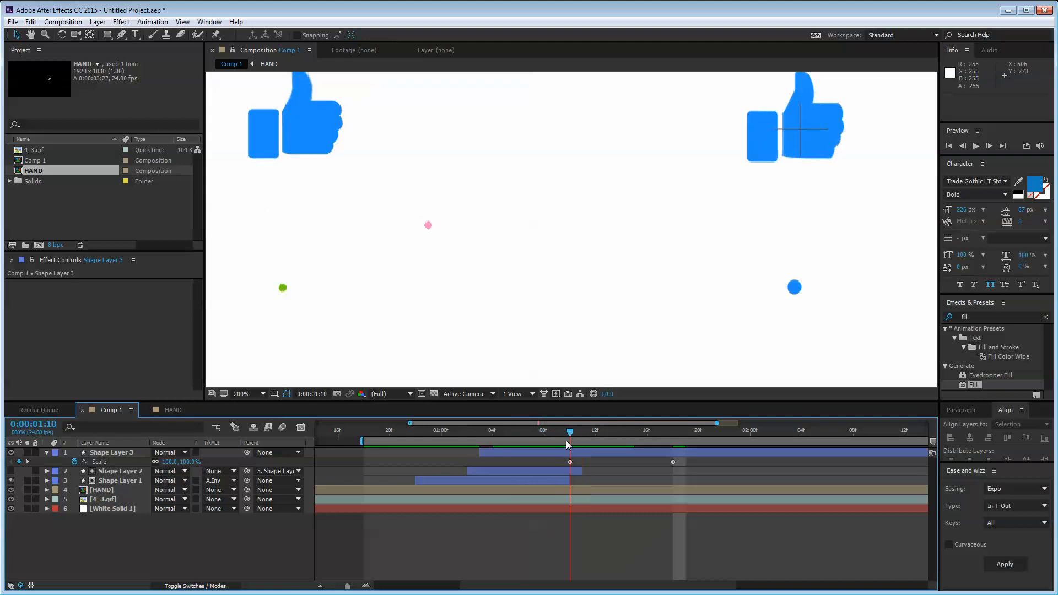
{"action": "left_click_drag", "start_coordinate": [564, 441], "coordinate": [496, 433]}
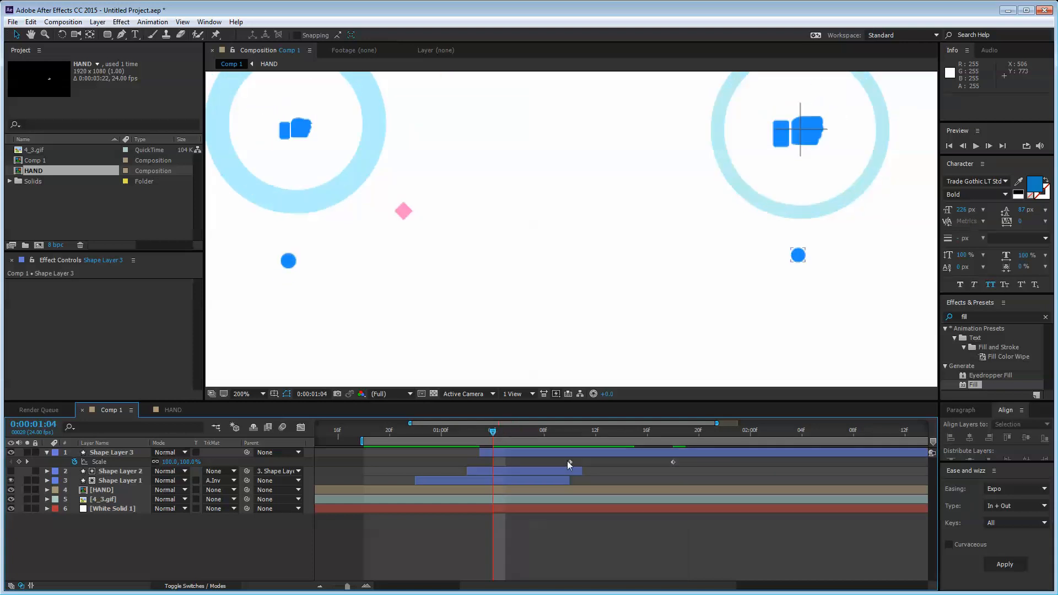
{"action": "left_click_drag", "start_coordinate": [569, 461], "coordinate": [491, 462]}
{"action": "left_click", "coordinate": [518, 465]}
{"action": "left_click_drag", "start_coordinate": [690, 462], "coordinate": [422, 458]}
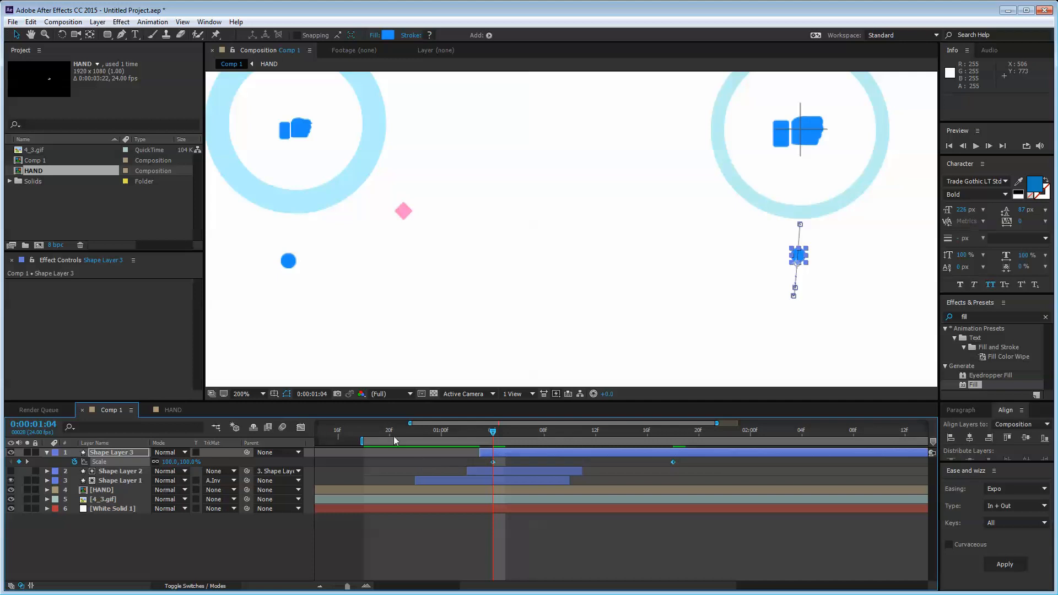
{"action": "left_click_drag", "start_coordinate": [499, 439], "coordinate": [608, 433]}
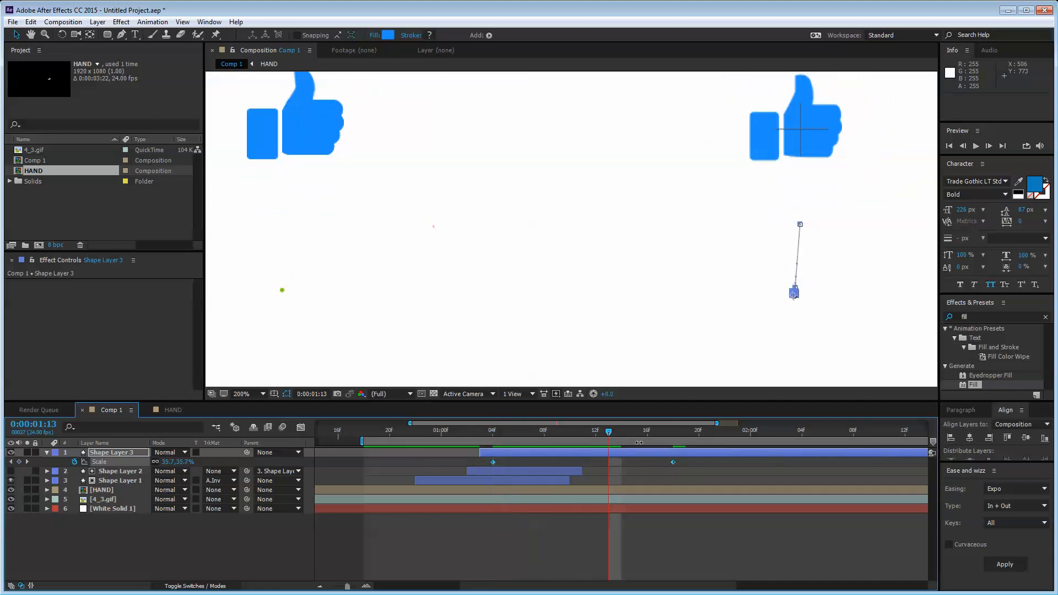
{"action": "left_click", "coordinate": [681, 466]}
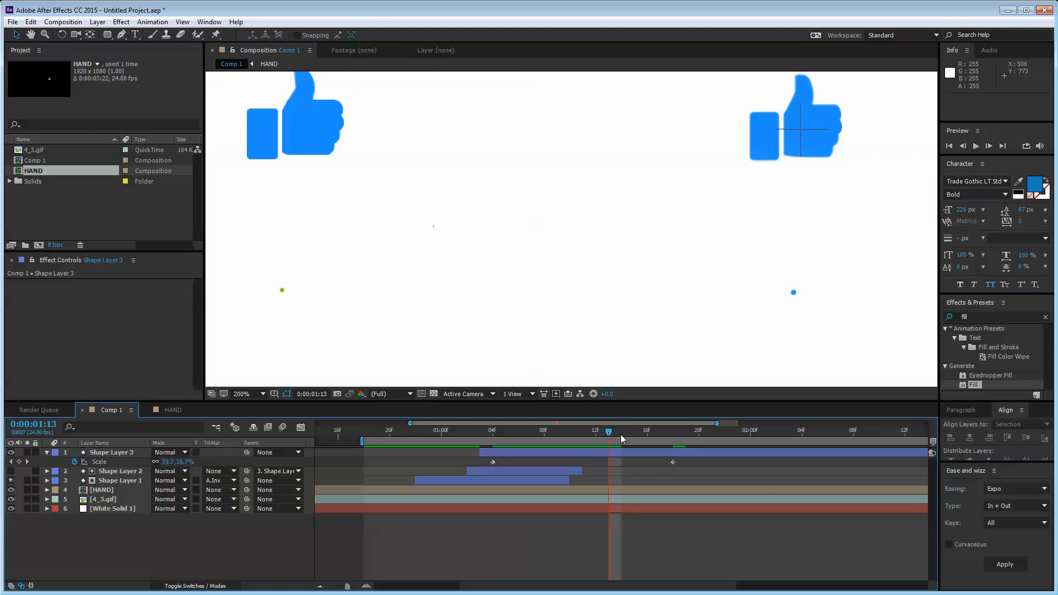
- Step back frame by frame to 0:00:01:03 to compare the dot's size and position with the reference dot
{"action": "key", "text": "Page_Up"}
{"action": "key", "text": "Page_Up"}
{"action": "key", "text": "Page_Up"}
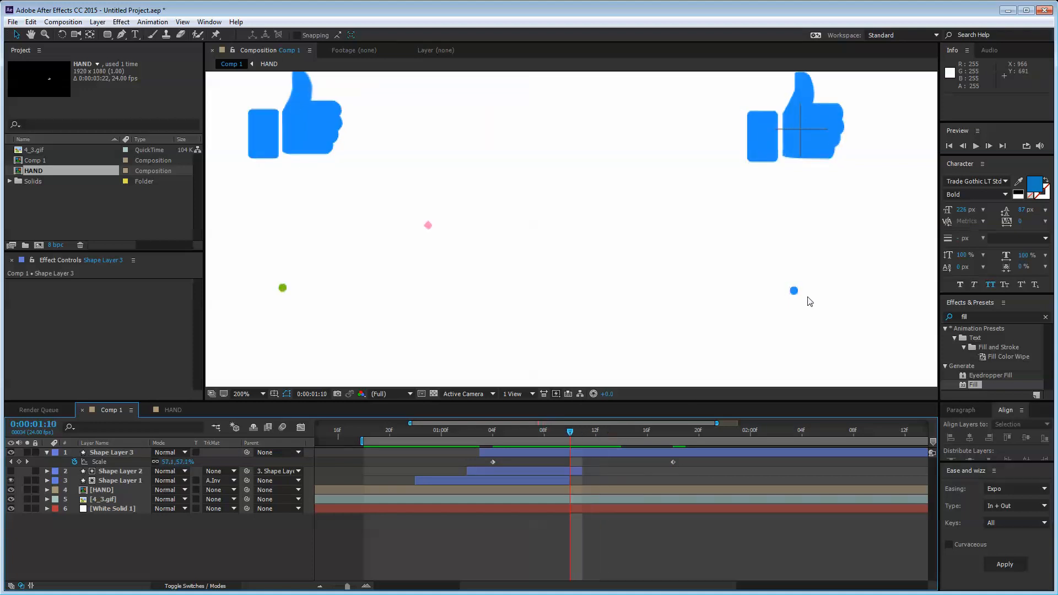
{"action": "key", "text": "Page_Up"}
{"action": "key", "text": "Page_Up"}
{"action": "key", "text": "Page_Up"}
{"action": "key", "text": "Page_Up"}
{"action": "key", "text": "Page_Up"}
{"action": "key", "text": "Page_Up"}
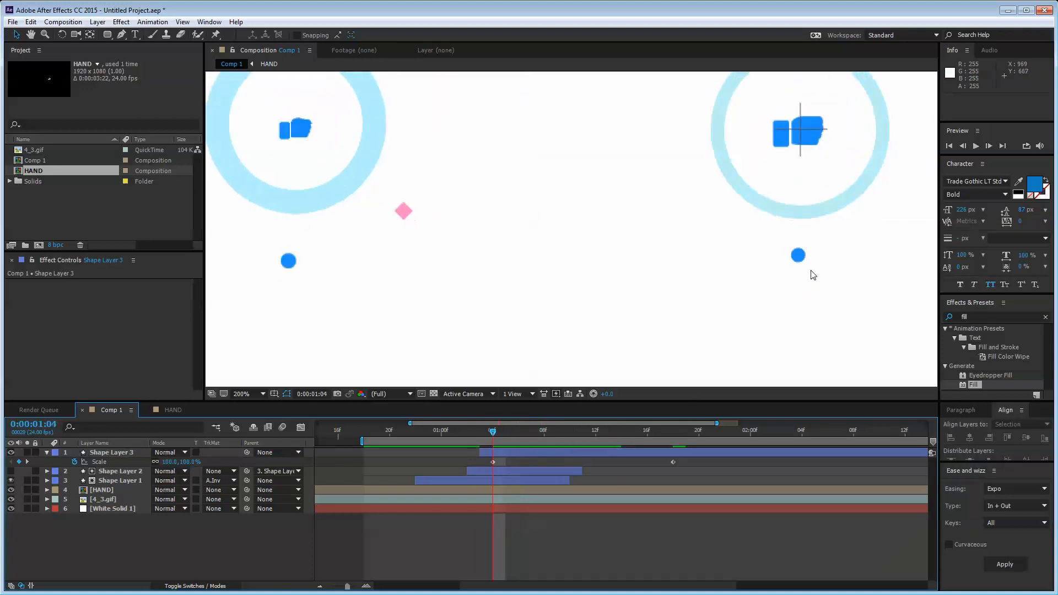
{"action": "key", "text": "Page_Up"}
{"action": "key", "text": "Page_Down"}
{"action": "key", "text": "Page_Down"}
{"action": "key", "text": "Page_Up"}
{"action": "key", "text": "Page_Up"}
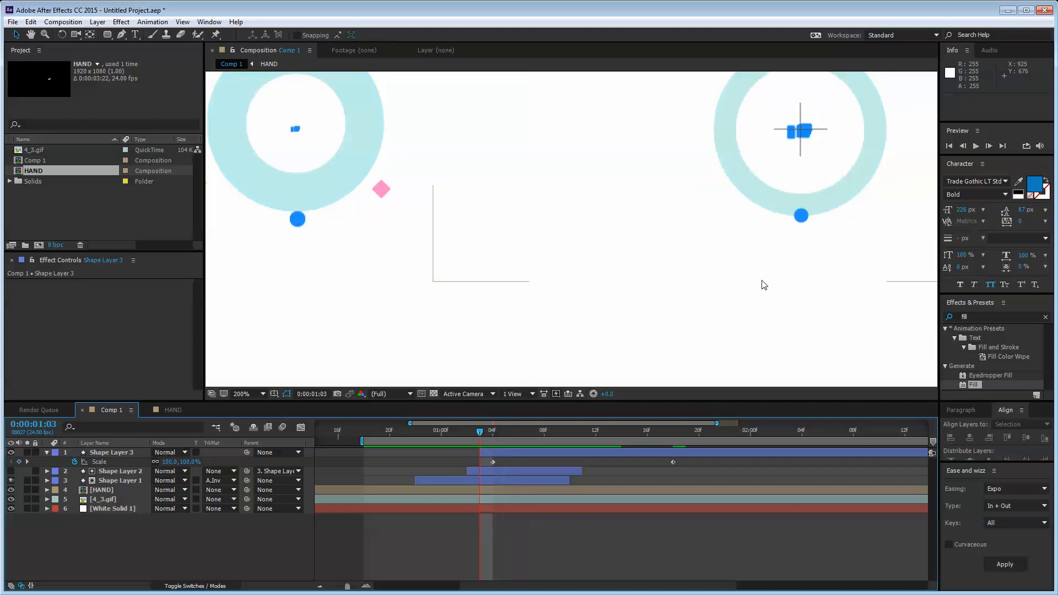
- At 0:00:01:03, reposition the dot below the ring at about 965, 633 to match the reference start
{"action": "left_click_drag", "start_coordinate": [802, 218], "coordinate": [803, 229]}
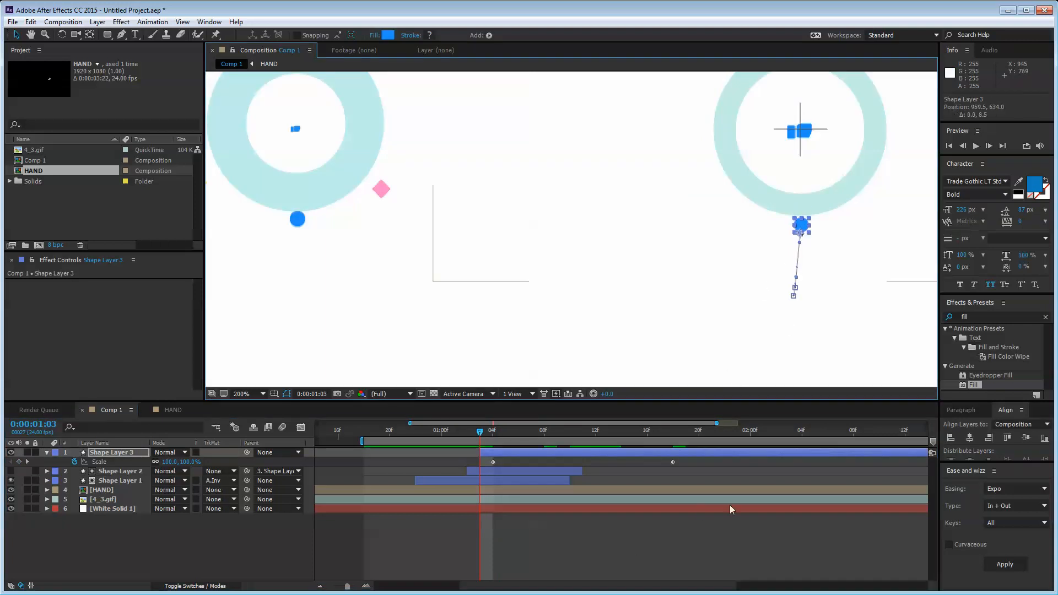
{"action": "left_click", "coordinate": [730, 555]}
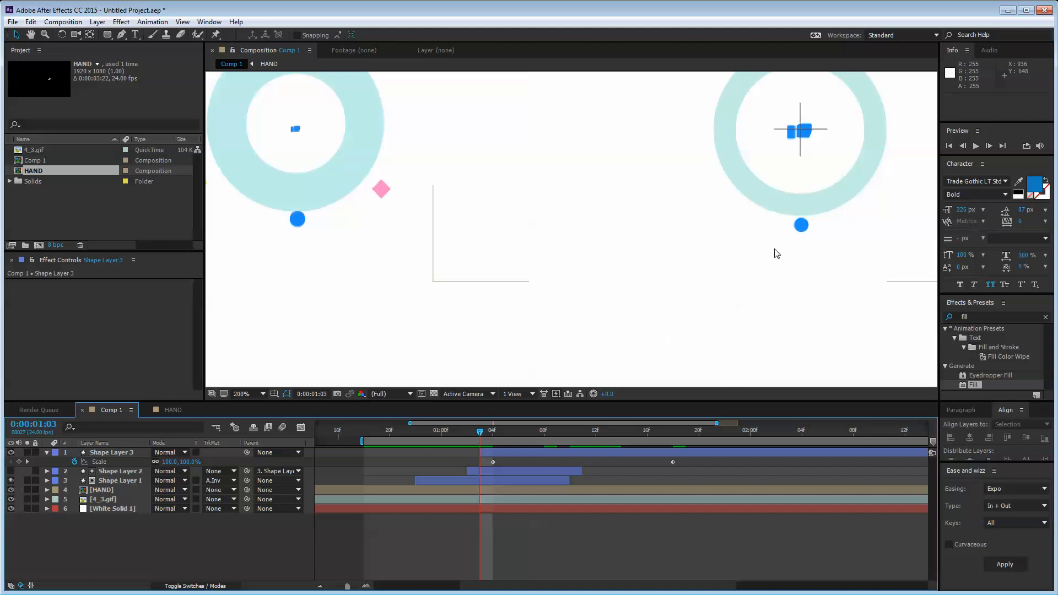
{"action": "left_click_drag", "start_coordinate": [801, 225], "coordinate": [806, 227]}
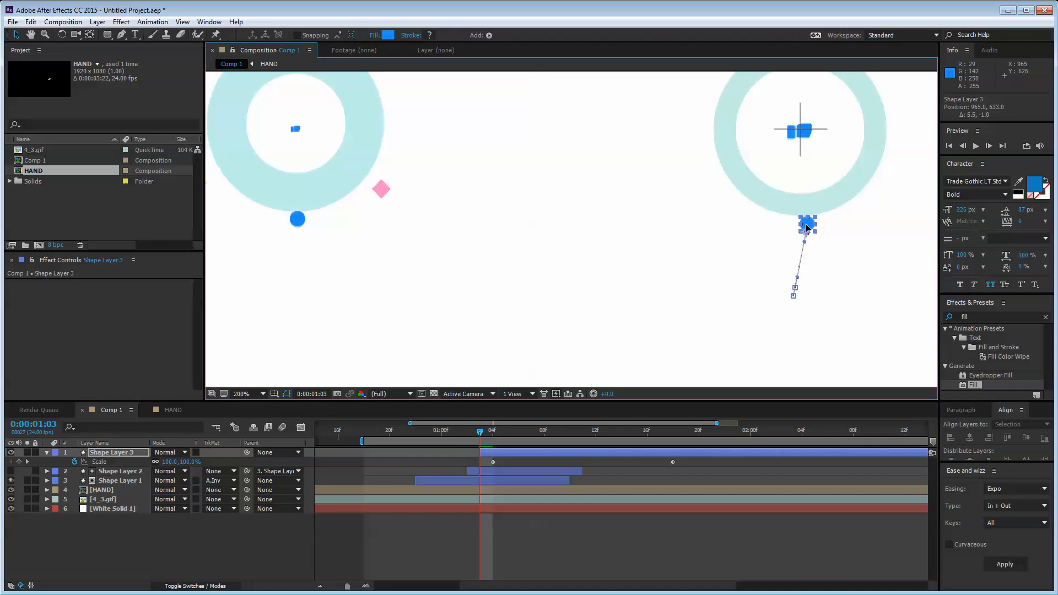
{"action": "left_click", "coordinate": [712, 562]}
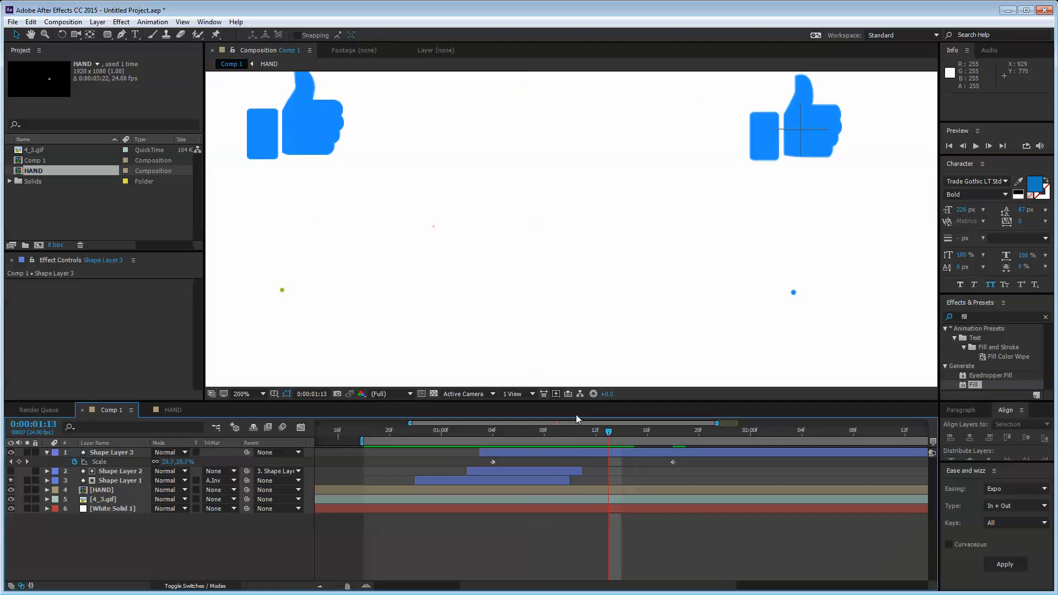
- Apply the Fill effect to Shape Layer 3 and keyframe its Color at 0:00:01:13 with the green sampled from the reference dot
{"action": "left_click", "coordinate": [501, 452]}
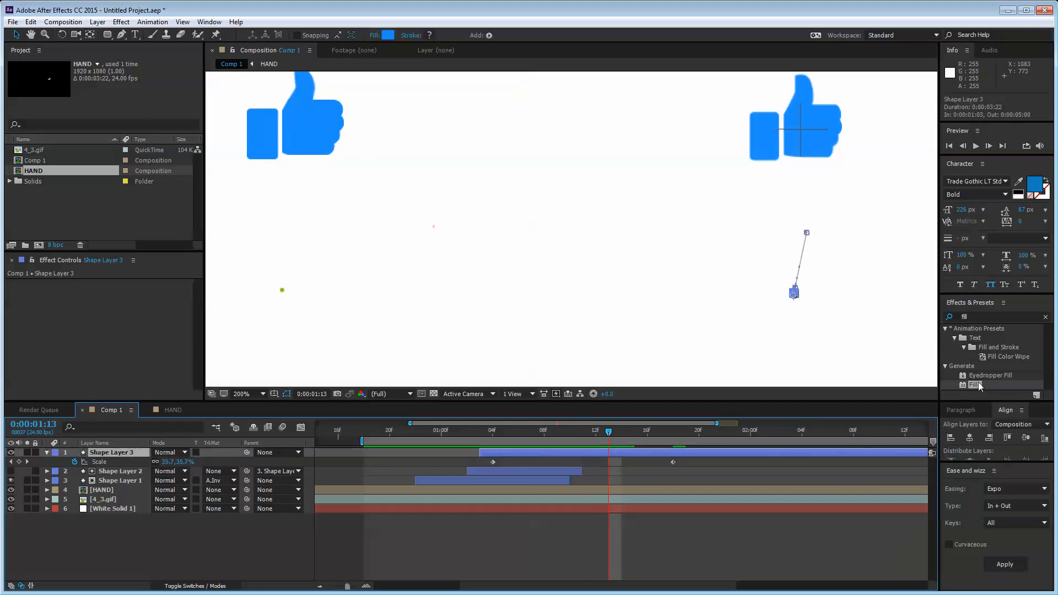
{"action": "left_click_drag", "start_coordinate": [978, 386], "coordinate": [122, 453]}
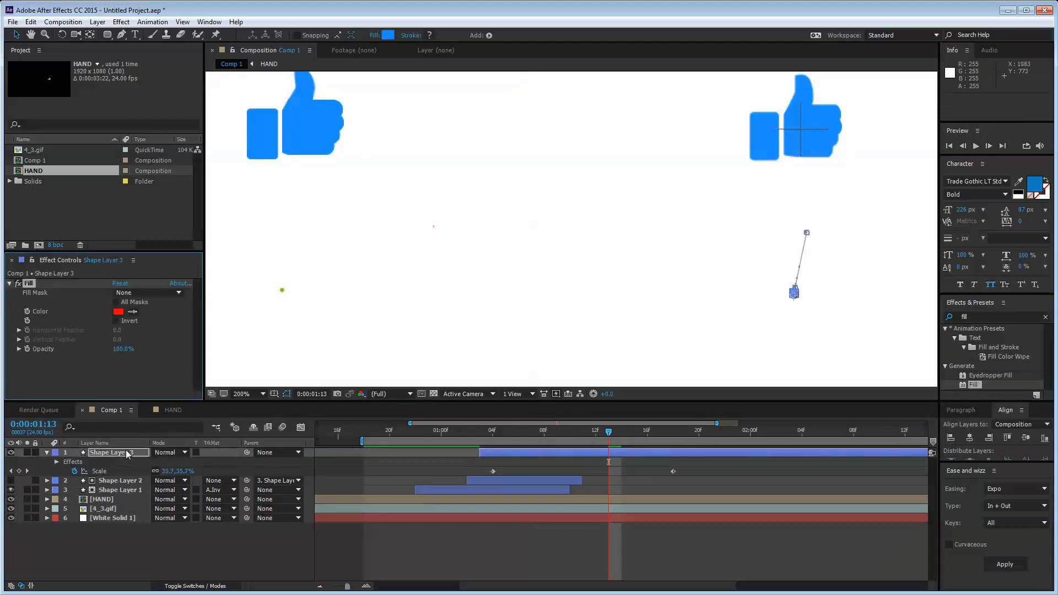
{"action": "left_click", "coordinate": [282, 291]}
- At 0:00:01:05, keyframe the Fill color with the blue sampled from the reference dot
{"action": "key", "text": "Page_Up"}
{"action": "key", "text": "Page_Up"}
{"action": "key", "text": "Page_Up"}
{"action": "key", "text": "Page_Up"}
{"action": "key", "text": "Page_Up"}
{"action": "key", "text": "Page_Up"}
{"action": "key", "text": "Page_Up"}
{"action": "key", "text": "Page_Up"}
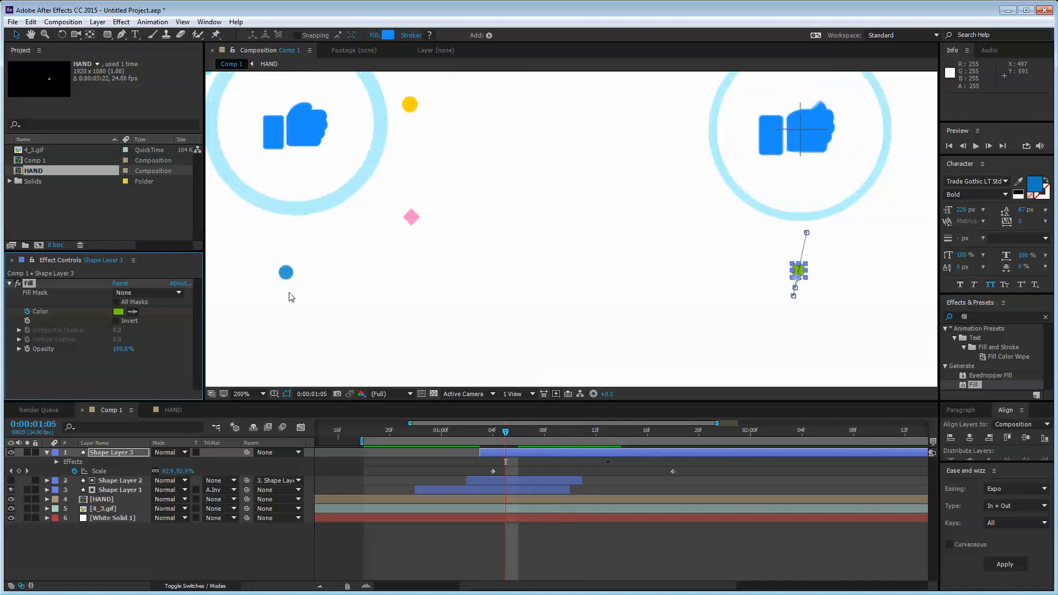
{"action": "left_click", "coordinate": [132, 314]}
{"action": "left_click", "coordinate": [286, 272]}
- At 0:00:01:03, add a starting Fill color keyframe using the reference dot's bright blue
{"action": "key", "text": "Page_Up"}
{"action": "key", "text": "Page_Up"}
{"action": "key", "text": "Page_Up"}
{"action": "key", "text": "Page_Down"}
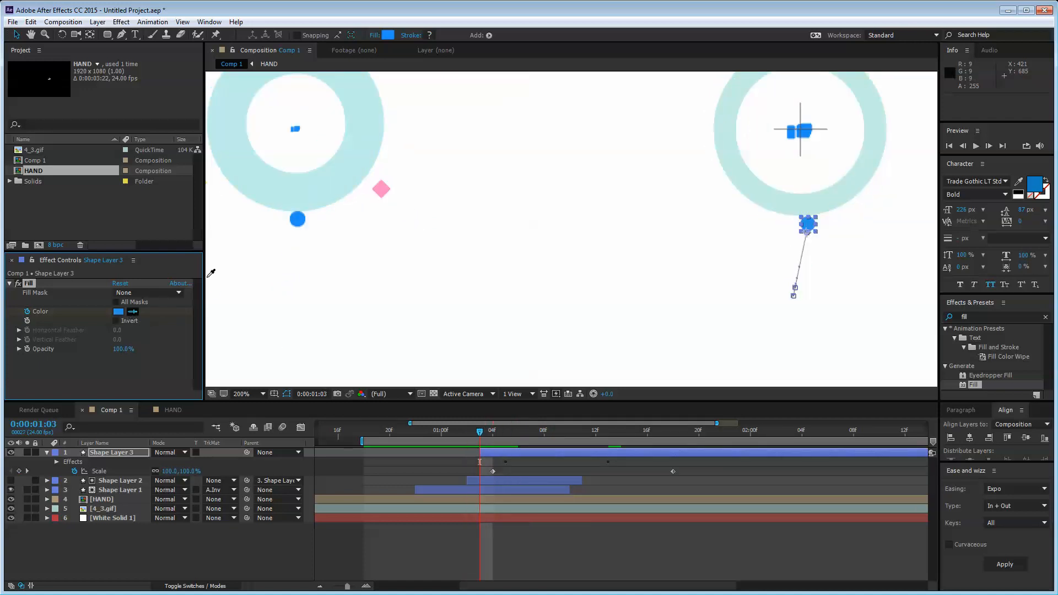
{"action": "left_click", "coordinate": [615, 549]}
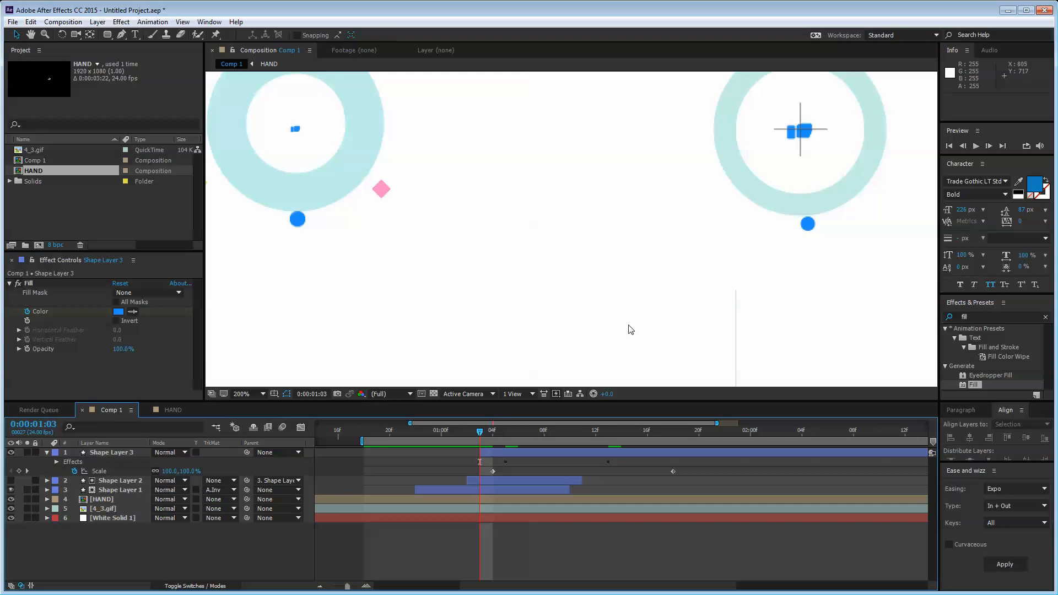
- Step forward and back through the frames from 0:00:01:03 to compare the dot's color, motion and size with the reference
{"action": "key", "text": "Page_Down"}
{"action": "key", "text": "Page_Down"}
{"action": "key", "text": "Page_Down"}
{"action": "key", "text": "Page_Down"}
{"action": "key", "text": "Page_Down"}
{"action": "key", "text": "Page_Down"}
{"action": "key", "text": "Page_Down"}
{"action": "key", "text": "Page_Down"}
{"action": "key", "text": "Page_Down"}
{"action": "key", "text": "Page_Down"}
{"action": "key", "text": "Page_Down"}
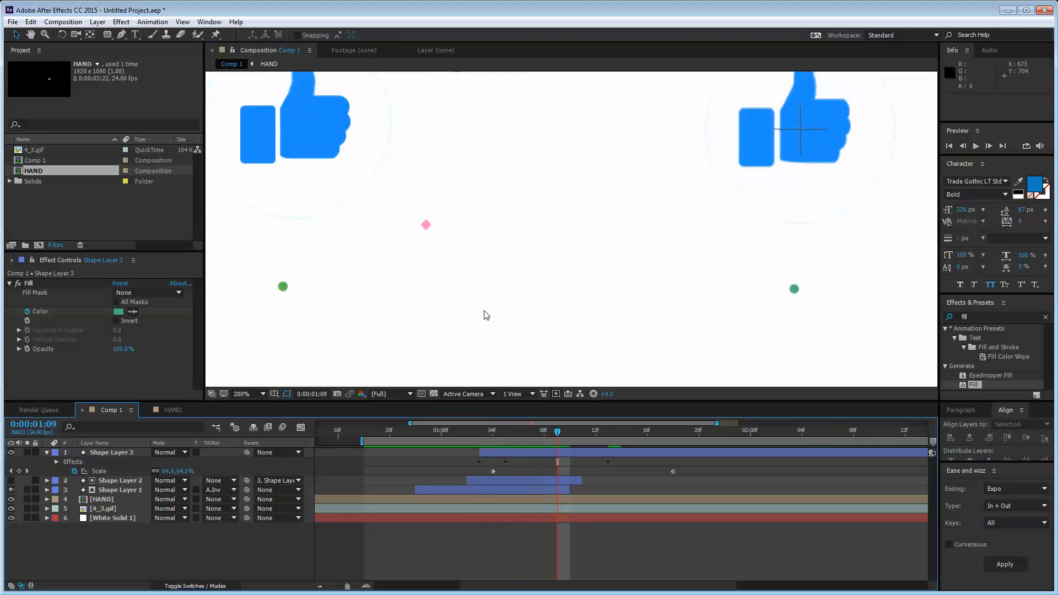
{"action": "key", "text": "Page_Up"}
{"action": "key", "text": "Page_Up"}
{"action": "key", "text": "Page_Up"}
{"action": "key", "text": "Page_Up"}
{"action": "key", "text": "Page_Up"}
{"action": "key", "text": "Page_Up"}
{"action": "key", "text": "Page_Up"}
{"action": "key", "text": "Page_Up"}
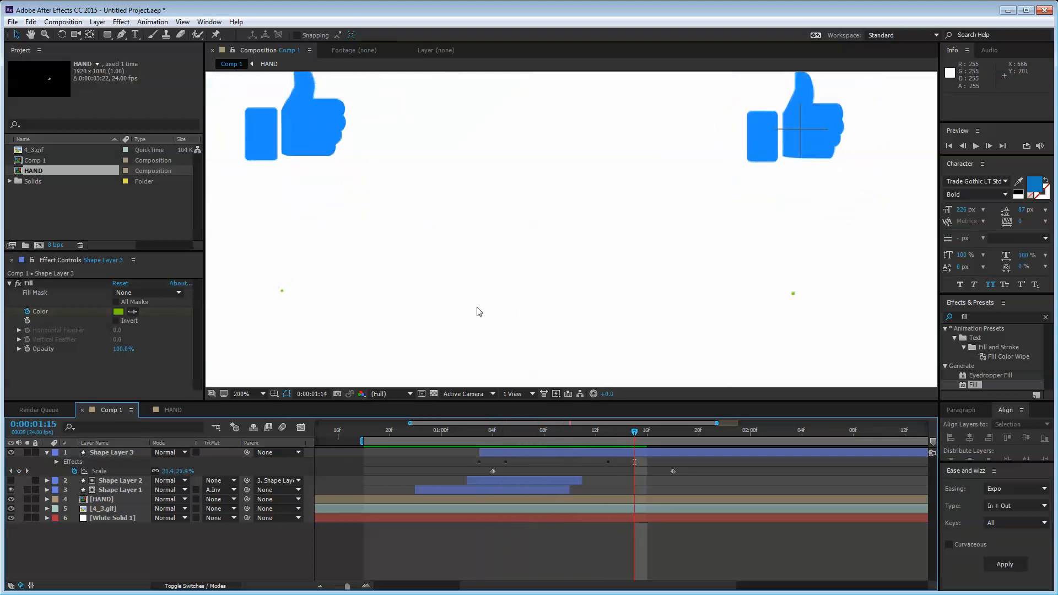
{"action": "key", "text": "Page_Up"}
{"action": "key", "text": "Page_Up"}
{"action": "key", "text": "Page_Up"}
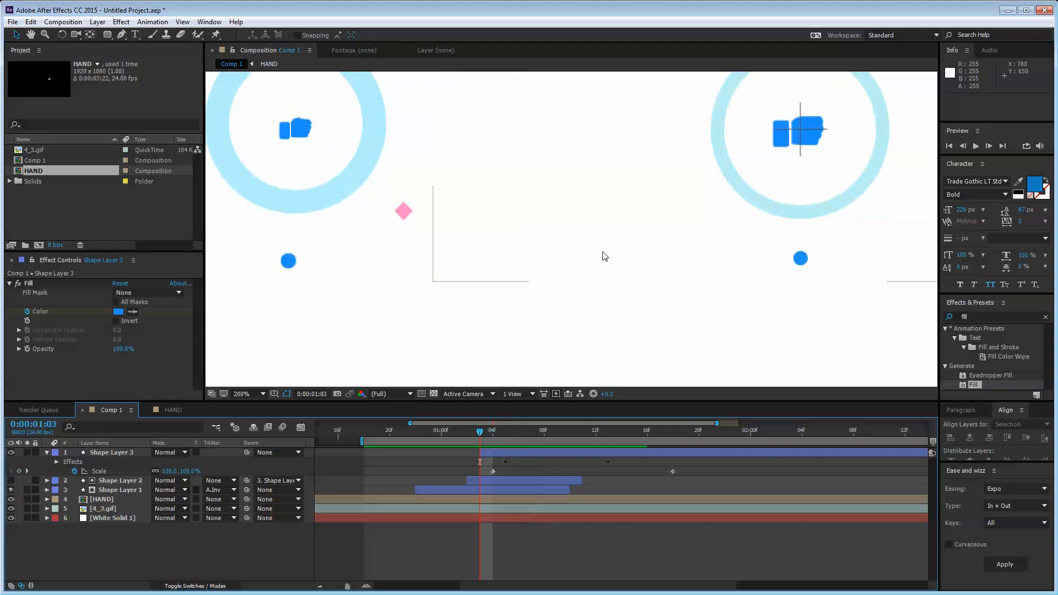
- Collapse the revealed properties of all layers and select Shape Layer 3
{"action": "key", "text": "comma"}
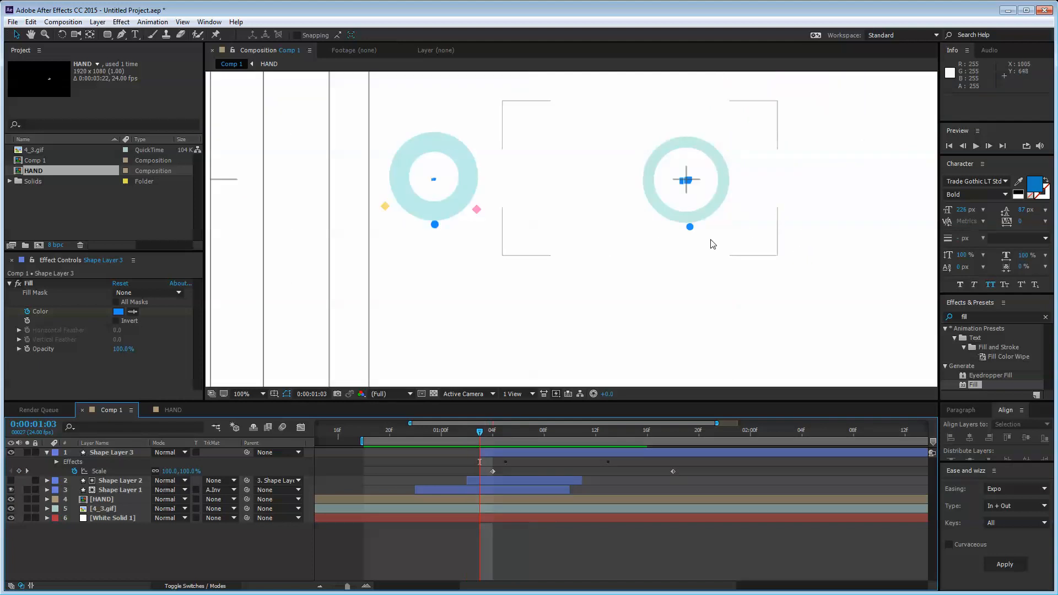
{"action": "left_click", "coordinate": [90, 442]}
{"action": "left_click", "coordinate": [104, 443]}
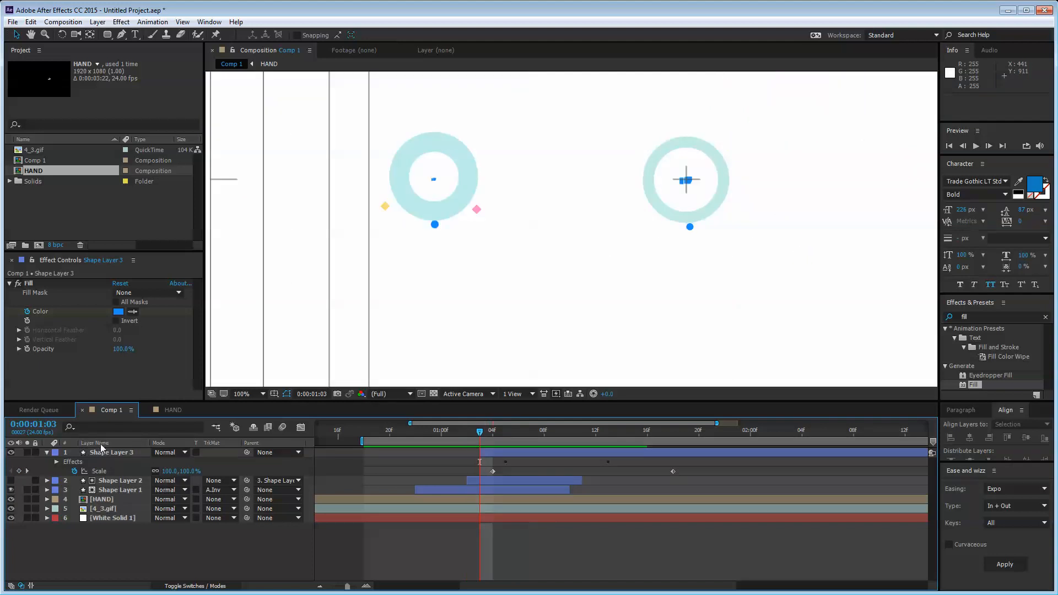
{"action": "left_click", "coordinate": [105, 452]}
{"action": "left_click", "coordinate": [113, 517], "text": "shift"}
{"action": "key", "text": "u"}
{"action": "left_click", "coordinate": [121, 525]}
{"action": "left_click", "coordinate": [124, 452]}
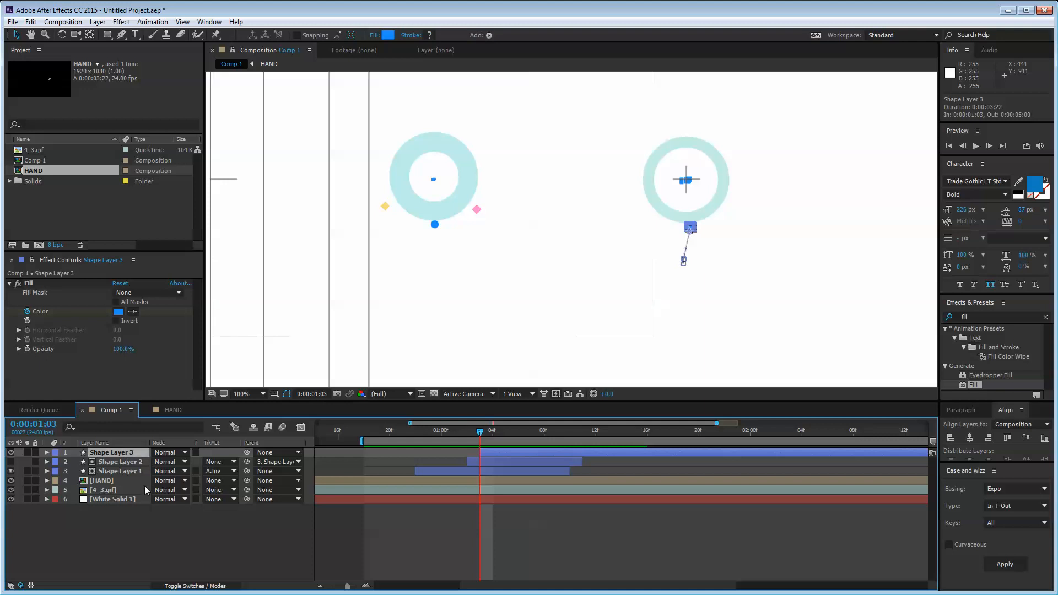
- Duplicate Shape Layer 3 and rename the original layer as Blue Circle
{"action": "key", "text": "ctrl+d"}
{"action": "left_click", "coordinate": [124, 461]}
{"action": "key", "text": "Return"}
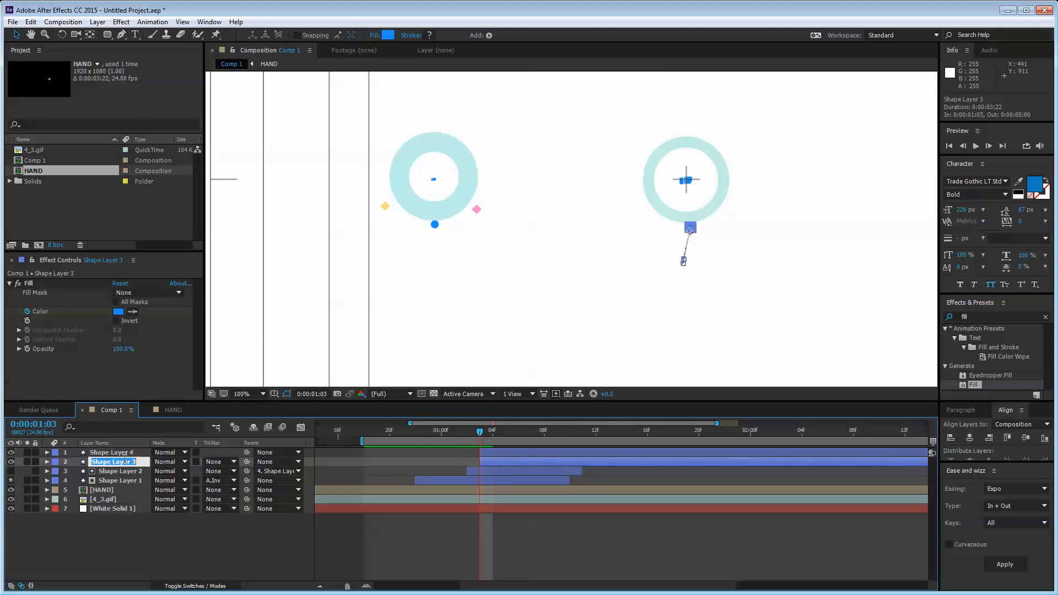
{"action": "type", "text": "Blue Circle"}
{"action": "key", "text": "Return"}
- Rename Shape Layer 1 as Ring
{"action": "left_click", "coordinate": [123, 479]}
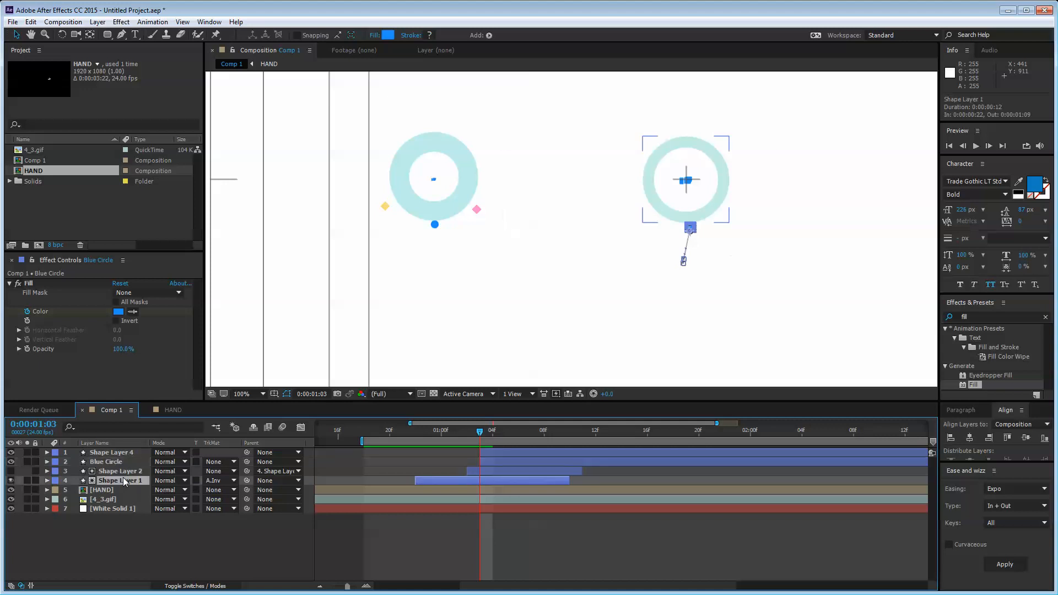
{"action": "key", "text": "Return"}
{"action": "type", "text": "Ring"}
{"action": "key", "text": "Return"}
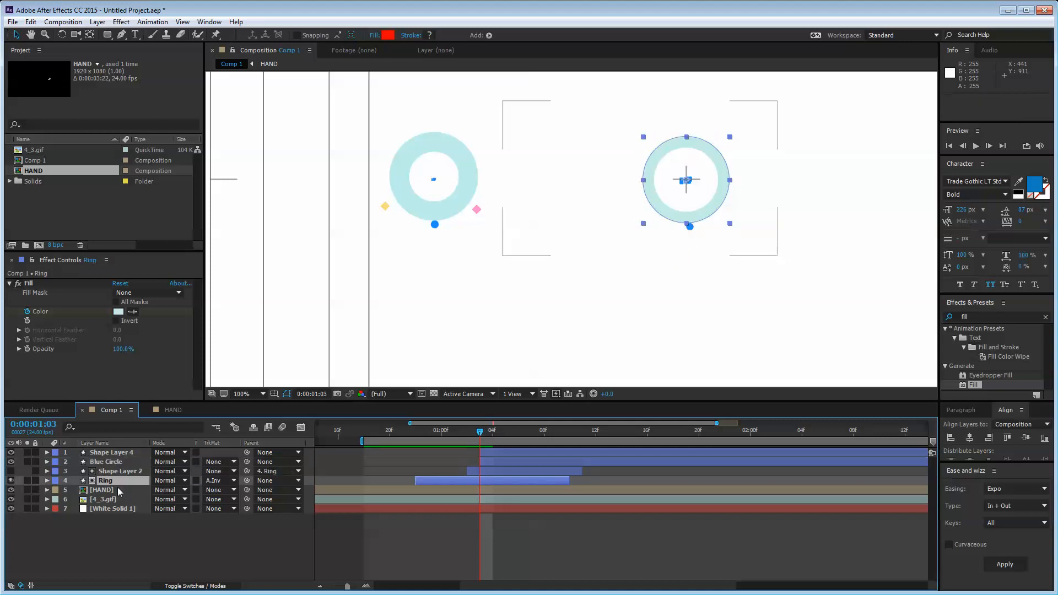
- Rename Shape Layer 2 as Ring Matte
{"action": "left_click", "coordinate": [131, 469]}
{"action": "key", "text": "Return"}
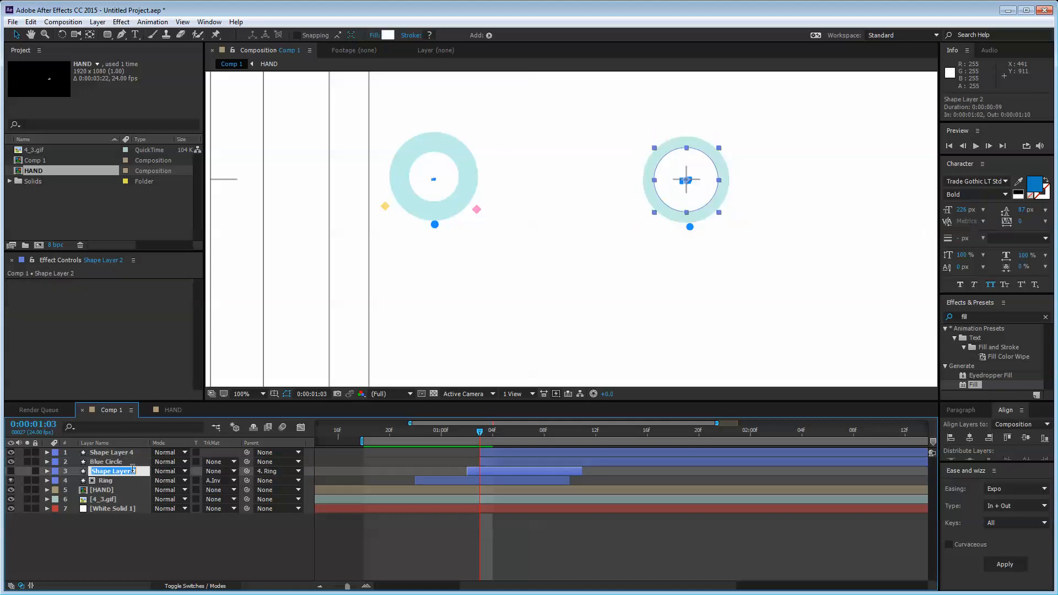
{"action": "type", "text": "Ring Matte"}
{"action": "key", "text": "Return"}
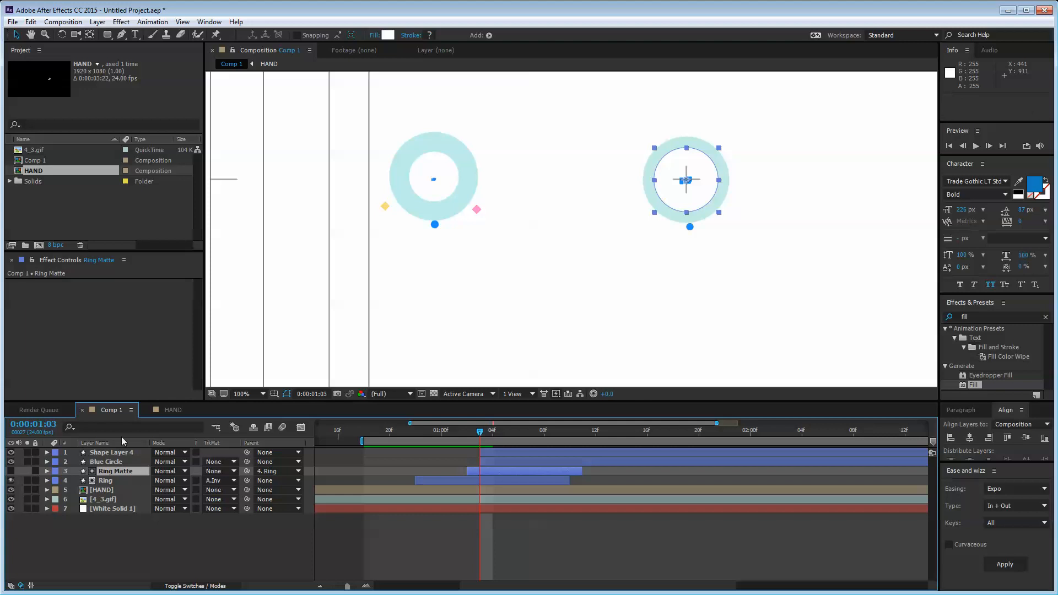
- Rename the 4_3.gif reference layer as ORIGINAL
{"action": "left_click", "coordinate": [134, 537]}
{"action": "left_click", "coordinate": [131, 497]}
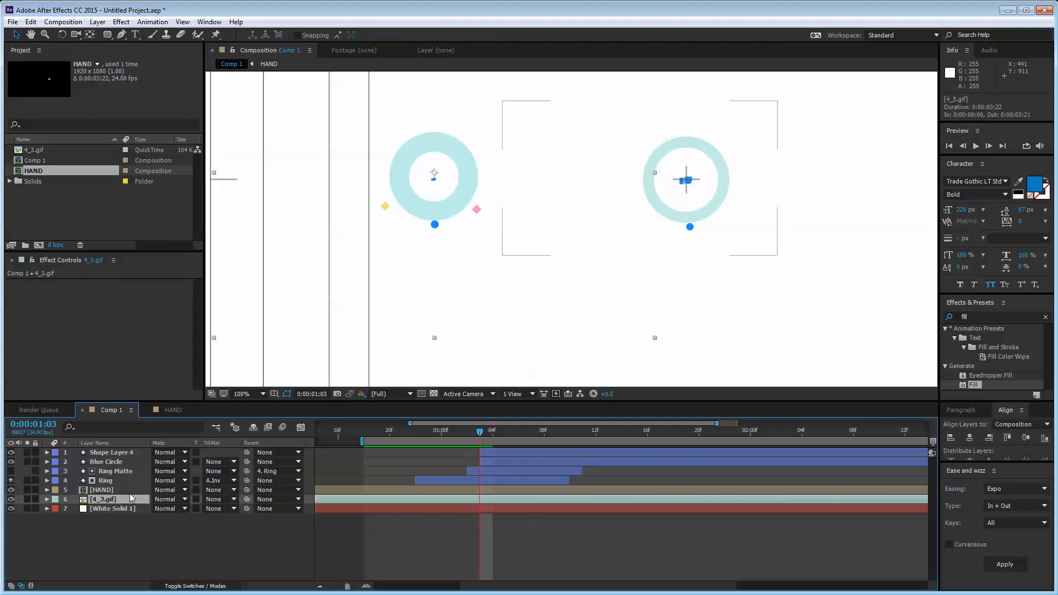
{"action": "key", "text": "Return"}
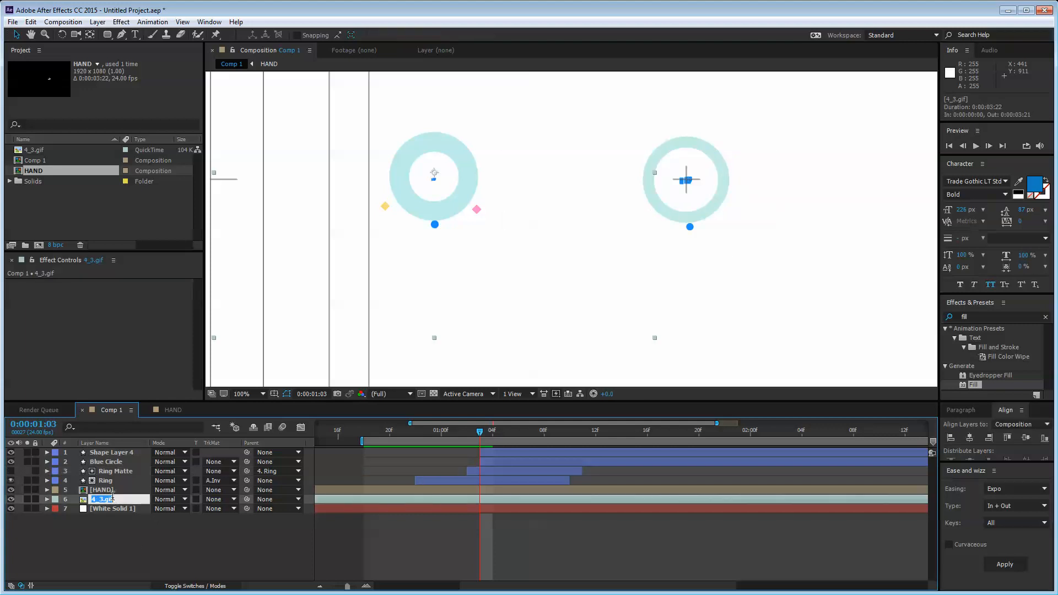
{"action": "type", "text": "ORIGINAL"}
{"action": "key", "text": "Return"}
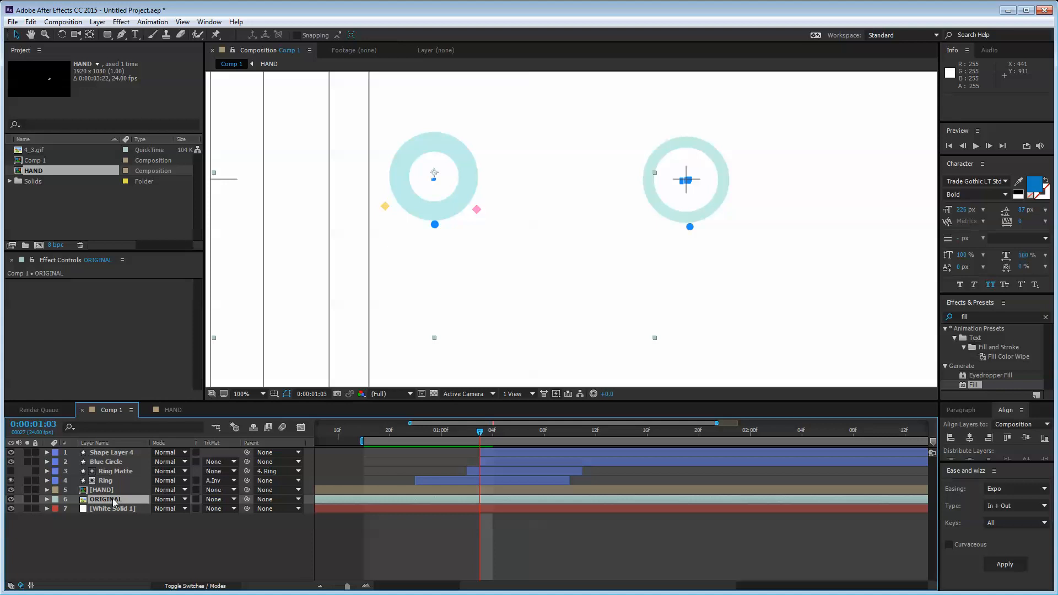
{"action": "left_click", "coordinate": [127, 530]}
- Find the frame where the reference's light blue dot appears and shift Shape Layer 4 to start at 0:00:01:05
{"action": "left_click", "coordinate": [116, 455]}
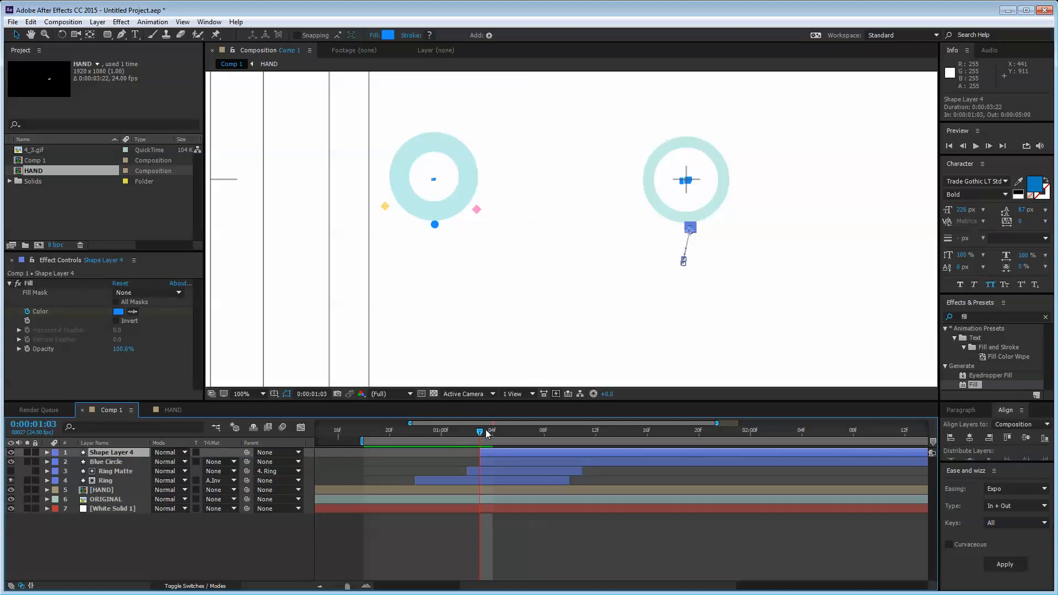
{"action": "left_click_drag", "start_coordinate": [480, 431], "coordinate": [519, 426]}
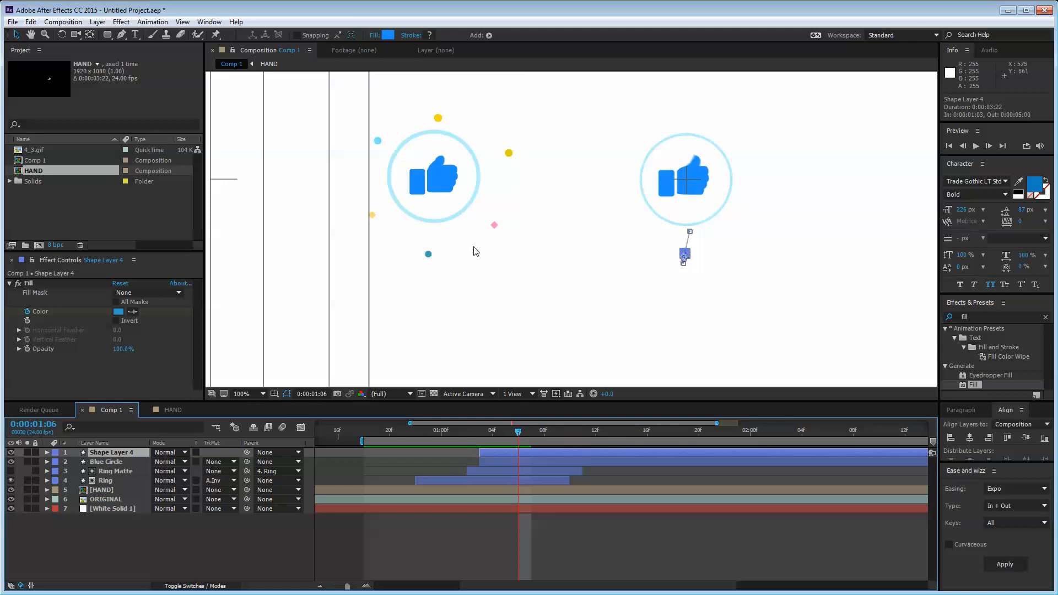
{"action": "left_click_drag", "start_coordinate": [525, 431], "coordinate": [498, 431]}
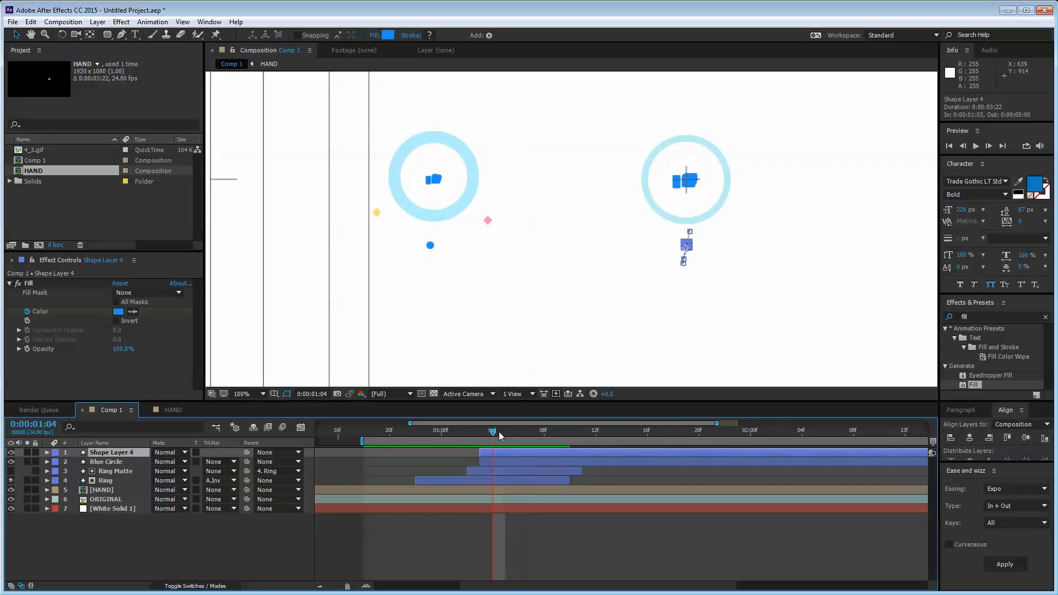
{"action": "key", "text": "Page_Down"}
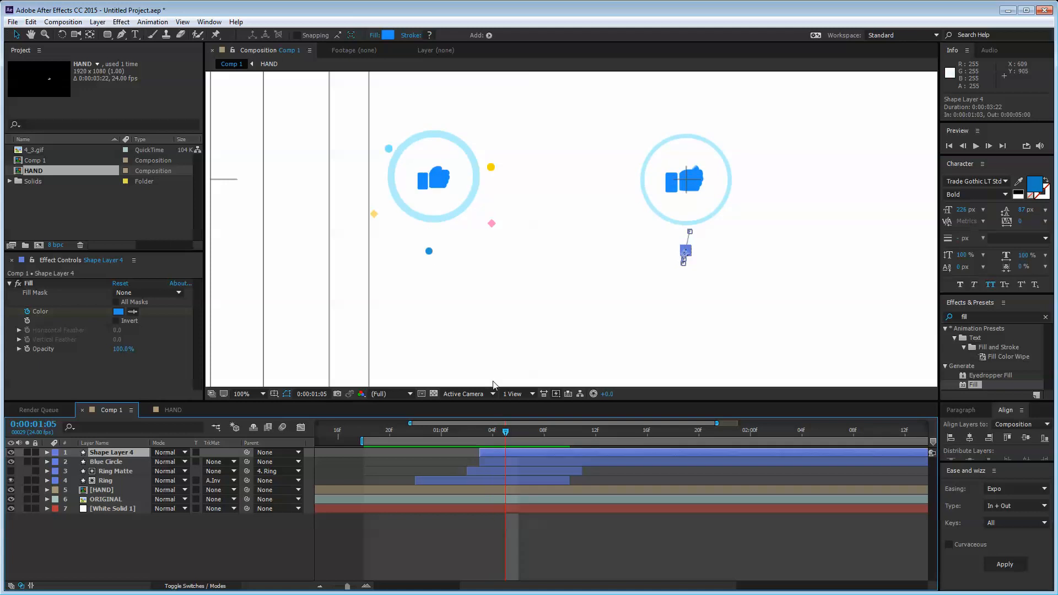
{"action": "left_click", "coordinate": [173, 515]}
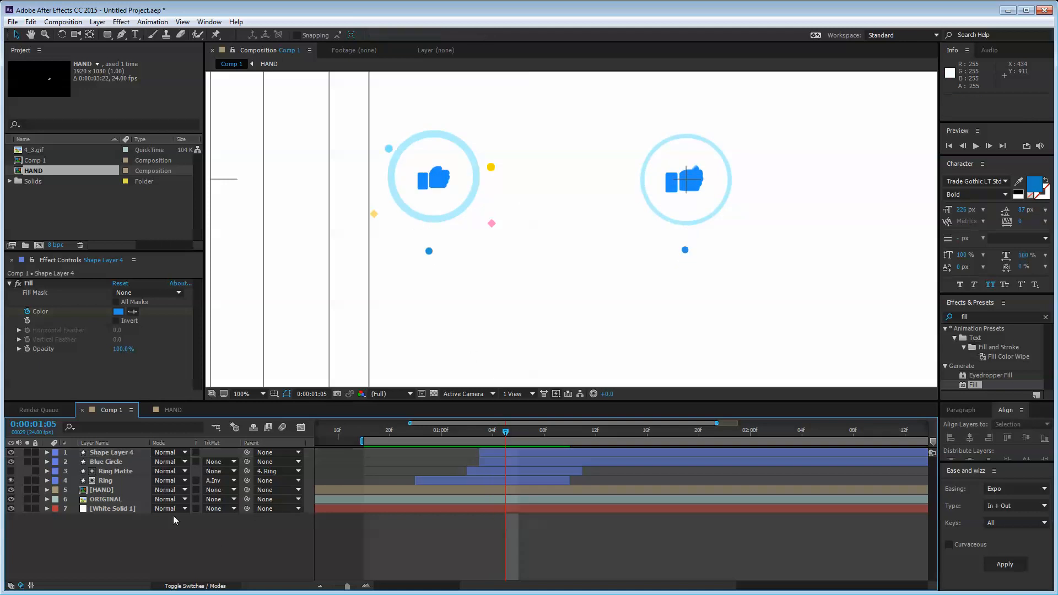
{"action": "left_click", "coordinate": [110, 452]}
{"action": "left_click_drag", "start_coordinate": [517, 451], "coordinate": [543, 451]}
{"action": "left_click", "coordinate": [551, 535]}
{"action": "left_click", "coordinate": [531, 453]}
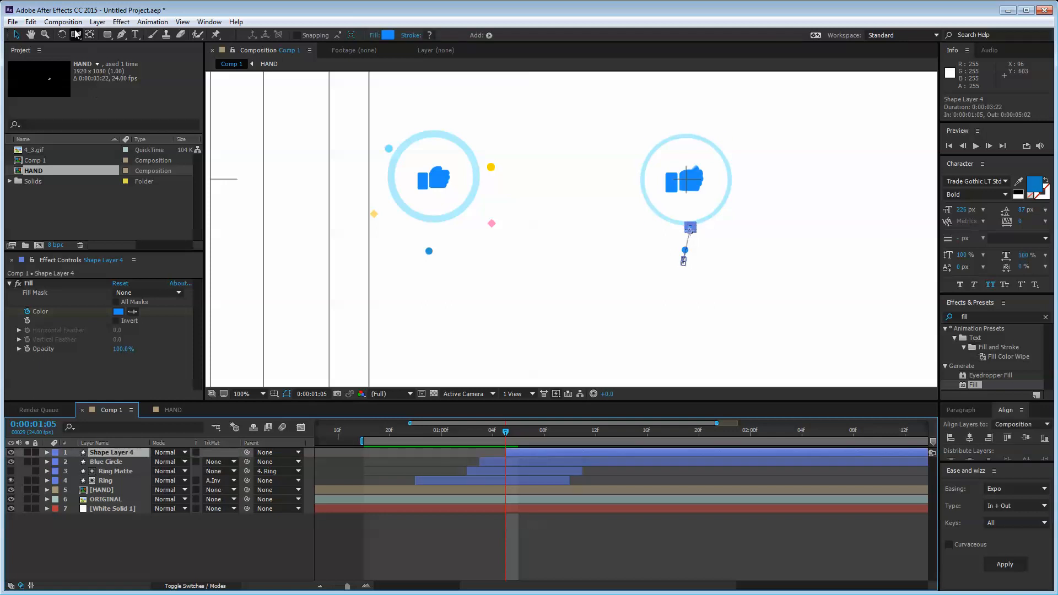
- Reveal Shape Layer 4's Position keyframes and go to the middle one at 0:00:01:10
{"action": "scroll", "coordinate": [551, 193], "scroll_direction": "up", "scroll_amount": 1}
{"action": "left_click_drag", "start_coordinate": [567, 212], "coordinate": [590, 283]}
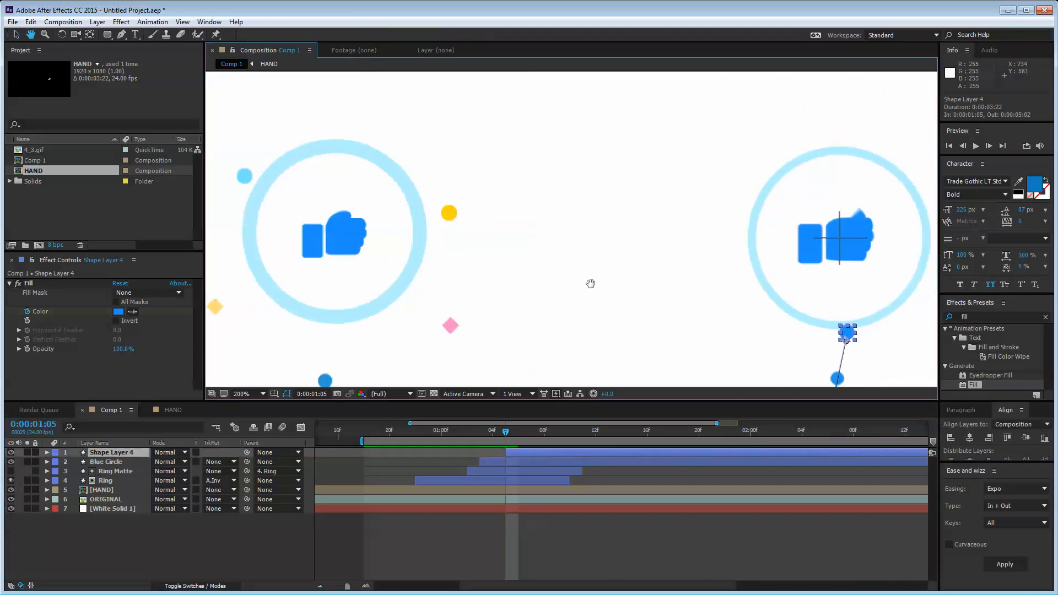
{"action": "scroll", "coordinate": [716, 285], "scroll_direction": "down", "scroll_amount": 1}
{"action": "key", "text": "p"}
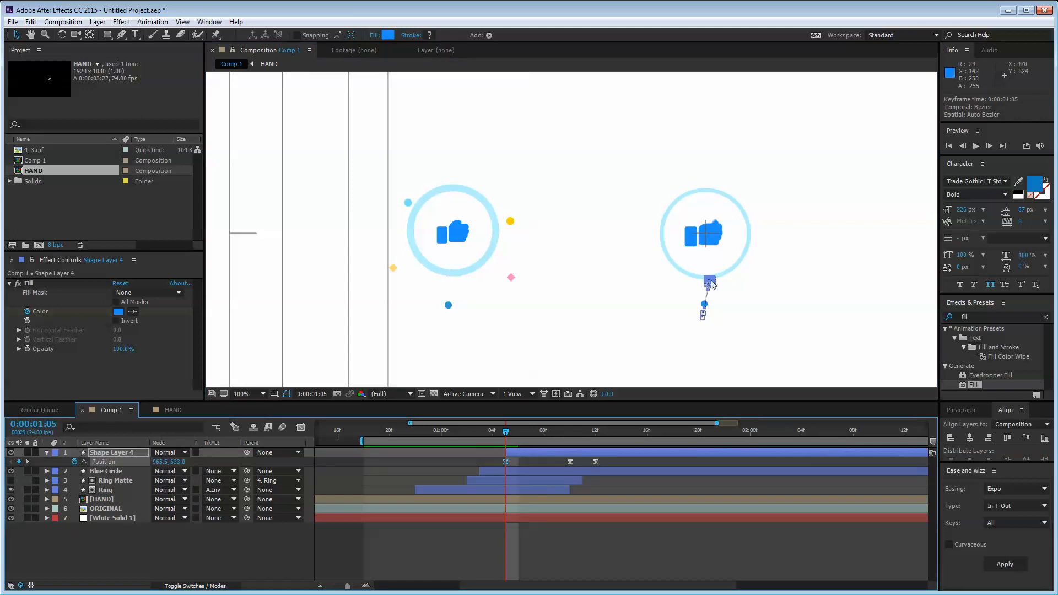
{"action": "left_click_drag", "start_coordinate": [540, 431], "coordinate": [569, 441]}
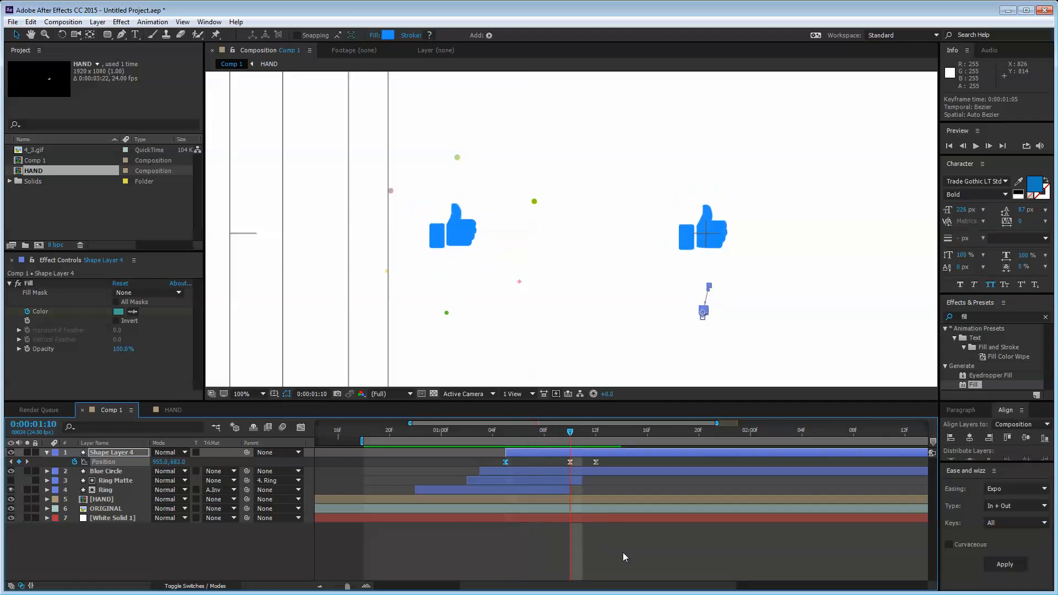
{"action": "left_click", "coordinate": [622, 552]}
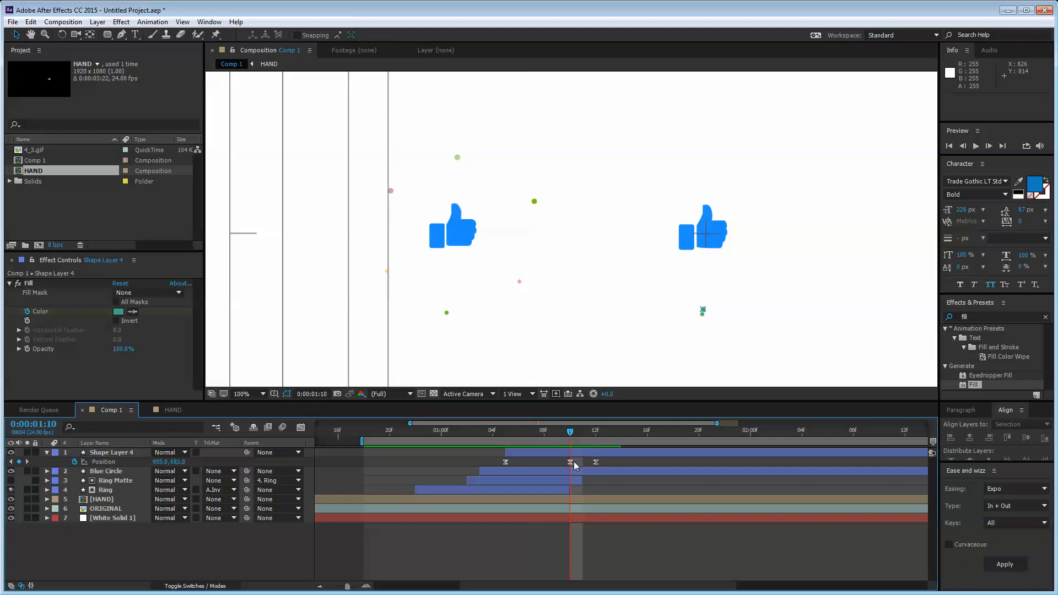
- Step through the frames around 0:00:01:10 to compare Shape Layer 4's motion after its middle Position keyframe with the reference
{"action": "key", "text": "Page_Down"}
{"action": "key", "text": "Page_Down"}
{"action": "key", "text": "Page_Down"}
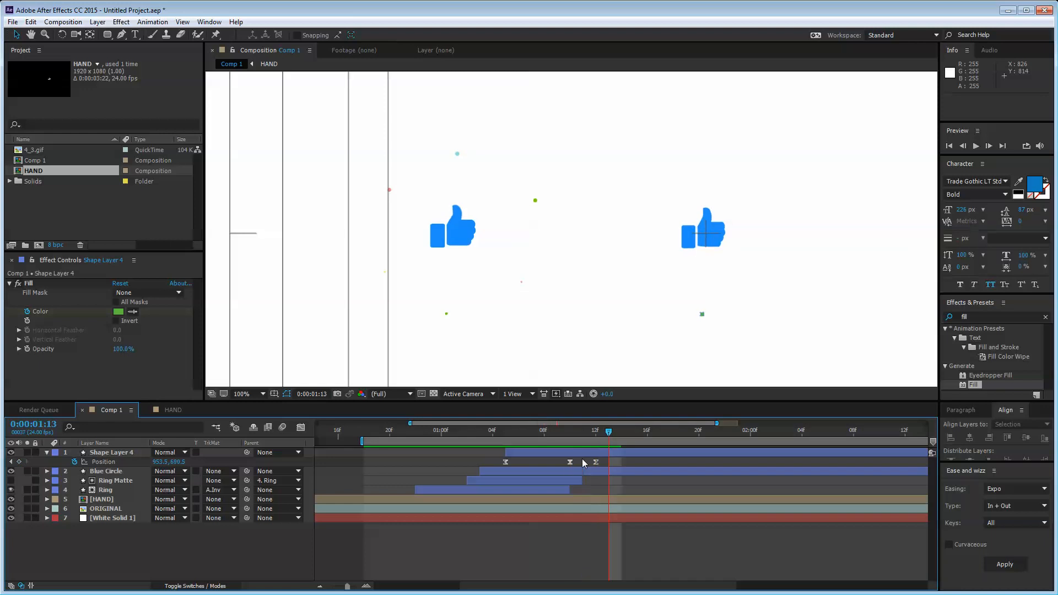
{"action": "key", "text": "Page_Up"}
{"action": "key", "text": "Page_Up"}
{"action": "key", "text": "Page_Up"}
{"action": "key", "text": "Page_Up"}
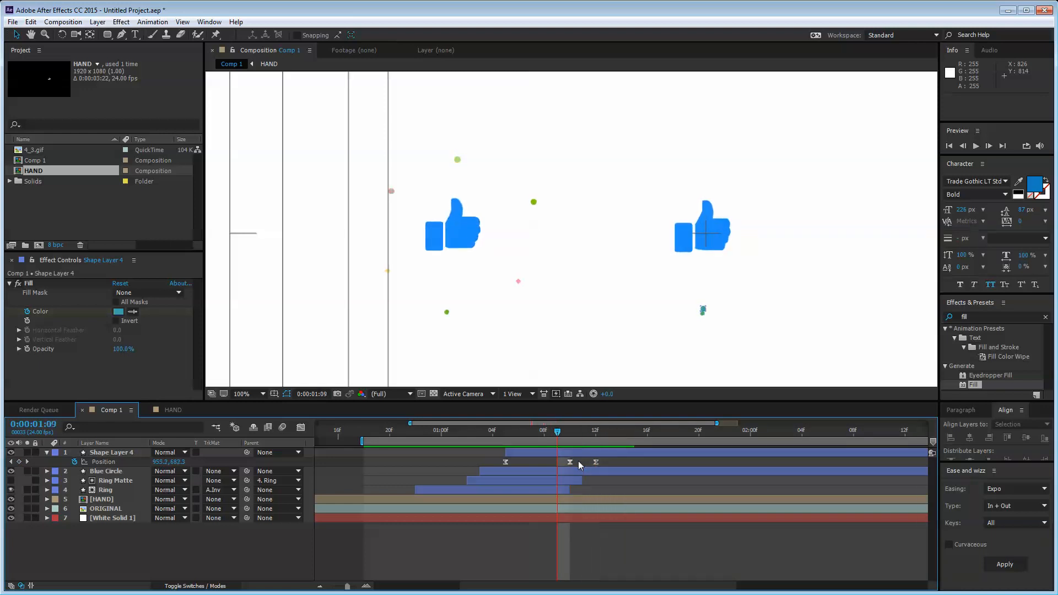
{"action": "key", "text": "Page_Down"}
{"action": "left_click", "coordinate": [570, 462]}
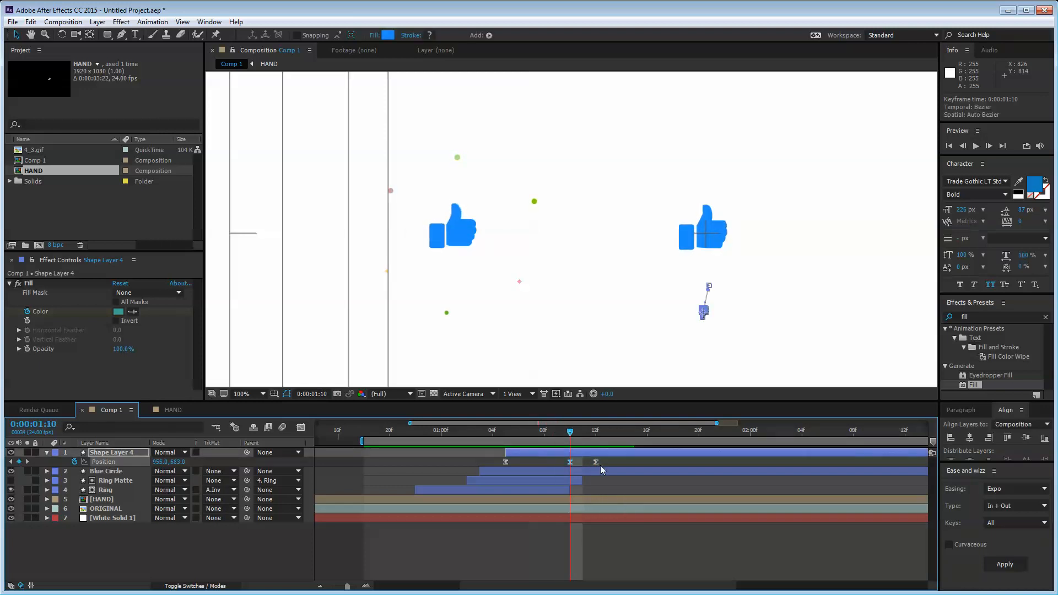
- Hide Shape Layer 4, delete Blue Circle's middle Position keyframe at 0:00:01:08 and check the dot's motion
{"action": "left_click", "coordinate": [10, 452]}
{"action": "left_click", "coordinate": [118, 471]}
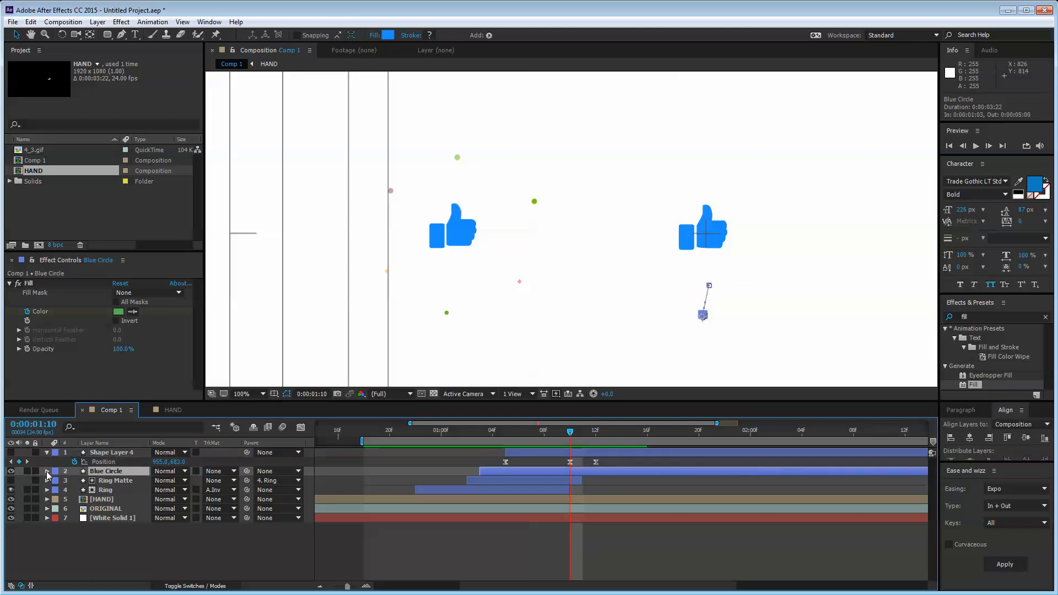
{"action": "key", "text": "p"}
{"action": "left_click", "coordinate": [143, 528]}
{"action": "mouse_move", "coordinate": [549, 432]}
{"action": "left_mouse_down"}
{"action": "mouse_move", "coordinate": [537, 433]}
{"action": "mouse_move", "coordinate": [569, 443]}
{"action": "mouse_move", "coordinate": [544, 444]}
{"action": "left_mouse_up"}
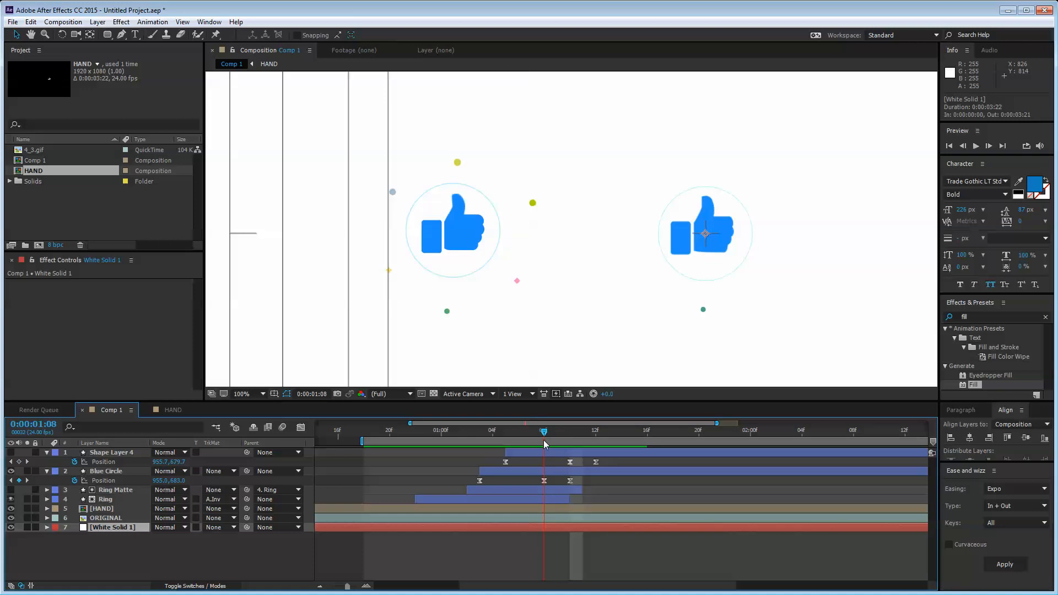
{"action": "left_click", "coordinate": [543, 481]}
{"action": "key", "text": "Delete"}
{"action": "left_click", "coordinate": [557, 434]}
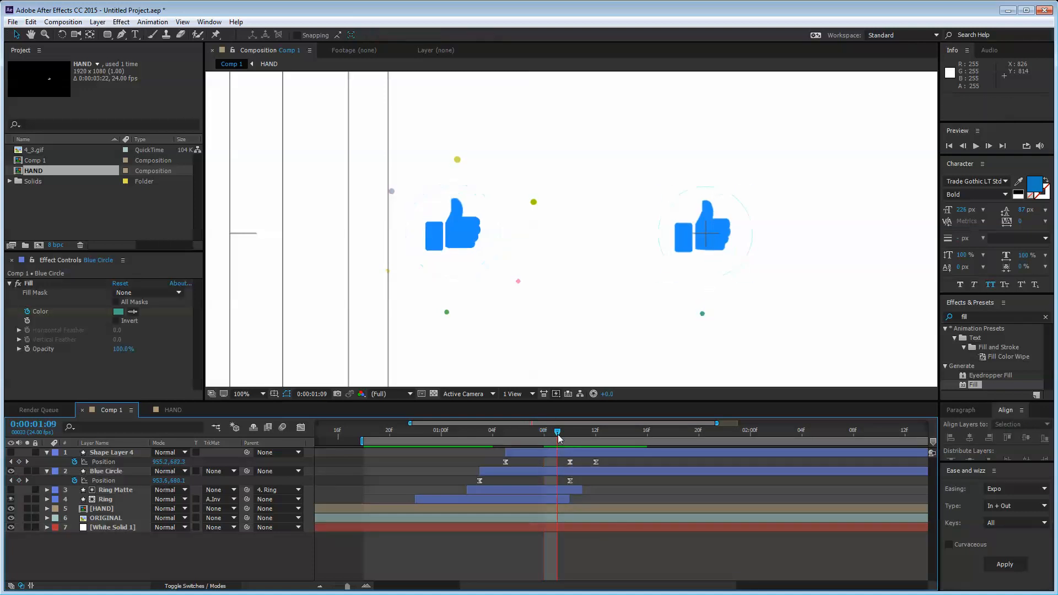
{"action": "left_click_drag", "start_coordinate": [557, 438], "coordinate": [581, 457]}
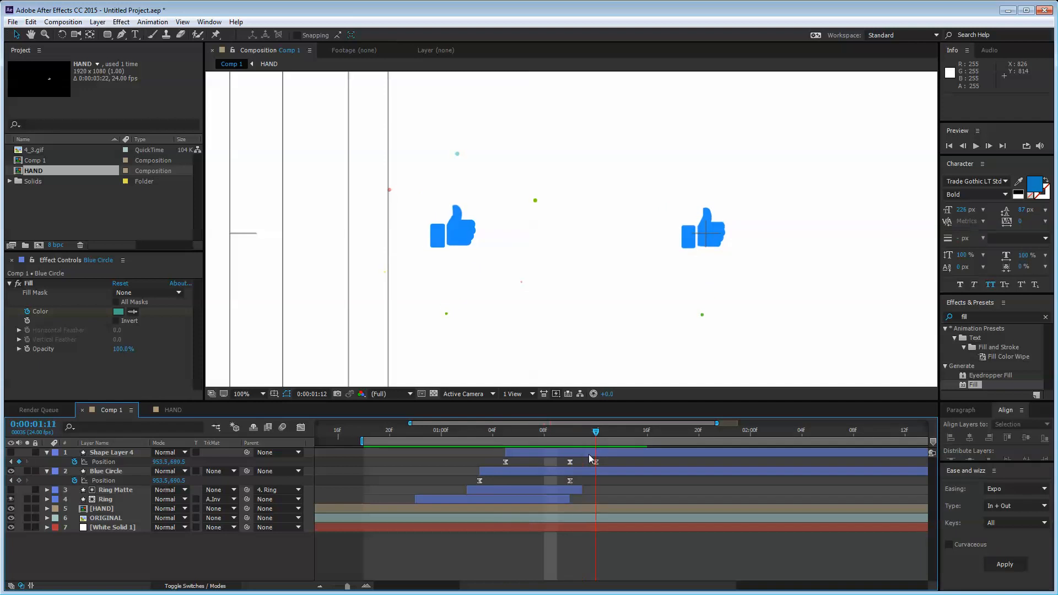
{"action": "key", "text": "j"}
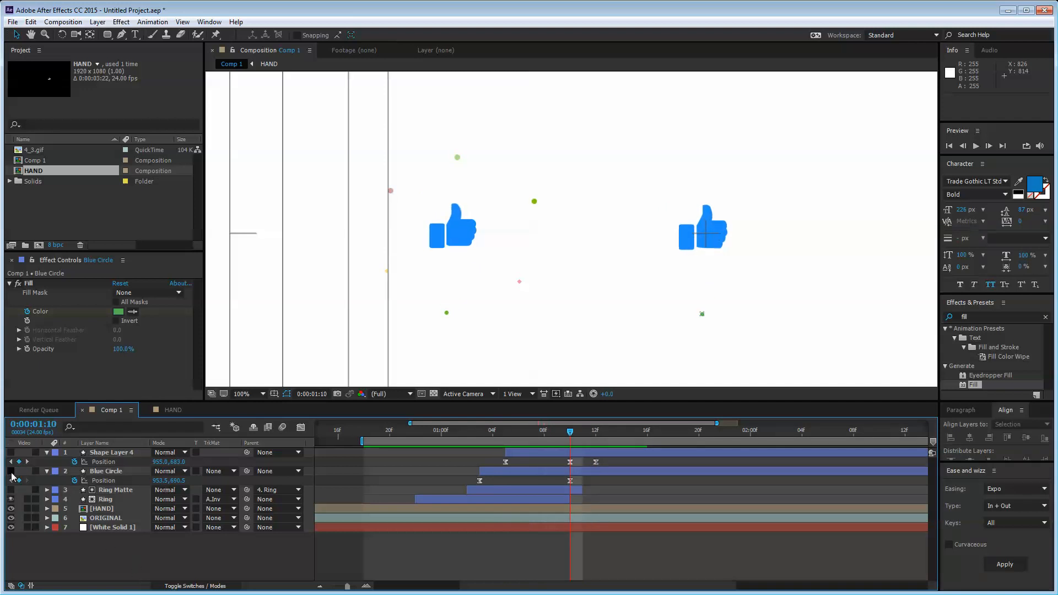
- Hide Blue Circle, show Shape Layer 4 again and collapse the revealed properties of all layers
{"action": "left_click", "coordinate": [109, 452]}
{"action": "left_click", "coordinate": [10, 451]}
{"action": "key", "text": "ctrl+a"}
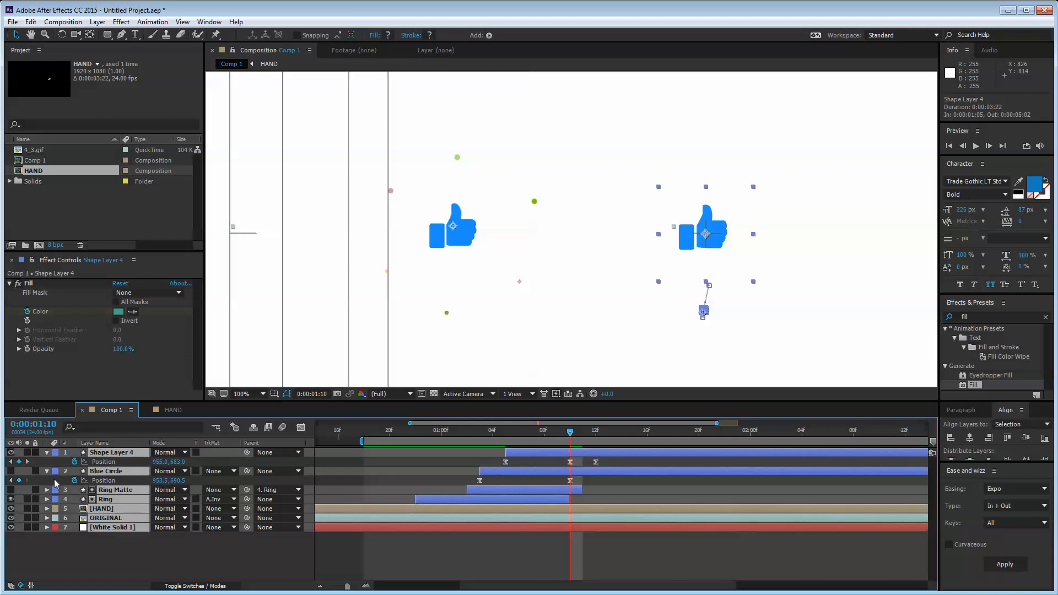
{"action": "key", "text": "u"}
{"action": "left_click", "coordinate": [110, 518]}
{"action": "left_click", "coordinate": [114, 451]}
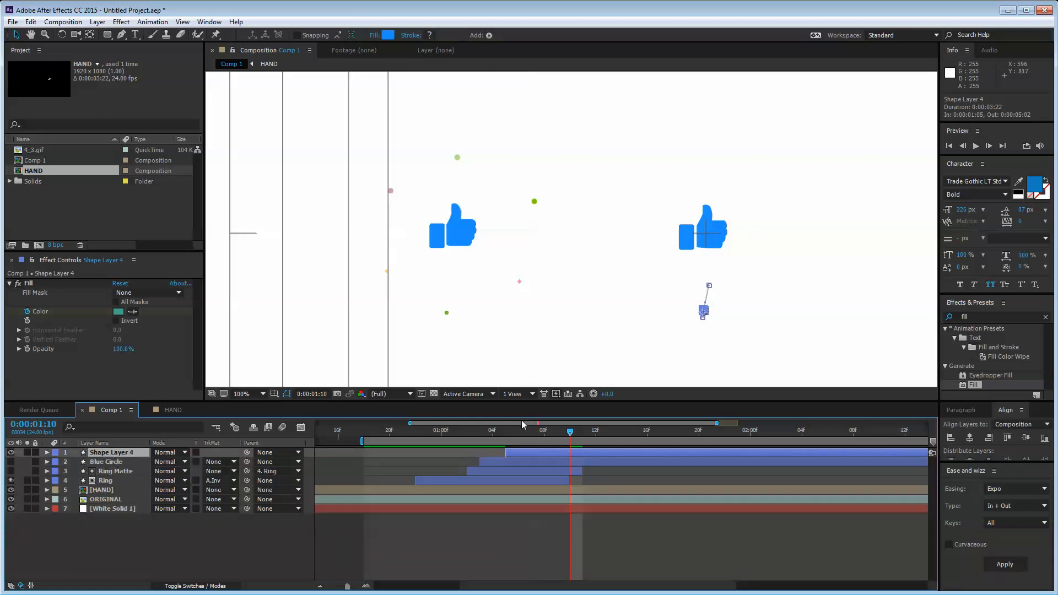
- Go to 0:00:01:06 and rename Shape Layer 4 as Light Blue Circle
{"action": "mouse_move", "coordinate": [524, 429]}
{"action": "left_mouse_down"}
{"action": "mouse_move", "coordinate": [492, 431]}
{"action": "mouse_move", "coordinate": [516, 431]}
{"action": "left_mouse_up"}
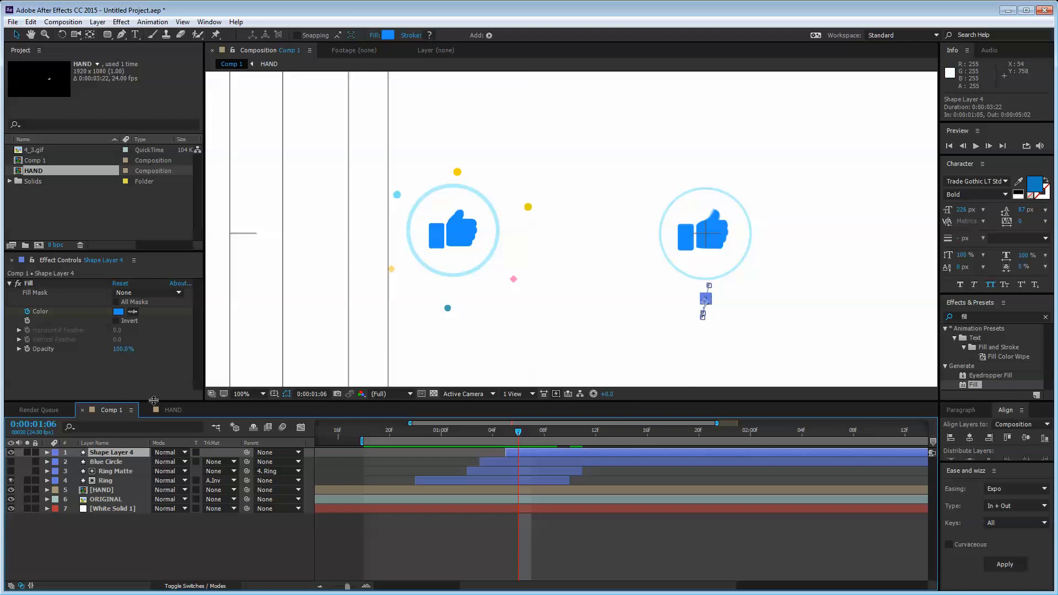
{"action": "key", "text": "Return"}
{"action": "type", "text": "Light"}
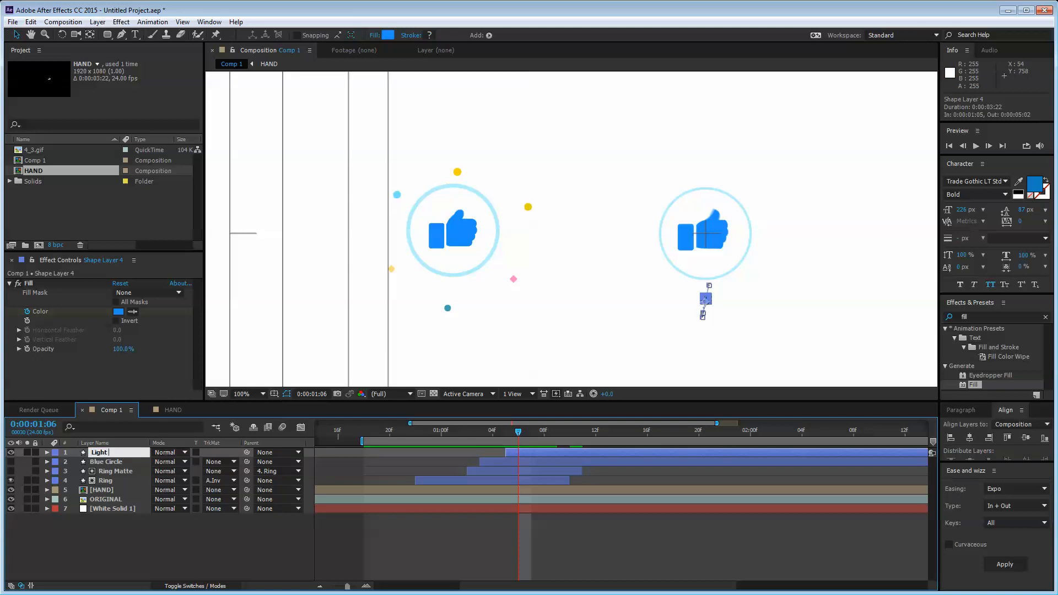
{"action": "type", "text": " Blue Circle"}
{"action": "key", "text": "Return"}
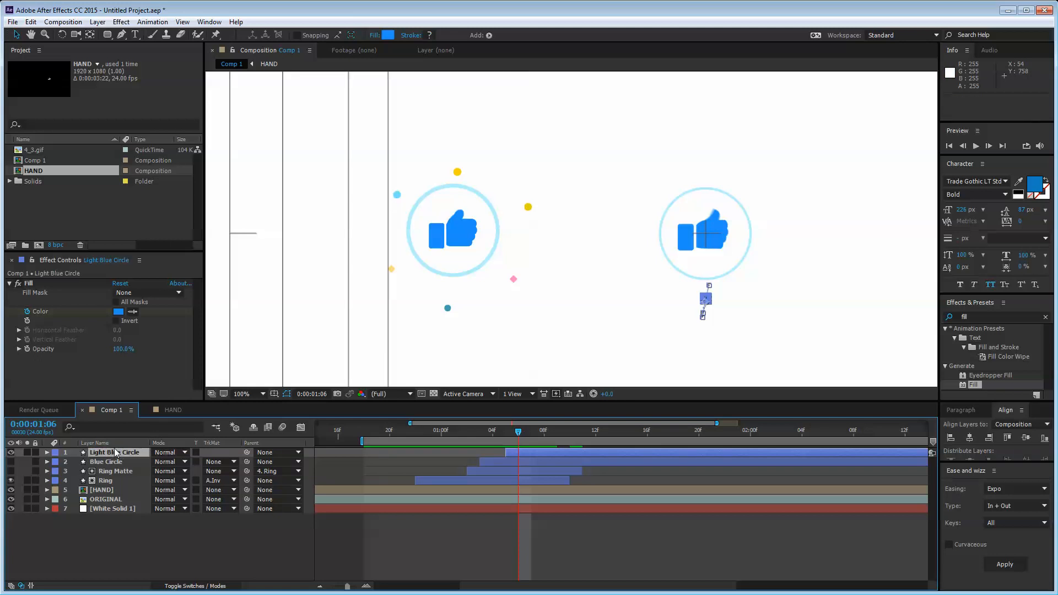
- Delete Light Blue Circle's middle Position keyframe at 0:00:01:10
{"action": "left_click", "coordinate": [124, 533]}
{"action": "left_click", "coordinate": [117, 454]}
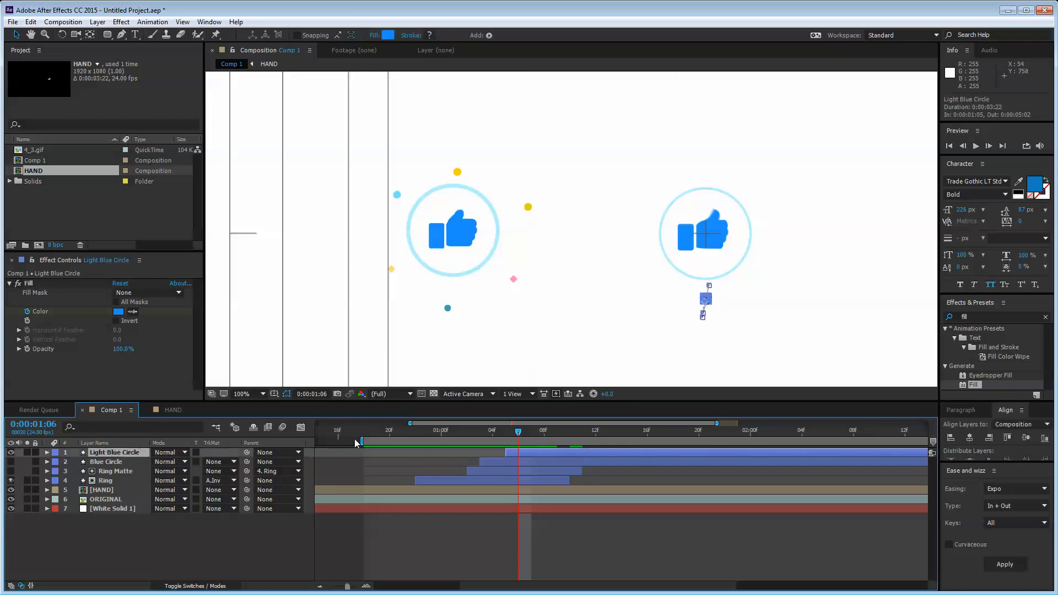
{"action": "key", "text": "p"}
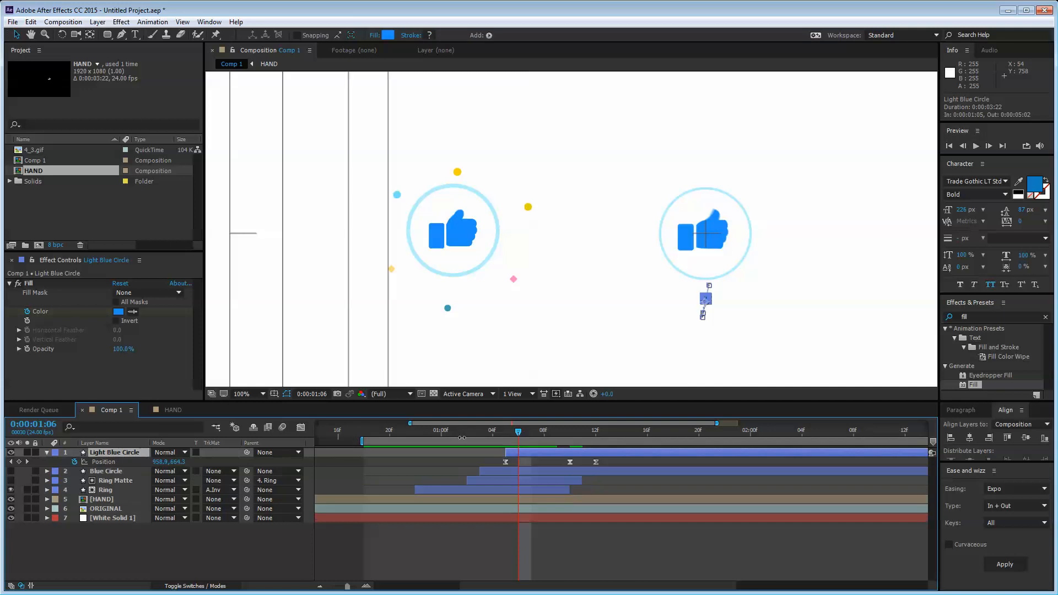
{"action": "left_click", "coordinate": [570, 462]}
{"action": "key", "text": "Delete"}
- At 0:00:01:05, move Light Blue Circle to about 886.5, 488.0 on the ring's upper-left edge to match the reference
{"action": "left_click_drag", "start_coordinate": [517, 432], "coordinate": [505, 431]}
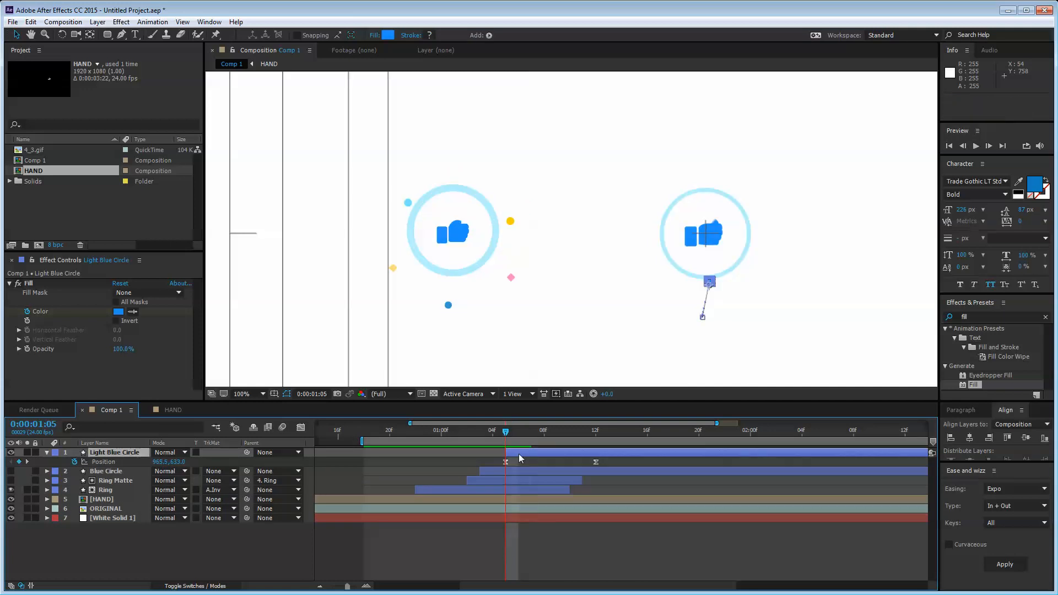
{"action": "left_click_drag", "start_coordinate": [709, 282], "coordinate": [667, 202]}
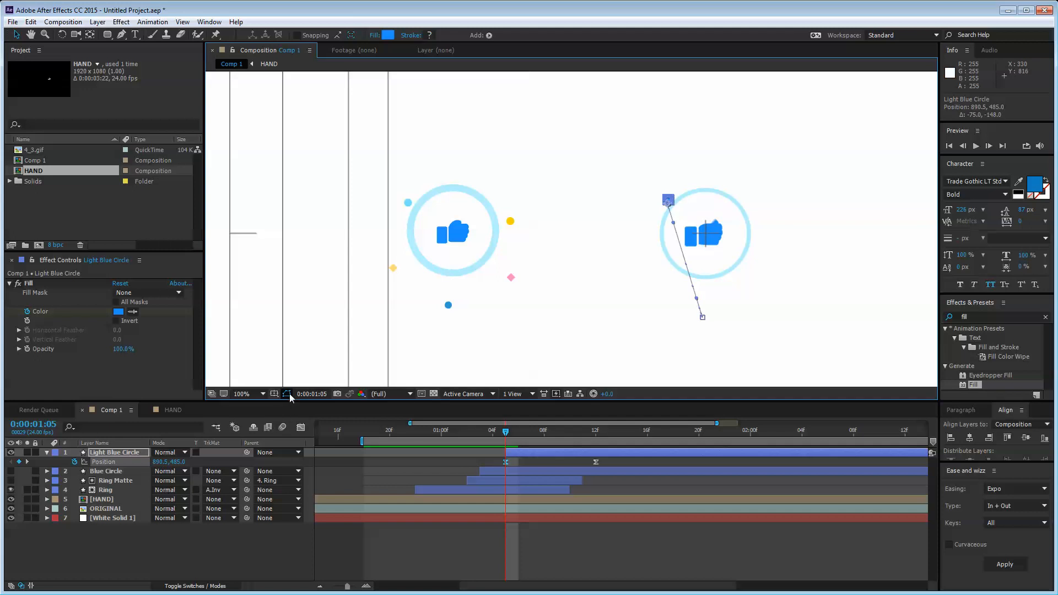
{"action": "left_click", "coordinate": [279, 541]}
{"action": "left_click", "coordinate": [667, 202]}
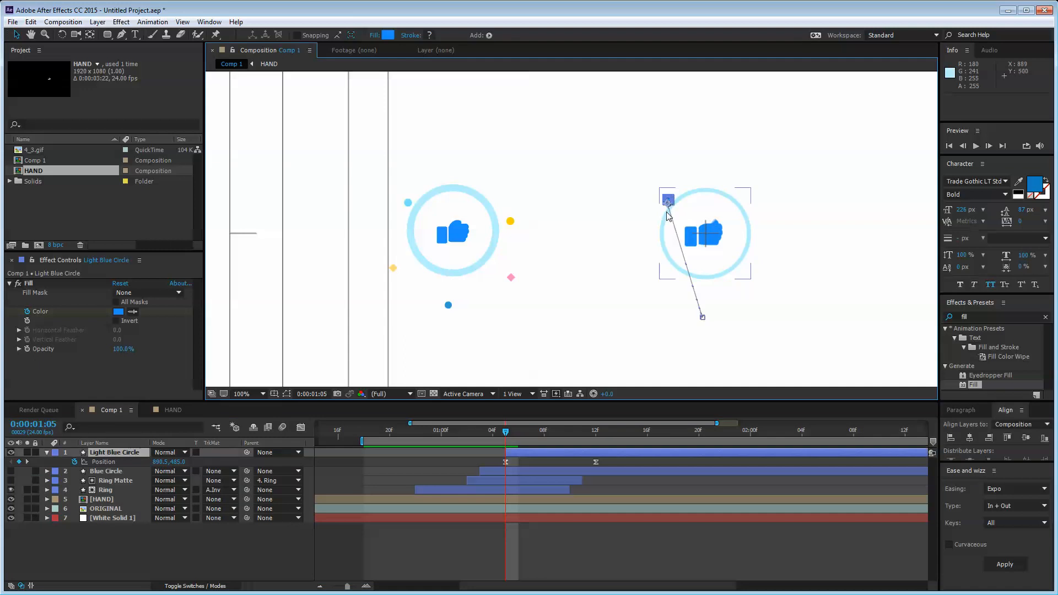
{"action": "scroll", "coordinate": [667, 213], "scroll_direction": "up", "scroll_amount": 1}
{"action": "left_click_drag", "start_coordinate": [728, 218], "coordinate": [735, 231]}
{"action": "left_click_drag", "start_coordinate": [772, 179], "coordinate": [769, 188]}
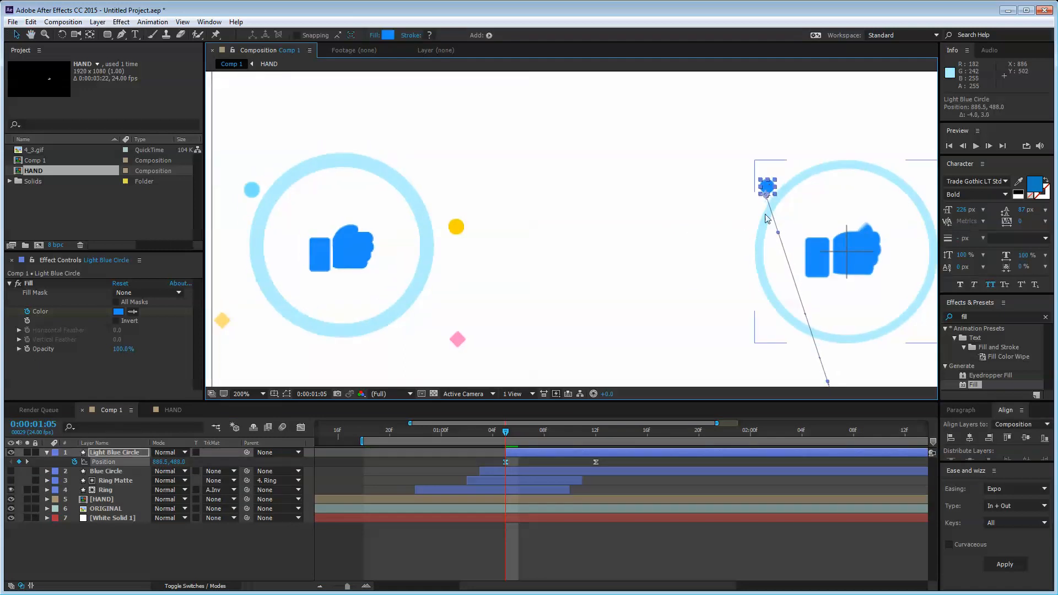
- At 0:00:01:12, move Light Blue Circle up and outward from the ring to about 834.5, 443.5
{"action": "left_click", "coordinate": [595, 431]}
{"action": "key", "text": "comma"}
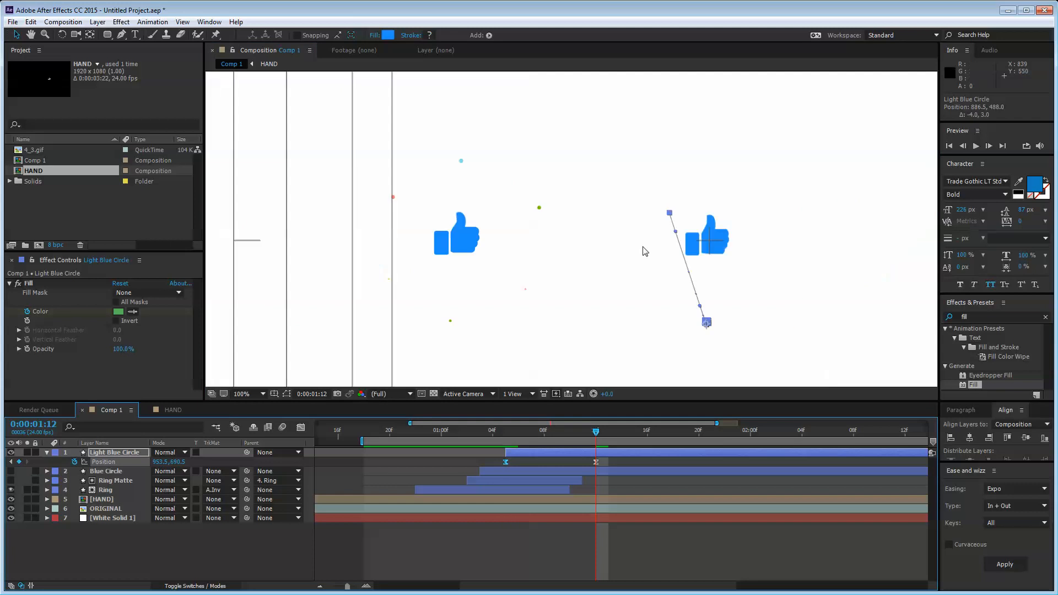
{"action": "left_click_drag", "start_coordinate": [707, 326], "coordinate": [641, 188]}
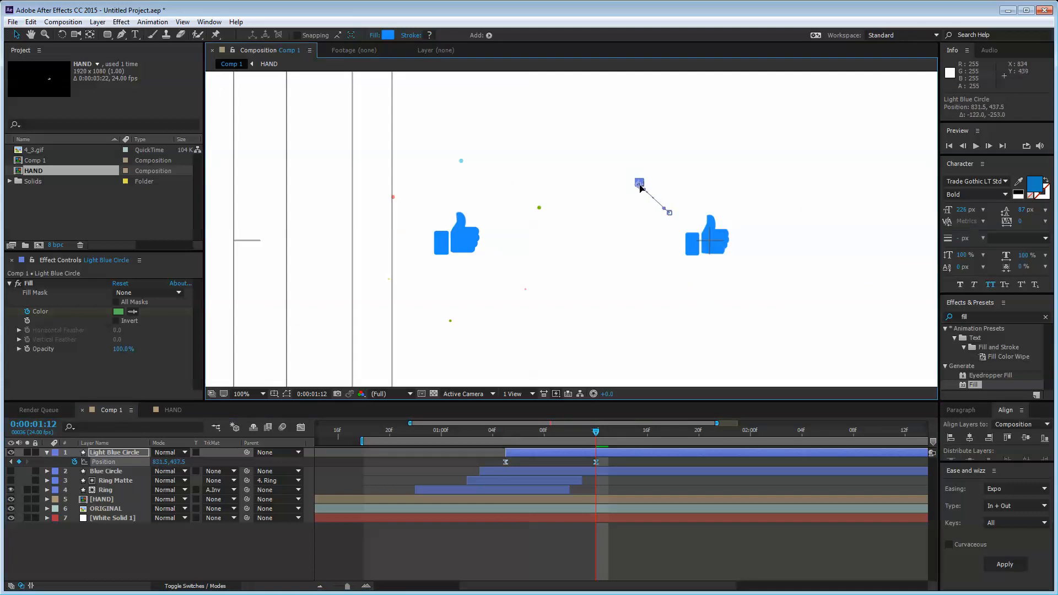
{"action": "left_click", "coordinate": [701, 153]}
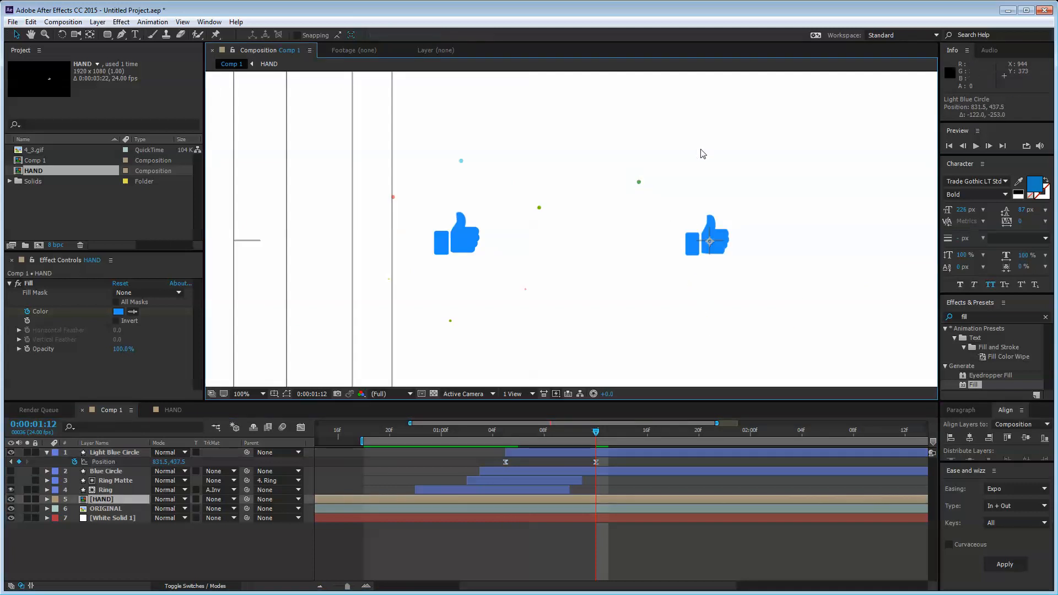
{"action": "left_click", "coordinate": [639, 183]}
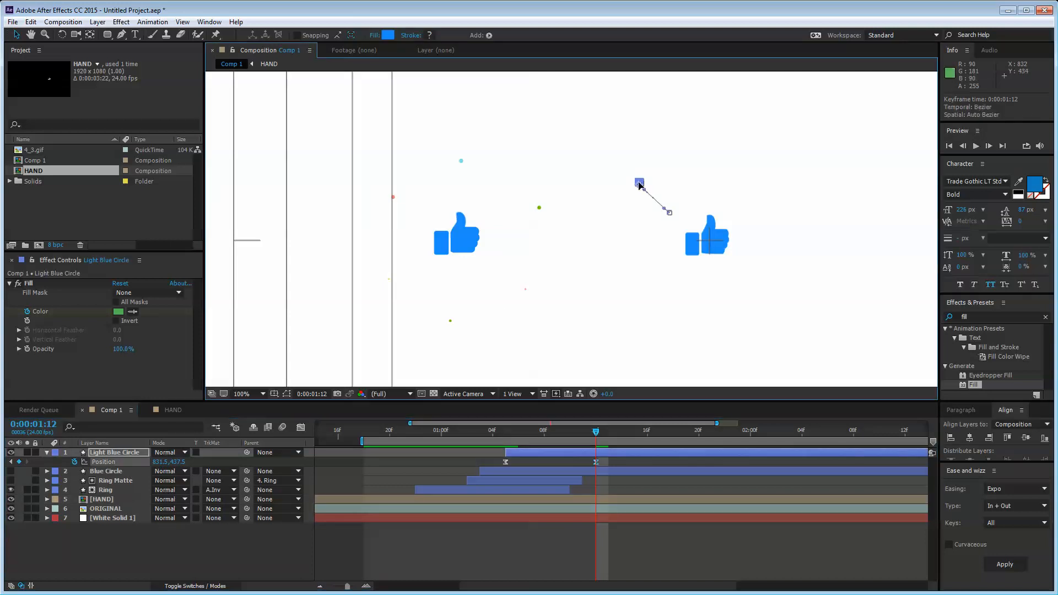
{"action": "left_click_drag", "start_coordinate": [639, 185], "coordinate": [640, 188]}
{"action": "left_click", "coordinate": [606, 132]}
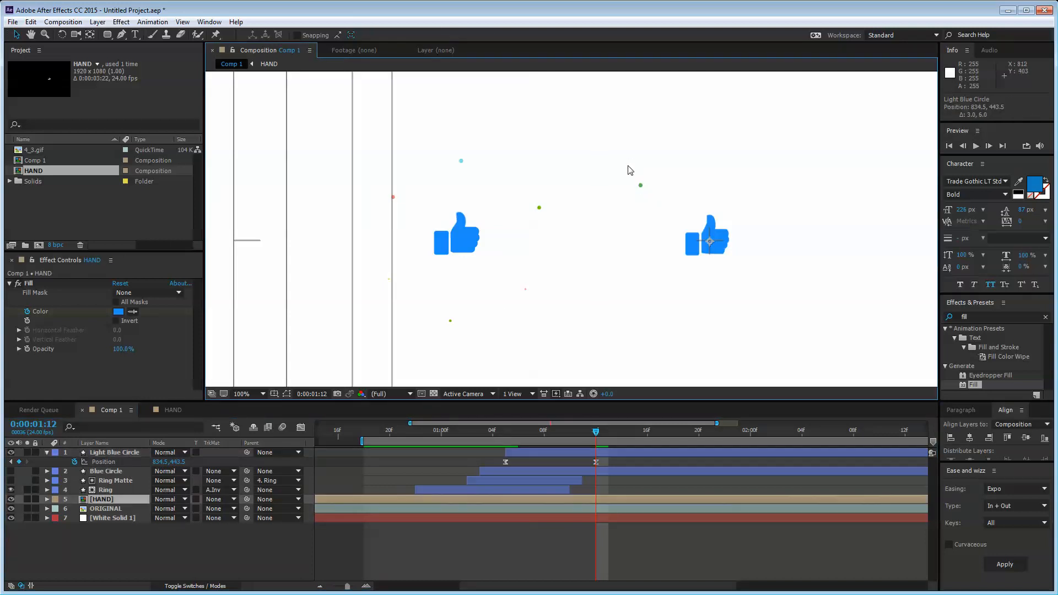
- At 0:00:01:15, set Light Blue Circle's last Color keyframe to the salmon colour sampled from the matching reference dot
{"action": "left_click", "coordinate": [126, 452]}
{"action": "key", "text": "u"}
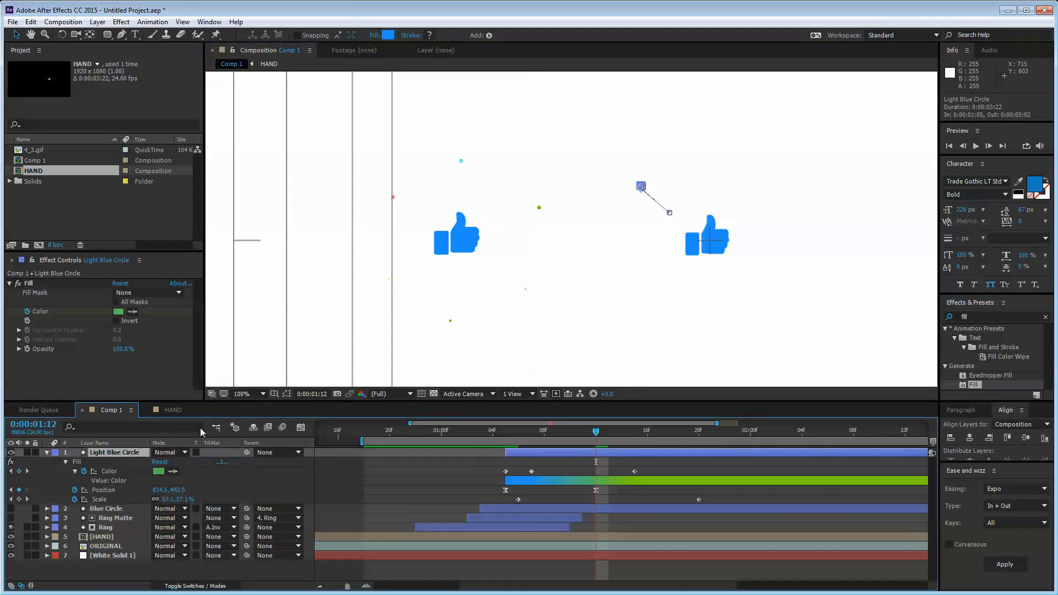
{"action": "left_click", "coordinate": [633, 435]}
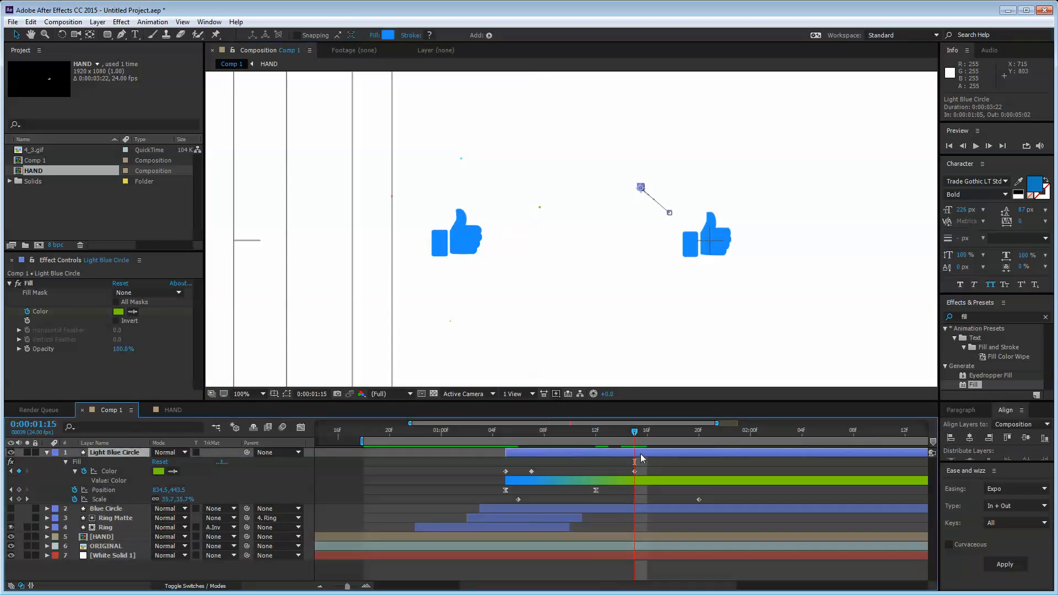
{"action": "scroll", "coordinate": [387, 210], "scroll_direction": "up", "scroll_amount": 6}
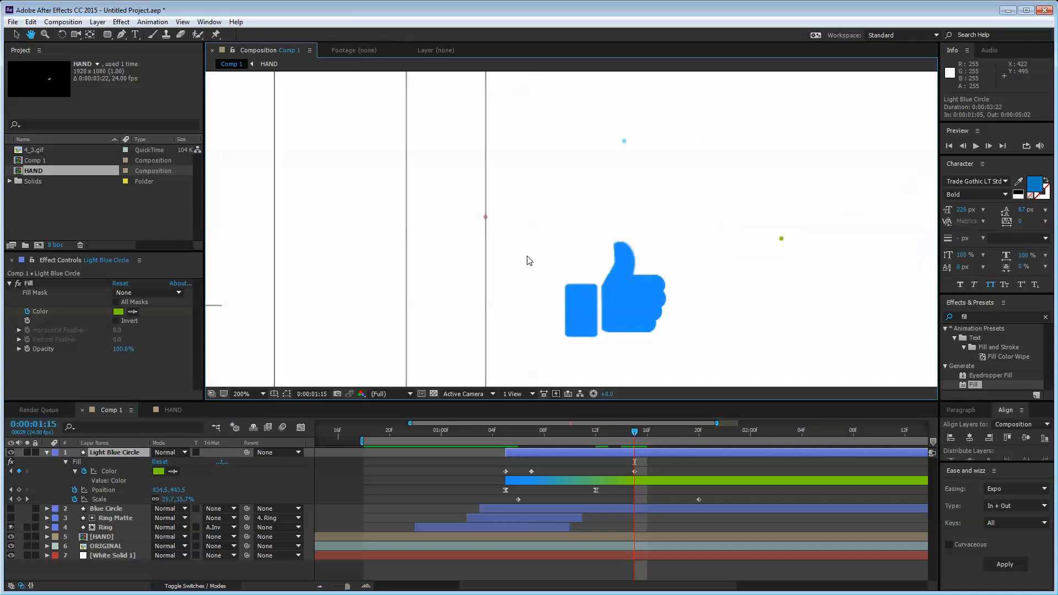
{"action": "key", "text": "h"}
{"action": "left_click_drag", "start_coordinate": [328, 220], "coordinate": [560, 252]}
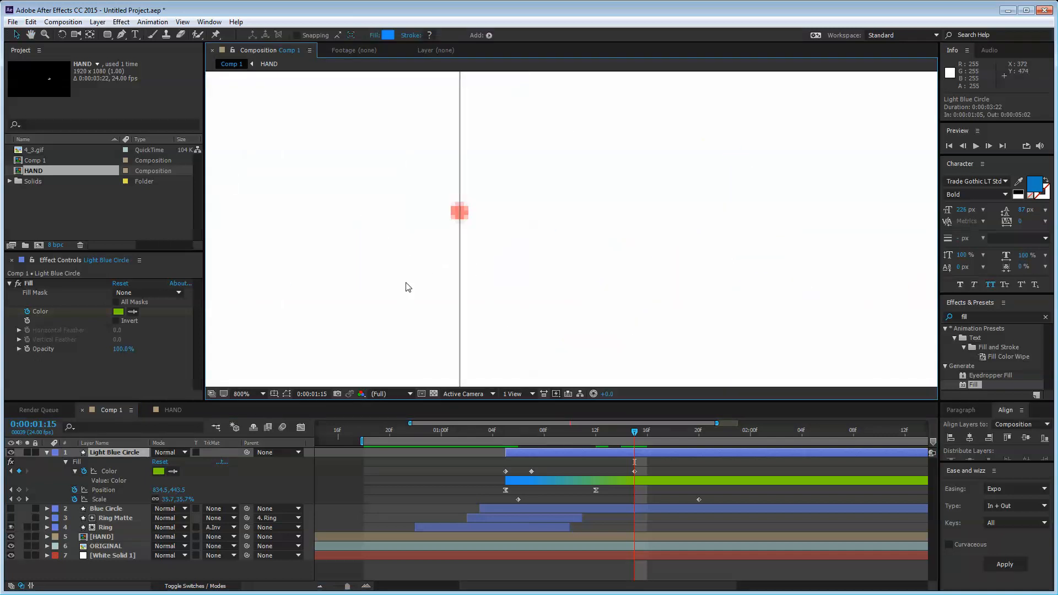
{"action": "left_click", "coordinate": [172, 471]}
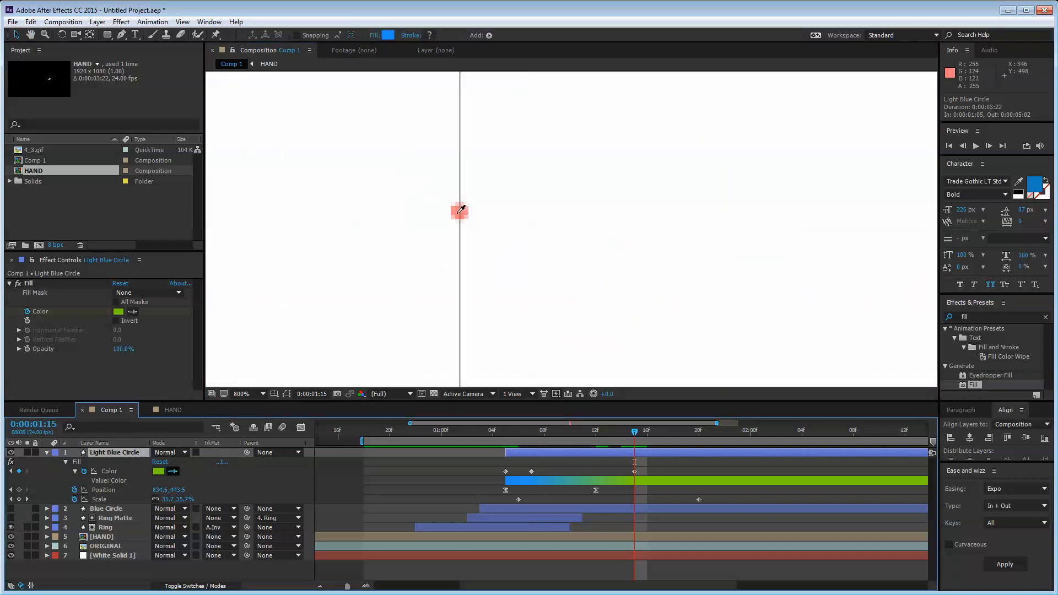
{"action": "left_click", "coordinate": [461, 209]}
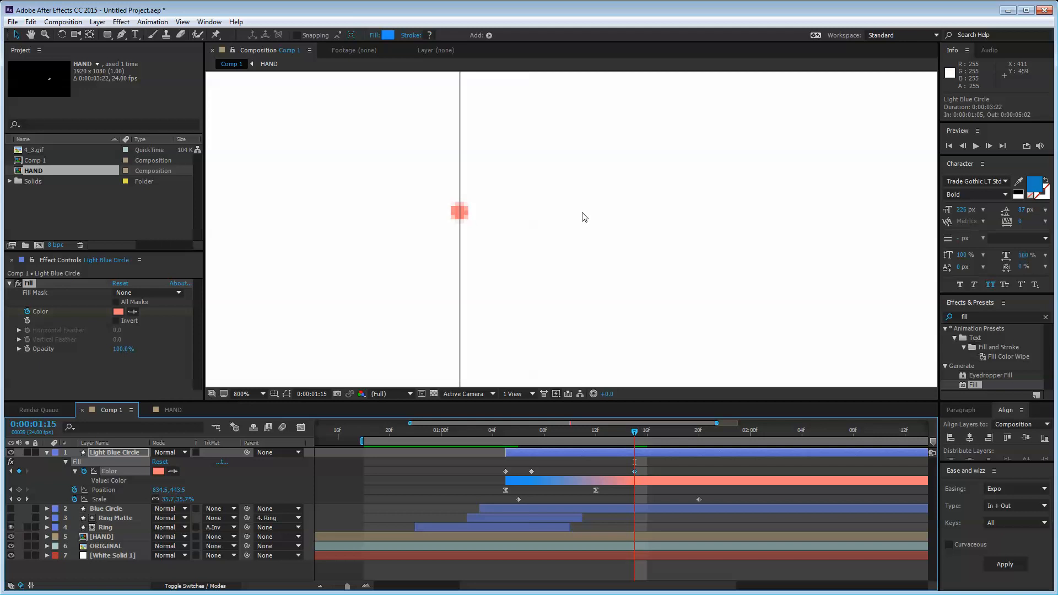
- Delete Light Blue Circle's first two Color keyframes and, at 0:00:01:06, sample the reference's light blue dot as its fill colour
{"action": "key", "text": "Page_Up"}
{"action": "key", "text": "Page_Up"}
{"action": "key", "text": "Page_Up"}
{"action": "key", "text": "Page_Up"}
{"action": "key", "text": "Page_Up"}
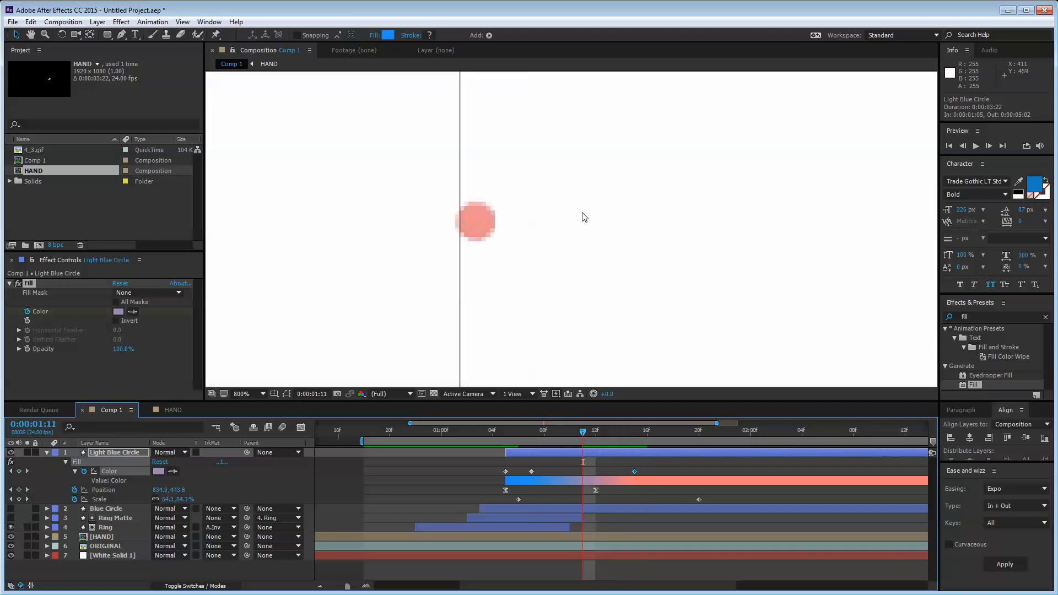
{"action": "scroll", "coordinate": [584, 218], "scroll_direction": "down", "scroll_amount": 4}
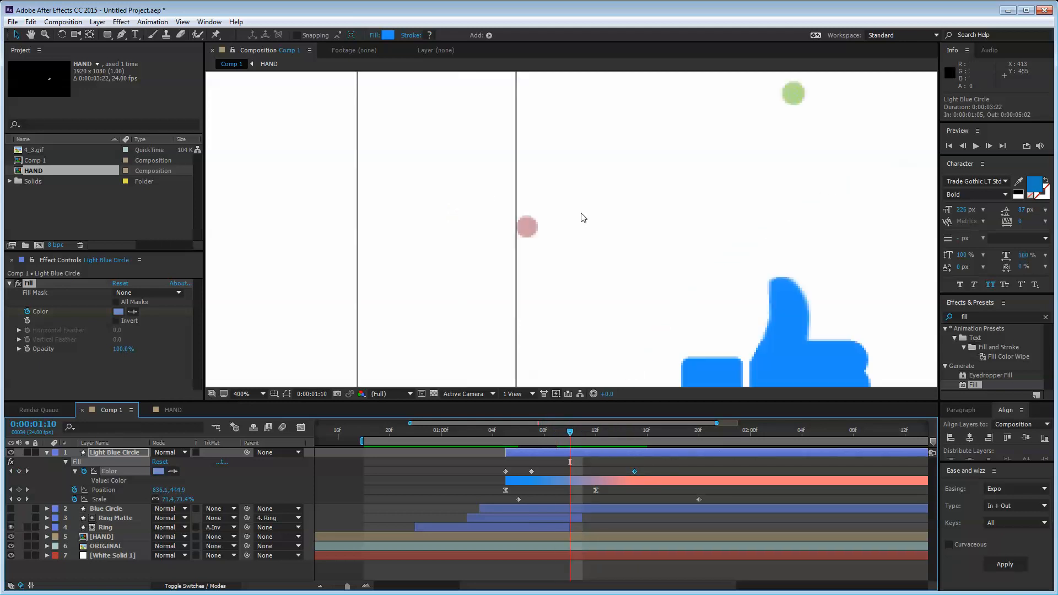
{"action": "key", "text": "Page_Up"}
{"action": "key", "text": "Page_Up"}
{"action": "key", "text": "Page_Up"}
{"action": "key", "text": "Page_Up"}
{"action": "key", "text": "Page_Up"}
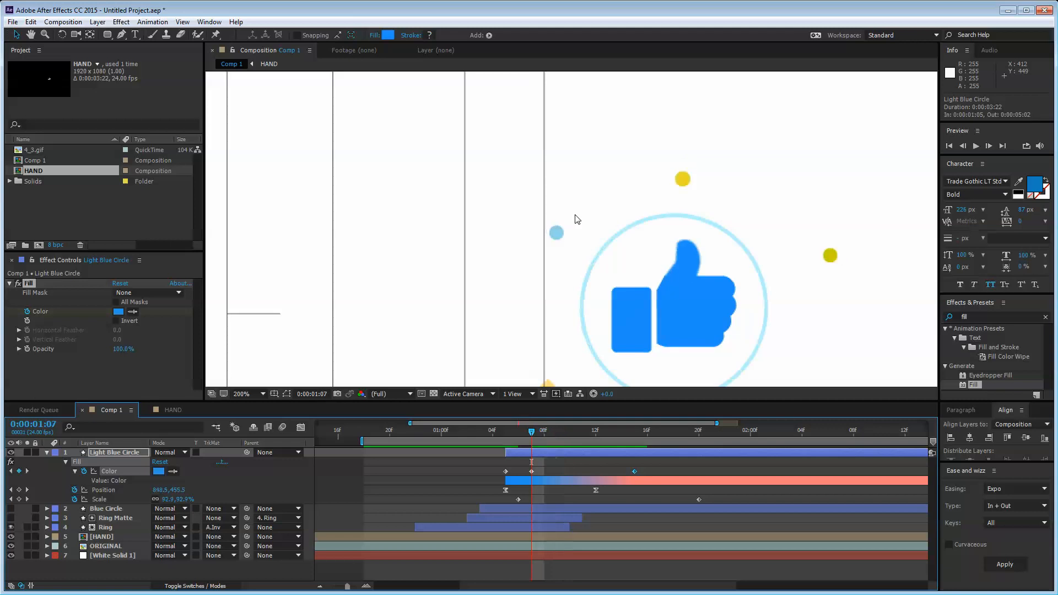
{"action": "key", "text": "Page_Down"}
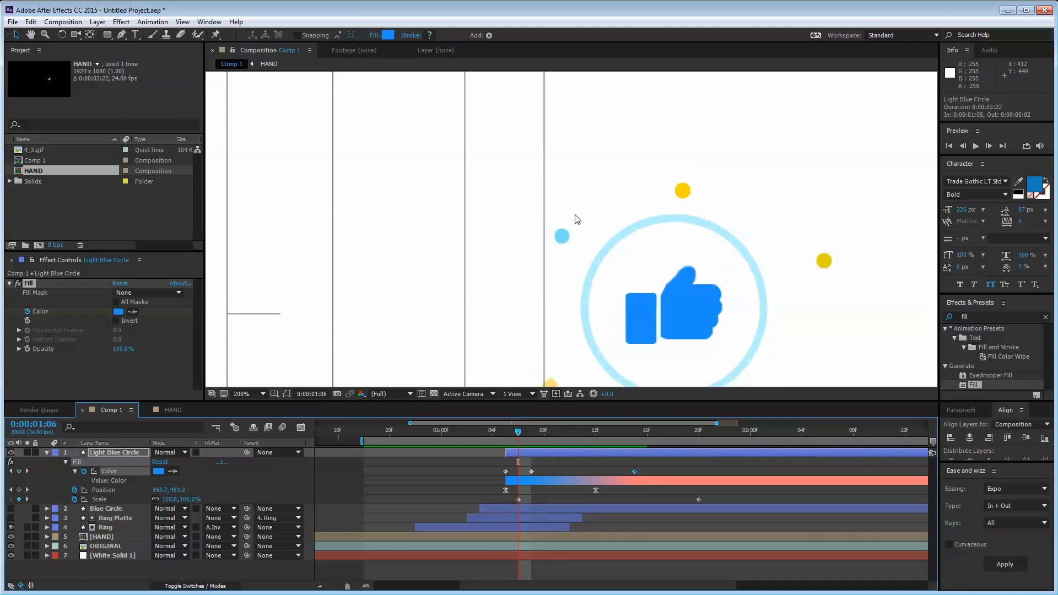
{"action": "left_click", "coordinate": [174, 471]}
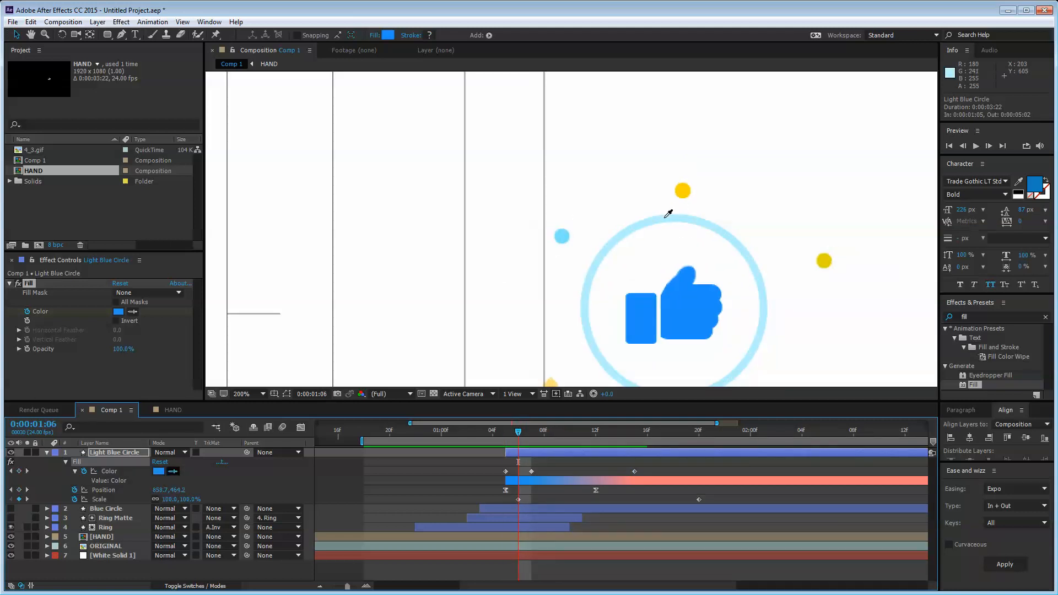
{"action": "left_click", "coordinate": [542, 467]}
{"action": "key", "text": "Delete"}
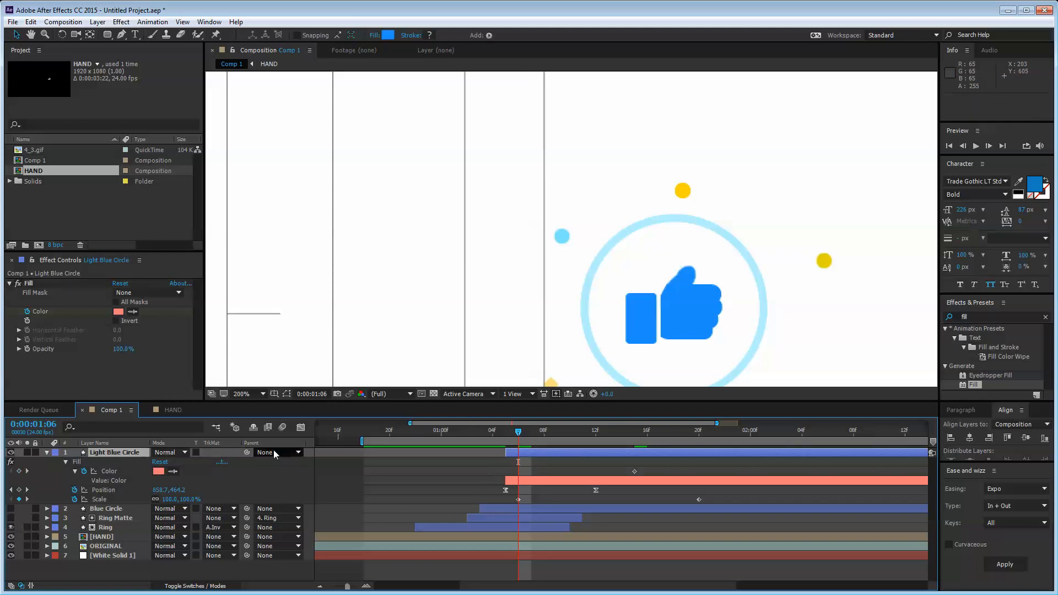
{"action": "left_click", "coordinate": [175, 471]}
{"action": "left_click", "coordinate": [561, 238]}
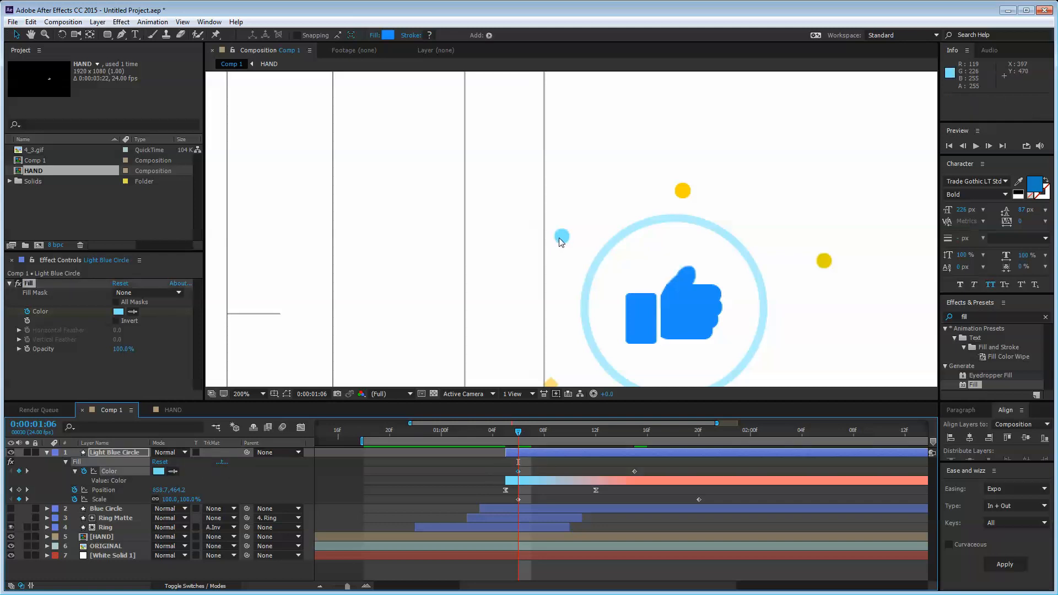
- Step back and forth through the burst frames, comparing Light Blue Circle's colour, size and path with the reference dot
{"action": "key", "text": "space"}
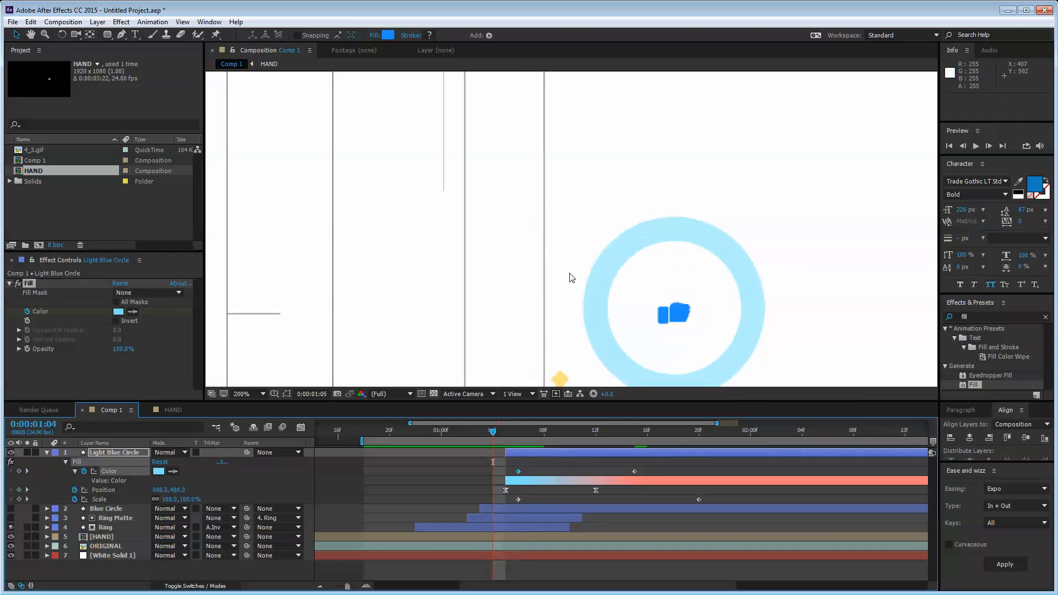
{"action": "key", "text": "Page_Down"}
{"action": "key", "text": "Page_Down"}
{"action": "key", "text": "Page_Down"}
{"action": "key", "text": "Page_Down"}
{"action": "scroll", "coordinate": [725, 264], "scroll_direction": "down", "scroll_amount": 1}
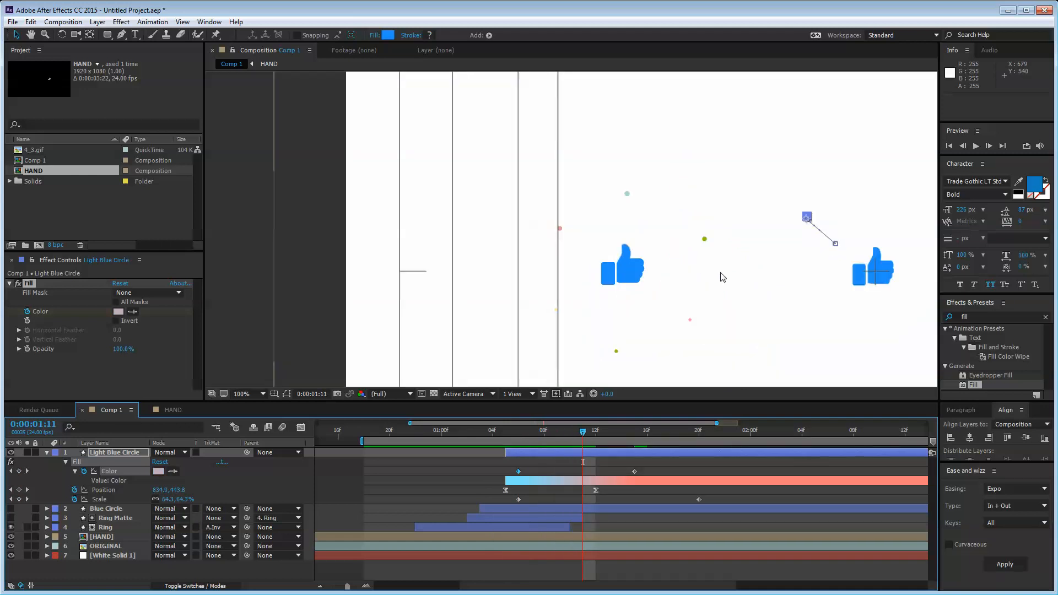
{"action": "left_click_drag", "start_coordinate": [715, 289], "coordinate": [546, 288]}
{"action": "left_click", "coordinate": [685, 460]}
{"action": "scroll", "coordinate": [637, 303], "scroll_direction": "up", "scroll_amount": 1}
{"action": "key", "text": "Page_Down"}
{"action": "key", "text": "Page_Down"}
{"action": "key", "text": "Page_Down"}
{"action": "key", "text": "Page_Down"}
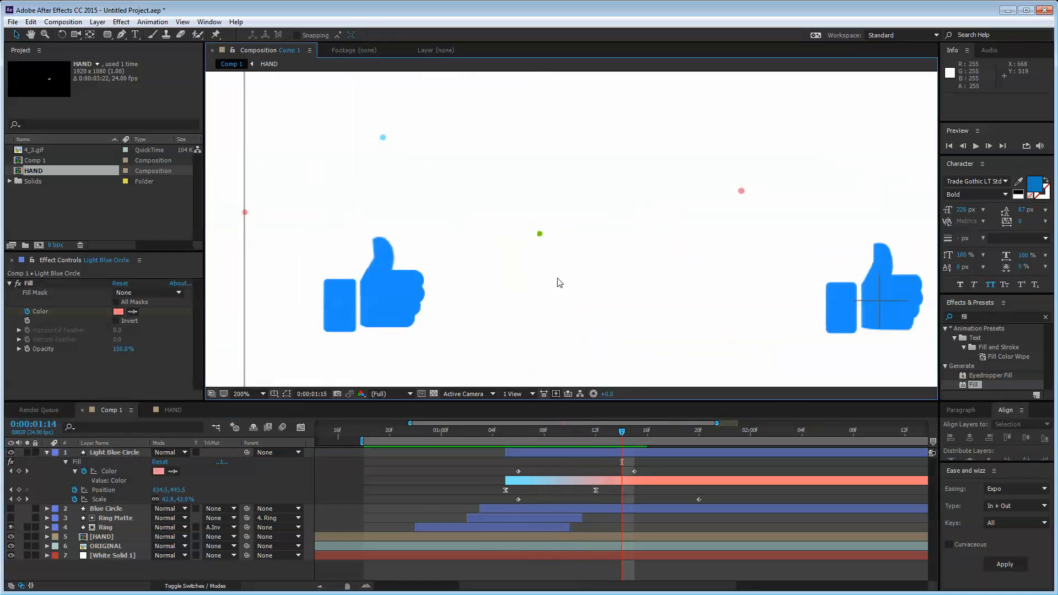
{"action": "key", "text": "Page_Up"}
{"action": "key", "text": "Page_Up"}
{"action": "key", "text": "Page_Up"}
{"action": "key", "text": "Page_Up"}
{"action": "key", "text": "Page_Up"}
{"action": "key", "text": "Page_Up"}
{"action": "key", "text": "Page_Up"}
{"action": "key", "text": "Page_Up"}
{"action": "key", "text": "Page_Up"}
{"action": "key", "text": "Page_Up"}
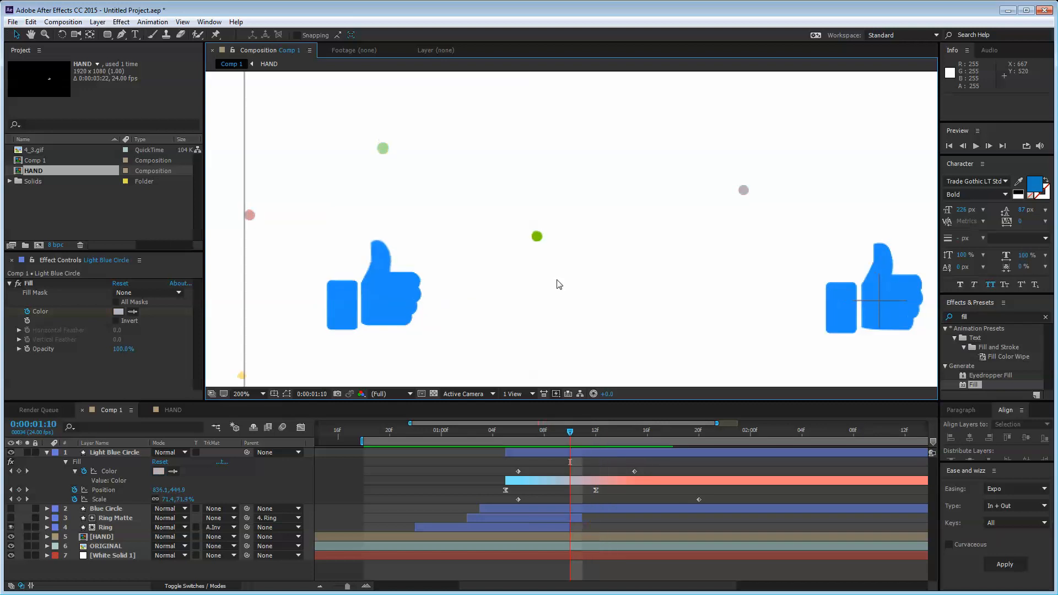
{"action": "key", "text": "Page_Down"}
{"action": "key", "text": "Page_Down"}
{"action": "key", "text": "Page_Down"}
{"action": "key", "text": "Page_Down"}
{"action": "key", "text": "Page_Down"}
{"action": "key", "text": "Page_Down"}
{"action": "key", "text": "Page_Down"}
{"action": "key", "text": "Page_Down"}
{"action": "key", "text": "Page_Down"}
{"action": "key", "text": "Page_Down"}
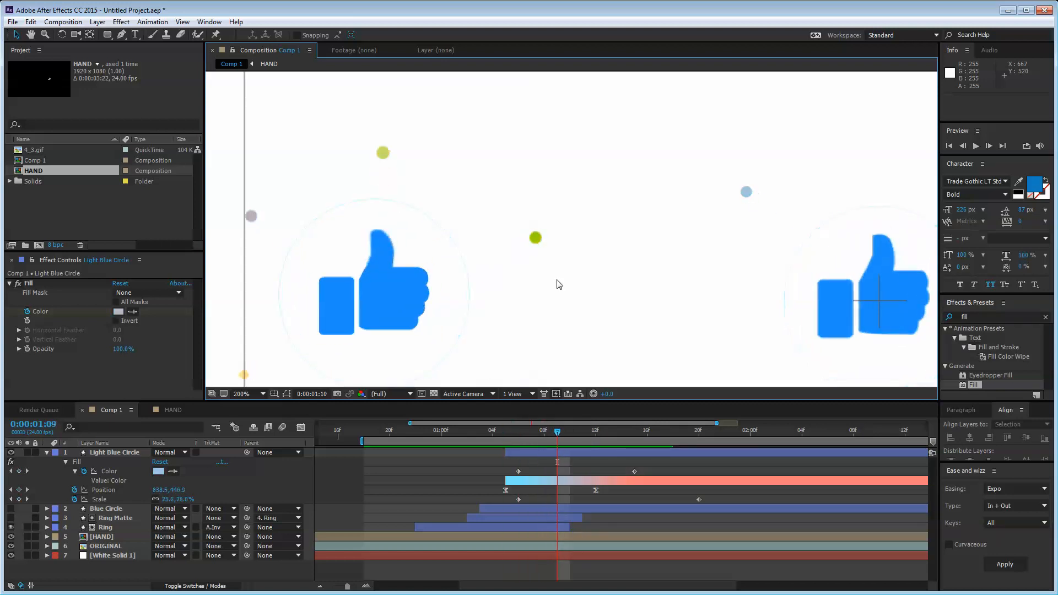
{"action": "key", "text": "Page_Down"}
{"action": "key", "text": "Page_Down"}
{"action": "key", "text": "Page_Down"}
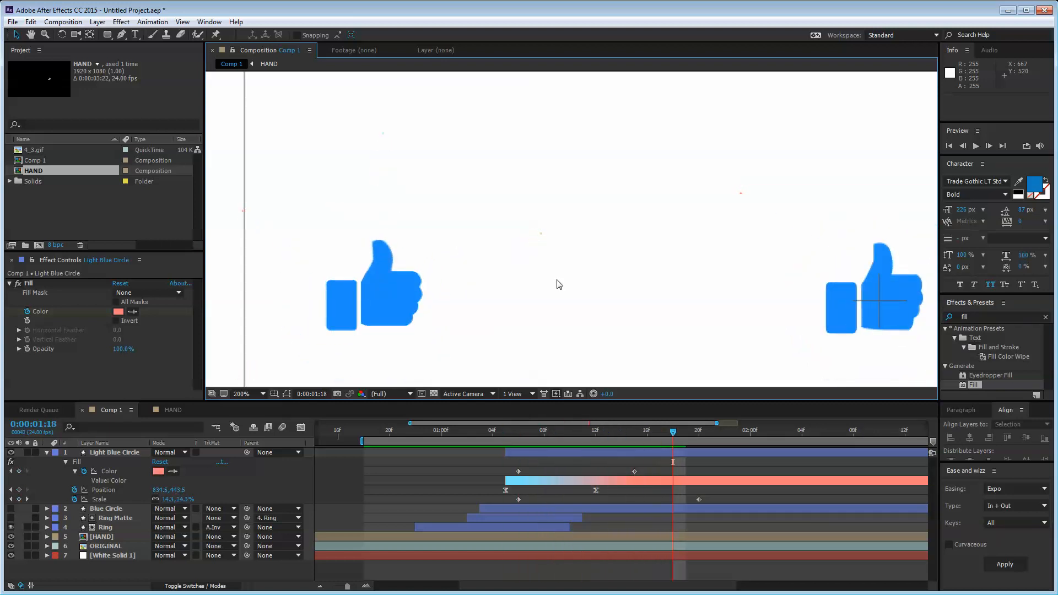
{"action": "key", "text": "Page_Up"}
{"action": "key", "text": "Page_Up"}
{"action": "key", "text": "Page_Up"}
{"action": "key", "text": "Page_Up"}
{"action": "key", "text": "Page_Up"}
{"action": "key", "text": "Page_Up"}
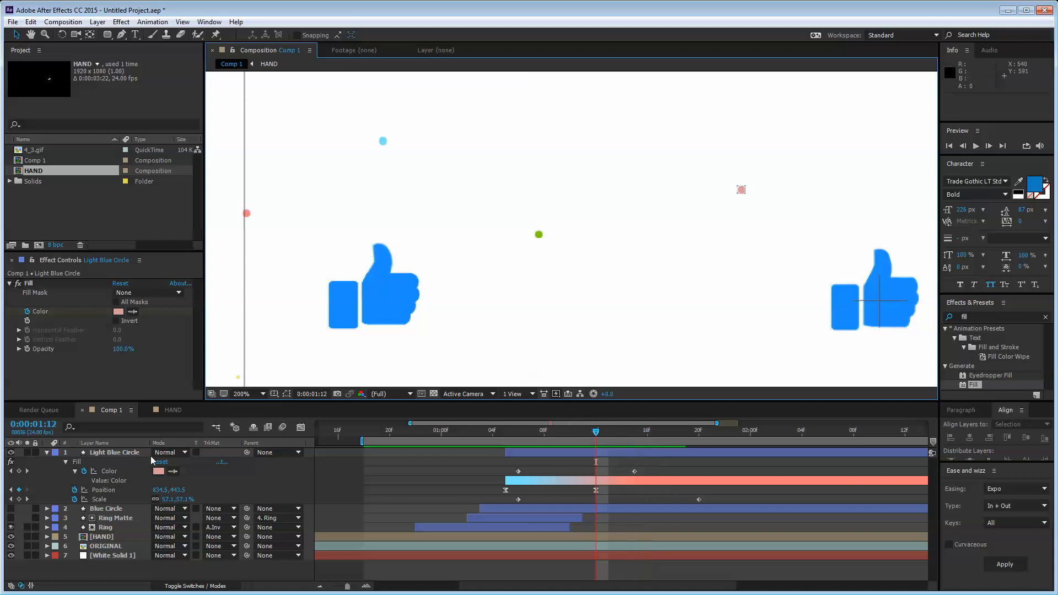
- At 0:00:01:12, move Light Blue Circle's anchor point from below the dot onto its upper-left edge with the Pan Behind tool
{"action": "left_click", "coordinate": [110, 457]}
{"action": "key", "text": "period"}
{"action": "key", "text": "h"}
{"action": "left_click_drag", "start_coordinate": [772, 212], "coordinate": [480, 289]}
{"action": "key", "text": "y"}
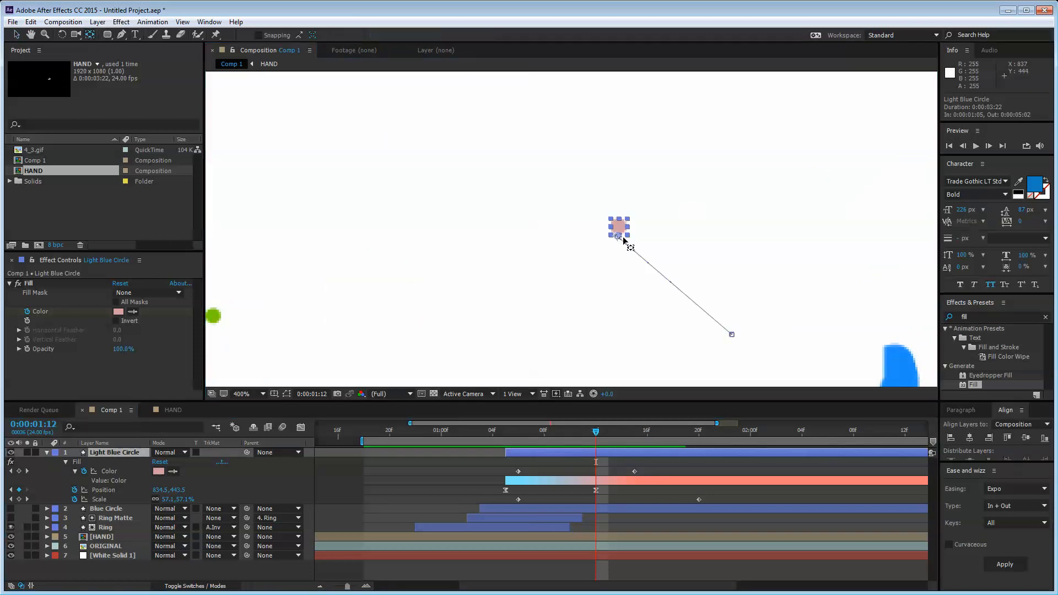
{"action": "left_click_drag", "start_coordinate": [623, 240], "coordinate": [612, 225]}
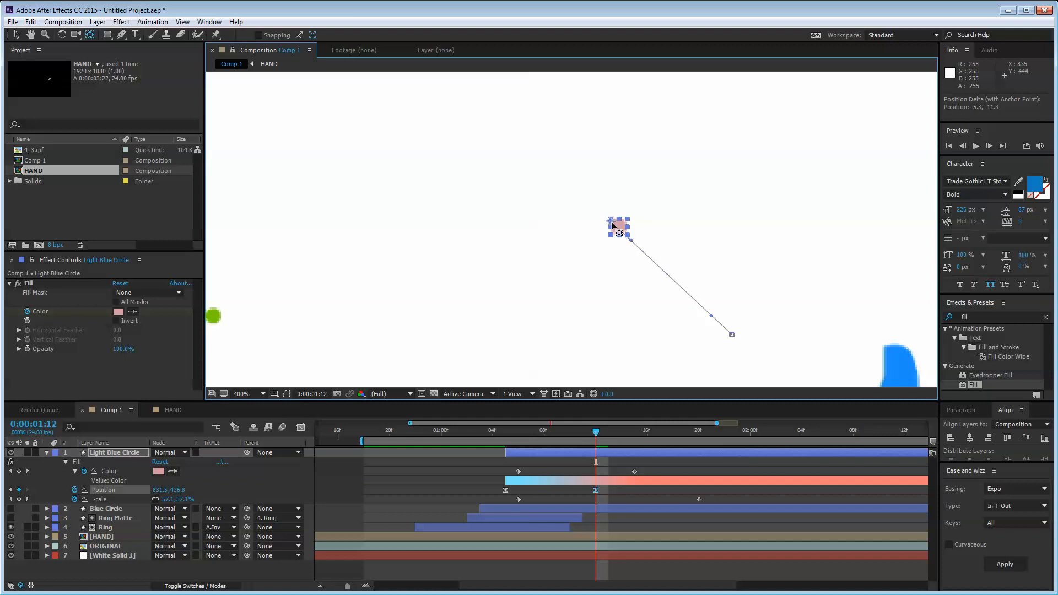
{"action": "key", "text": "ctrl+z"}
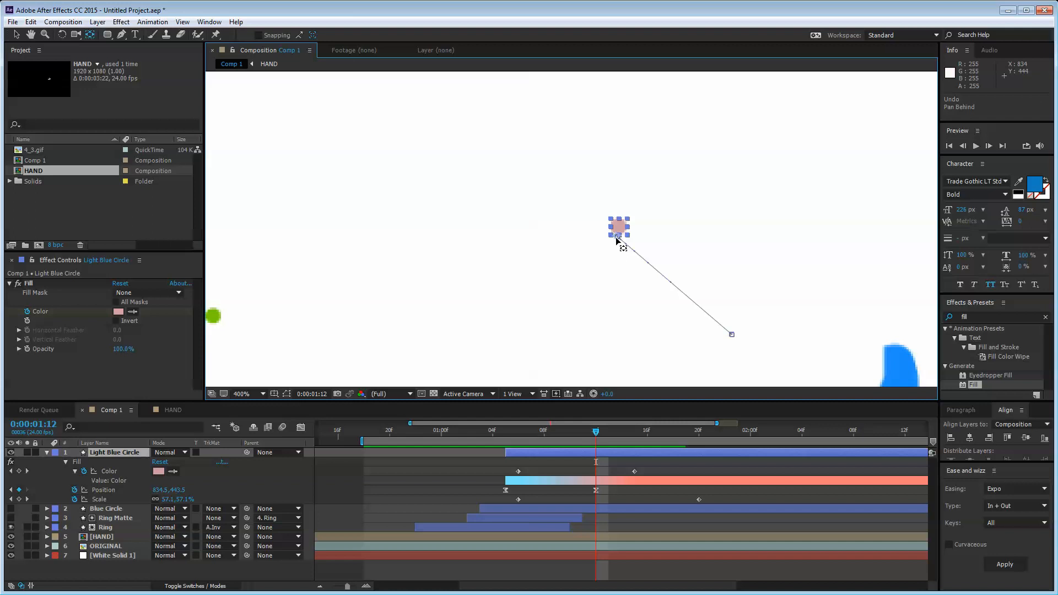
{"action": "left_click_drag", "start_coordinate": [617, 237], "coordinate": [612, 224]}
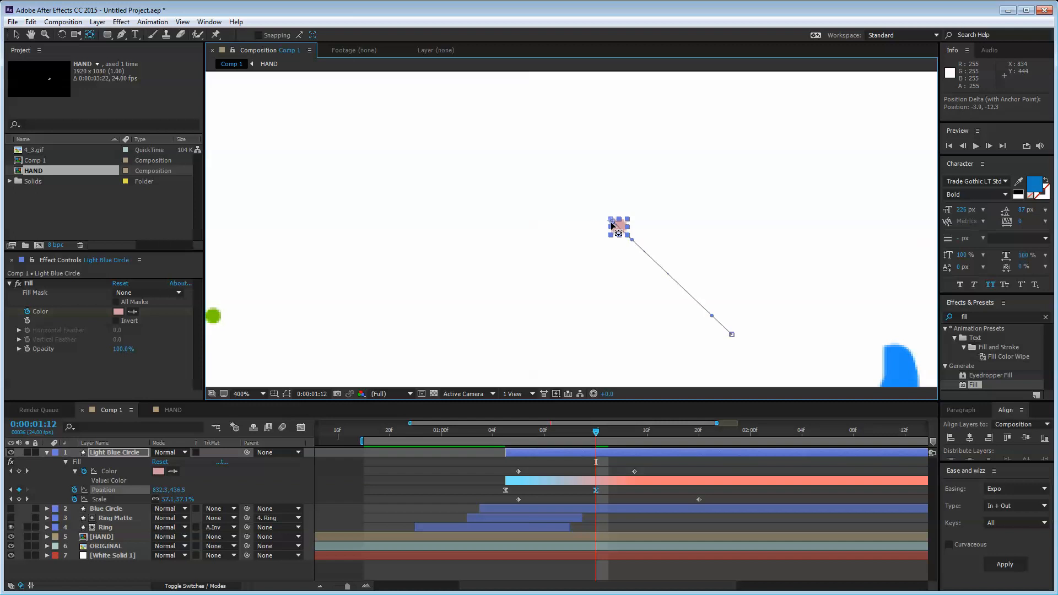
- At 0:00:01:05, reposition Light Blue Circle to about 882.0, 478.5 on the ring's upper-left edge
{"action": "left_click", "coordinate": [630, 499]}
{"action": "left_click_drag", "start_coordinate": [593, 425], "coordinate": [505, 430]}
{"action": "scroll", "coordinate": [562, 336], "scroll_direction": "down", "scroll_amount": 4}
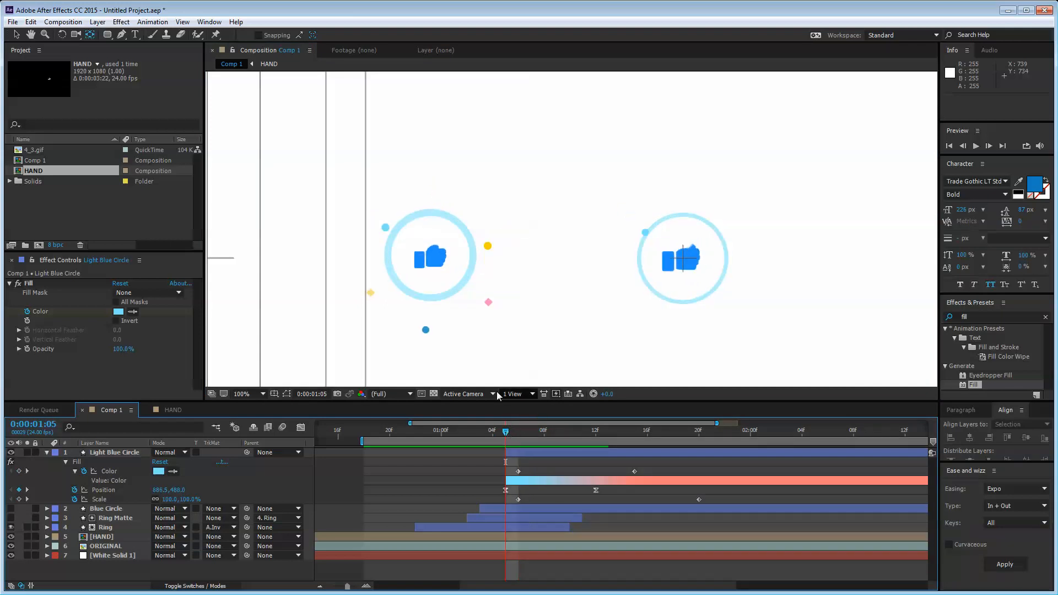
{"action": "left_click", "coordinate": [20, 39]}
{"action": "scroll", "coordinate": [712, 221], "scroll_direction": "up", "scroll_amount": 1}
{"action": "left_click_drag", "start_coordinate": [719, 235], "coordinate": [713, 228]}
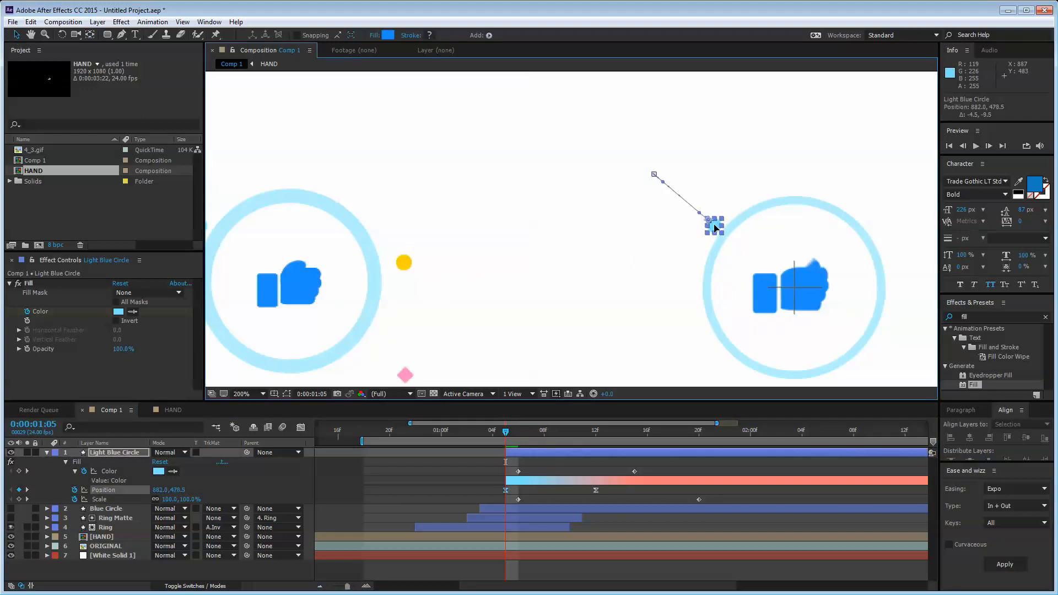
{"action": "left_click", "coordinate": [609, 274]}
{"action": "scroll", "coordinate": [610, 274], "scroll_direction": "down", "scroll_amount": 1}
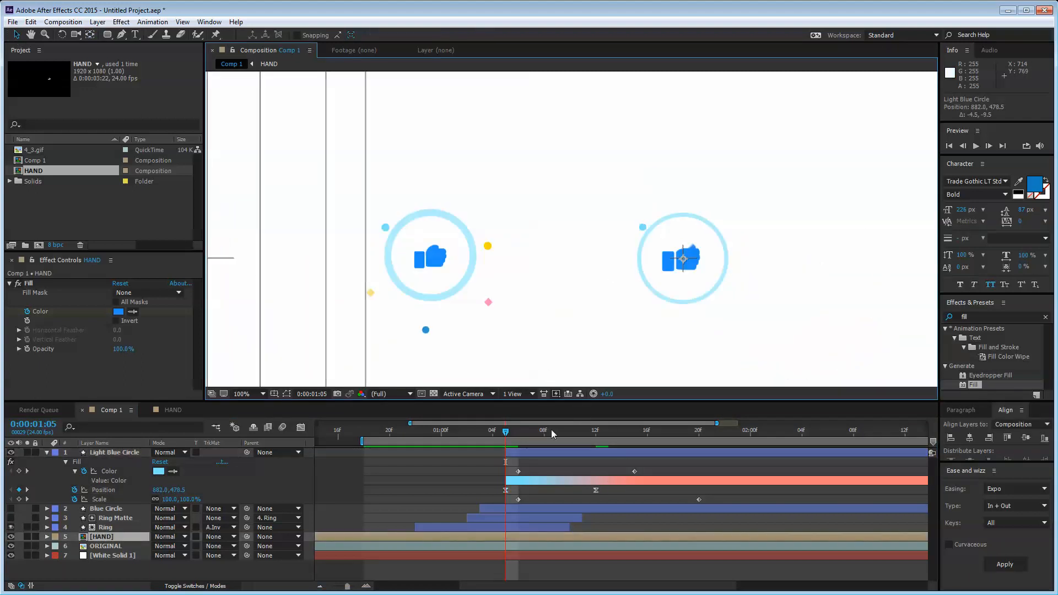
- At 0:00:01:15, move the outer end of Light Blue Circle's path slightly towards the hand, to about 841.3, 443.0
{"action": "left_click_drag", "start_coordinate": [508, 432], "coordinate": [636, 387]}
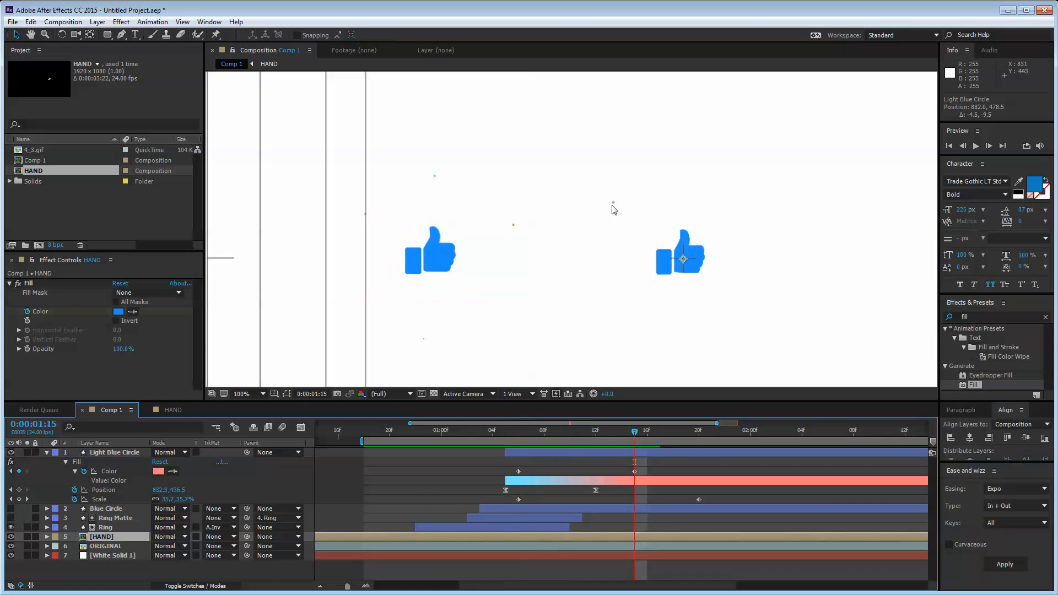
{"action": "key", "text": "period"}
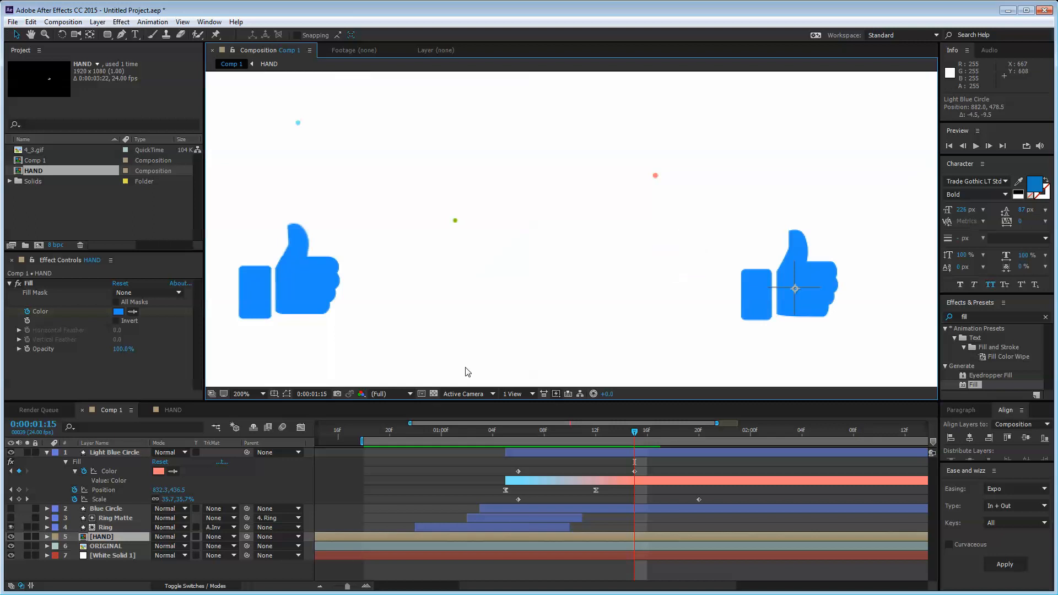
{"action": "left_click", "coordinate": [134, 452]}
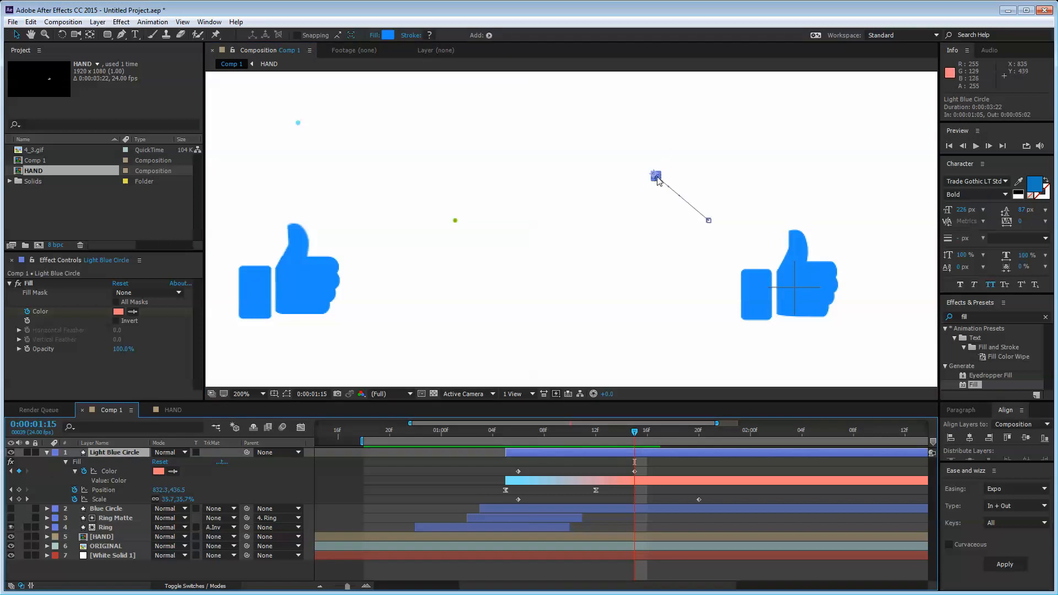
{"action": "left_click_drag", "start_coordinate": [657, 177], "coordinate": [666, 185]}
{"action": "left_click", "coordinate": [633, 190]}
{"action": "key", "text": "comma"}
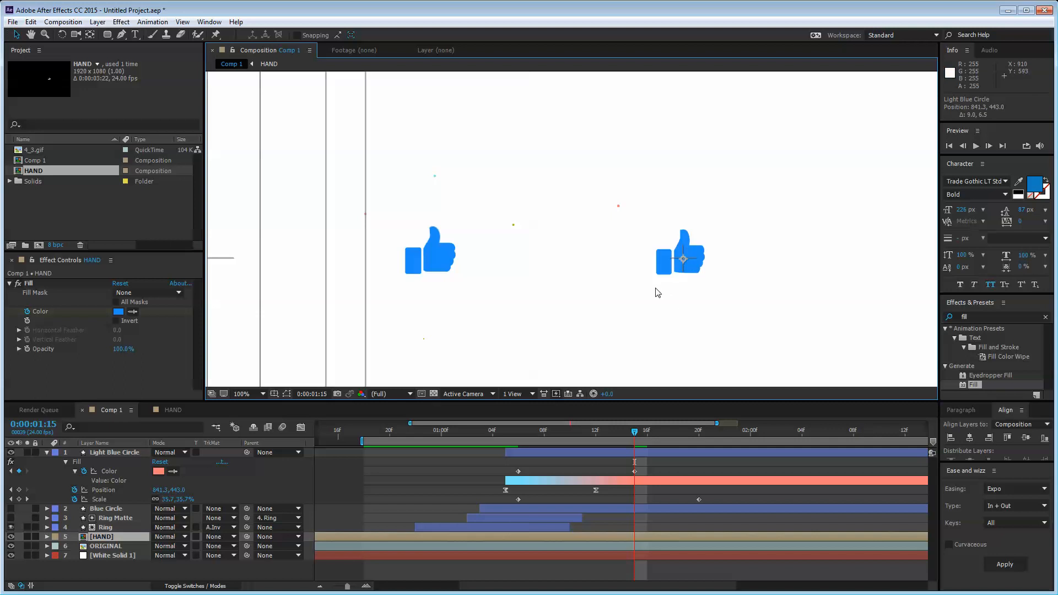
- Collapse the revealed keyframe properties of all layers in Comp 1
{"action": "key", "text": "ctrl+a"}
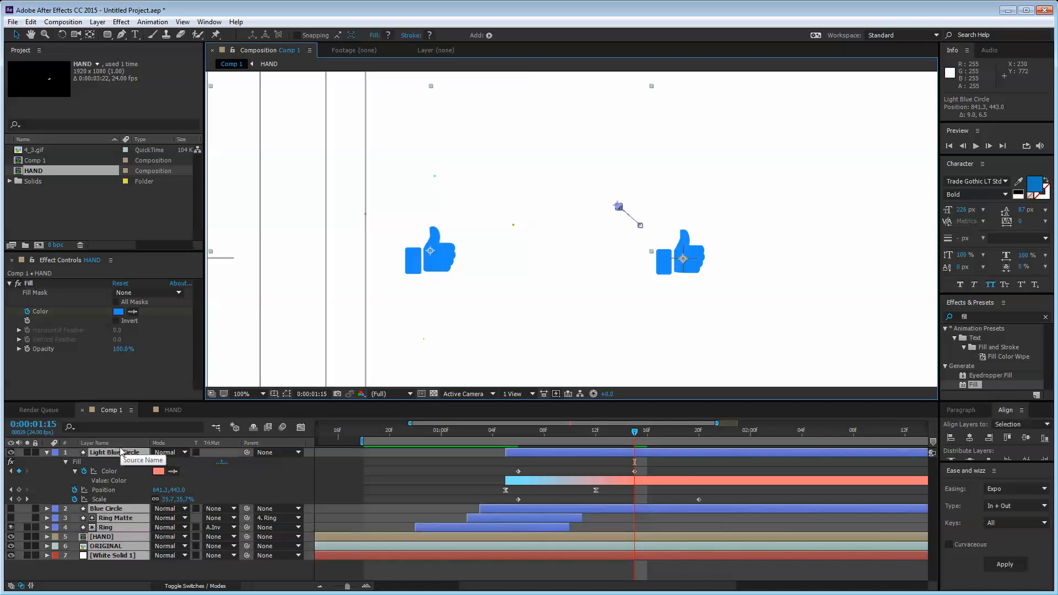
{"action": "key", "text": "u"}
{"action": "left_click", "coordinate": [131, 537]}
- Try to move the layers from Light Blue Circle through HAND directly onto the reference thumb
{"action": "left_click", "coordinate": [115, 453]}
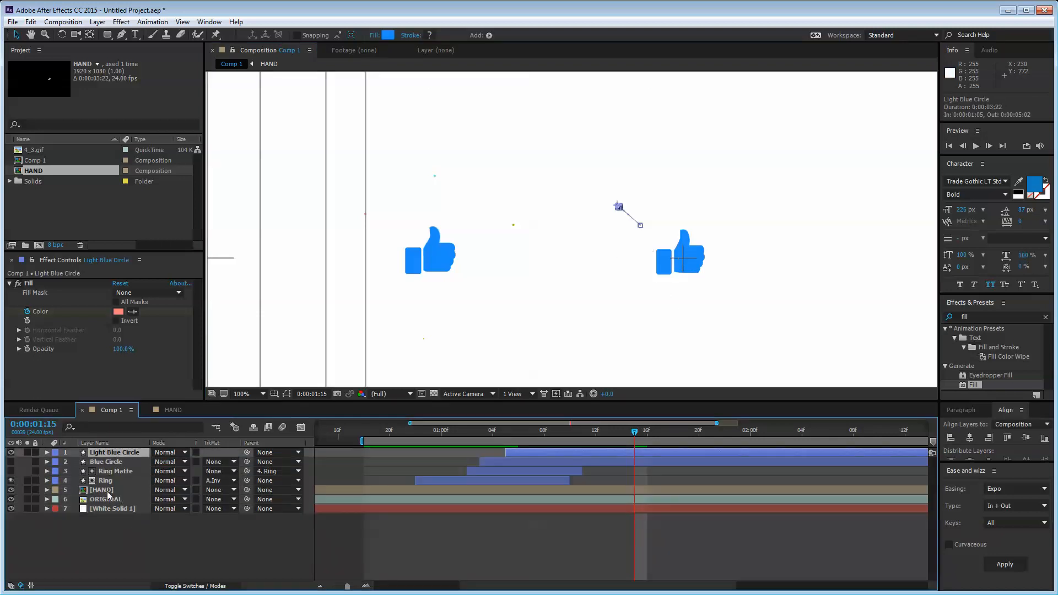
{"action": "left_click", "coordinate": [109, 490], "text": "shift"}
{"action": "left_click_drag", "start_coordinate": [683, 270], "coordinate": [432, 269]}
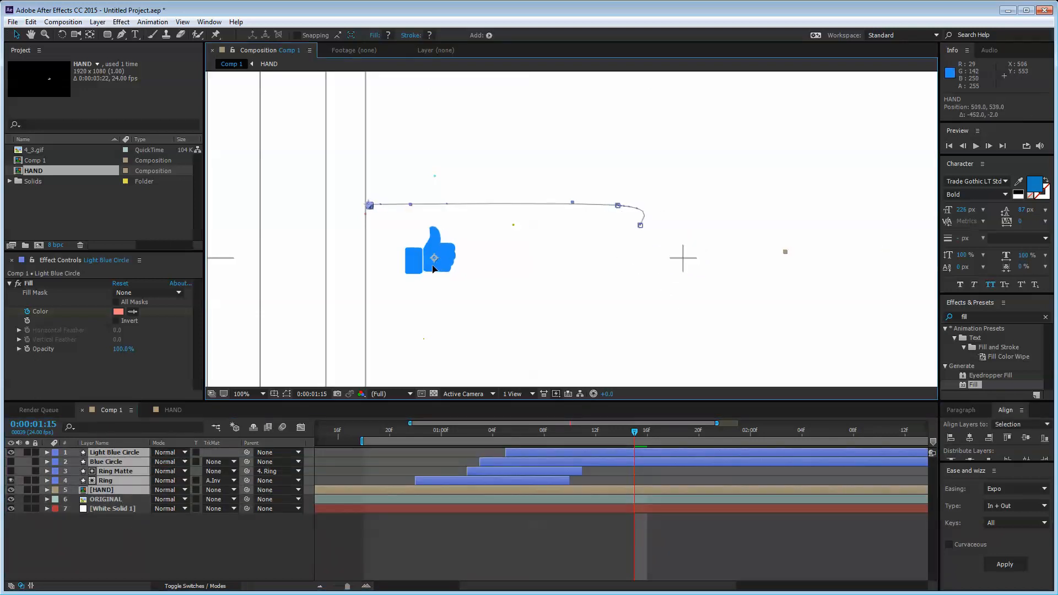
{"action": "key", "text": "ctrl+z"}
- Add a null object to Comp 1 and rename it MOVER
{"action": "right_click", "coordinate": [106, 536]}
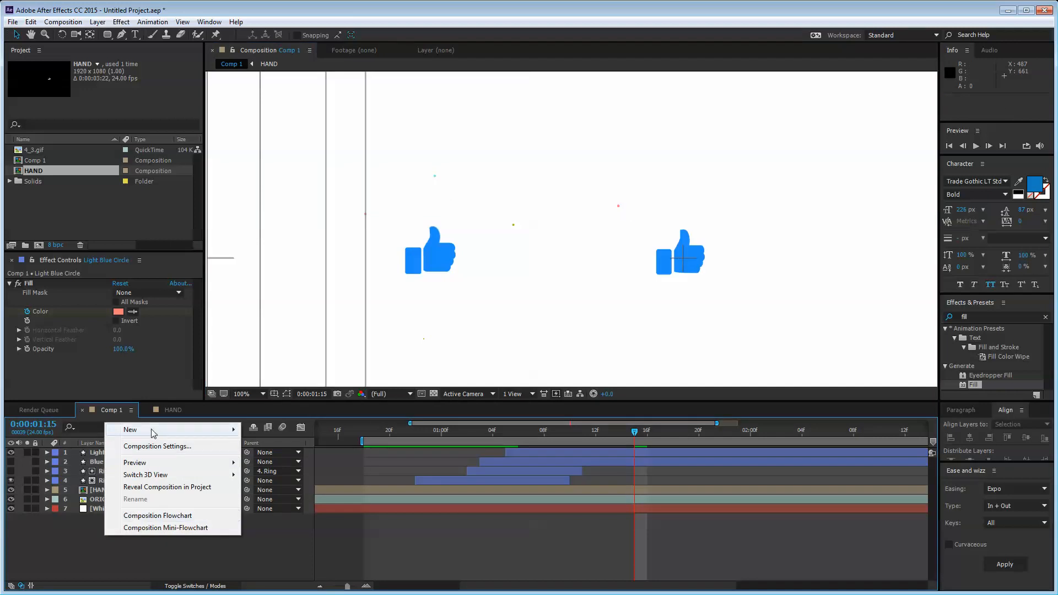
{"action": "mouse_move", "coordinate": [220, 430]}
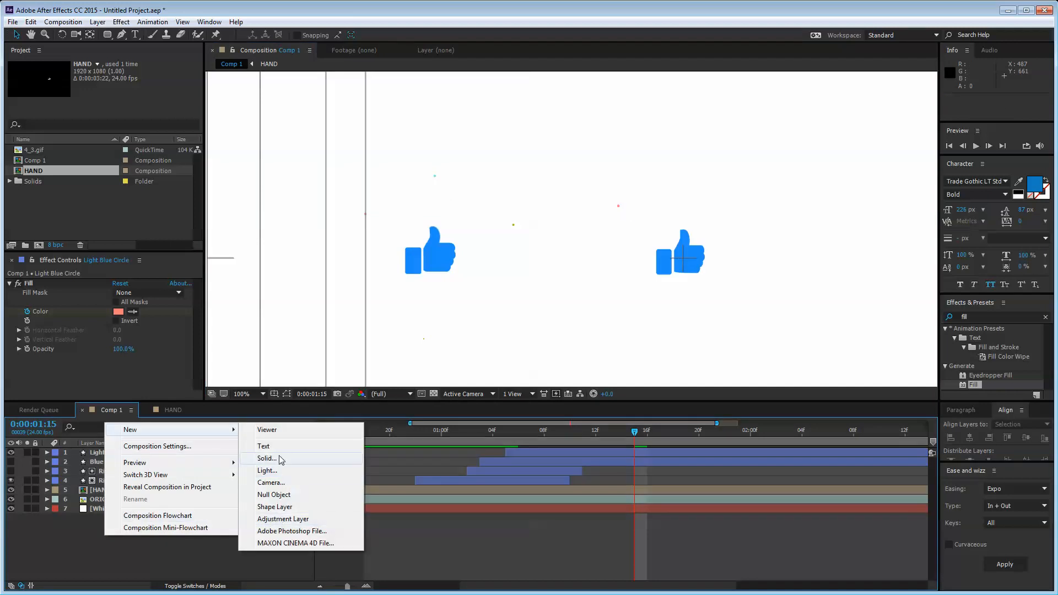
{"action": "left_click", "coordinate": [280, 494]}
{"action": "key", "text": "Return"}
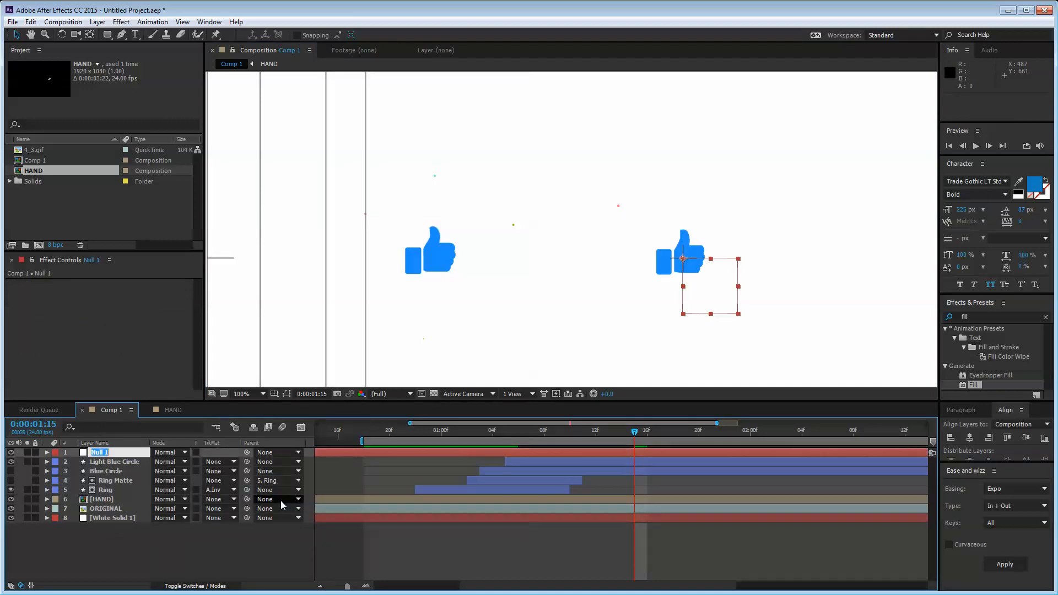
{"action": "type", "text": "MOVER"}
{"action": "key", "text": "Return"}
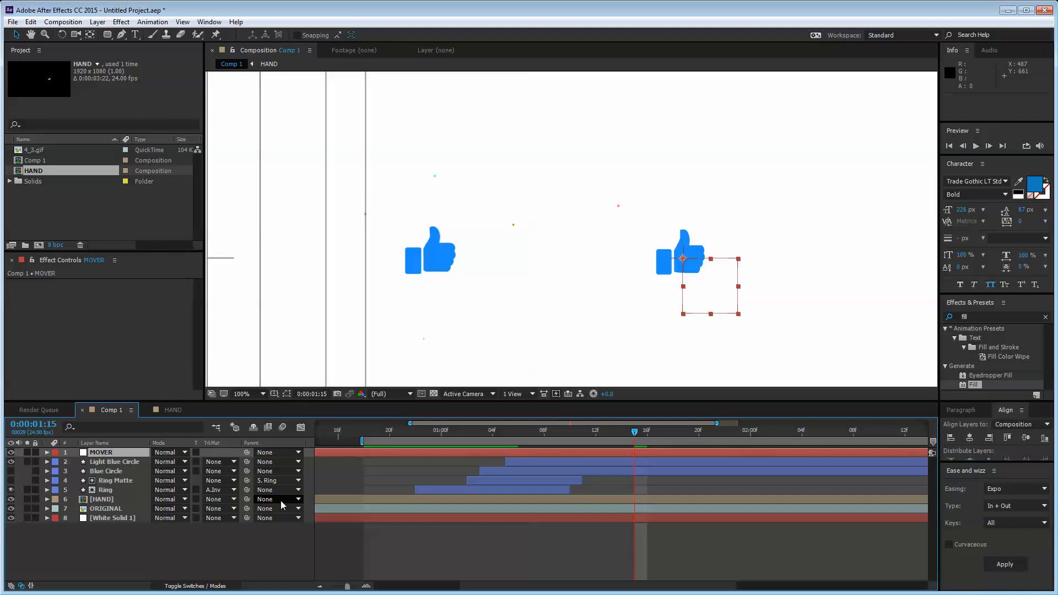
- Parent the five layers from Light Blue Circle through HAND to the MOVER null
{"action": "left_click", "coordinate": [101, 499]}
{"action": "left_click", "coordinate": [104, 463], "text": "shift"}
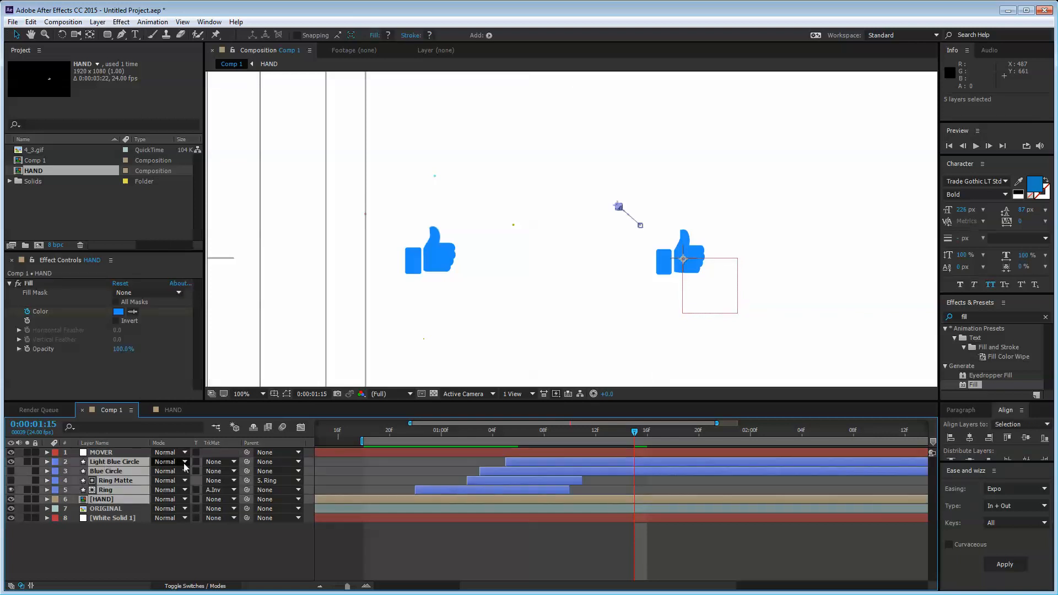
{"action": "left_click_drag", "start_coordinate": [246, 462], "coordinate": [102, 452]}
{"action": "left_click", "coordinate": [123, 562]}
- Move the MOVER null to about 505.5, 536.5 so the recreated hand overlays the reference hand
{"action": "left_click", "coordinate": [101, 453]}
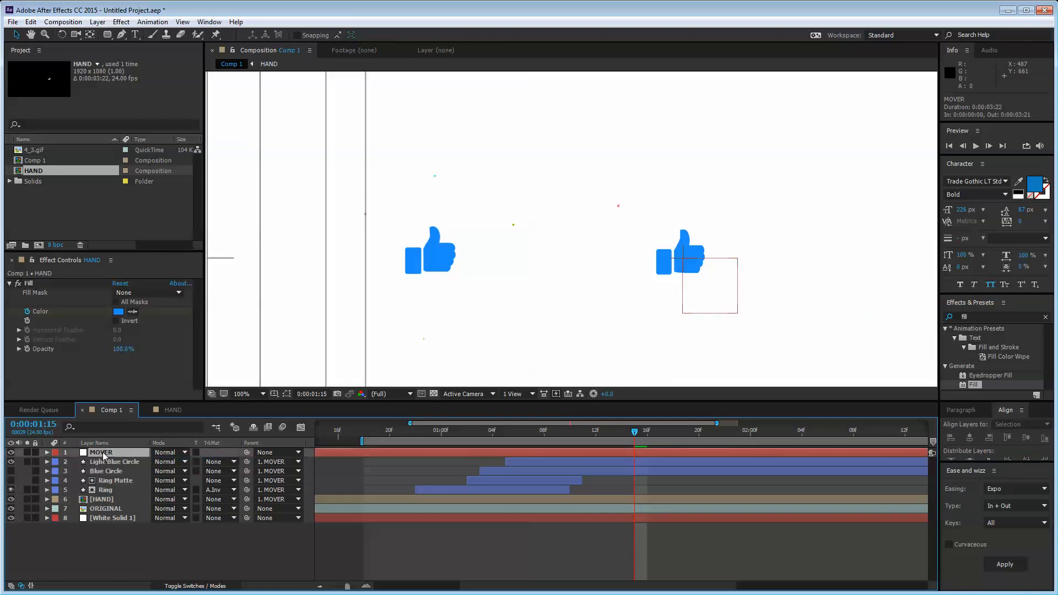
{"action": "left_click_drag", "start_coordinate": [717, 298], "coordinate": [461, 293]}
{"action": "scroll", "coordinate": [461, 292], "scroll_direction": "up", "scroll_amount": 4}
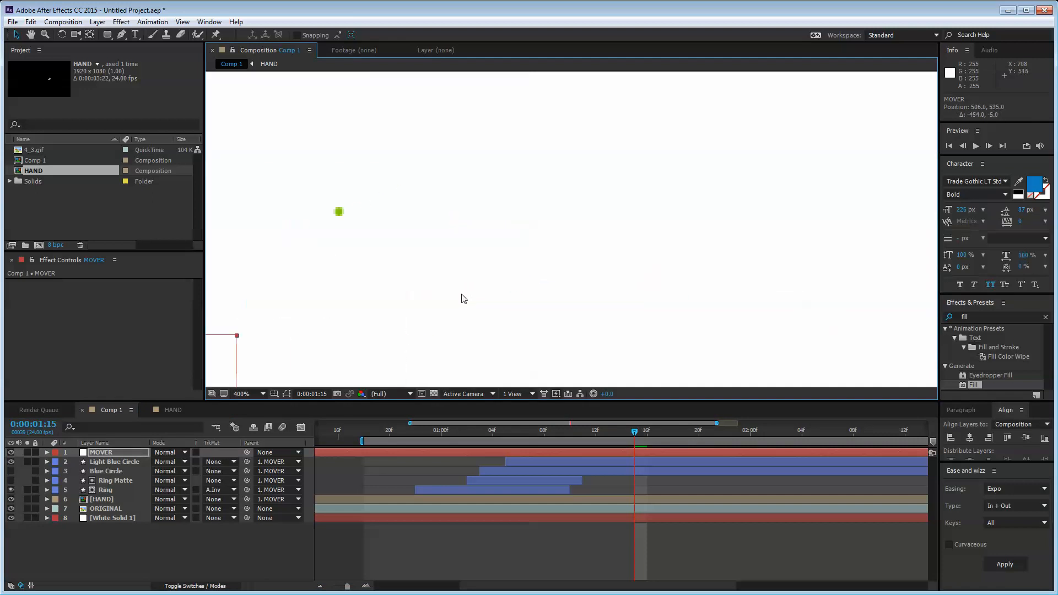
{"action": "left_click_drag", "start_coordinate": [573, 309], "coordinate": [603, 304]}
{"action": "scroll", "coordinate": [573, 307], "scroll_direction": "down", "scroll_amount": 1}
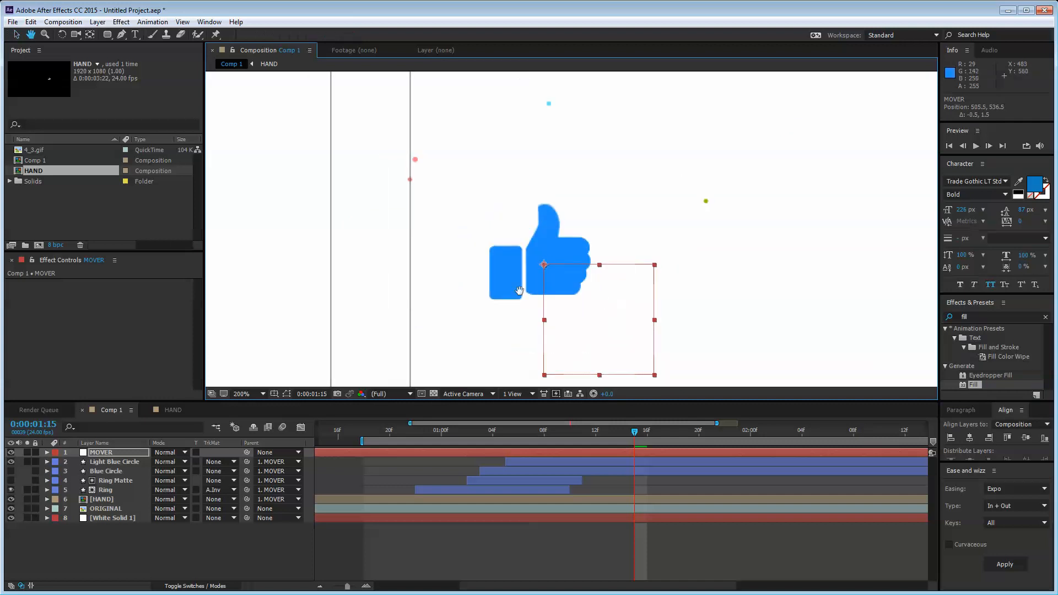
{"action": "left_click_drag", "start_coordinate": [516, 292], "coordinate": [534, 318]}
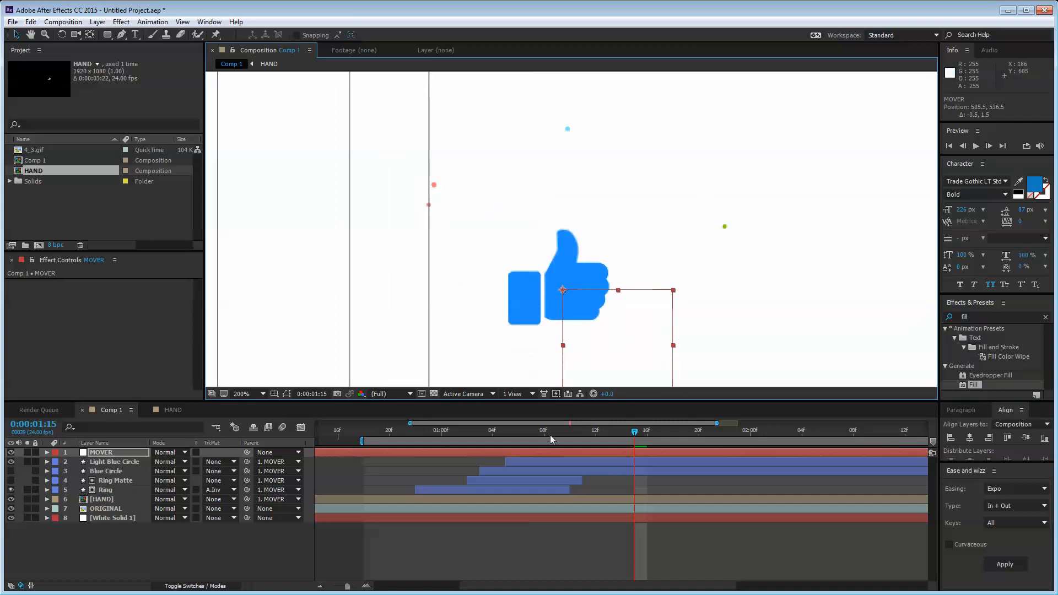
- At 0:00:01:05, move Light Blue Circle onto the reference's light blue dot, at about -90.5, -56.5
{"action": "key", "text": "Page_Up"}
{"action": "key", "text": "Page_Up"}
{"action": "key", "text": "Page_Up"}
{"action": "key", "text": "Page_Up"}
{"action": "key", "text": "Page_Up"}
{"action": "key", "text": "Page_Up"}
{"action": "key", "text": "Page_Up"}
{"action": "key", "text": "Page_Up"}
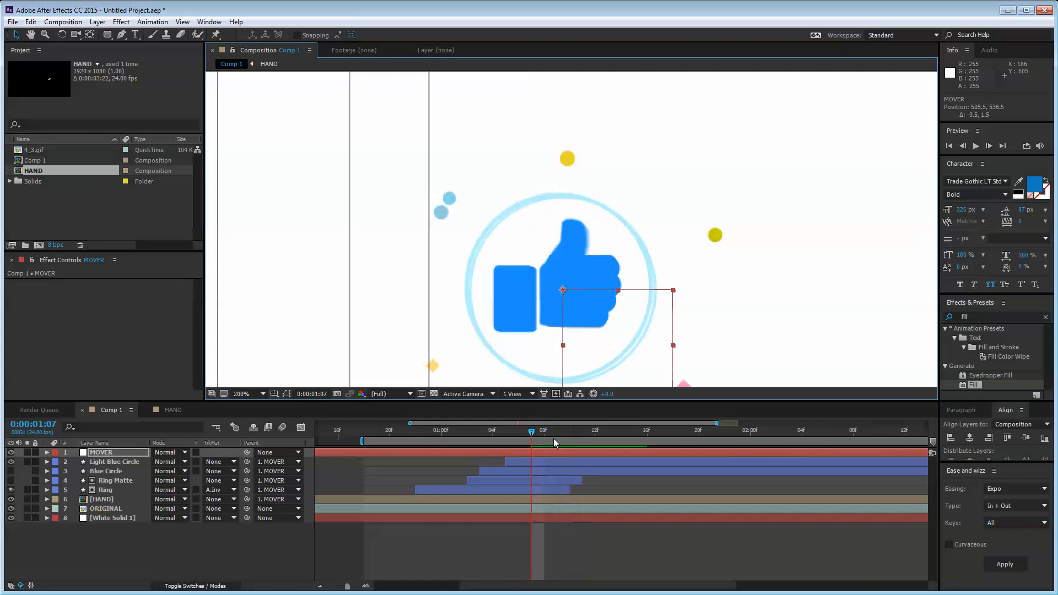
{"action": "key", "text": "Page_Up"}
{"action": "key", "text": "Page_Up"}
{"action": "key", "text": "Page_Up"}
{"action": "key", "text": "Page_Down"}
{"action": "left_click", "coordinate": [95, 480]}
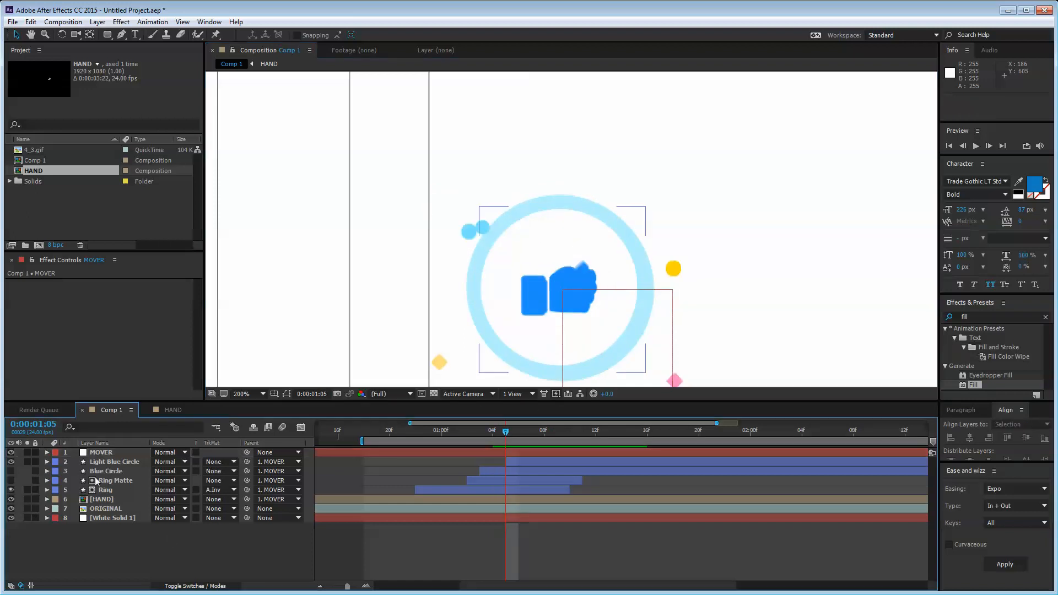
{"action": "left_click", "coordinate": [120, 462]}
{"action": "left_click_drag", "start_coordinate": [486, 231], "coordinate": [471, 235]}
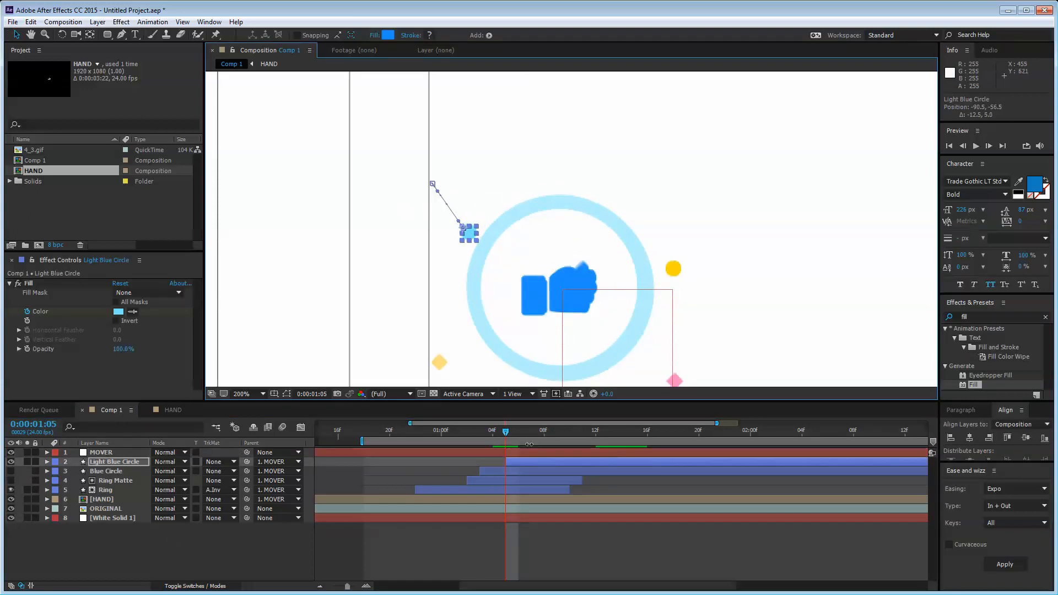
- At Light Blue Circle's 0:00:01:12 position keyframe, move it onto the reference's salmon dot, at about -122.0, -78.2
{"action": "key", "text": "p"}
{"action": "left_click", "coordinate": [596, 431]}
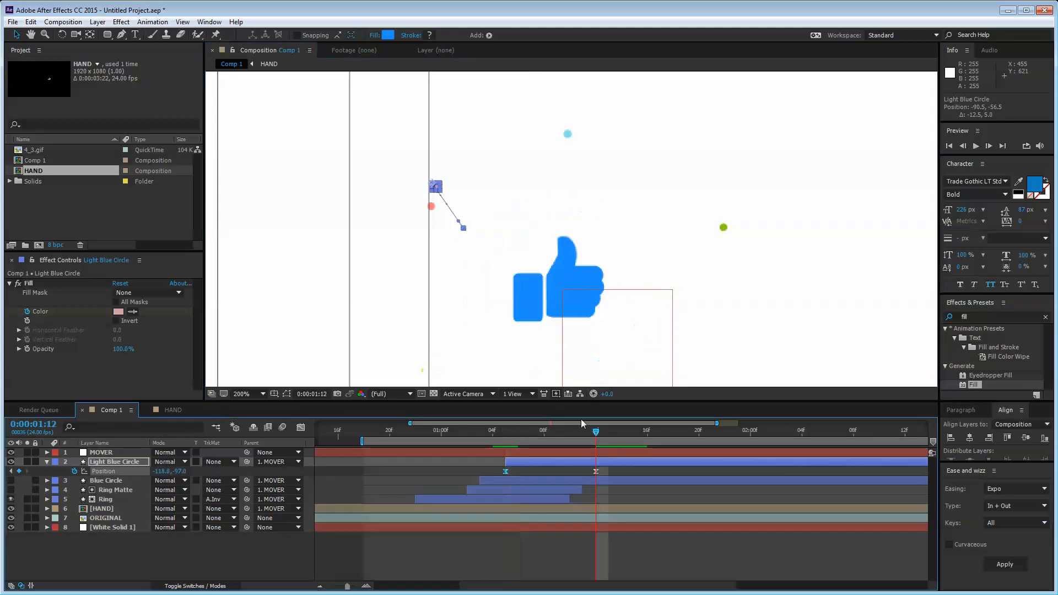
{"action": "scroll", "coordinate": [446, 211], "scroll_direction": "up", "scroll_amount": 1}
{"action": "left_click_drag", "start_coordinate": [378, 210], "coordinate": [452, 238]}
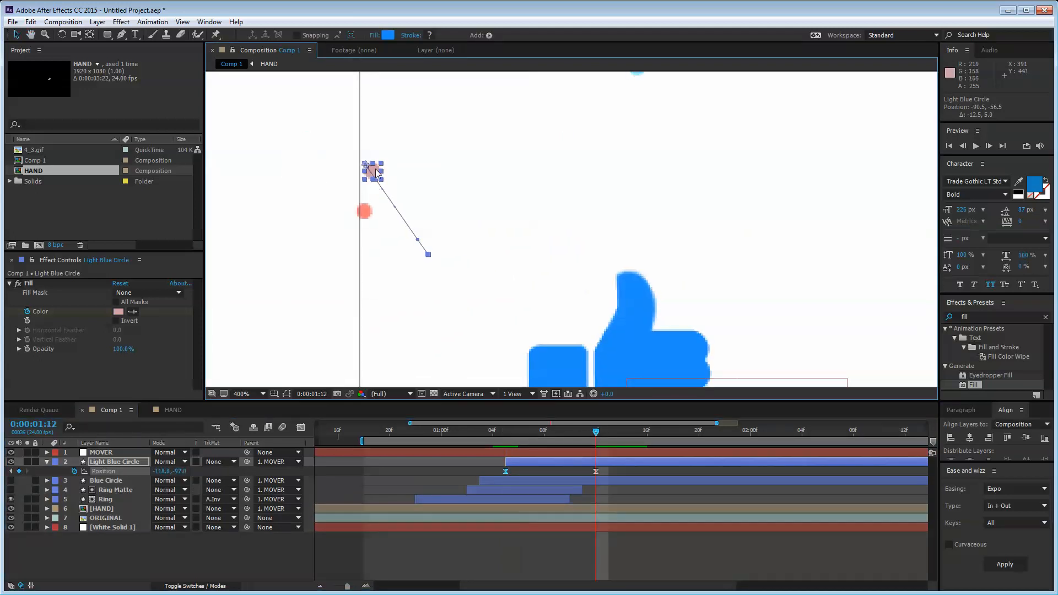
{"action": "left_click_drag", "start_coordinate": [372, 164], "coordinate": [365, 215]}
{"action": "key", "text": "ctrl+z"}
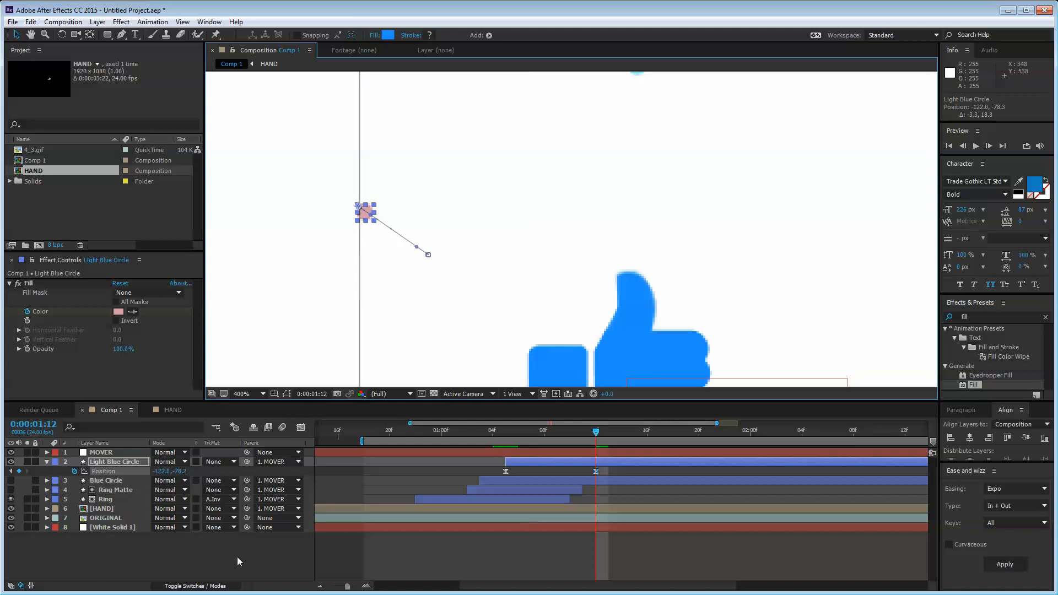
{"action": "left_click", "coordinate": [241, 551]}
- Step back and forth through the burst frames, comparing the overlaid ring and dots with the reference animation
{"action": "key", "text": "Page_Up"}
{"action": "key", "text": "Page_Up"}
{"action": "key", "text": "Page_Up"}
{"action": "key", "text": "Page_Up"}
{"action": "key", "text": "Page_Up"}
{"action": "key", "text": "Page_Up"}
{"action": "key", "text": "Page_Up"}
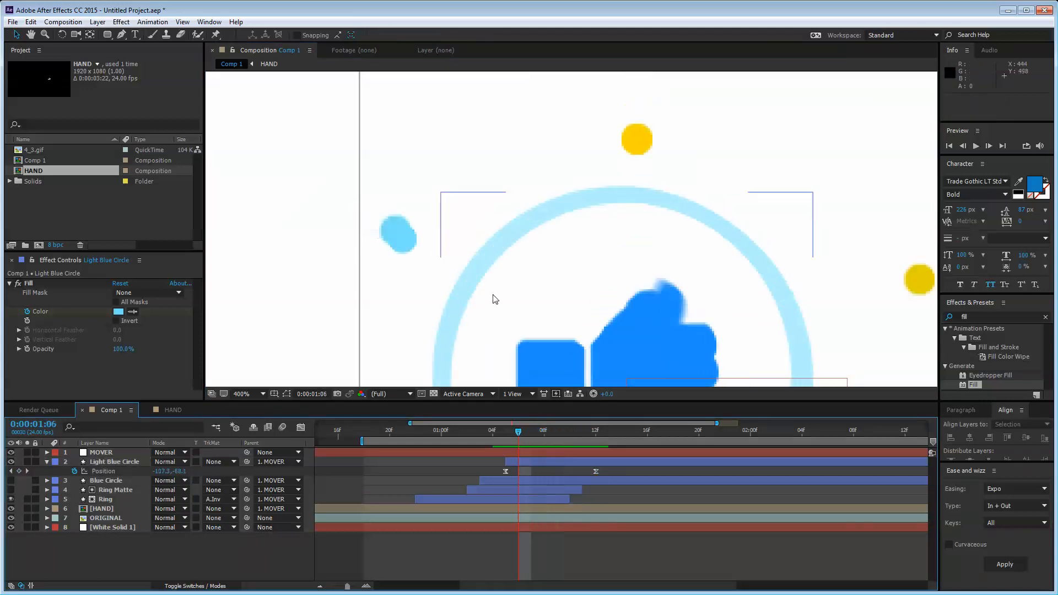
{"action": "scroll", "coordinate": [488, 273], "scroll_direction": "down", "scroll_amount": 1}
{"action": "key", "text": "Page_Up"}
{"action": "key", "text": "Page_Up"}
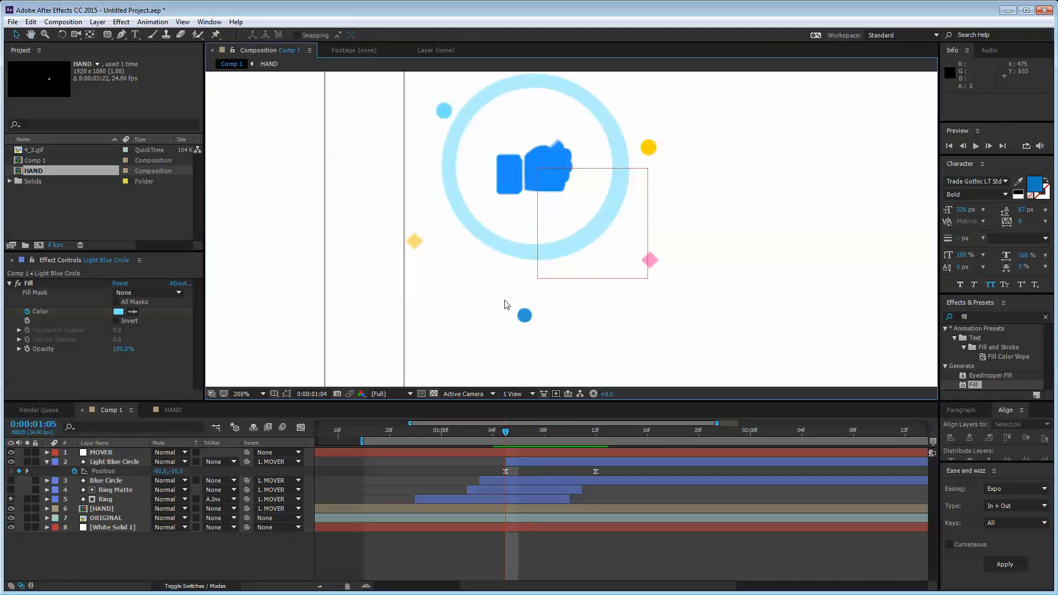
{"action": "key", "text": "Page_Down"}
{"action": "key", "text": "Page_Down"}
{"action": "key", "text": "Page_Down"}
{"action": "key", "text": "Page_Down"}
{"action": "key", "text": "Page_Down"}
{"action": "key", "text": "Page_Down"}
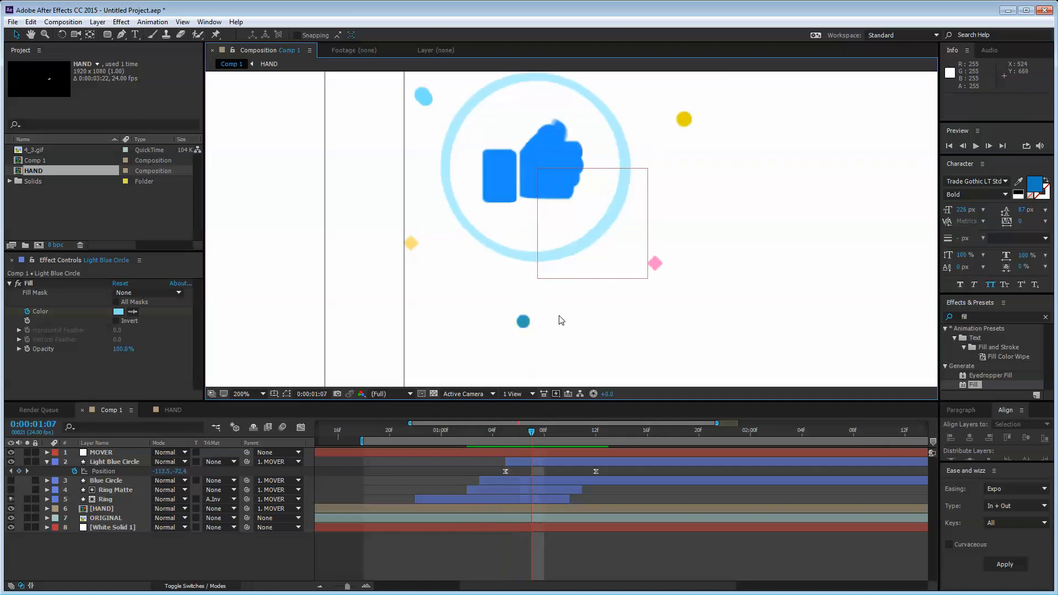
{"action": "key", "text": "Page_Up"}
{"action": "key", "text": "Page_Up"}
{"action": "key", "text": "Page_Up"}
{"action": "key", "text": "Page_Up"}
{"action": "key", "text": "Page_Up"}
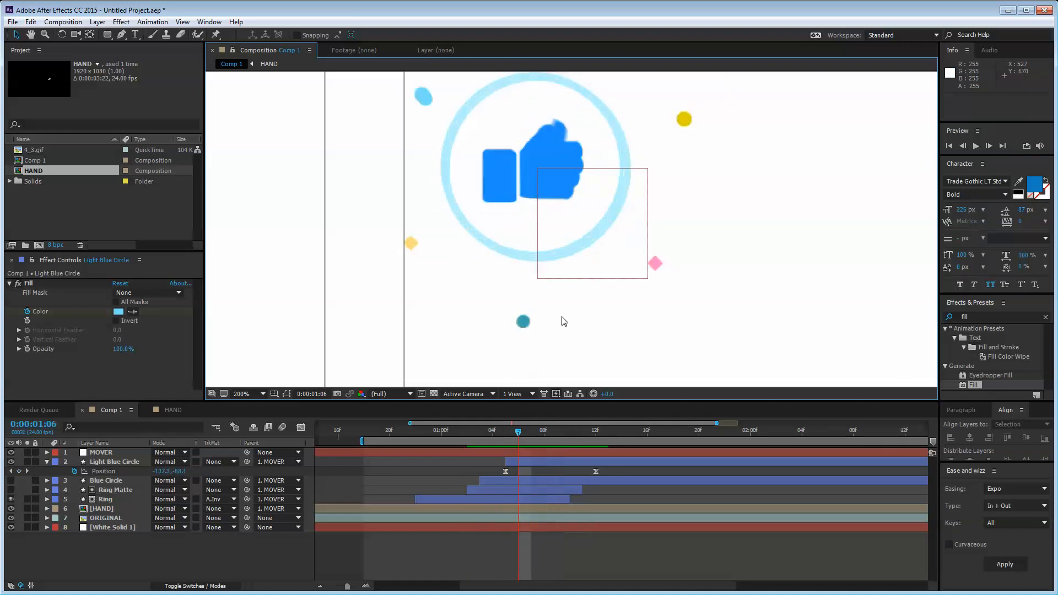
{"action": "key", "text": "Page_Up"}
{"action": "key", "text": "Page_Up"}
{"action": "key", "text": "Page_Up"}
{"action": "key", "text": "Page_Up"}
{"action": "key", "text": "Page_Down"}
{"action": "key", "text": "Page_Down"}
{"action": "key", "text": "Page_Down"}
{"action": "key", "text": "Page_Down"}
{"action": "key", "text": "Page_Down"}
{"action": "key", "text": "Page_Down"}
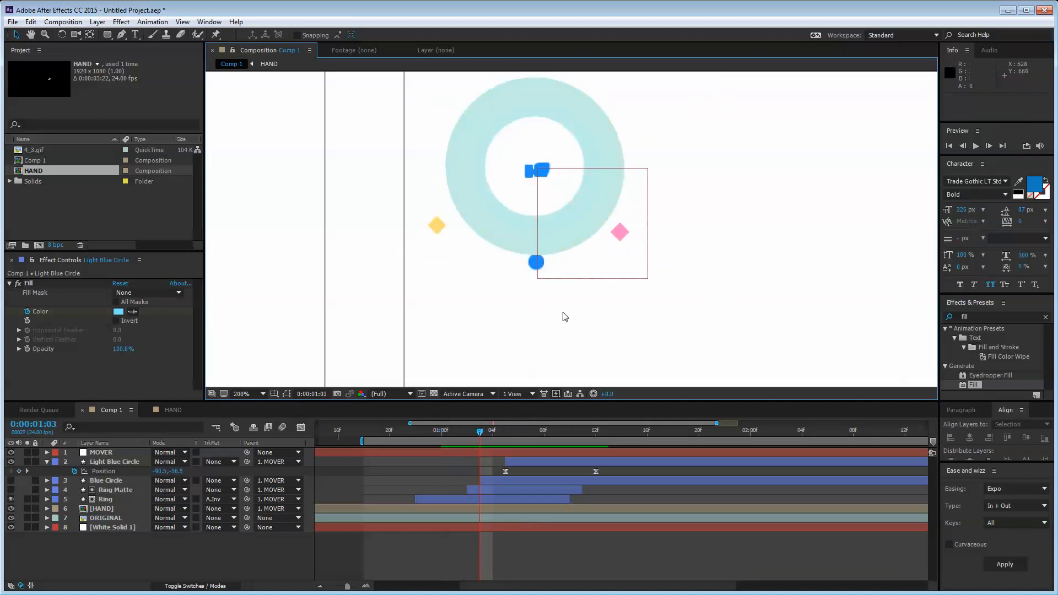
{"action": "key", "text": "Page_Down"}
{"action": "key", "text": "Page_Down"}
{"action": "key", "text": "Page_Down"}
{"action": "key", "text": "Page_Up"}
{"action": "key", "text": "Page_Up"}
{"action": "key", "text": "Page_Up"}
{"action": "key", "text": "Page_Up"}
{"action": "key", "text": "Page_Up"}
{"action": "key", "text": "Page_Up"}
{"action": "key", "text": "Page_Up"}
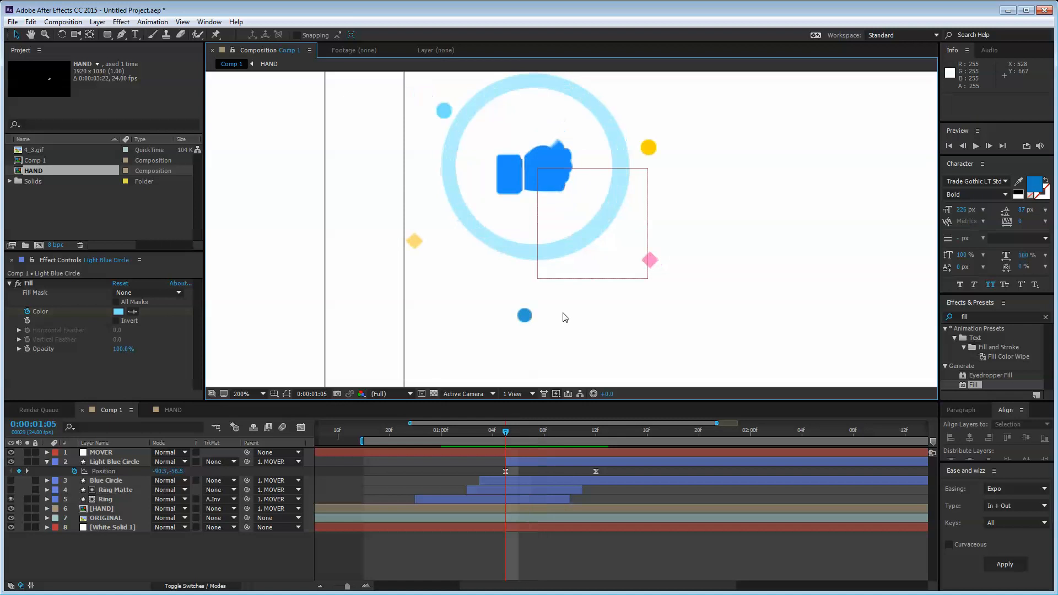
{"action": "key", "text": "Page_Down"}
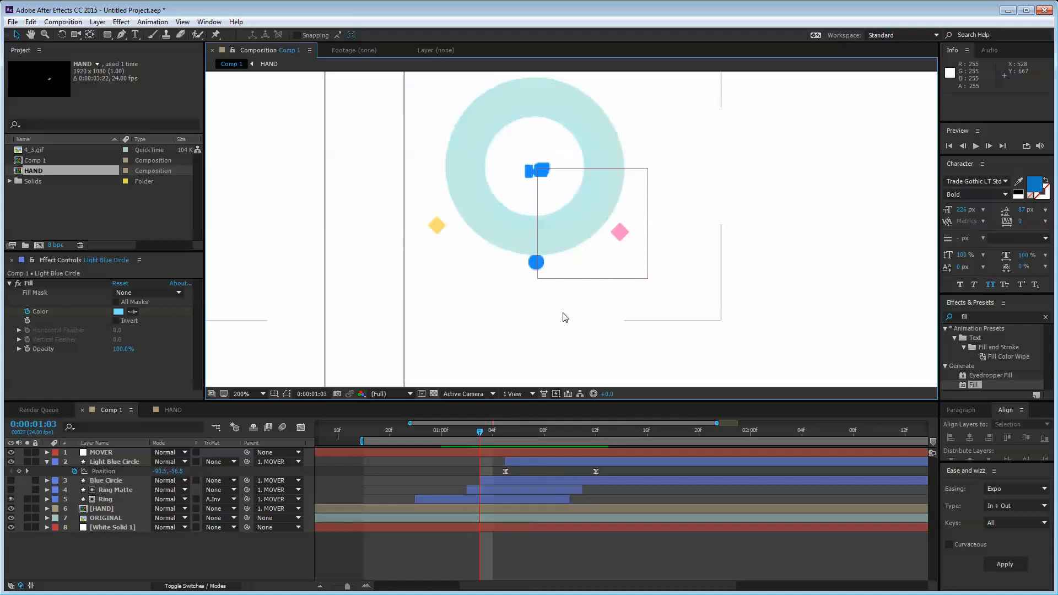
- Collapse Light Blue Circle's revealed Position property so every layer shows as a single row
{"action": "left_click", "coordinate": [171, 562]}
{"action": "key", "text": "ctrl+a"}
{"action": "key", "text": "u"}
{"action": "left_click", "coordinate": [179, 548]}
- Duplicate the Blue Circle layer and rename the copy Orange Square
{"action": "left_click", "coordinate": [116, 463]}
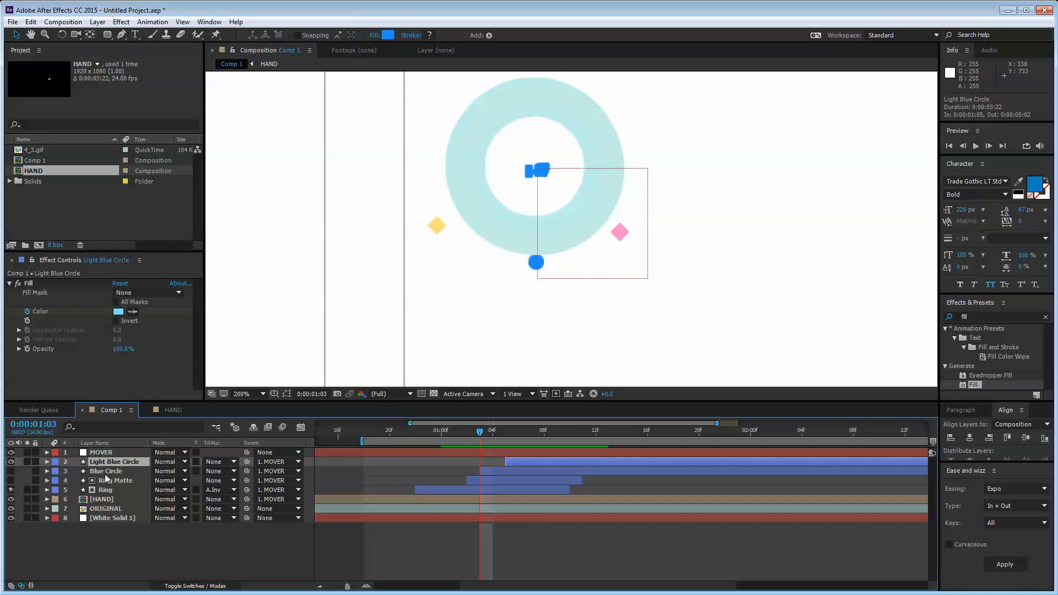
{"action": "left_click", "coordinate": [105, 472]}
{"action": "key", "text": "ctrl+d"}
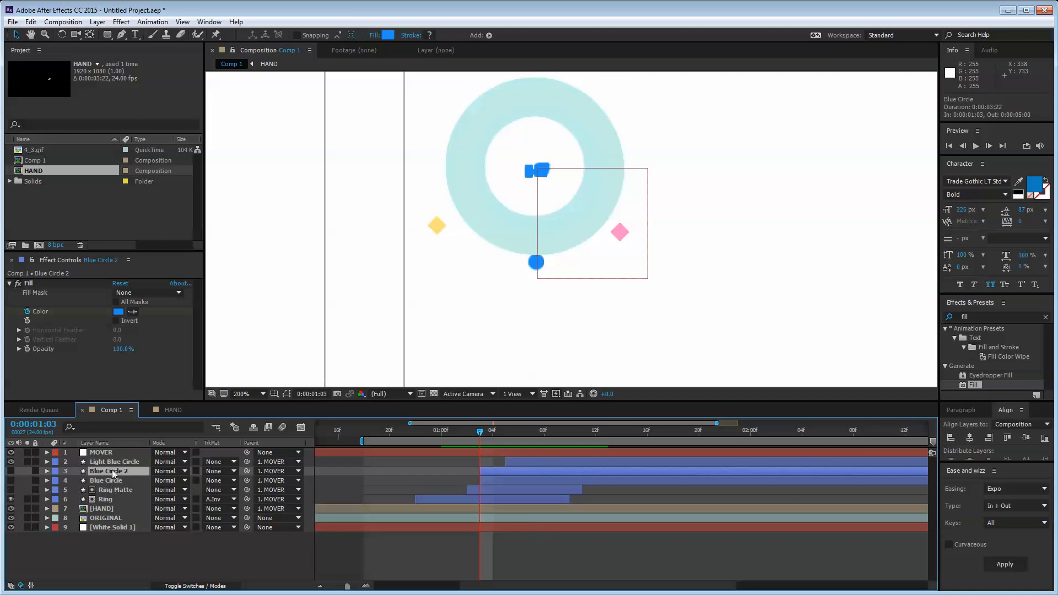
{"action": "key", "text": "Return"}
{"action": "type", "text": "0range Square"}
{"action": "key", "text": "Return"}
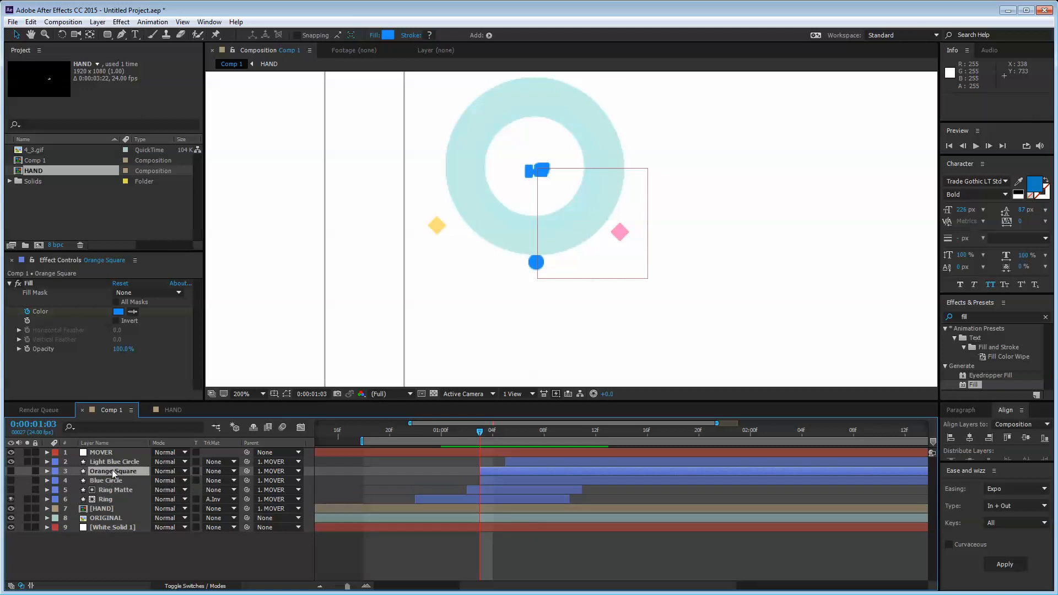
- Make Blue Circle visible with Orange Square hidden, and at 0:00:01:03 move Blue Circle onto the reference's blue dot, at about -3.0, 93.0
{"action": "left_click", "coordinate": [11, 471]}
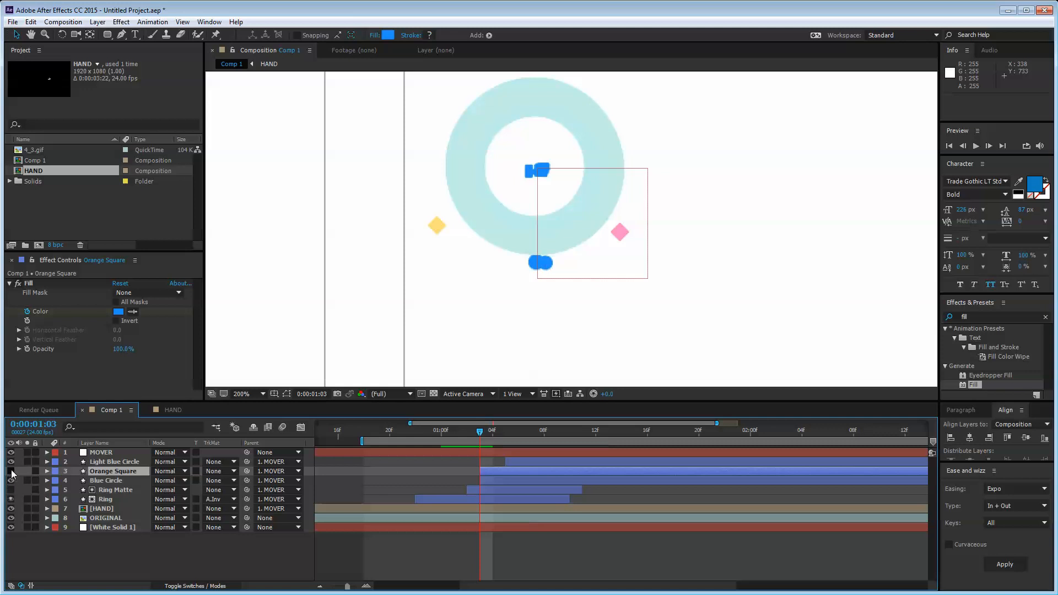
{"action": "left_click", "coordinate": [105, 480]}
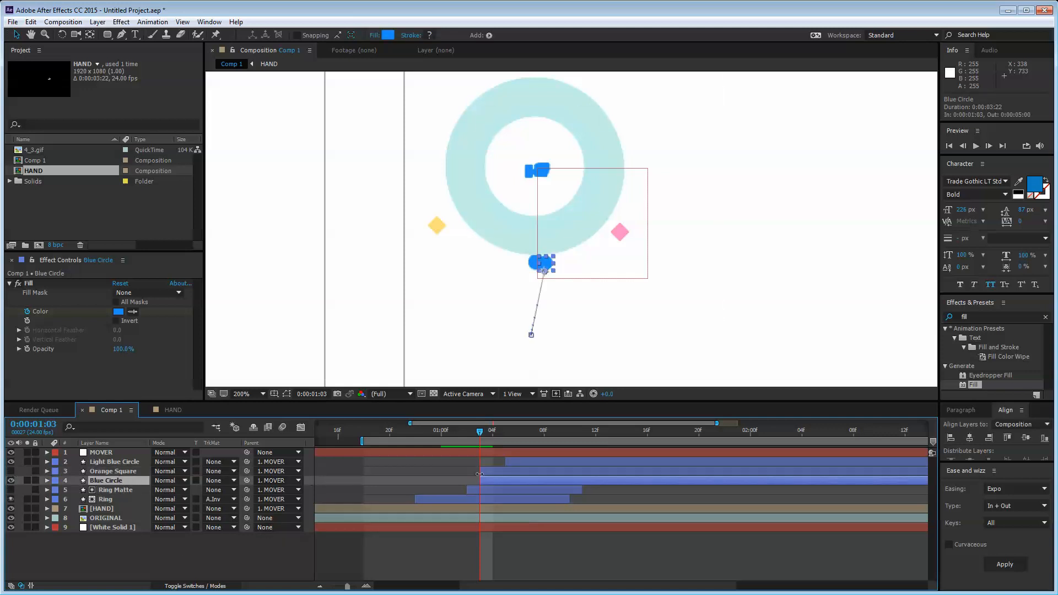
{"action": "key", "text": "p"}
{"action": "left_click_drag", "start_coordinate": [546, 269], "coordinate": [539, 264]}
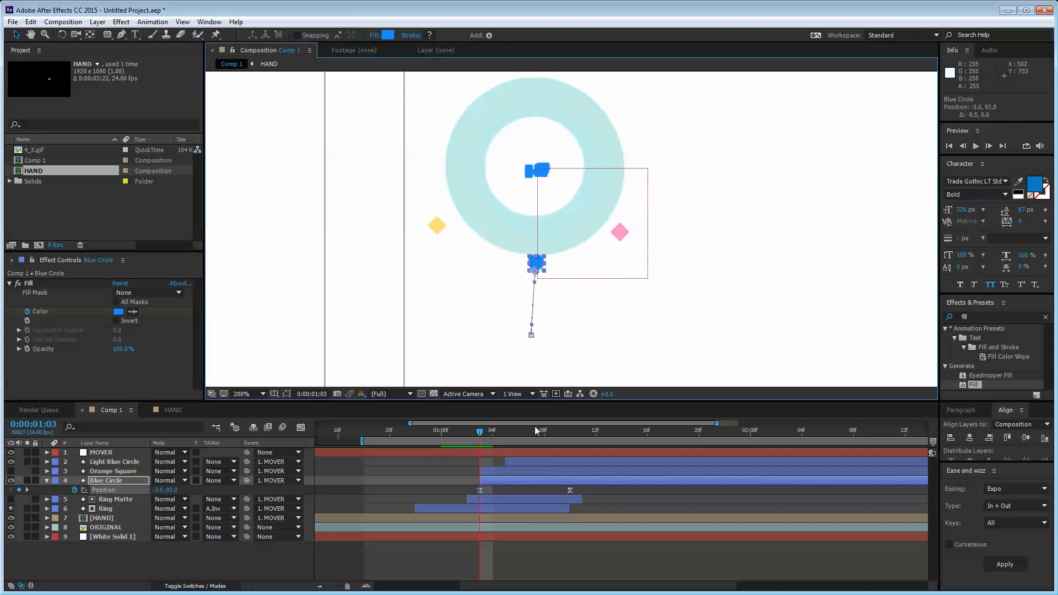
- At 0:00:01:10 move Blue Circle onto the reference's lower green dot, at about -16.5, 150.5, and compare its start at 0:00:01:03
{"action": "left_click", "coordinate": [572, 433]}
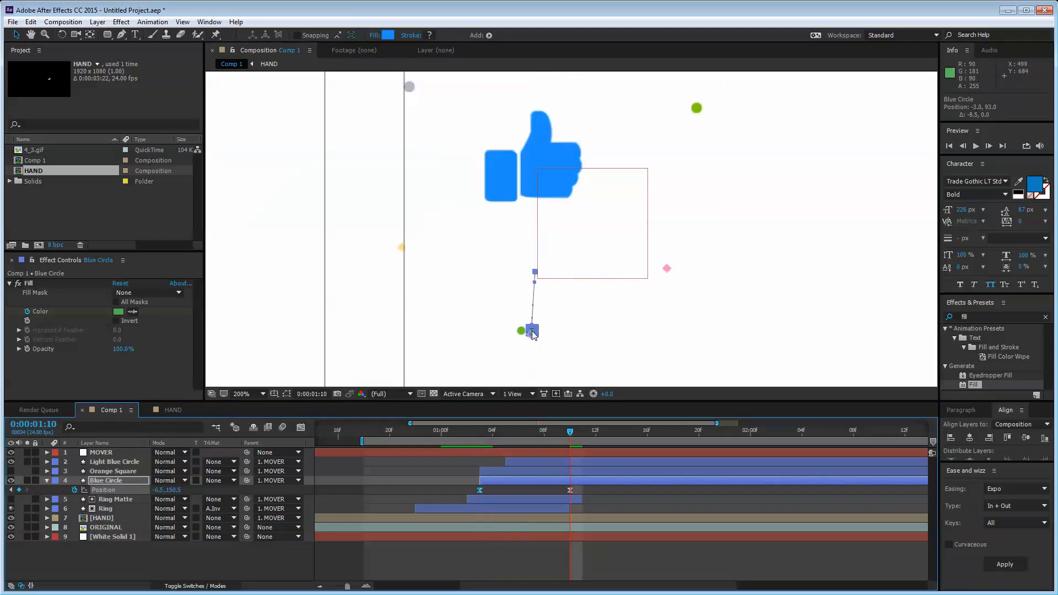
{"action": "left_click_drag", "start_coordinate": [532, 334], "coordinate": [521, 335]}
{"action": "left_click", "coordinate": [455, 473]}
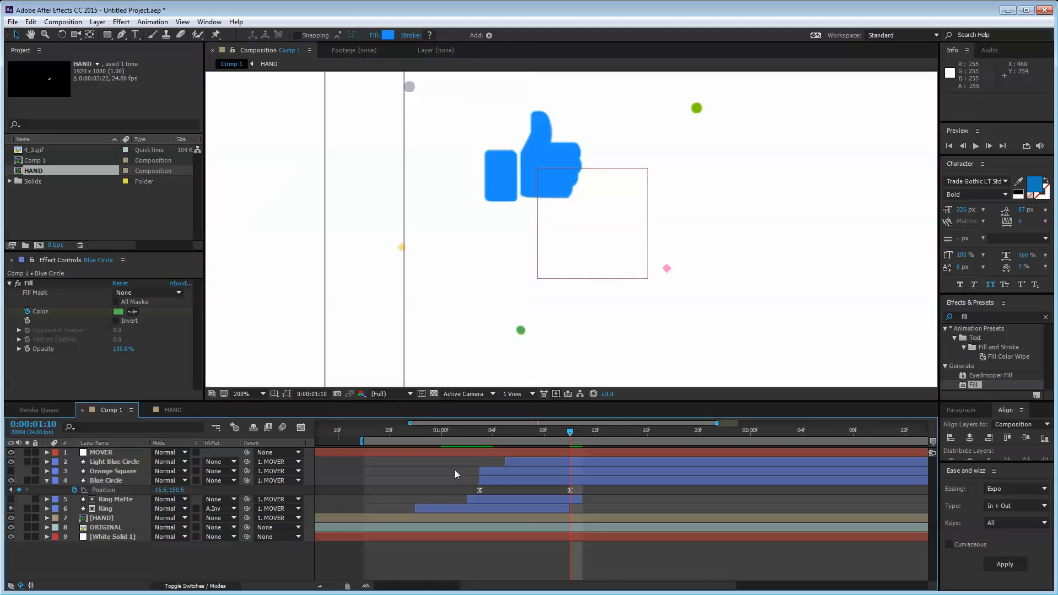
{"action": "left_click_drag", "start_coordinate": [567, 433], "coordinate": [480, 426]}
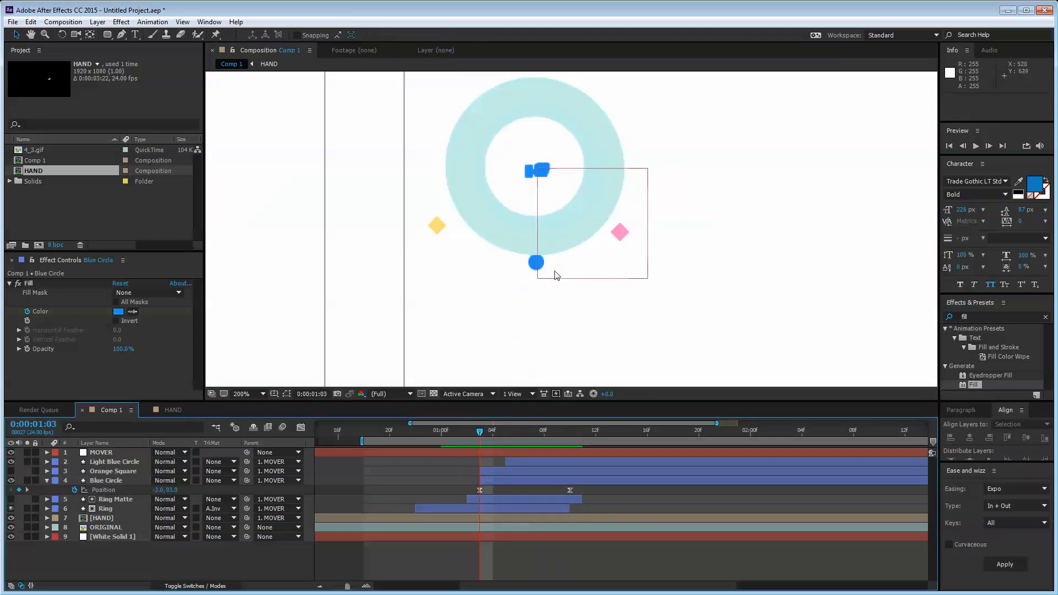
- Hide Light Blue Circle and Blue Circle, make Orange Square visible, and go to 0:00:01:07
{"action": "left_click", "coordinate": [577, 427]}
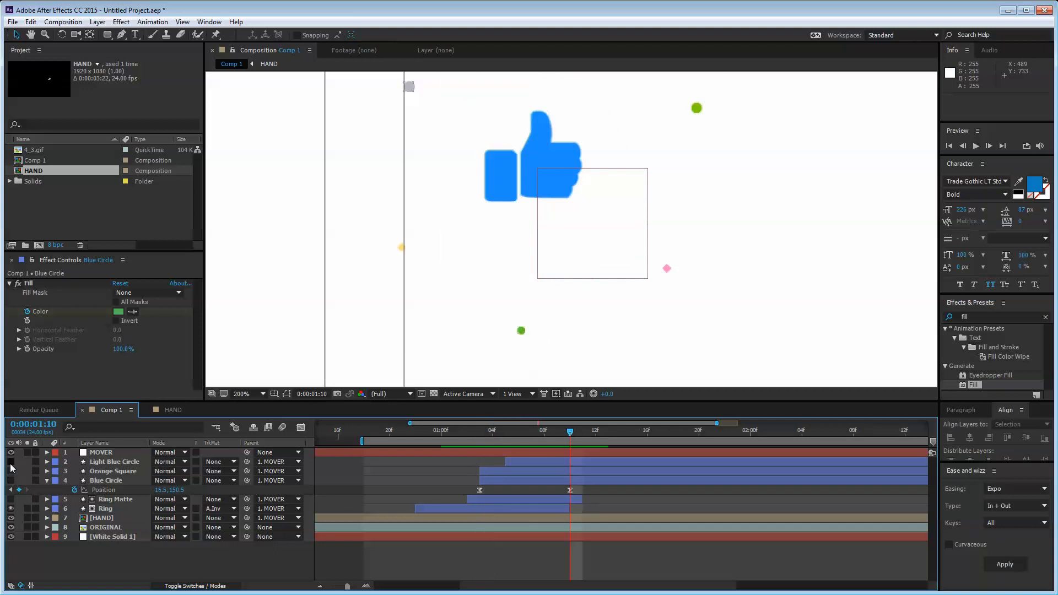
{"action": "left_click", "coordinate": [110, 471]}
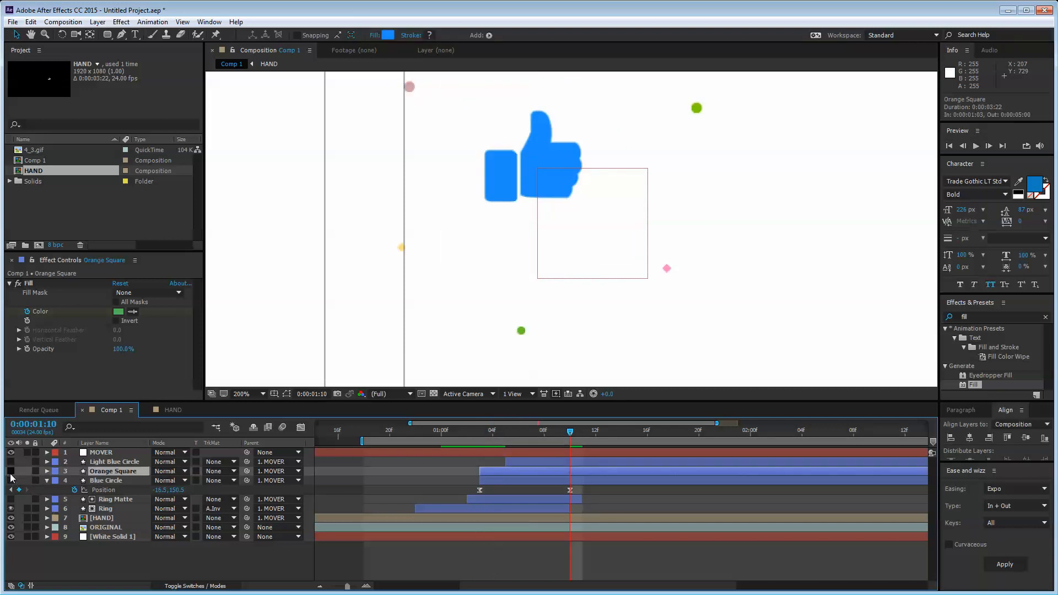
{"action": "left_click", "coordinate": [11, 470]}
{"action": "left_click", "coordinate": [531, 431]}
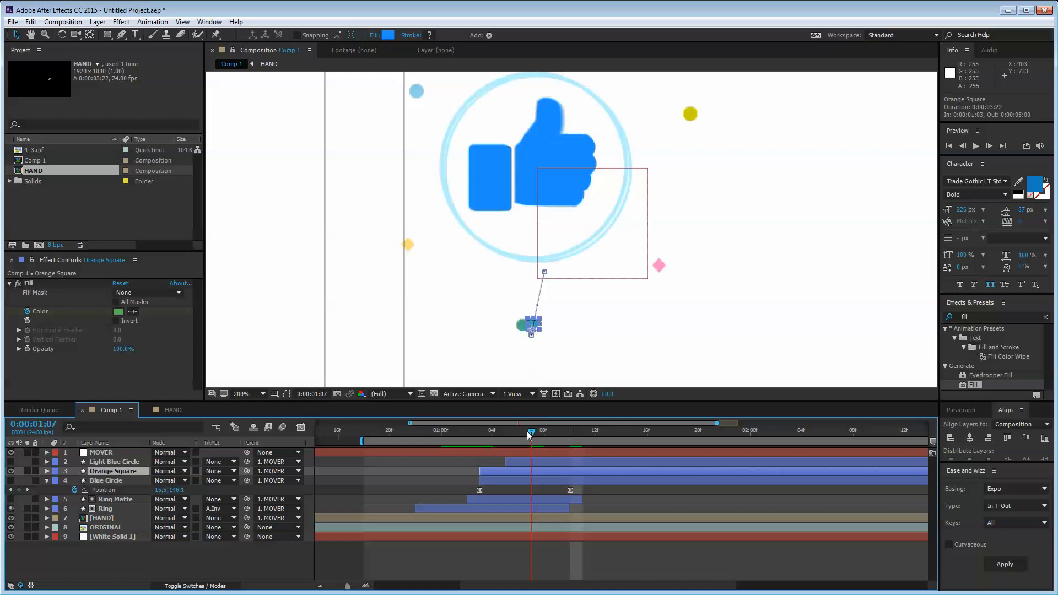
{"action": "left_click", "coordinate": [524, 554]}
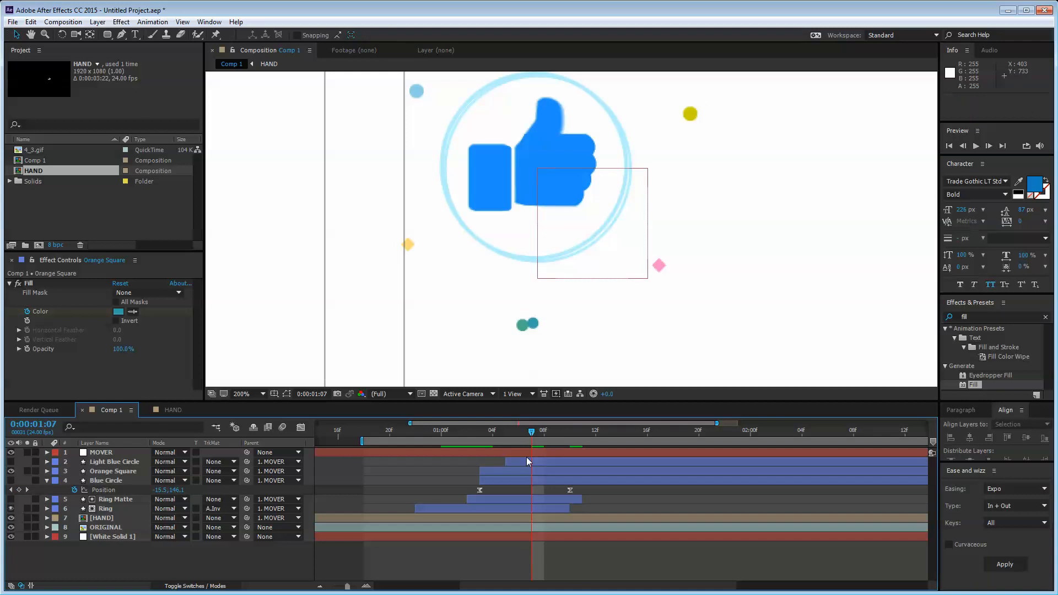
- Add a rectangle path to the contents of Orange Square
{"action": "left_click", "coordinate": [109, 472]}
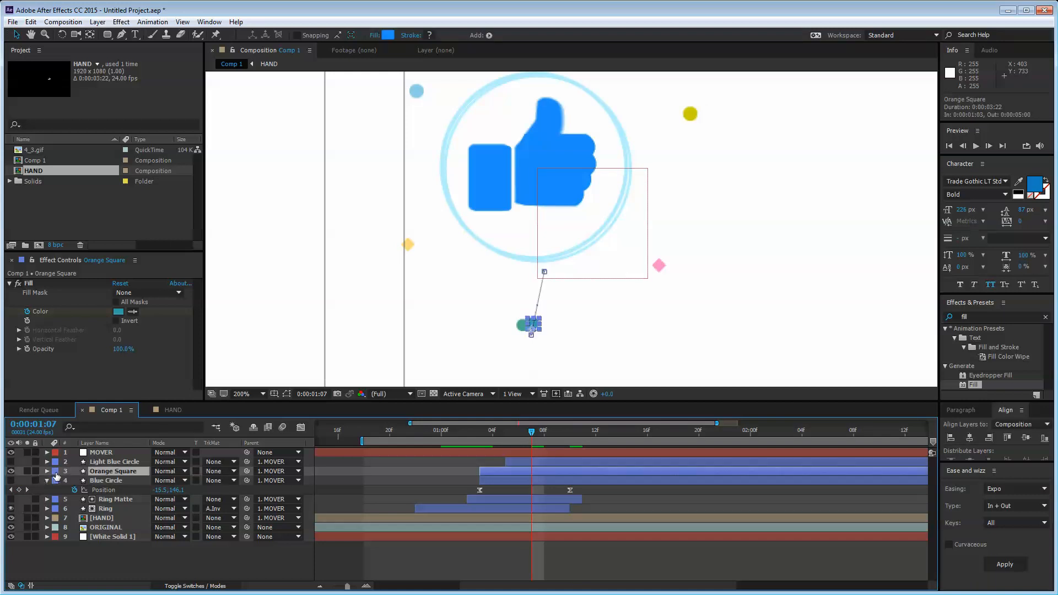
{"action": "left_click", "coordinate": [47, 471]}
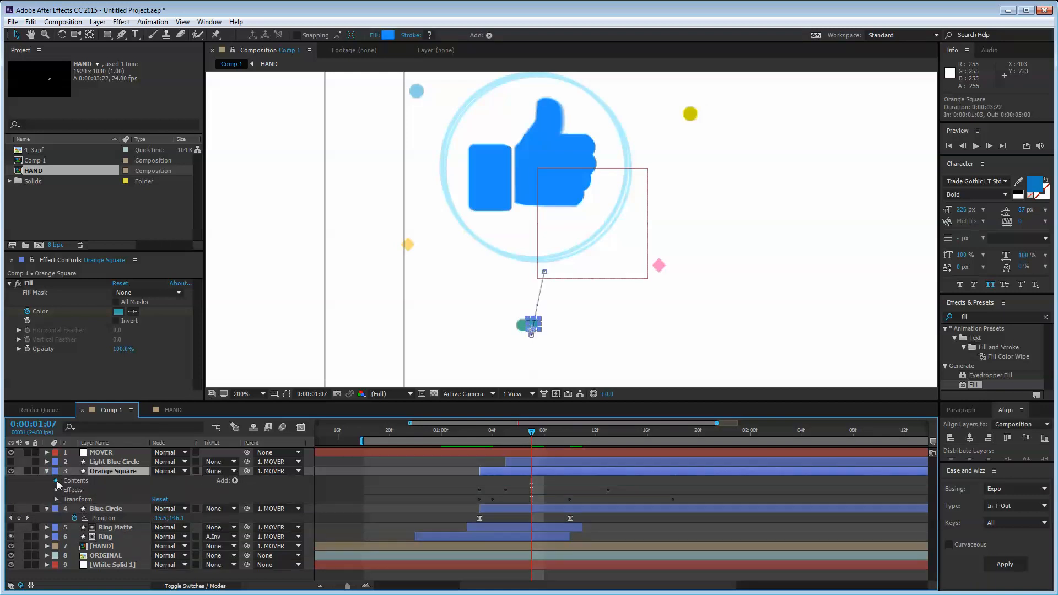
{"action": "left_click", "coordinate": [56, 481]}
{"action": "left_click", "coordinate": [74, 489]}
{"action": "left_click", "coordinate": [65, 490]}
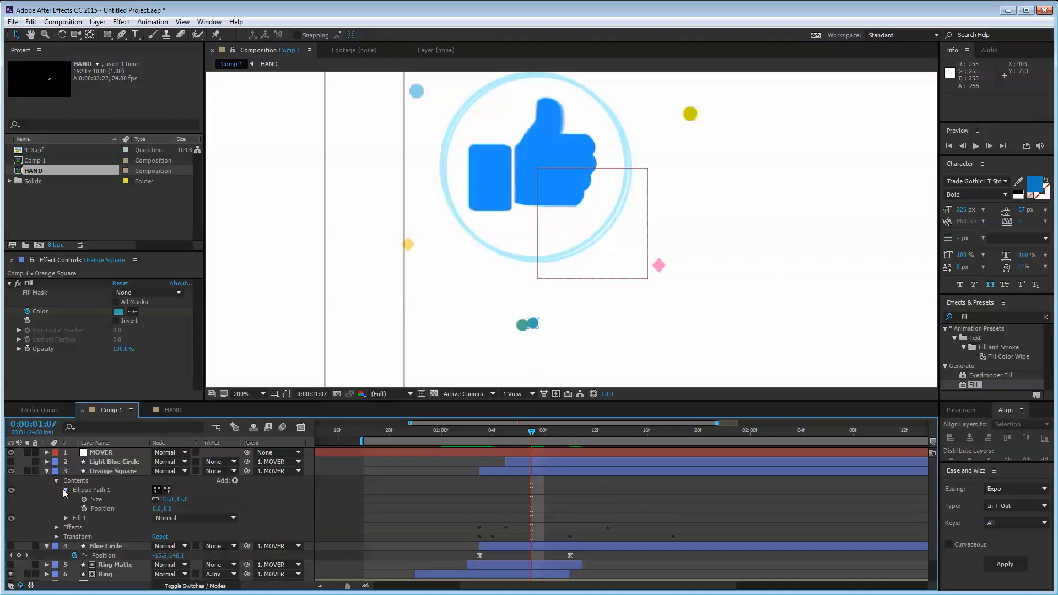
{"action": "left_click", "coordinate": [231, 481]}
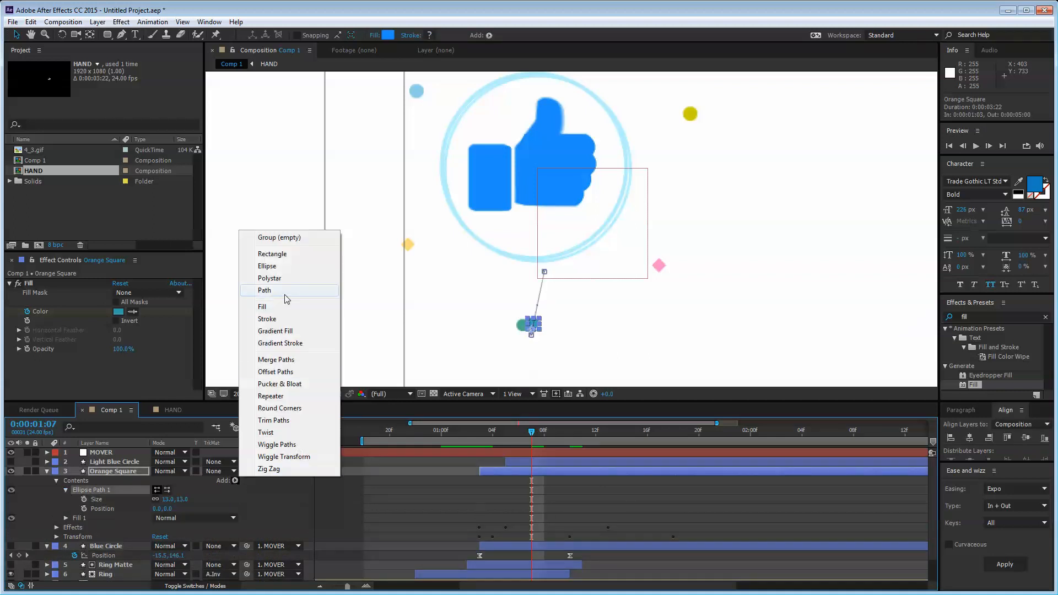
{"action": "left_click", "coordinate": [283, 256]}
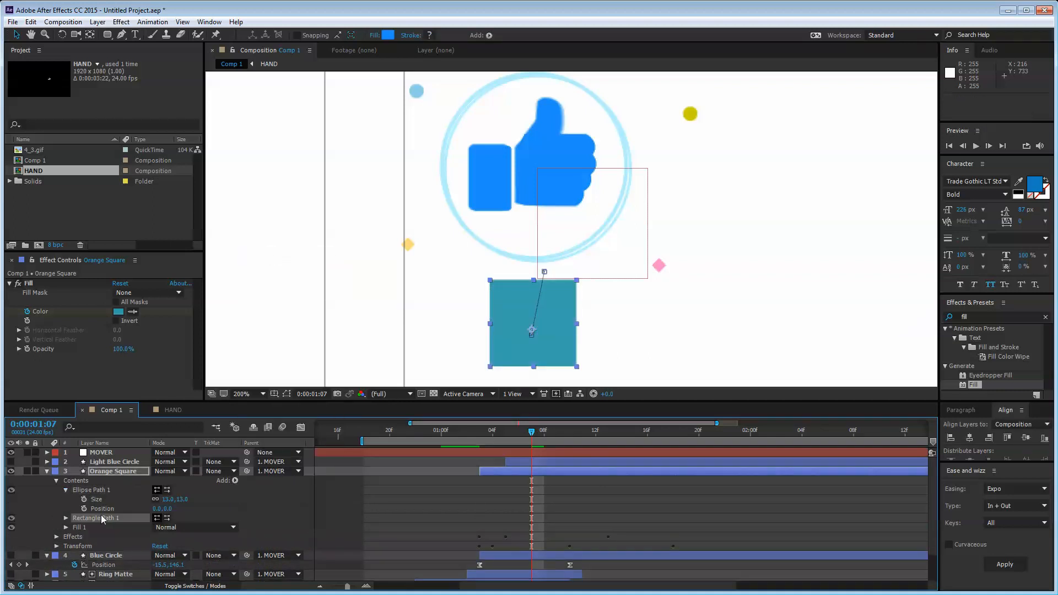
- Set the new rectangle path's size to 13 by 13 and delete the ellipse path from Orange Square
{"action": "left_click", "coordinate": [66, 518]}
{"action": "type", "text": "13"}
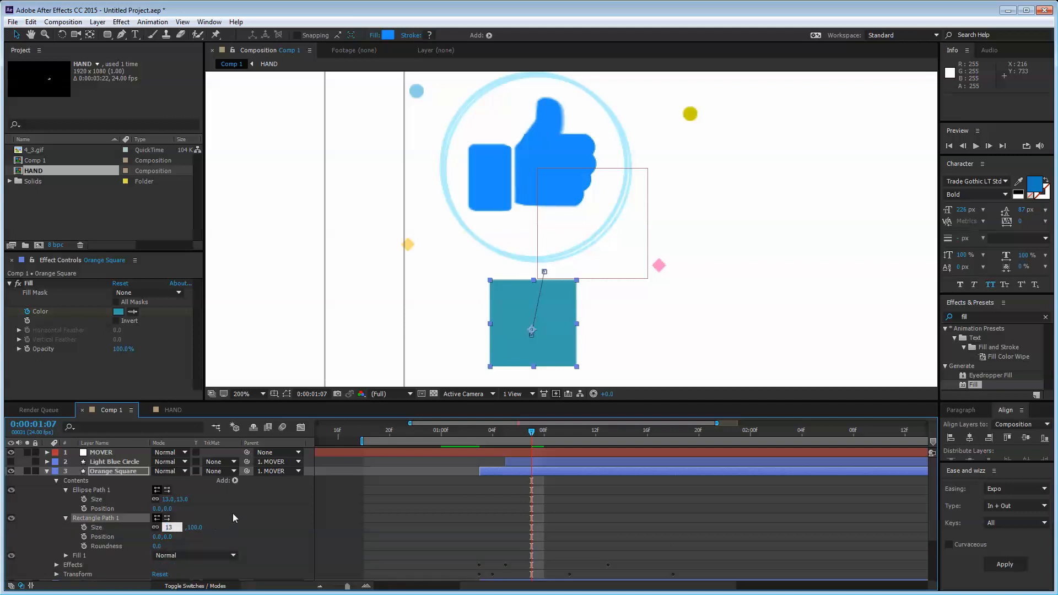
{"action": "left_click", "coordinate": [232, 513]}
{"action": "left_click", "coordinate": [96, 490]}
{"action": "key", "text": "Delete"}
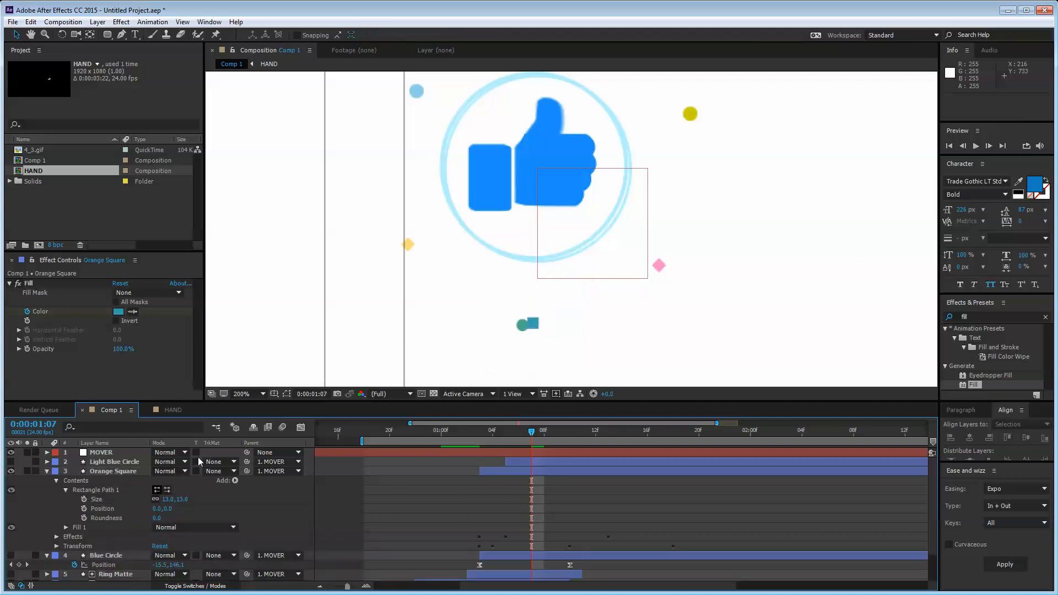
- Set Orange Square's rotation to -45° so it forms a diamond
{"action": "left_click", "coordinate": [534, 325]}
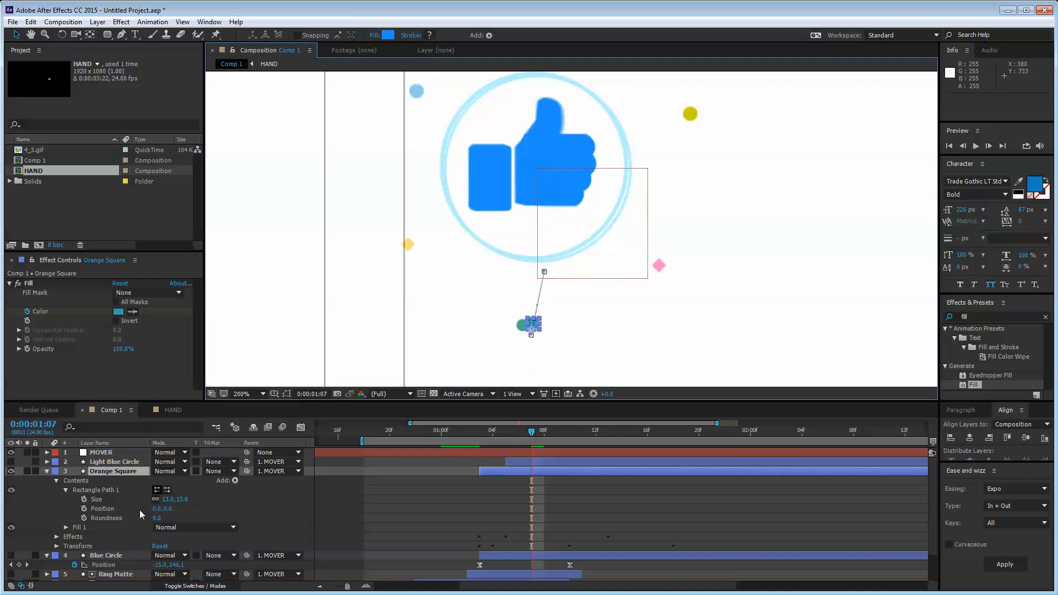
{"action": "key", "text": "r"}
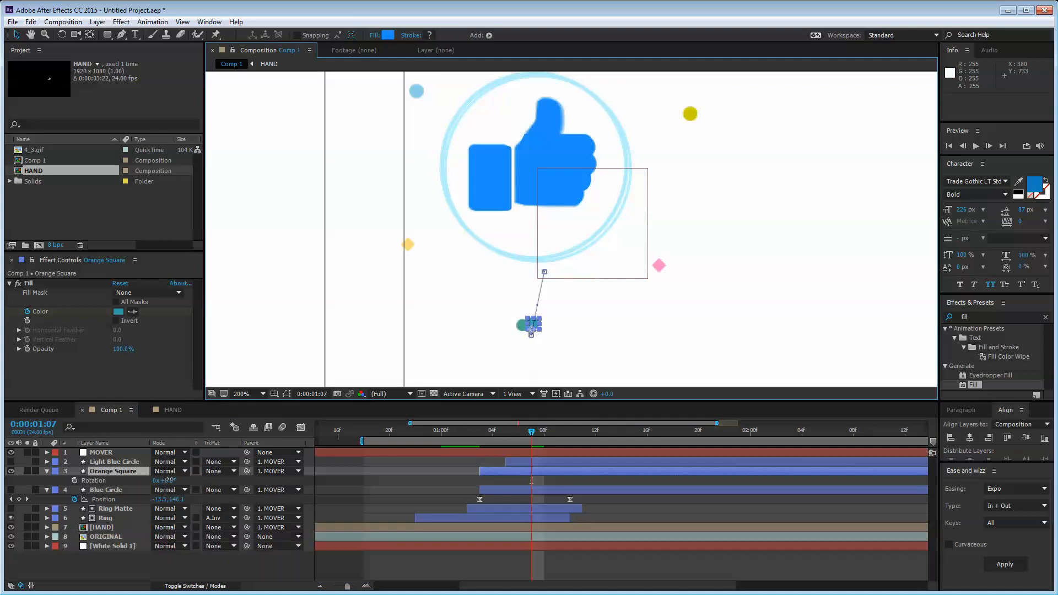
{"action": "left_click_drag", "start_coordinate": [157, 480], "coordinate": [160, 479]}
{"action": "key", "text": "ctrl+z"}
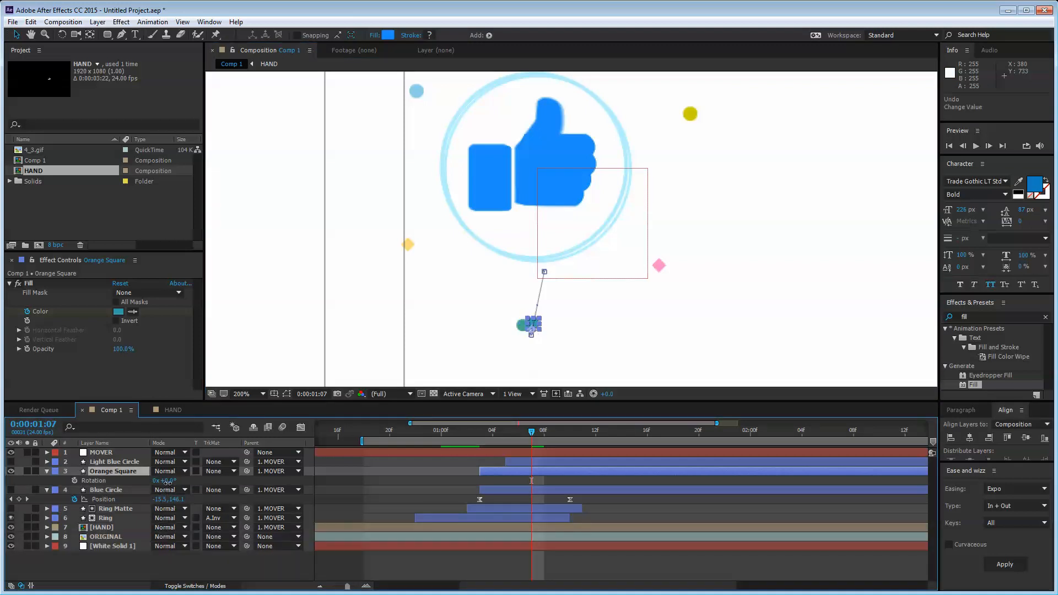
{"action": "type", "text": "45"}
{"action": "key", "text": "Return"}
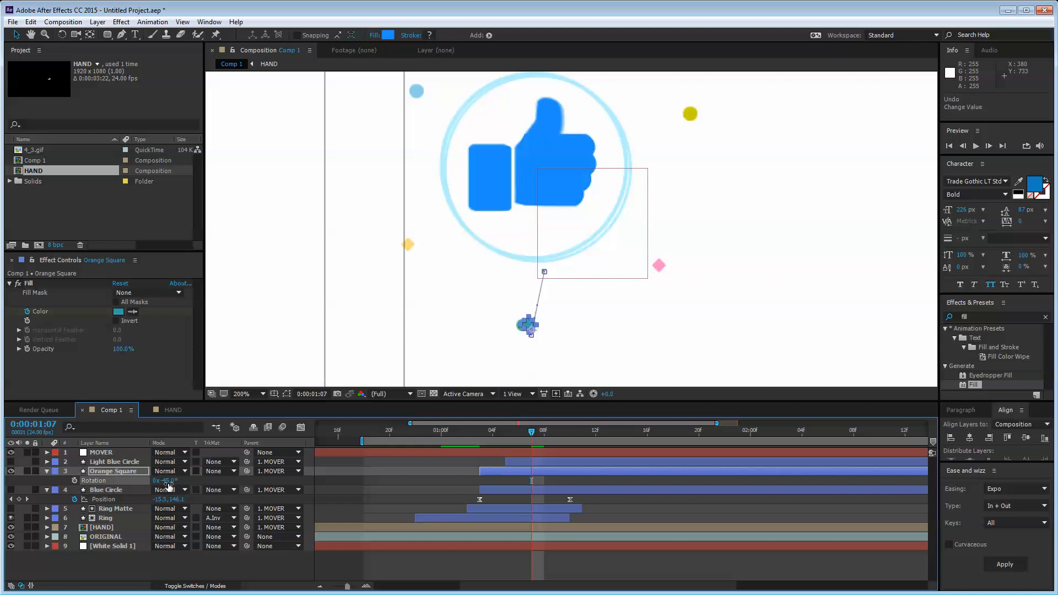
{"action": "left_click", "coordinate": [244, 576]}
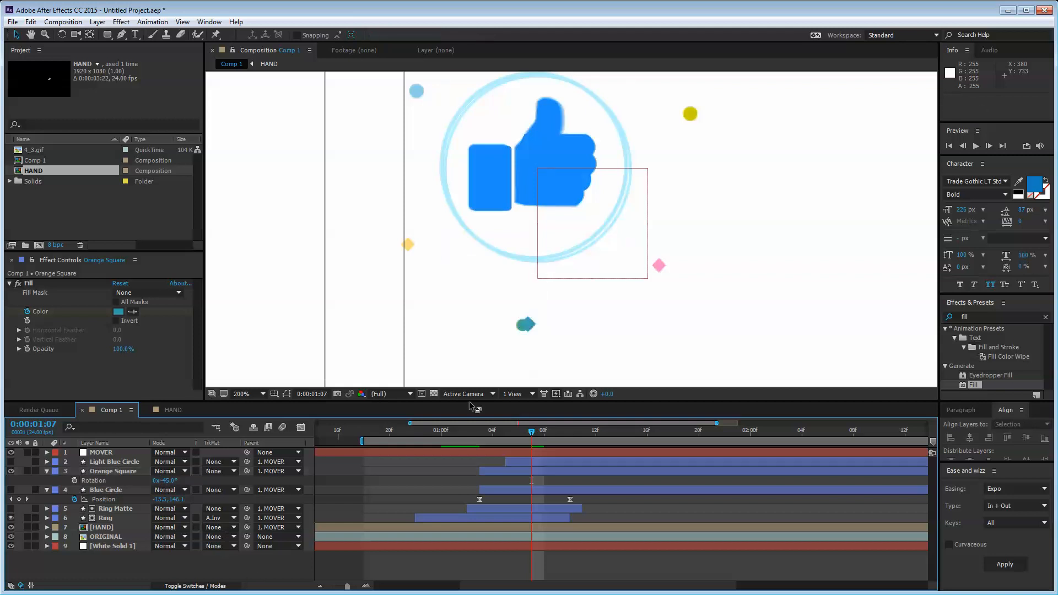
- At 0:00:01:03 move Orange Square onto the reference's yellow diamond, at about -86.8, 57.8
{"action": "left_click", "coordinate": [531, 325]}
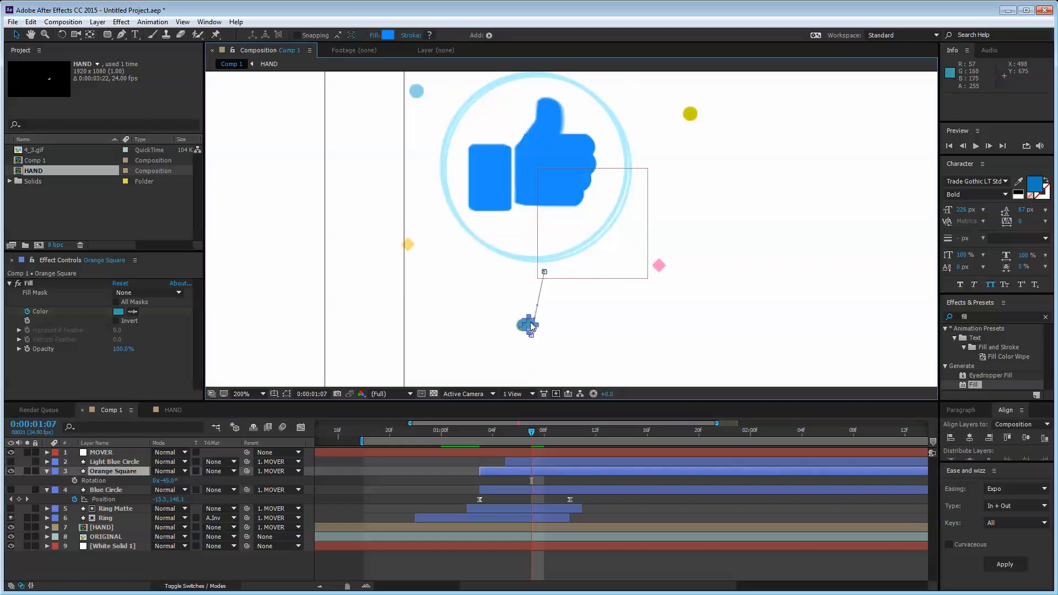
{"action": "left_click", "coordinate": [483, 430]}
{"action": "key", "text": "period"}
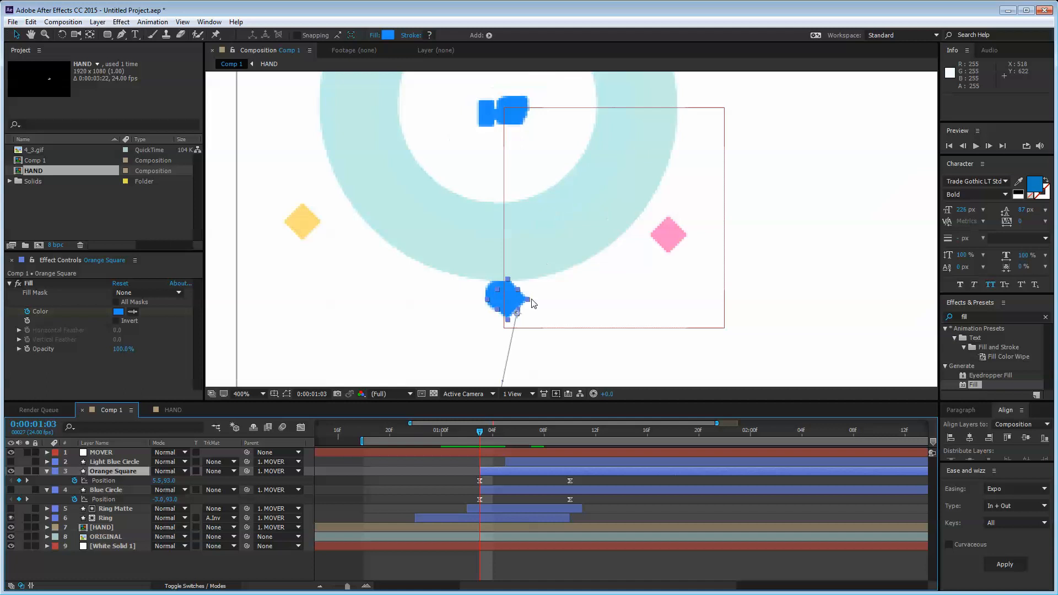
{"action": "left_click_drag", "start_coordinate": [515, 308], "coordinate": [311, 228]}
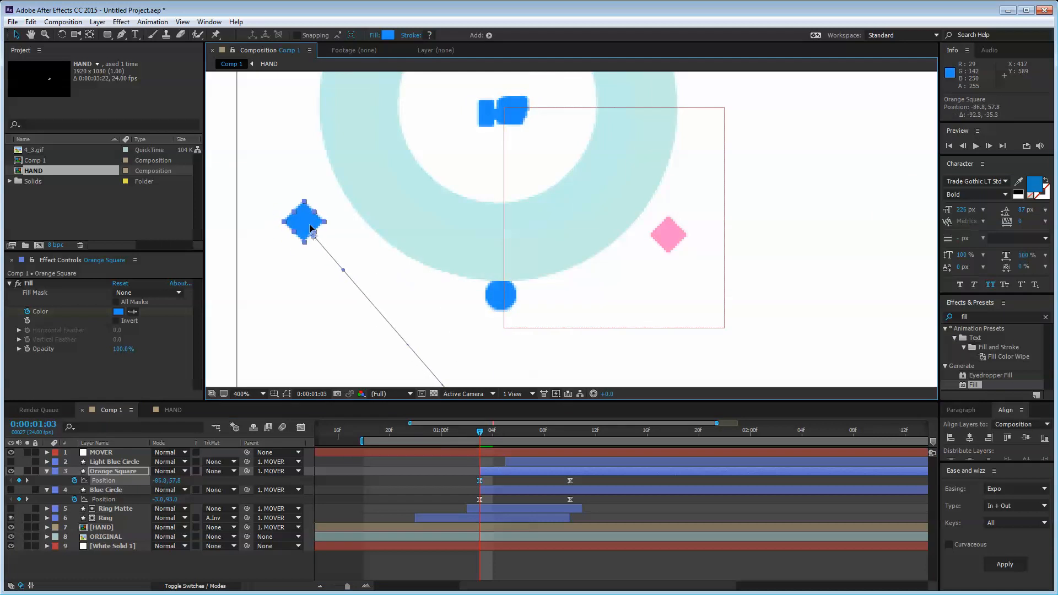
- At 0:00:01:10 move Orange Square onto the reference's yellow diamond, at about -120.8, 75.5, undoing any accidental scaling
{"action": "key", "text": "comma"}
{"action": "left_click_drag", "start_coordinate": [484, 276], "coordinate": [572, 272]}
{"action": "left_click", "coordinate": [569, 430]}
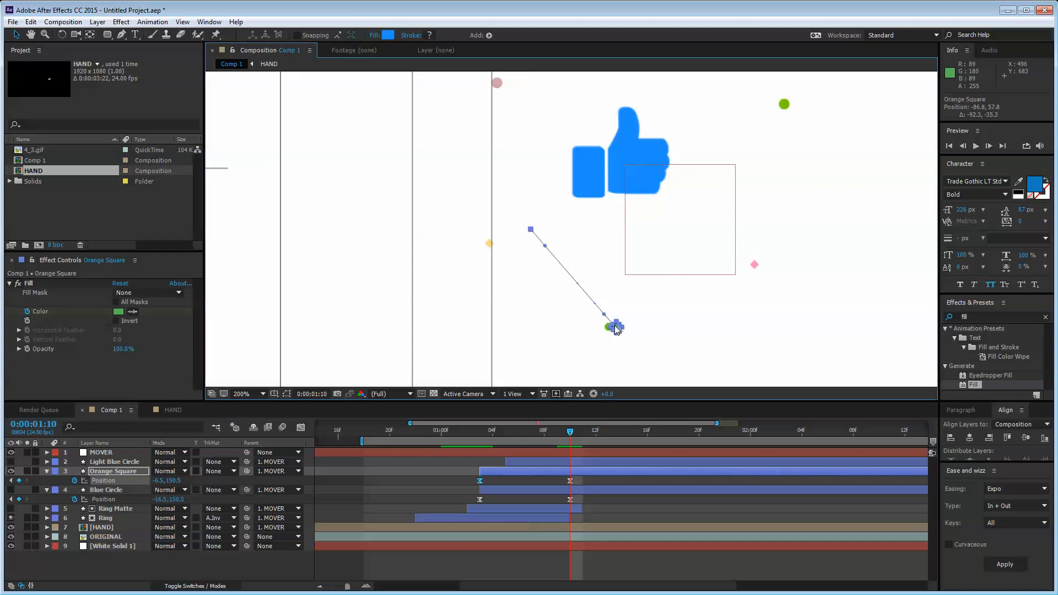
{"action": "left_click_drag", "start_coordinate": [611, 324], "coordinate": [619, 335]}
{"action": "key", "text": "ctrl+z"}
{"action": "key", "text": "period"}
{"action": "left_click_drag", "start_coordinate": [629, 370], "coordinate": [602, 210]}
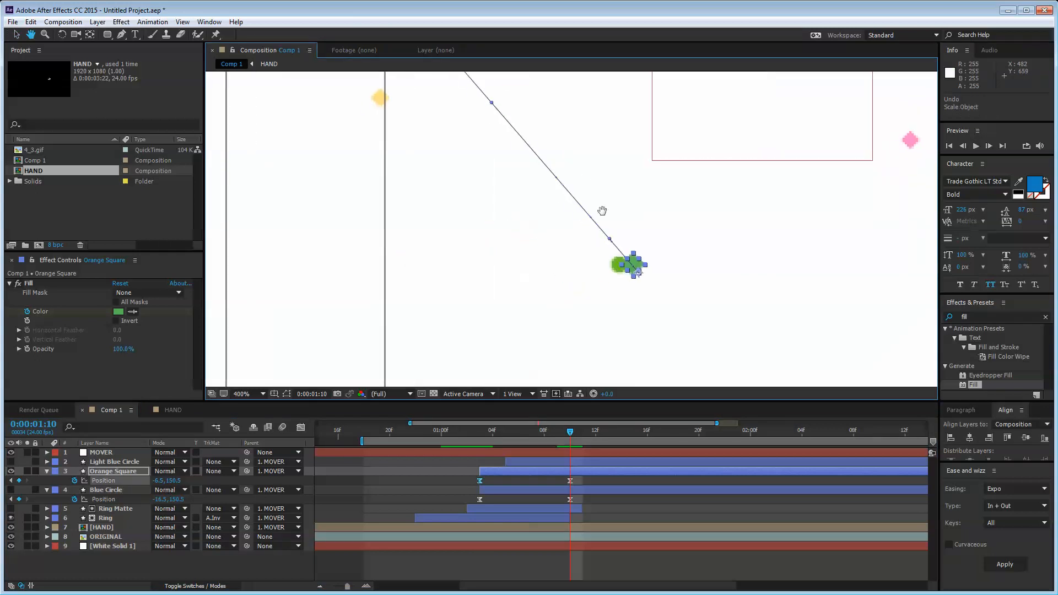
{"action": "left_click_drag", "start_coordinate": [626, 258], "coordinate": [444, 132]}
{"action": "key", "text": "ctrl+z"}
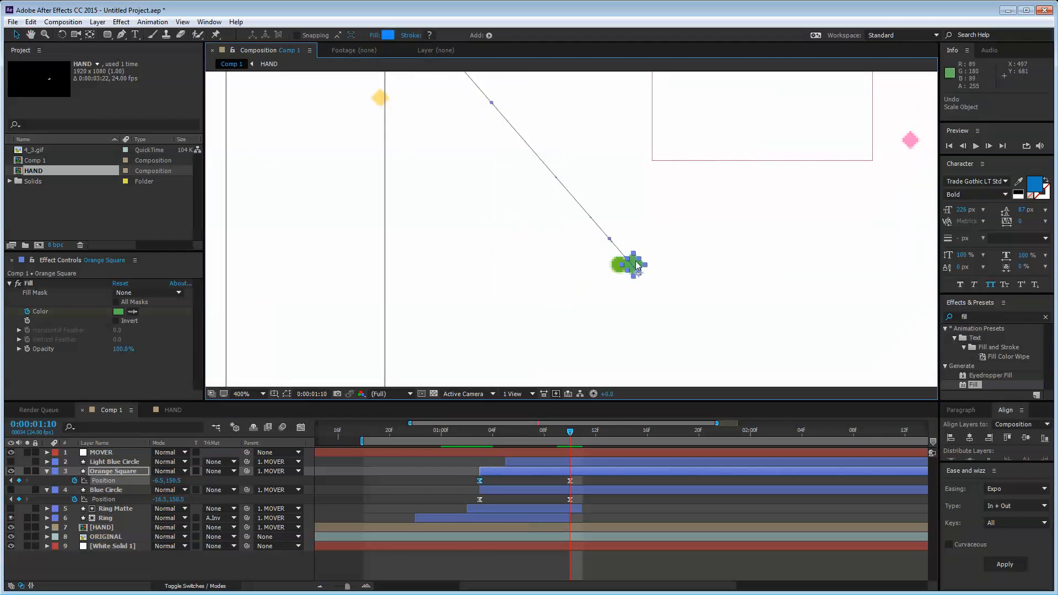
{"action": "left_click_drag", "start_coordinate": [631, 269], "coordinate": [377, 103]}
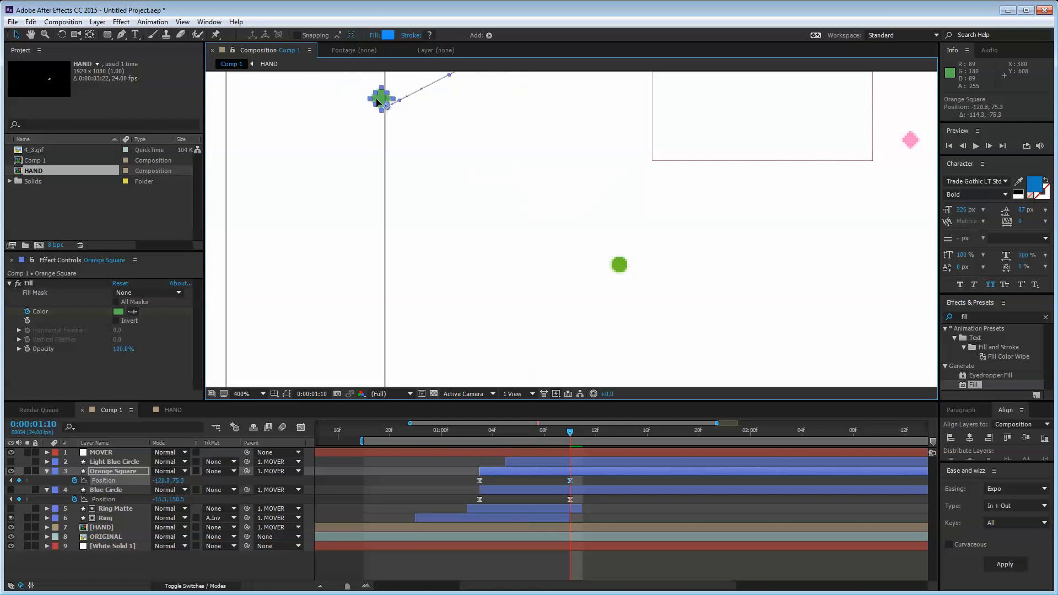
- Shift Orange Square's anchor point from its lower corner toward the diamond's center with the Pan Behind tool
{"action": "left_click_drag", "start_coordinate": [434, 173], "coordinate": [537, 312]}
{"action": "left_click", "coordinate": [91, 34]}
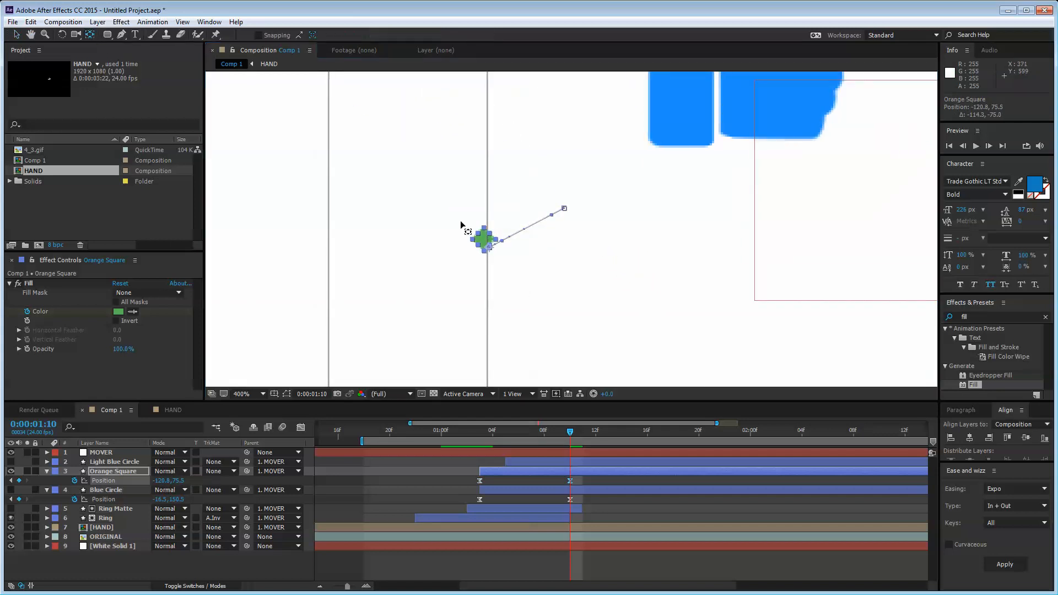
{"action": "left_click_drag", "start_coordinate": [489, 250], "coordinate": [477, 248]}
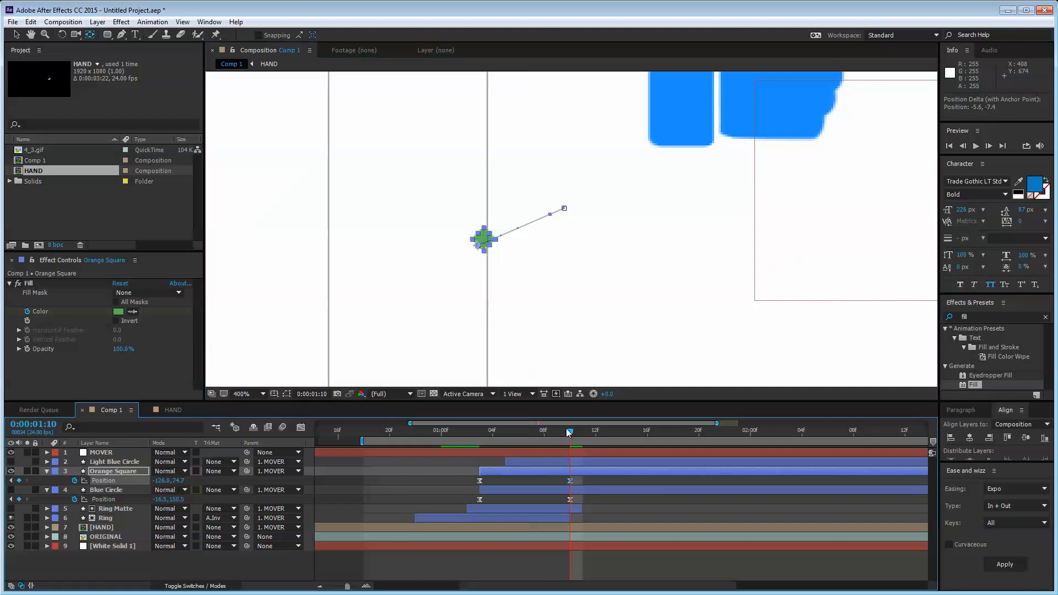
- At 0:00:01:03 realign Orange Square with the reference's yellow diamond, at about -96.8, 57.0
{"action": "left_click_drag", "start_coordinate": [566, 428], "coordinate": [477, 429]}
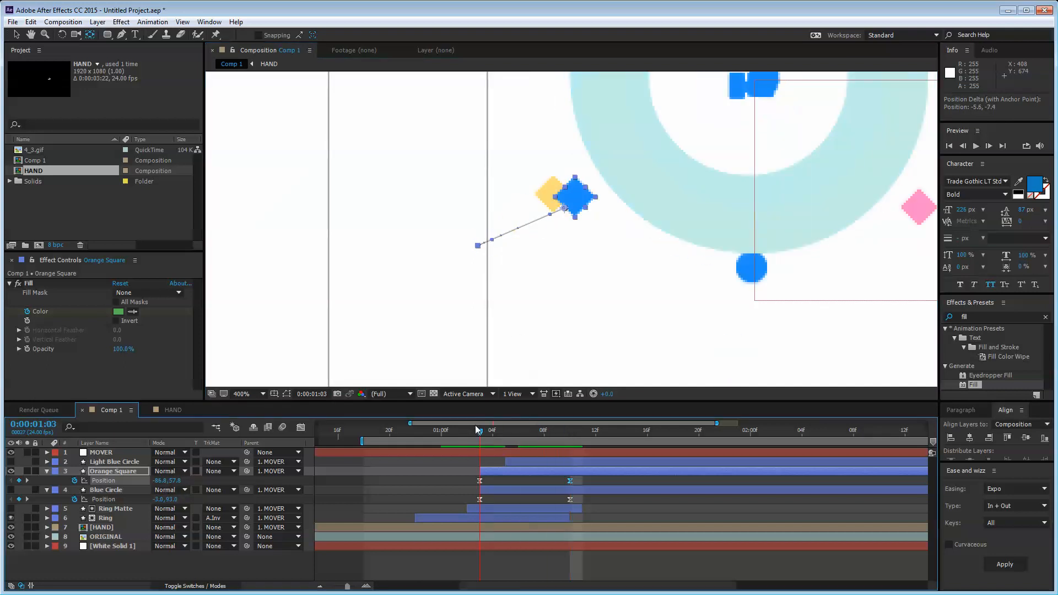
{"action": "left_click", "coordinate": [16, 34]}
{"action": "left_click_drag", "start_coordinate": [577, 195], "coordinate": [554, 193]}
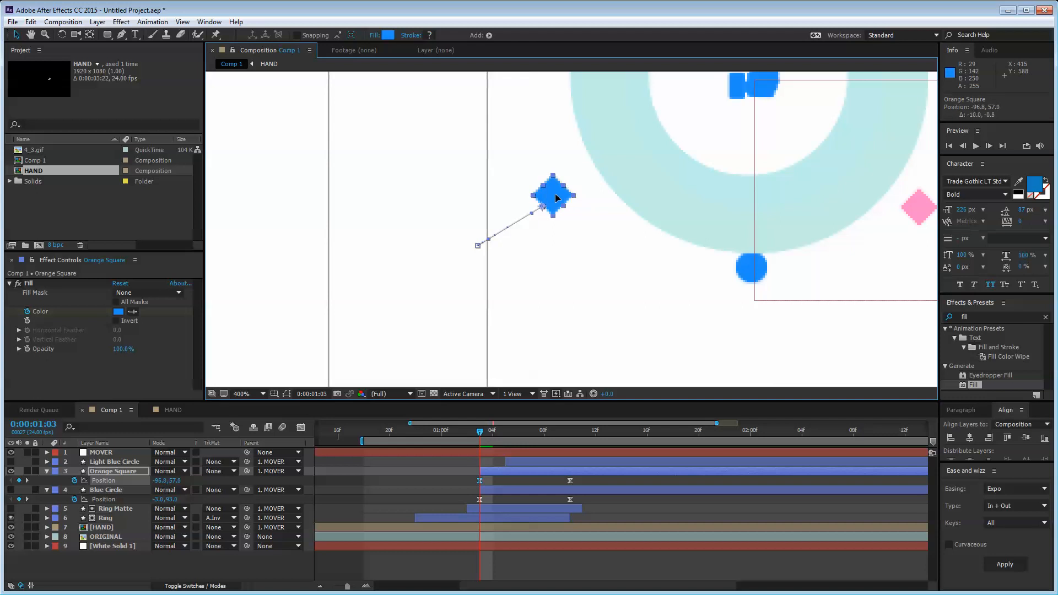
- Hide Orange Square, reveal its animated properties and delete all of its Fill color keyframes
{"action": "left_click", "coordinate": [11, 471]}
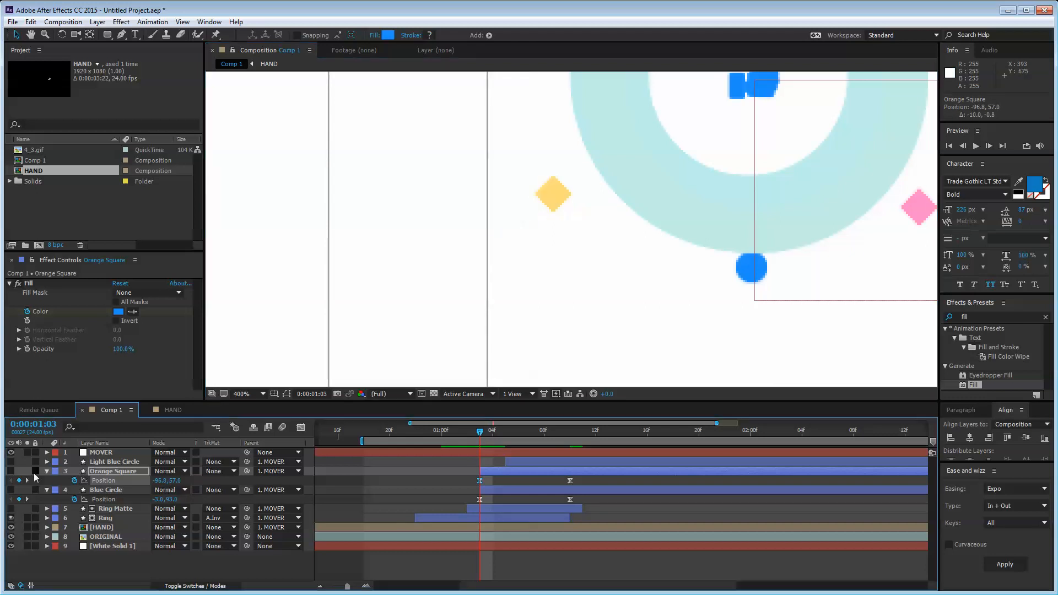
{"action": "key", "text": "u"}
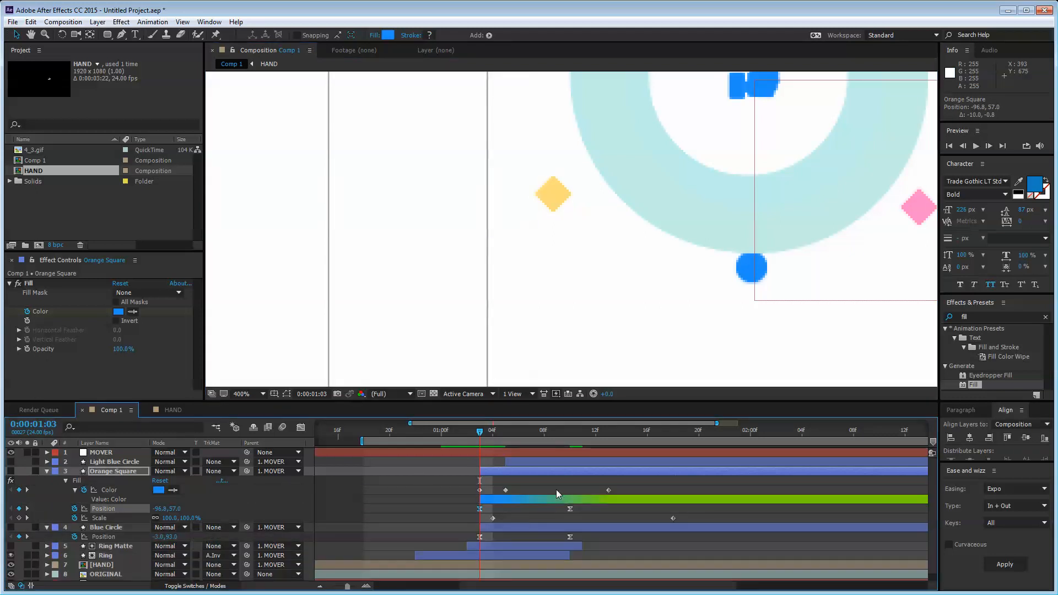
{"action": "left_click_drag", "start_coordinate": [661, 482], "coordinate": [420, 495]}
{"action": "key", "text": "Delete"}
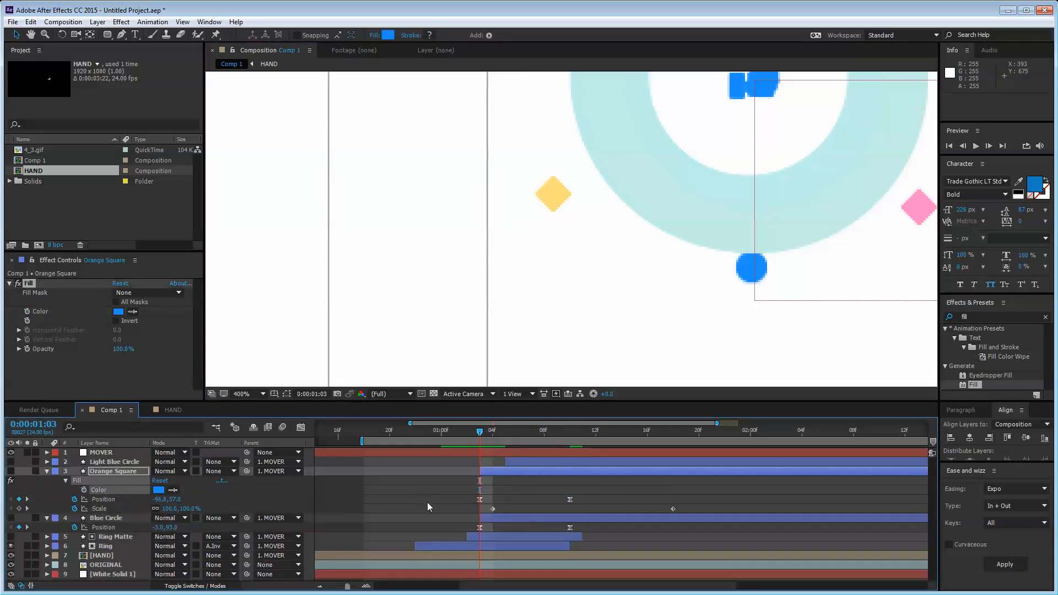
- Sample the reference's yellow diamond as Orange Square's Fill color and advance to 0:00:01:07
{"action": "left_click", "coordinate": [478, 467]}
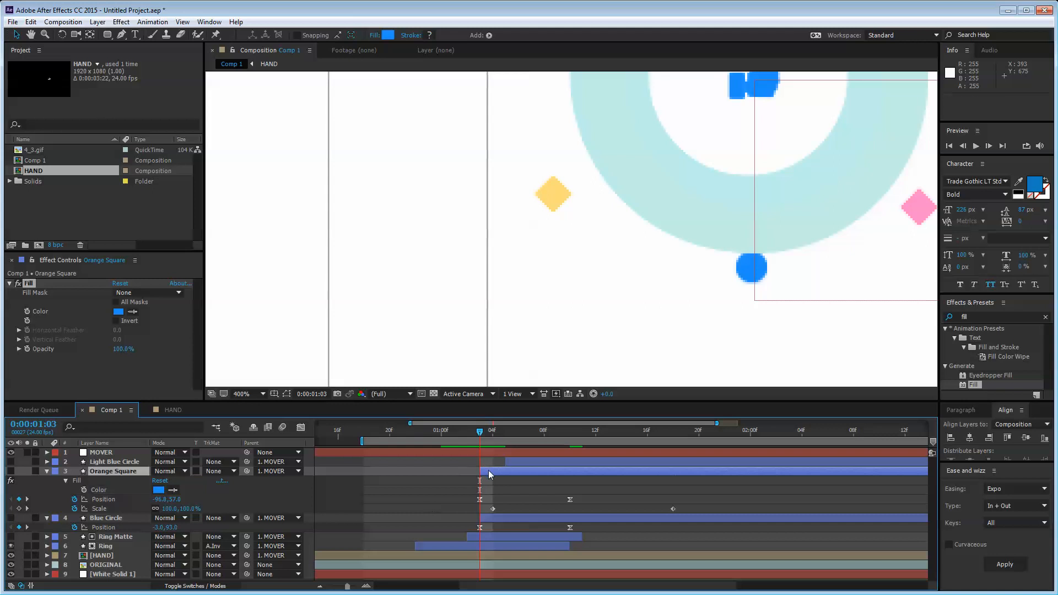
{"action": "left_click", "coordinate": [553, 191]}
{"action": "key", "text": "Page_Down"}
{"action": "key", "text": "Page_Down"}
{"action": "key", "text": "Page_Down"}
{"action": "key", "text": "Page_Down"}
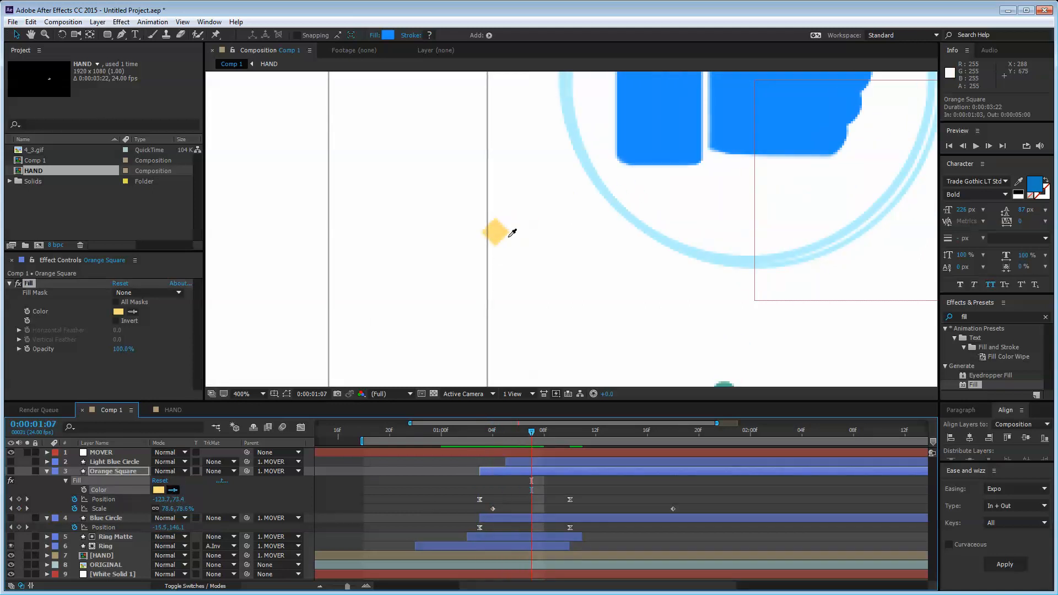
- Try keyframing Orange Square's Fill color at 0:00:01:03, 0:00:01:06 and 0:00:01:09 by sampling the reference's yellow diamond
{"action": "left_click", "coordinate": [483, 430]}
{"action": "left_click", "coordinate": [84, 490]}
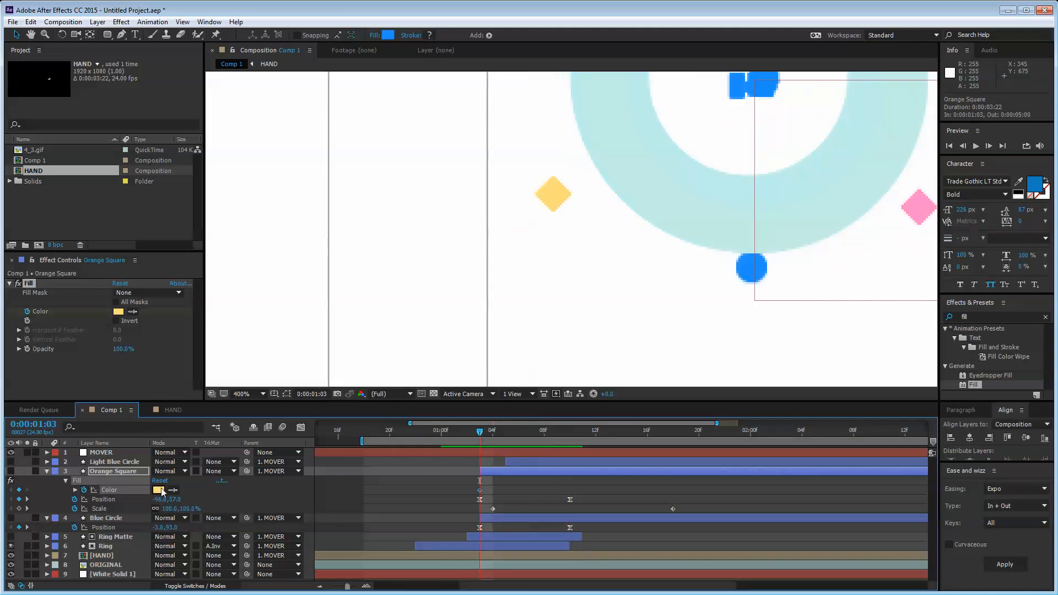
{"action": "left_click", "coordinate": [173, 489]}
{"action": "key", "text": "Page_Down"}
{"action": "key", "text": "Page_Down"}
{"action": "key", "text": "Page_Down"}
{"action": "left_click", "coordinate": [175, 490]}
{"action": "left_click", "coordinate": [499, 229]}
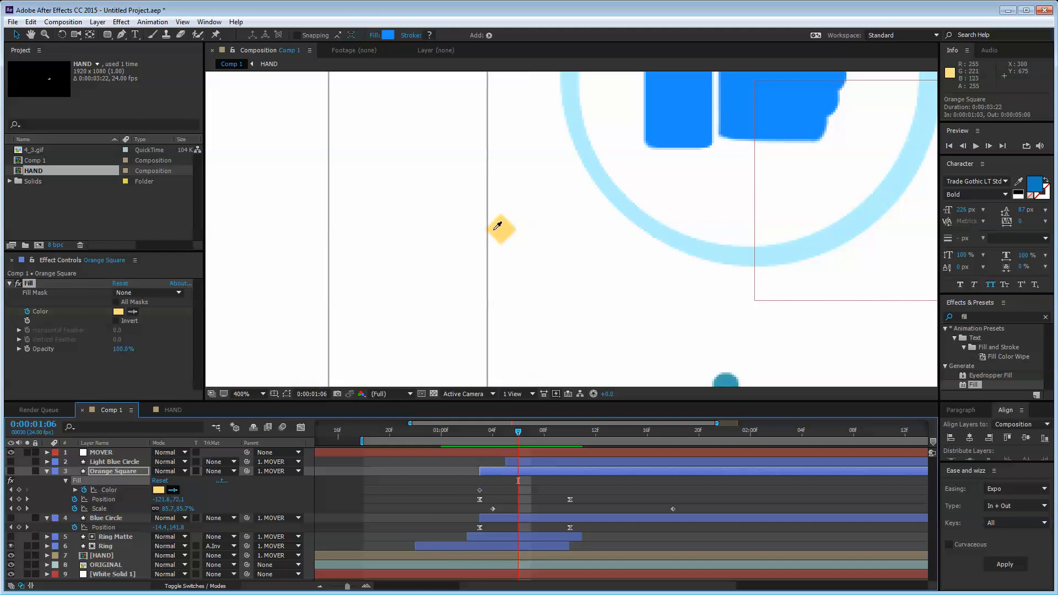
{"action": "key", "text": "Page_Down"}
{"action": "key", "text": "Page_Down"}
{"action": "key", "text": "Page_Down"}
{"action": "left_click", "coordinate": [485, 234]}
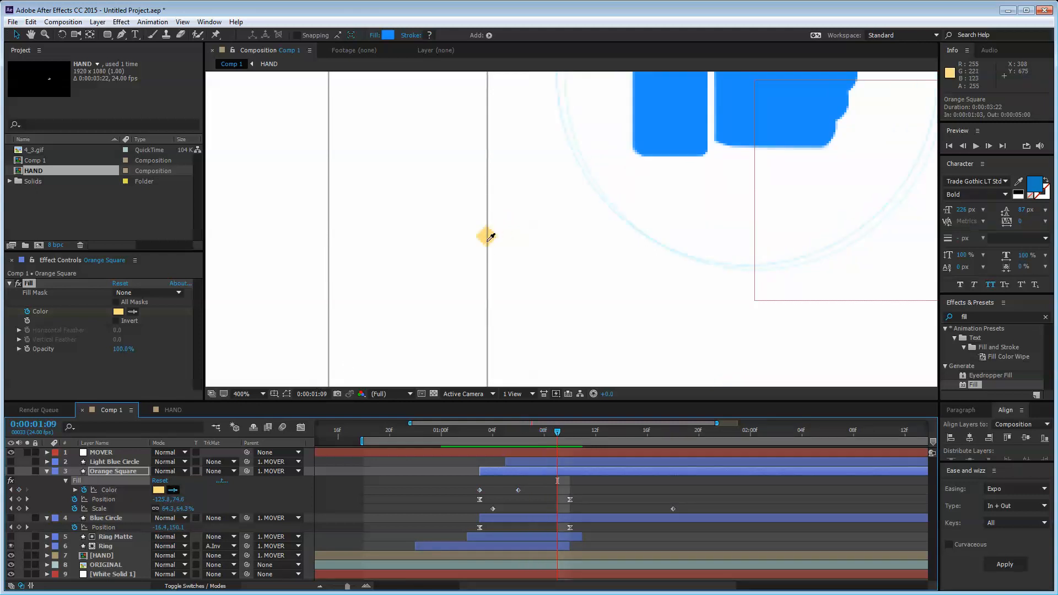
- Advance to 0:00:01:11 and delete the three Fill color keyframes just added to Orange Square
{"action": "key", "text": "Page_Down"}
{"action": "key", "text": "Page_Down"}
{"action": "key", "text": "Page_Down"}
{"action": "key", "text": "Page_Up"}
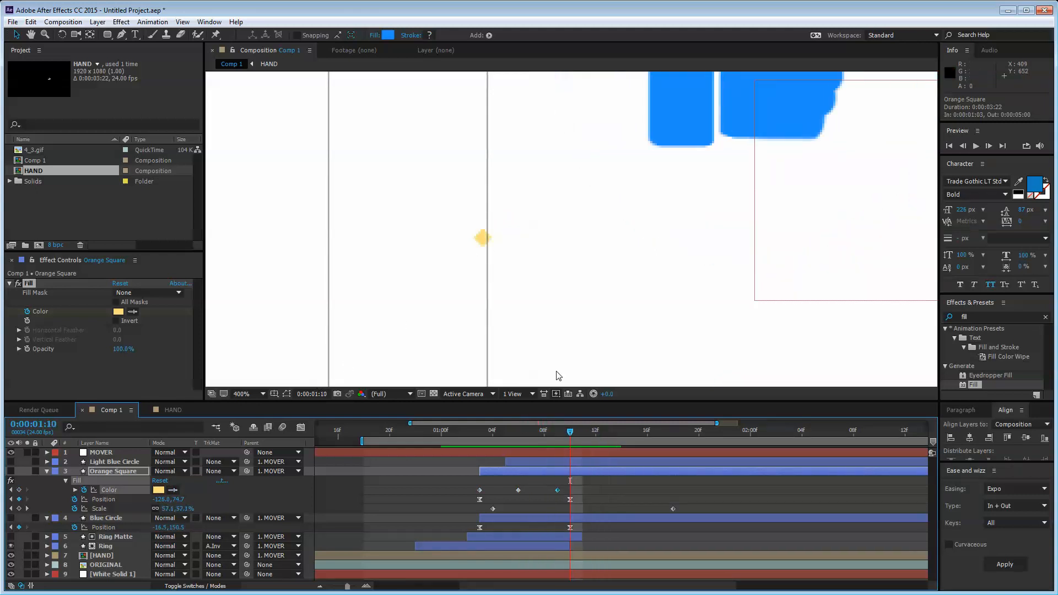
{"action": "left_click_drag", "start_coordinate": [570, 483], "coordinate": [465, 491]}
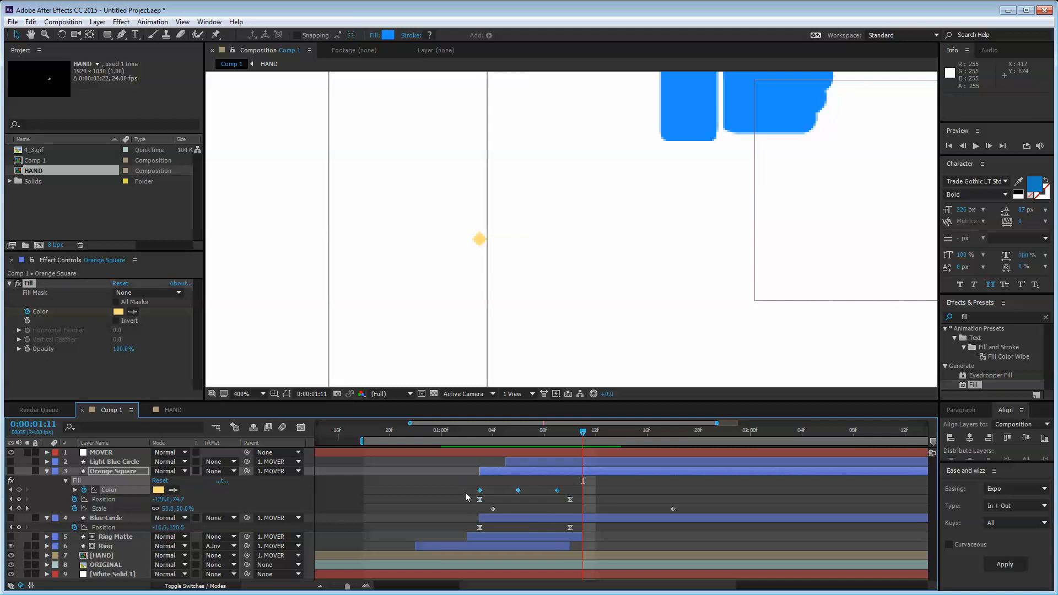
{"action": "key", "text": "Delete"}
{"action": "left_click", "coordinate": [521, 480]}
- Collapse the properties of all layers and make Orange Square visible at 0:00:01:04
{"action": "key", "text": "ctrl+a"}
{"action": "key", "text": "s"}
{"action": "key", "text": "s"}
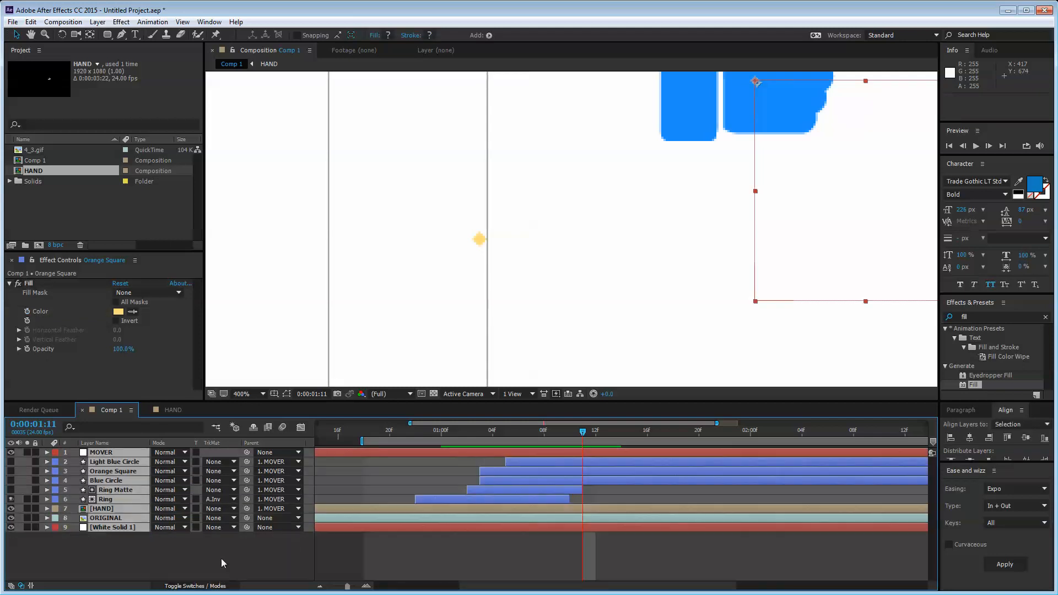
{"action": "left_click", "coordinate": [221, 559]}
{"action": "left_click_drag", "start_coordinate": [494, 433], "coordinate": [460, 433]}
{"action": "key", "text": "Page_Down"}
{"action": "key", "text": "Page_Down"}
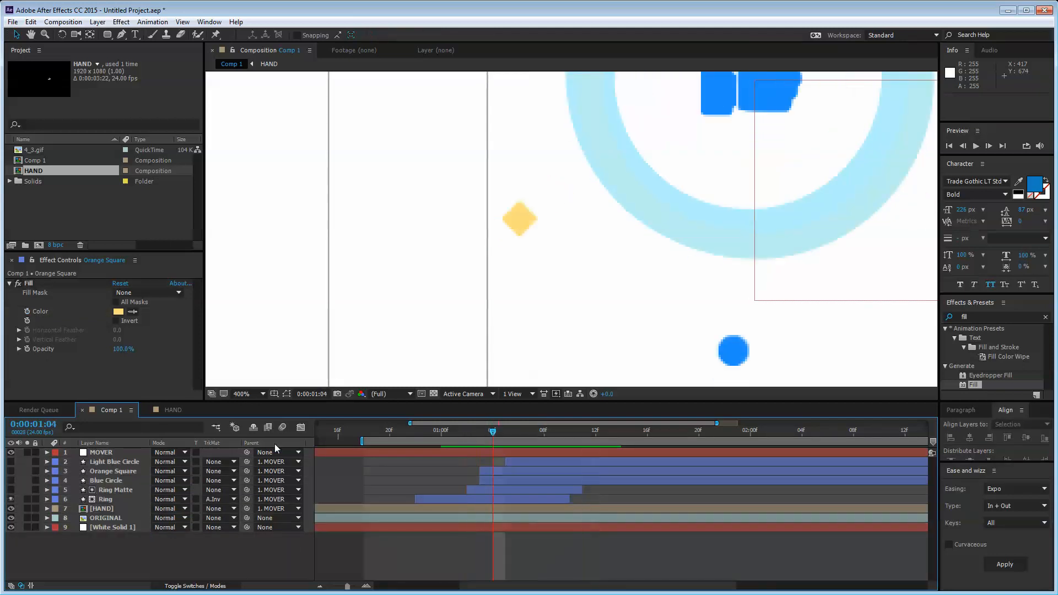
{"action": "left_click", "coordinate": [11, 471]}
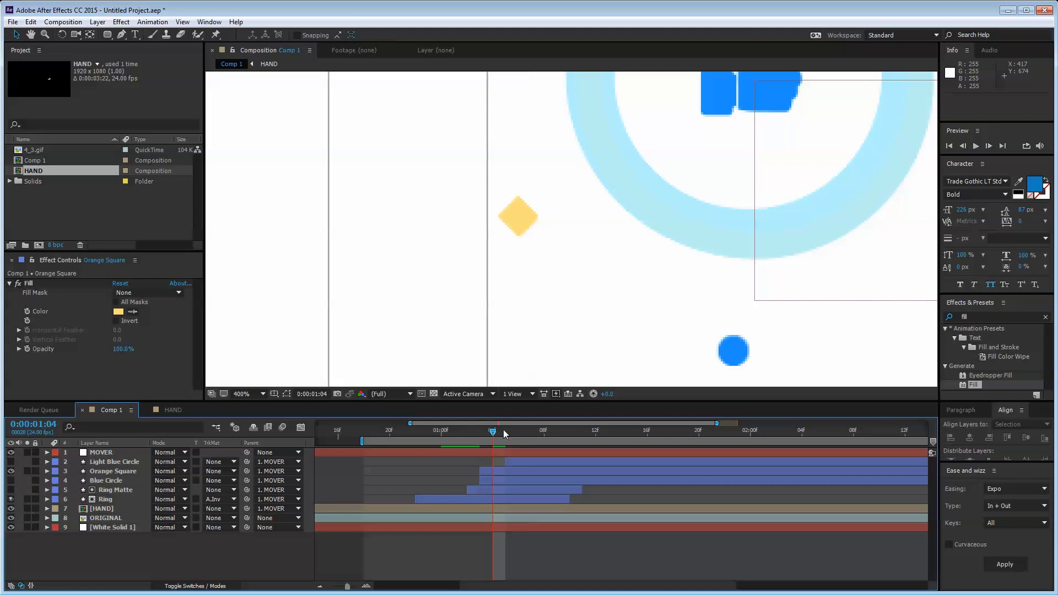
- Move Orange Square's last Scale keyframe to 0:00:01:14, where the reference's yellow diamond disappears, and check the preceding frames
{"action": "left_click_drag", "start_coordinate": [503, 433], "coordinate": [620, 433]}
{"action": "left_click", "coordinate": [124, 470]}
{"action": "key", "text": "u"}
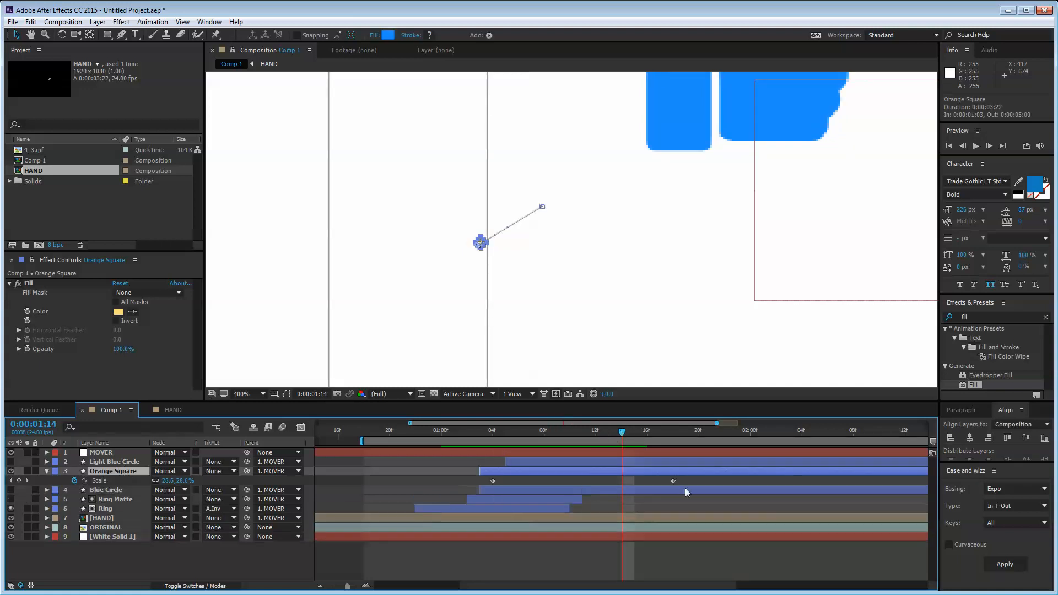
{"action": "left_click_drag", "start_coordinate": [673, 479], "coordinate": [626, 480]}
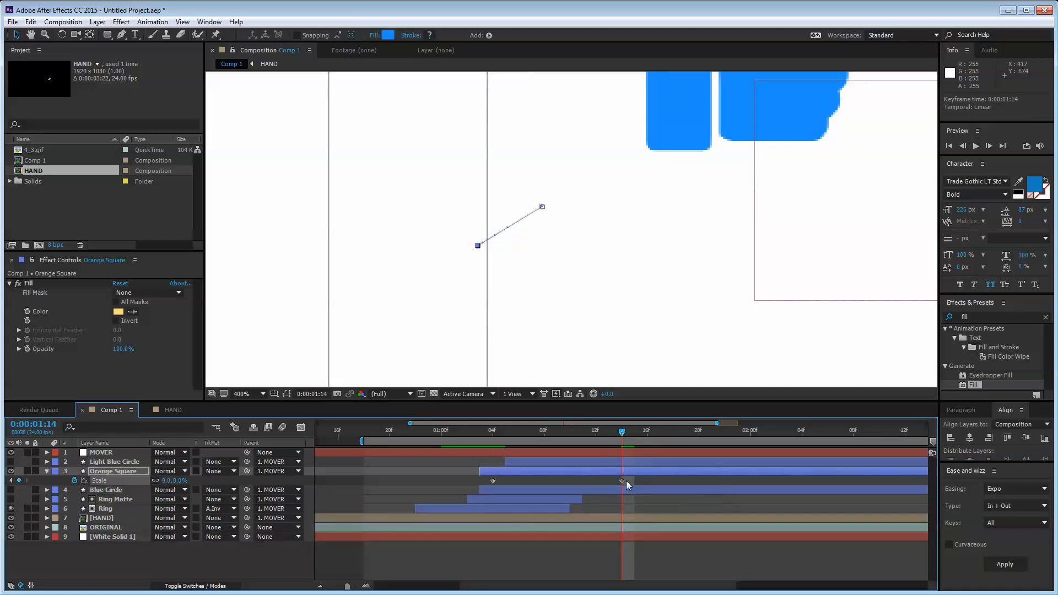
{"action": "left_click", "coordinate": [564, 547]}
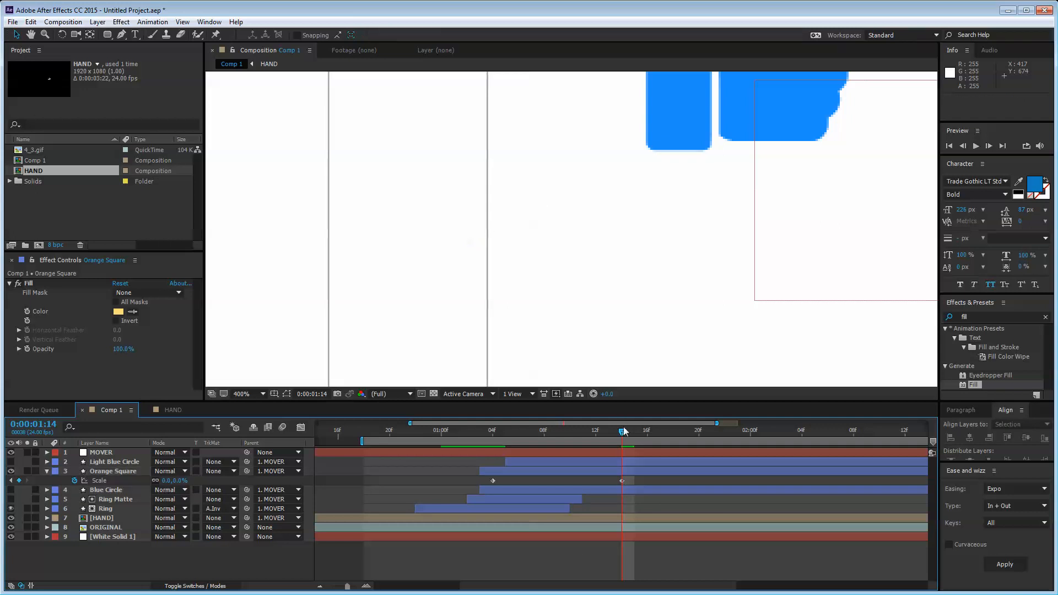
{"action": "left_click", "coordinate": [588, 434]}
{"action": "mouse_move", "coordinate": [589, 435]}
{"action": "left_mouse_down"}
{"action": "mouse_move", "coordinate": [474, 438]}
{"action": "mouse_move", "coordinate": [606, 446]}
{"action": "left_mouse_up"}
- At 0:00:01:06 duplicate Orange Square and rename the copy Pink Square
{"action": "scroll", "coordinate": [673, 302], "scroll_direction": "down", "scroll_amount": 2}
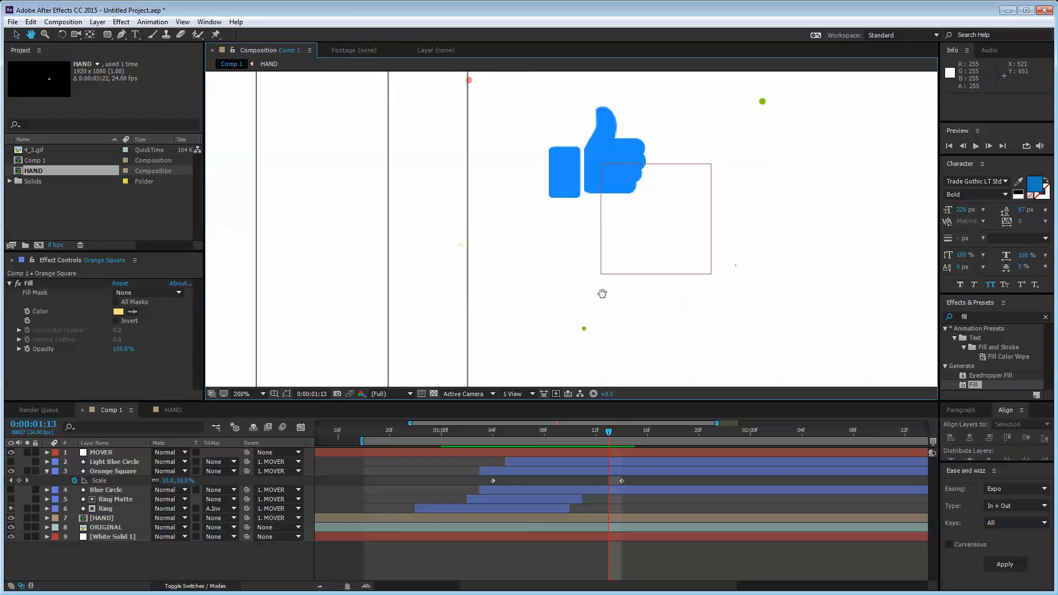
{"action": "scroll", "coordinate": [573, 318], "scroll_direction": "down", "scroll_amount": 2}
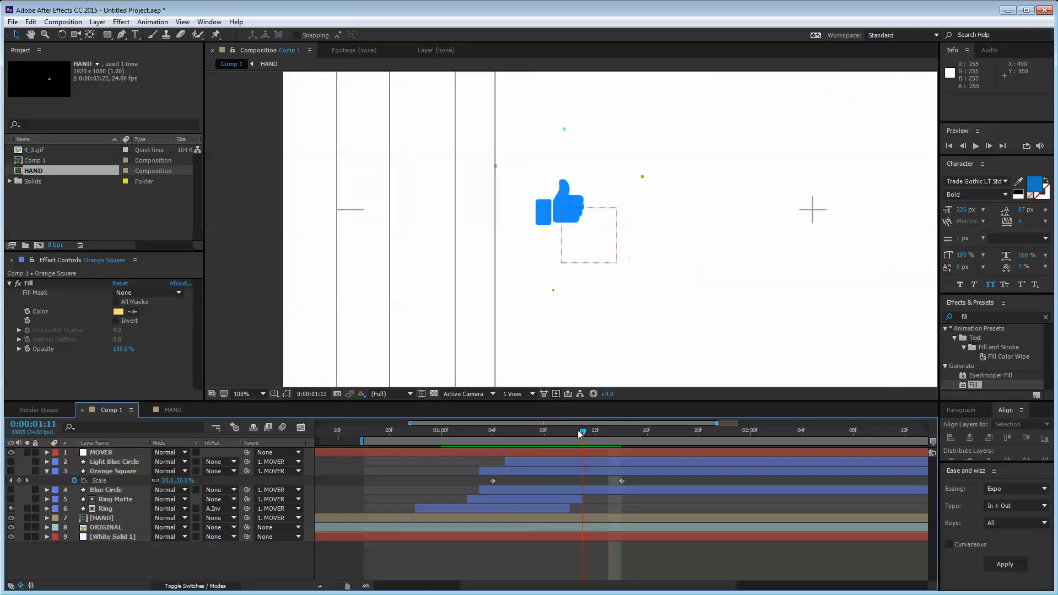
{"action": "left_click_drag", "start_coordinate": [580, 433], "coordinate": [517, 433]}
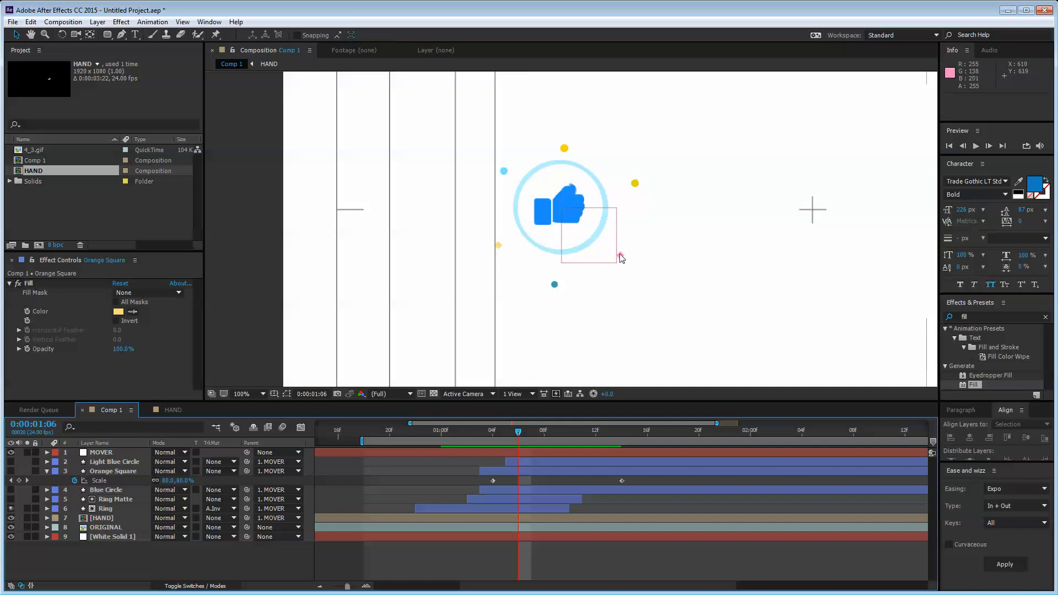
{"action": "left_click", "coordinate": [109, 472]}
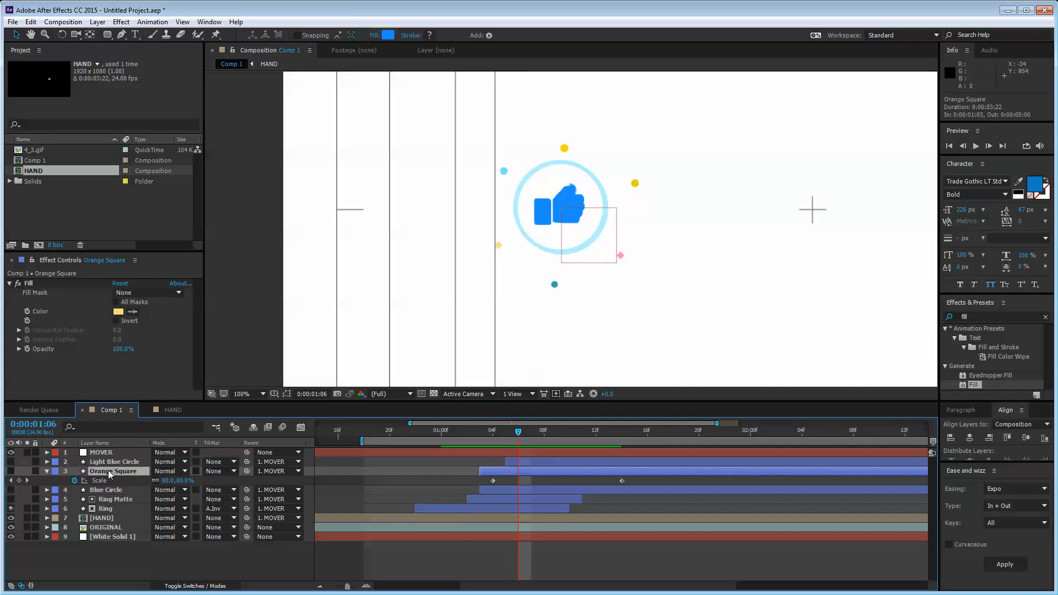
{"action": "key", "text": "ctrl+d"}
{"action": "key", "text": "Return"}
{"action": "type", "text": "P"}
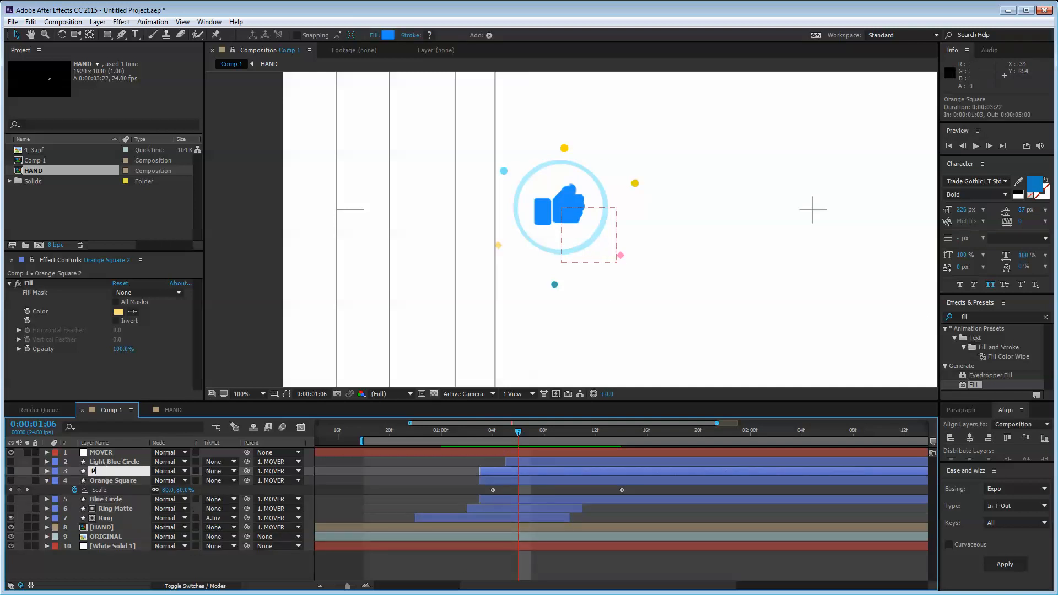
{"action": "type", "text": "ink Square"}
{"action": "key", "text": "Return"}
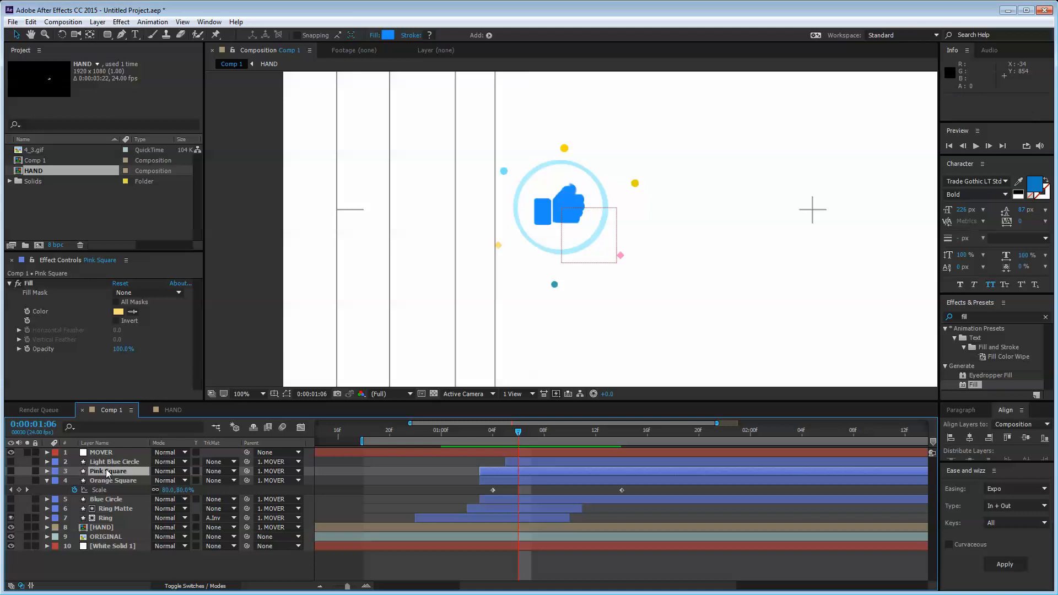
- Show Pink Square and its Position, and at 0:00:01:03 shift its anchor point to the diamond's lower-right edge with the Pan Behind tool
{"action": "key", "text": "p"}
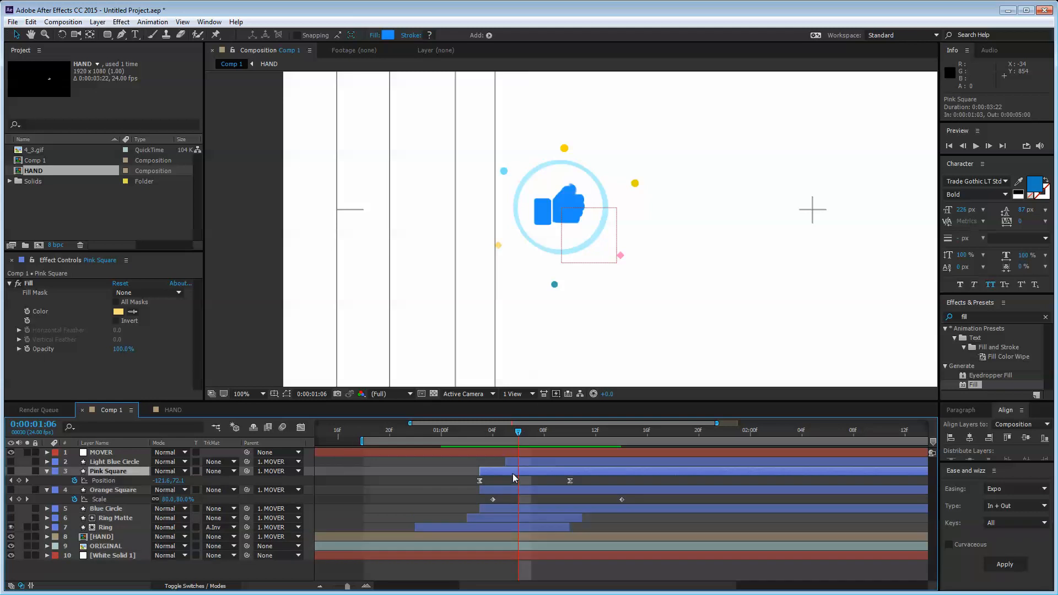
{"action": "left_click", "coordinate": [10, 471]}
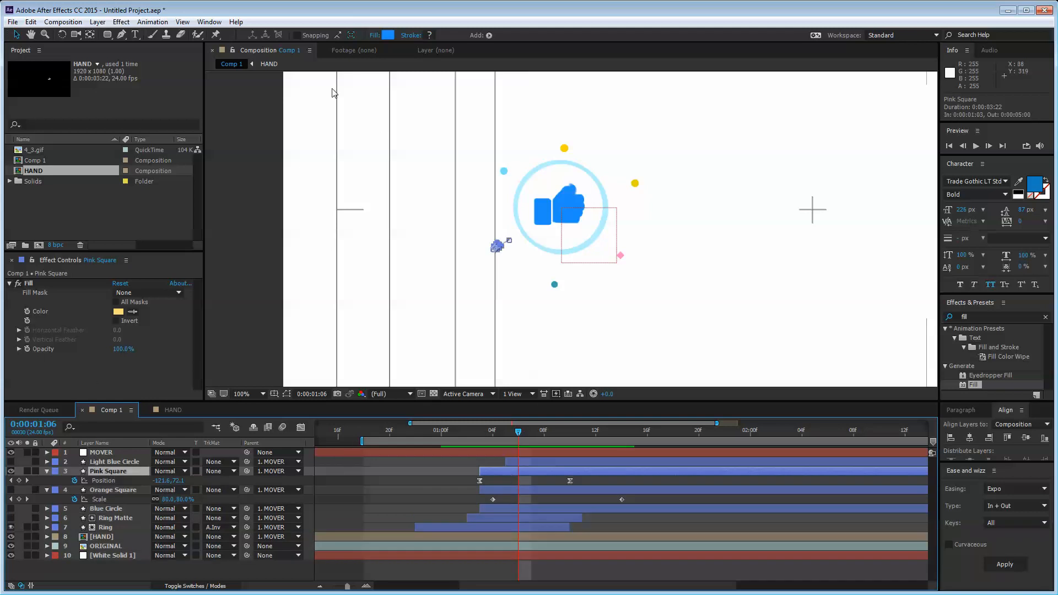
{"action": "left_click", "coordinate": [89, 34]}
{"action": "scroll", "coordinate": [517, 208], "scroll_direction": "up", "scroll_amount": 2}
{"action": "left_click_drag", "start_coordinate": [327, 300], "coordinate": [524, 253]}
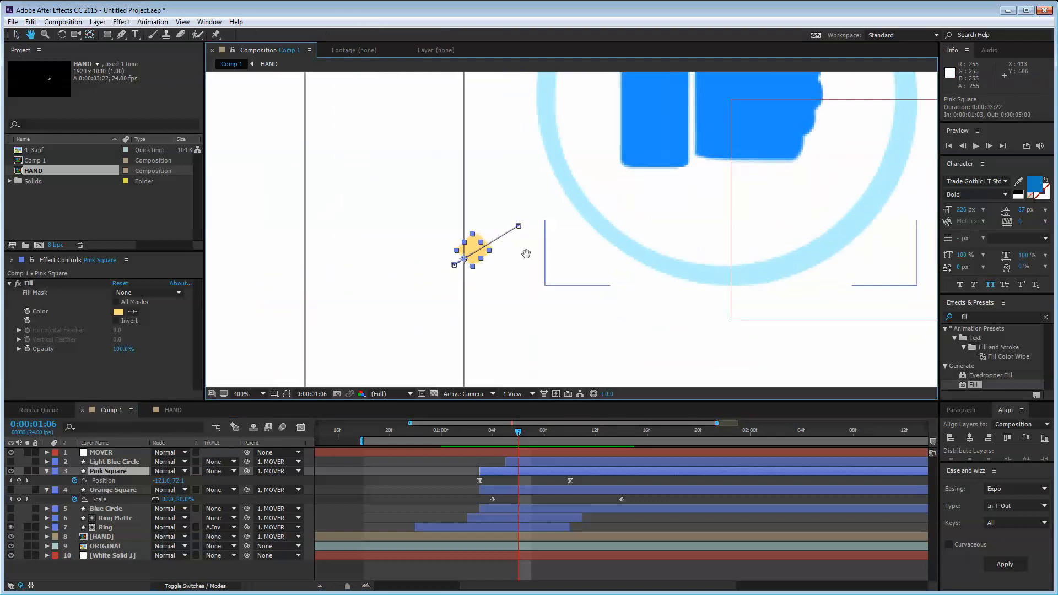
{"action": "left_click", "coordinate": [480, 429]}
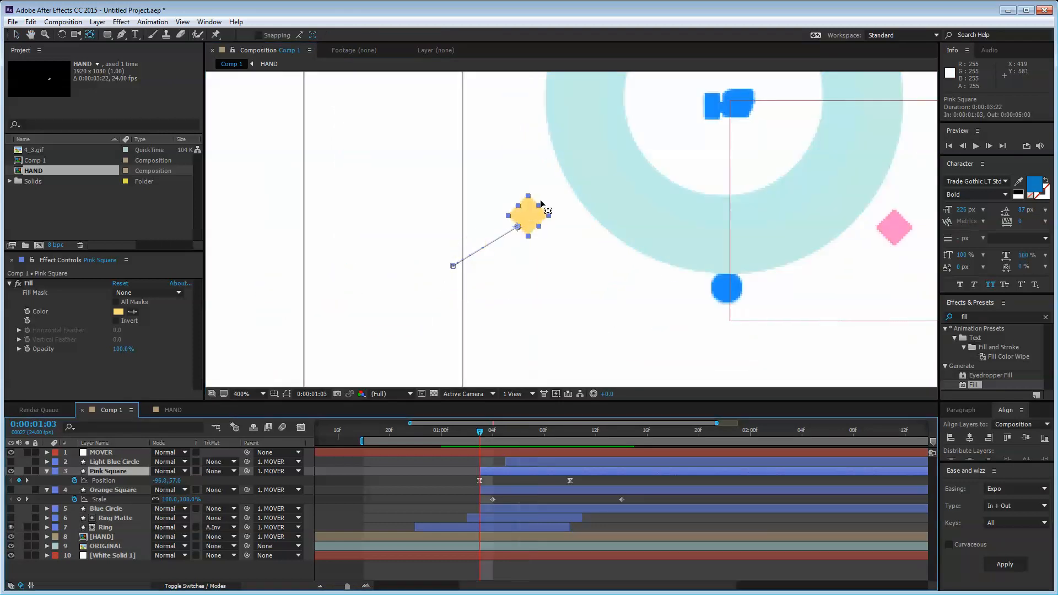
{"action": "left_click_drag", "start_coordinate": [516, 230], "coordinate": [539, 227]}
{"action": "left_click_drag", "start_coordinate": [783, 290], "coordinate": [663, 279]}
{"action": "left_click", "coordinate": [17, 35]}
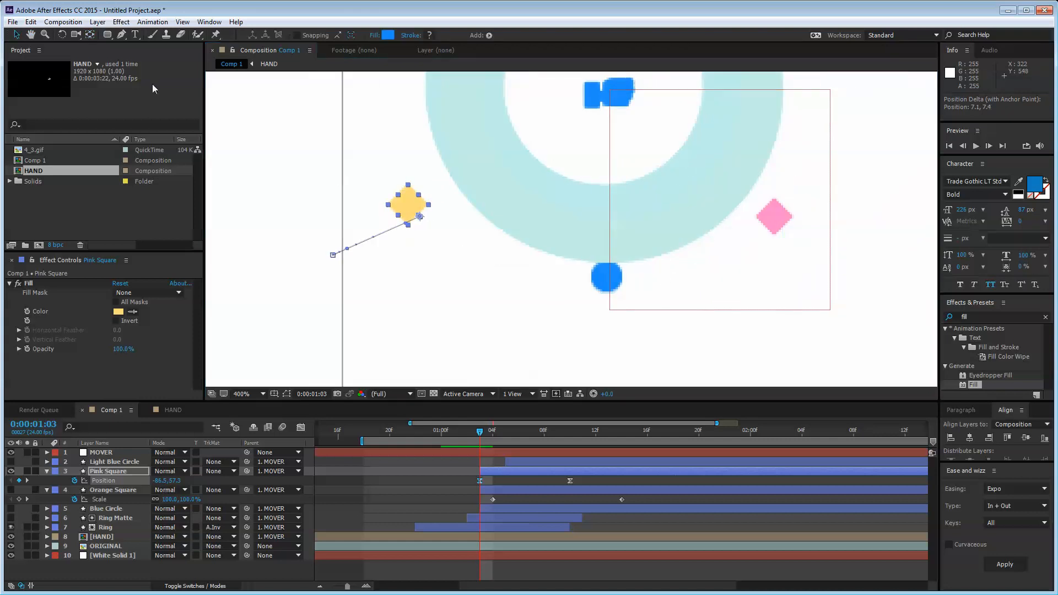
- Place Pink Square over the reference's pink diamond at 0:00:01:03 (79.8, 63.0) and at 0:00:01:10 (119.0, 92.2)
{"action": "left_click_drag", "start_coordinate": [417, 210], "coordinate": [782, 221]}
{"action": "left_click_drag", "start_coordinate": [907, 349], "coordinate": [732, 288]}
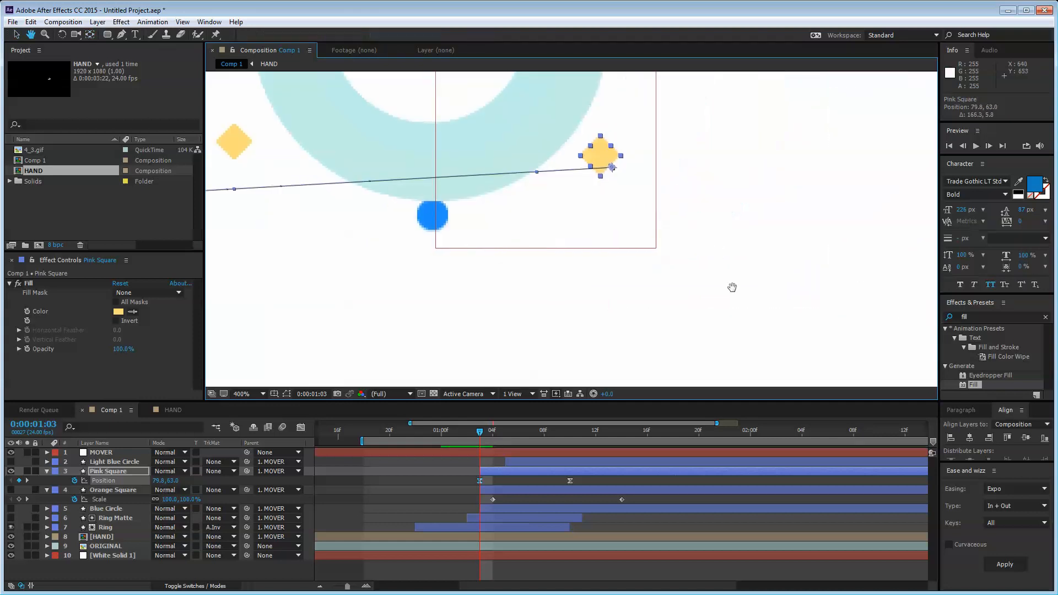
{"action": "left_click", "coordinate": [567, 434]}
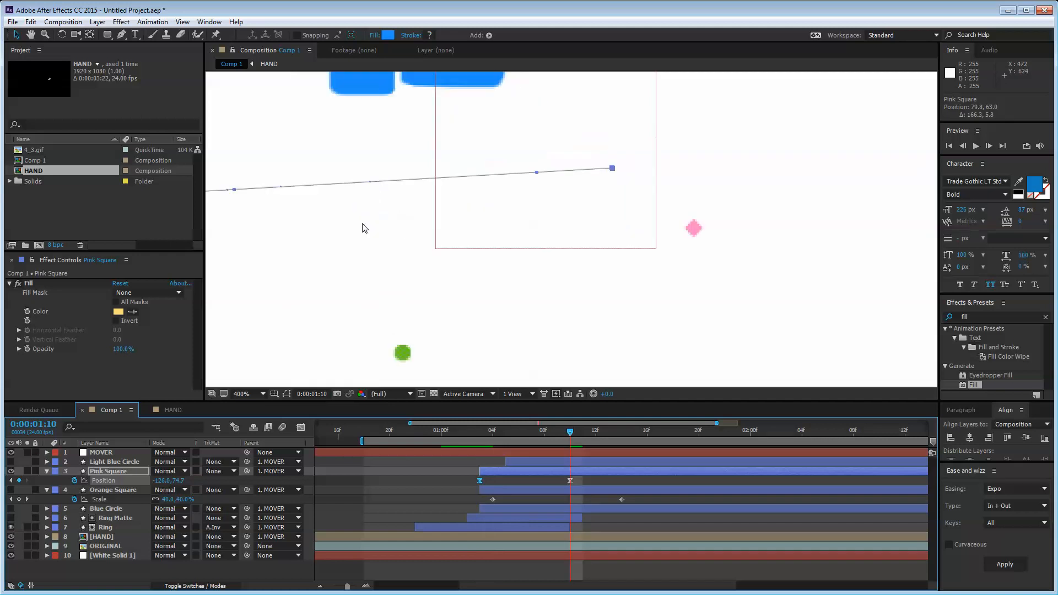
{"action": "left_click_drag", "start_coordinate": [361, 228], "coordinate": [578, 244]}
{"action": "key", "text": "v"}
{"action": "left_click_drag", "start_coordinate": [375, 204], "coordinate": [913, 246]}
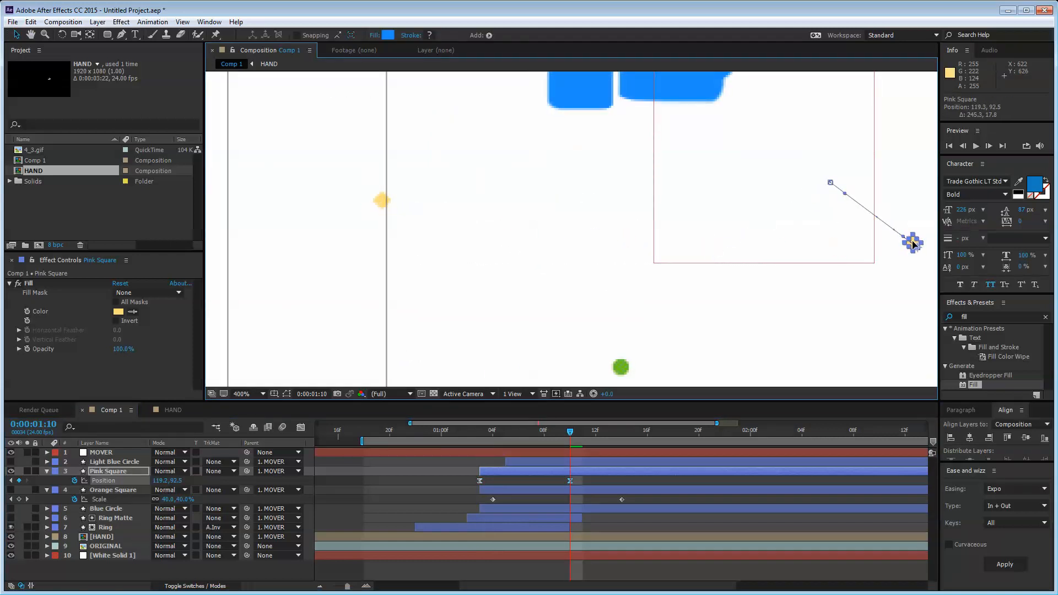
{"action": "left_click_drag", "start_coordinate": [827, 282], "coordinate": [659, 329]}
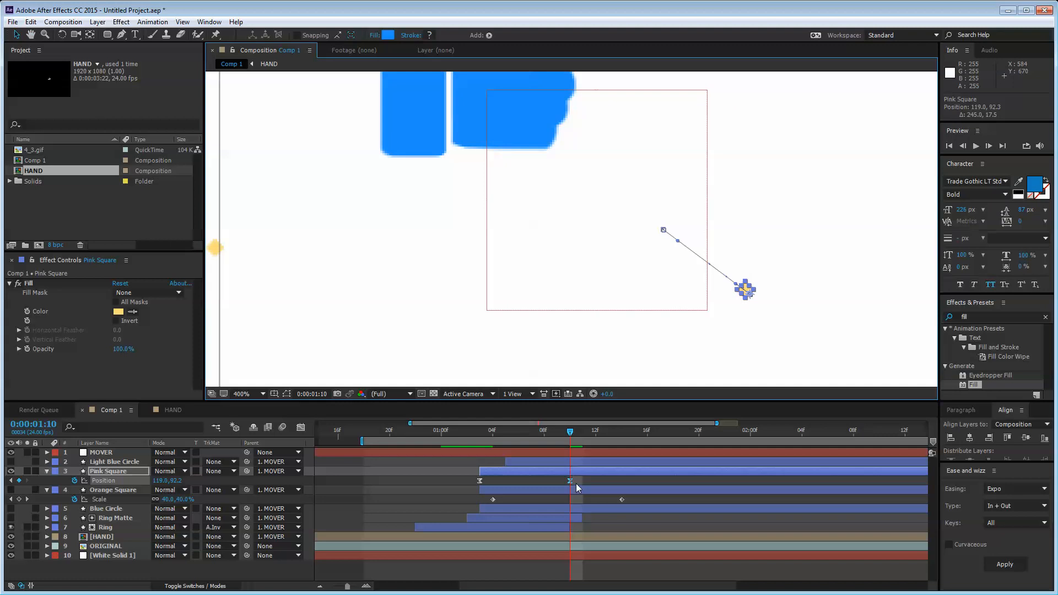
- Reveal Pink Square's modified properties and start keyframing its Fill effect color at 0:00:01:03
{"action": "key", "text": "shift+s"}
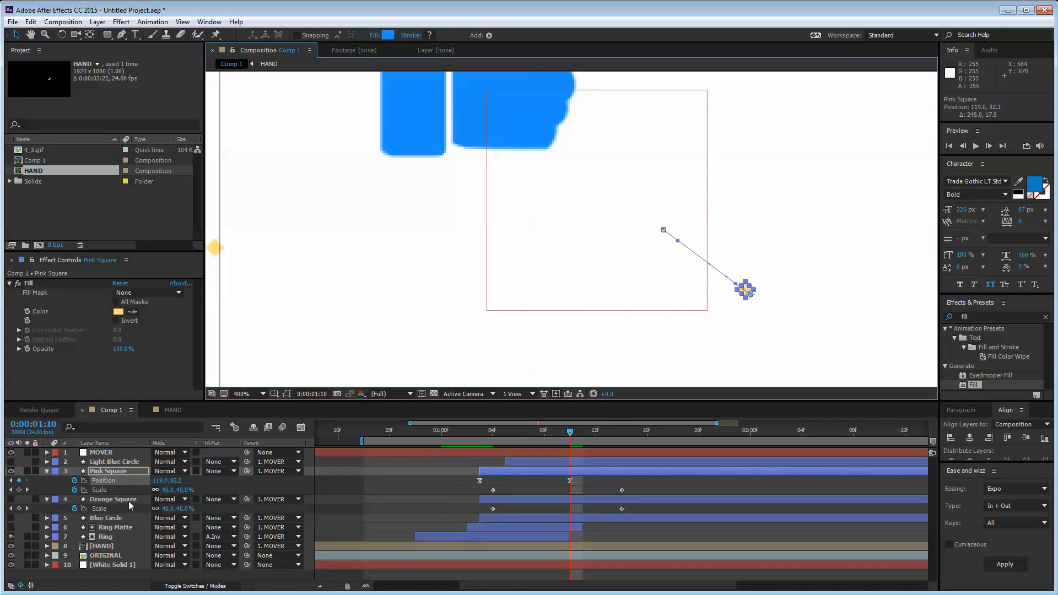
{"action": "key", "text": "u"}
{"action": "key", "text": "u"}
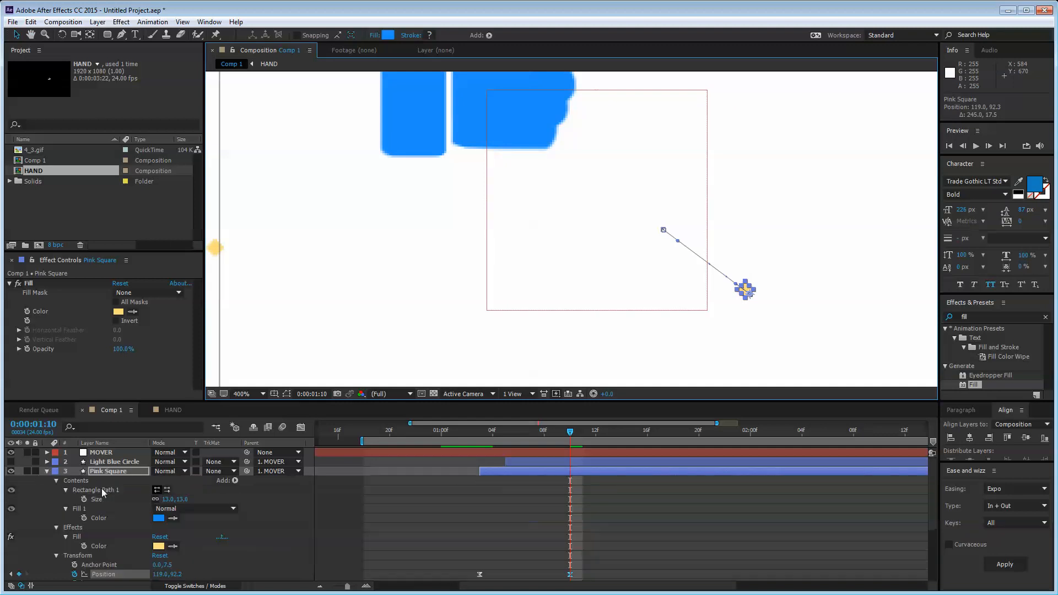
{"action": "left_click", "coordinate": [95, 519]}
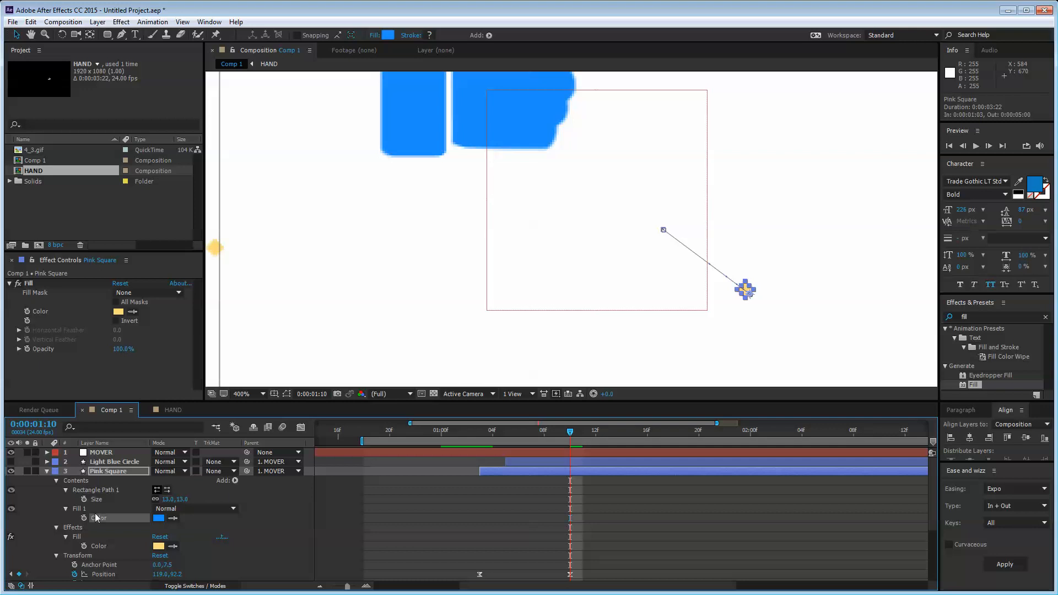
{"action": "left_click", "coordinate": [77, 536]}
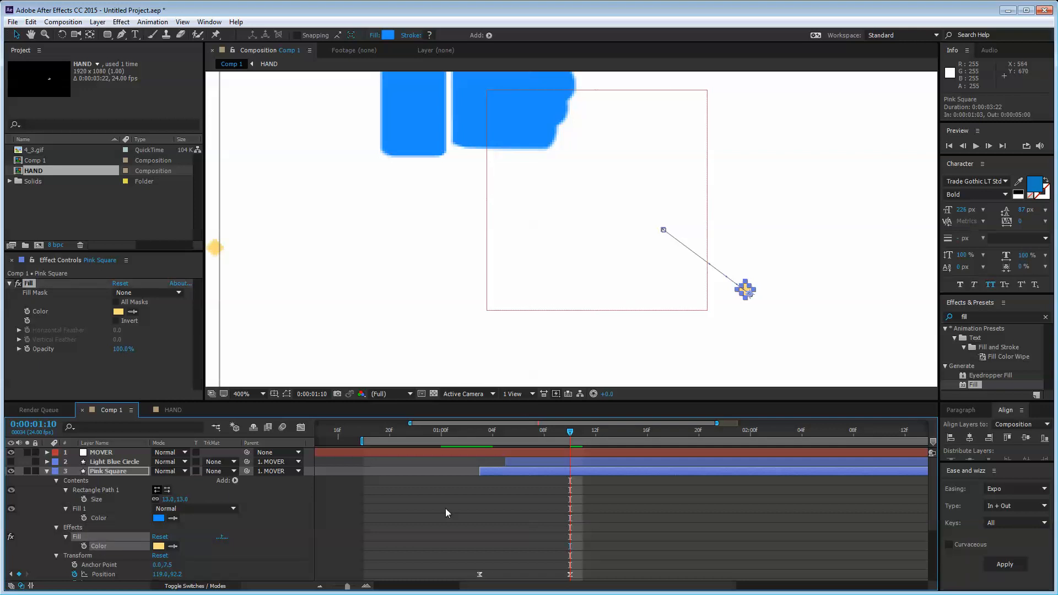
{"action": "left_click", "coordinate": [491, 432]}
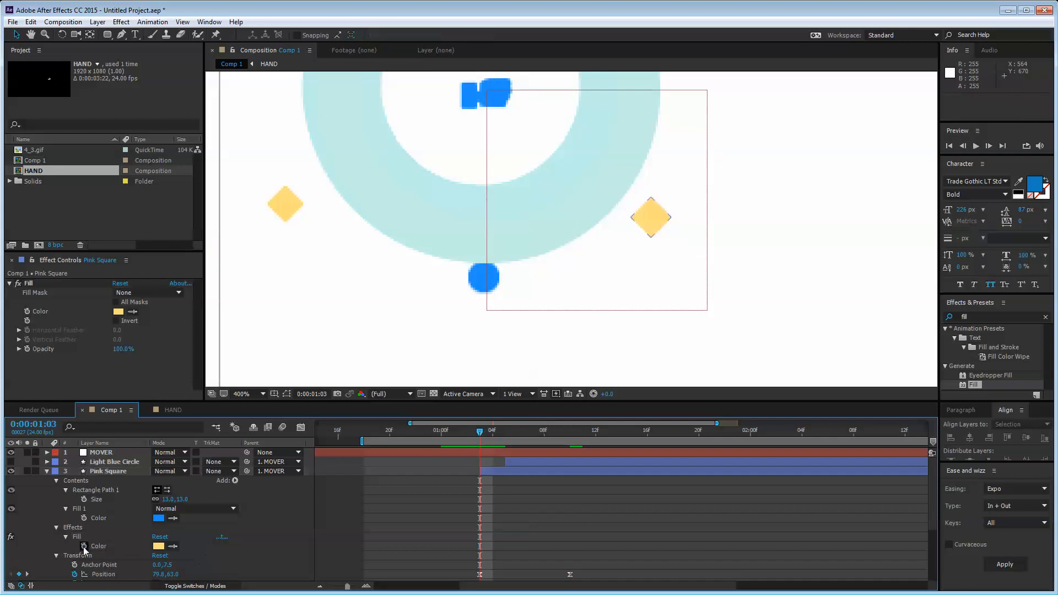
{"action": "left_click", "coordinate": [84, 546]}
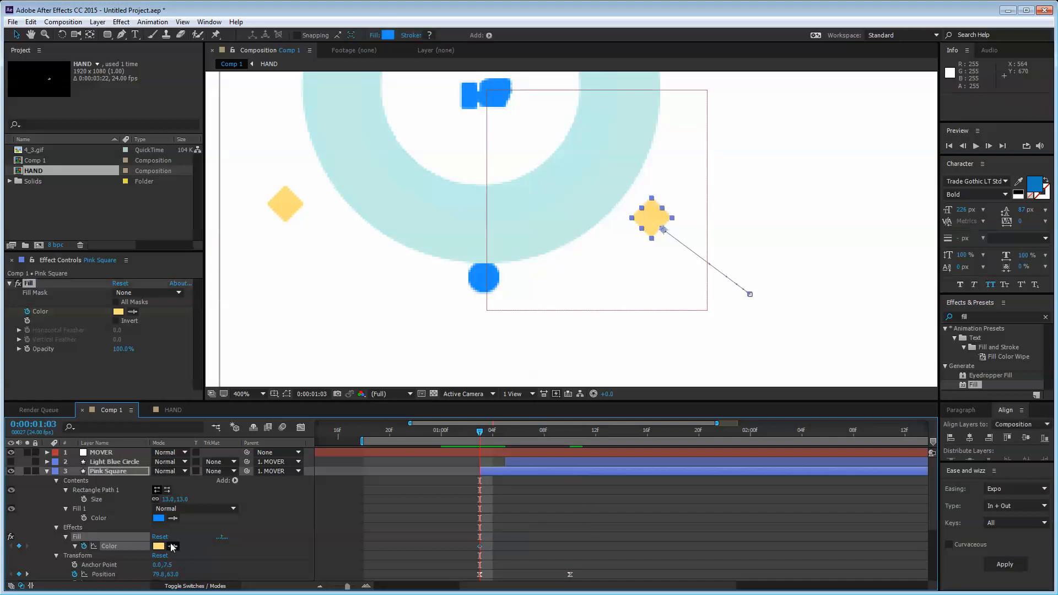
- With Pink Square hidden, sample the reference's pink diamond as its Fill color and advance to 0:00:01:06
{"action": "left_click", "coordinate": [172, 546]}
{"action": "left_click", "coordinate": [12, 474]}
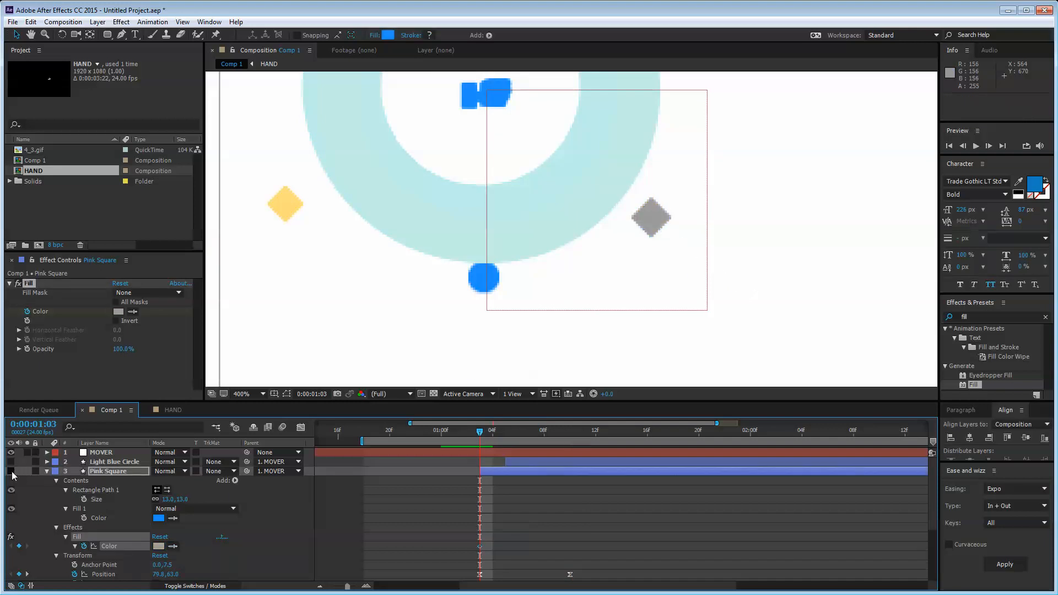
{"action": "left_click", "coordinate": [172, 546]}
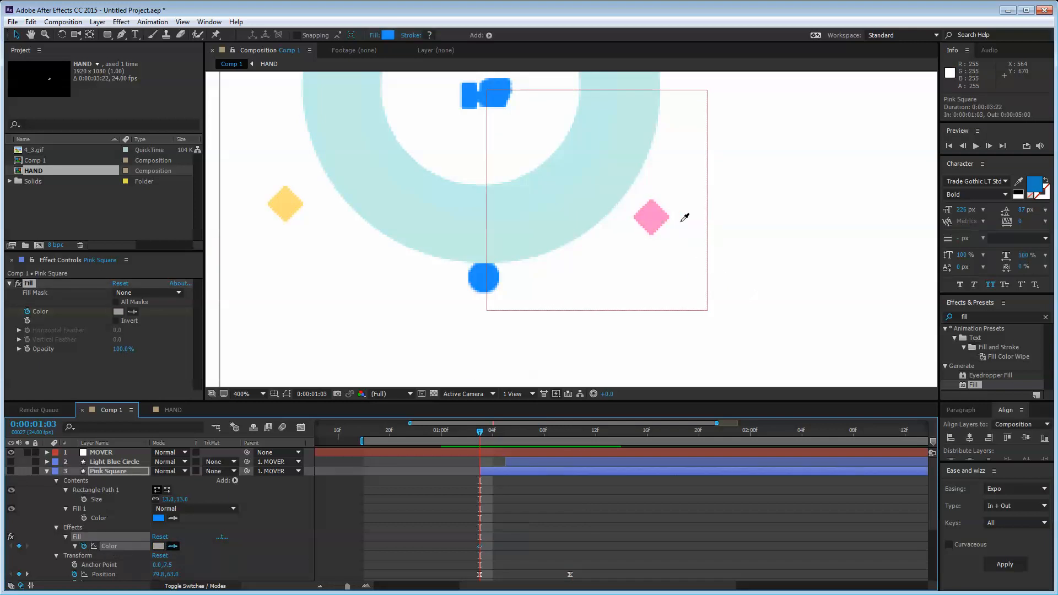
{"action": "left_click", "coordinate": [644, 215]}
{"action": "key", "text": "space"}
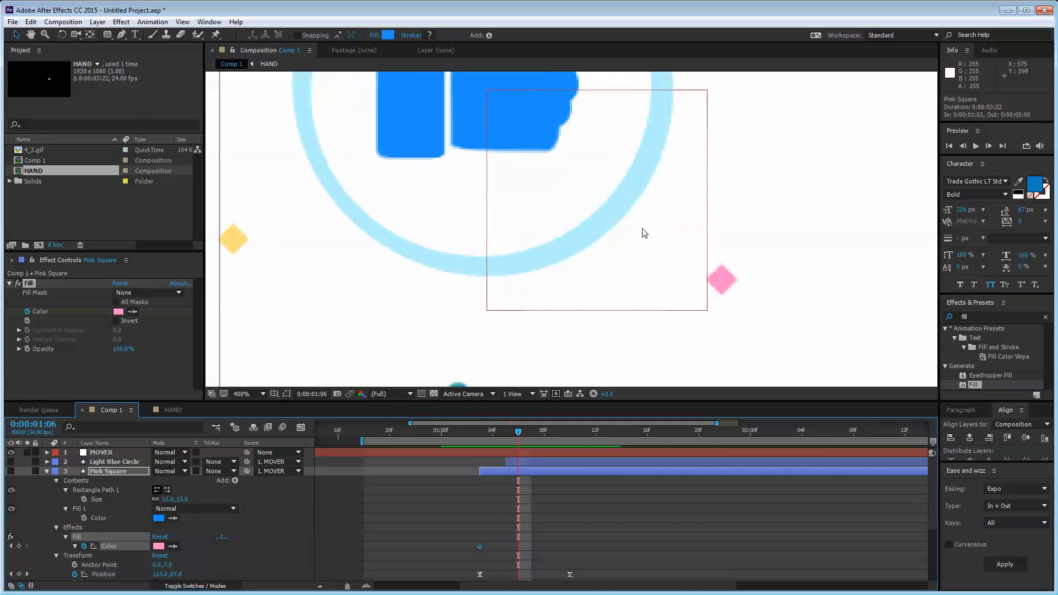
- Collapse the properties of all layers in Comp 1
{"action": "key", "text": "space"}
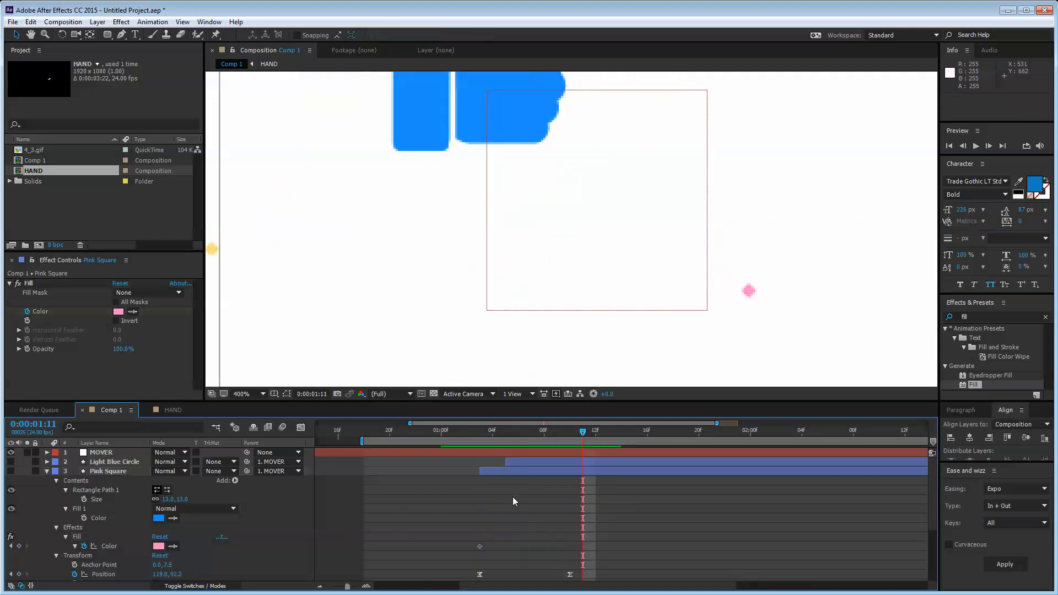
{"action": "key", "text": "ctrl+a"}
{"action": "key", "text": "u"}
{"action": "left_click", "coordinate": [269, 551]}
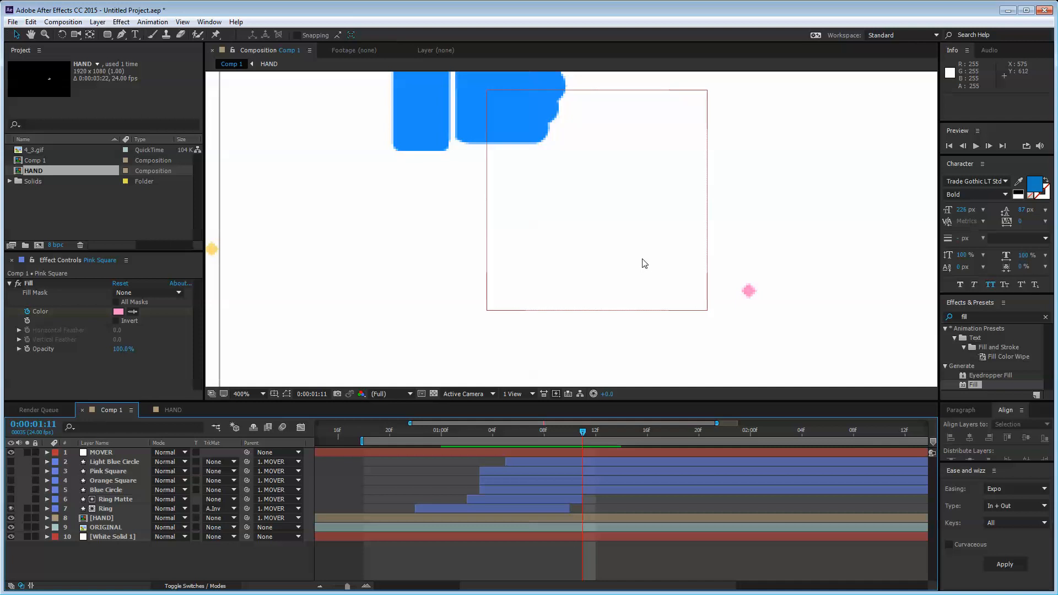
- Duplicate the Light Blue Circle layer with the playhead at 0:00:01:05
{"action": "scroll", "coordinate": [641, 259], "scroll_direction": "down", "scroll_amount": 1}
{"action": "left_click_drag", "start_coordinate": [616, 253], "coordinate": [616, 357]}
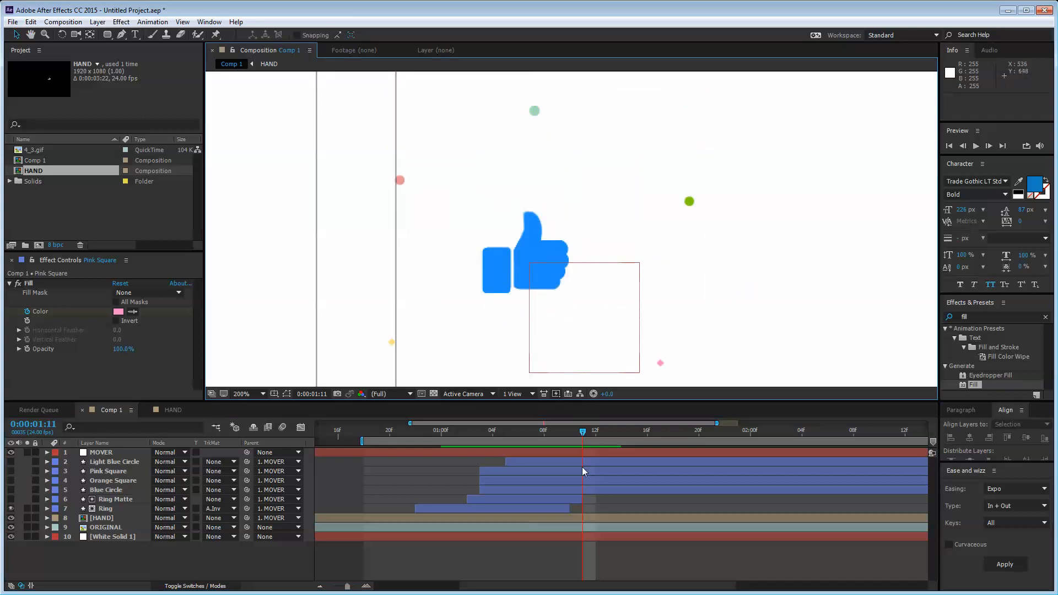
{"action": "left_click_drag", "start_coordinate": [564, 428], "coordinate": [505, 445]}
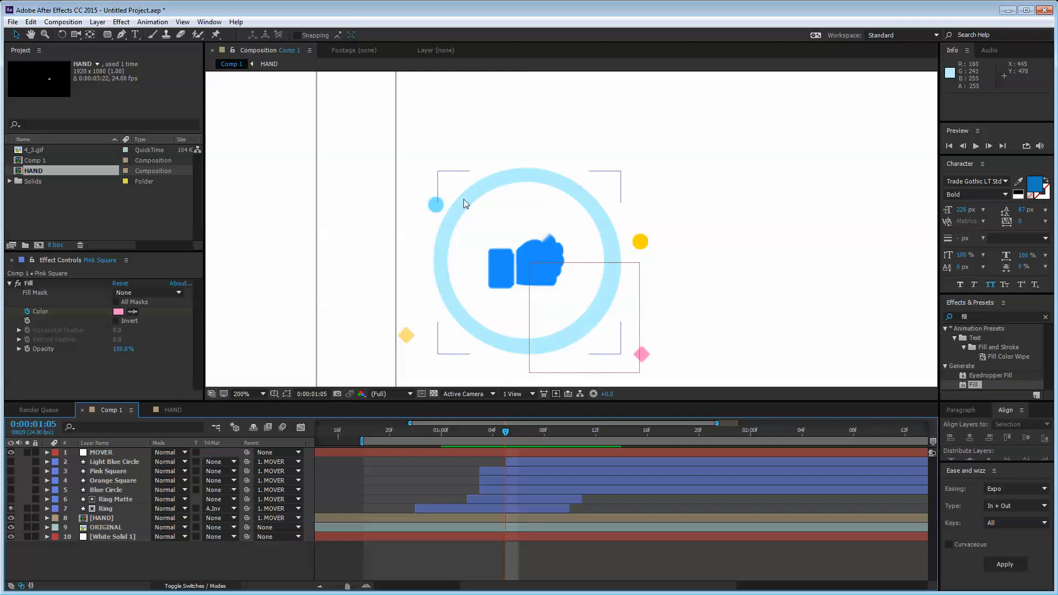
{"action": "left_click", "coordinate": [432, 205]}
{"action": "left_click", "coordinate": [126, 463]}
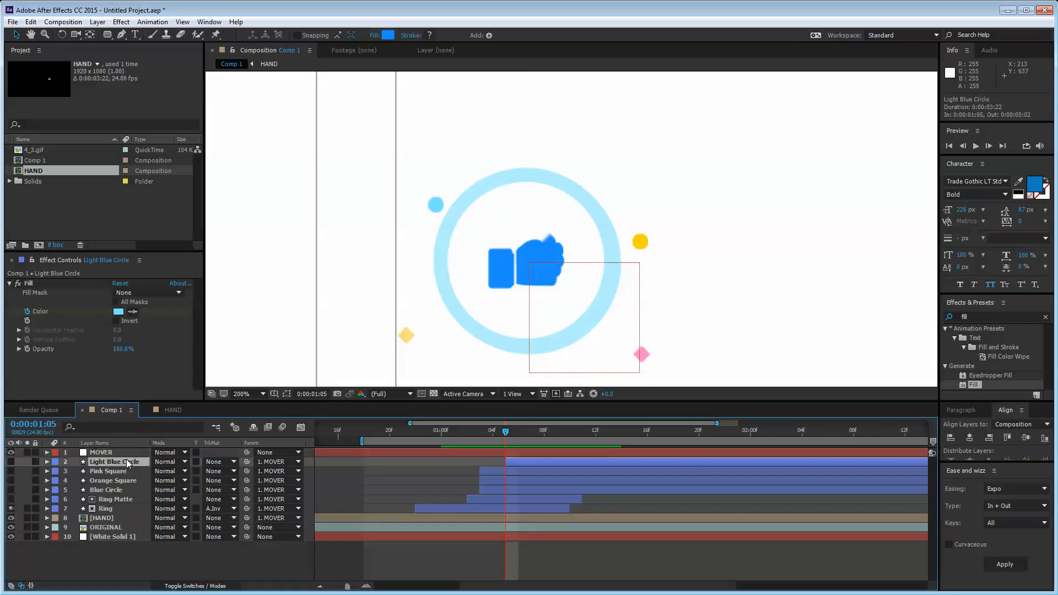
{"action": "key", "text": "ctrl+d"}
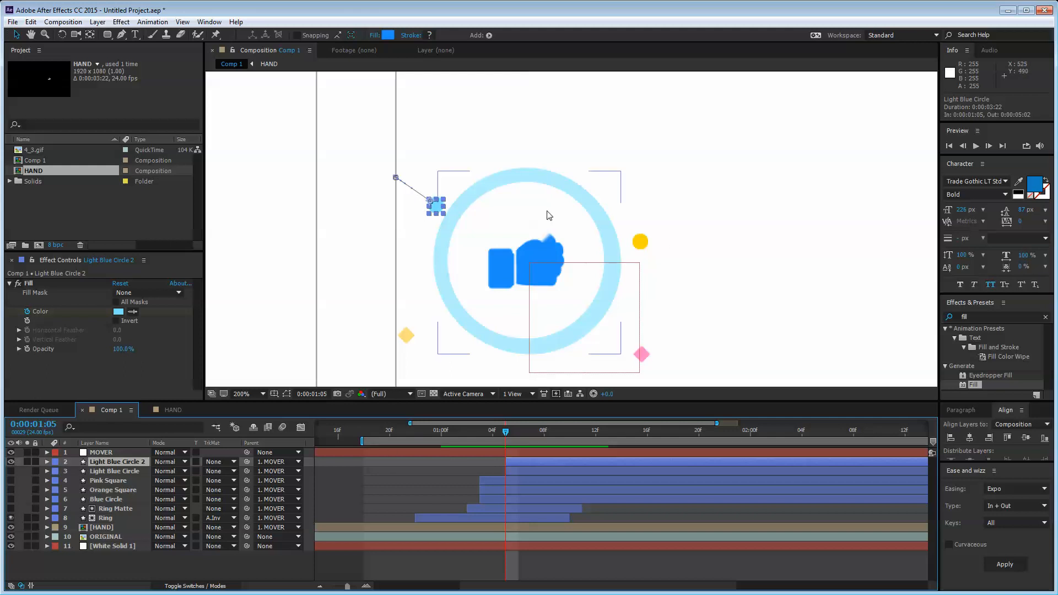
- Shift Light Blue Circle 2's anchor point to the dot's upper-right edge with the Pan Behind tool
{"action": "left_click", "coordinate": [90, 34]}
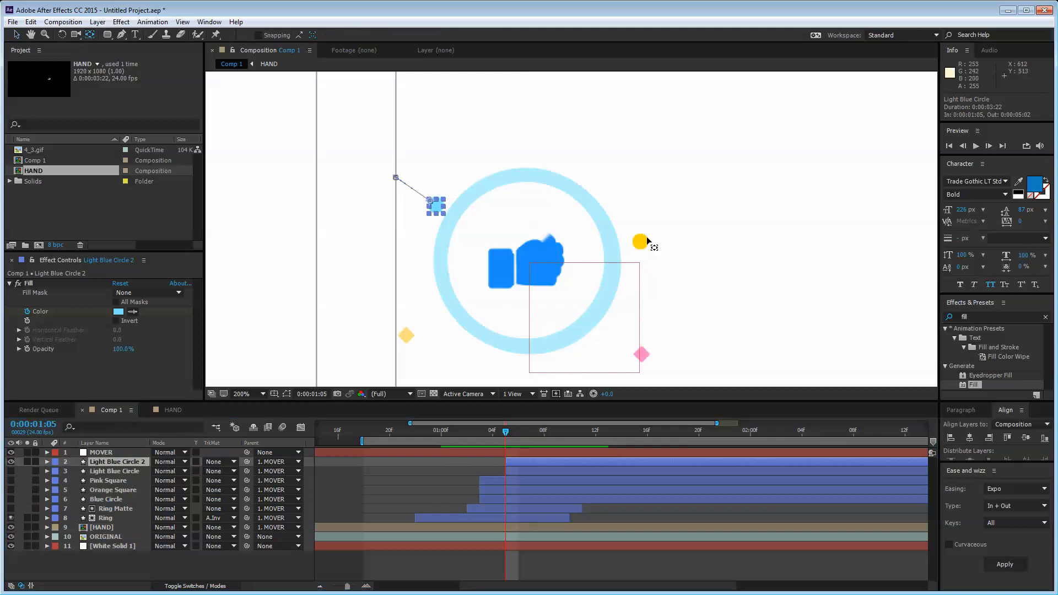
{"action": "scroll", "coordinate": [484, 205], "scroll_direction": "up", "scroll_amount": 1}
{"action": "left_click_drag", "start_coordinate": [334, 206], "coordinate": [412, 204]}
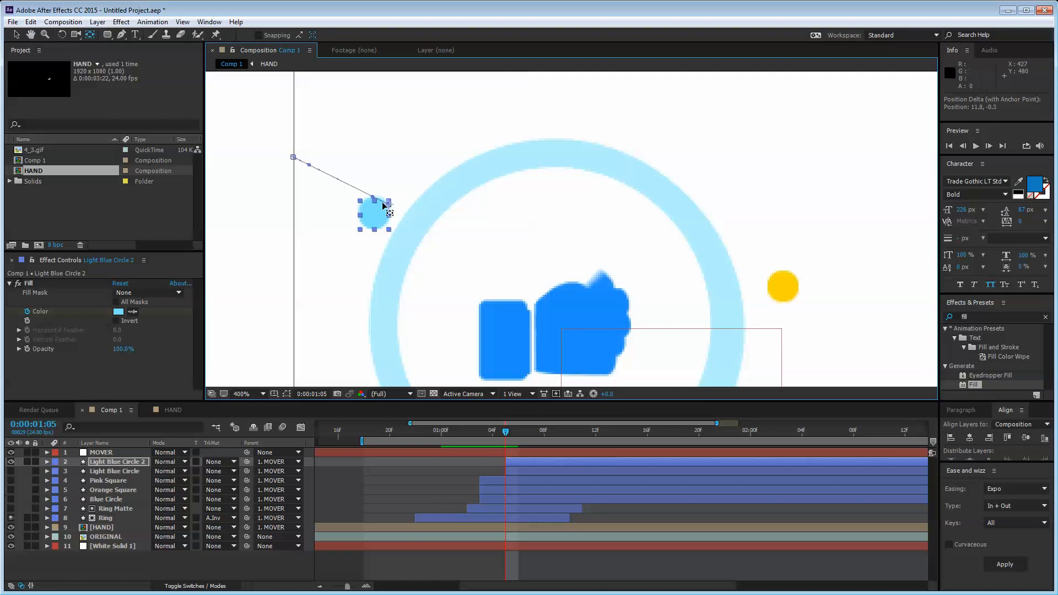
- Place Light Blue Circle 2 over the reference's yellow dot at 0:00:01:05 (106.8, -24.0), and show its Scale property
{"action": "left_click", "coordinate": [17, 34]}
{"action": "key", "text": "p"}
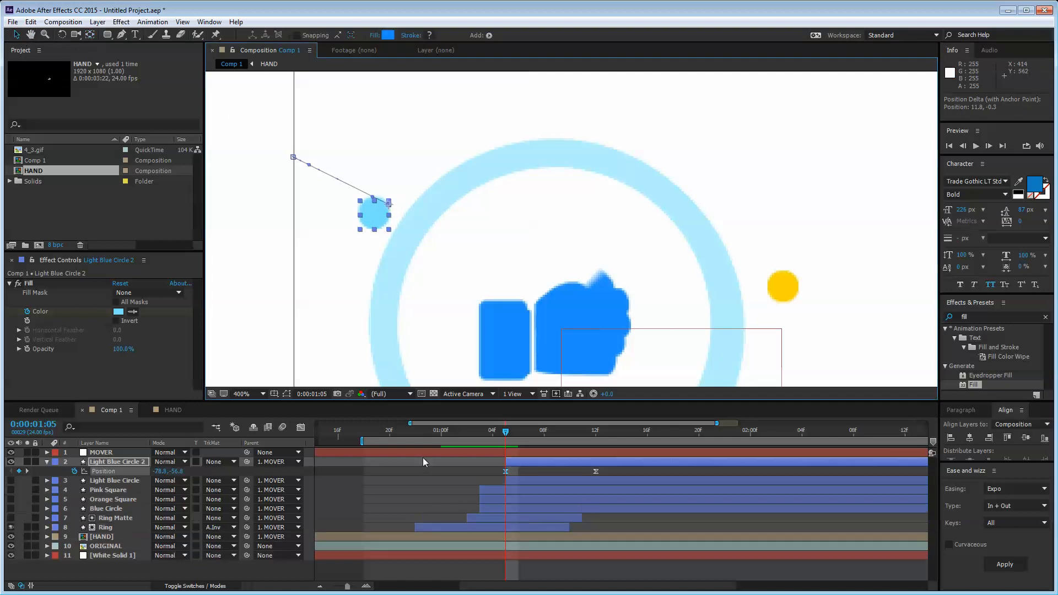
{"action": "left_click_drag", "start_coordinate": [370, 212], "coordinate": [778, 284]}
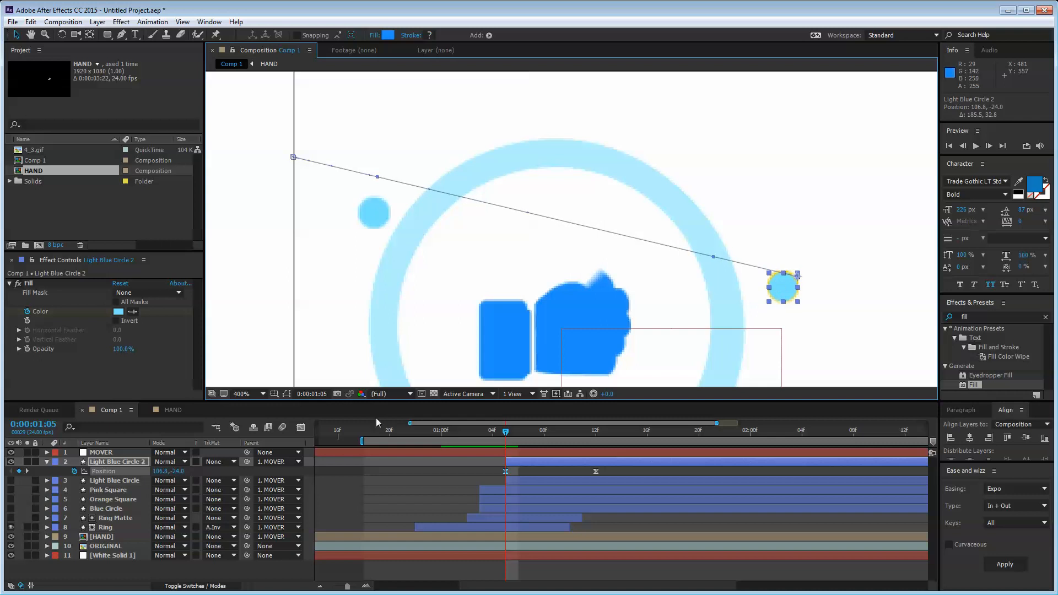
{"action": "key", "text": "s"}
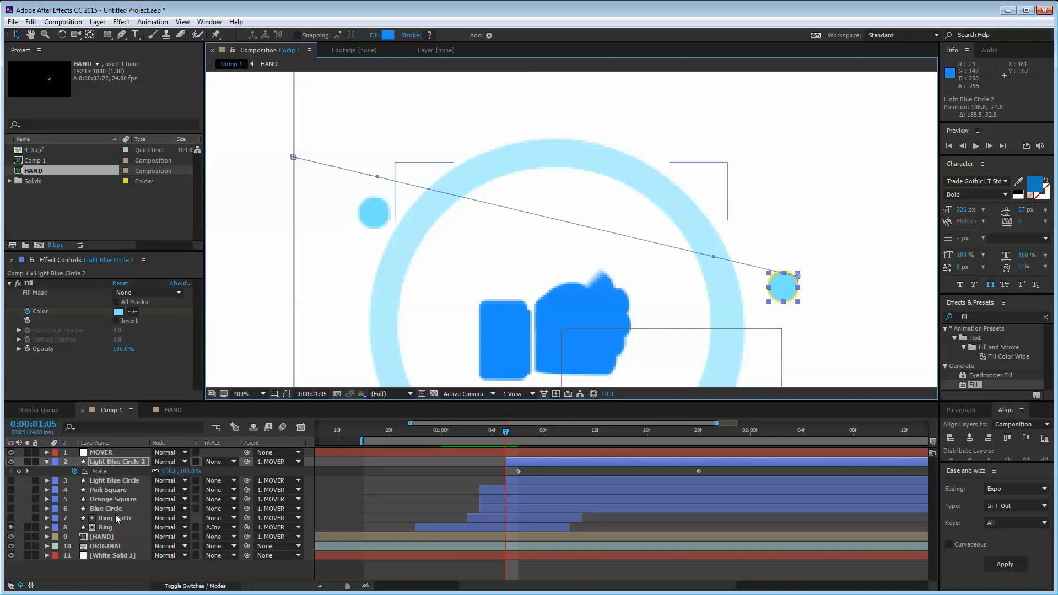
{"action": "left_click", "coordinate": [167, 471]}
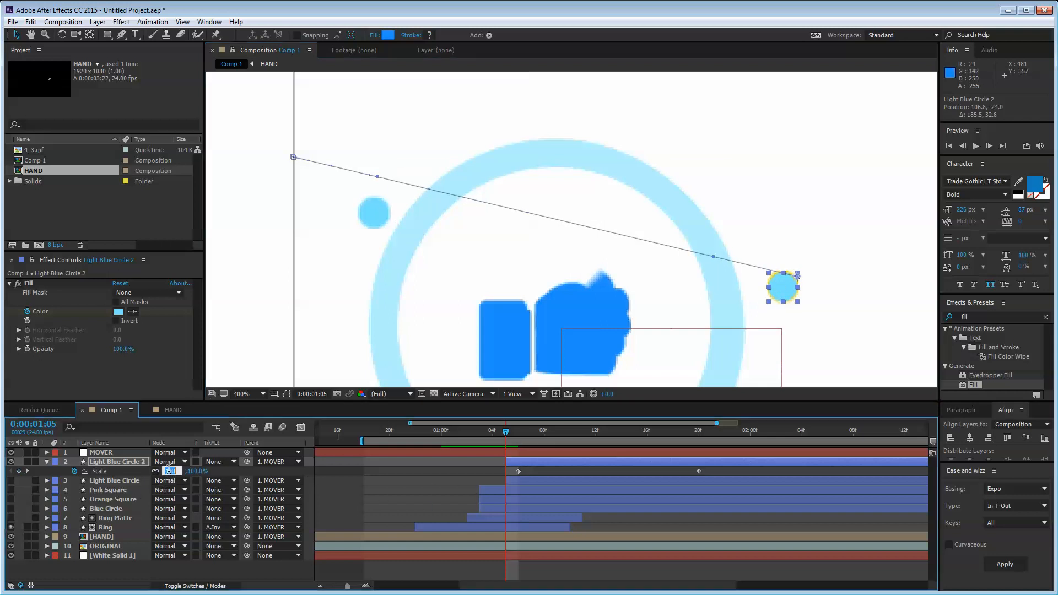
{"action": "left_click", "coordinate": [639, 469]}
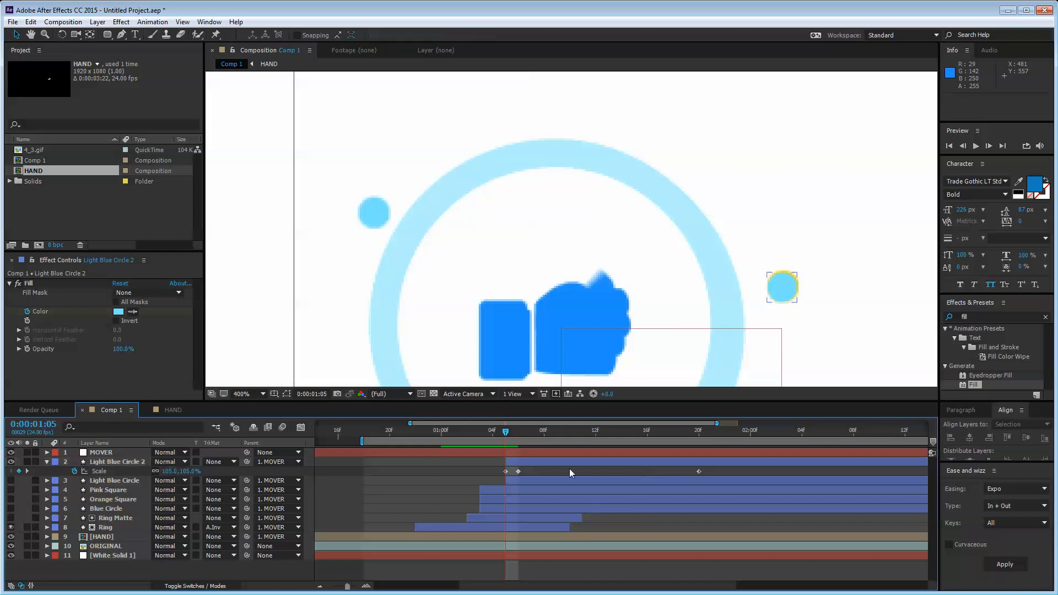
{"action": "key", "text": "ctrl+z"}
- Set Light Blue Circle 2's Scale keyframe at 0:00:01:06 to 105%
{"action": "left_click", "coordinate": [517, 431]}
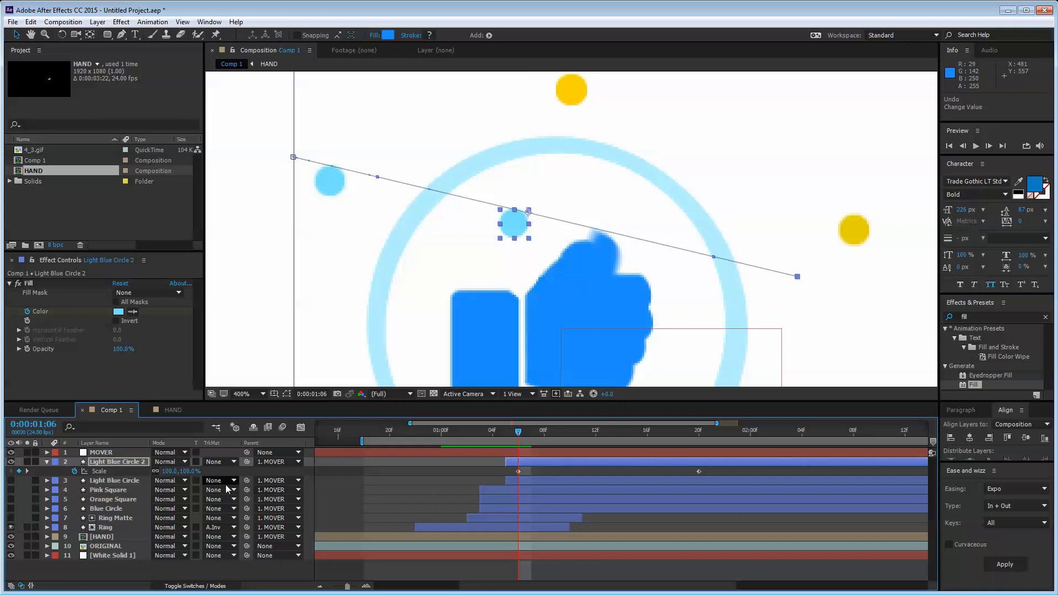
{"action": "left_click", "coordinate": [169, 470]}
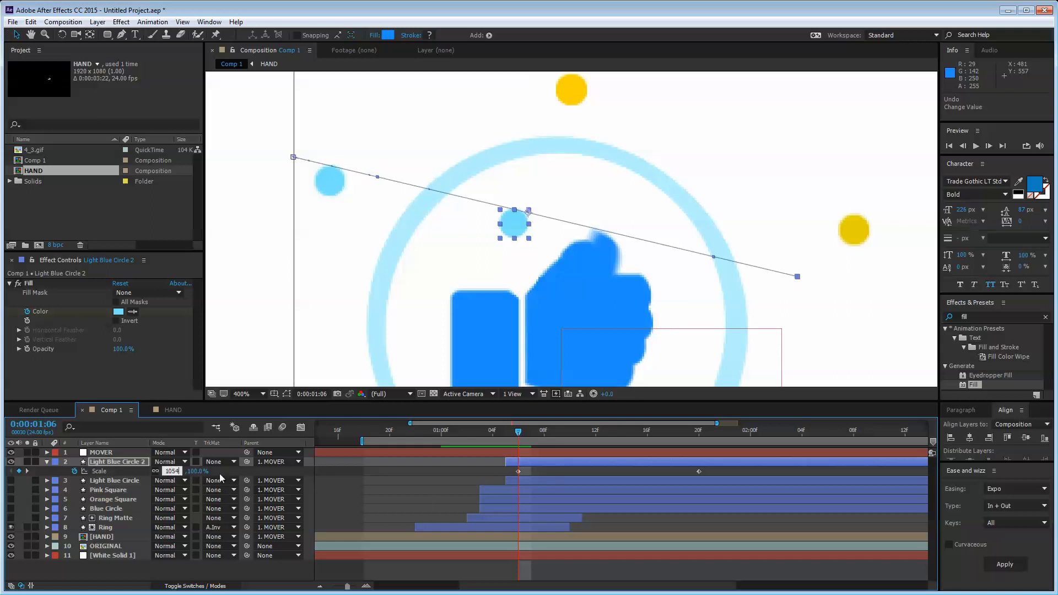
{"action": "key", "text": "Return"}
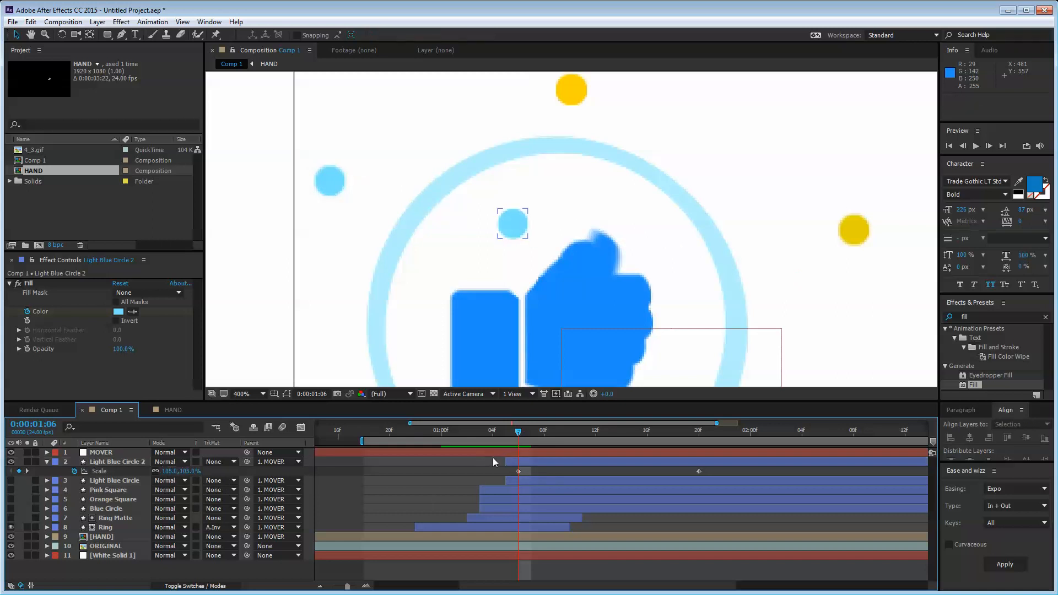
- Place Light Blue Circle 2 over the reference's dot at 0:00:01:05 (107.3, -24.3) and at 0:00:01:12 (149.8, -60.0)
{"action": "left_click", "coordinate": [531, 459]}
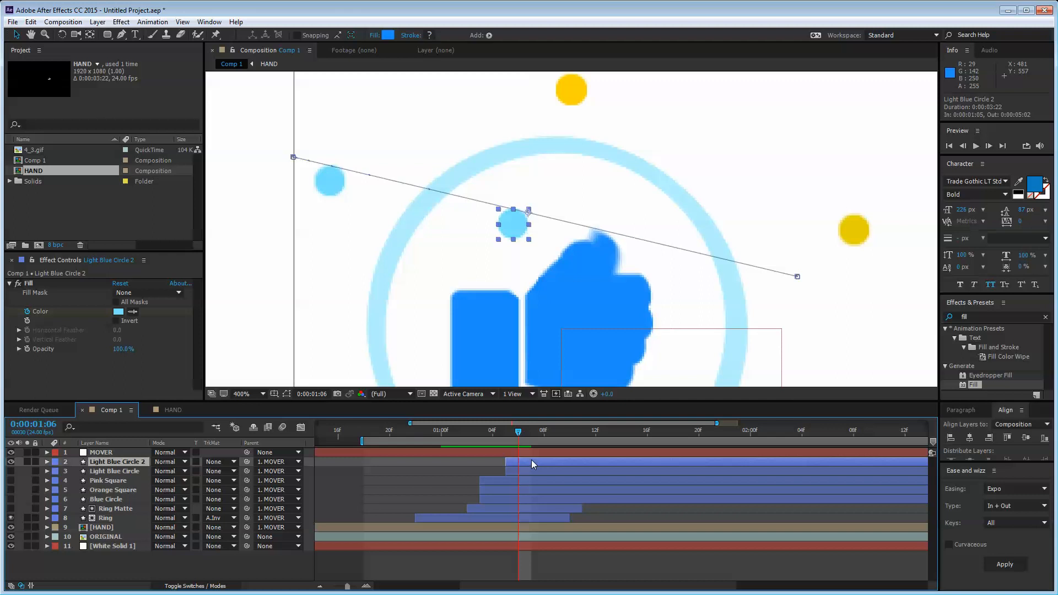
{"action": "key", "text": "p"}
{"action": "left_click_drag", "start_coordinate": [517, 432], "coordinate": [512, 429]}
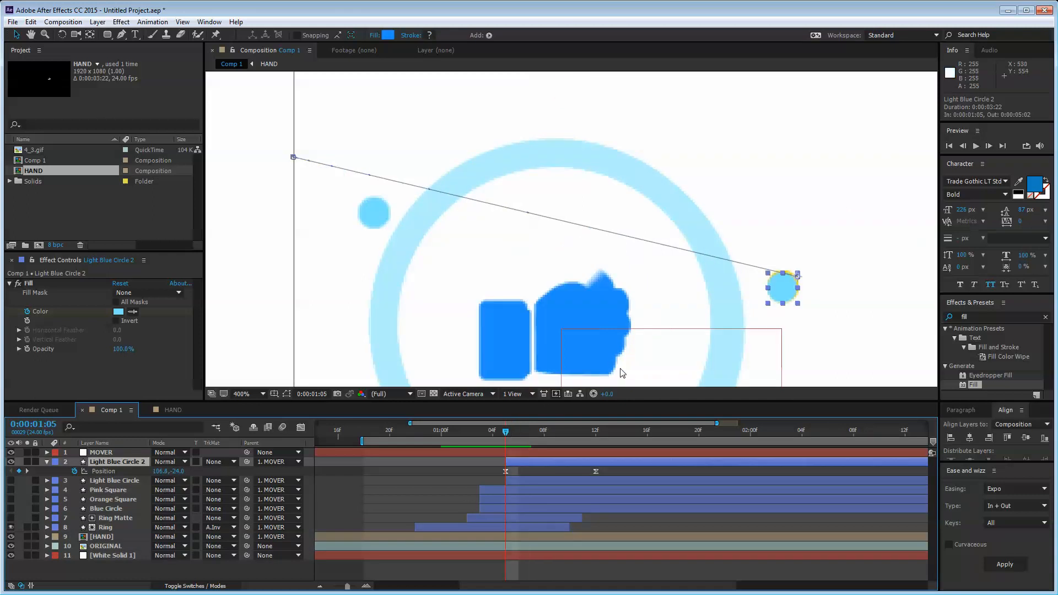
{"action": "left_click_drag", "start_coordinate": [786, 293], "coordinate": [787, 292]}
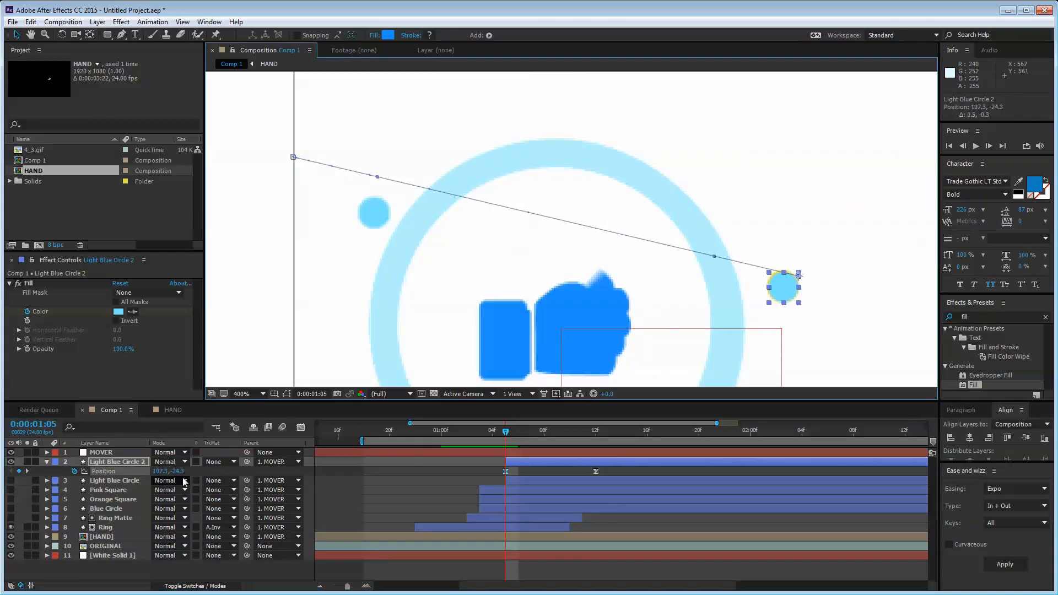
{"action": "left_click_drag", "start_coordinate": [547, 428], "coordinate": [596, 426]}
{"action": "left_click_drag", "start_coordinate": [295, 160], "coordinate": [886, 207]}
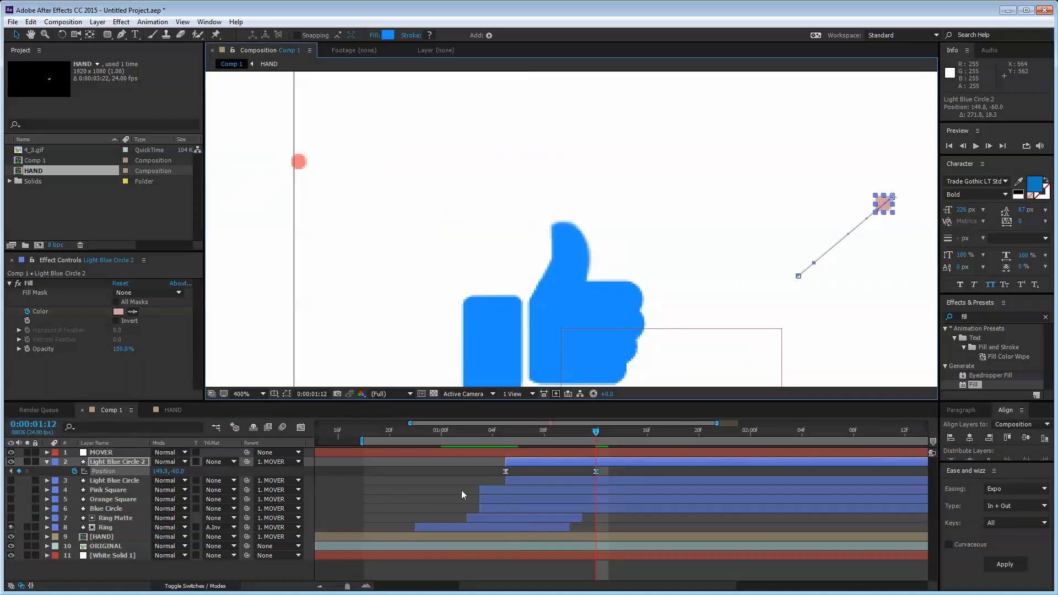
- Show Light Blue Circle 2's Scale alongside Position and check its Position keyframes in the Graph Editor
{"action": "key", "text": "shift+s"}
{"action": "left_click", "coordinate": [624, 479]}
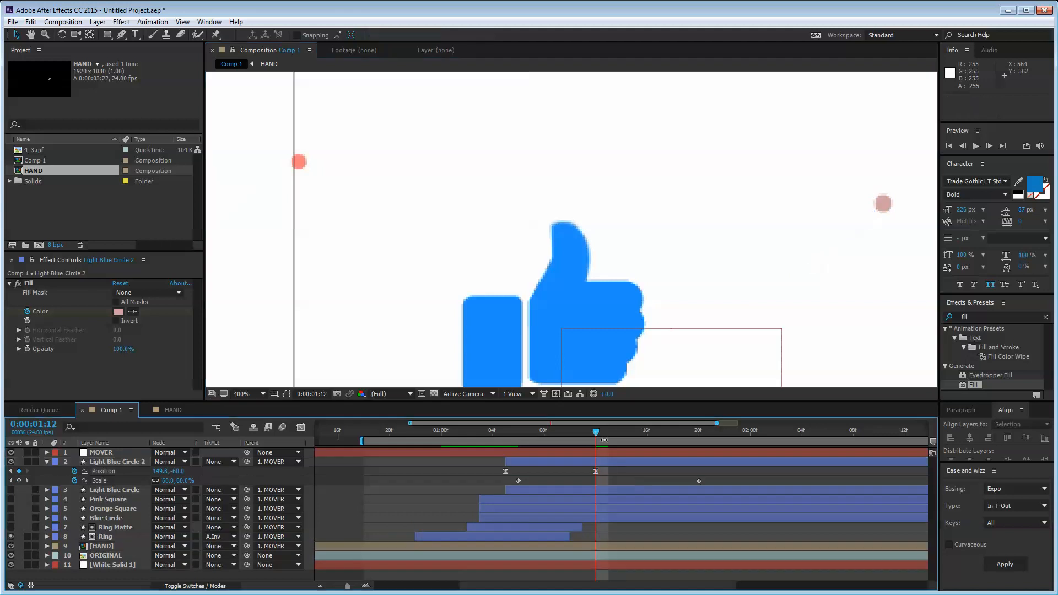
{"action": "left_click_drag", "start_coordinate": [595, 428], "coordinate": [629, 465]}
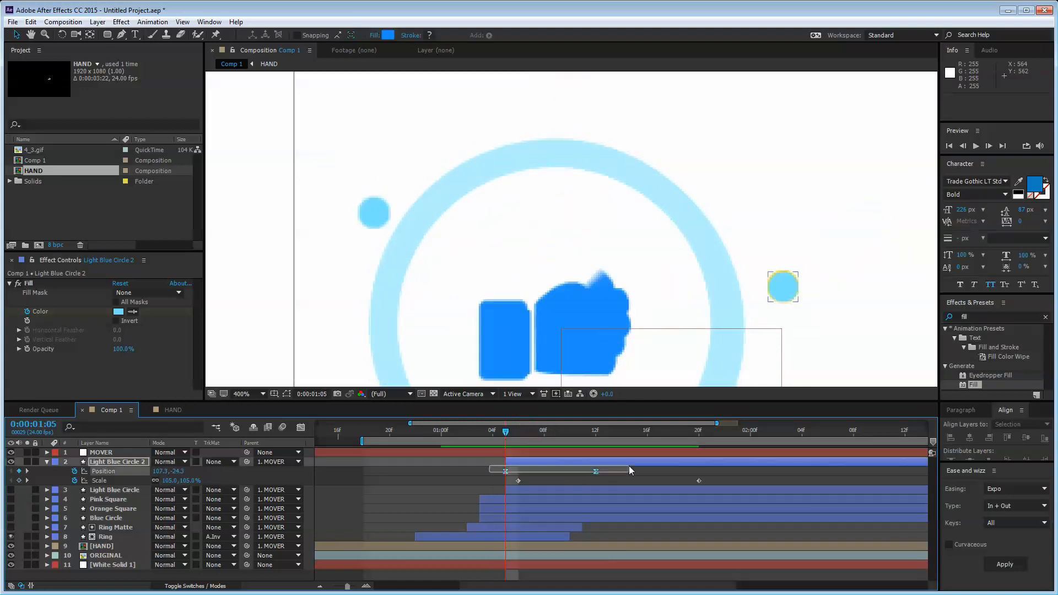
{"action": "left_click", "coordinate": [300, 428]}
{"action": "left_click", "coordinate": [301, 428]}
{"action": "left_click", "coordinate": [540, 471]}
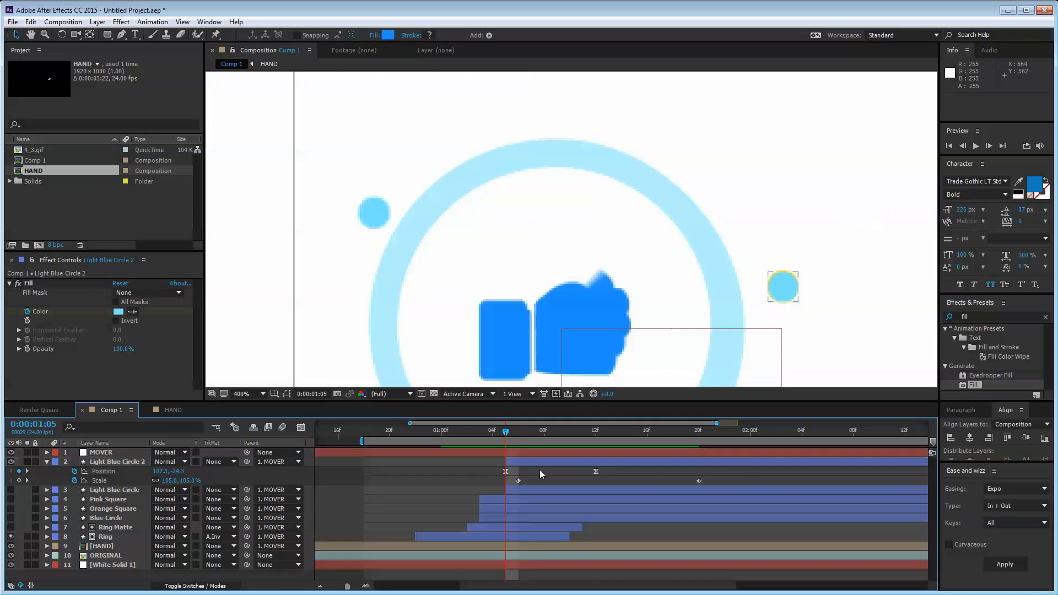
- Move Light Blue Circle 2's last Position keyframe earlier to 0:00:01:09, comparing its motion with the reference's dot
{"action": "left_click_drag", "start_coordinate": [510, 431], "coordinate": [577, 433]}
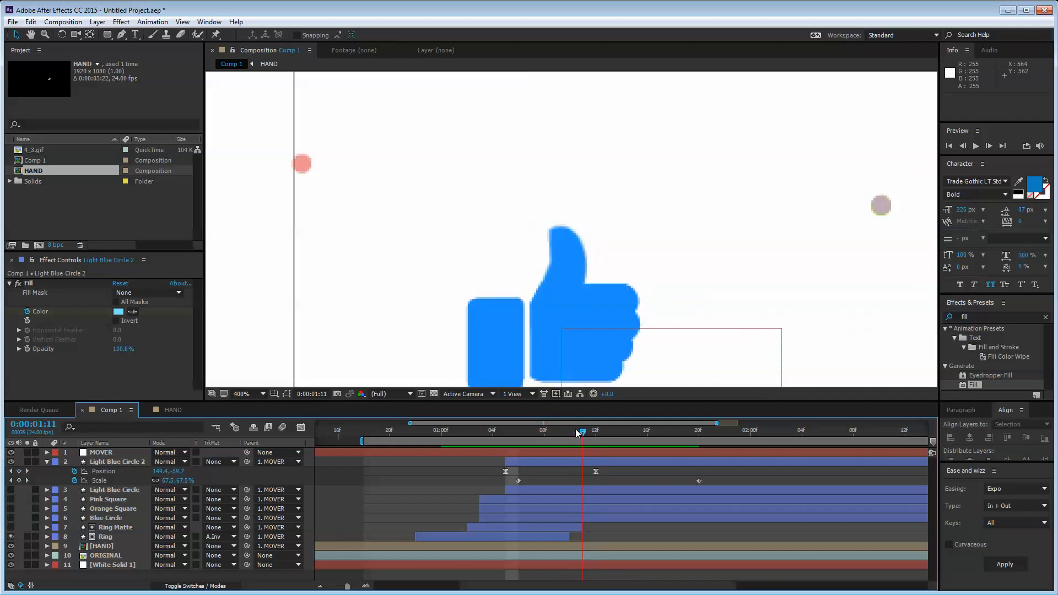
{"action": "left_click_drag", "start_coordinate": [595, 471], "coordinate": [584, 471]}
{"action": "left_click", "coordinate": [592, 470]}
{"action": "left_click_drag", "start_coordinate": [582, 431], "coordinate": [518, 435]}
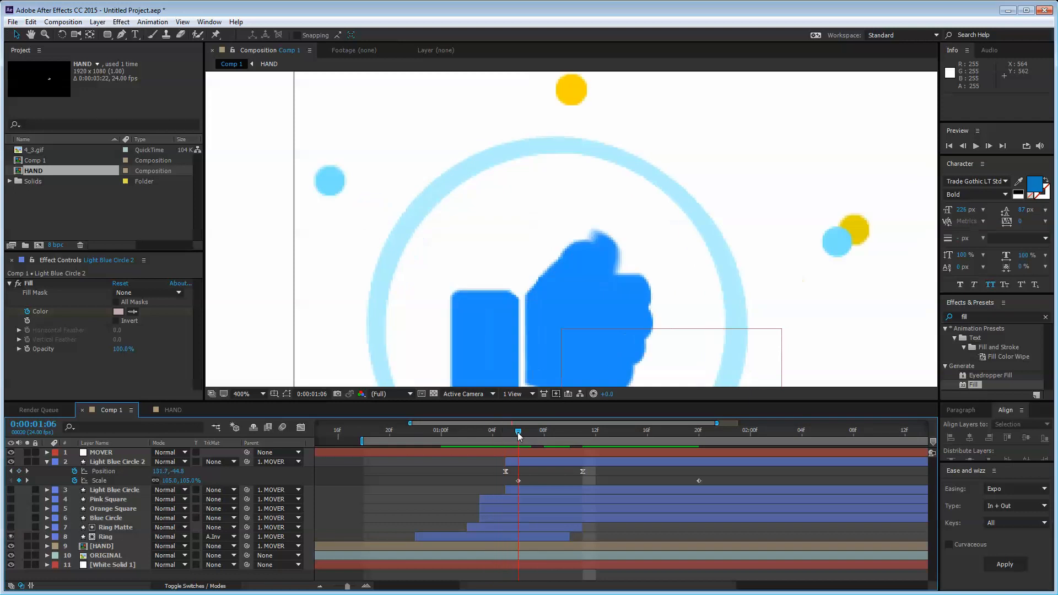
{"action": "left_click_drag", "start_coordinate": [583, 472], "coordinate": [552, 471]}
{"action": "left_click", "coordinate": [576, 475]}
{"action": "mouse_move", "coordinate": [517, 433]}
{"action": "left_mouse_down"}
{"action": "mouse_move", "coordinate": [589, 440]}
{"action": "mouse_move", "coordinate": [494, 443]}
{"action": "mouse_move", "coordinate": [521, 441]}
{"action": "left_mouse_up"}
{"action": "left_click_drag", "start_coordinate": [514, 442], "coordinate": [505, 441]}
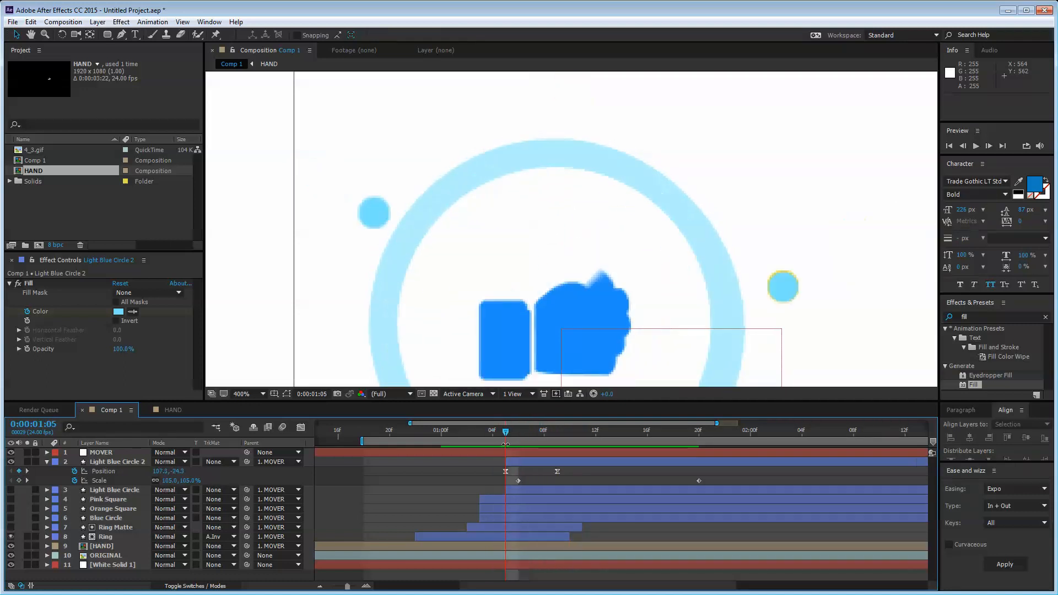
- Reveal Light Blue Circle 2's modified properties and replace its Fill effect color keyframes with a new one at 0:00:01:05
{"action": "left_click", "coordinate": [530, 462]}
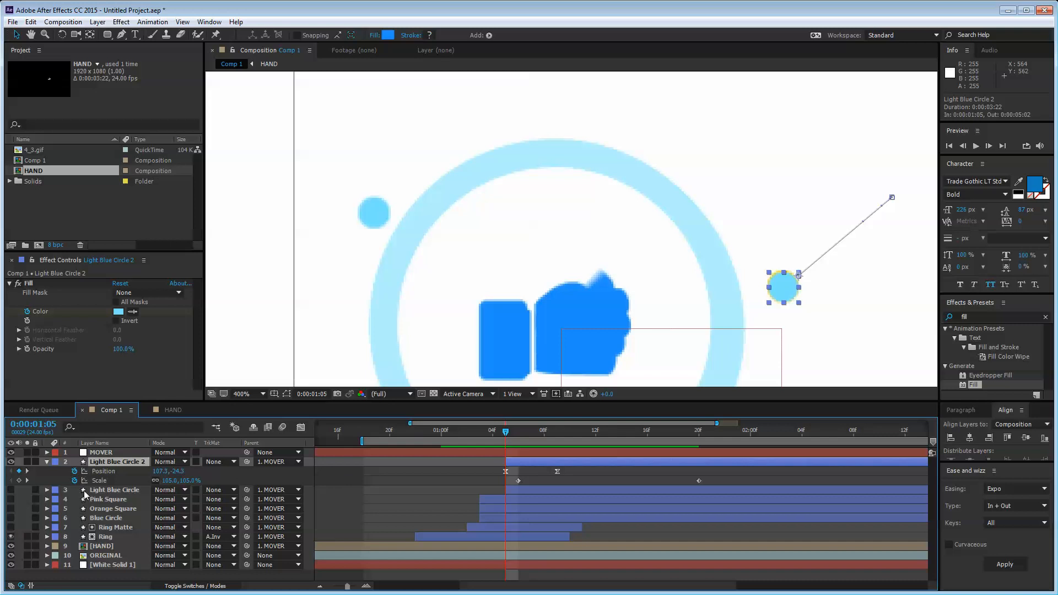
{"action": "key", "text": "u"}
{"action": "key", "text": "u"}
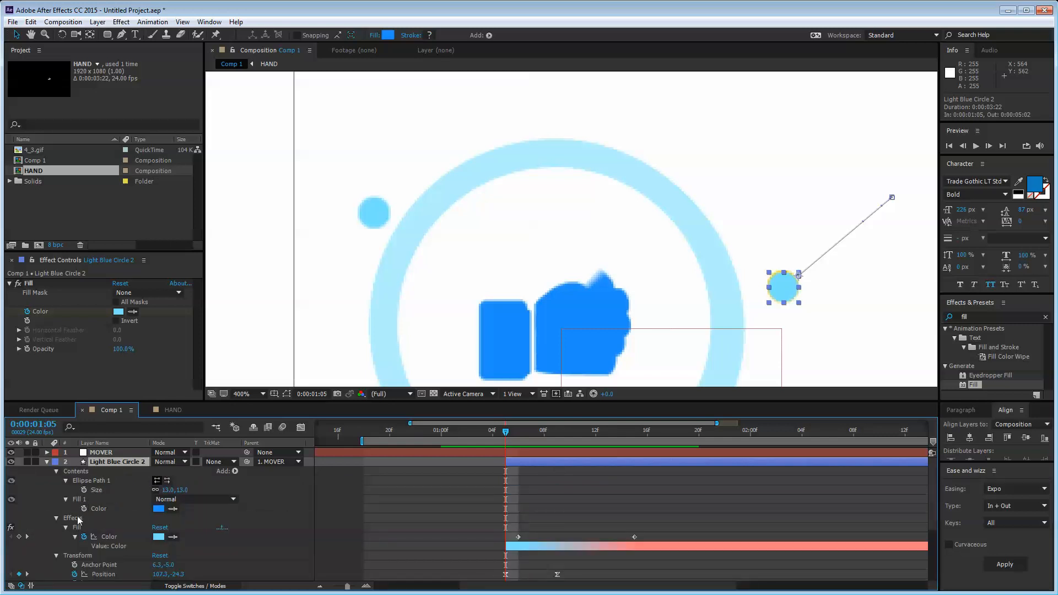
{"action": "left_click", "coordinate": [109, 536]}
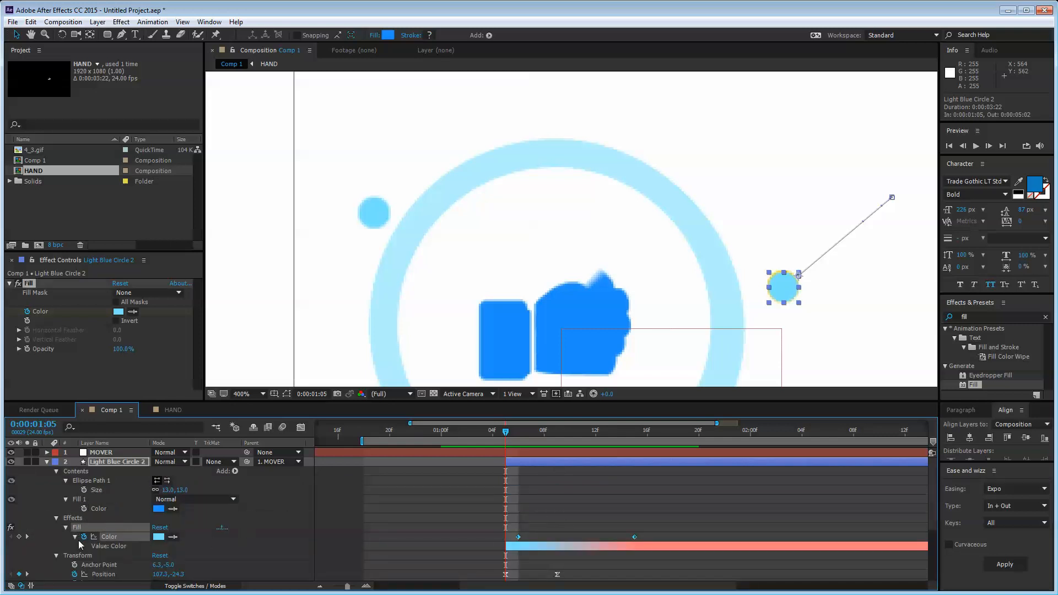
{"action": "left_click", "coordinate": [84, 536]}
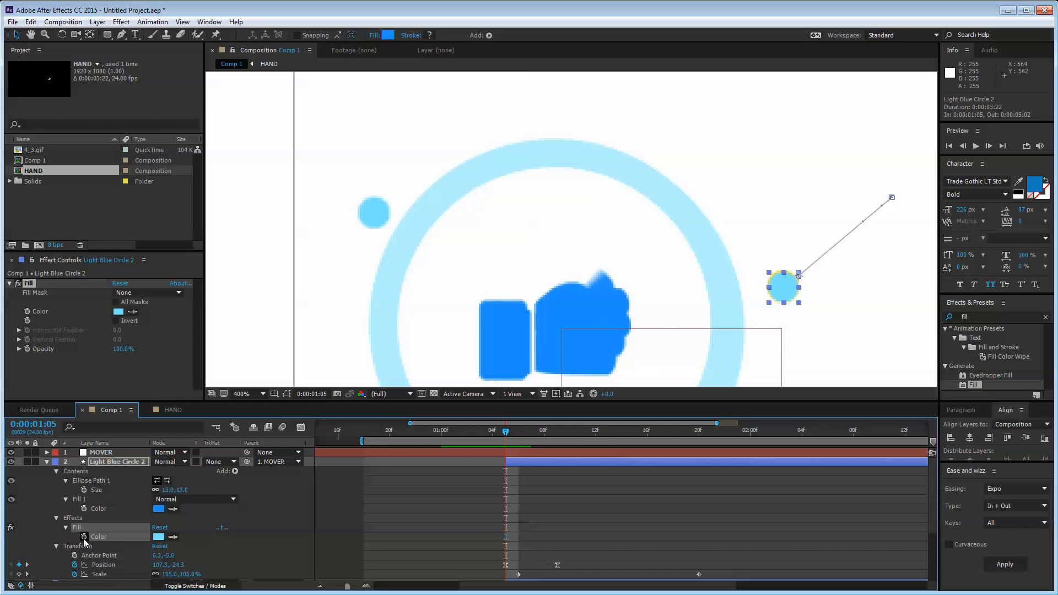
{"action": "left_click", "coordinate": [84, 536]}
- With Light Blue Circle 2 hidden, sample its Fill color from the reference's yellow dot at 0:00:01:05 and green dot at 0:00:01:12
{"action": "left_click", "coordinate": [11, 462]}
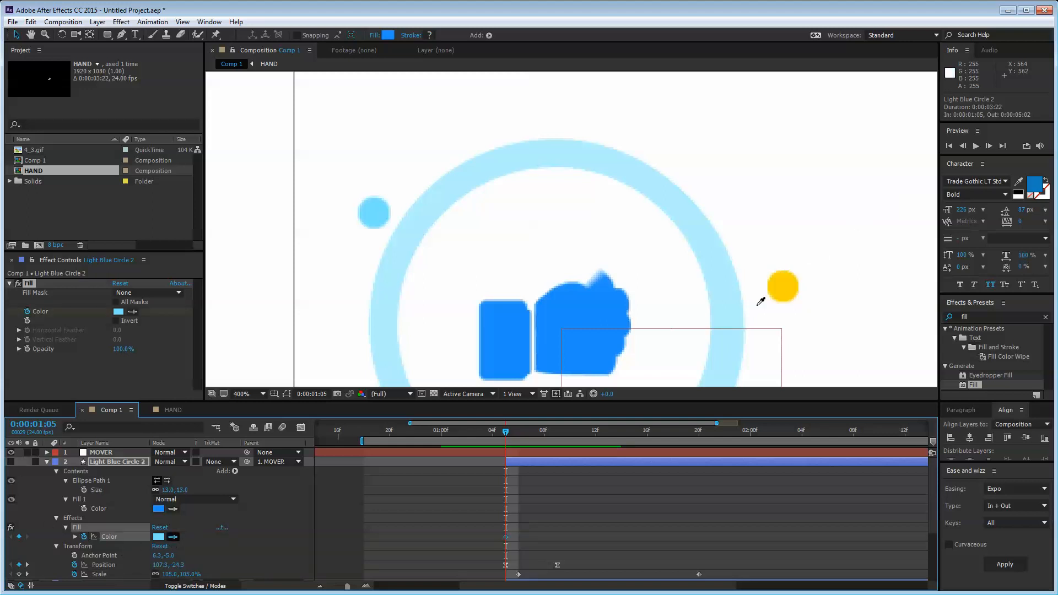
{"action": "left_click", "coordinate": [780, 285]}
{"action": "key", "text": "space"}
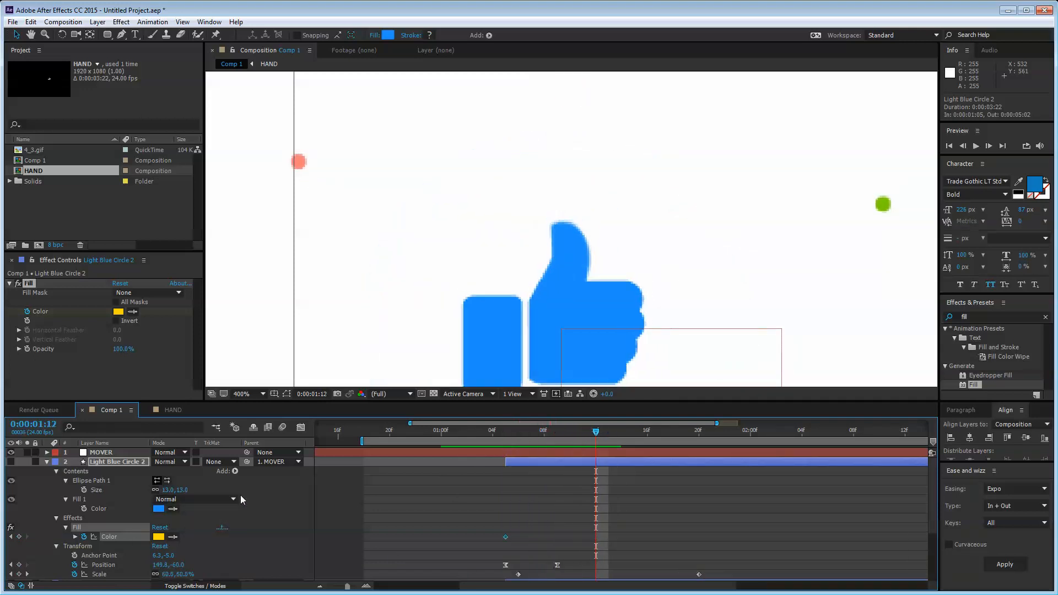
{"action": "left_click", "coordinate": [173, 537]}
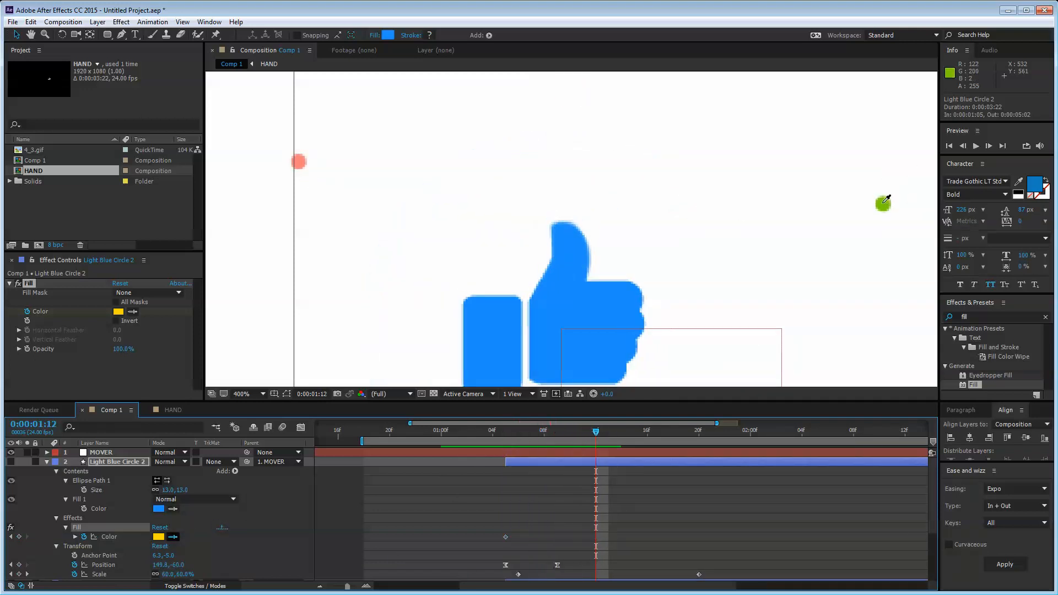
{"action": "left_click", "coordinate": [881, 204]}
- At 0:00:01:03, collapse Light Blue Circle 2's properties and make the layer visible again
{"action": "left_click_drag", "start_coordinate": [595, 430], "coordinate": [479, 431]}
{"action": "key", "text": "comma"}
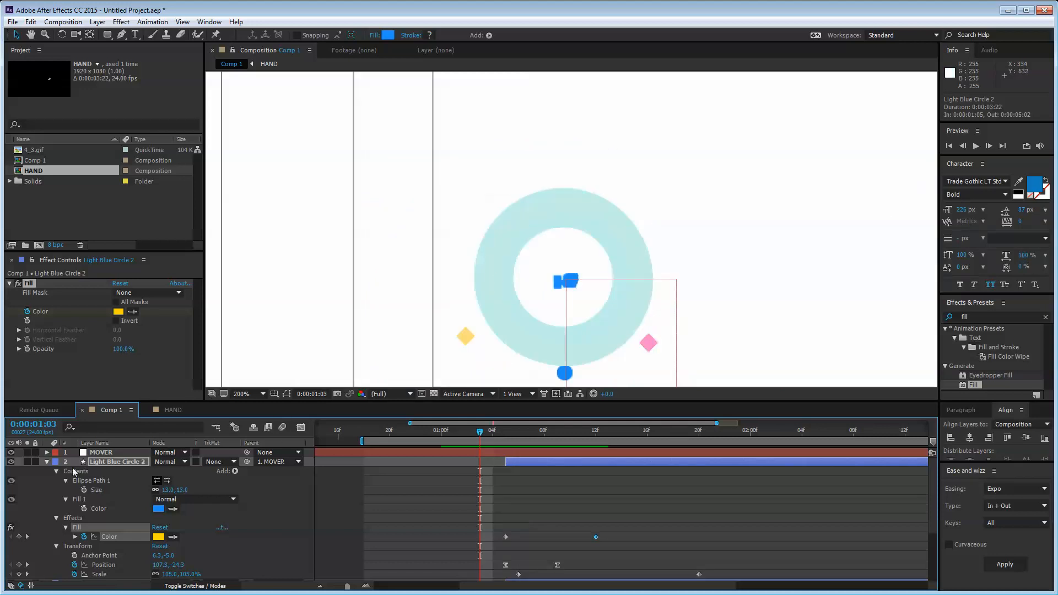
{"action": "left_click", "coordinate": [47, 462]}
{"action": "left_click", "coordinate": [84, 570]}
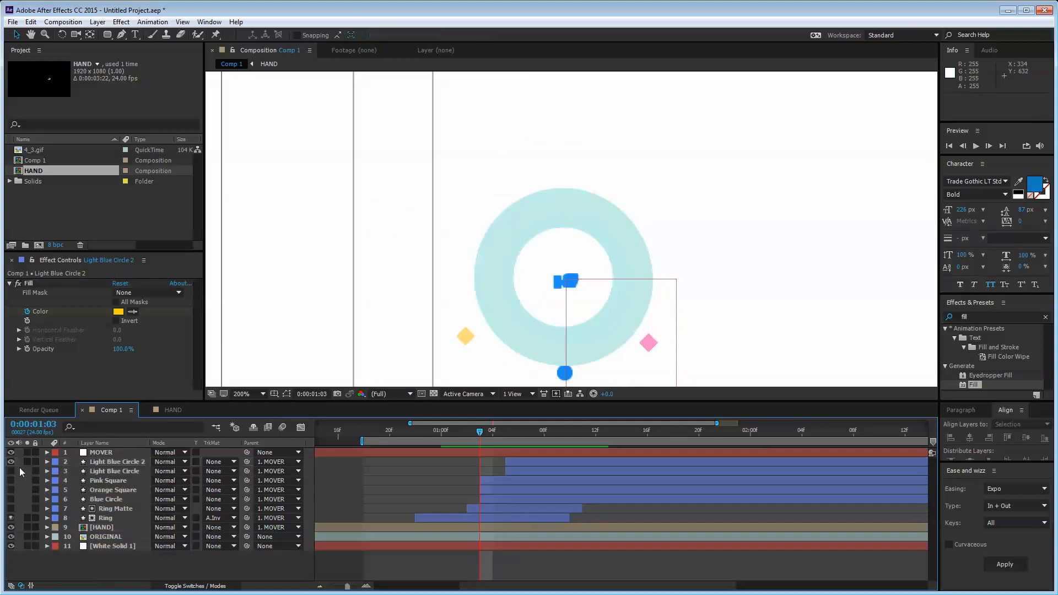
- Duplicate the Light Blue Circle 2 layer at 0:00:01:06, rename the copy Yellow Circle and make it visible
{"action": "left_click_drag", "start_coordinate": [492, 430], "coordinate": [520, 421]}
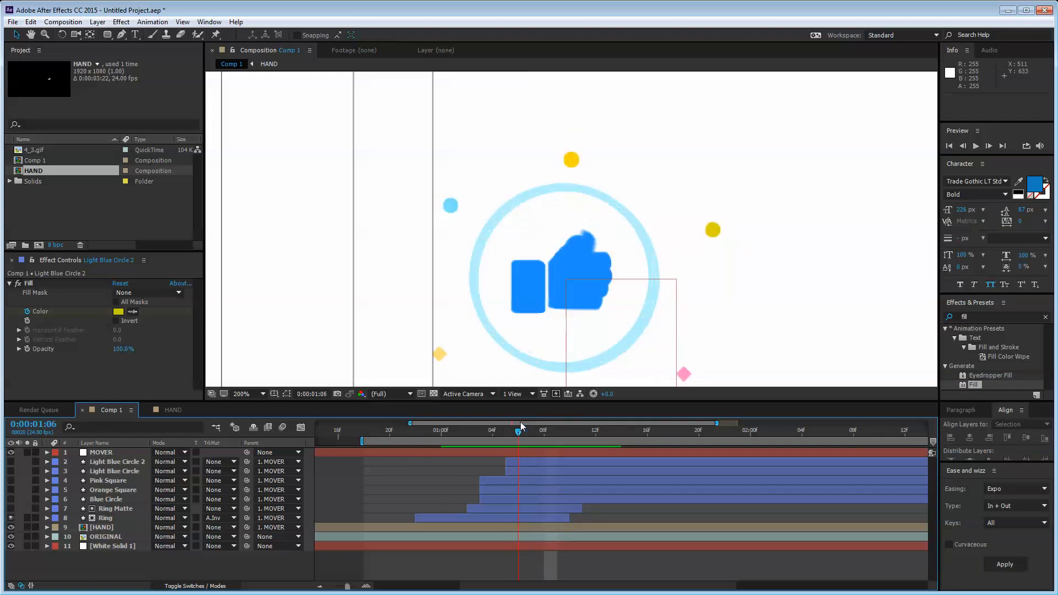
{"action": "left_click", "coordinate": [132, 462]}
{"action": "key", "text": "ctrl+d"}
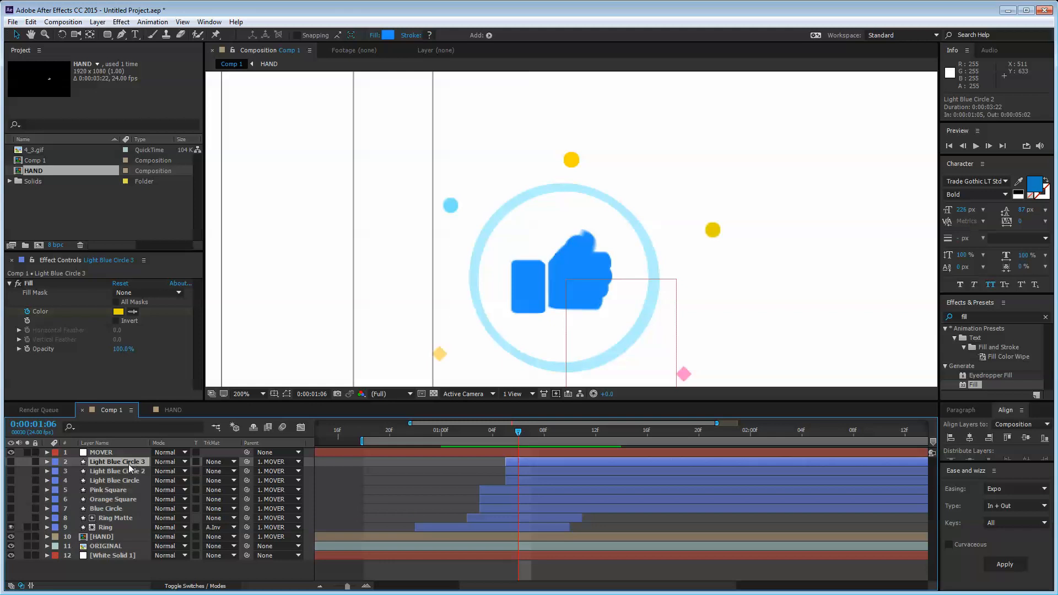
{"action": "key", "text": "Return"}
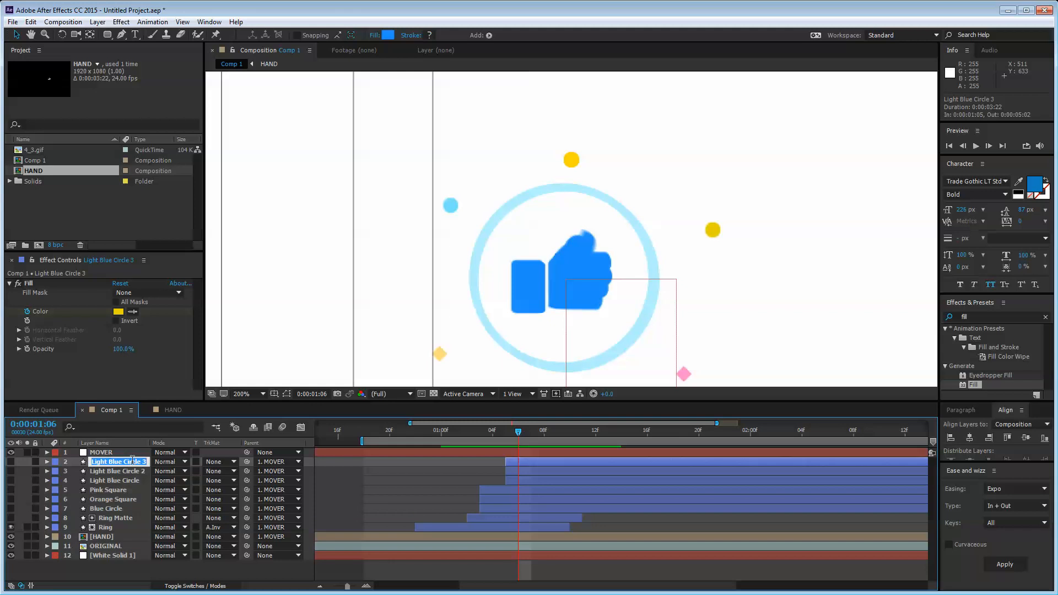
{"action": "type", "text": "Yellow Circle"}
{"action": "key", "text": "Return"}
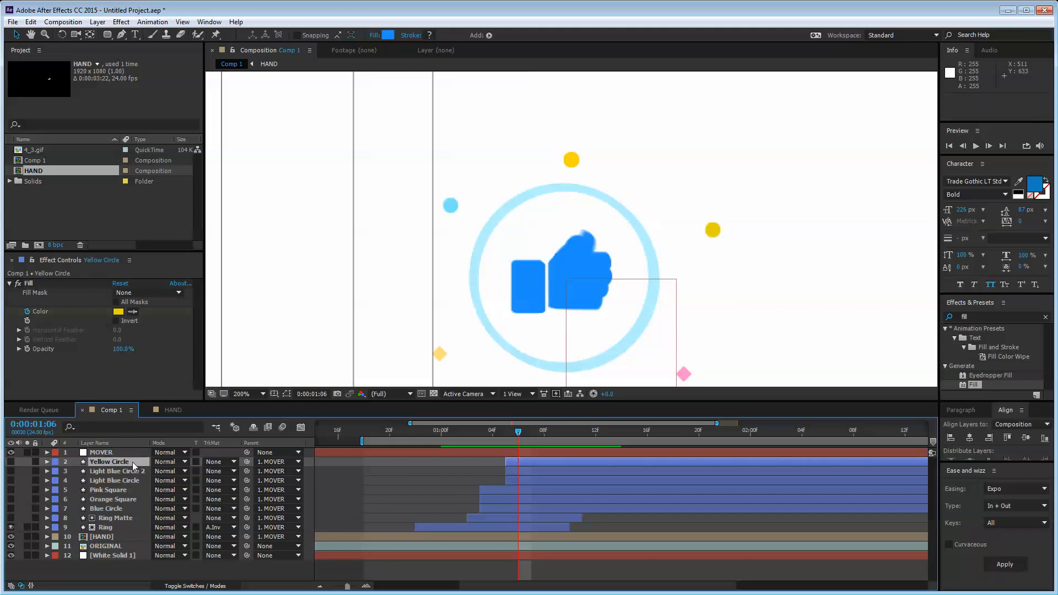
{"action": "left_click", "coordinate": [10, 462]}
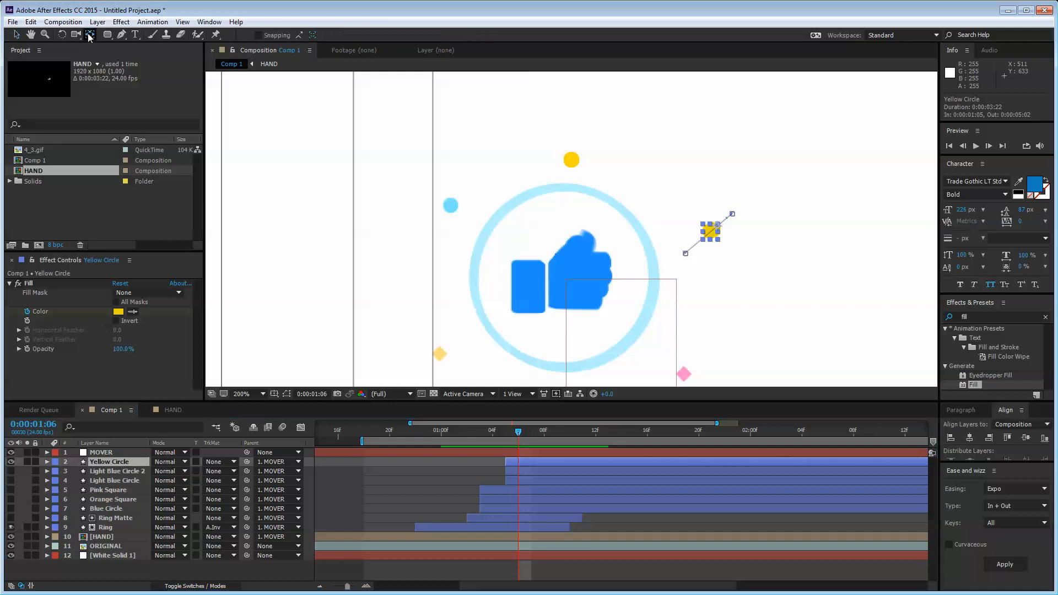
- Reveal Yellow Circle's keyframes and, at 0:00:01:05, move its anchor point to the top centre of the circle
{"action": "key", "text": "period"}
{"action": "key", "text": "h"}
{"action": "key", "text": "y"}
{"action": "left_click_drag", "start_coordinate": [862, 222], "coordinate": [847, 215]}
{"action": "key", "text": "ctrl+z"}
{"action": "key", "text": "u"}
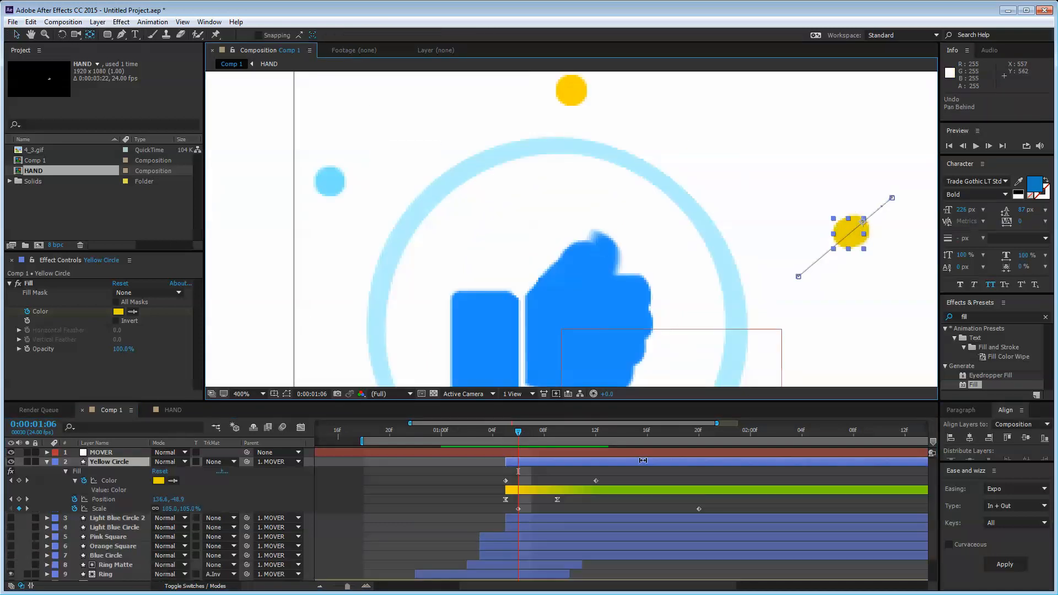
{"action": "left_click_drag", "start_coordinate": [520, 435], "coordinate": [506, 435]}
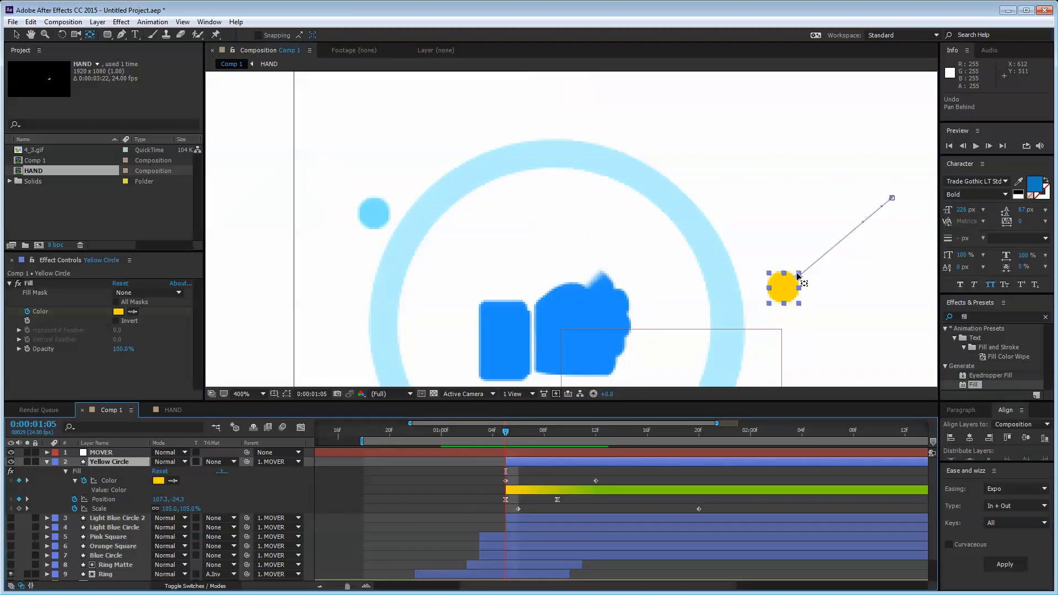
{"action": "left_click_drag", "start_coordinate": [798, 276], "coordinate": [784, 273]}
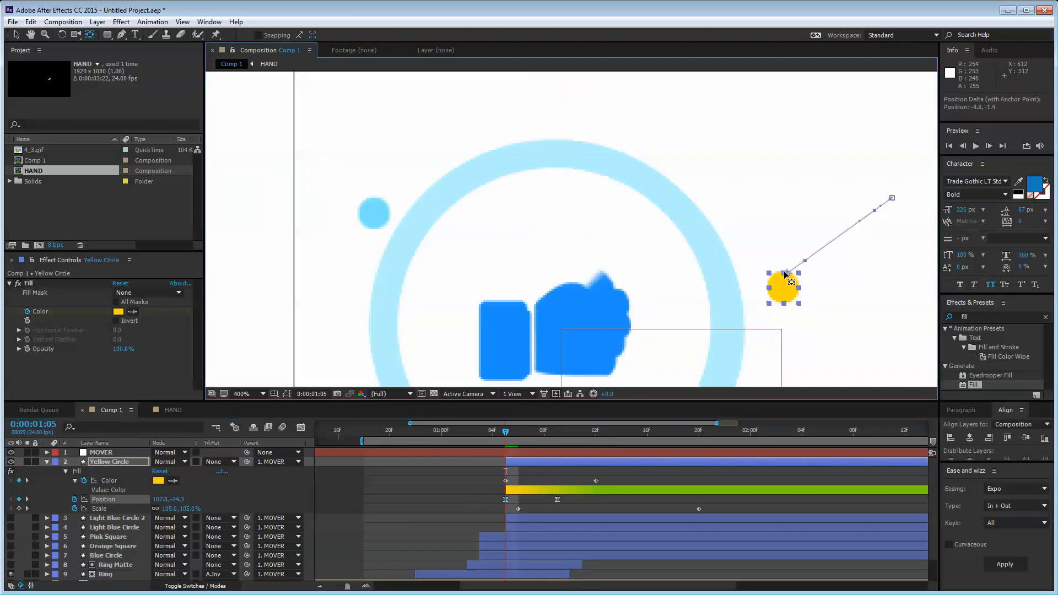
{"action": "left_click", "coordinate": [16, 35]}
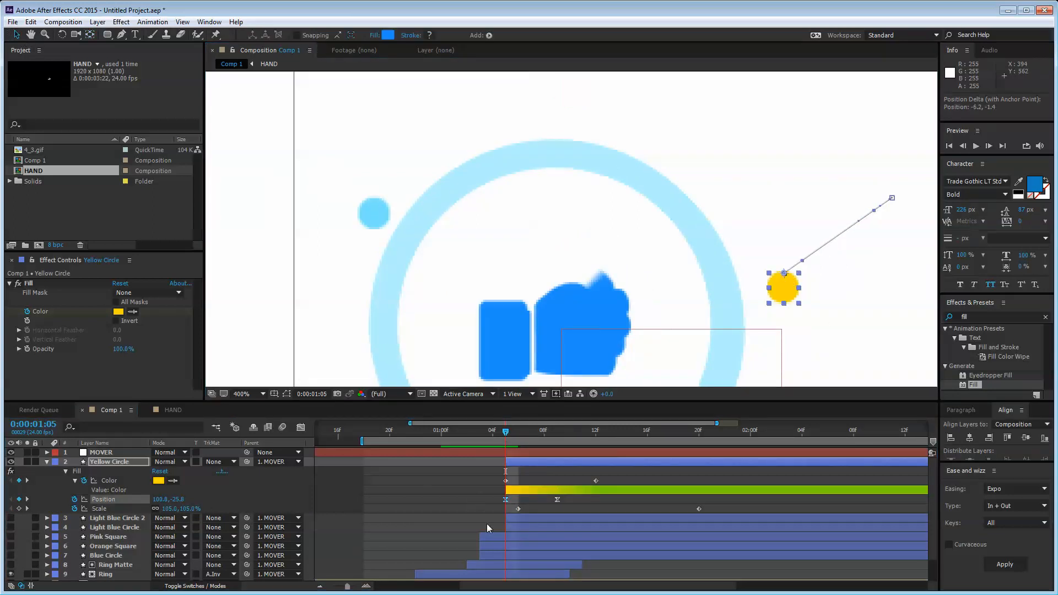
- Shift the Yellow Circle layer to start at 0:00:01:06 and place it over the reference's top yellow dot, Position about 4.8, -115.0
{"action": "left_click", "coordinate": [504, 499]}
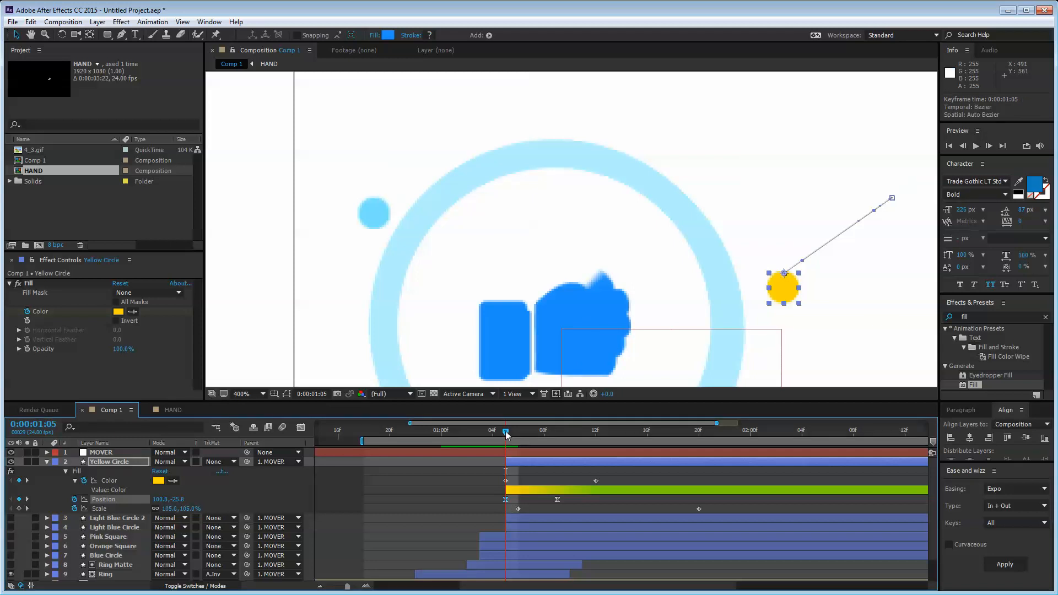
{"action": "left_click_drag", "start_coordinate": [505, 431], "coordinate": [535, 459]}
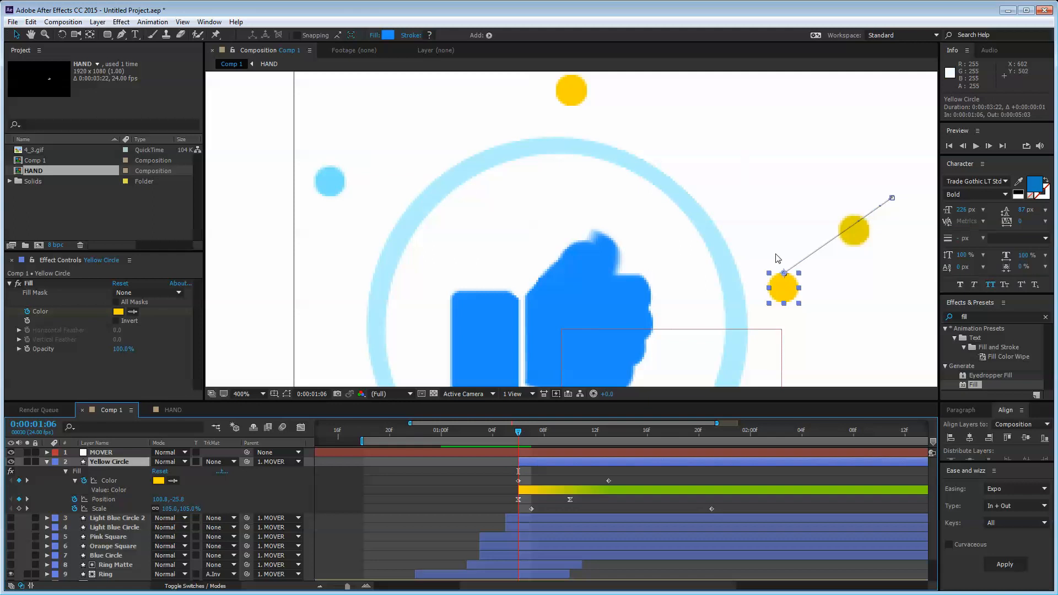
{"action": "left_click_drag", "start_coordinate": [786, 293], "coordinate": [573, 113]}
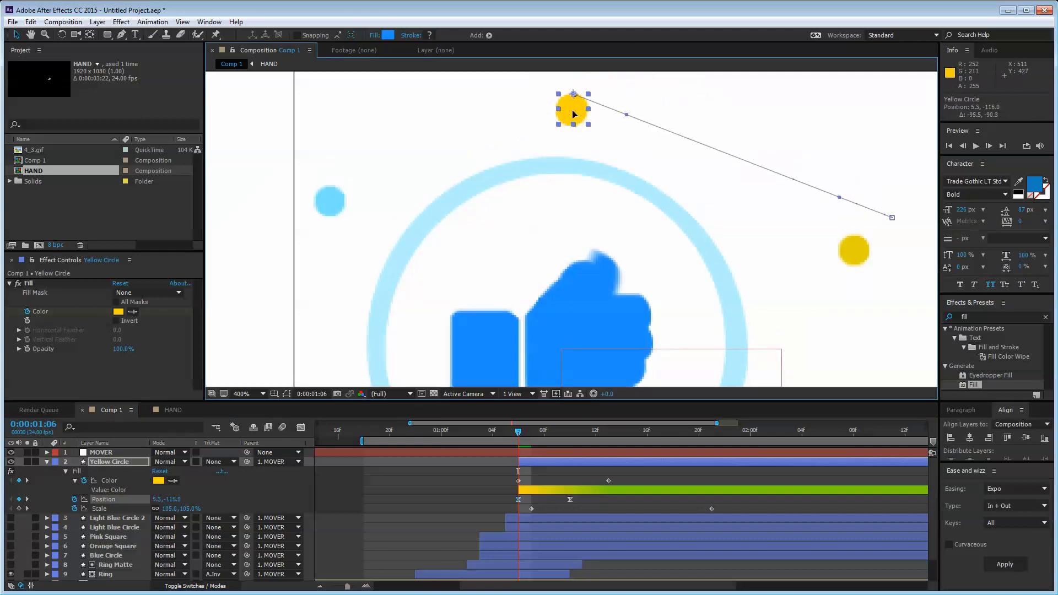
{"action": "scroll", "coordinate": [576, 118], "scroll_direction": "down", "scroll_amount": 1}
{"action": "left_click_drag", "start_coordinate": [611, 181], "coordinate": [611, 226]}
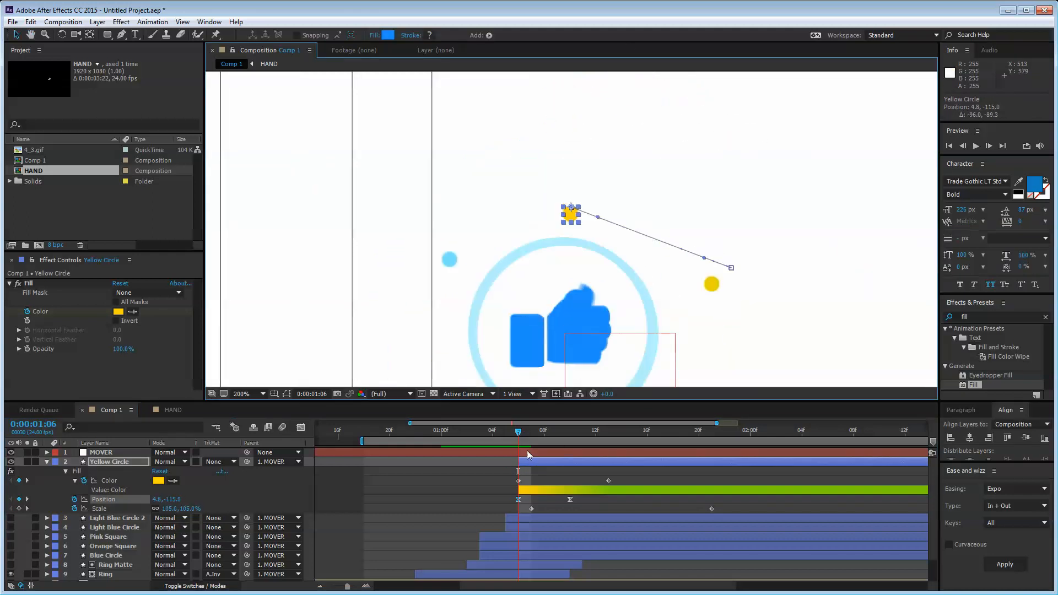
- At 0:00:01:10, move Yellow Circle onto the reference's top dot, Position about 5.3, -140.0
{"action": "left_click_drag", "start_coordinate": [521, 435], "coordinate": [608, 436]}
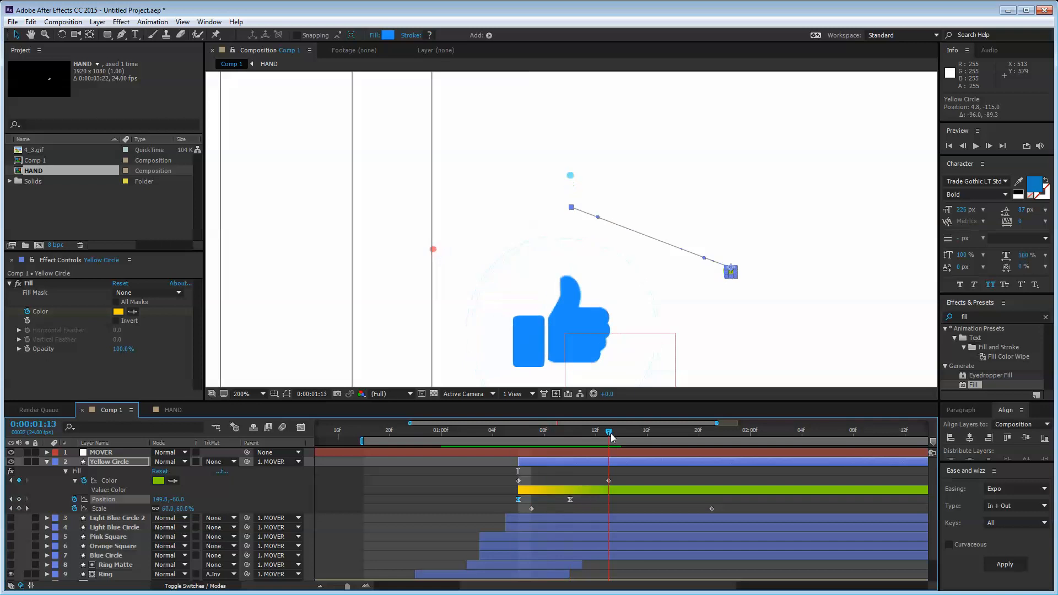
{"action": "left_click", "coordinate": [571, 435]}
{"action": "left_click_drag", "start_coordinate": [737, 272], "coordinate": [578, 175]}
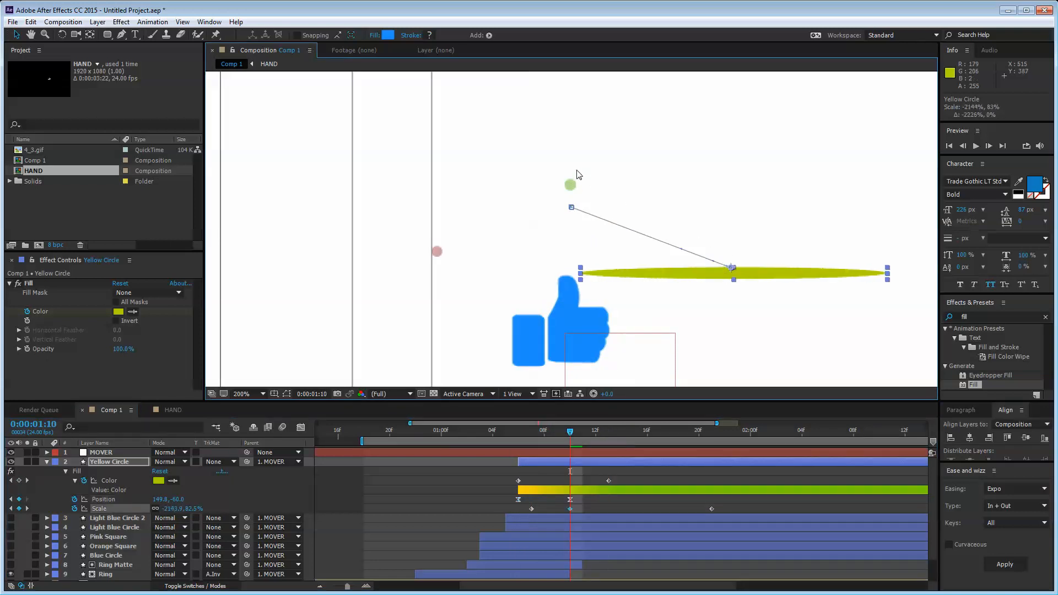
{"action": "key", "text": "ctrl+z"}
{"action": "left_click_drag", "start_coordinate": [734, 275], "coordinate": [663, 201]}
{"action": "mouse_move", "coordinate": [571, 431]}
{"action": "left_mouse_down"}
{"action": "mouse_move", "coordinate": [622, 431]}
{"action": "mouse_move", "coordinate": [573, 430]}
{"action": "left_mouse_up"}
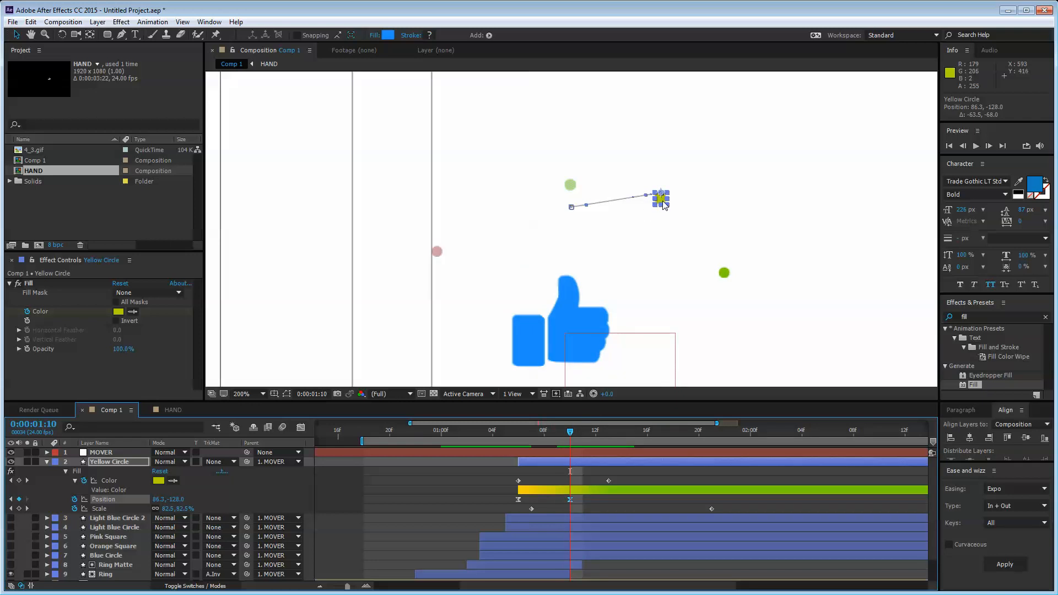
{"action": "left_click_drag", "start_coordinate": [662, 201], "coordinate": [569, 312]}
{"action": "scroll", "coordinate": [572, 192], "scroll_direction": "up", "scroll_amount": 2}
{"action": "key", "text": "space"}
{"action": "scroll", "coordinate": [562, 316], "scroll_direction": "down", "scroll_amount": 3}
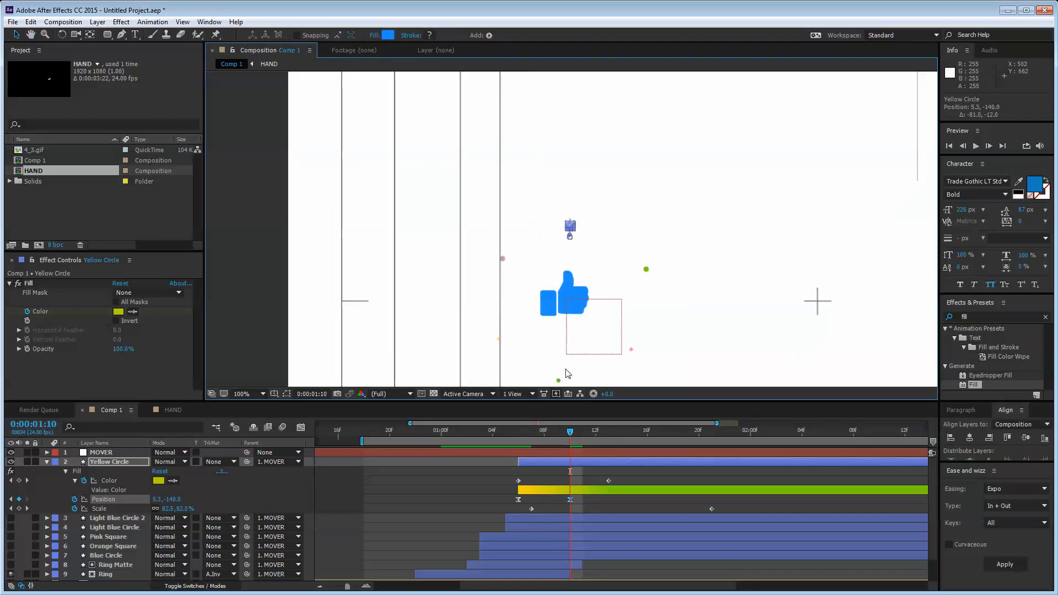
- Move Yellow Circle's last Position keyframe to 0:00:01:12
{"action": "left_click_drag", "start_coordinate": [571, 435], "coordinate": [595, 434]}
{"action": "scroll", "coordinate": [573, 231], "scroll_direction": "up", "scroll_amount": 3}
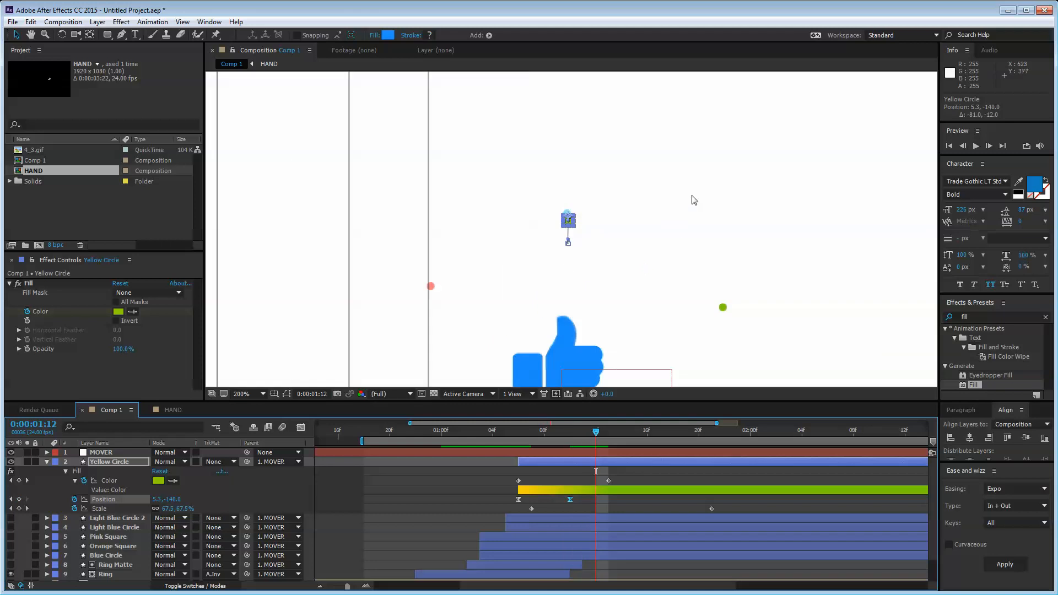
{"action": "left_click_drag", "start_coordinate": [570, 499], "coordinate": [595, 498]}
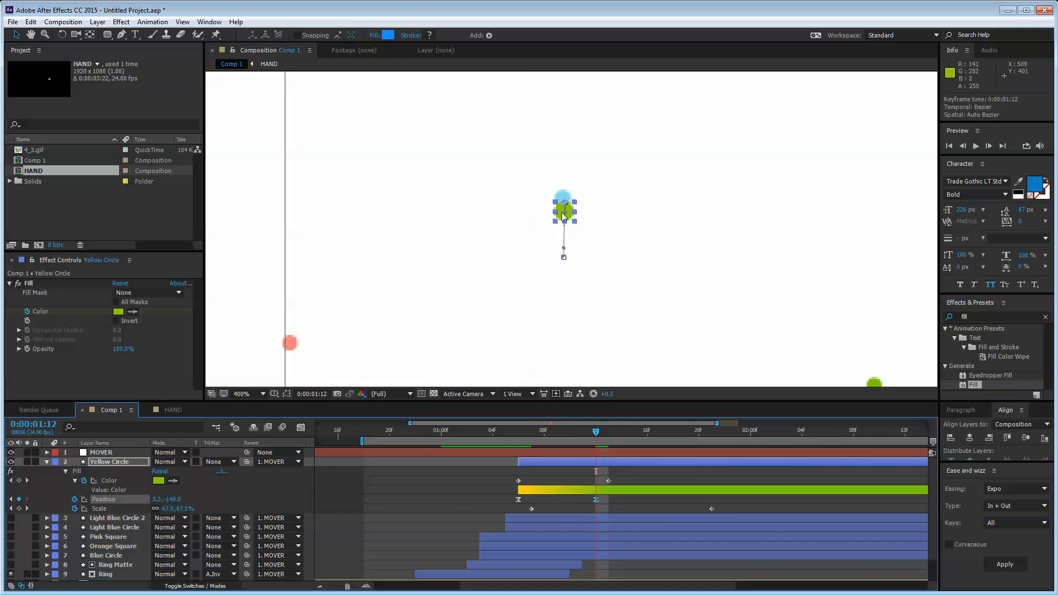
{"action": "left_click_drag", "start_coordinate": [564, 212], "coordinate": [569, 201]}
{"action": "key", "text": "ctrl+z"}
{"action": "key", "text": "ctrl+z"}
{"action": "key", "text": "ctrl+z"}
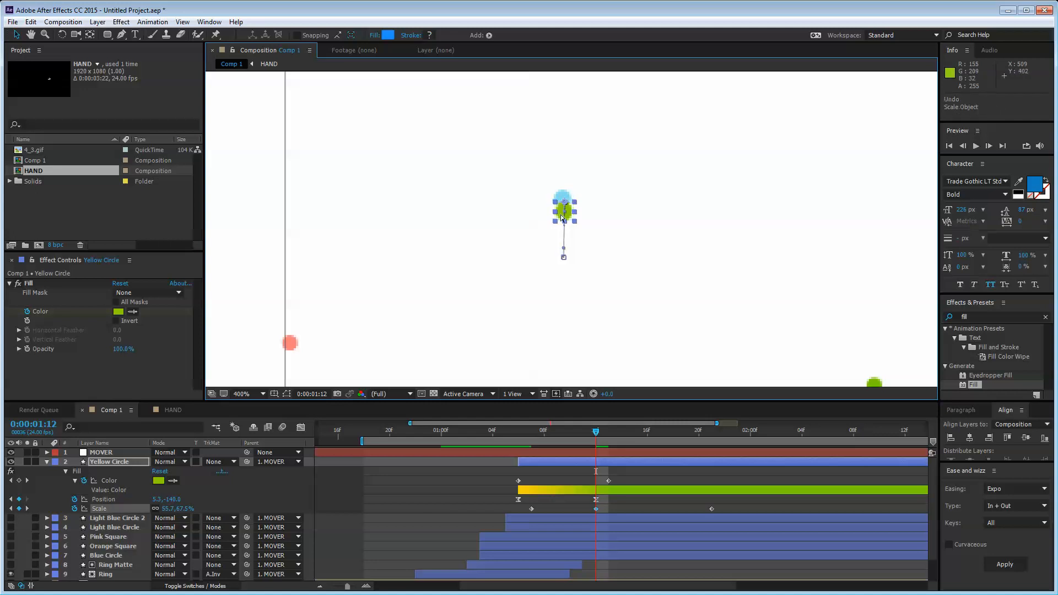
- Adjust Yellow Circle's Position at 0:00:01:12 to 4.8, -146.0 so it covers the reference's light blue dot
{"action": "left_click", "coordinate": [141, 499]}
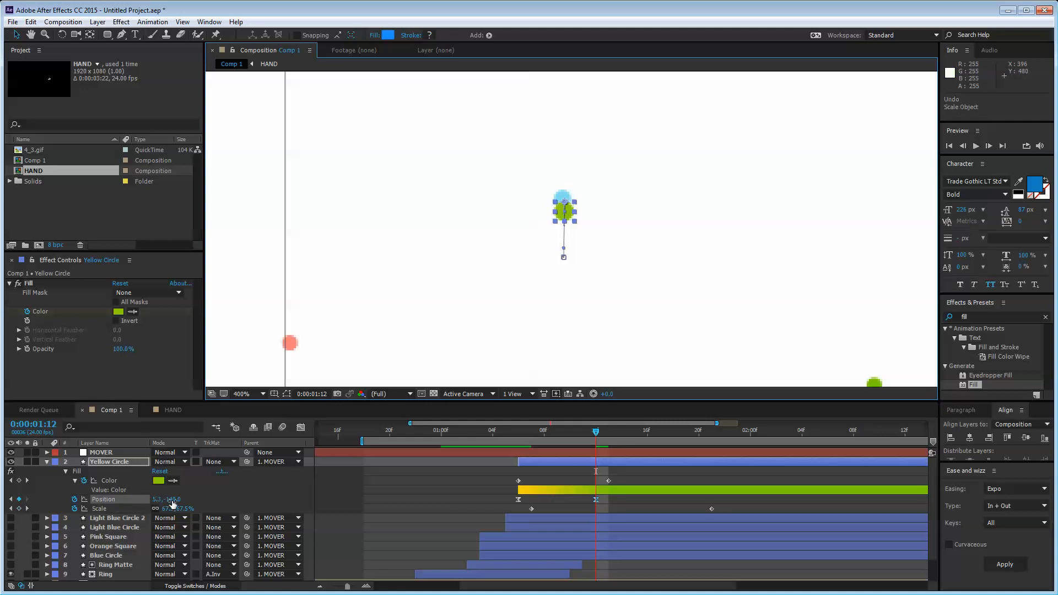
{"action": "mouse_move", "coordinate": [174, 499]}
{"action": "left_mouse_down"}
{"action": "mouse_move", "coordinate": [184, 499]}
{"action": "mouse_move", "coordinate": [163, 499]}
{"action": "mouse_move", "coordinate": [174, 499]}
{"action": "left_mouse_up"}
{"action": "left_click", "coordinate": [559, 201]}
{"action": "left_click_drag", "start_coordinate": [559, 198], "coordinate": [539, 182]}
{"action": "key", "text": "ctrl+z"}
{"action": "key", "text": "ctrl+z"}
{"action": "scroll", "coordinate": [561, 203], "scroll_direction": "up", "scroll_amount": 1}
{"action": "scroll", "coordinate": [539, 185], "scroll_direction": "down", "scroll_amount": 6}
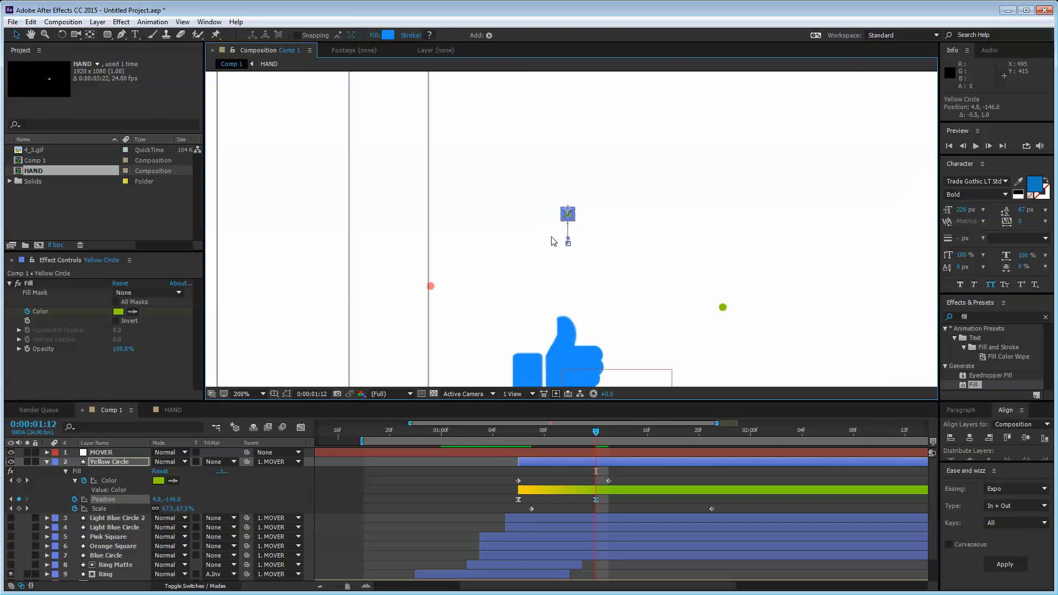
- With Yellow Circle hidden, sample its Fill color from the reference's yellow dot at 0:00:01:06 and light blue dot at 0:00:01:13
{"action": "left_click", "coordinate": [594, 425]}
{"action": "left_click_drag", "start_coordinate": [594, 426], "coordinate": [518, 430]}
{"action": "left_click", "coordinate": [548, 461]}
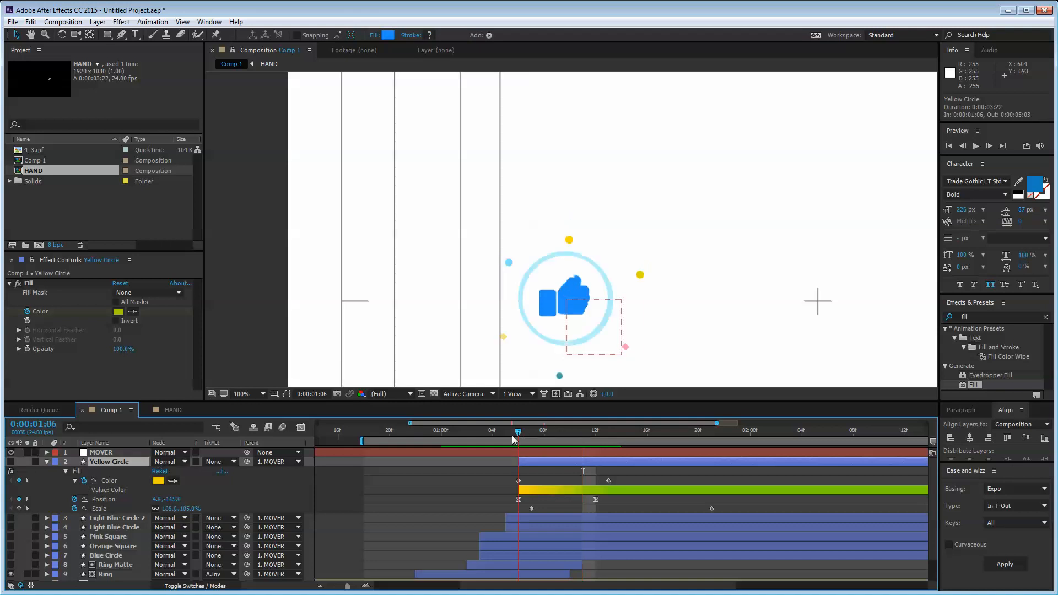
{"action": "left_click", "coordinate": [569, 240]}
{"action": "left_click", "coordinate": [606, 435]}
{"action": "key", "text": "period"}
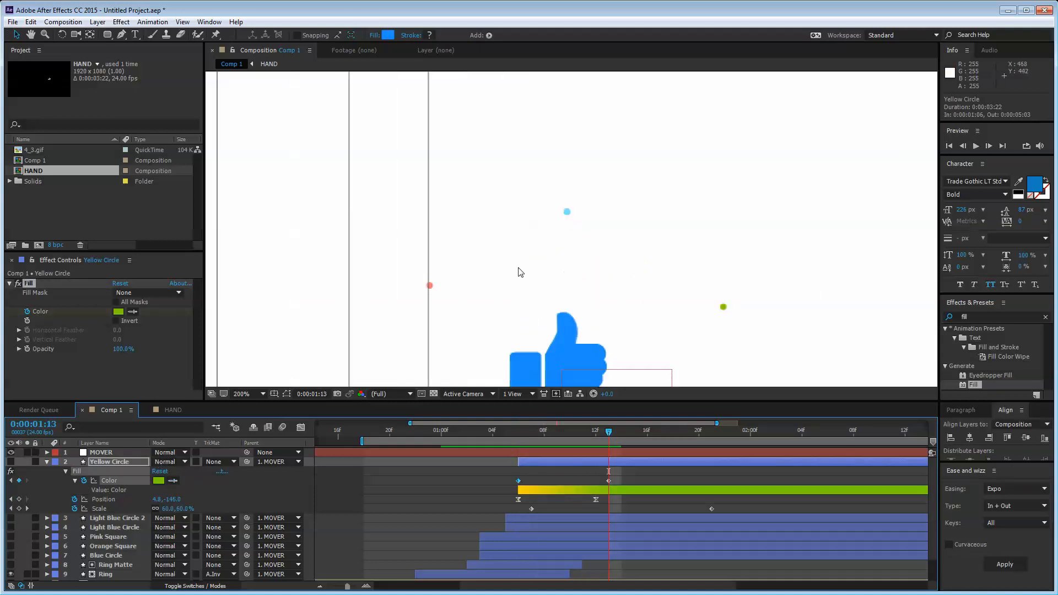
{"action": "left_click", "coordinate": [173, 481]}
{"action": "left_click", "coordinate": [568, 211]}
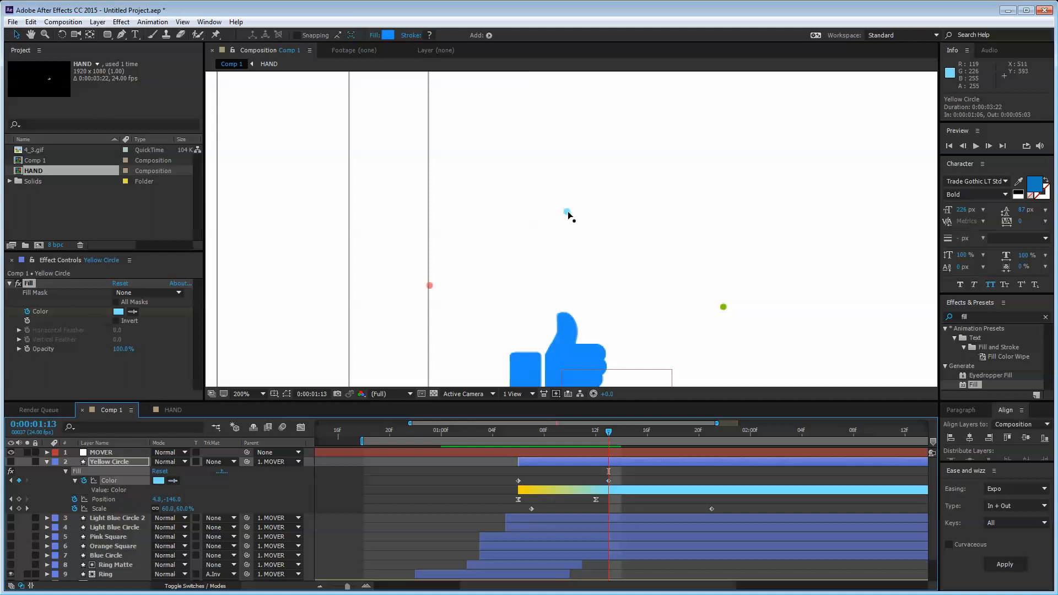
- Collapse the revealed properties of all layers in Comp 1 and clear the selection
{"action": "key", "text": "comma"}
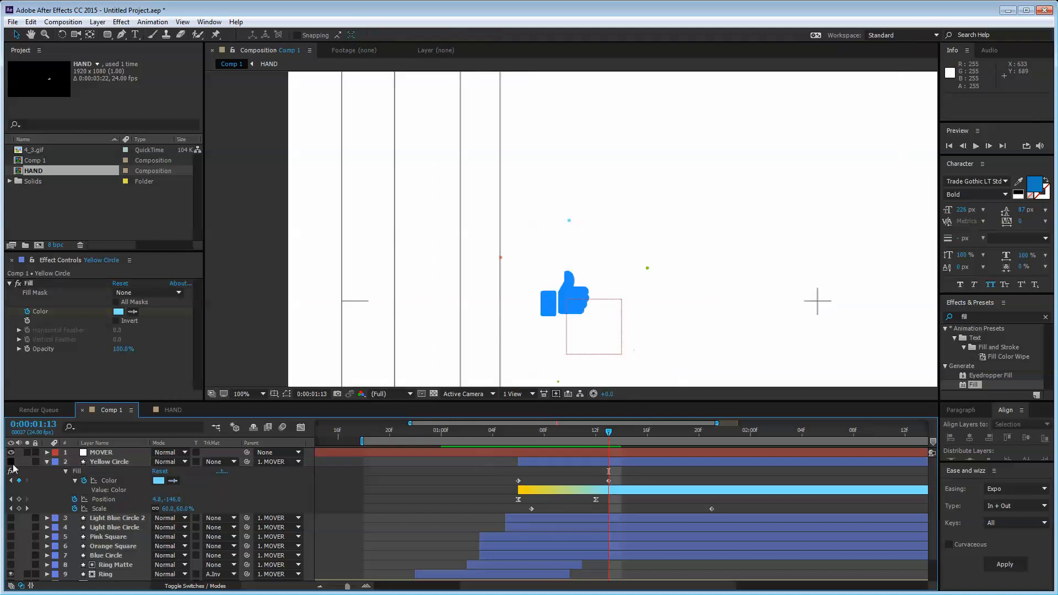
{"action": "key", "text": "ctrl+a"}
{"action": "key", "text": "u"}
{"action": "key", "text": "u"}
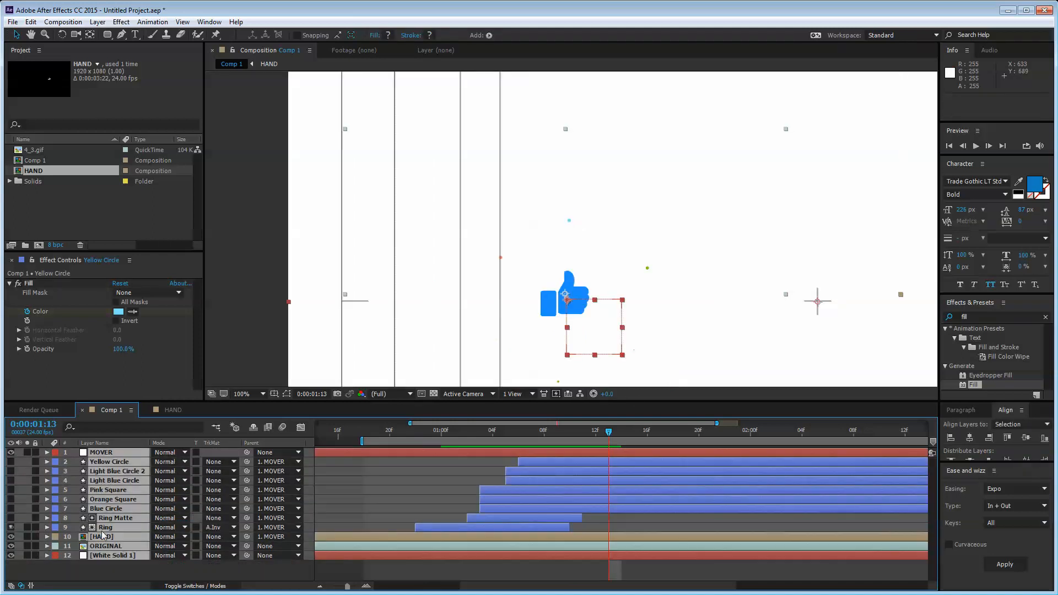
{"action": "left_click", "coordinate": [91, 565]}
- Hide the ORIGINAL reference layer and make all the circle and square layers visible
{"action": "left_click", "coordinate": [11, 545]}
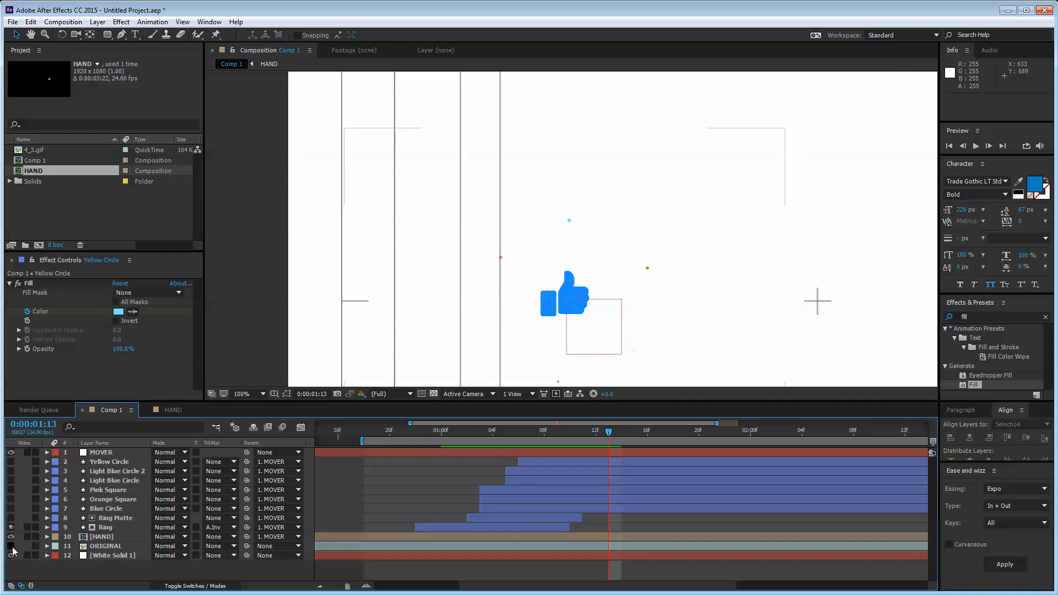
{"action": "left_click", "coordinate": [11, 517]}
{"action": "scroll", "coordinate": [540, 238], "scroll_direction": "down", "scroll_amount": 1}
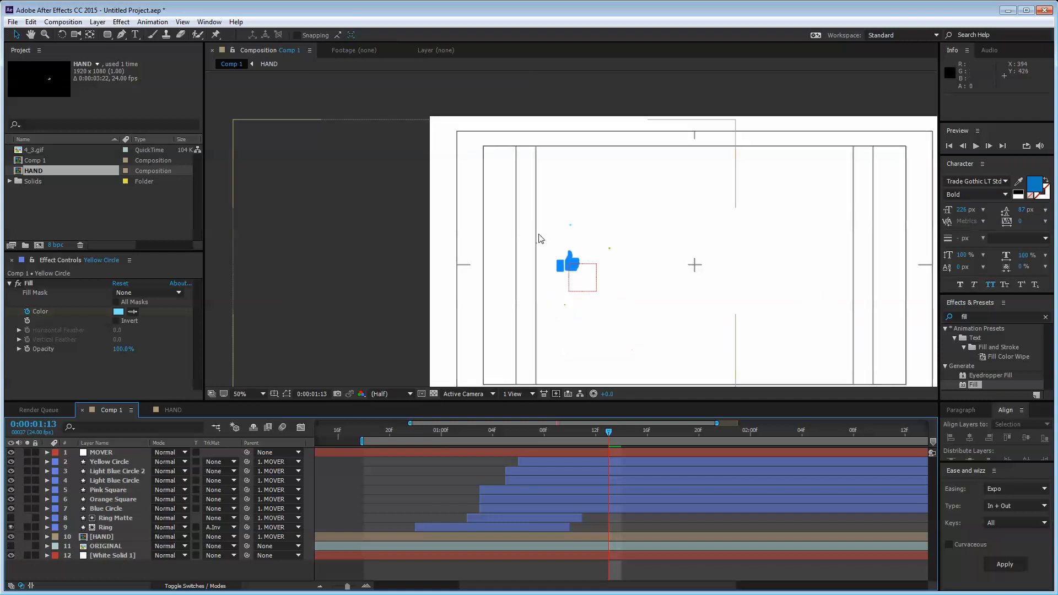
{"action": "left_click_drag", "start_coordinate": [621, 320], "coordinate": [532, 241]}
- Deselect all layers and preview the recreated animation without the reference
{"action": "key", "text": "ctrl+a"}
{"action": "key", "text": "s"}
{"action": "key", "text": "s"}
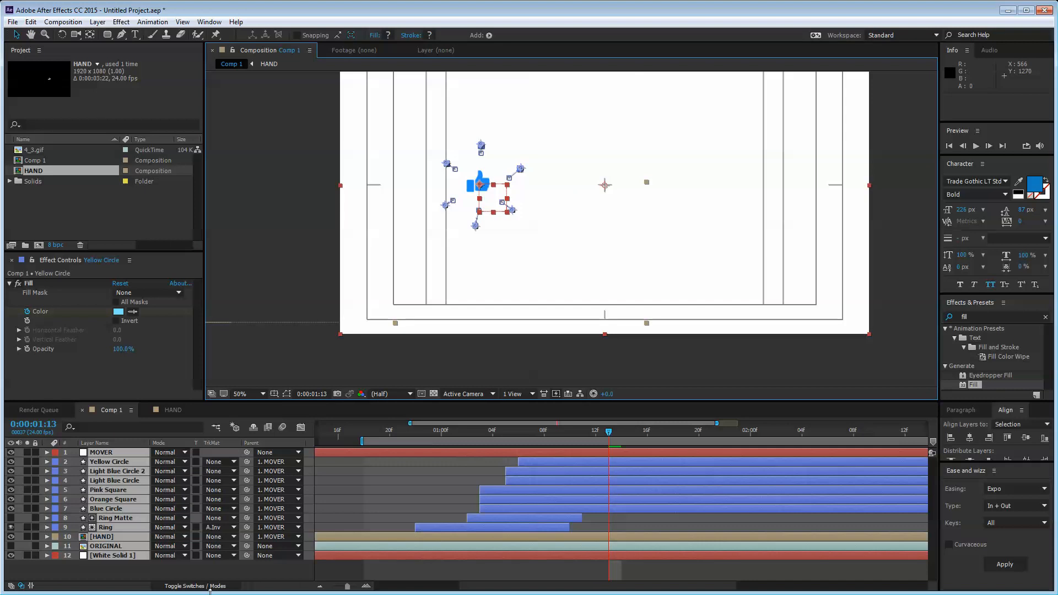
{"action": "key", "text": "ctrl+shift+a"}
{"action": "key", "text": "space"}
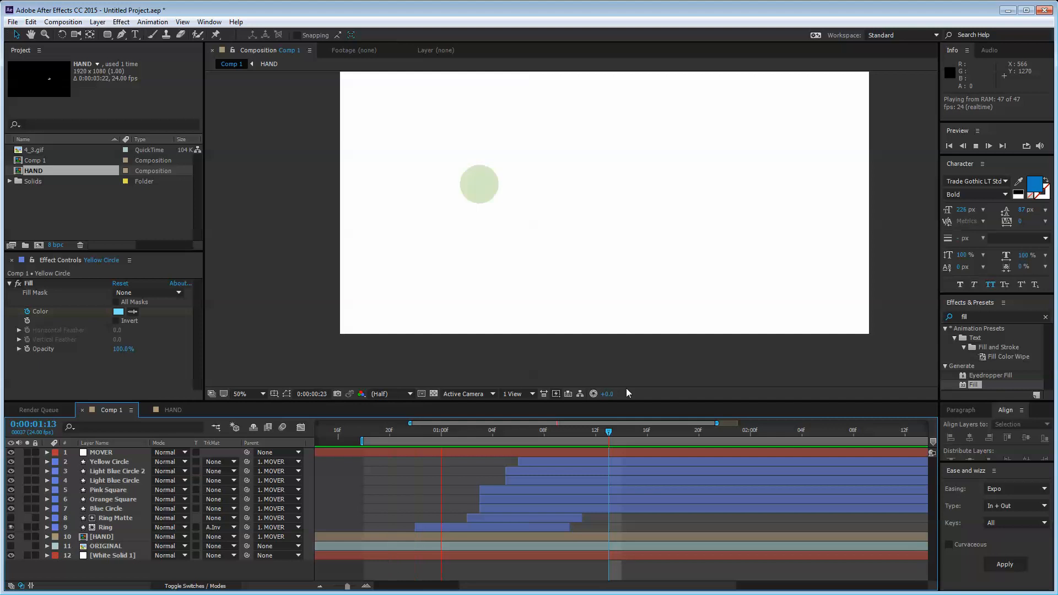
{"action": "key", "text": "space"}
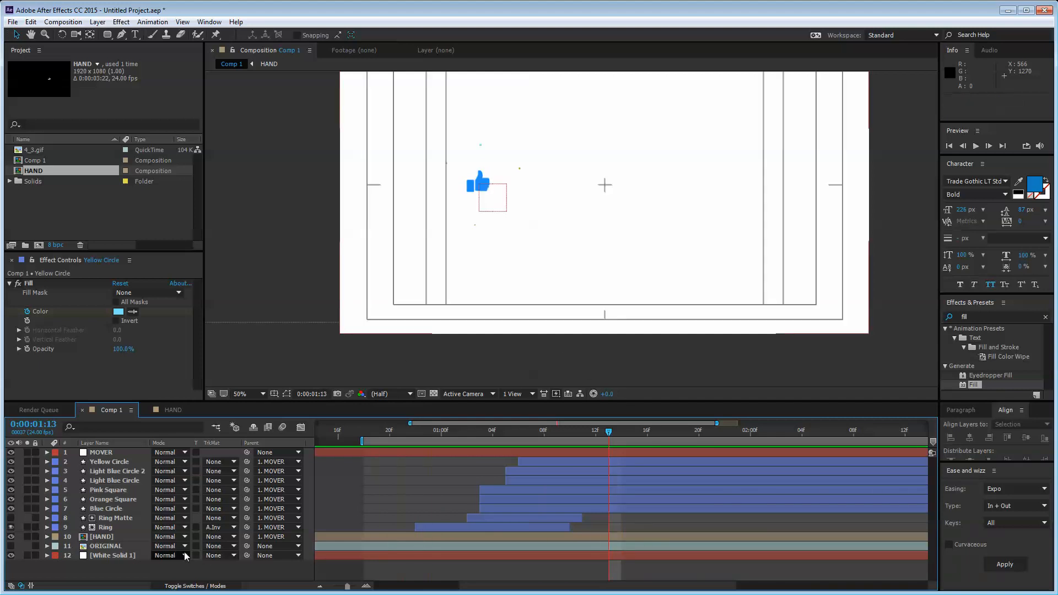
- Extend the work area over the whole composition, from 0:00:00:00 to 0:00:03:21, and inspect the animation up to 0:00:02:10
{"action": "left_click_drag", "start_coordinate": [510, 438], "coordinate": [315, 441]}
{"action": "key", "text": "minus"}
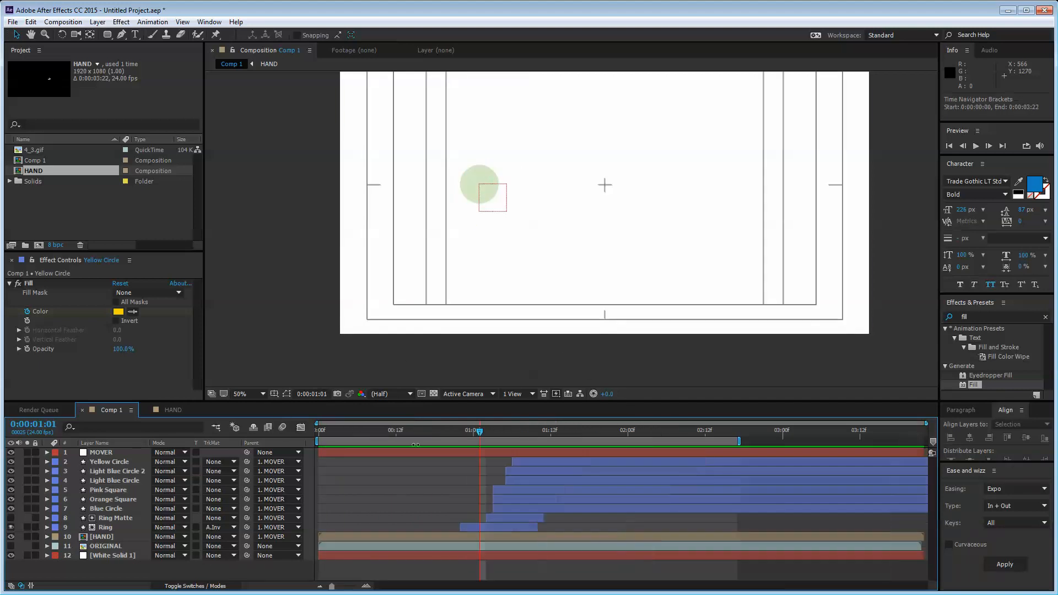
{"action": "left_click_drag", "start_coordinate": [738, 440], "coordinate": [925, 441]}
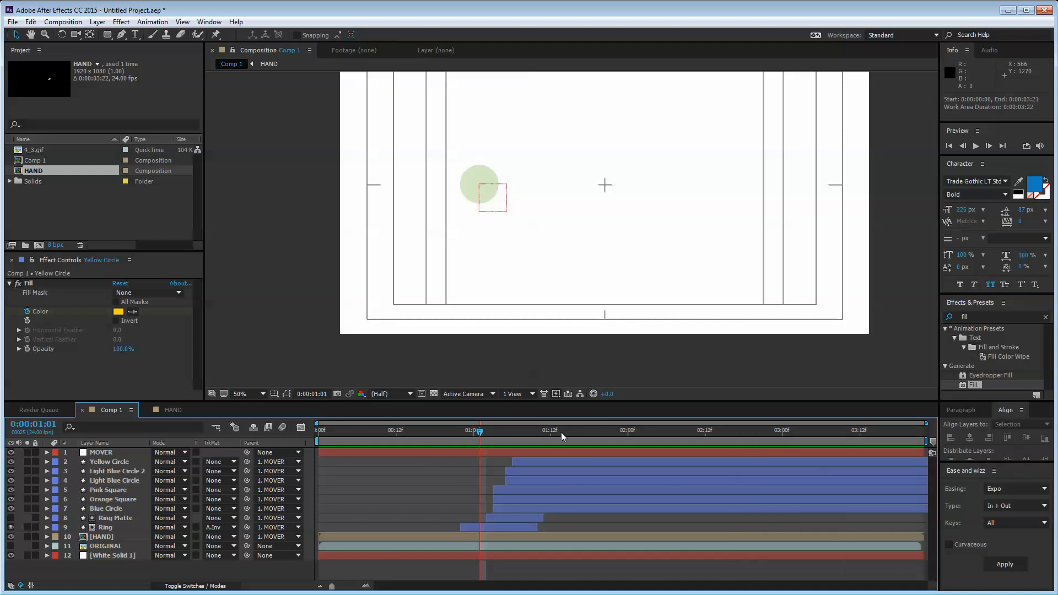
{"action": "left_click_drag", "start_coordinate": [521, 429], "coordinate": [692, 433]}
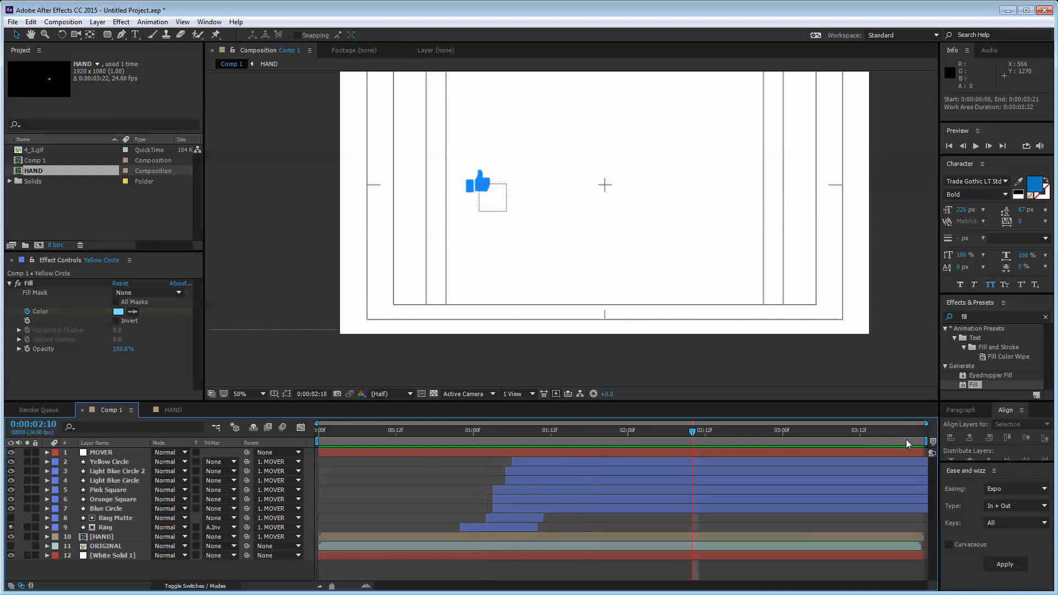
- End the work area at 0:00:02:10 and trim Comp 1 to the work area
{"action": "left_click_drag", "start_coordinate": [921, 439], "coordinate": [695, 440]}
{"action": "right_click", "coordinate": [678, 441]}
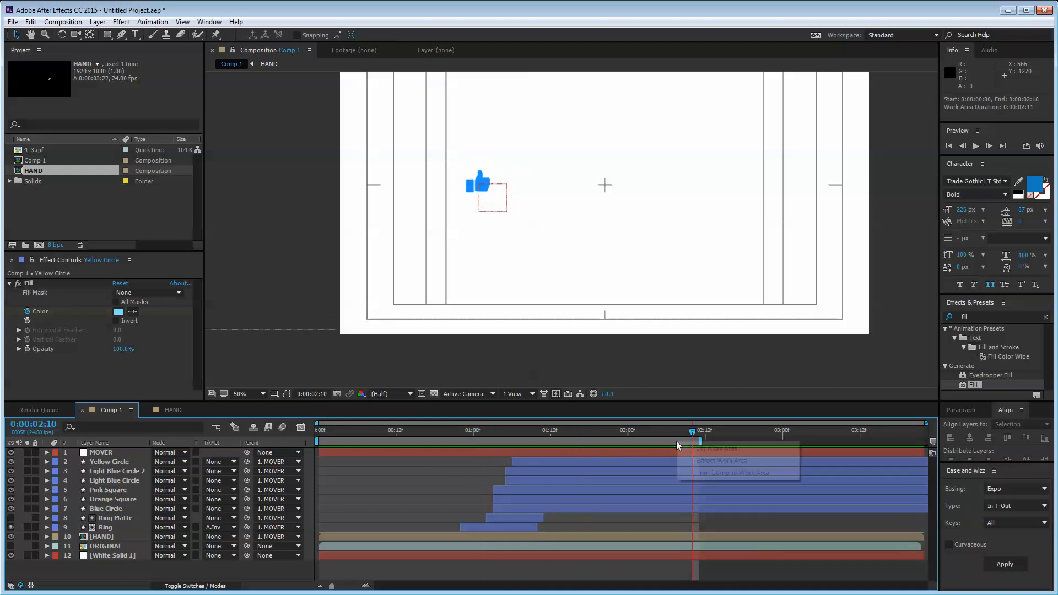
{"action": "left_click", "coordinate": [719, 472]}
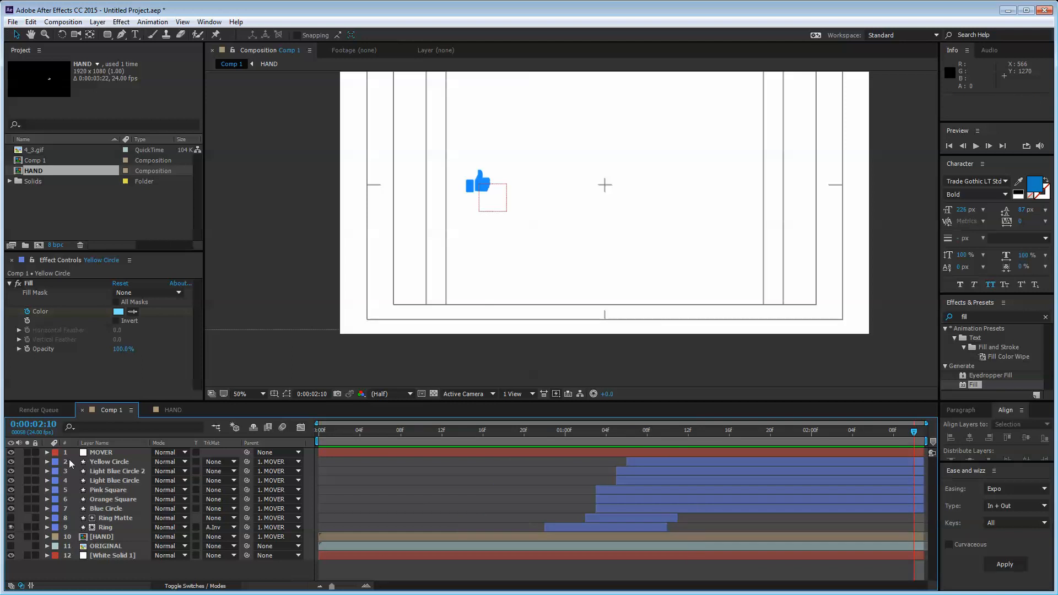
- Move the MOVER null to the composition's centre and scale it up to enlarge all parented artwork, leaving all layers collapsed and deselected
{"action": "left_click", "coordinate": [101, 452]}
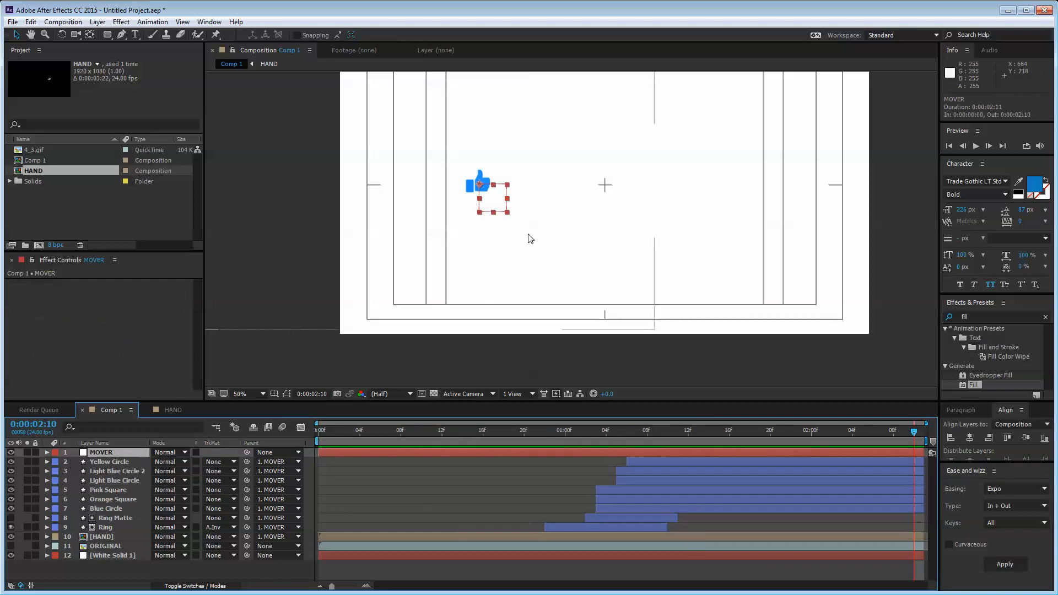
{"action": "left_click_drag", "start_coordinate": [497, 200], "coordinate": [620, 203]}
{"action": "key", "text": "s"}
{"action": "left_click_drag", "start_coordinate": [168, 462], "coordinate": [276, 466]}
{"action": "key", "text": "ctrl+a"}
{"action": "key", "text": "u"}
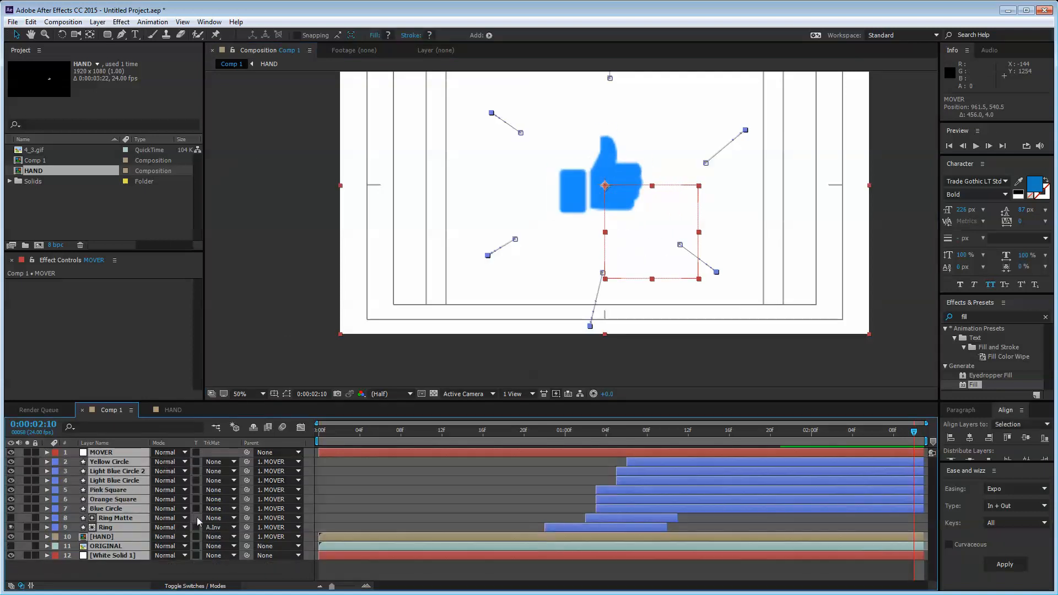
{"action": "left_click", "coordinate": [182, 569]}
- Set the composition preview to full resolution and inspect the thumbs-up's edges at 100% magnification
{"action": "left_click_drag", "start_coordinate": [599, 227], "coordinate": [574, 269]}
{"action": "left_click", "coordinate": [396, 393]}
{"action": "left_click", "coordinate": [404, 421]}
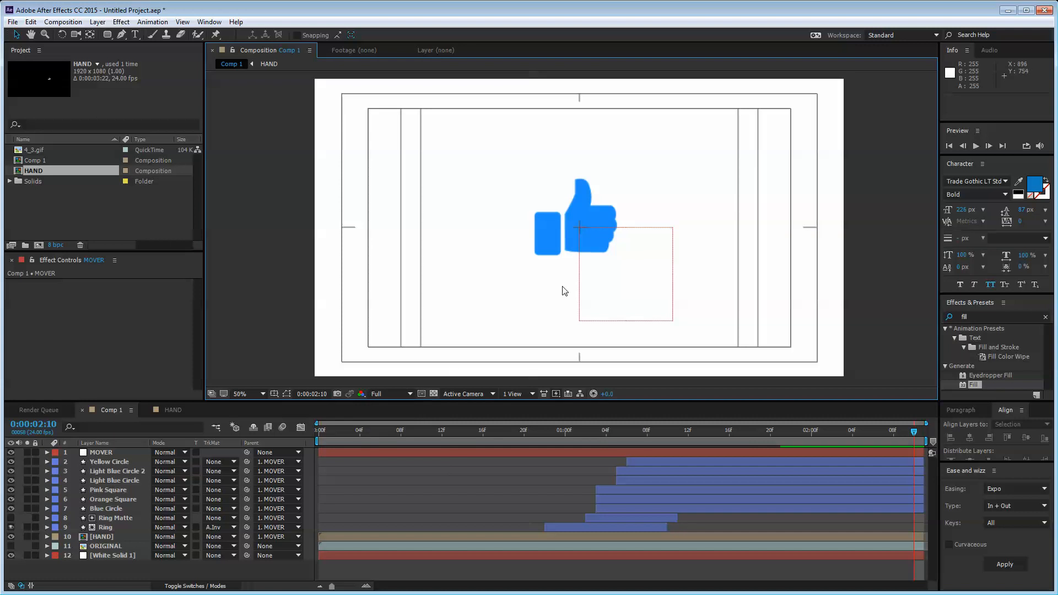
{"action": "key", "text": "slash"}
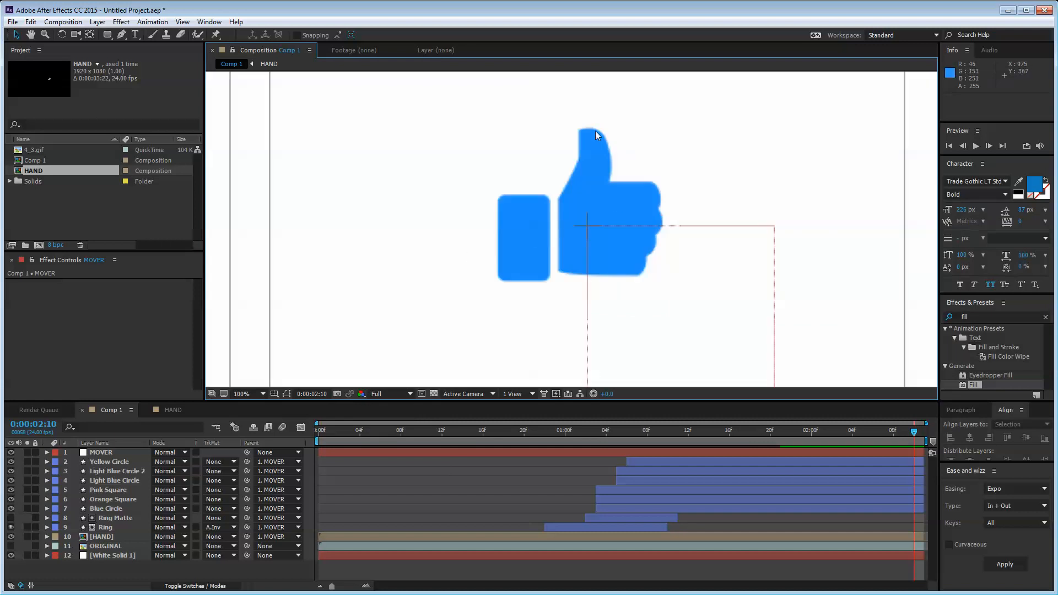
- Turn on Collapse Transformations for the HAND layer in Comp 1, comparing it on and off and checking the shape layers inside the HAND precomp
{"action": "left_click", "coordinate": [207, 585]}
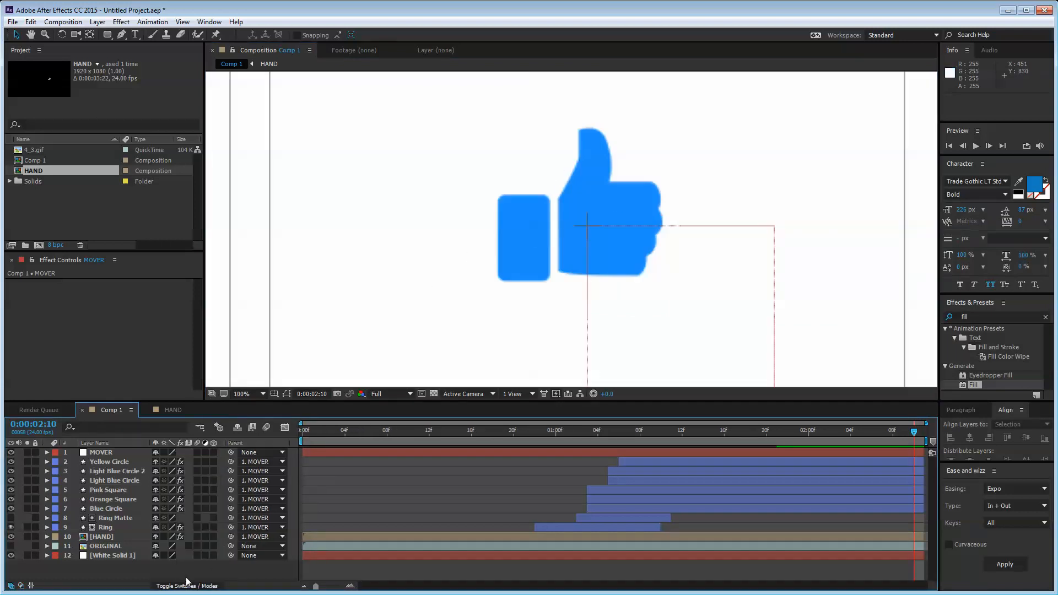
{"action": "left_click", "coordinate": [162, 536]}
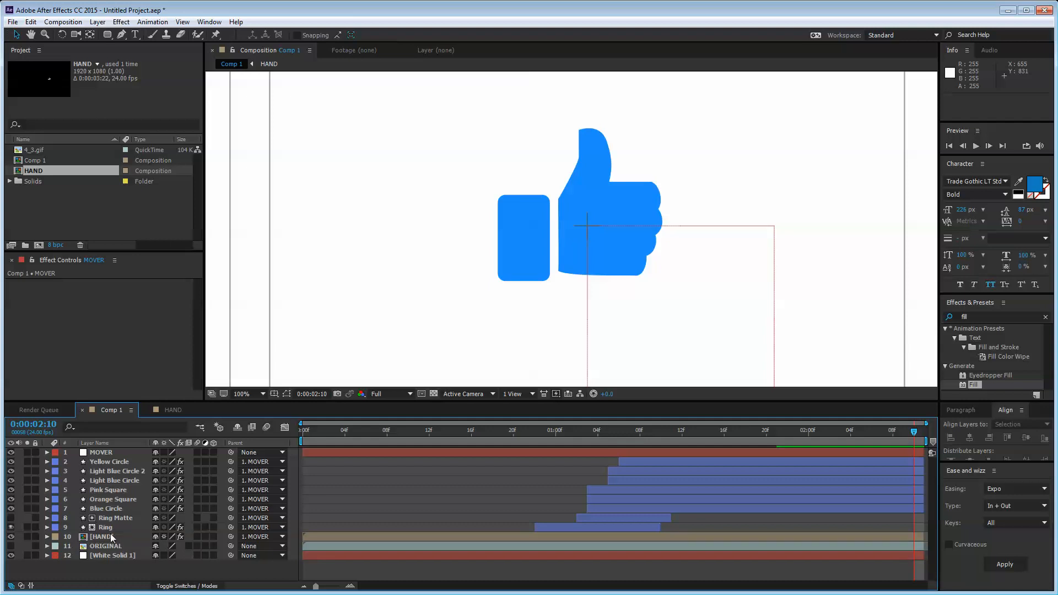
{"action": "left_click", "coordinate": [164, 538]}
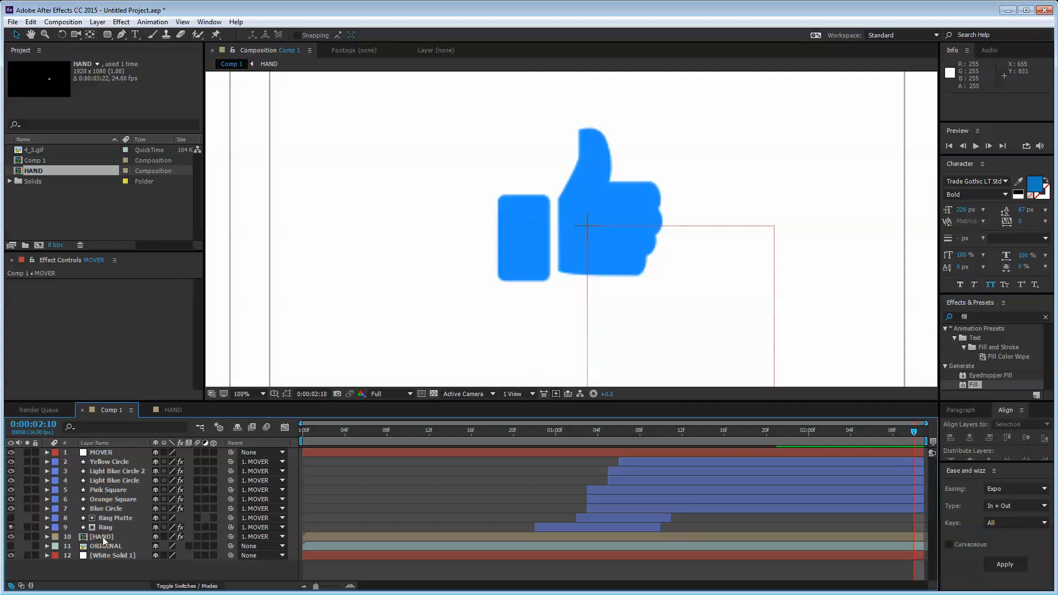
{"action": "double_click", "coordinate": [105, 536]}
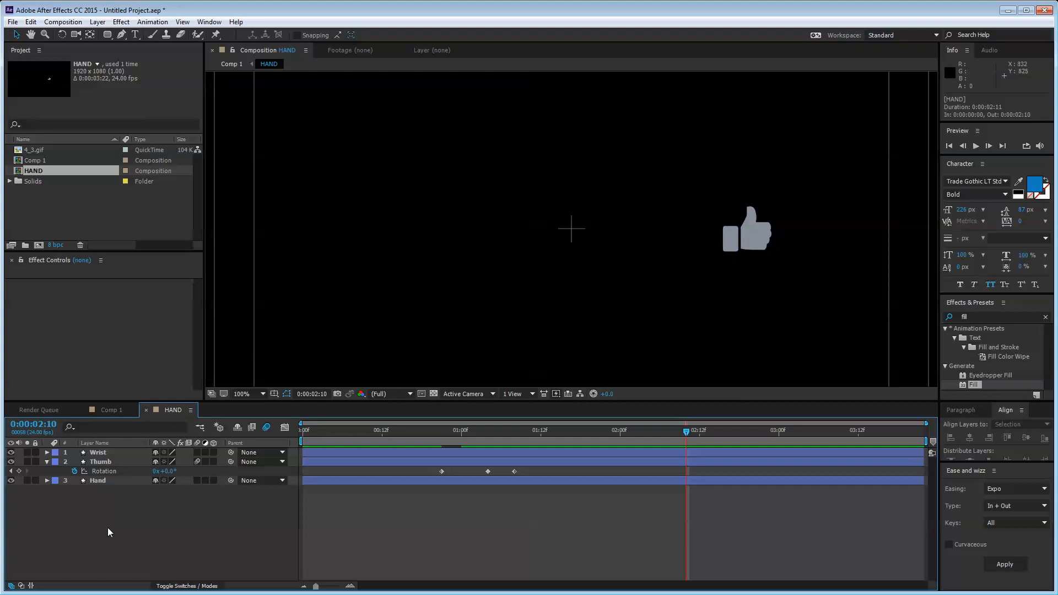
{"action": "key", "text": "ctrl+w"}
{"action": "left_click", "coordinate": [182, 570]}
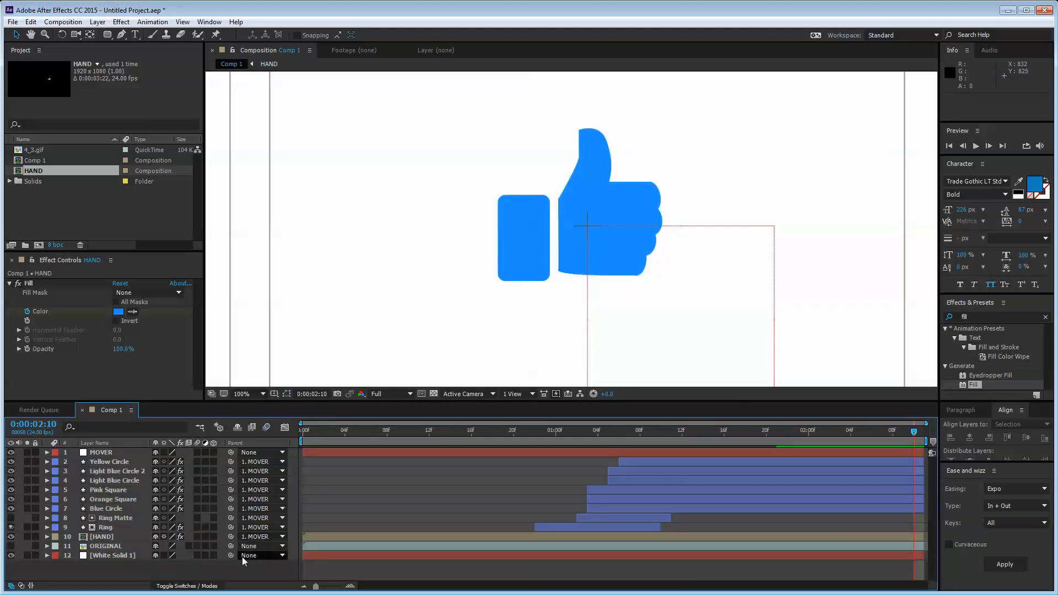
- Fit the whole composition in the viewer, hide the title/action safe guides and preview the enlarged animation
{"action": "left_click", "coordinate": [242, 393]}
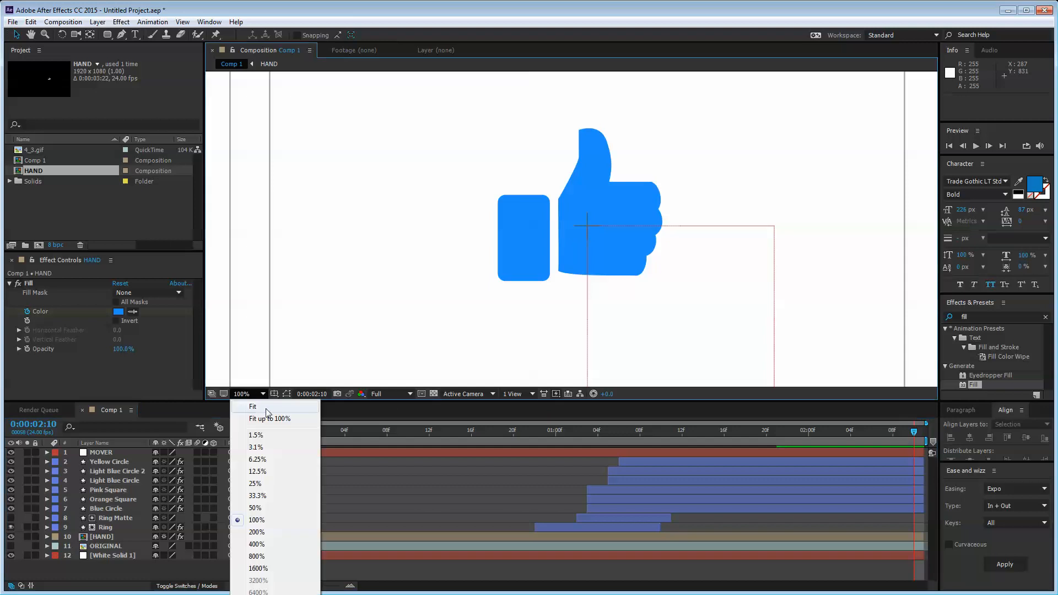
{"action": "left_click", "coordinate": [259, 514]}
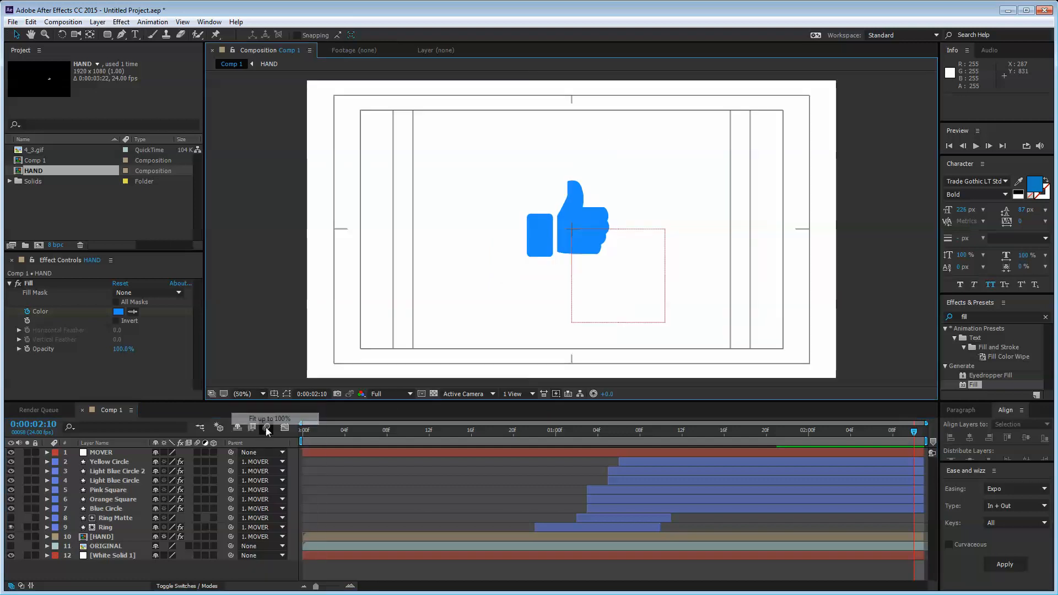
{"action": "left_click", "coordinate": [287, 394]}
{"action": "left_click", "coordinate": [292, 404]}
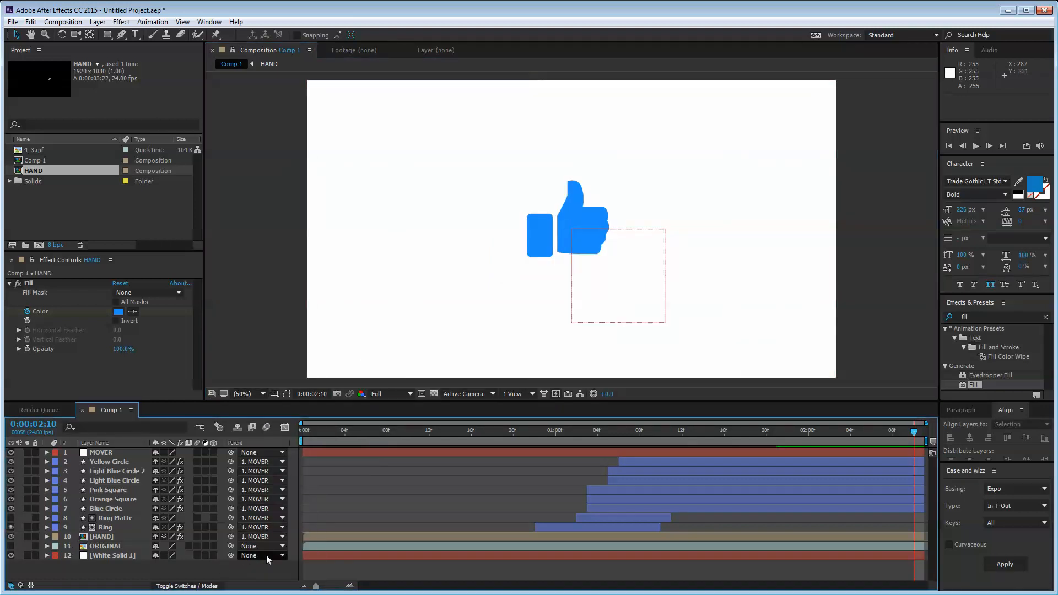
{"action": "key", "text": "space"}
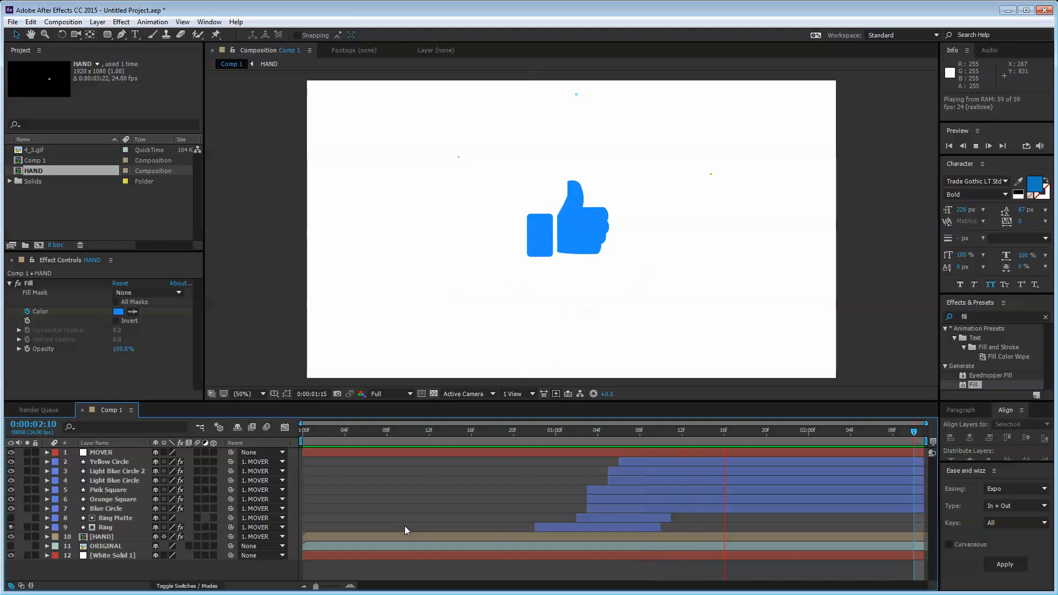